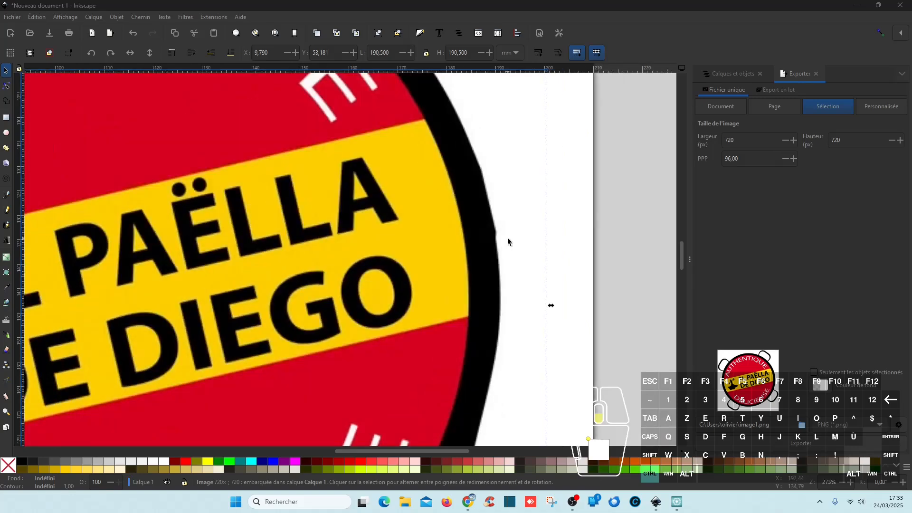
- Close the export settings and open the bitmap vectorization settings for the selected logo image
scroll(490, 202, "up", 4)
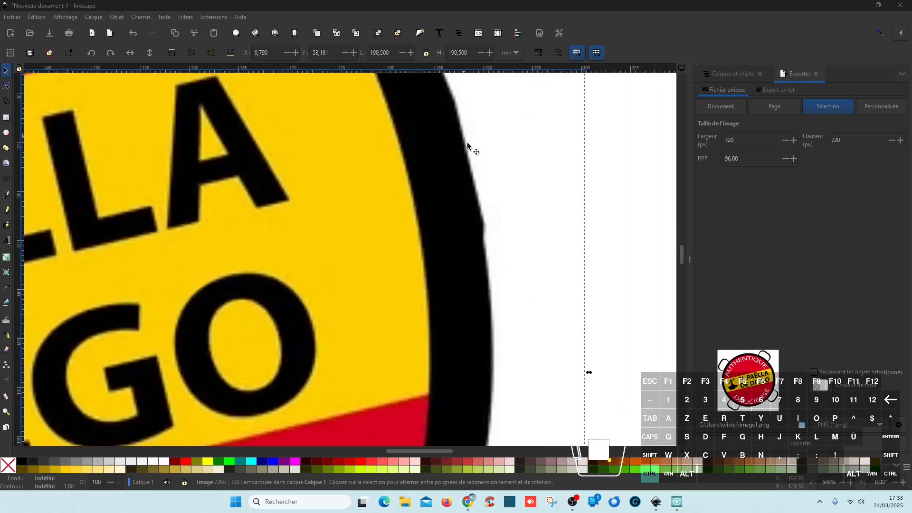
scroll(489, 236, "down", 6)
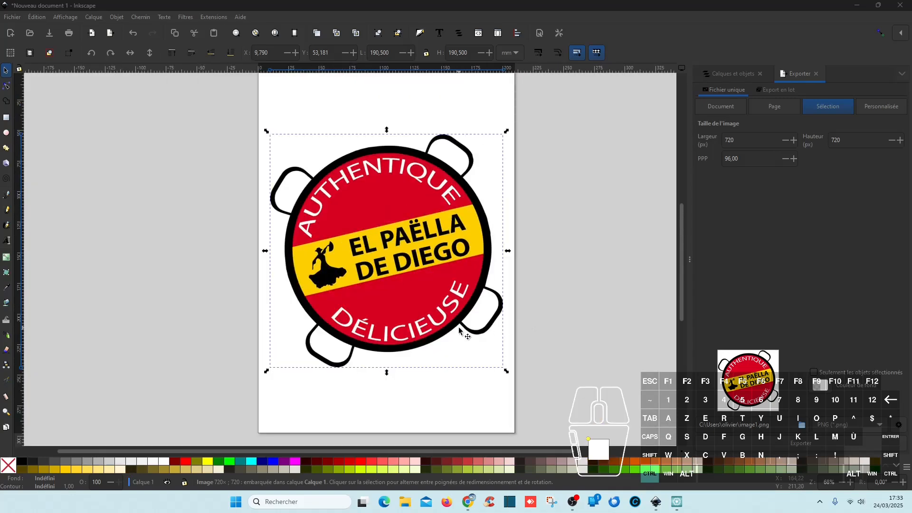
scroll(311, 295, "up", 5)
scroll(312, 294, "down", 4)
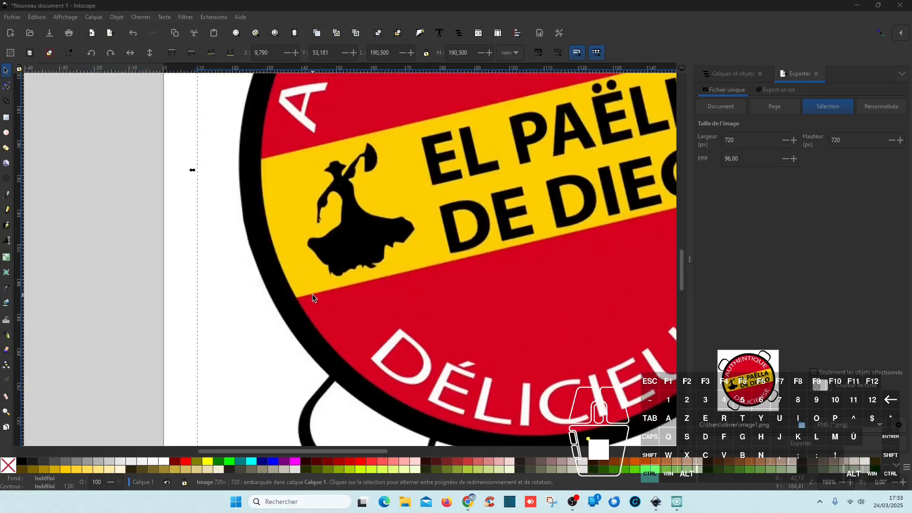
scroll(491, 255, "down", 1)
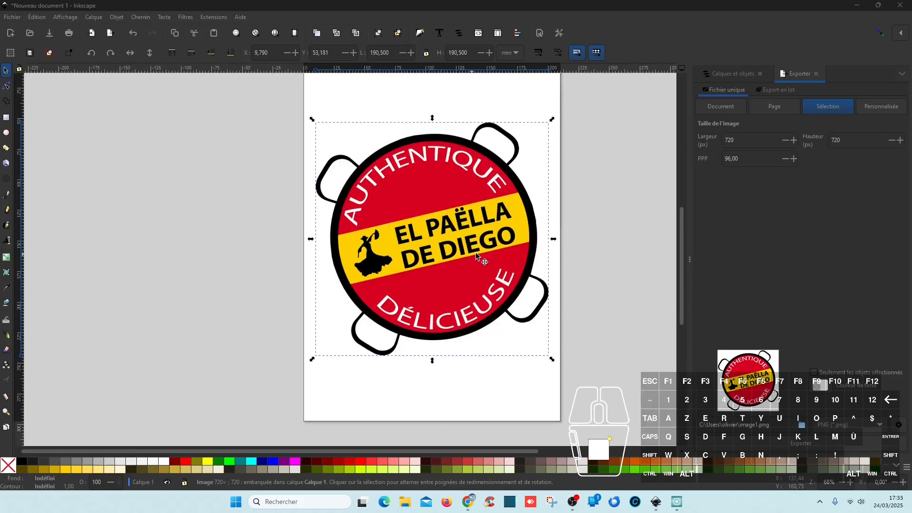
left_click(816, 74)
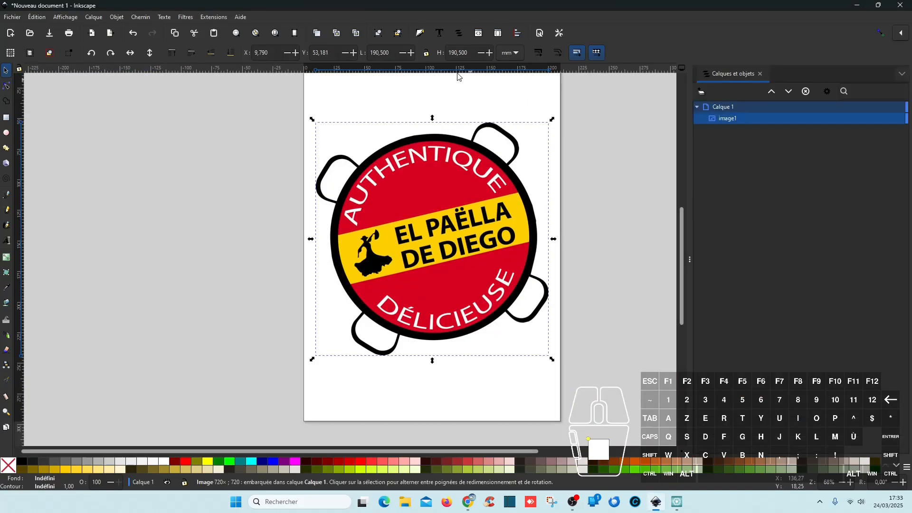
left_click(141, 17)
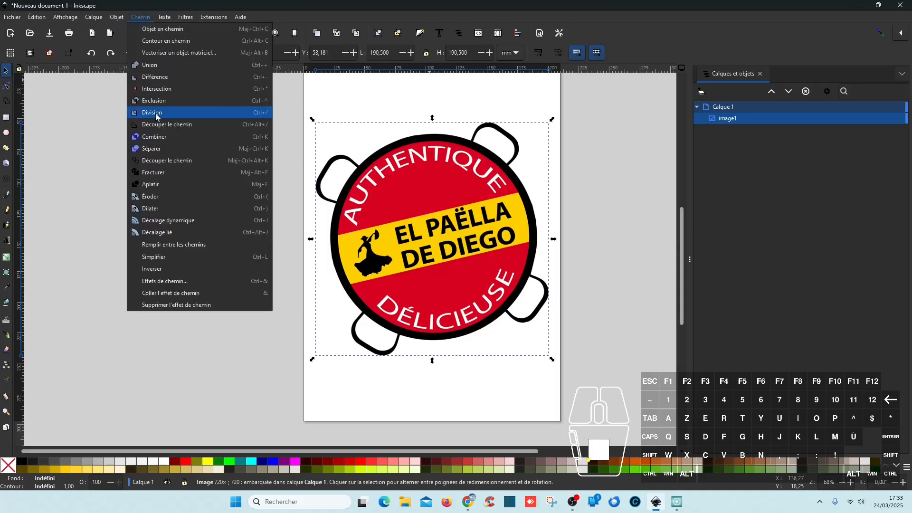
left_click(195, 54)
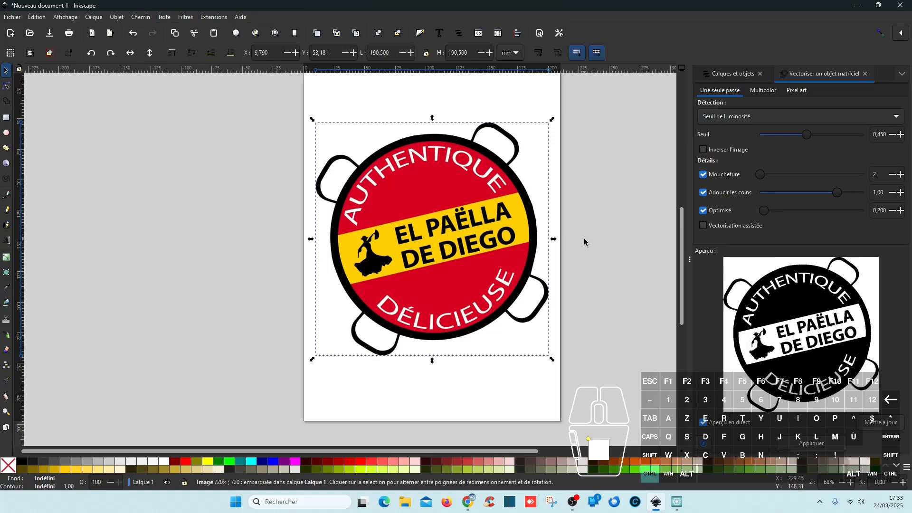
scroll(584, 242, "down", 1)
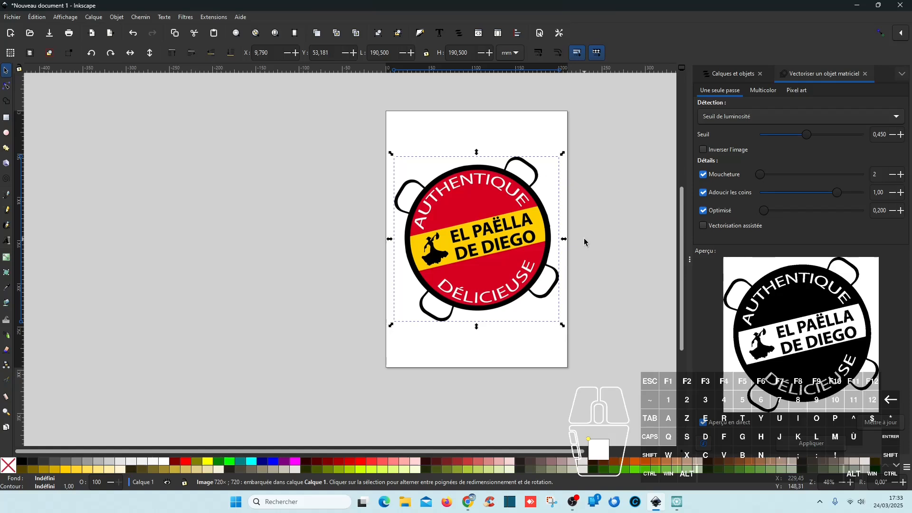
- Vectorize the logo image in a single pass with Détection de contour and move the traced outline off the page, beside the image
left_click(731, 119)
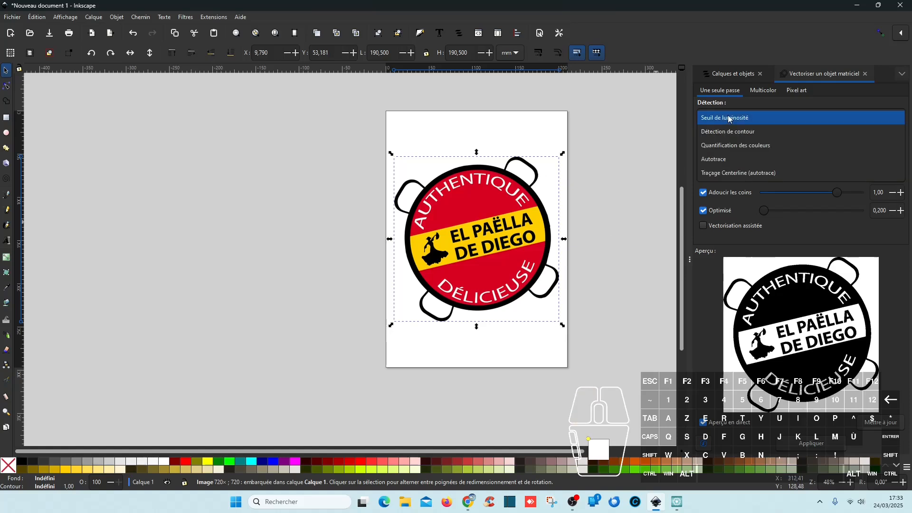
left_click(731, 118)
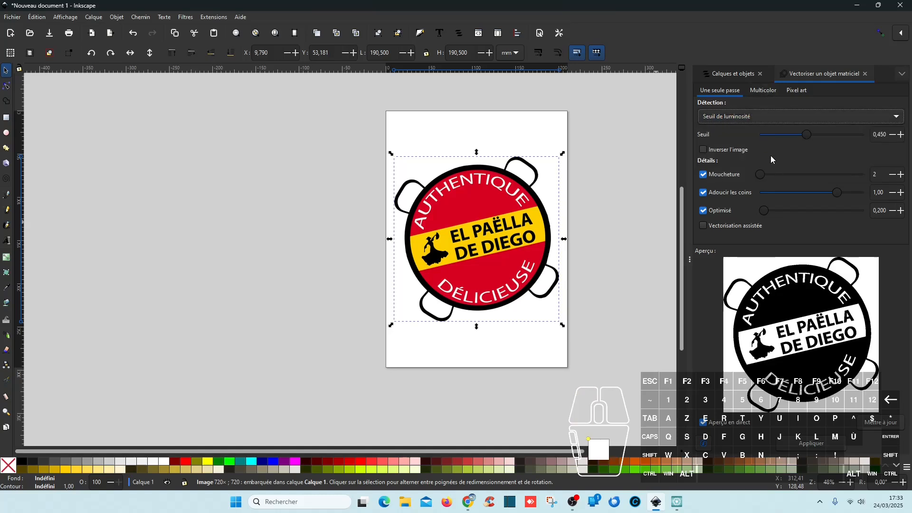
left_click(725, 115)
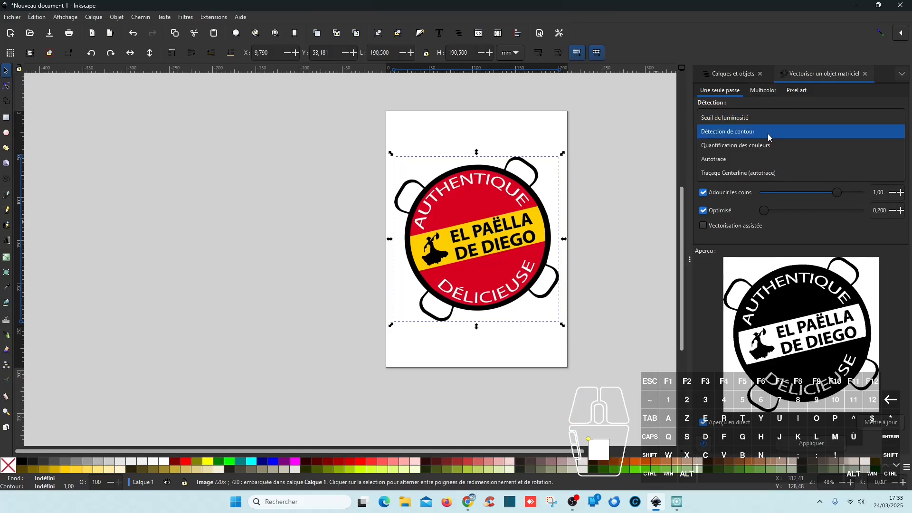
left_click(770, 135)
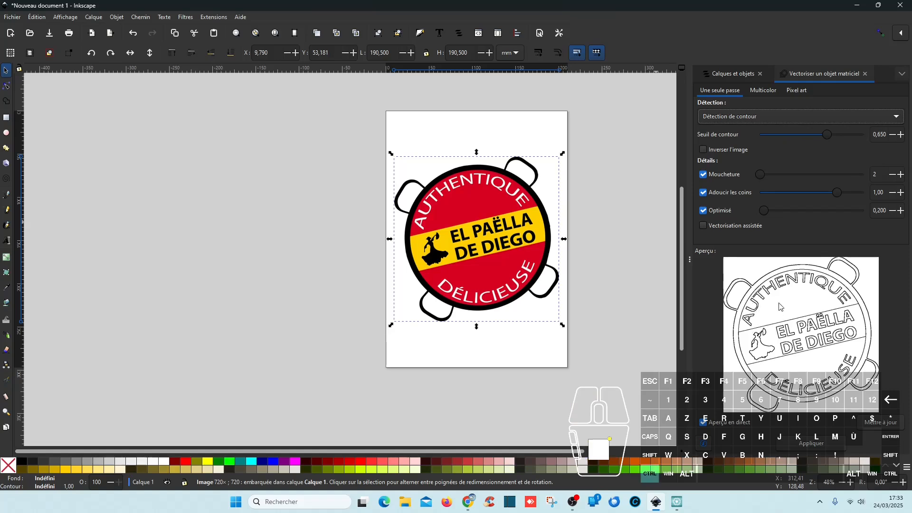
scroll(761, 303, "up", 1)
left_click(812, 444)
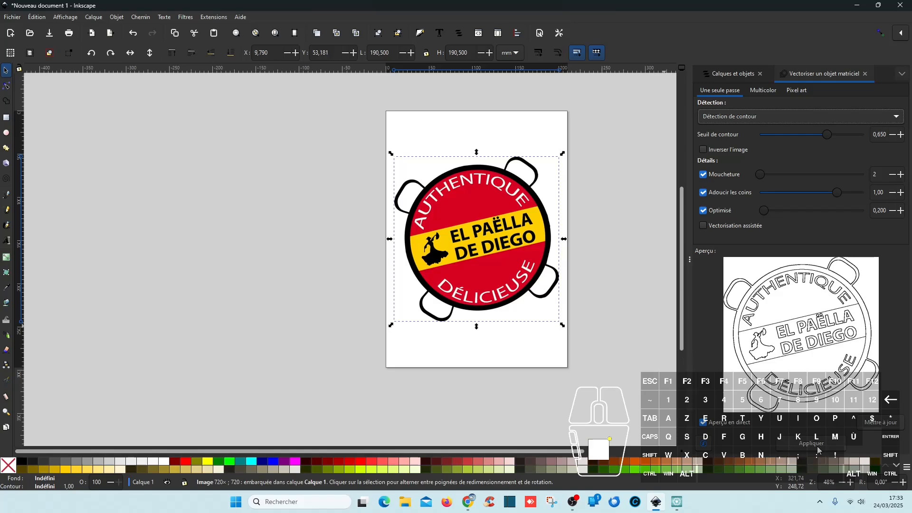
mouse_move(527, 187)
left_mouse_down()
mouse_move(283, 187)
mouse_move(305, 188)
left_mouse_up()
- Examine the traced outline's lettering, rings and handles up close and compare them with the colour image
scroll(275, 195, "up", 5)
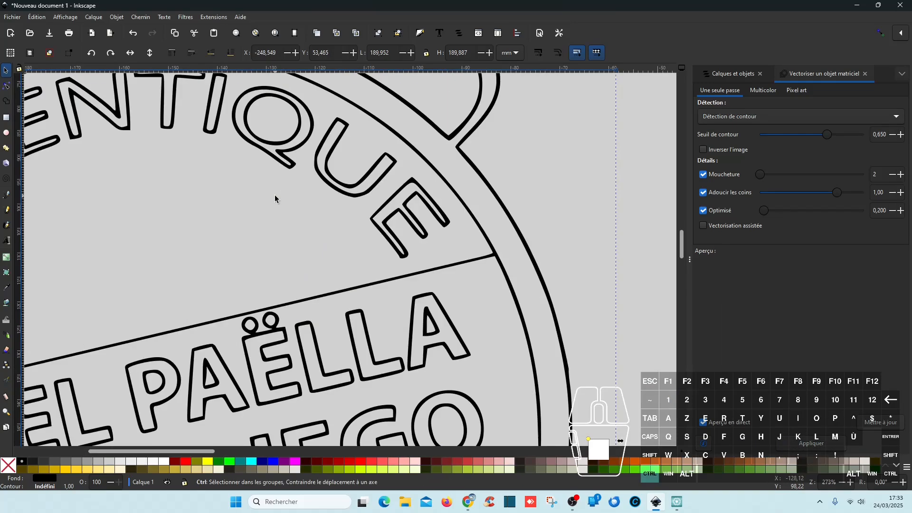
scroll(275, 195, "down", 1)
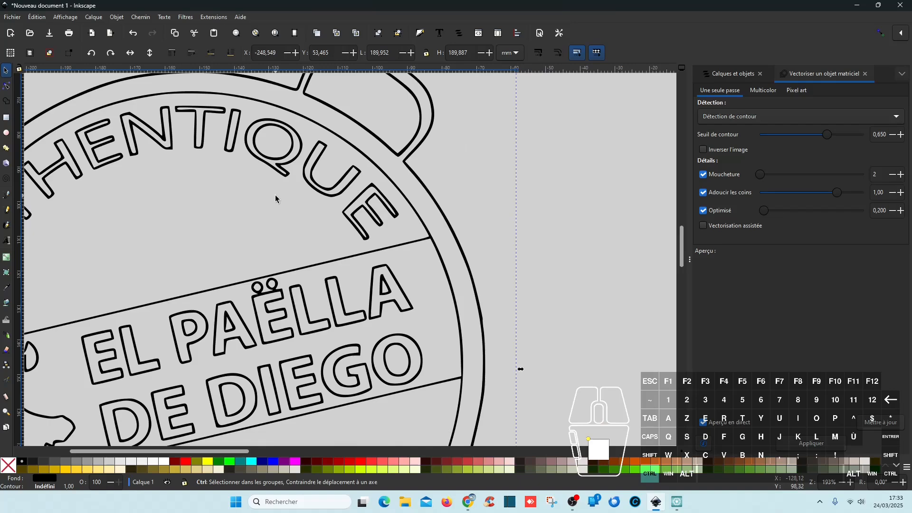
scroll(276, 199, "down", 1)
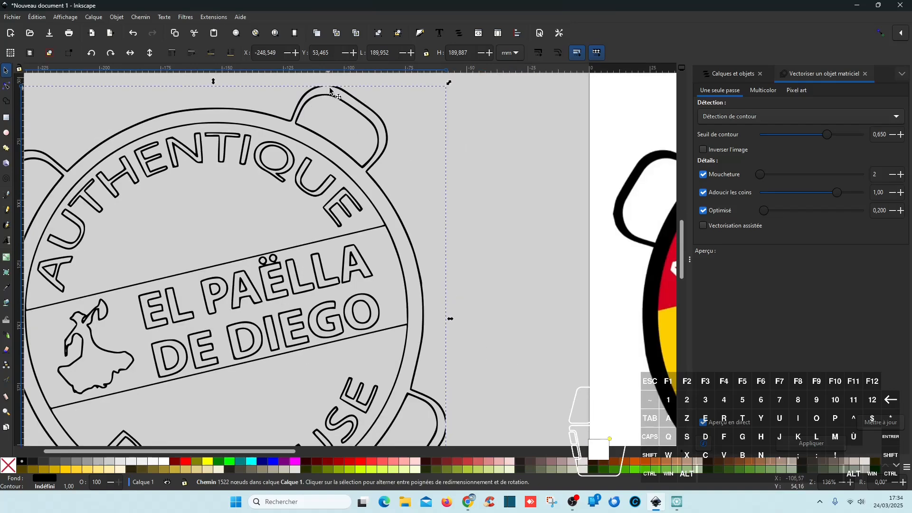
scroll(446, 333, "down", 4)
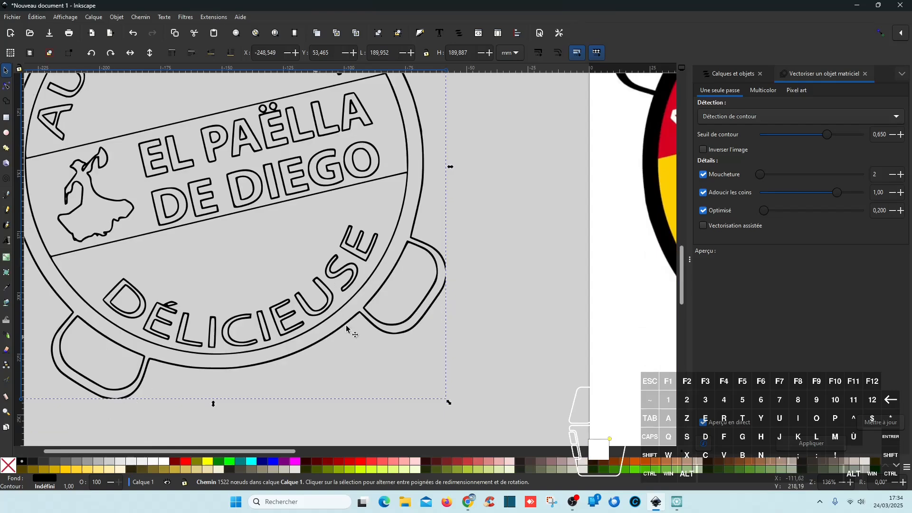
scroll(370, 302, "down", 1)
scroll(354, 305, "up", 5)
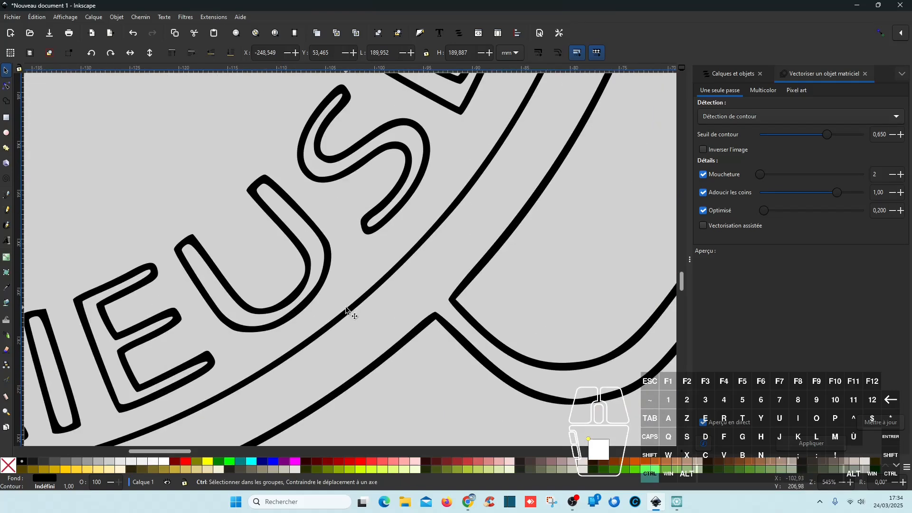
scroll(354, 308, "down", 4)
scroll(285, 271, "down", 1)
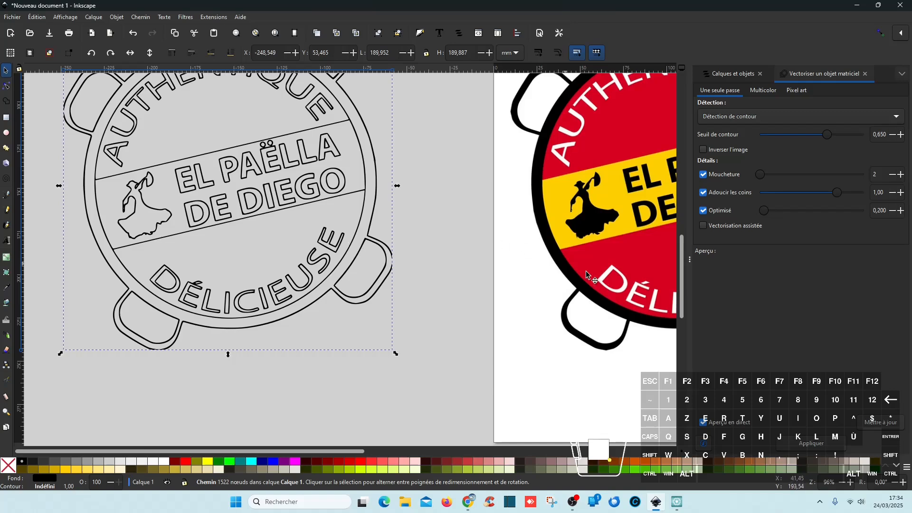
scroll(423, 255, "down", 3)
- Swap the two logos so the traced outline sits on the page and the colour image beside it, and close the vectorization settings
left_click(532, 250)
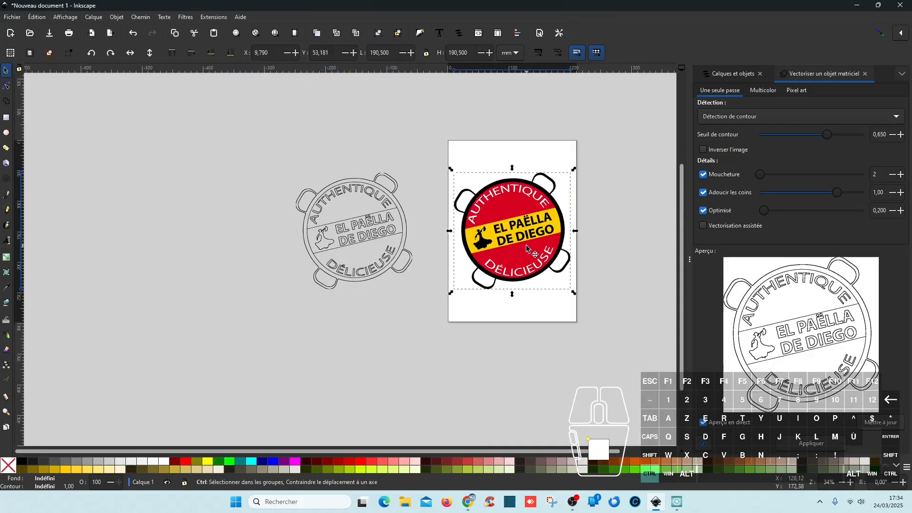
left_click_drag(533, 252, 235, 250)
left_click(372, 239)
left_click_drag(373, 239, 531, 239)
left_click_drag(221, 229, 400, 223)
scroll(457, 245, "up", 3)
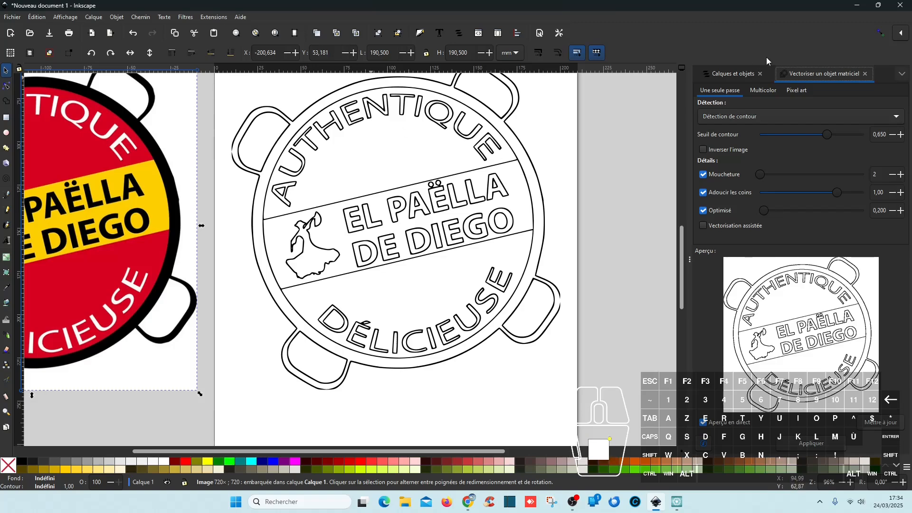
left_click(866, 74)
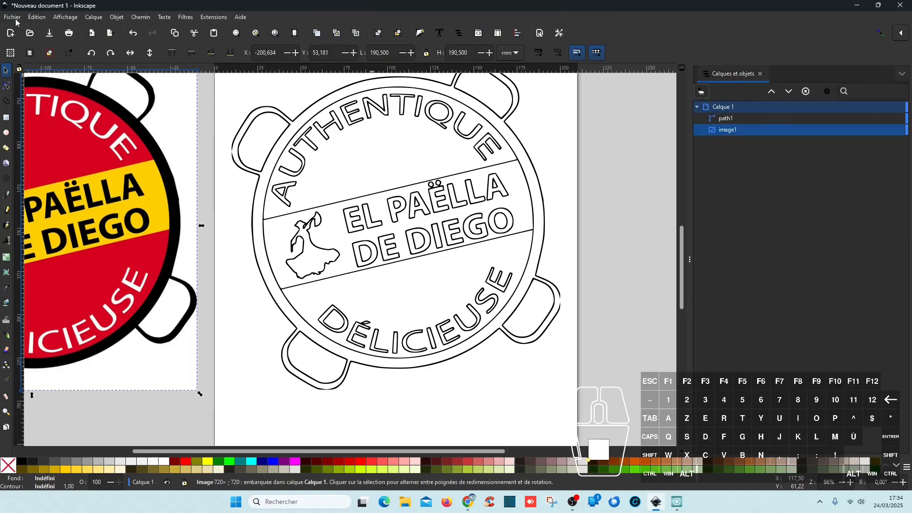
- Save the document as an Inkscape SVG named el paella in the Mon Drive folder
left_click(16, 18)
left_click(28, 85)
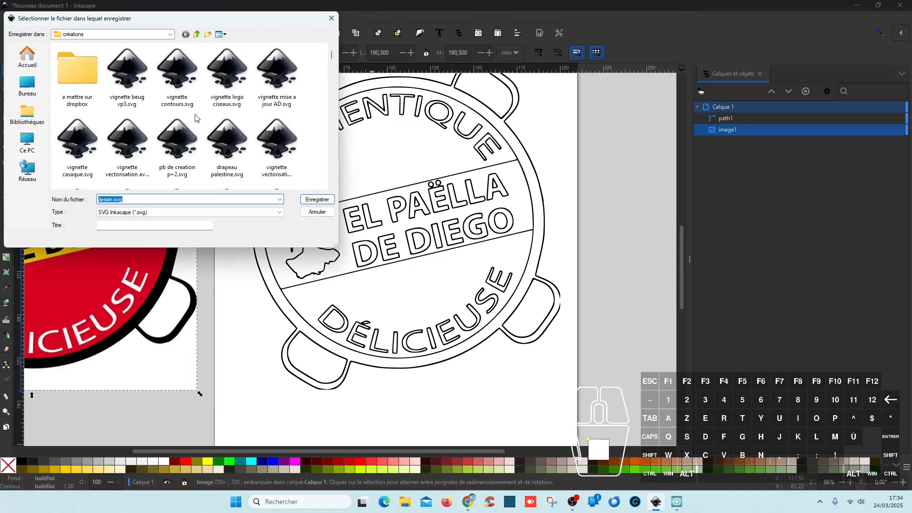
type("el paella")
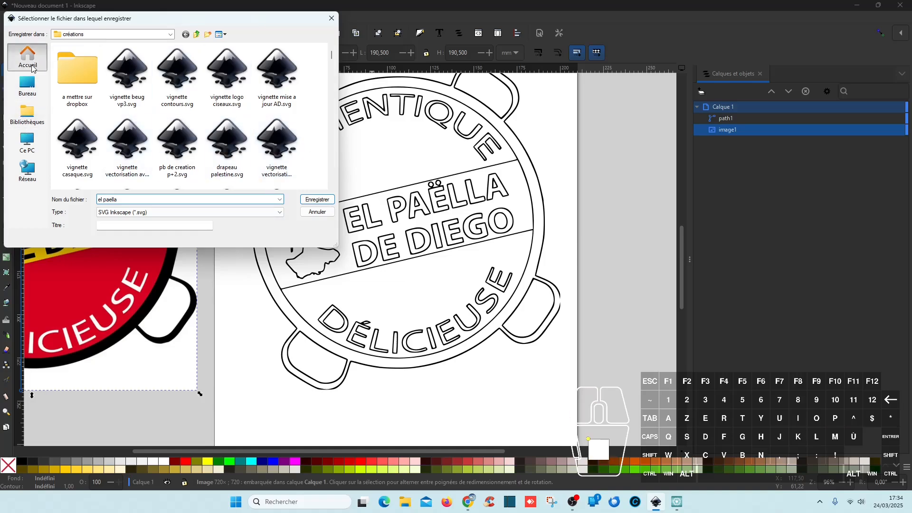
left_click(32, 68)
left_click(204, 166)
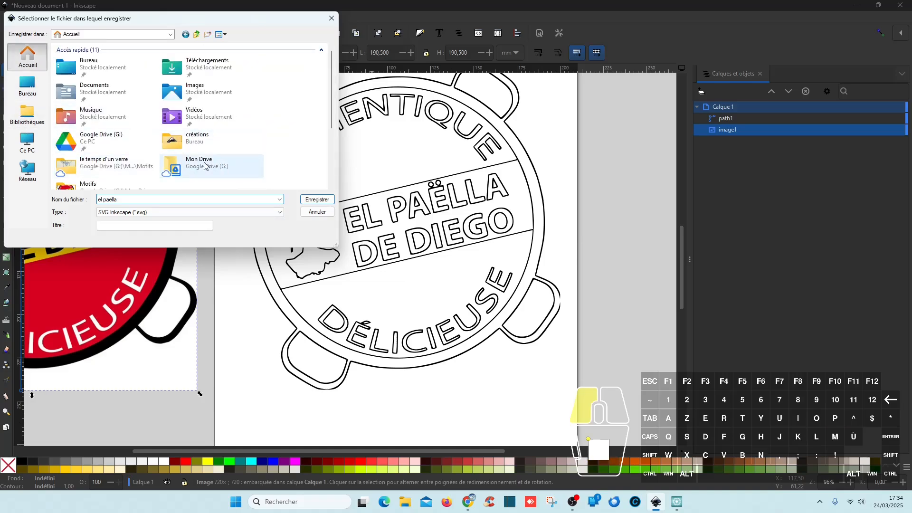
left_click(204, 166)
left_click(317, 200)
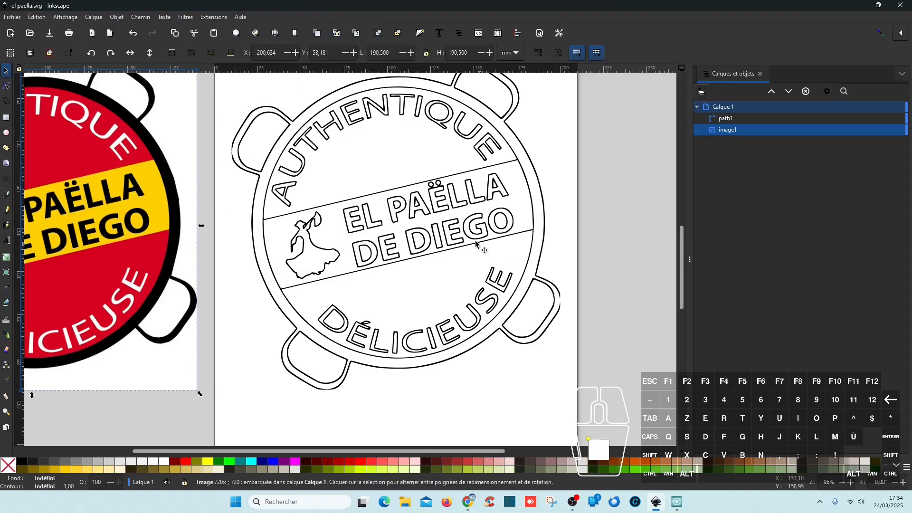
- Split the traced outline path1 into its separate, unconnected paths with the Découper le chemin split operation
scroll(452, 235, "up", 1)
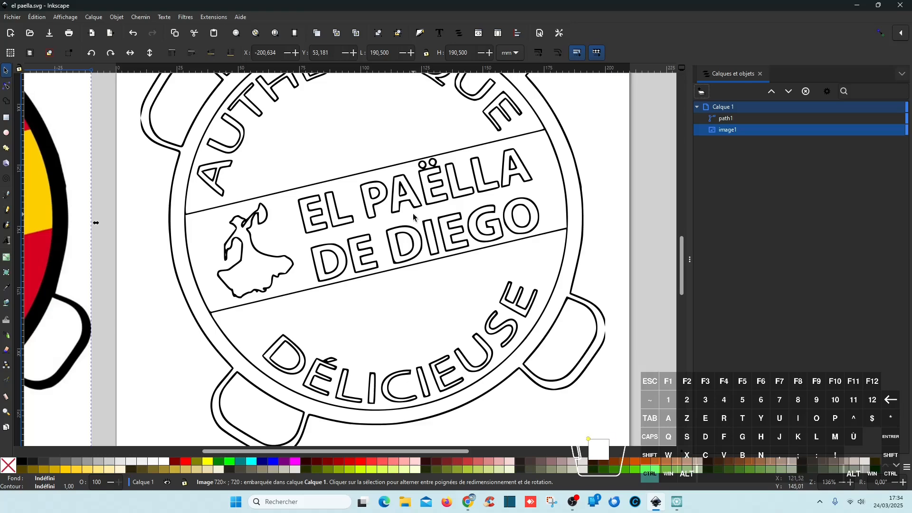
scroll(414, 217, "down", 1)
scroll(525, 152, "up", 2)
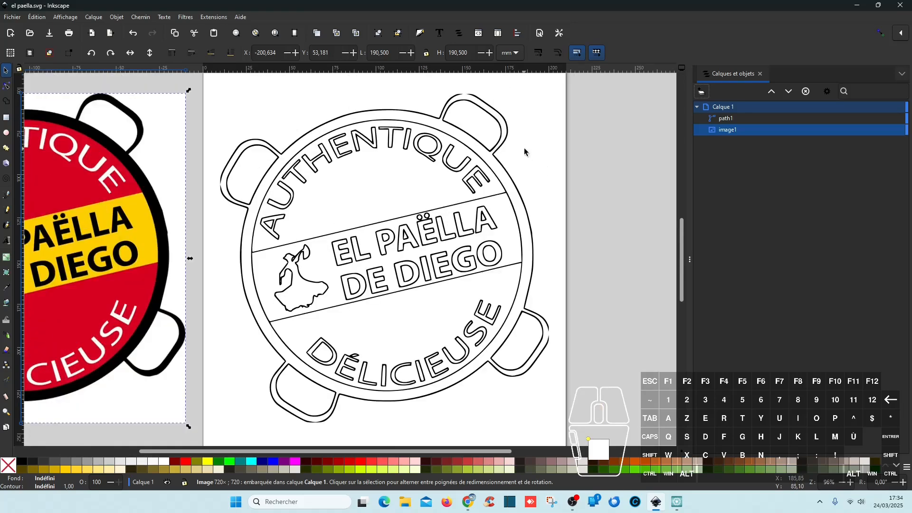
left_click(138, 17)
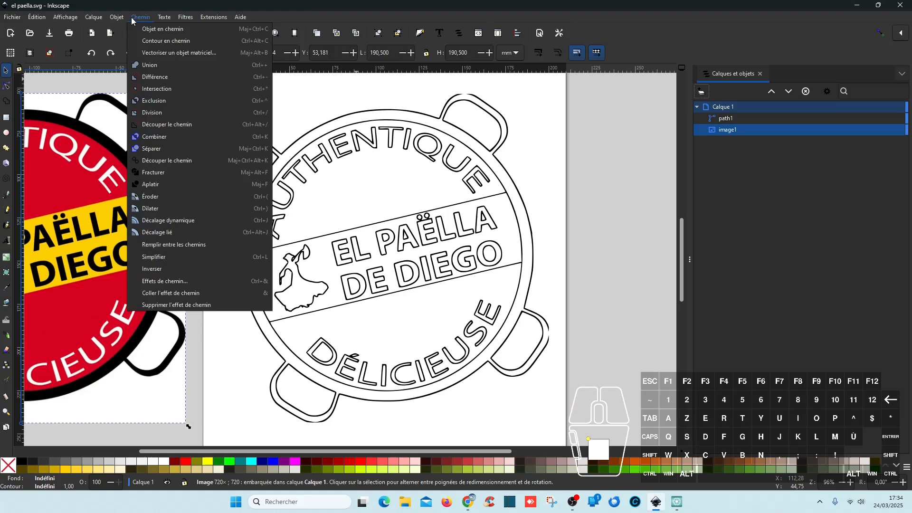
left_click(196, 162)
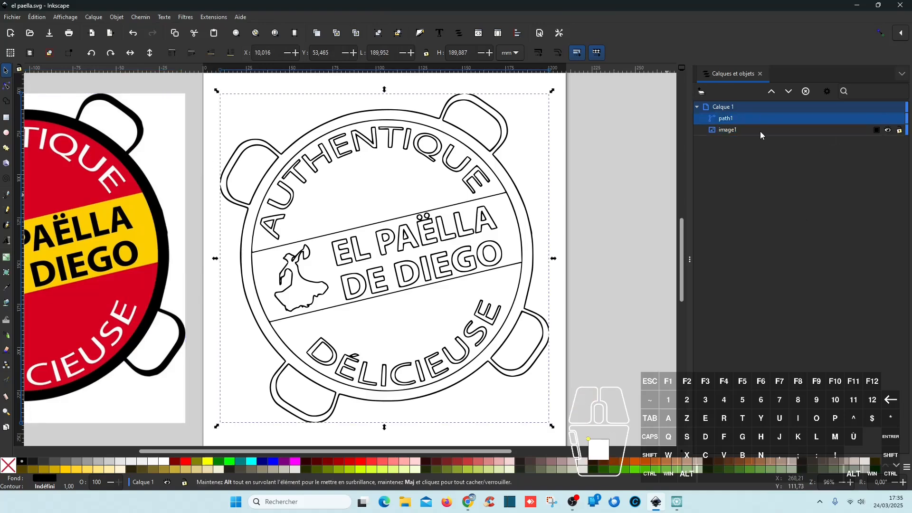
left_click(144, 17)
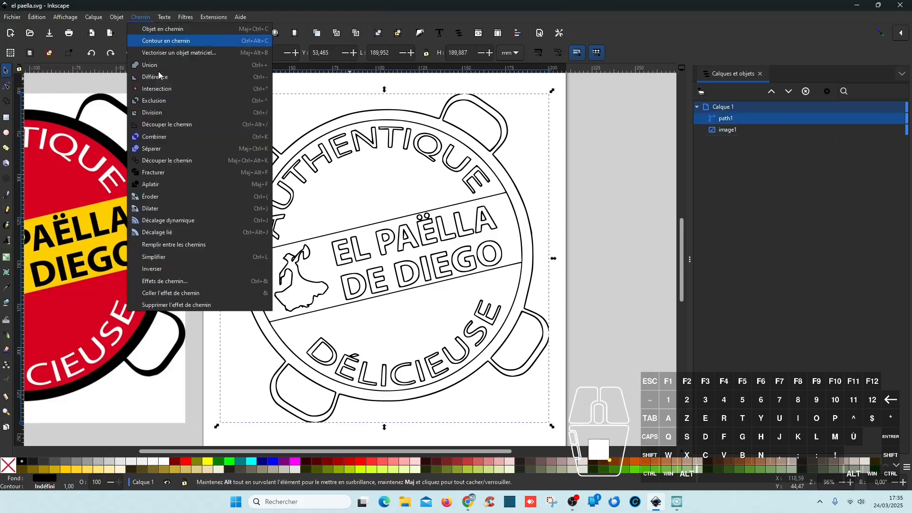
left_click(181, 161)
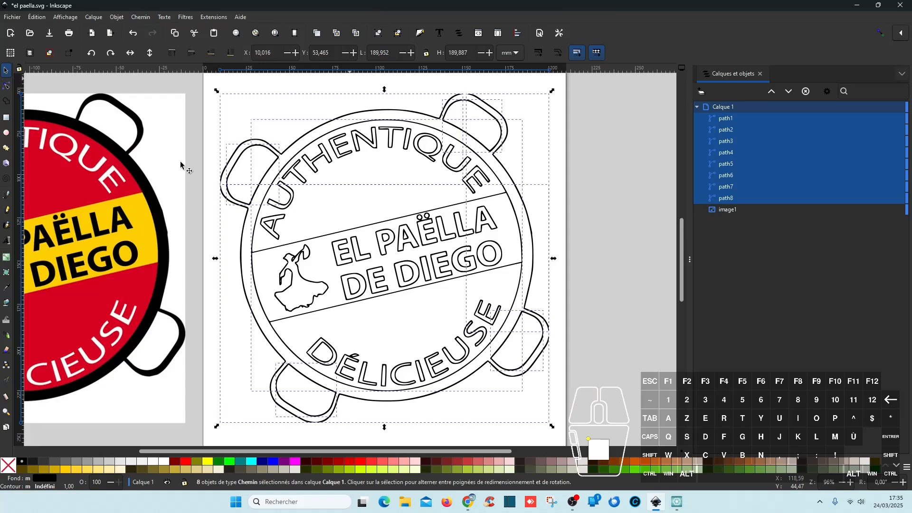
- Select the split paths path1 to path8 one after another to identify which part of the outline each covers
left_click(729, 120)
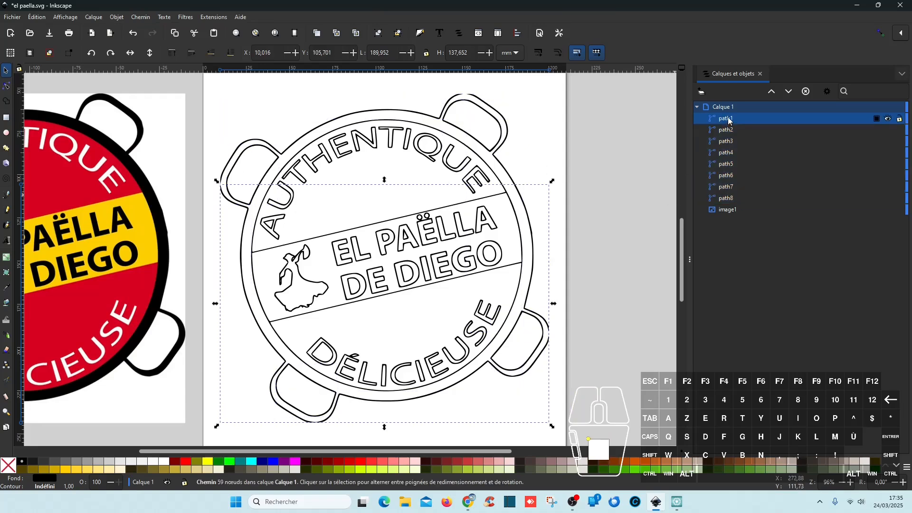
left_click(733, 131)
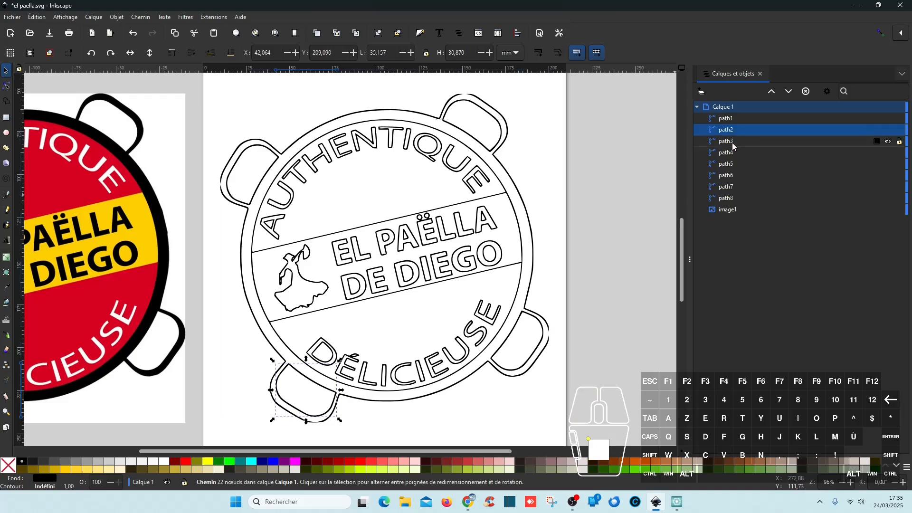
left_click(734, 144)
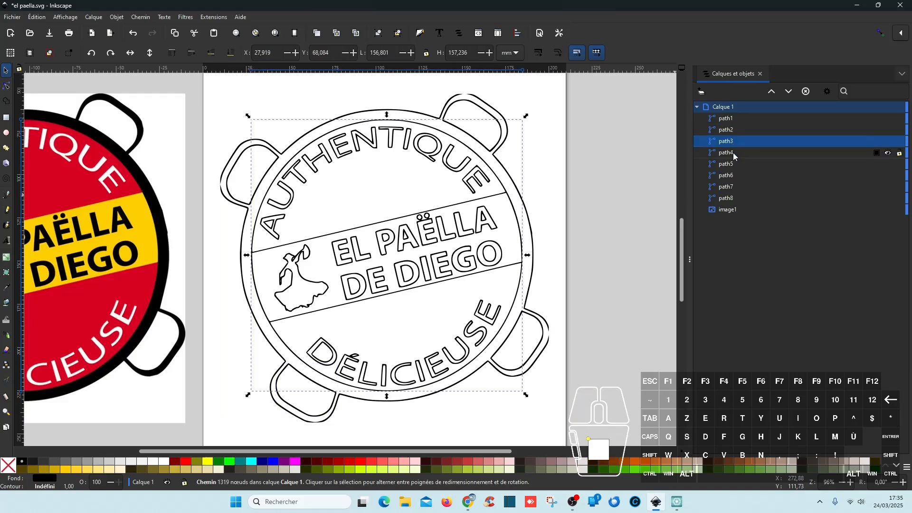
left_click(734, 152)
left_click(730, 166)
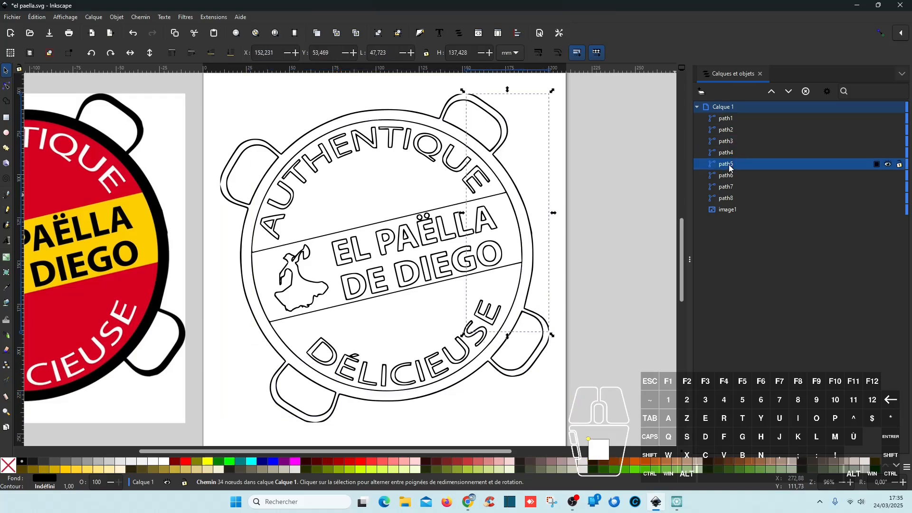
left_click(731, 177)
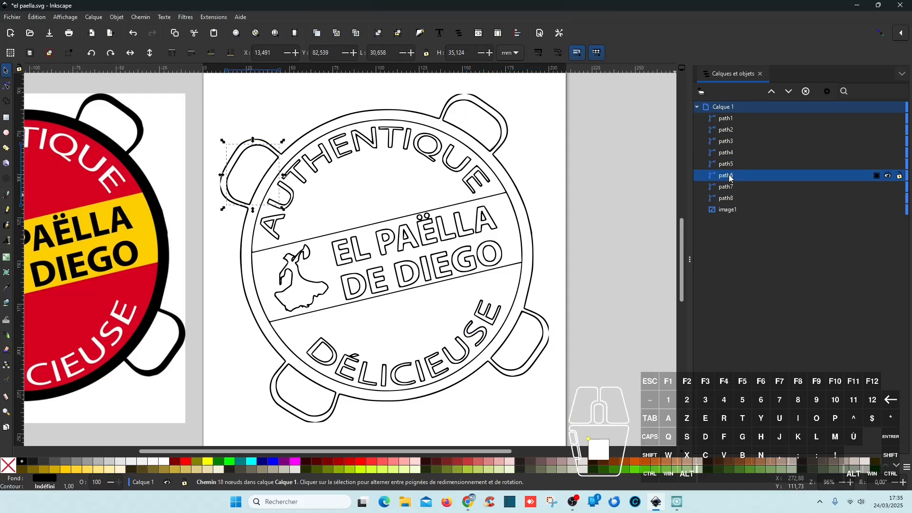
left_click(731, 187)
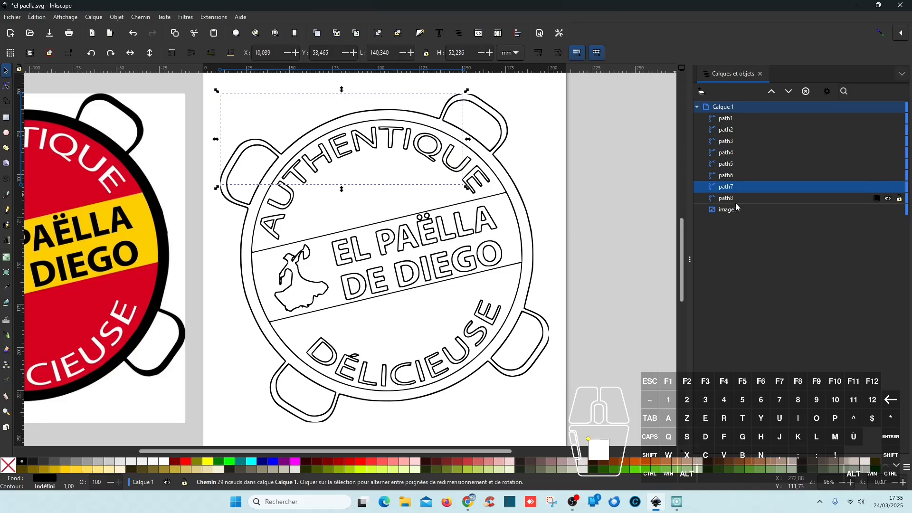
left_click(737, 199)
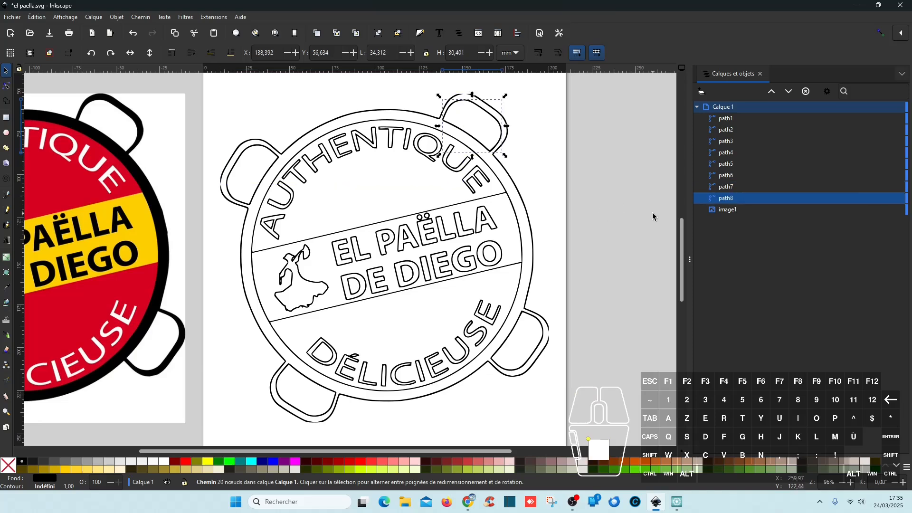
left_click(137, 19)
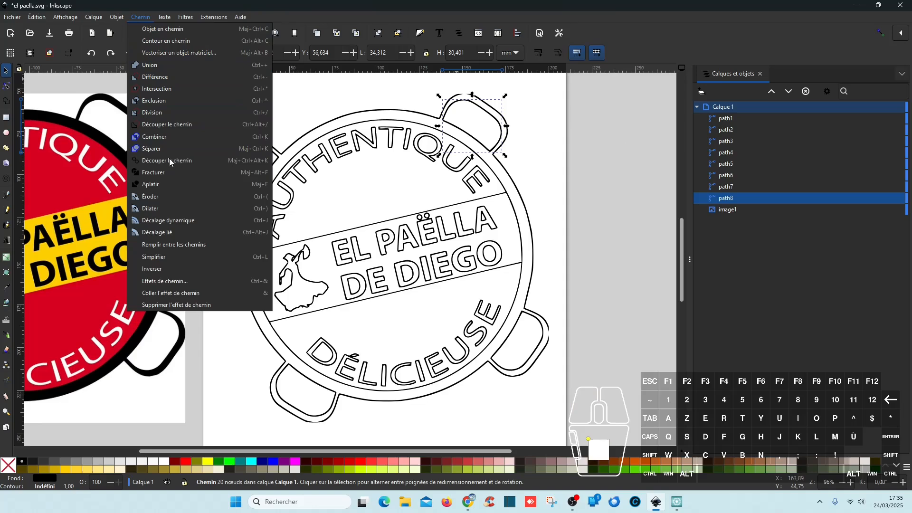
left_click(546, 185)
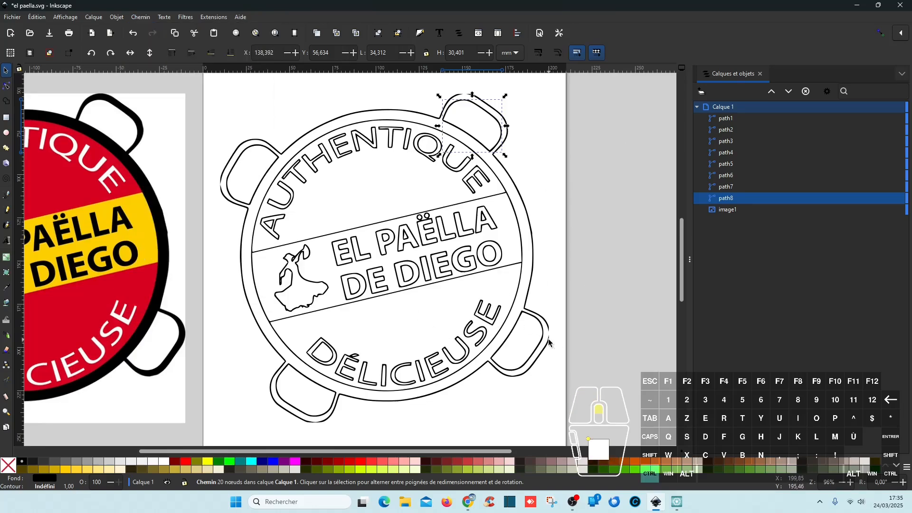
- Examine the outer contours of the four pan handles up close for gaps and thinned line sections
scroll(552, 335, "up", 6)
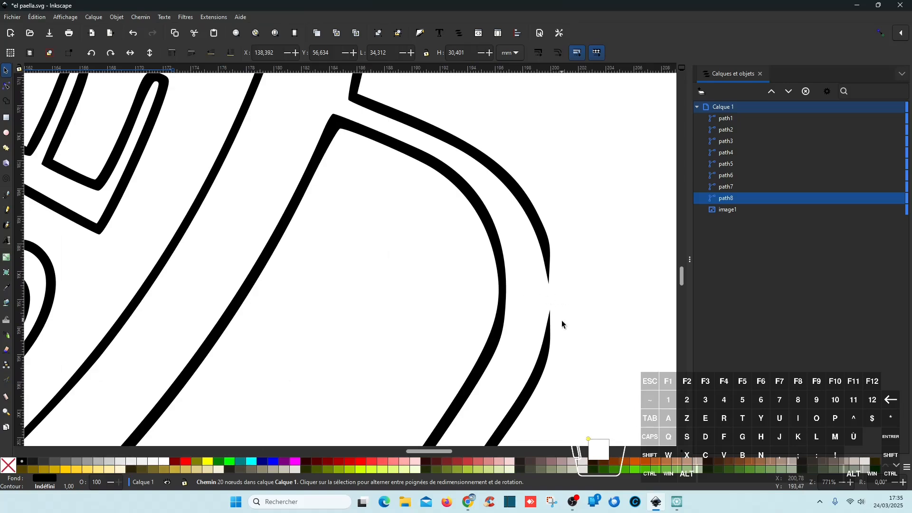
scroll(562, 320, "down", 6)
scroll(333, 410, "up", 6)
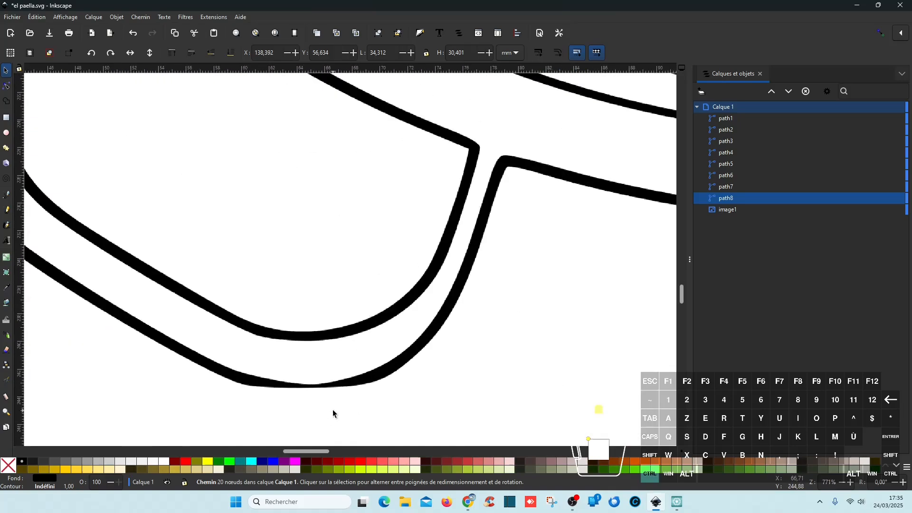
scroll(332, 410, "down", 4)
scroll(327, 294, "up", 10)
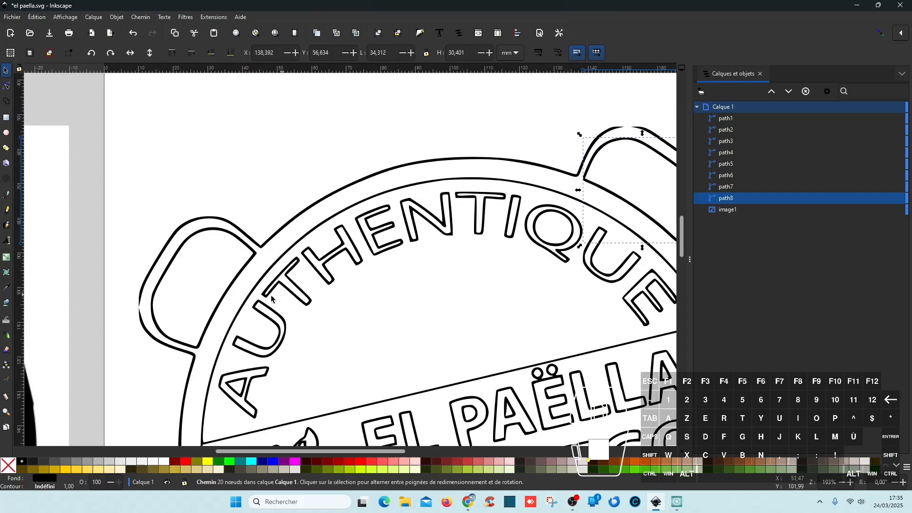
scroll(134, 318, "up", 5)
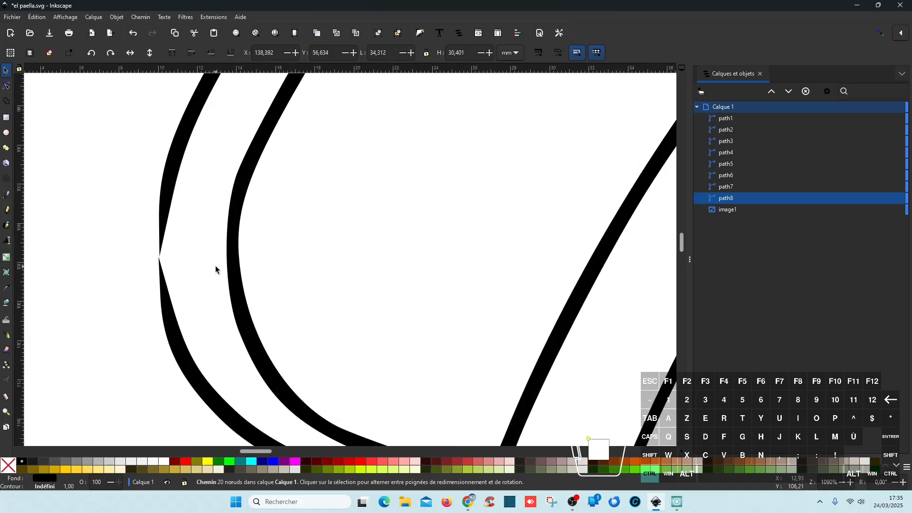
scroll(215, 270, "down", 5)
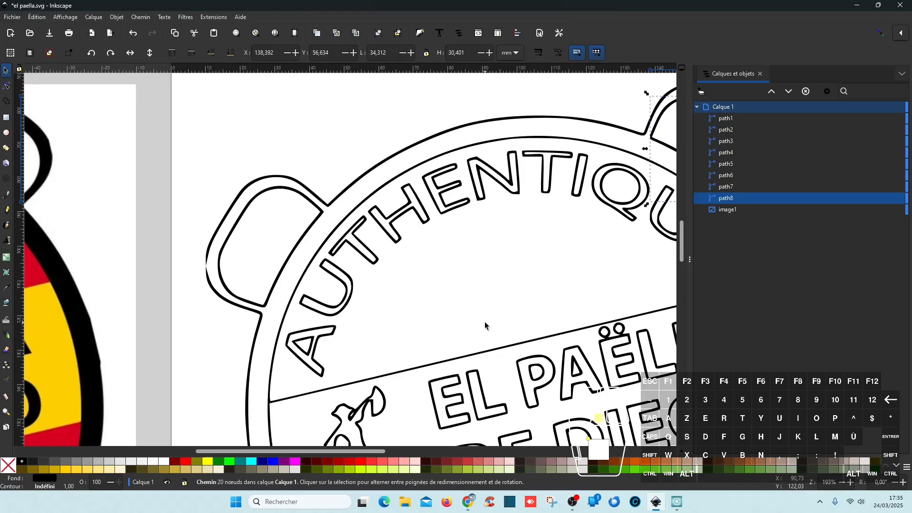
scroll(484, 321, "down", 2)
scroll(486, 318, "up", 2)
scroll(486, 318, "right", 3)
scroll(487, 324, "right", 2)
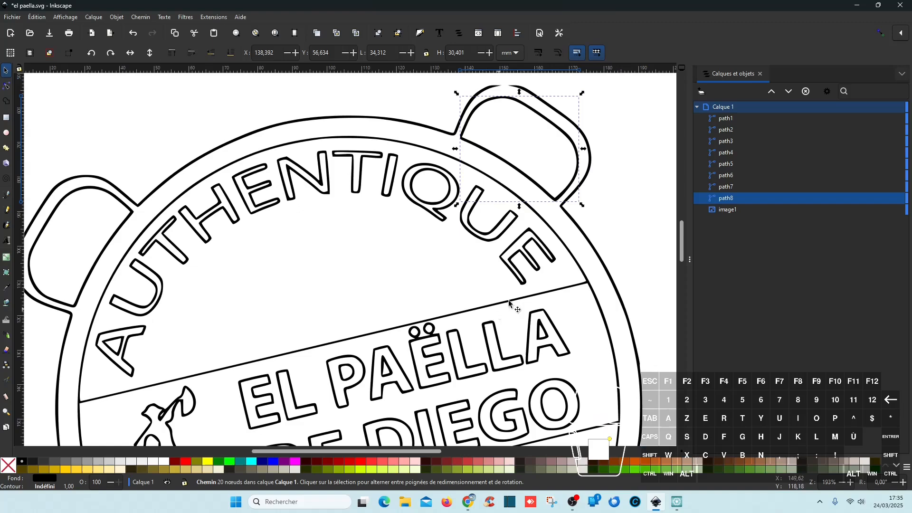
scroll(530, 225, "up", 2)
scroll(509, 206, "up", 2)
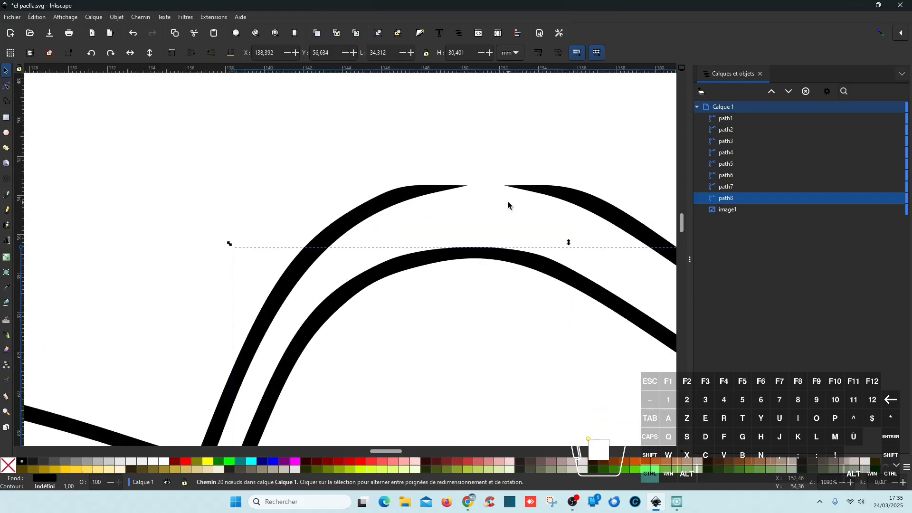
scroll(508, 275, "down", 2)
scroll(508, 275, "down", 4)
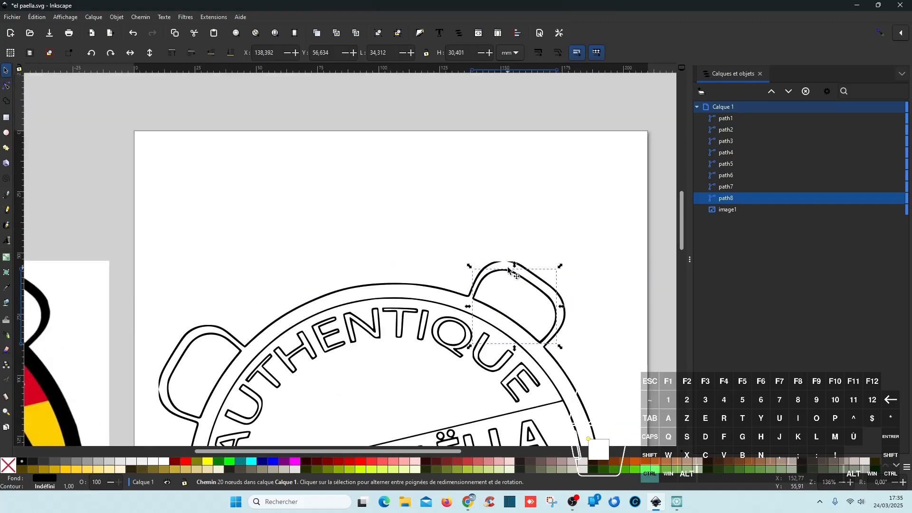
scroll(509, 267, "down", 2)
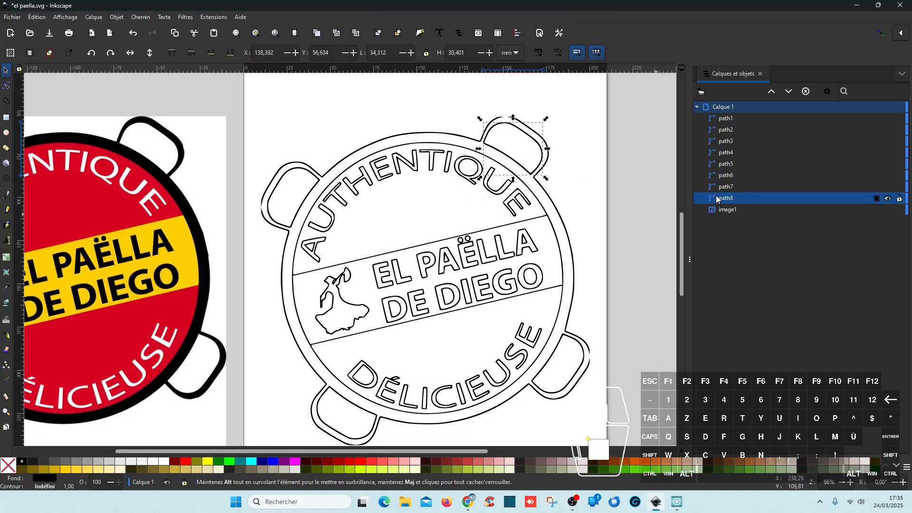
- Rename path8, the inner contour of the upper-right handle, as int ance hd
double_click(734, 199)
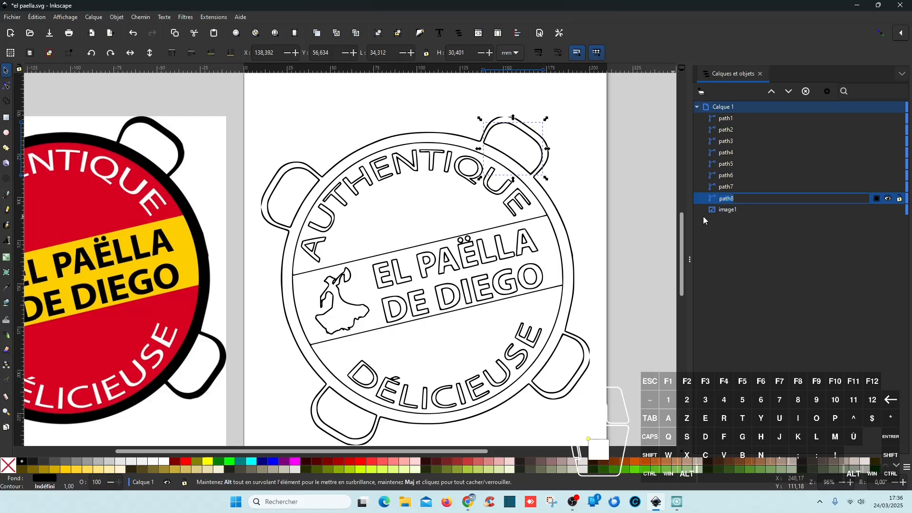
type("int han")
key("BackSpace")
key("BackSpace")
key("BackSpace")
type("ance hd")
key("Return")
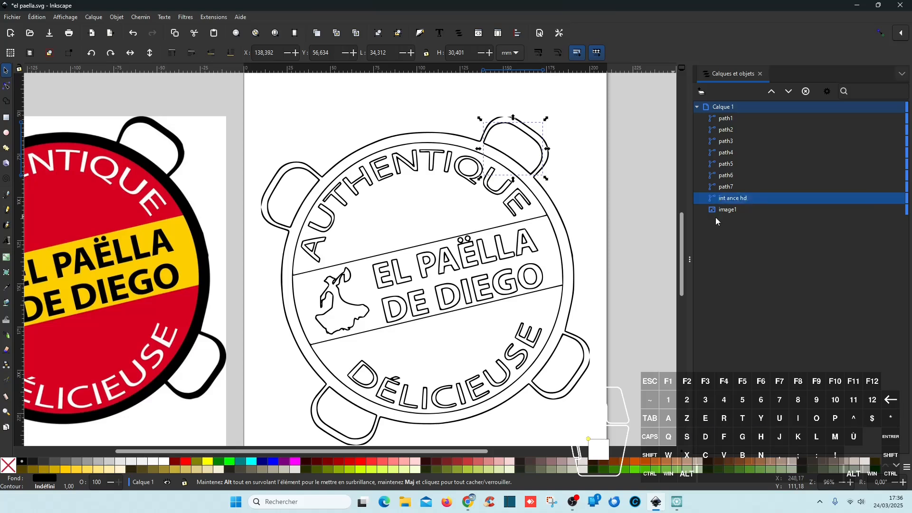
- Rename path4, the inner contour of the lower-right handle, as int ance bd
left_click(575, 343)
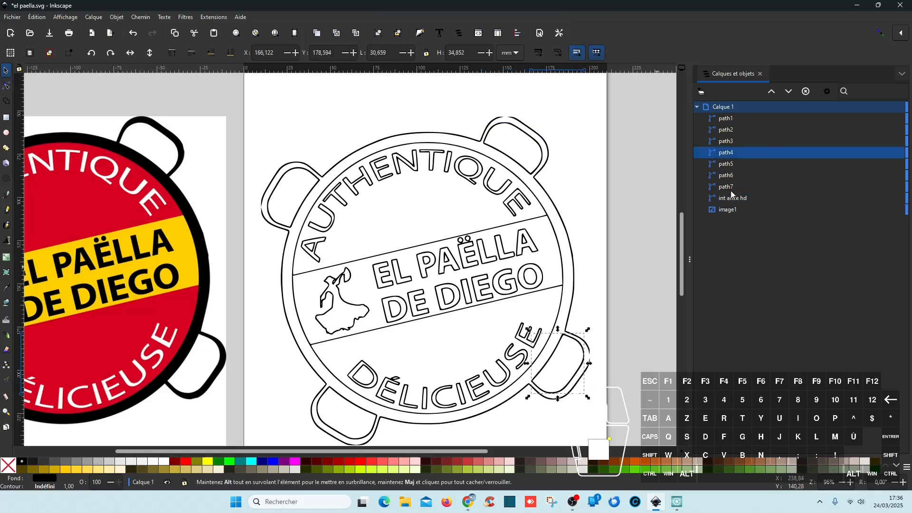
double_click(744, 153)
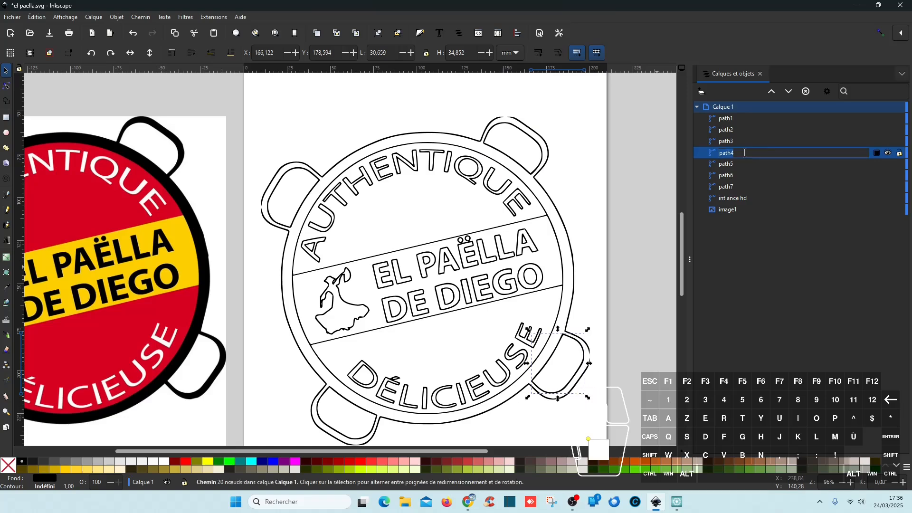
type("int ance ")
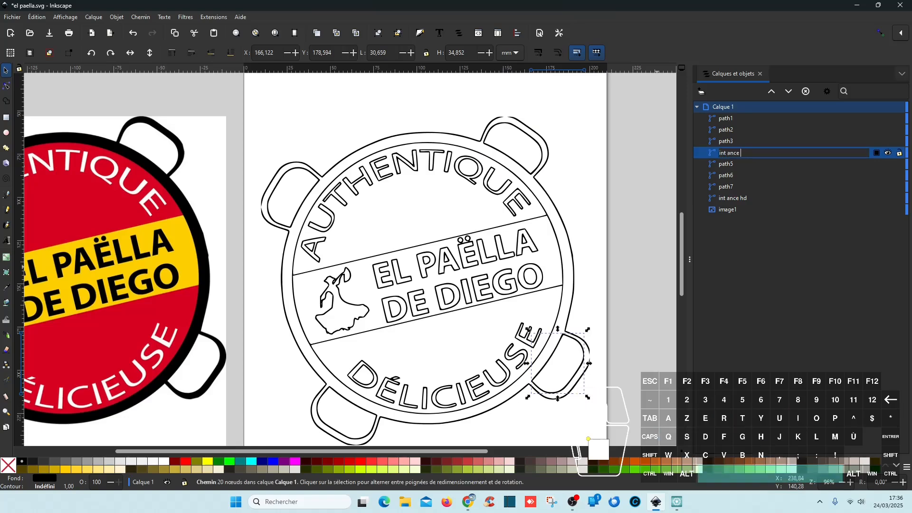
type("b")
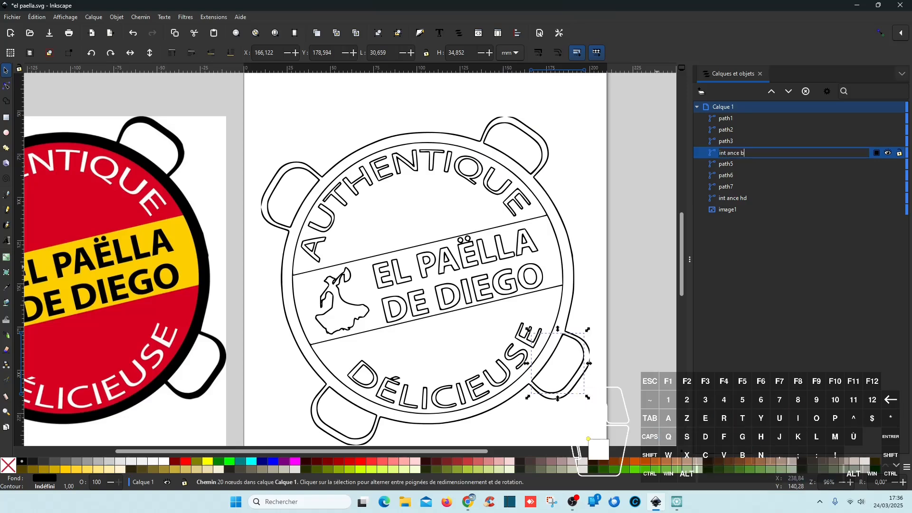
type("d")
key("Return")
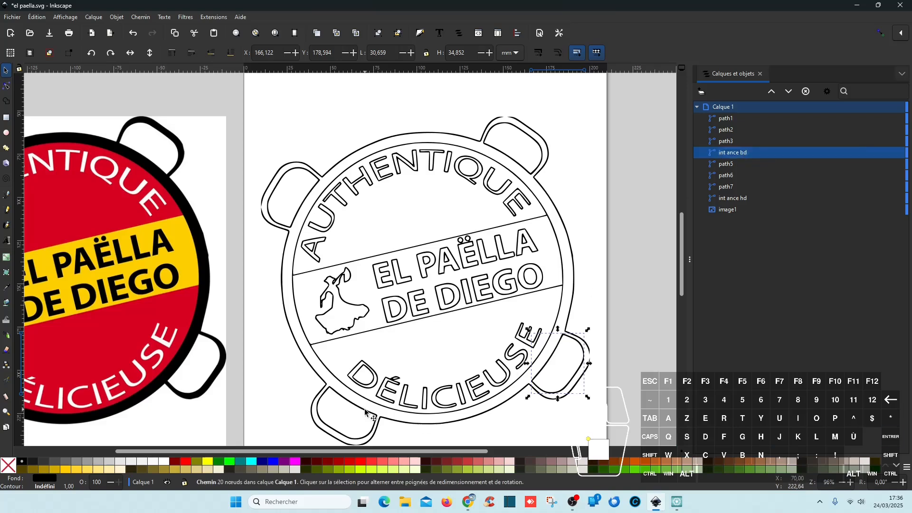
- Rename path2, the inner contour of the lower-left handle, as int ance bg
left_click(740, 130)
double_click(739, 129)
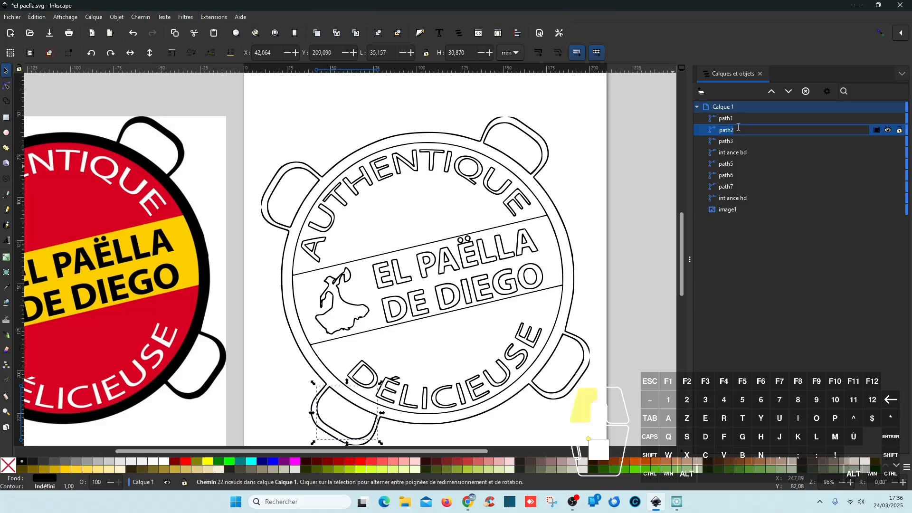
type("int ance bg")
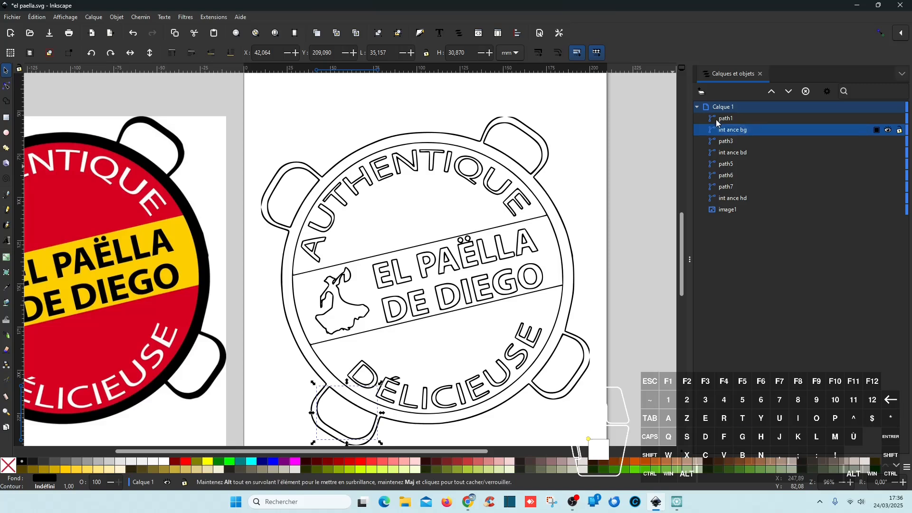
- Rename path6, the inner contour of the upper-left handle, as int ance hg
left_click(744, 176)
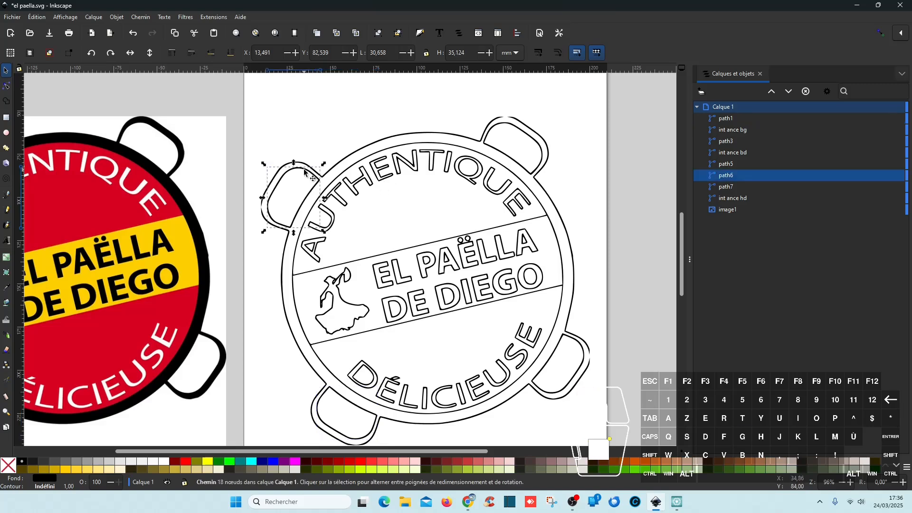
double_click(745, 181)
type("int")
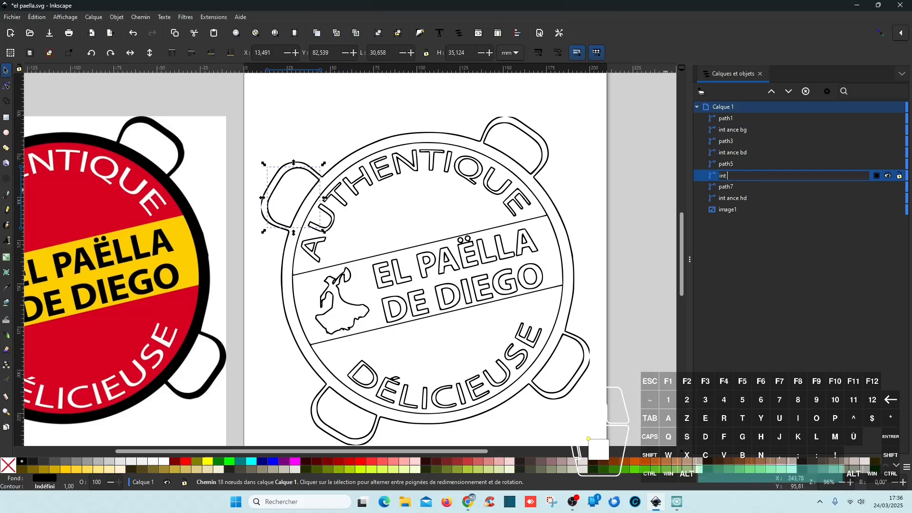
type(" ance h")
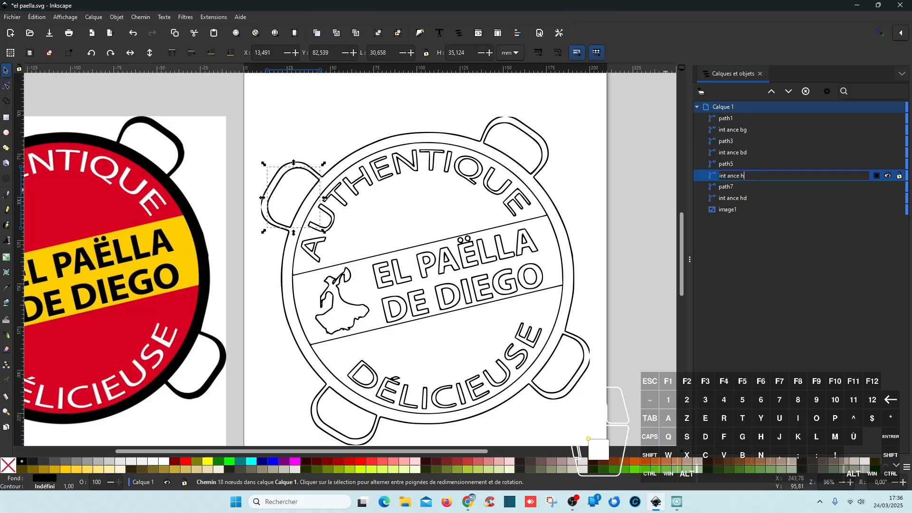
type("g")
key("Return")
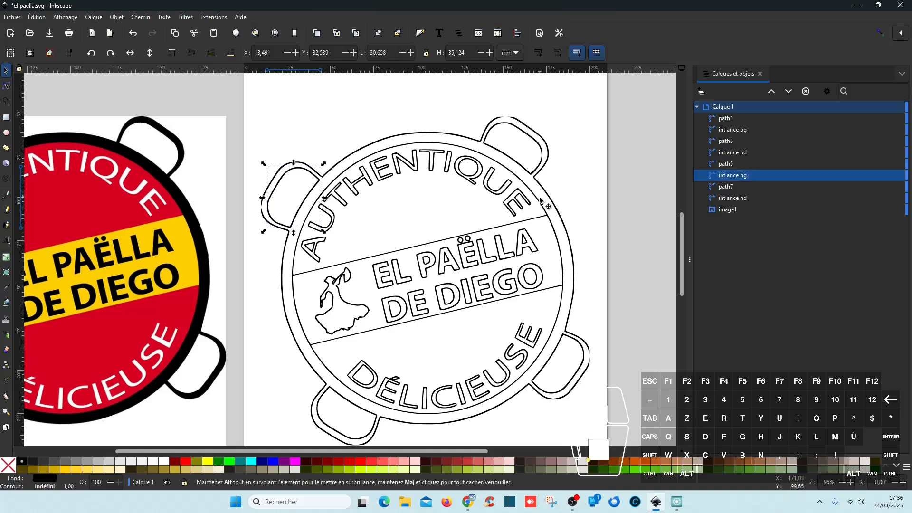
- Check the extents of the inner disc path and the right outer contour, inspecting the break at the upper-right handle
left_click(550, 220)
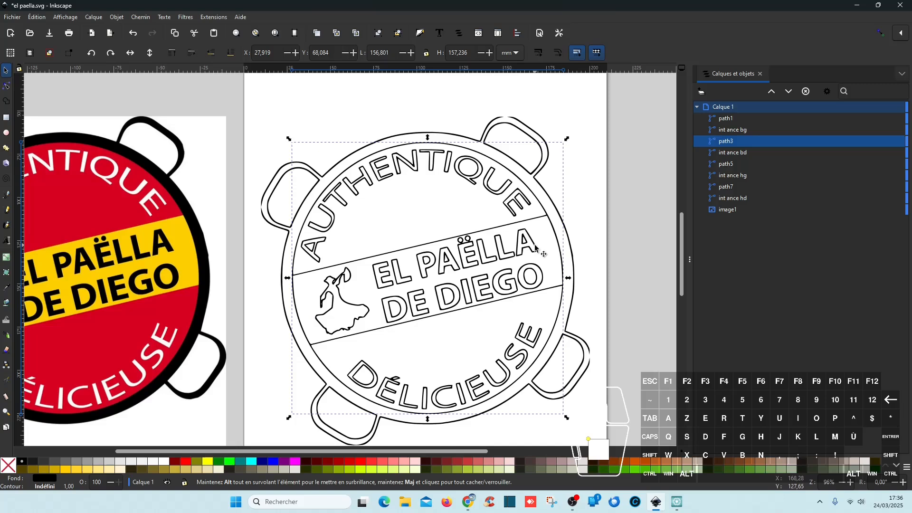
left_click(534, 135)
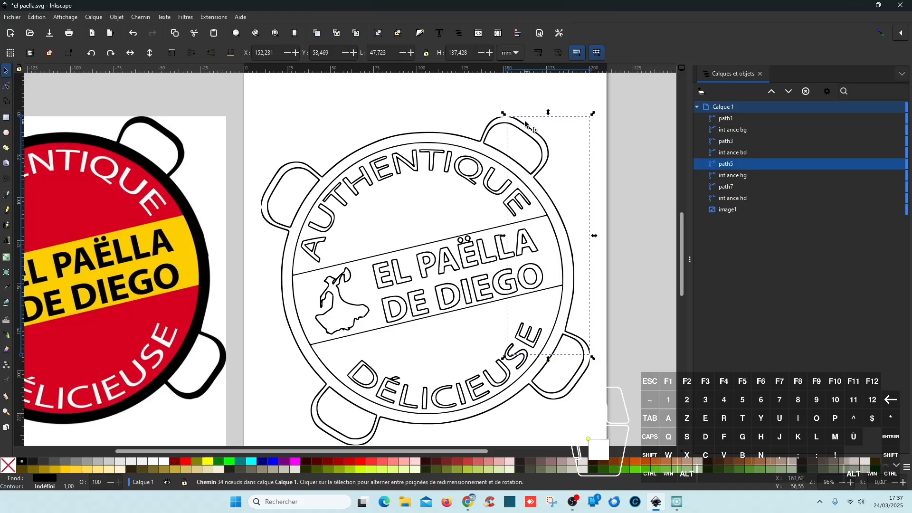
scroll(501, 116, "up", 6)
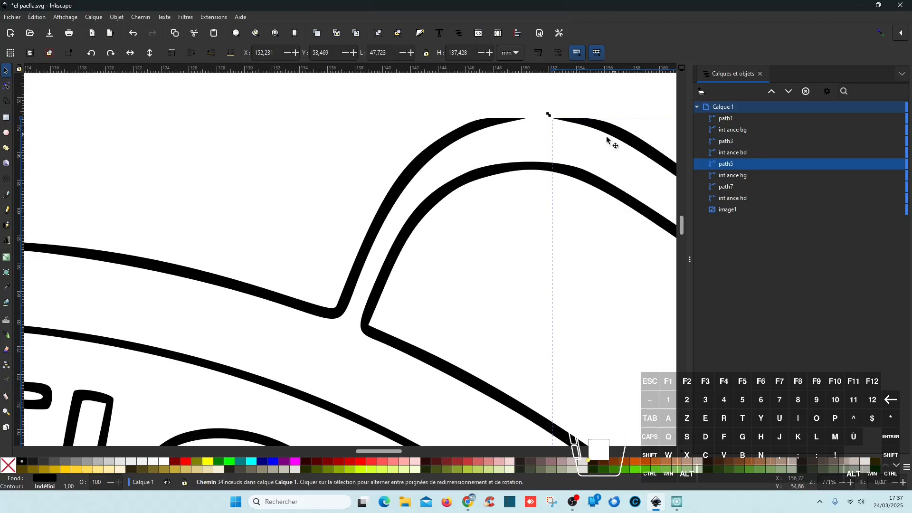
scroll(533, 148, "down", 3)
scroll(533, 149, "down", 3)
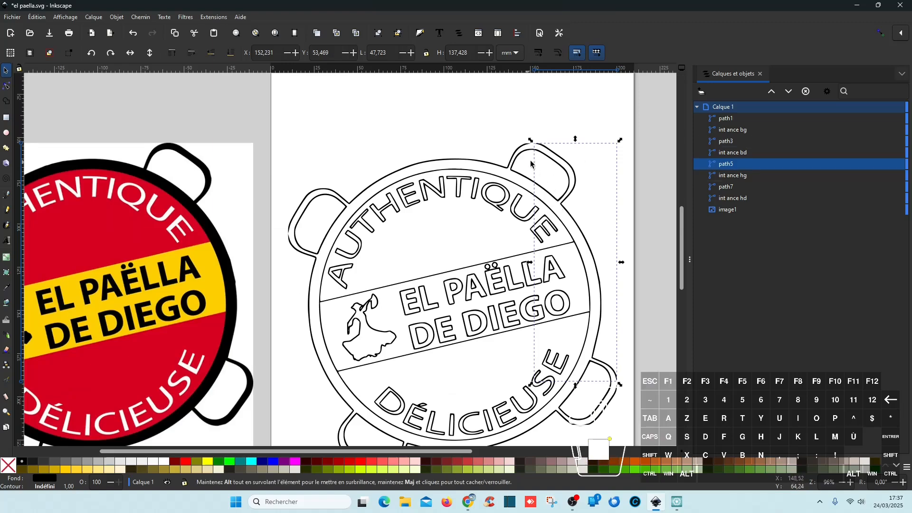
- Draw a two-node line about 6.8 mm long across the gap in the upper-right handle's outer contour and bow it slightly upward
scroll(533, 149, "up", 5)
scroll(492, 208, "up", 3)
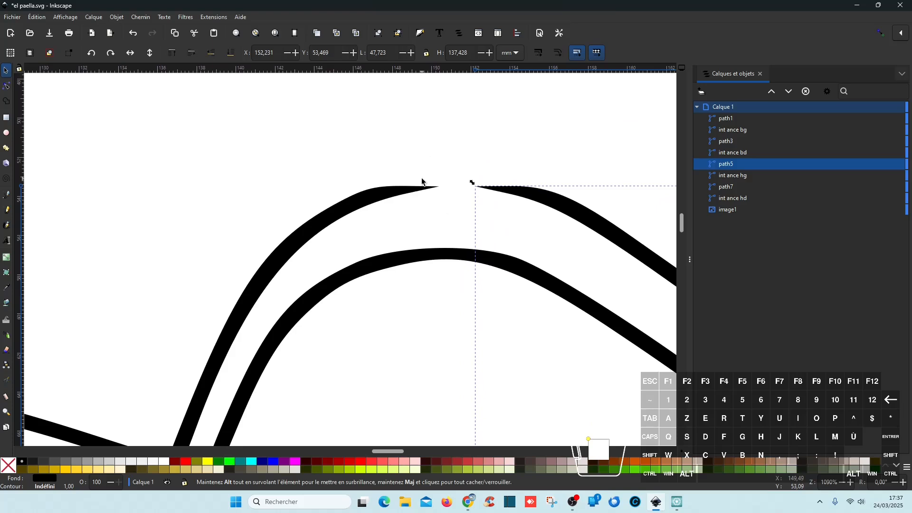
left_click(8, 196)
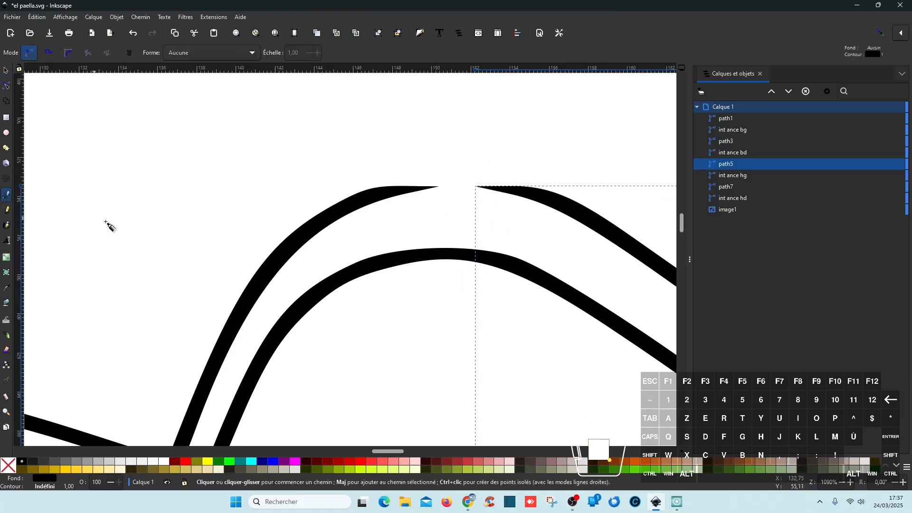
left_click(394, 190)
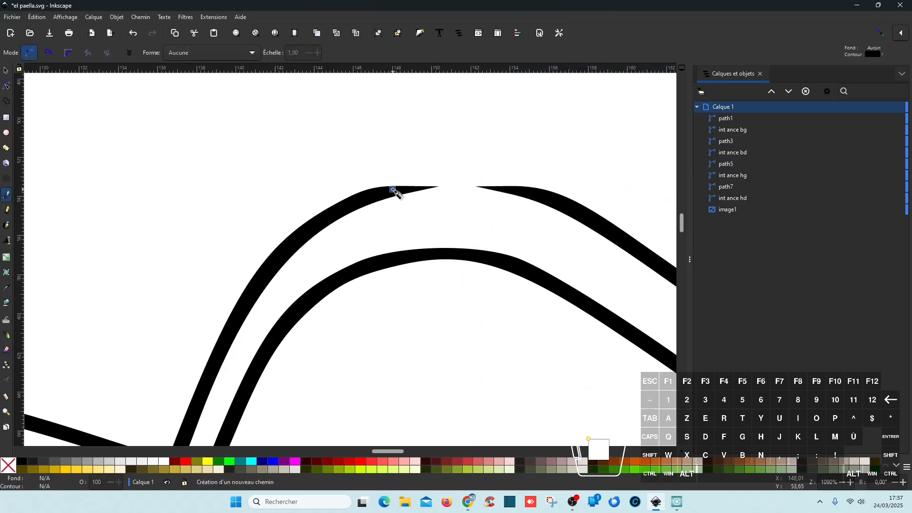
left_click(524, 191)
key("Return")
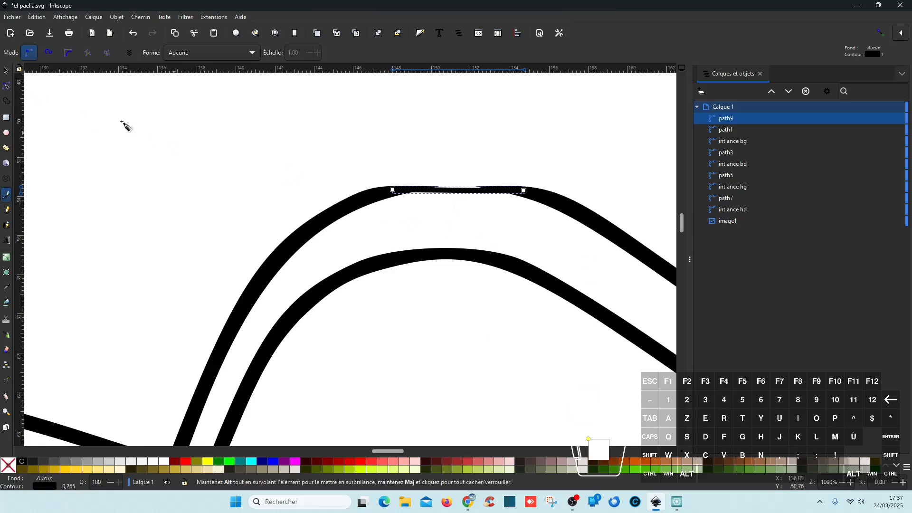
left_click(6, 86)
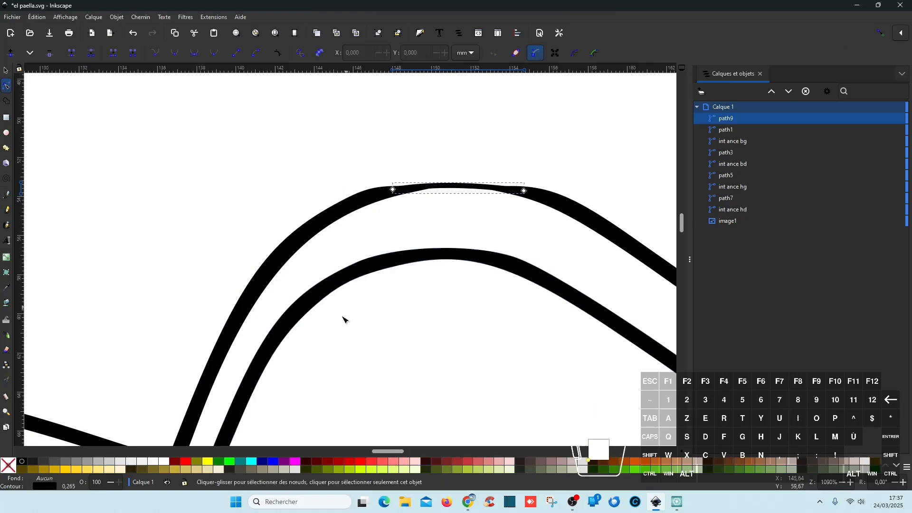
- Set the stroke width of the bridging line on the upper-right handle to 0.75 mm
right_click(67, 486)
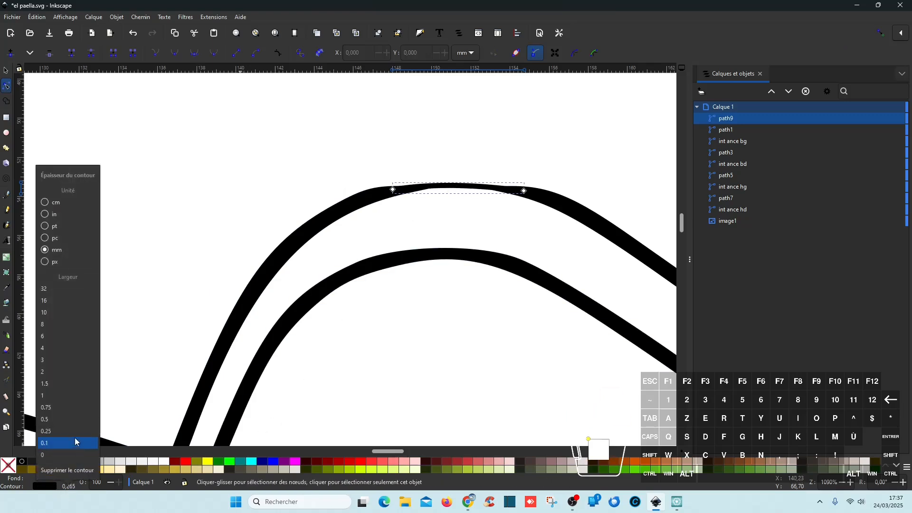
left_click(60, 418)
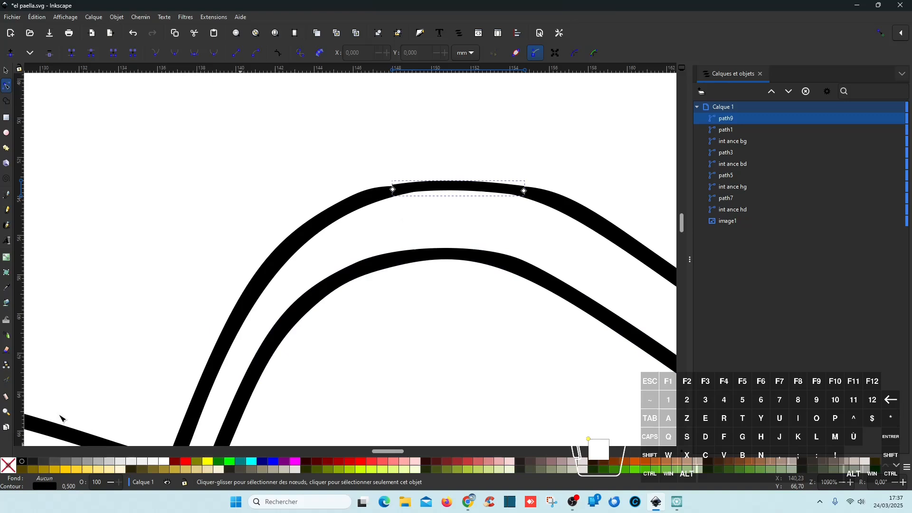
right_click(67, 486)
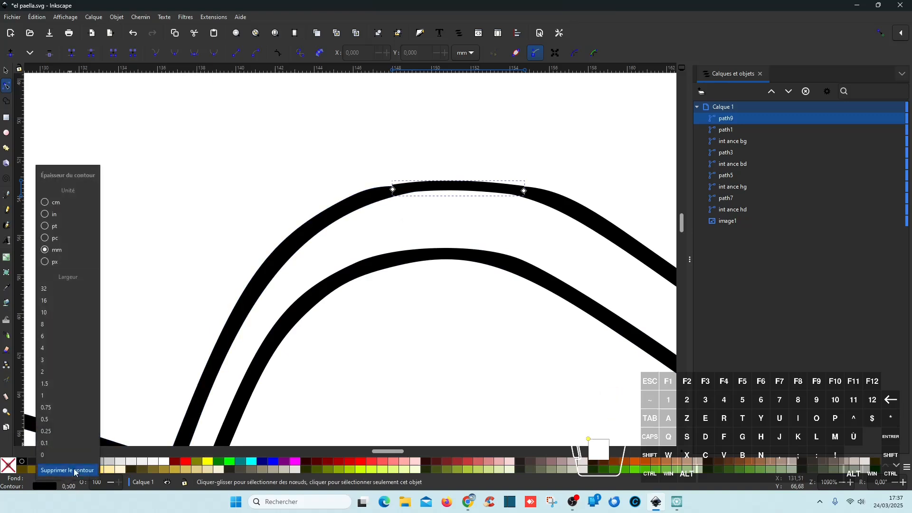
left_click(59, 407)
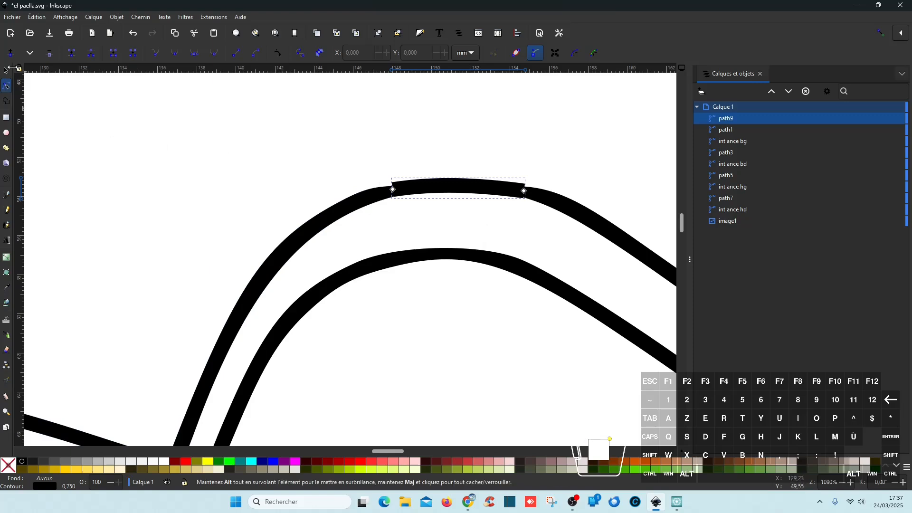
- Unite the bridging line with the two outer contours it connects, path5 and path7, using Union
left_click(7, 72)
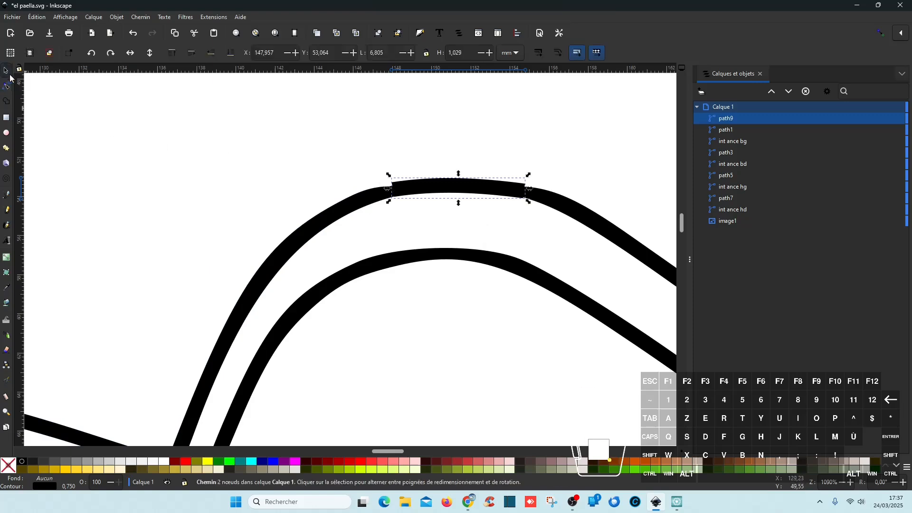
left_click(470, 249)
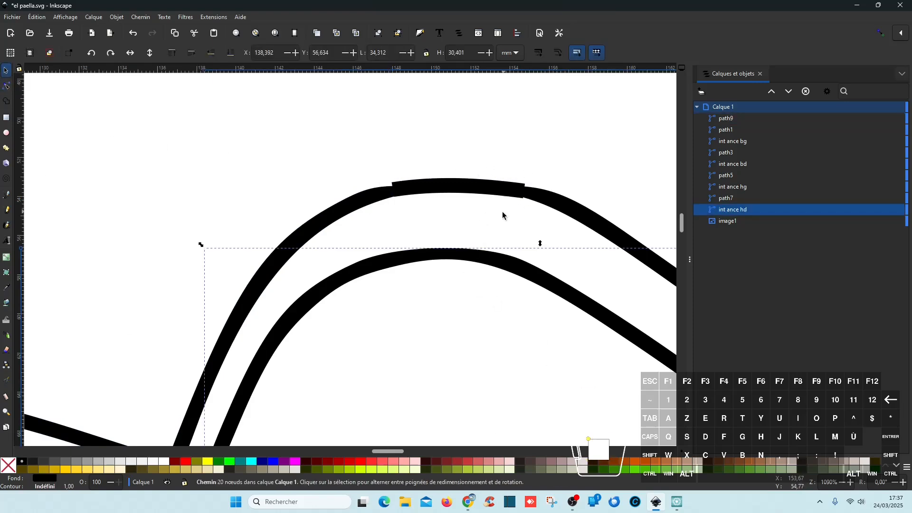
left_click(451, 190)
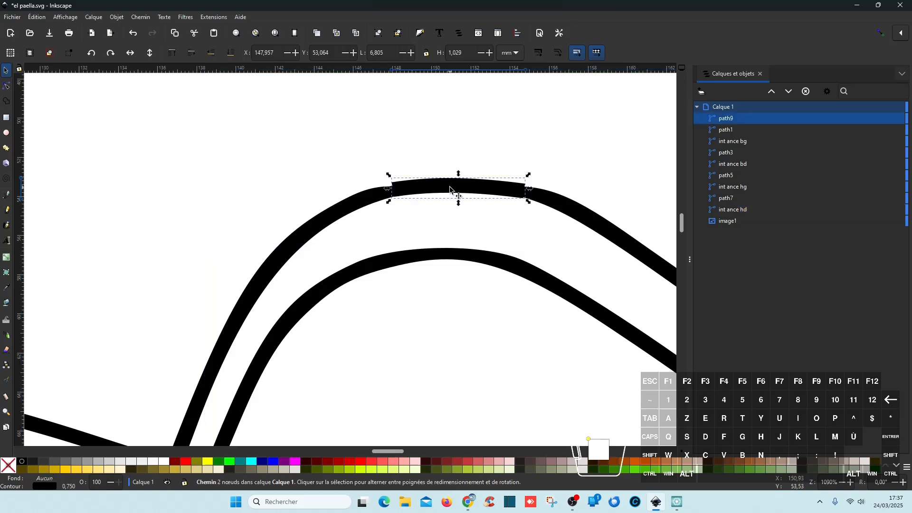
left_click(367, 201, "shift")
left_click(555, 206, "shift")
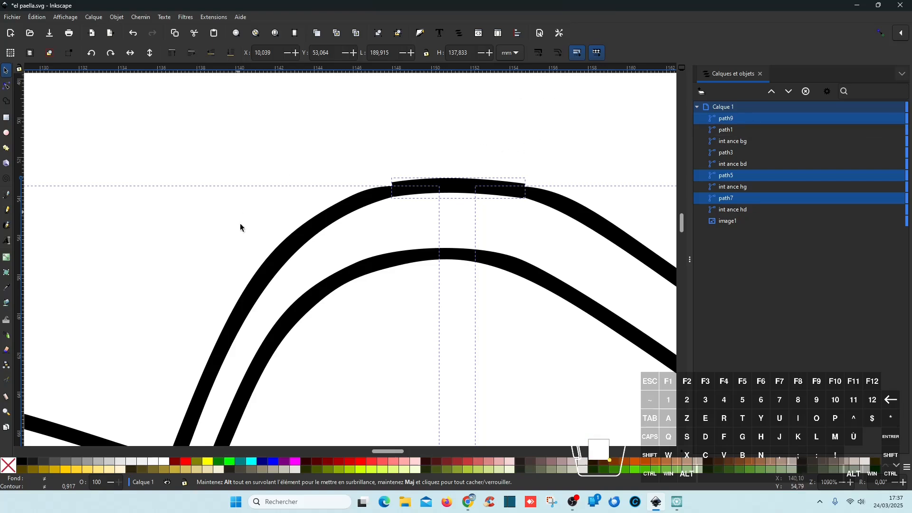
left_click(145, 18)
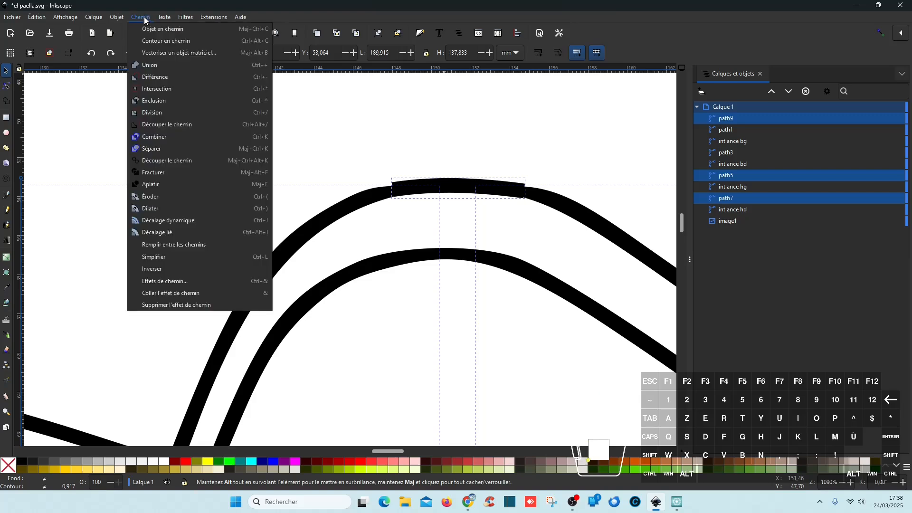
left_click(157, 69)
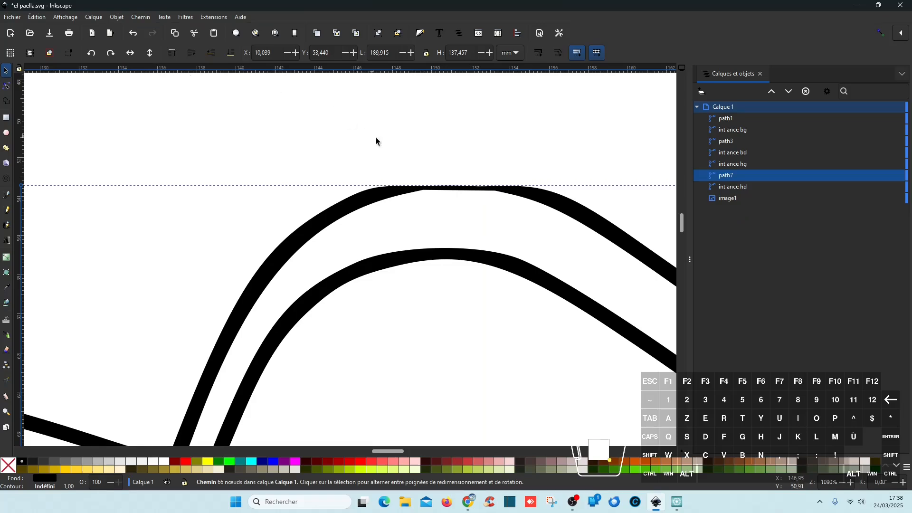
- Delete the five middle nodes where the bridge meets the united contour at the upper-right handle
left_click(6, 86)
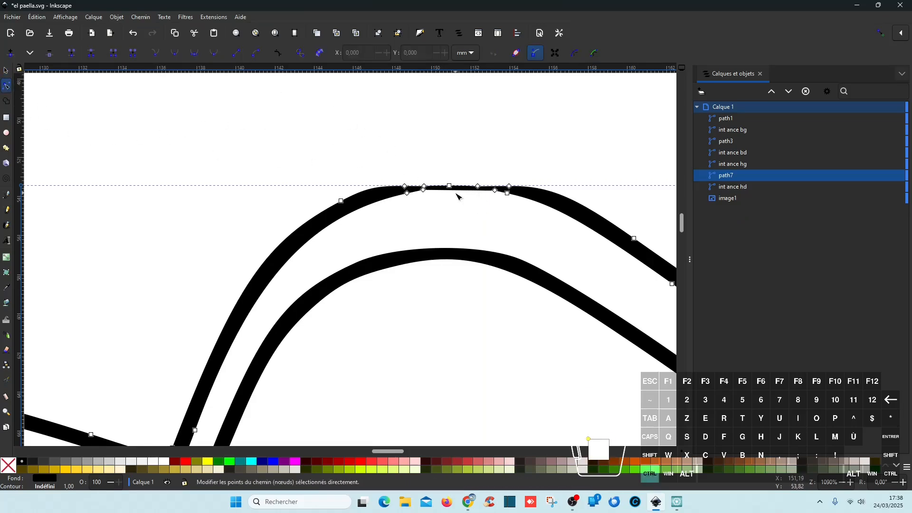
scroll(457, 197, "up", 4)
scroll(458, 197, "down", 1)
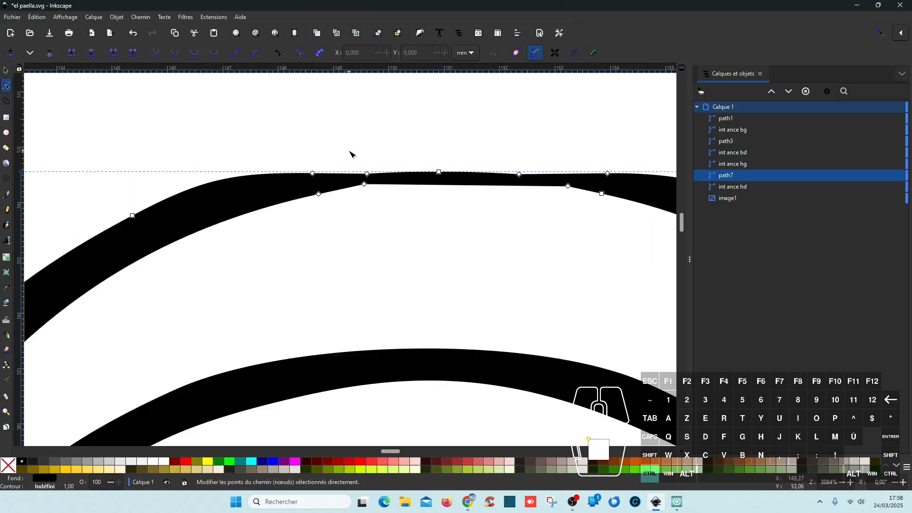
left_click_drag(350, 152, 580, 225)
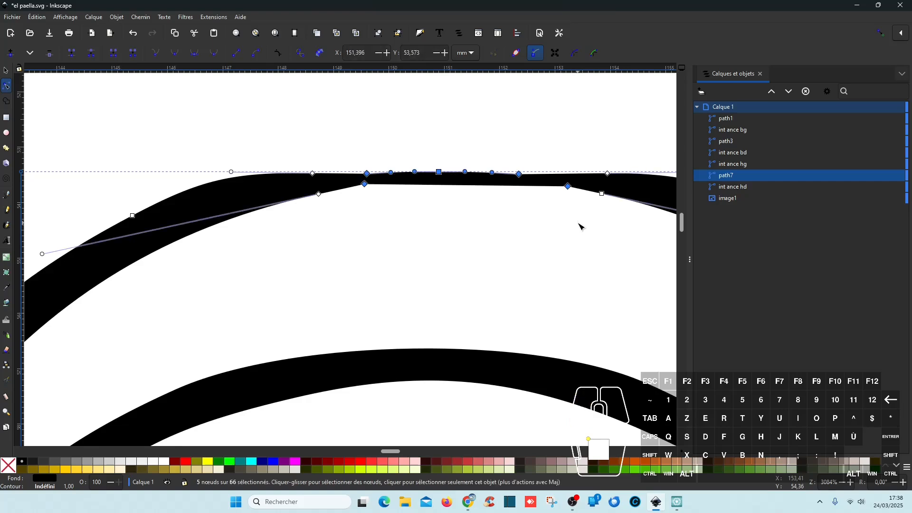
key("Delete")
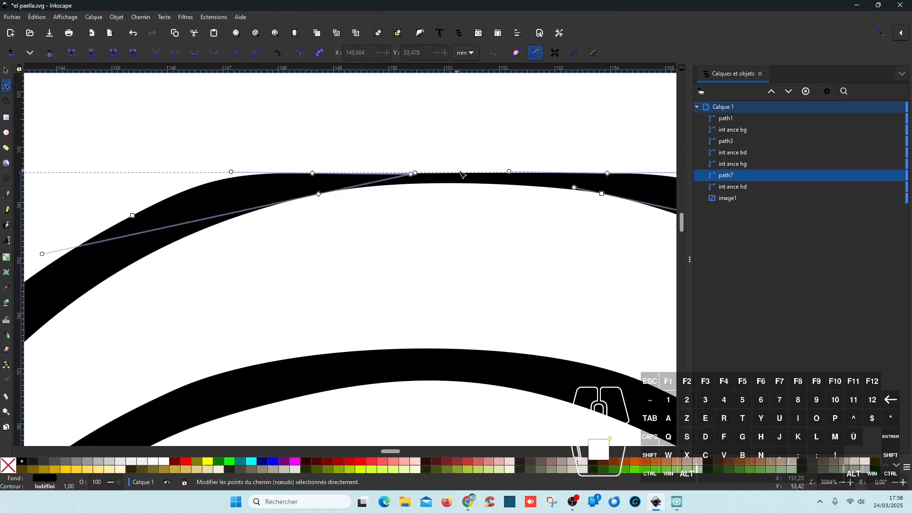
- Bow the upper edge of the joined handle contour upward and delete its two leftover corner nodes to smooth the curve
left_click_drag(452, 174, 457, 164)
left_click_drag(295, 155, 326, 179)
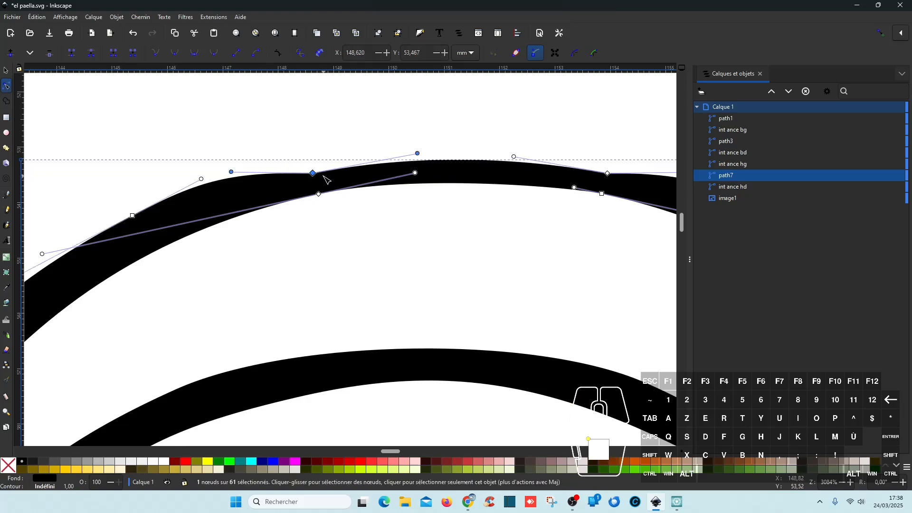
key("Delete")
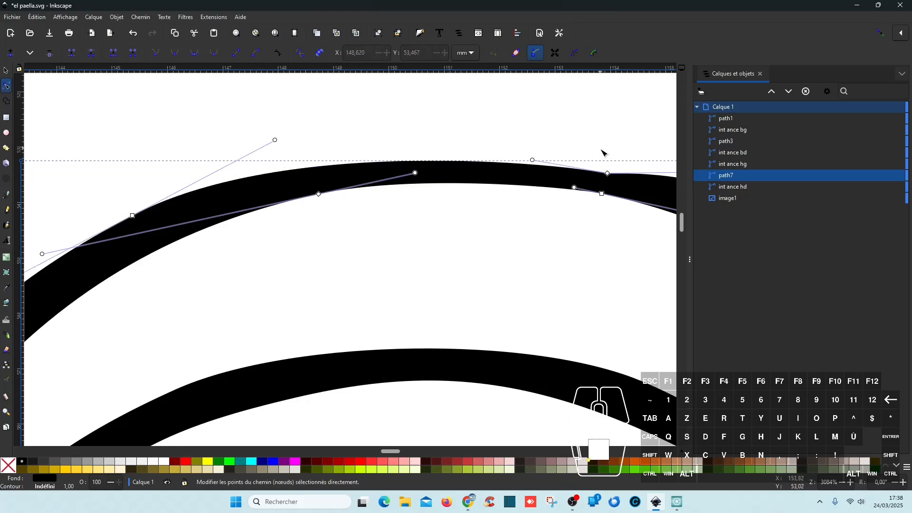
left_click_drag(603, 151, 616, 184)
key("Delete")
mouse_move(400, 100)
left_mouse_down()
mouse_move(391, 107)
mouse_move(403, 98)
left_mouse_up()
left_click(559, 254)
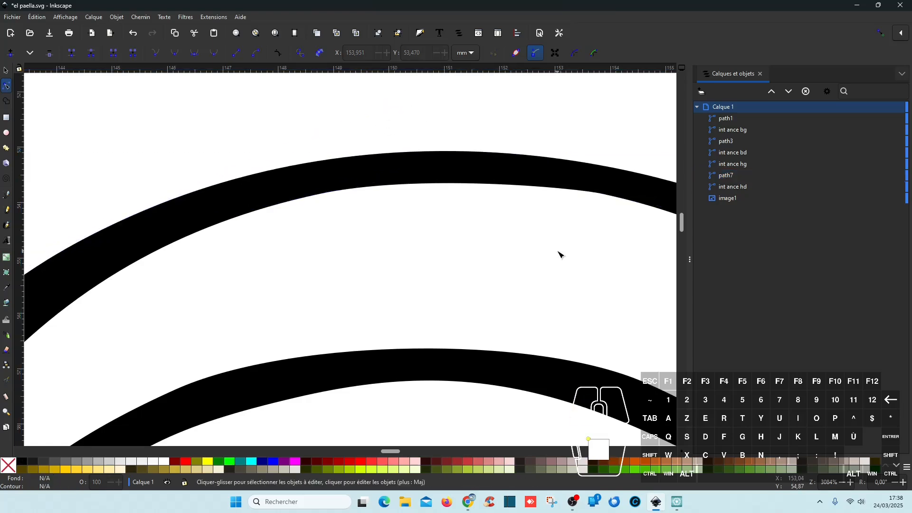
- Draw a near-vertical two-node line about 7.8 mm long across the gap in the lower-right handle's outer contour
scroll(511, 256, "down", 3, "ctrl")
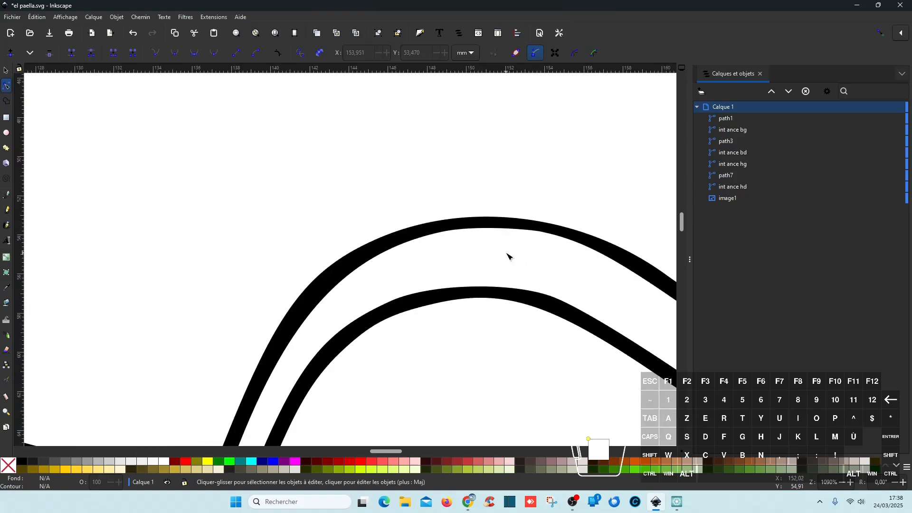
scroll(507, 256, "down", 4, "ctrl")
scroll(508, 255, "down", 5)
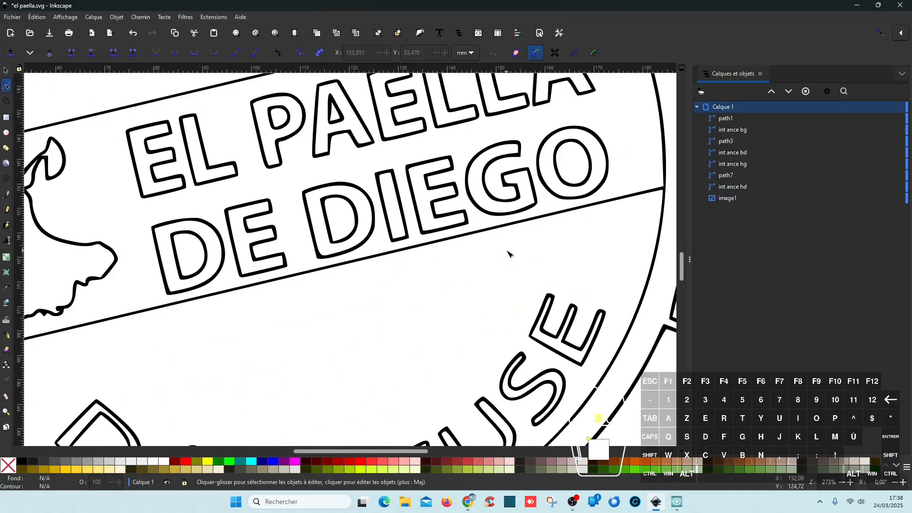
scroll(509, 255, "right", 3)
scroll(508, 255, "down", 4)
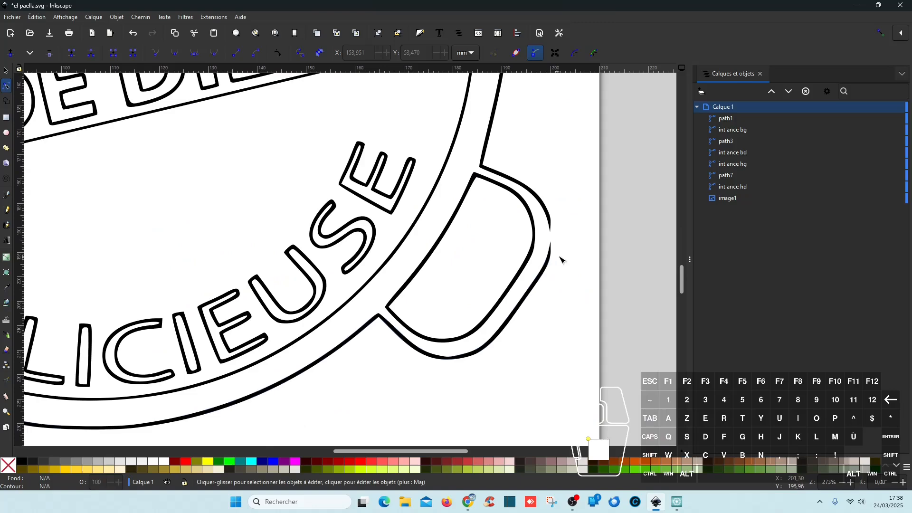
scroll(564, 249, "up", 6, "ctrl")
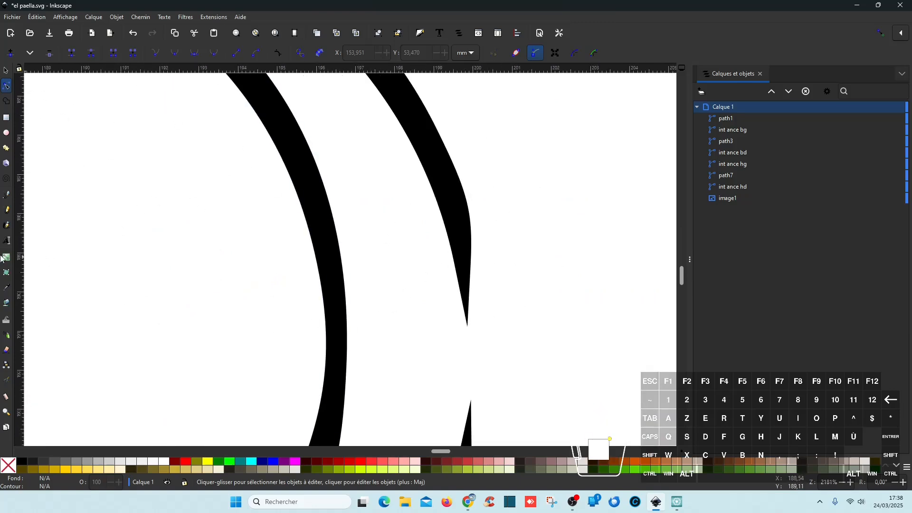
left_click(8, 197)
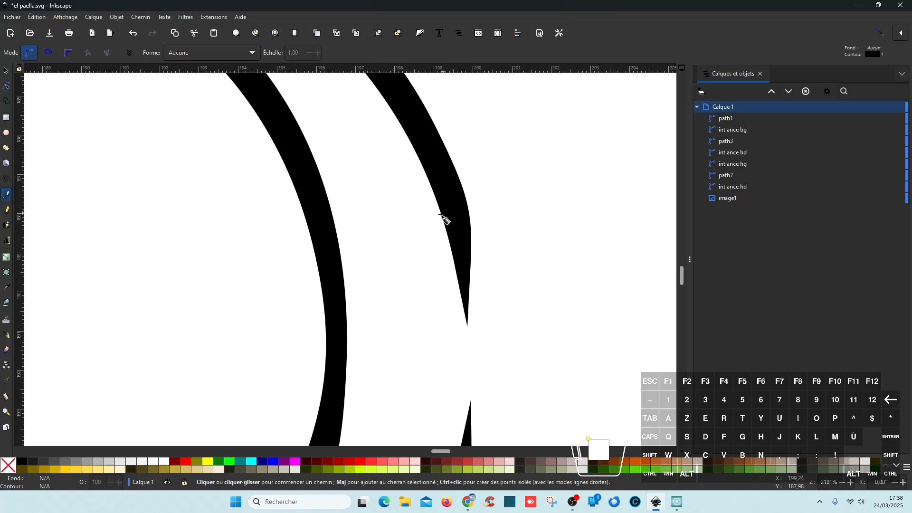
left_click(457, 210)
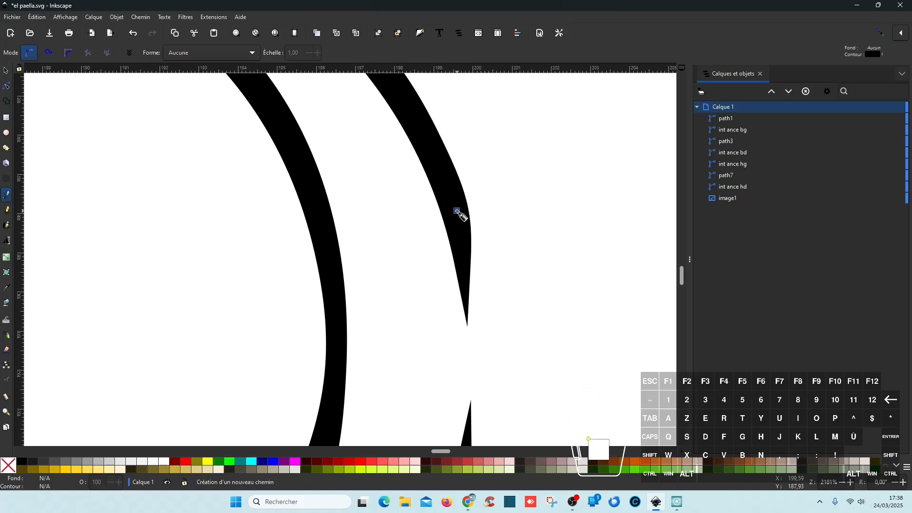
scroll(496, 293, "down", 6)
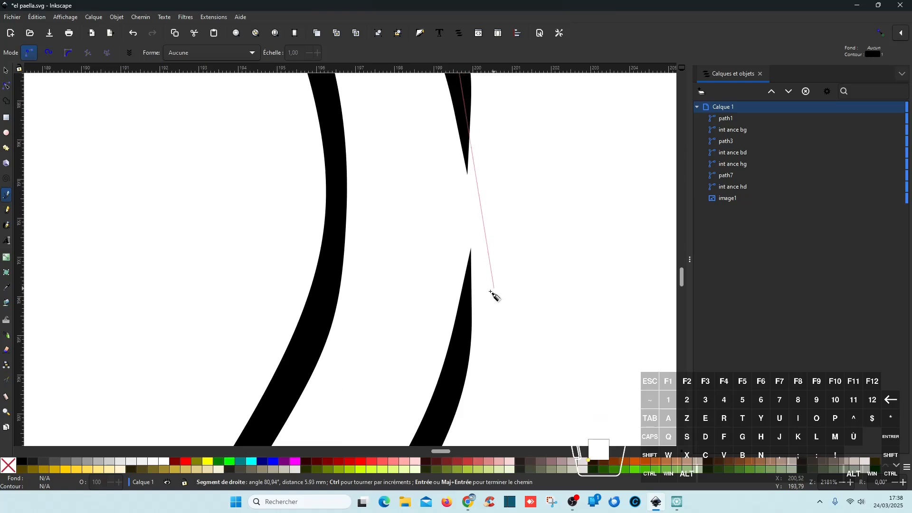
left_click(459, 365)
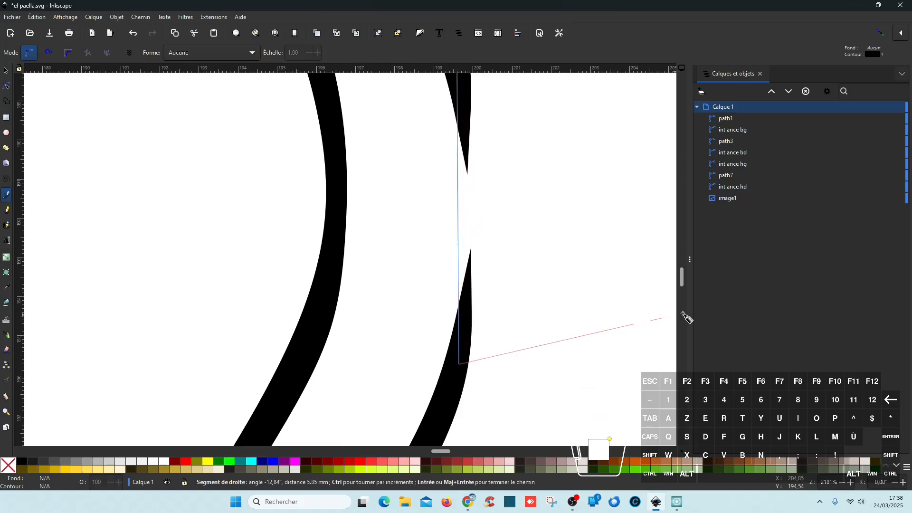
right_click(607, 309)
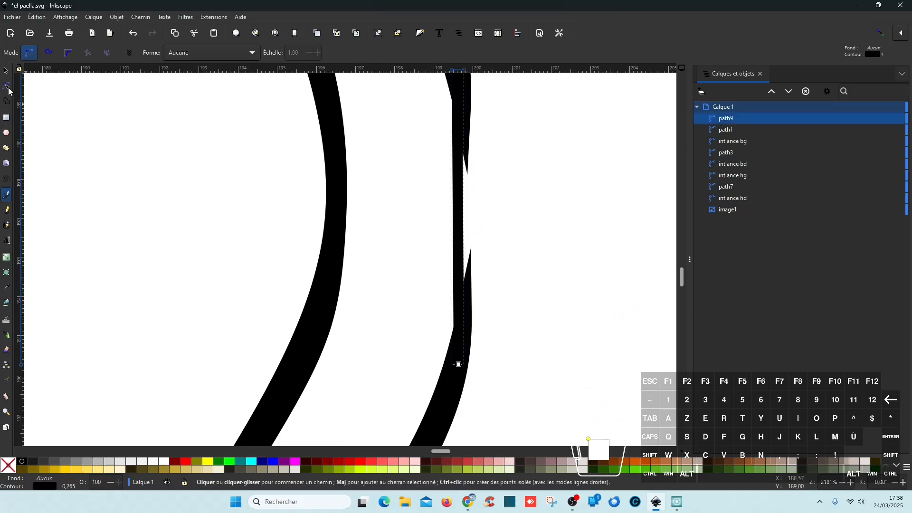
- Bow the lower-right handle's bridging line outward to follow the curve of the outer contour
left_click(7, 87)
left_click_drag(461, 213, 475, 218)
scroll(509, 228, "down", 3)
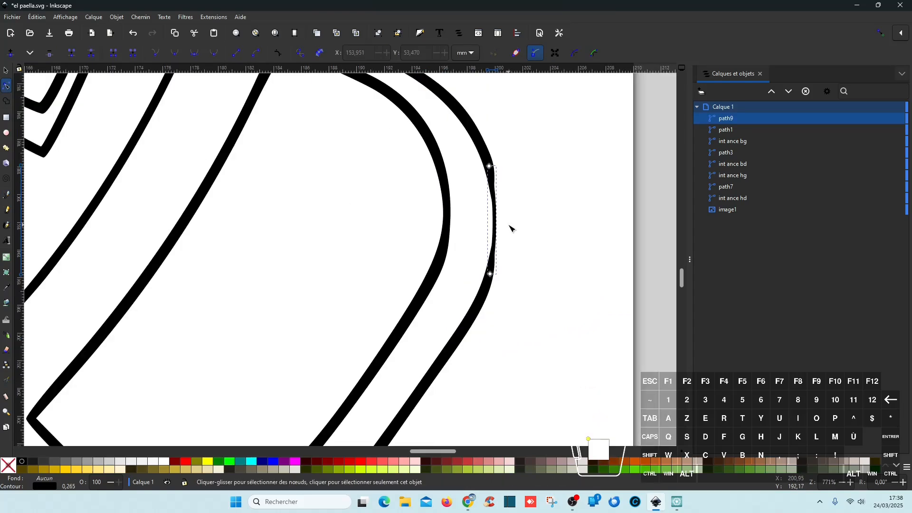
- Unite the bridging line path9 with the outer contour paths path7 and path1 at the lower-right handle
left_click(6, 71)
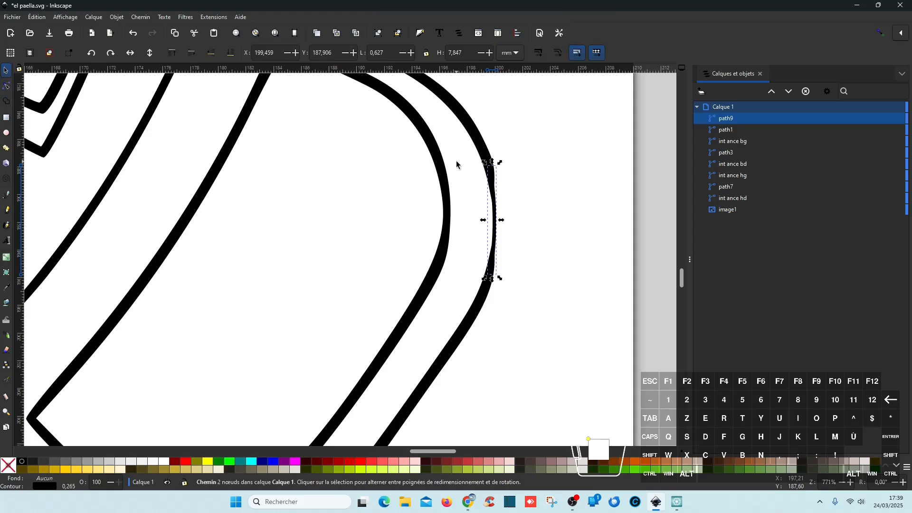
left_click(476, 137, "shift")
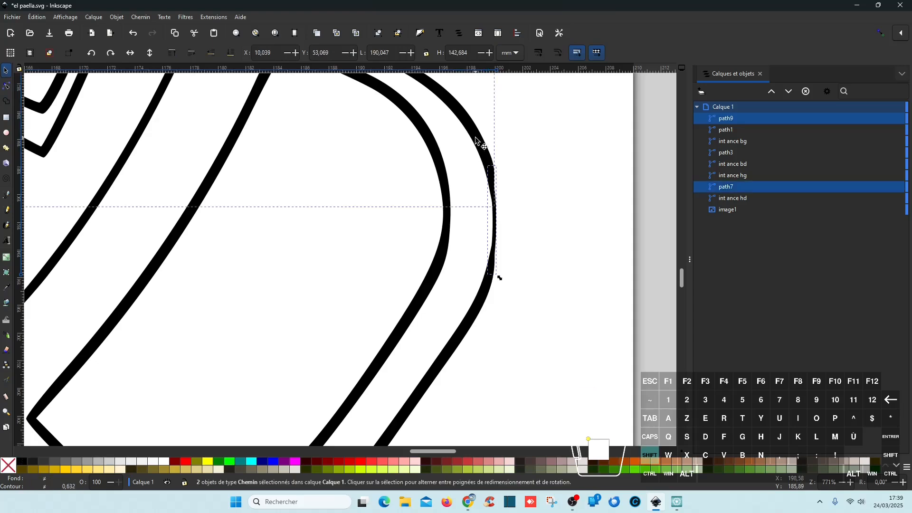
left_click(478, 312, "shift")
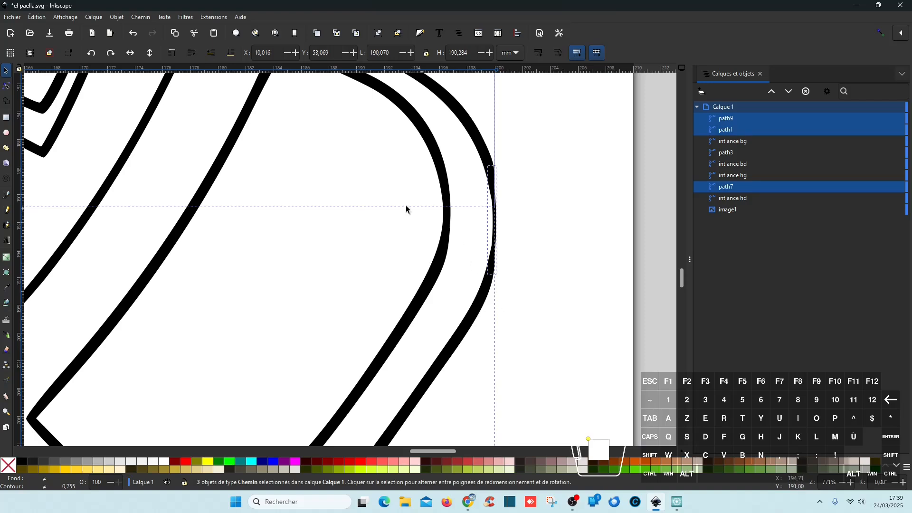
left_click(146, 18)
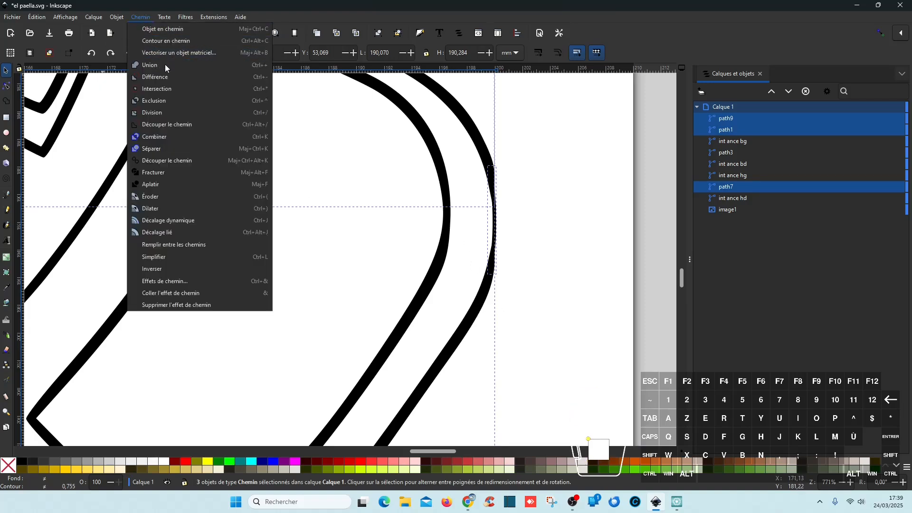
left_click(259, 65)
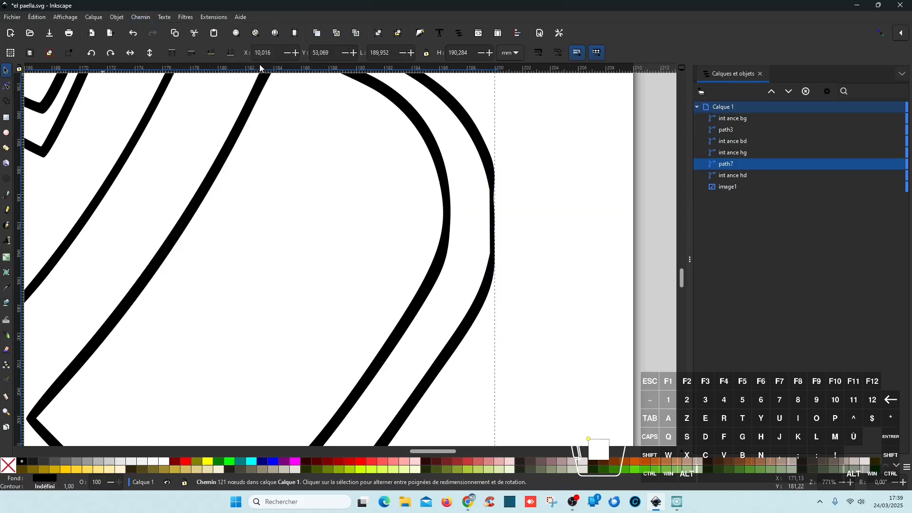
- Delete the outer-edge nodes at the lower-right handle's join and bow the resulting segment outward
left_click(6, 87)
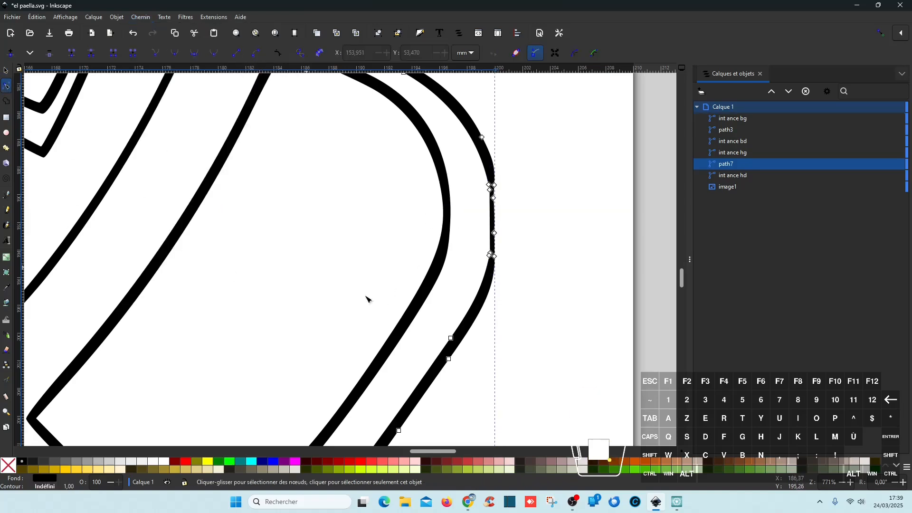
scroll(510, 232, "up", 2)
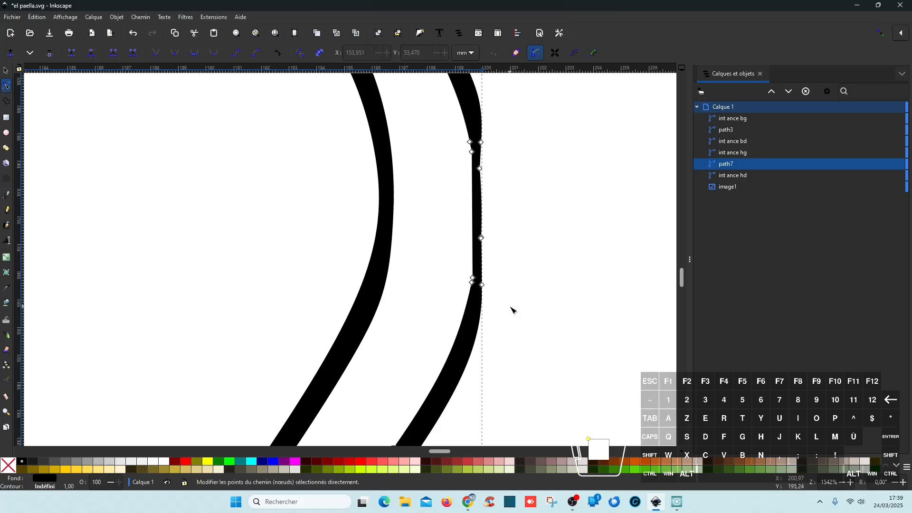
left_click_drag(518, 300, 478, 133)
key("Delete")
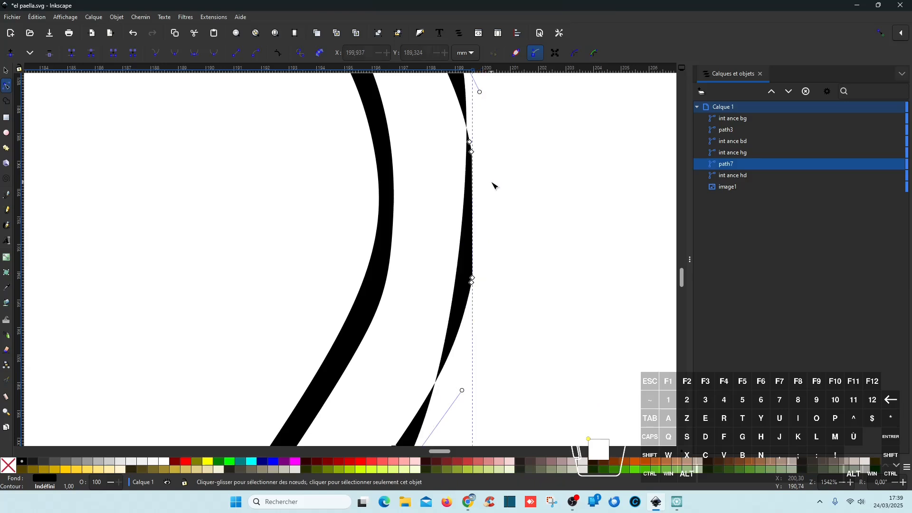
left_click_drag(460, 254, 497, 271)
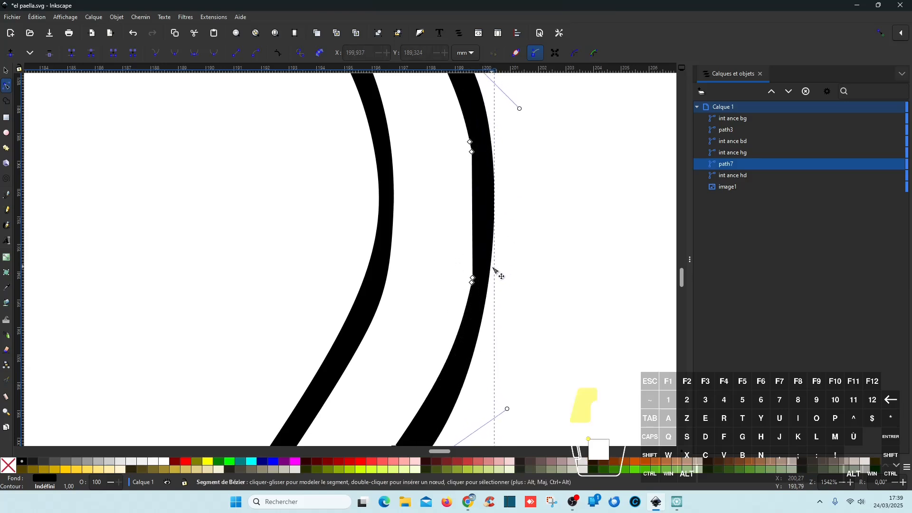
scroll(549, 312, "down", 3)
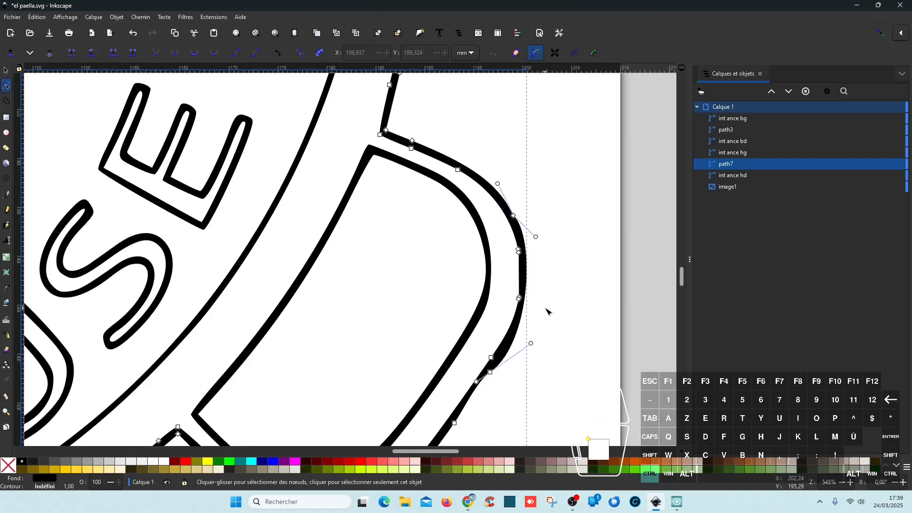
- Reshape the lower-right handle's outer edge with the lower node's control handle and make the node above the join smooth
left_click_drag(531, 344, 532, 317)
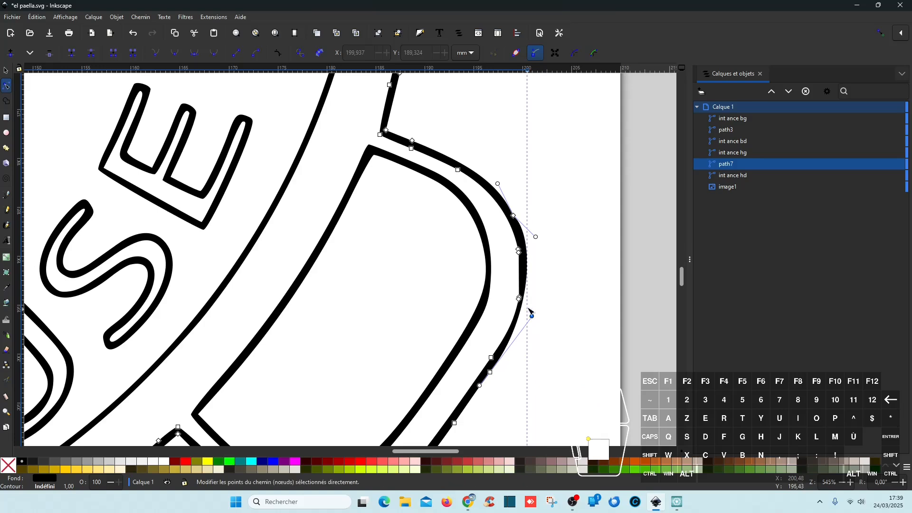
left_click(514, 216)
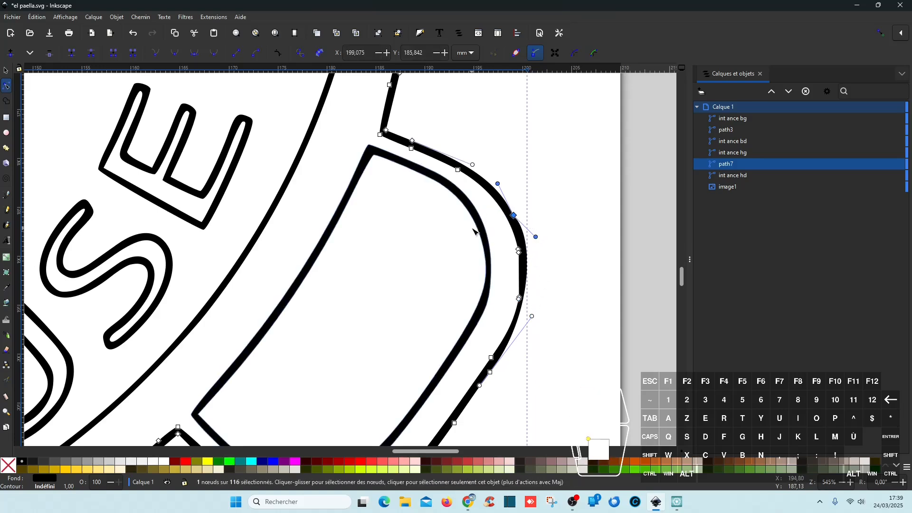
left_click(178, 54)
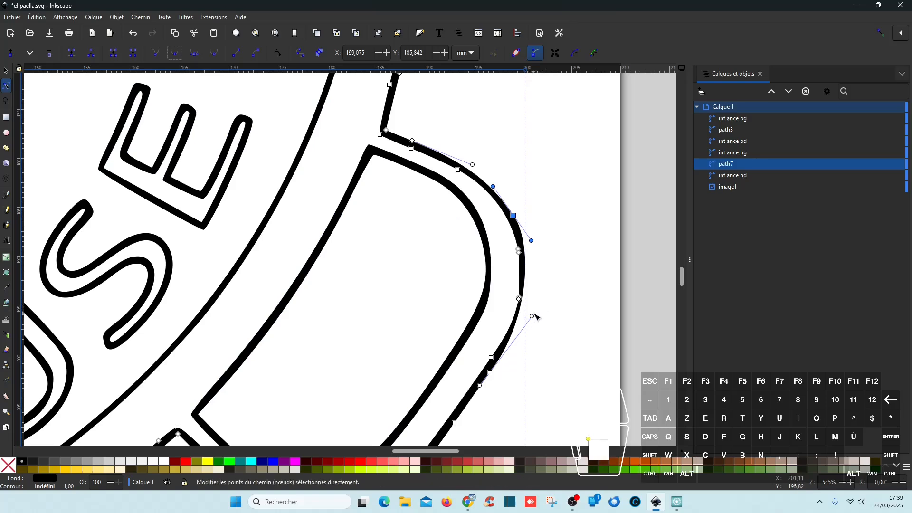
left_click_drag(533, 317, 542, 315)
- Delete the leftover inner-edge nodes at the lower-right handle's join and fine-tune the inner curve's lower control handle
left_click_drag(510, 246, 532, 319)
key("Delete")
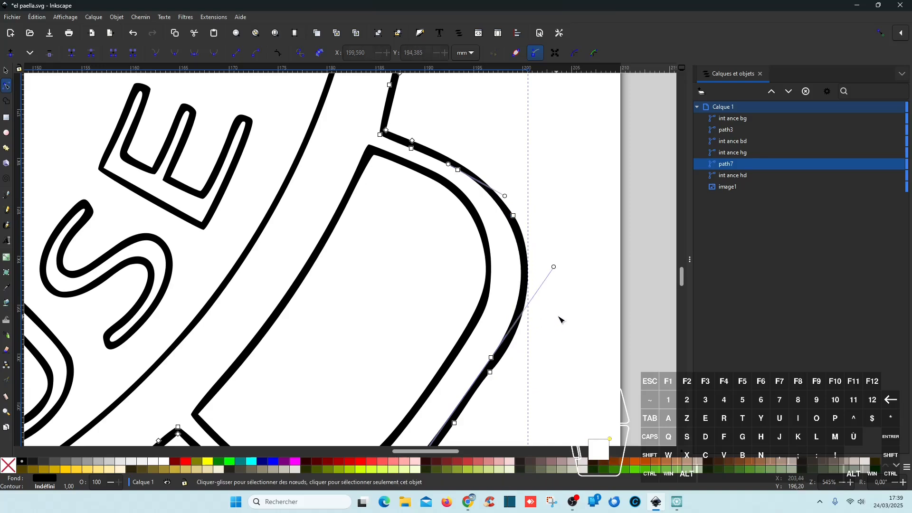
mouse_move(556, 269)
left_mouse_down()
mouse_move(550, 279)
mouse_move(554, 272)
left_mouse_up()
- Make the outer node at the lower end of the handle's curve smooth and adjust its control handle to refine the bend
left_click(490, 372)
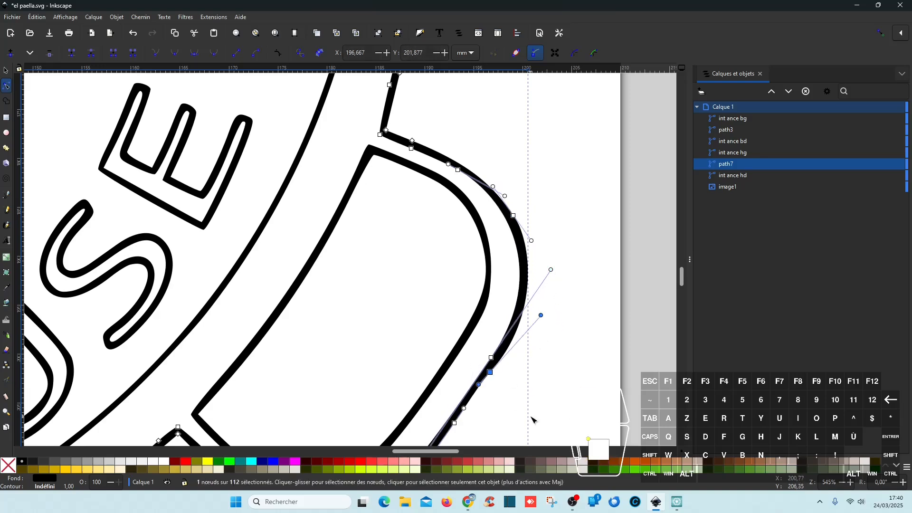
left_click(177, 54)
left_click_drag(541, 315, 542, 311)
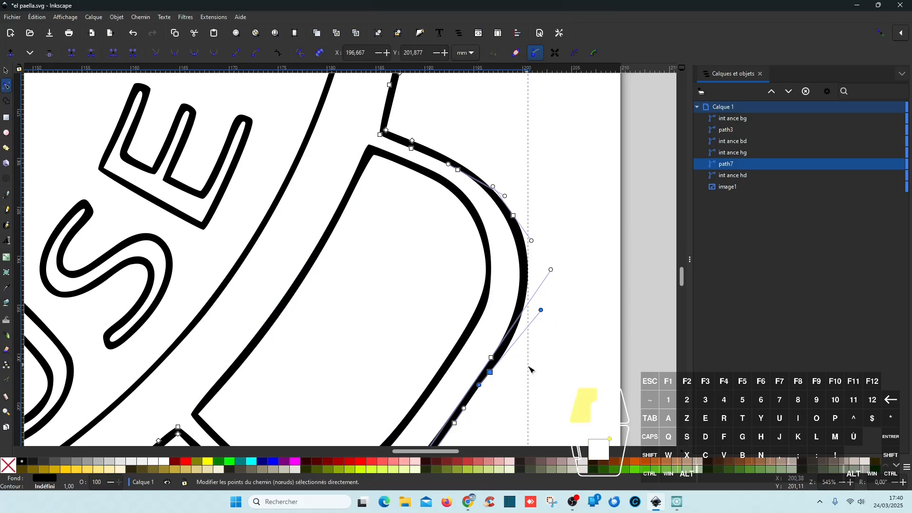
left_click(491, 373)
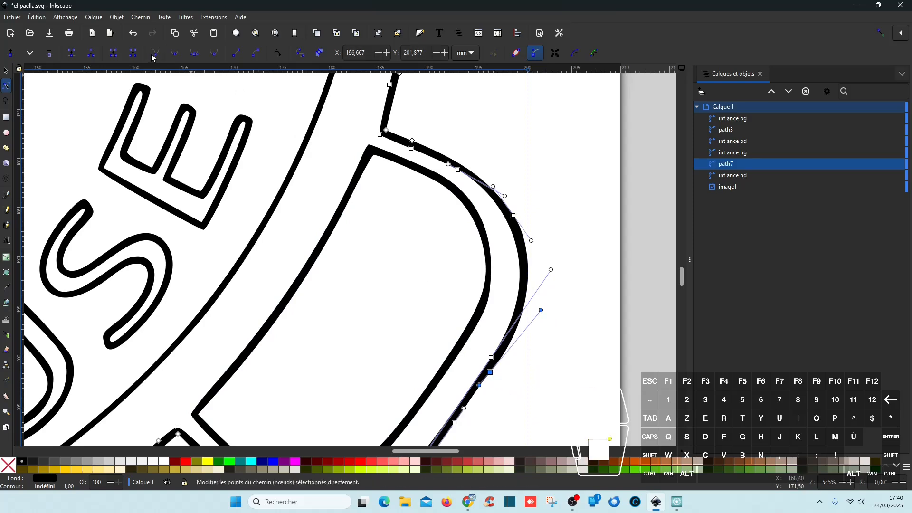
left_click(176, 56)
left_click(572, 345)
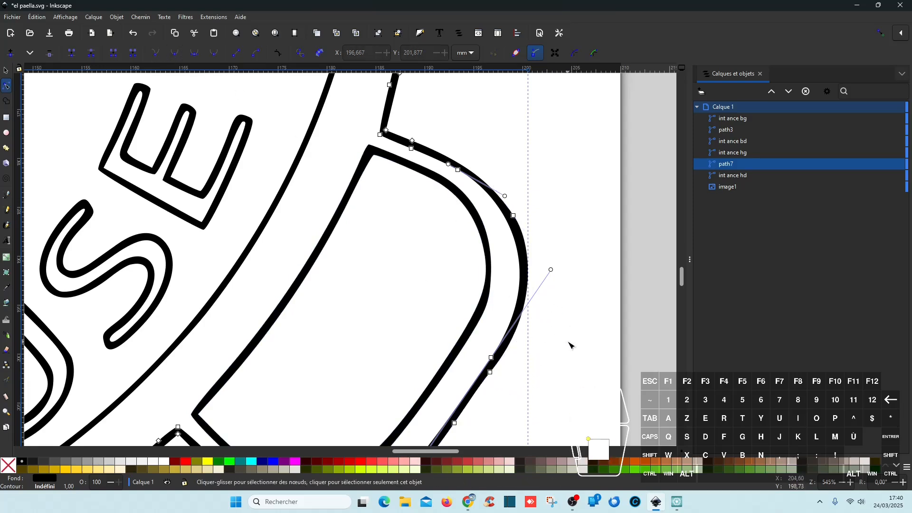
left_click(580, 201)
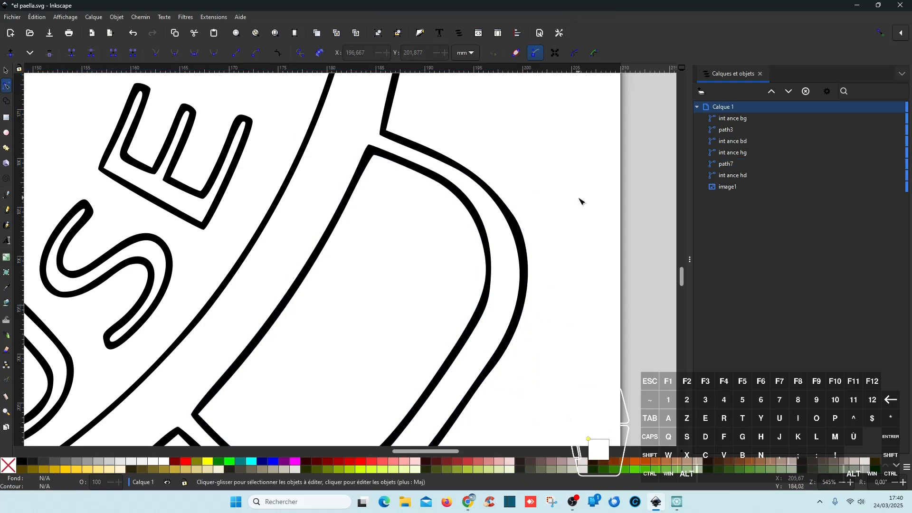
- Make both the inner and outer nodes at the lower end of the lower-right handle's curve smooth
left_click(500, 361)
scroll(506, 391, "up", 3)
scroll(508, 371, "down", 3)
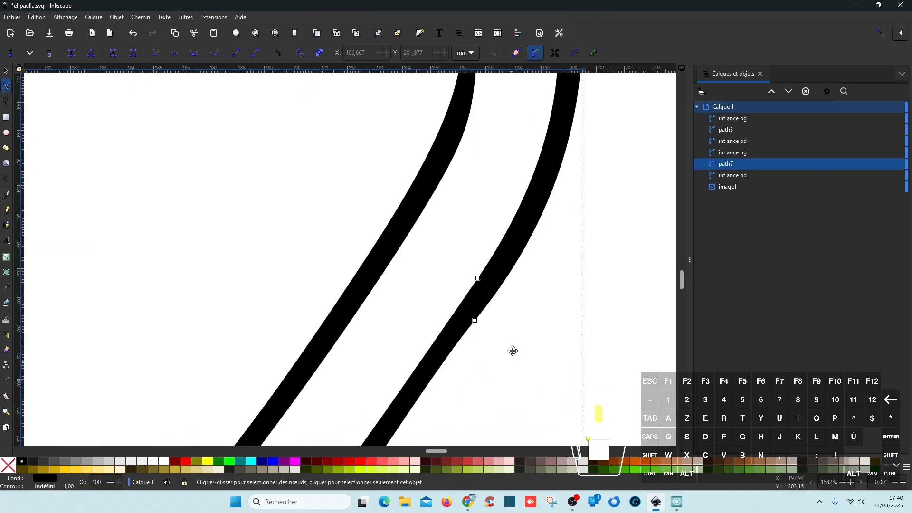
left_click_drag(556, 306, 481, 229)
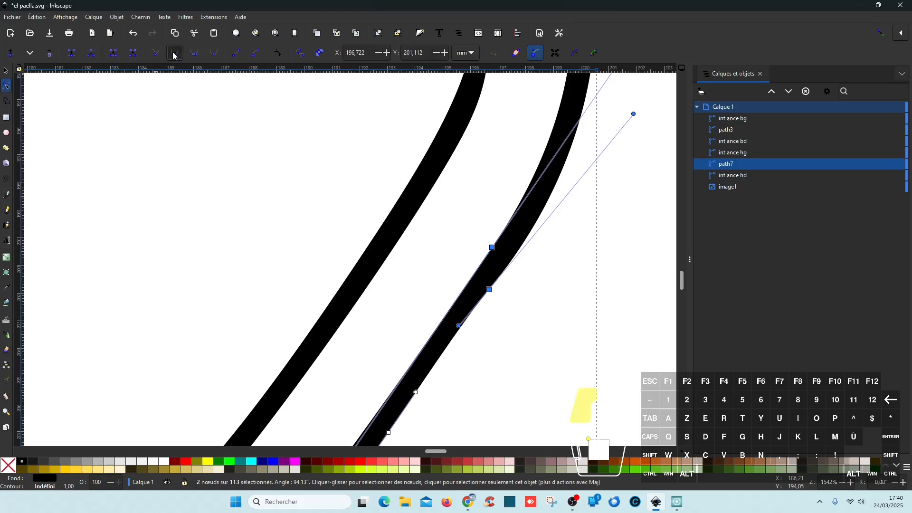
left_click(537, 328)
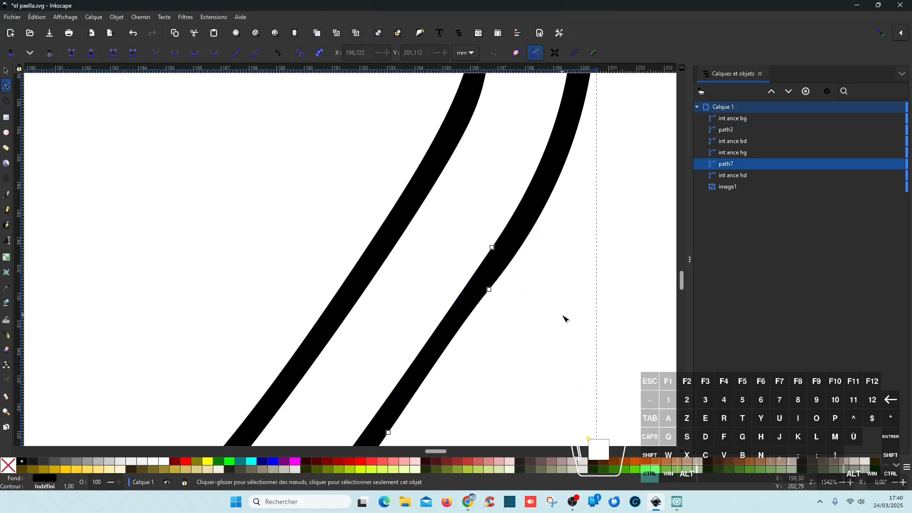
scroll(564, 318, "down", 3)
left_click(593, 301)
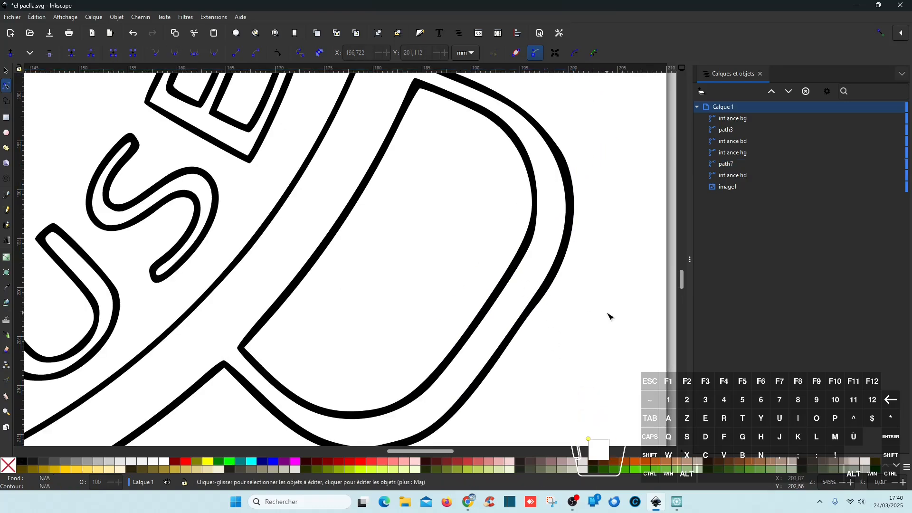
- Move the lowest outer node of the lower-left handle's contour about 0.4 mm outward to thicken the narrow spot
scroll(610, 316, "down", 2)
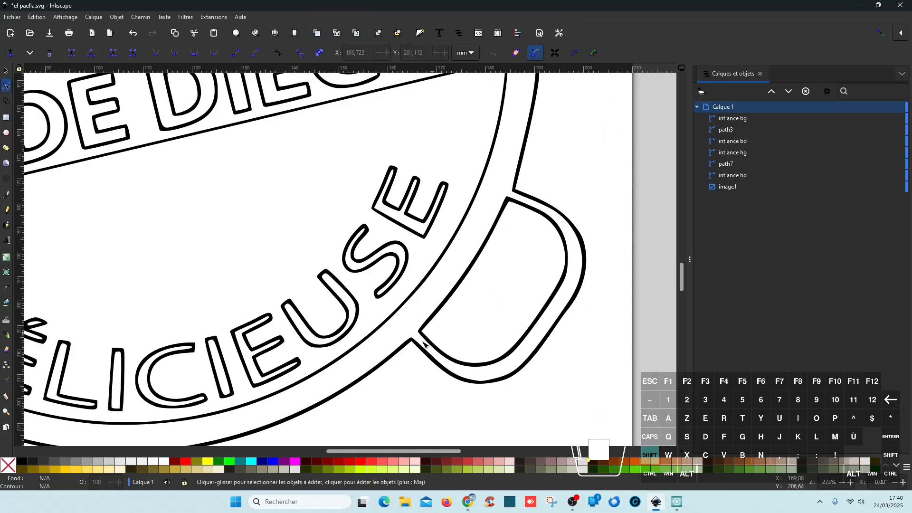
scroll(408, 351, "down", 3)
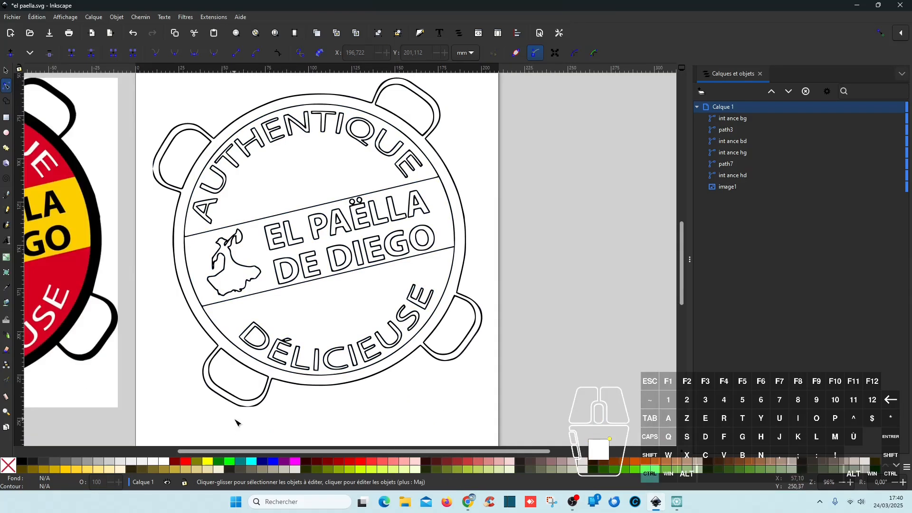
scroll(249, 401, "up", 7)
left_click(344, 327)
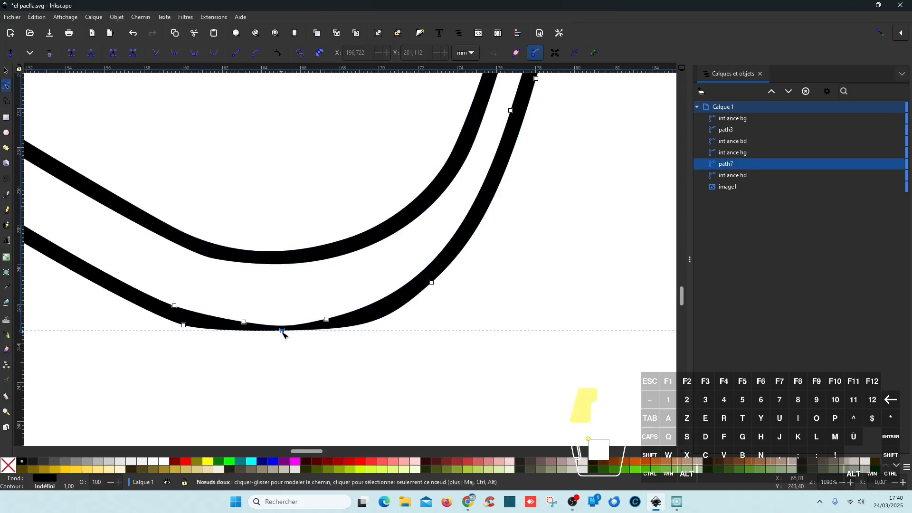
left_click_drag(282, 331, 279, 339)
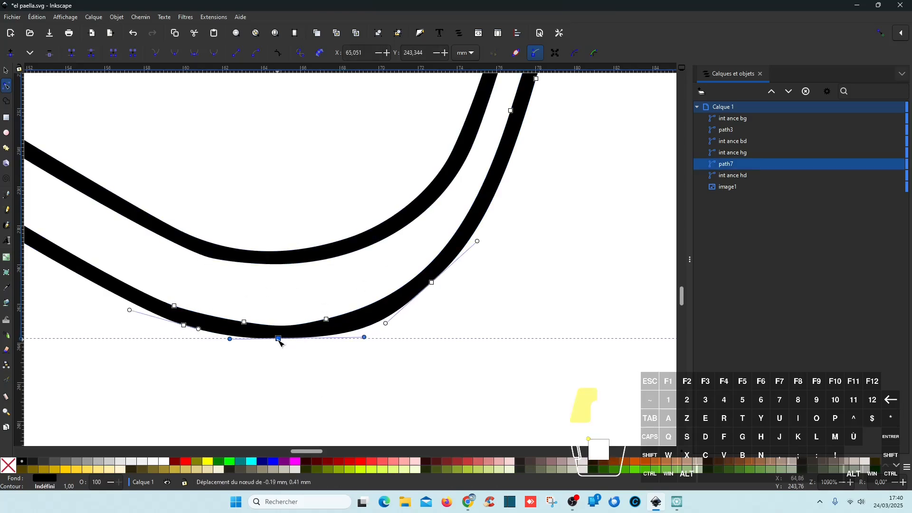
left_click(466, 338)
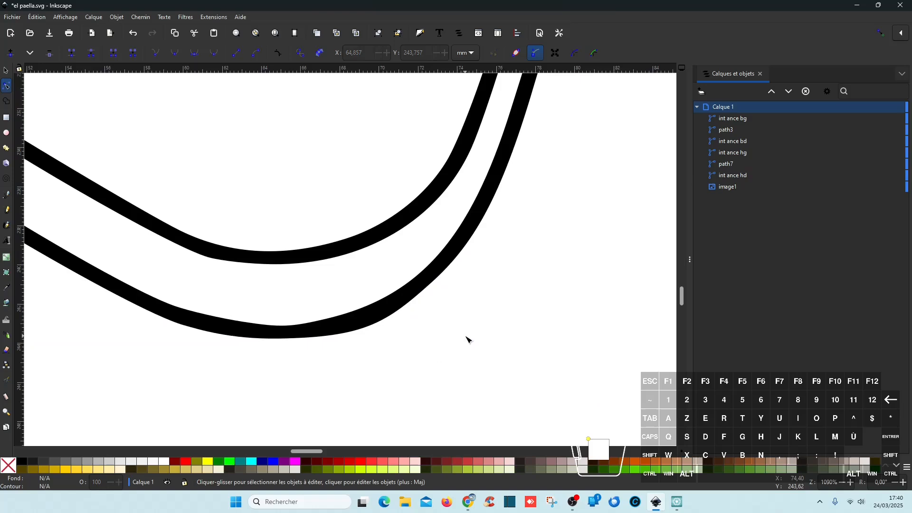
- Try to refine the lower-left handle's outer curve by tilting the lowest node's control handles
left_click(337, 322)
left_click(279, 338)
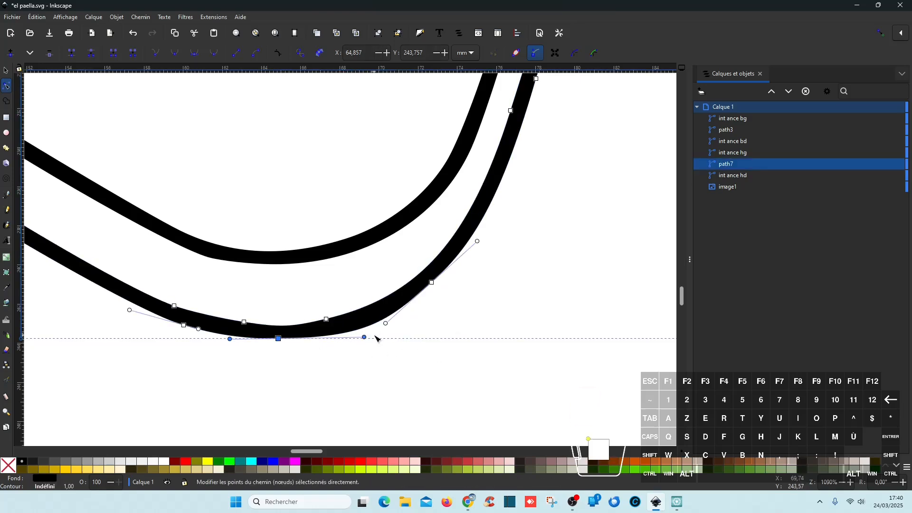
left_click_drag(366, 338, 368, 330)
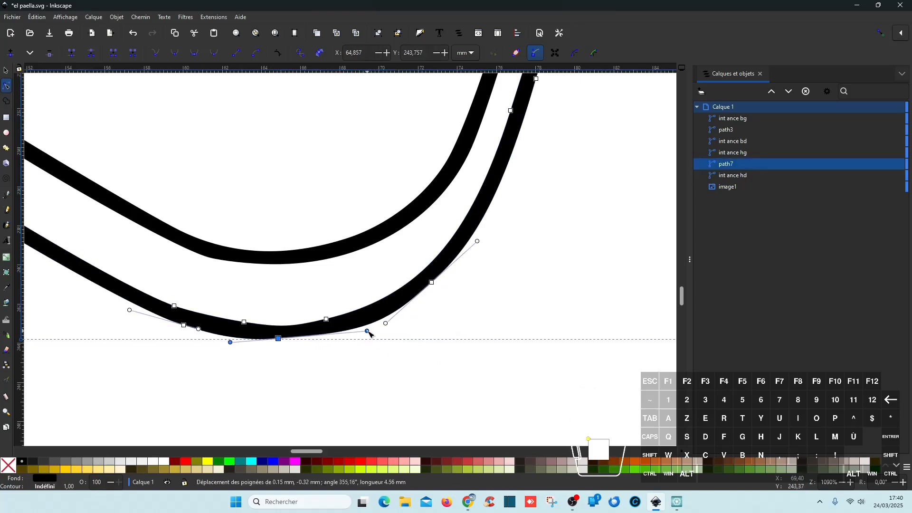
left_click(472, 361)
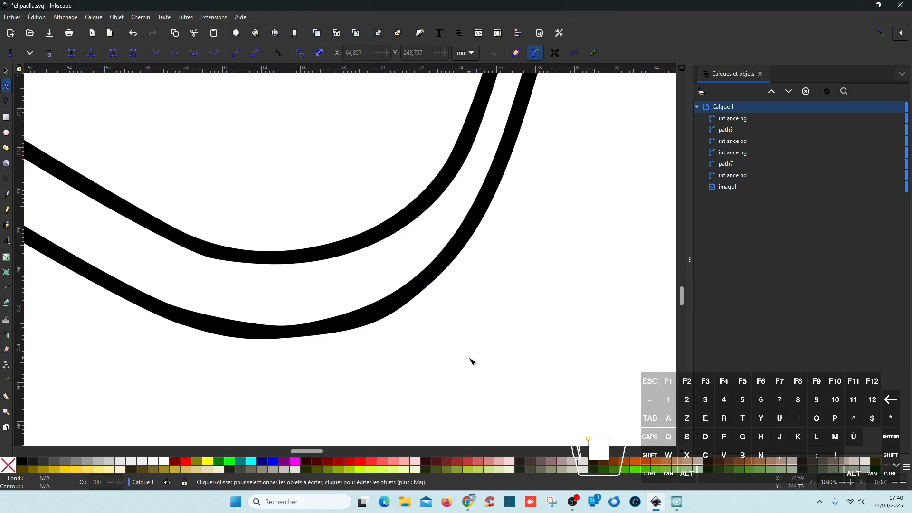
- Shift the lower-left handle's lowest outer node about 0.2 mm right, level its control handles and shorten the right one
left_click(295, 332)
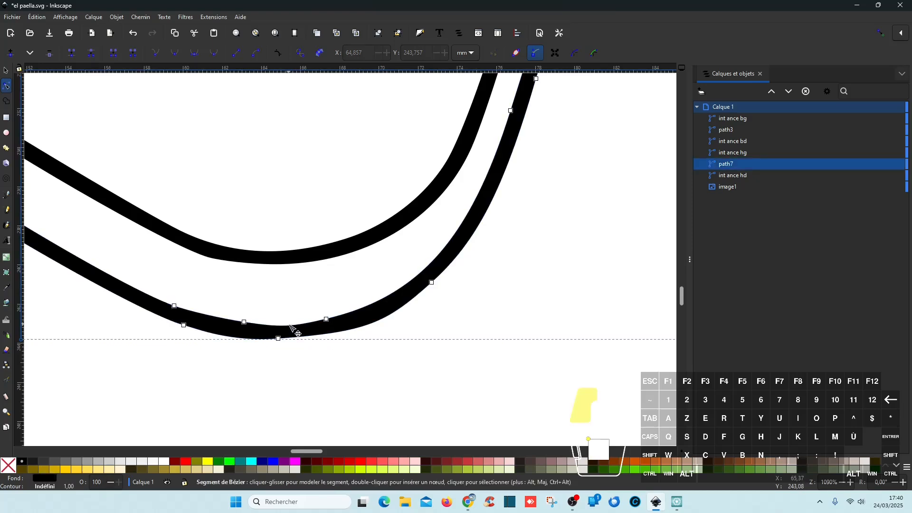
left_click(291, 326)
left_click(282, 341)
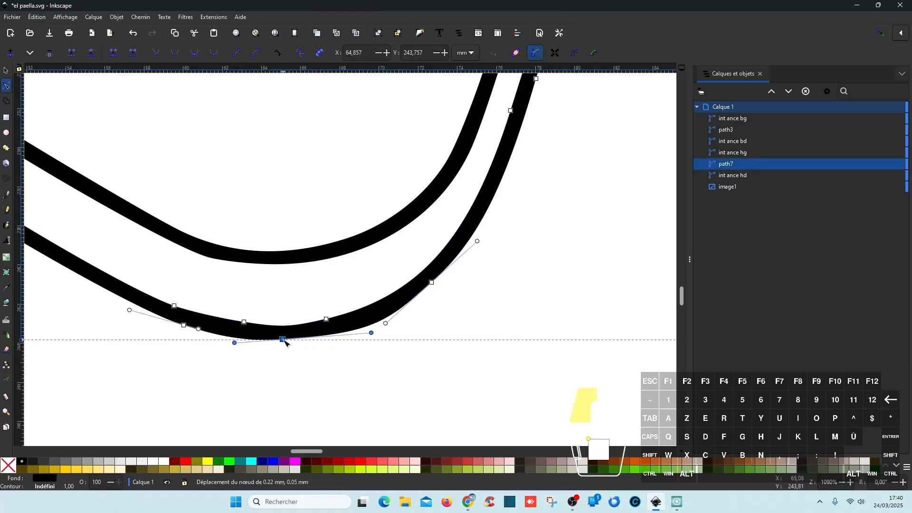
left_click_drag(235, 342, 236, 340)
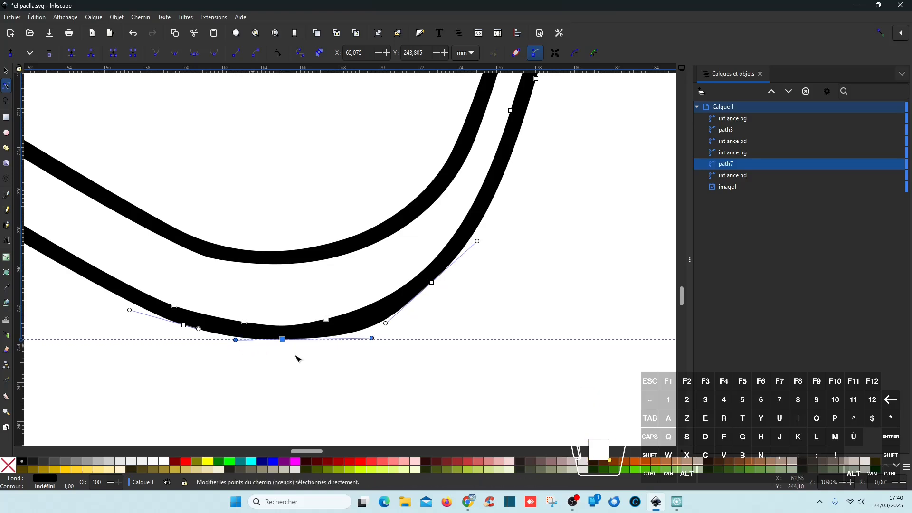
left_click_drag(372, 338, 337, 340)
left_click(397, 363)
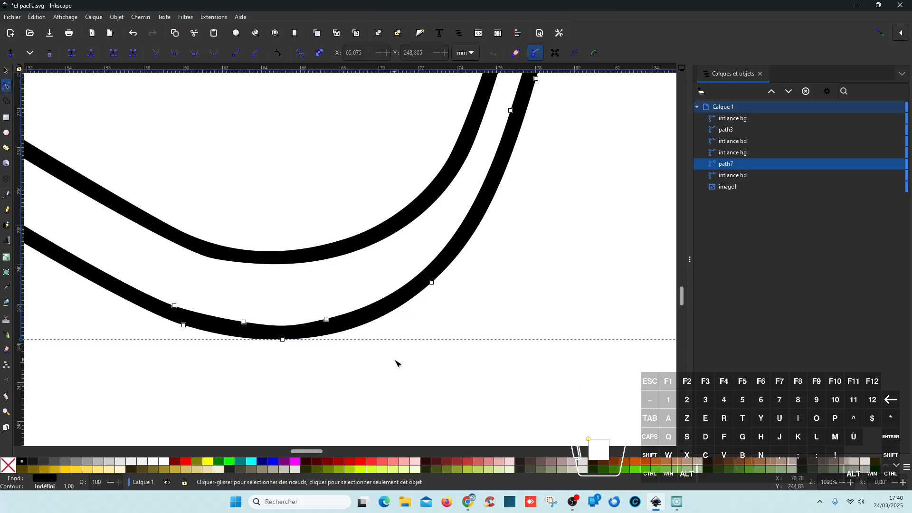
- Draw a straight Bézier line about 6.3 mm long bridging the pinched spot on the upper-left handle's outer contour
left_click(398, 364)
scroll(401, 364, "down", 3)
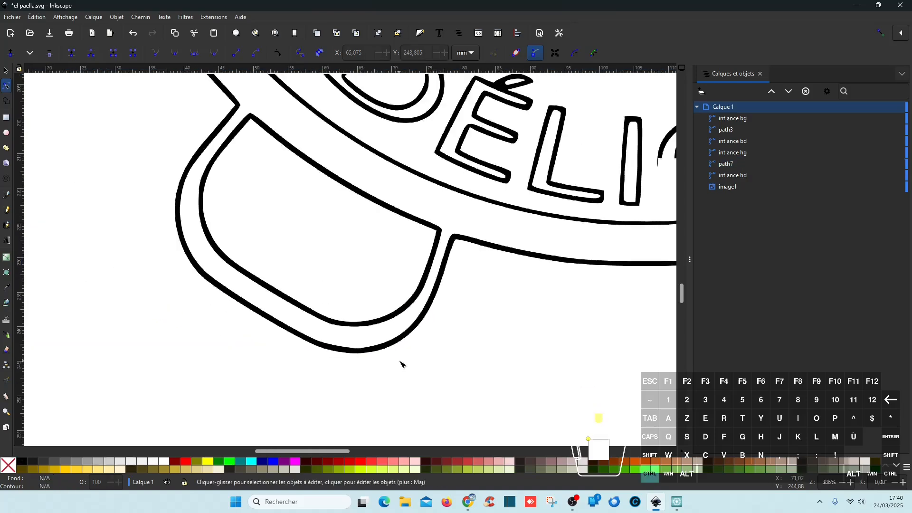
scroll(401, 364, "up", 10)
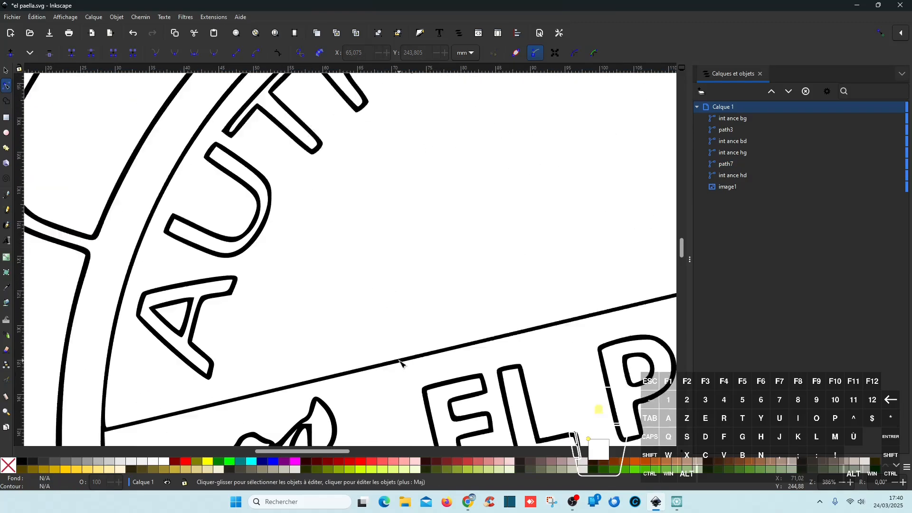
scroll(400, 364, "left", 5)
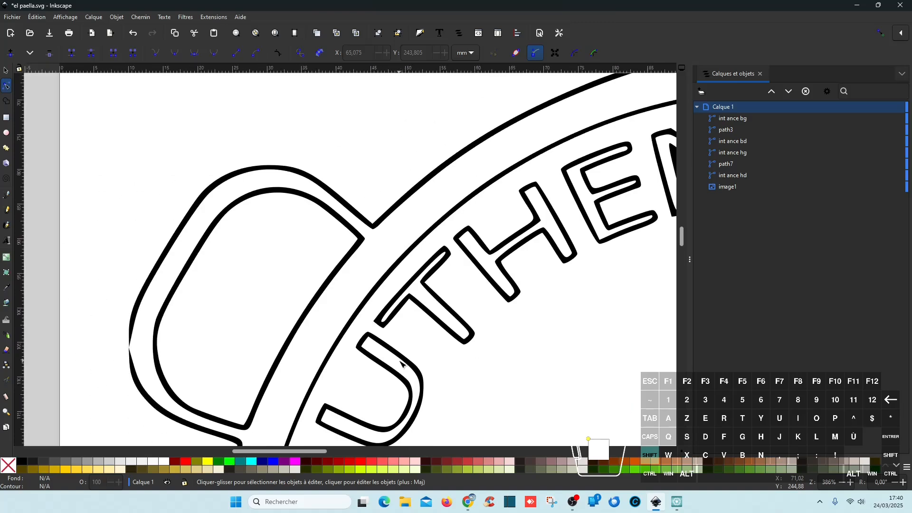
scroll(164, 368, "up", 5)
left_click_drag(165, 366, 539, 349)
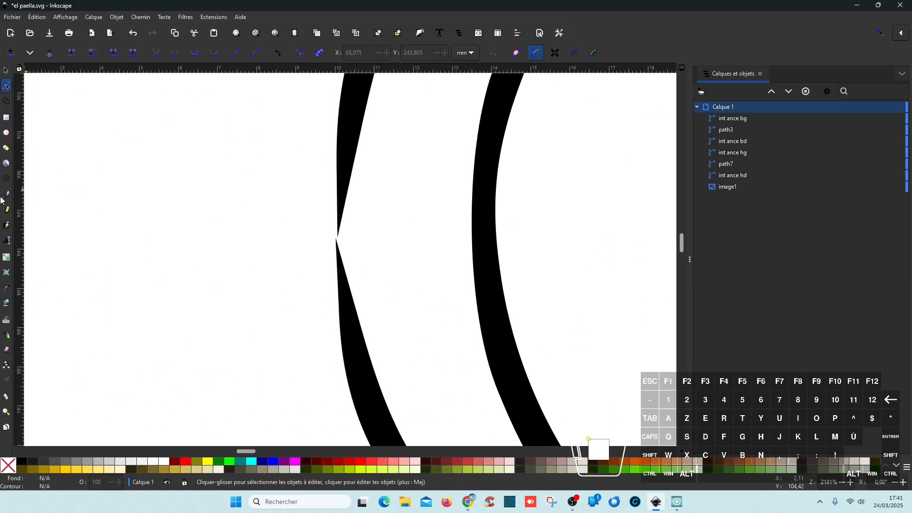
left_click(7, 196)
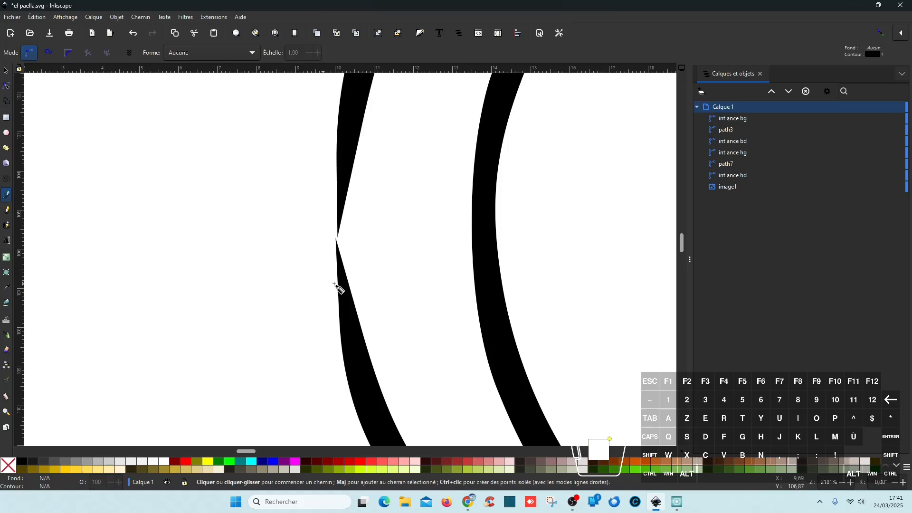
left_click(357, 359)
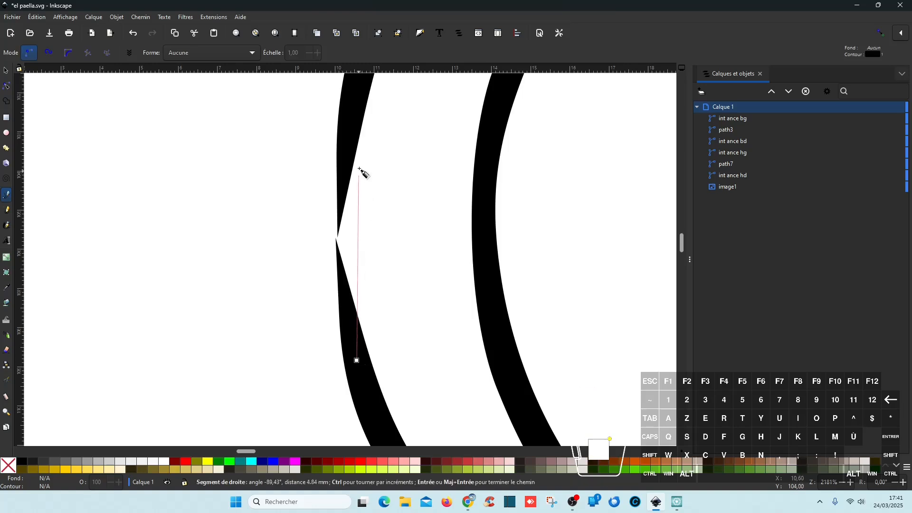
double_click(350, 116)
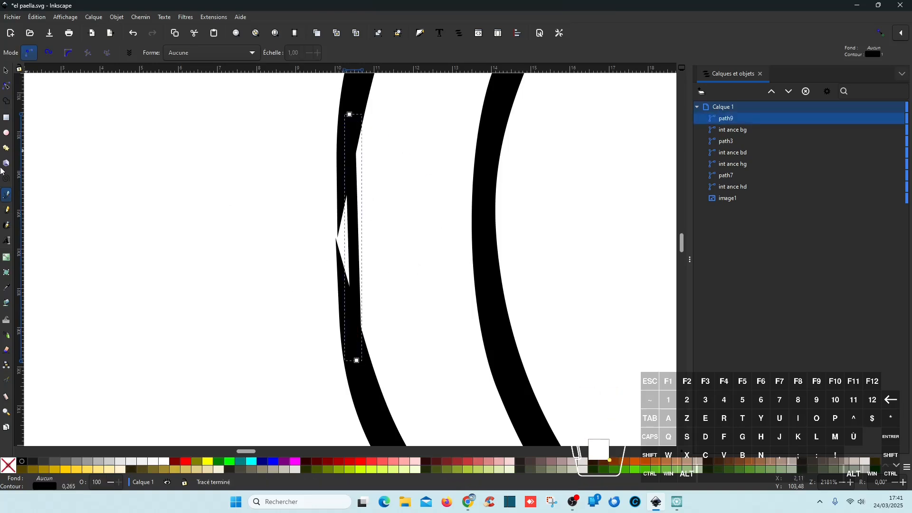
- Bend the bridging line outward so it covers the gap in the upper-left handle's outer contour
left_click(7, 86)
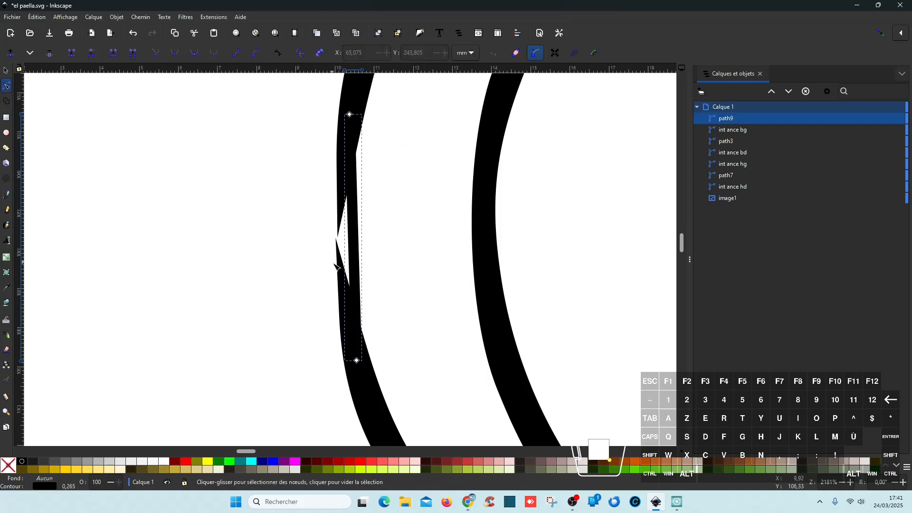
left_click_drag(357, 247, 346, 245)
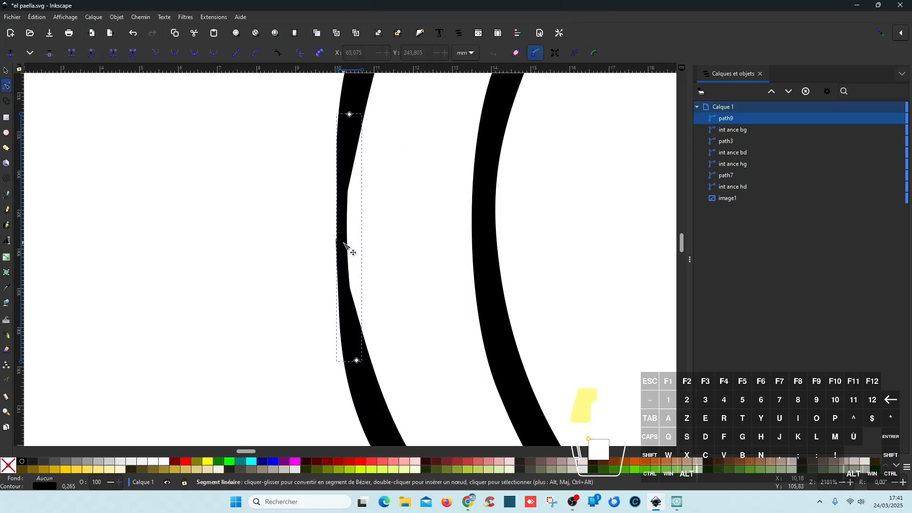
scroll(391, 178, "down", 4)
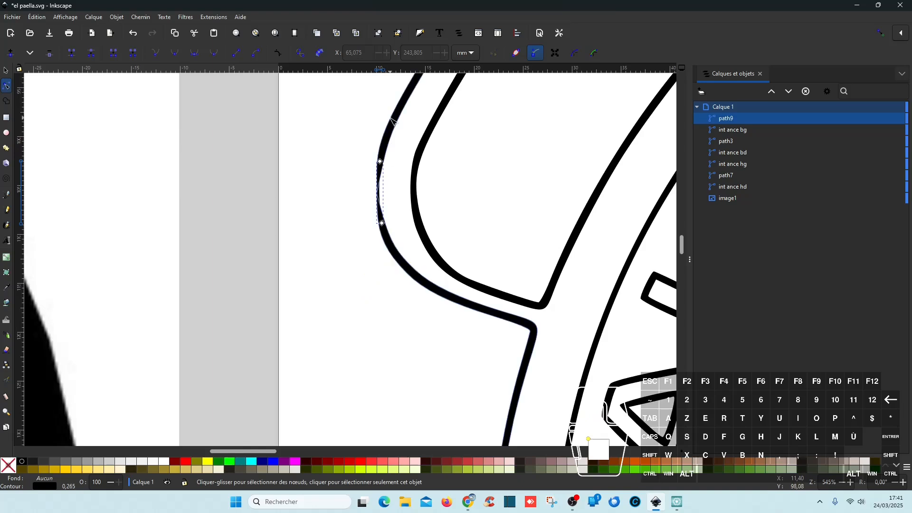
- Unite the bridging line and the handles' outer contour, path7, into a single path
left_click(390, 133, "shift")
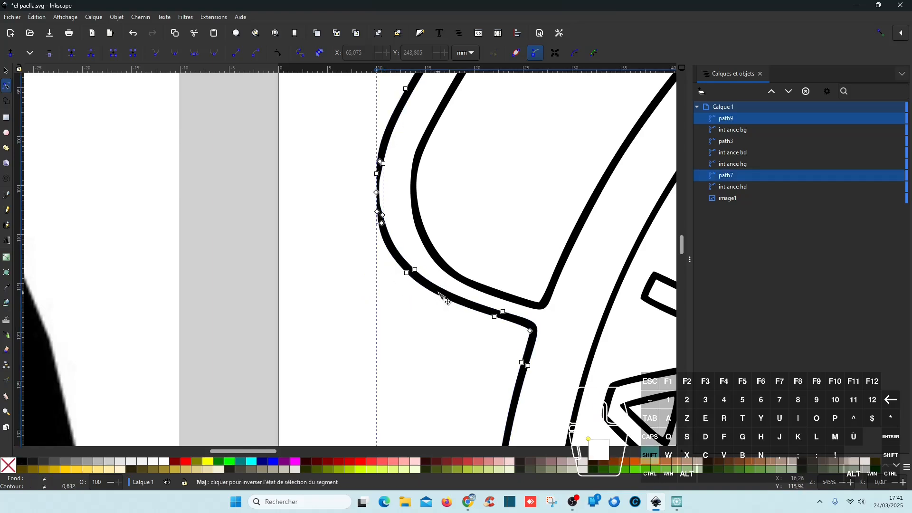
left_click(437, 298, "shift")
left_click(6, 71)
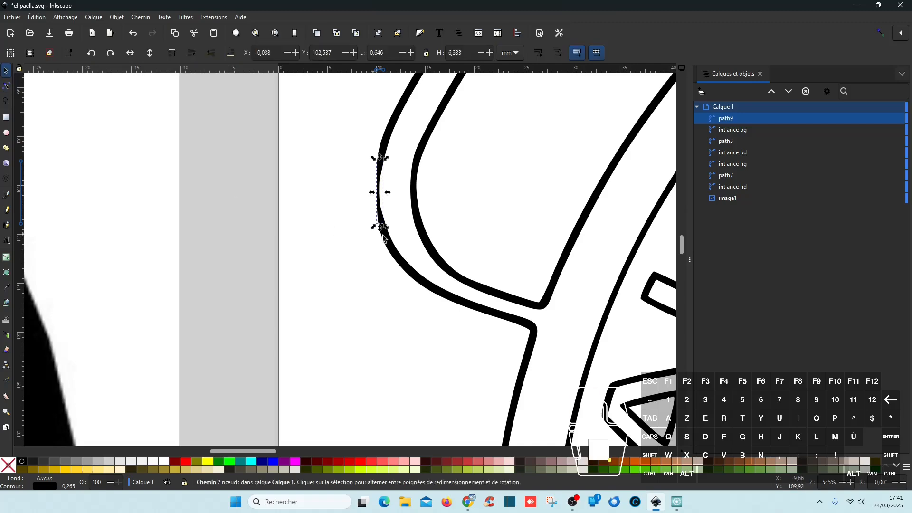
left_click(391, 129, "shift")
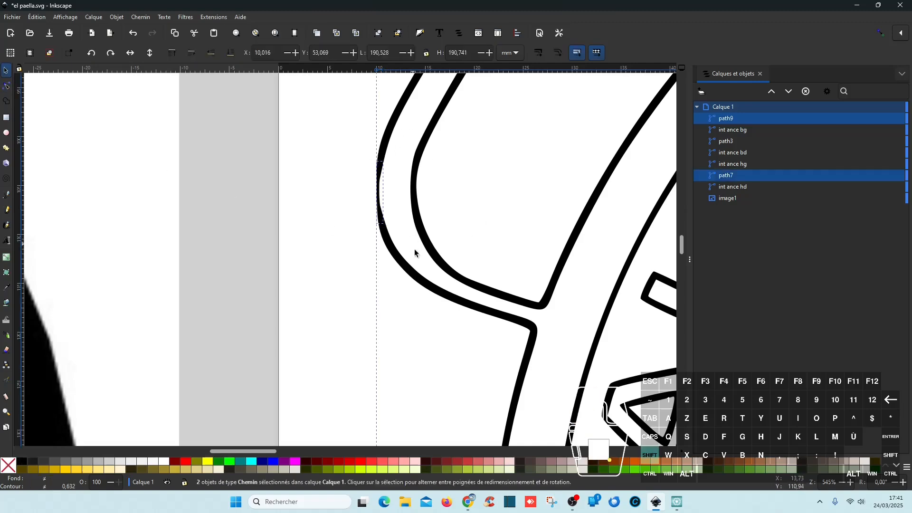
scroll(437, 247, "down", 3, "ctrl")
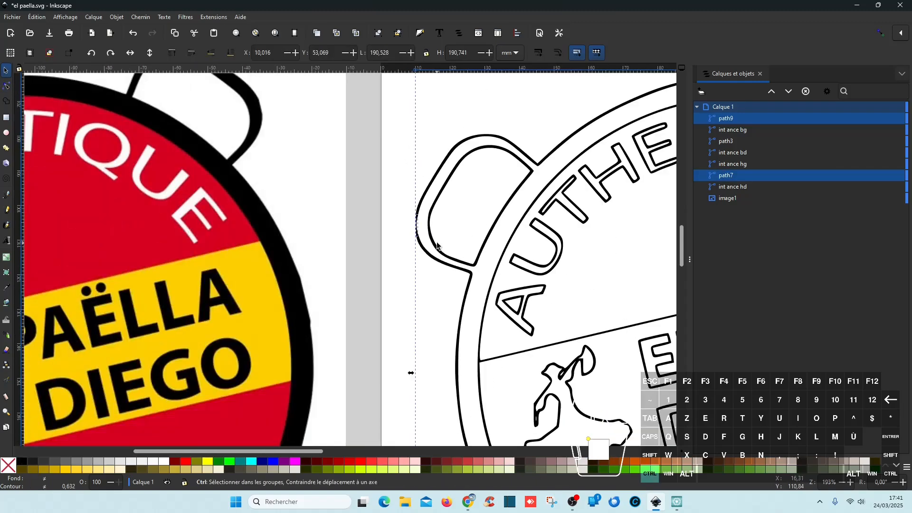
left_click(133, 19)
left_click(182, 64)
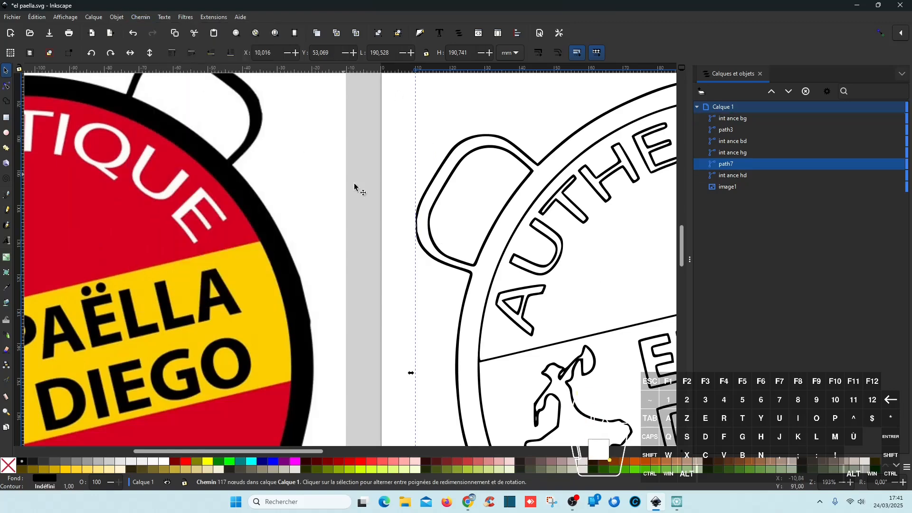
- Delete the nodes forming the small white sliver inside the upper-left handle's repaired outer contour
scroll(411, 195, "up", 6, "ctrl")
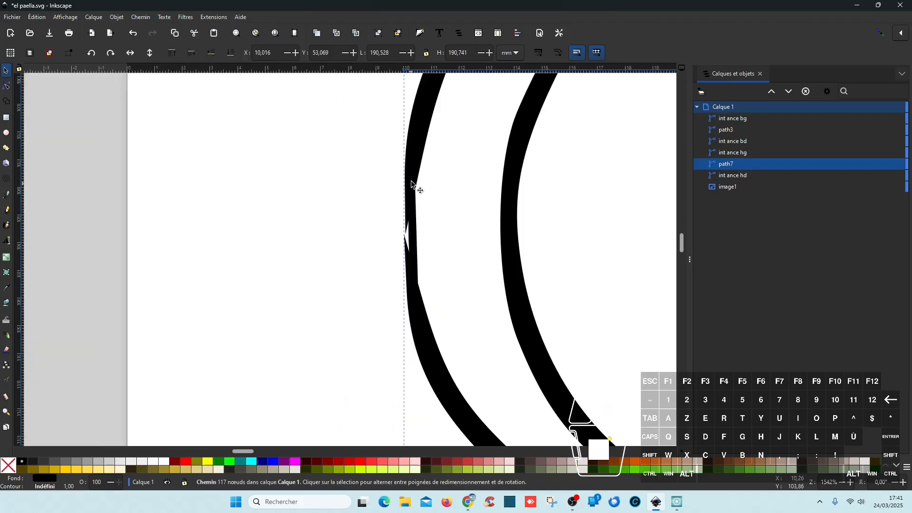
left_click(6, 86)
left_click(6, 87)
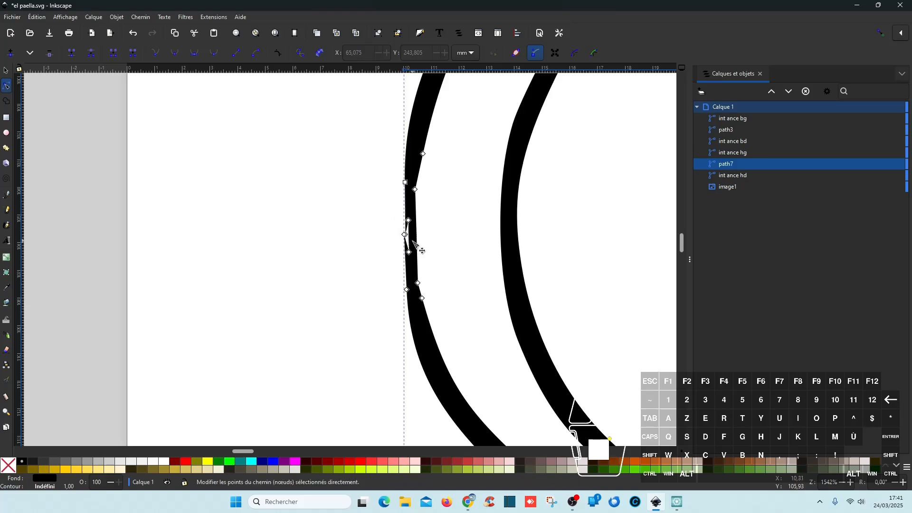
scroll(418, 246, "up", 3)
left_click_drag(319, 167, 407, 285)
key("Delete")
scroll(416, 275, "down", 4)
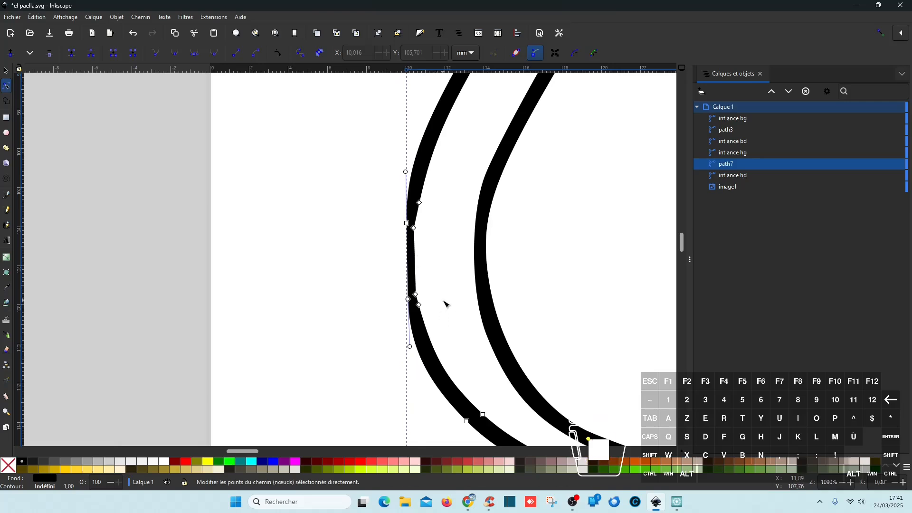
- Delete the two kink nodes on the inner edge of the repaired stretch of the upper-left handle's contour
left_click_drag(440, 299, 418, 226)
left_click(441, 262)
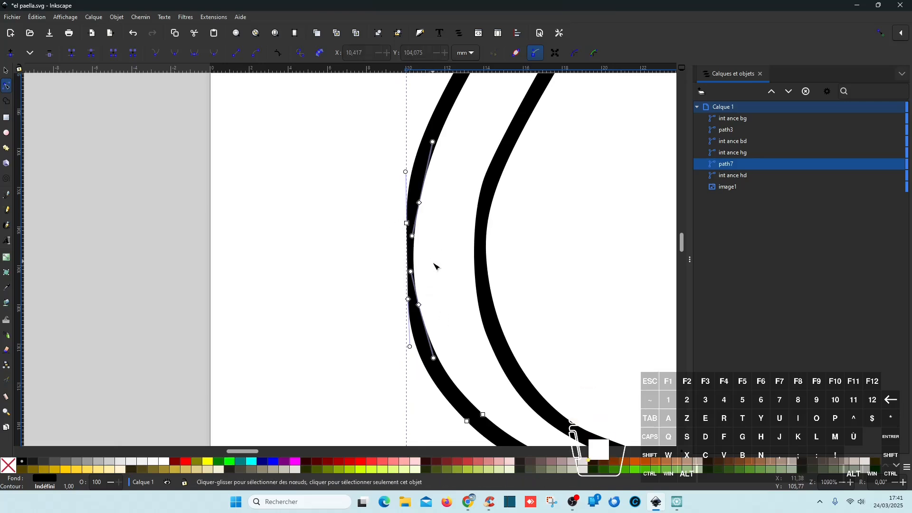
left_click(440, 274)
- Curve the outer-edge segment of the repaired stretch and shift its two end nodes slightly outward to thicken the line
left_click(410, 264)
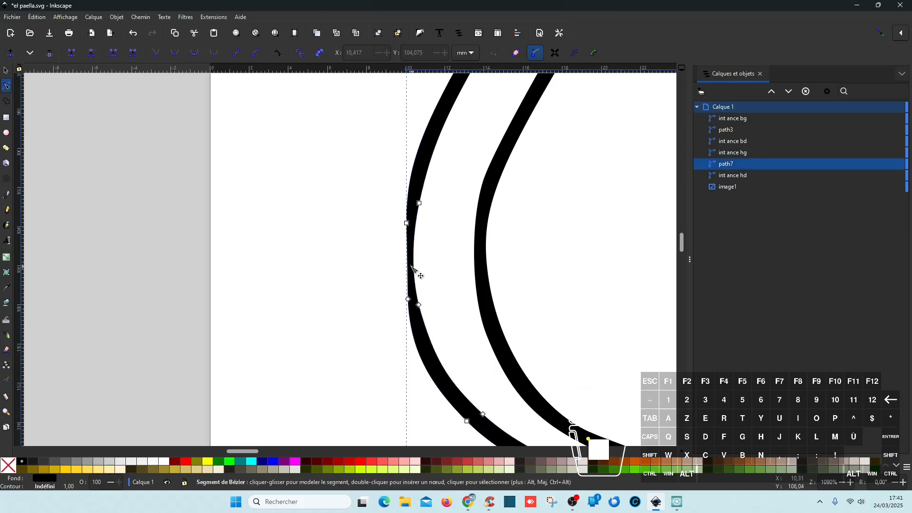
left_click_drag(408, 265, 408, 265)
left_click_drag(390, 211, 405, 299)
left_click(442, 296)
left_click(442, 296)
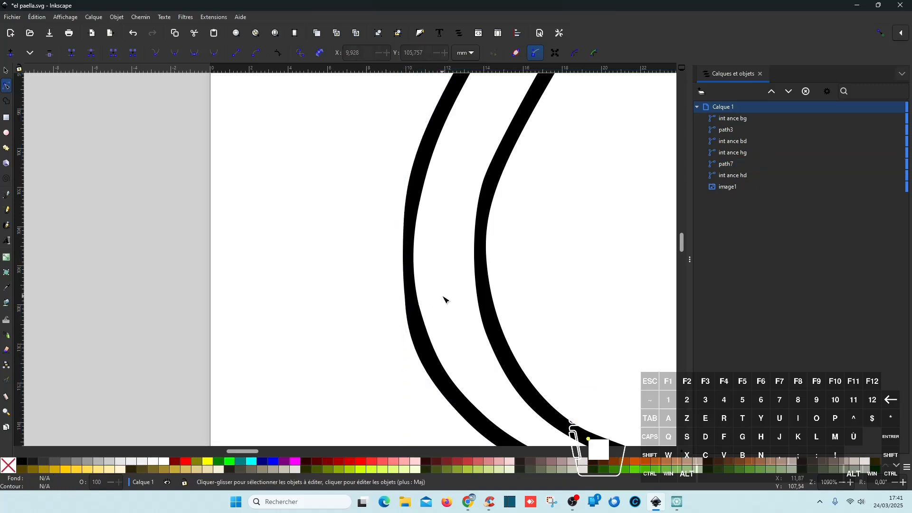
- Move the two leftmost outer-edge nodes of the upper-left handle about 0.15 mm further outward
left_click(420, 336)
left_click_drag(375, 213, 405, 300)
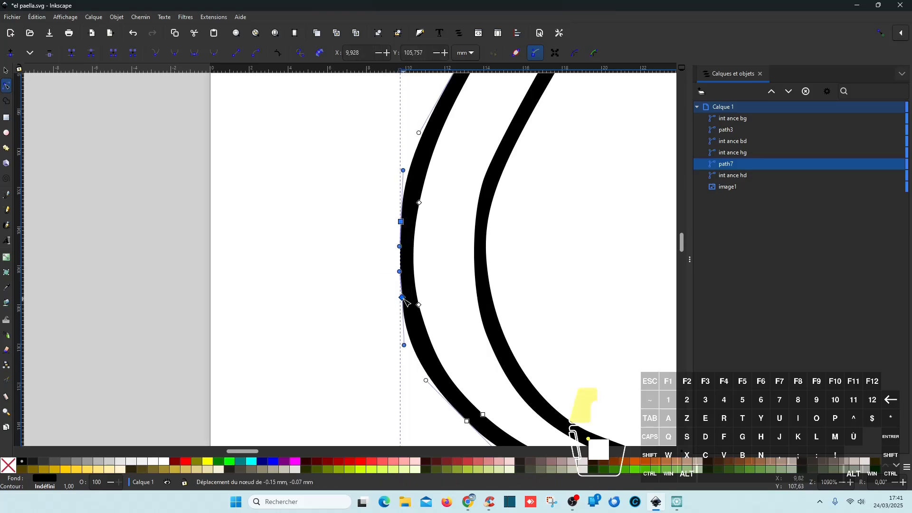
left_click(459, 298)
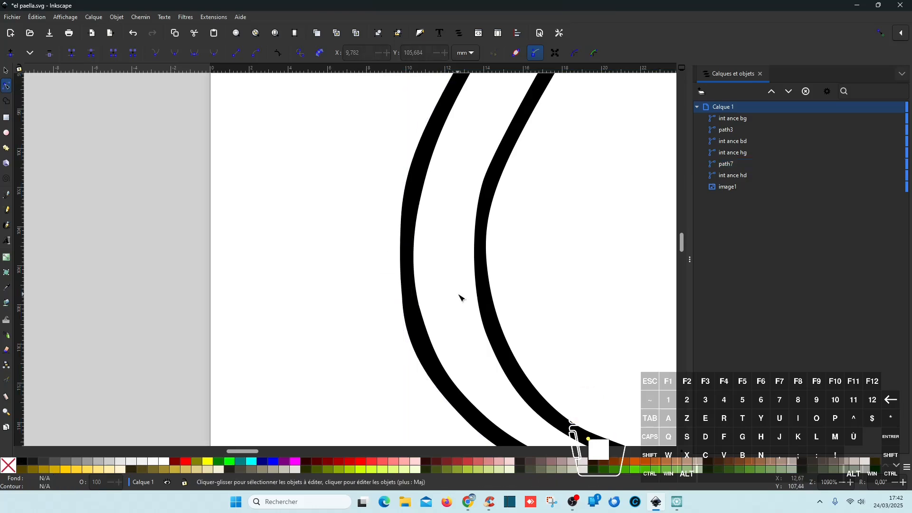
- Tilt the lower control handle of the lower outer-edge node inward to even out the contour's thickness
left_click(422, 328)
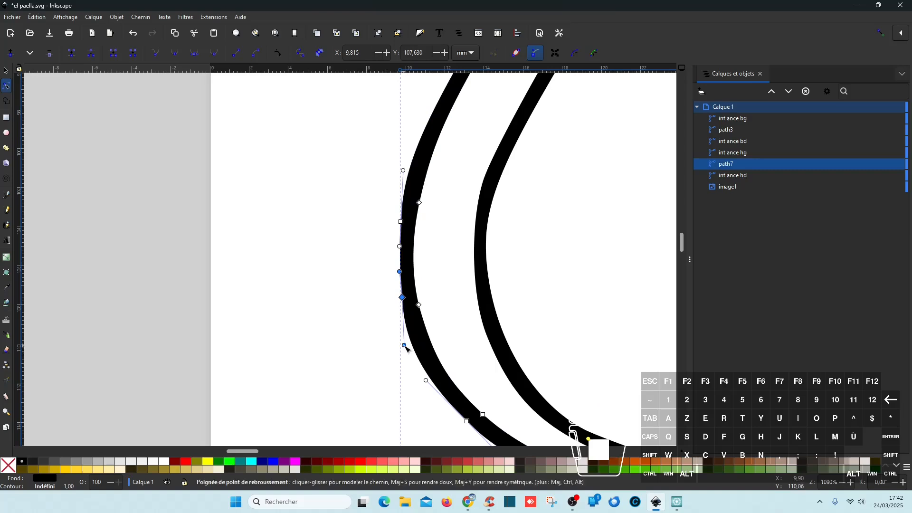
left_click_drag(404, 345, 413, 346)
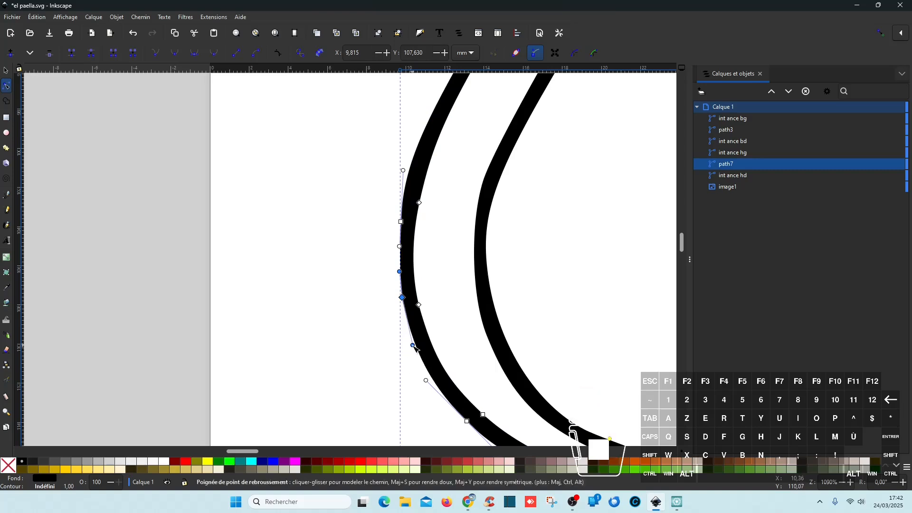
left_click(479, 340)
- Shift the upper control handle of the upper outer-edge node about 0.22 mm inward to smooth the curve
left_click(421, 202)
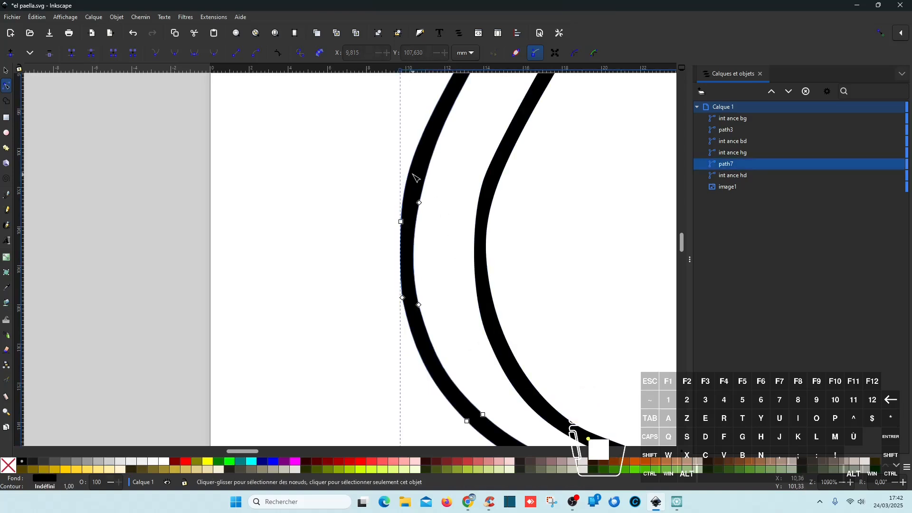
left_click(419, 204)
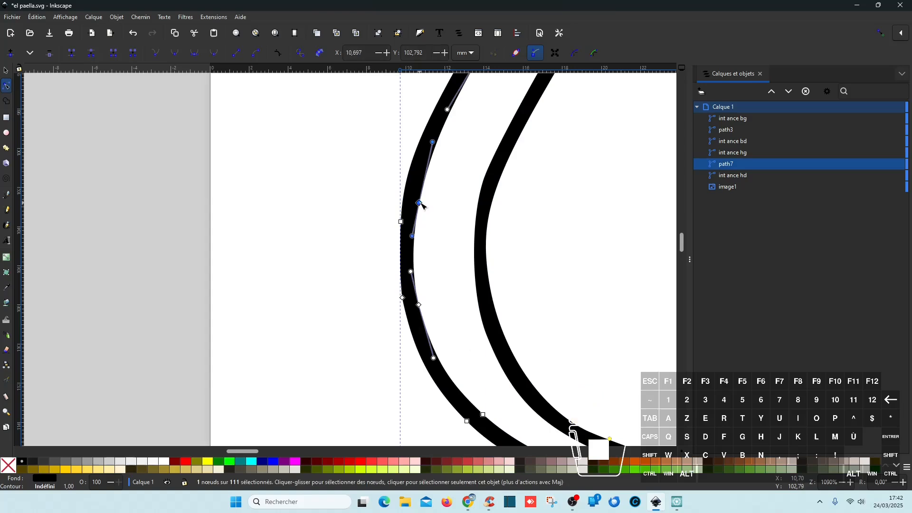
left_click(401, 222)
left_click_drag(404, 170, 409, 172)
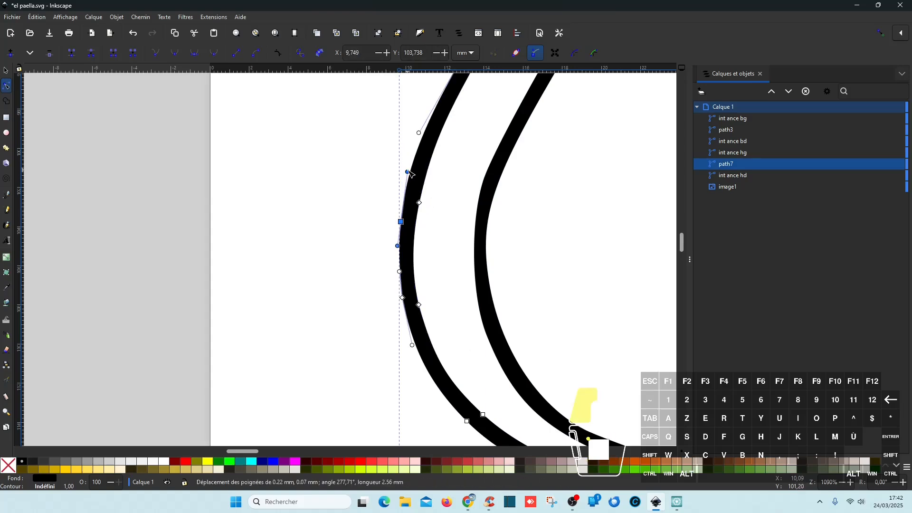
left_click(477, 268)
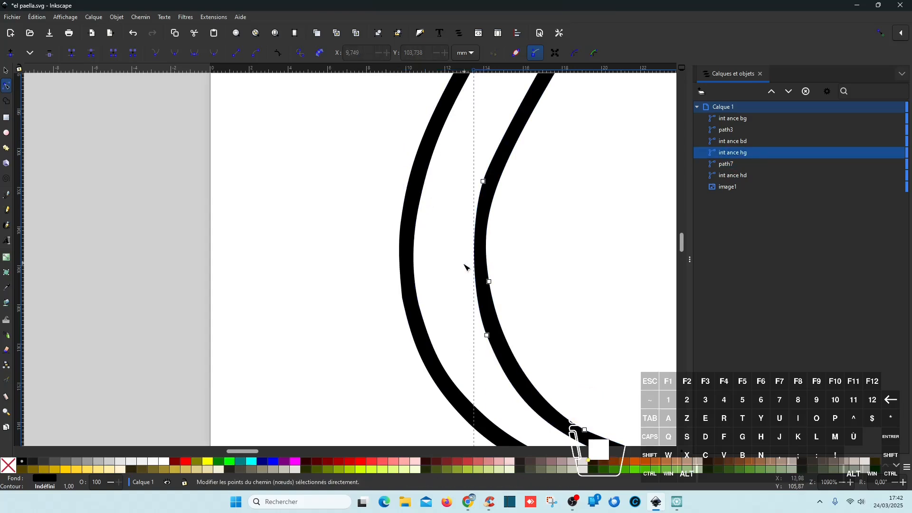
- Deselect the inner handle path and save the document
key("Escape")
scroll(464, 267, "down", 4)
key("ctrl+s")
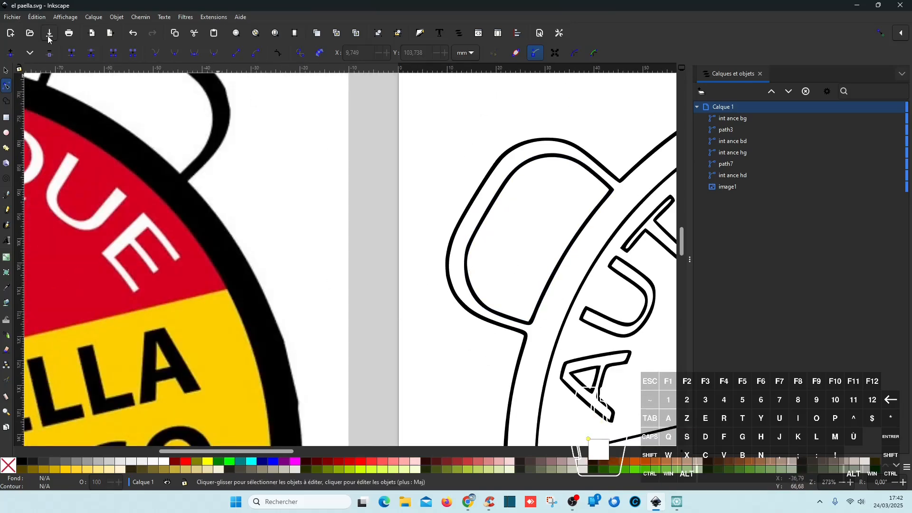
- Rename path7, the outer contour with the handles, as "ext ance"
scroll(442, 218, "down", 3)
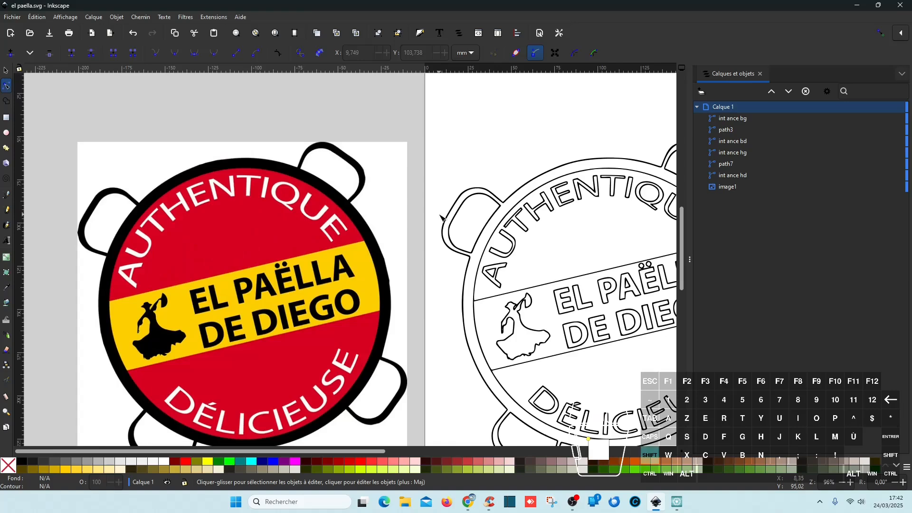
scroll(442, 219, "right", 6)
left_click(780, 164)
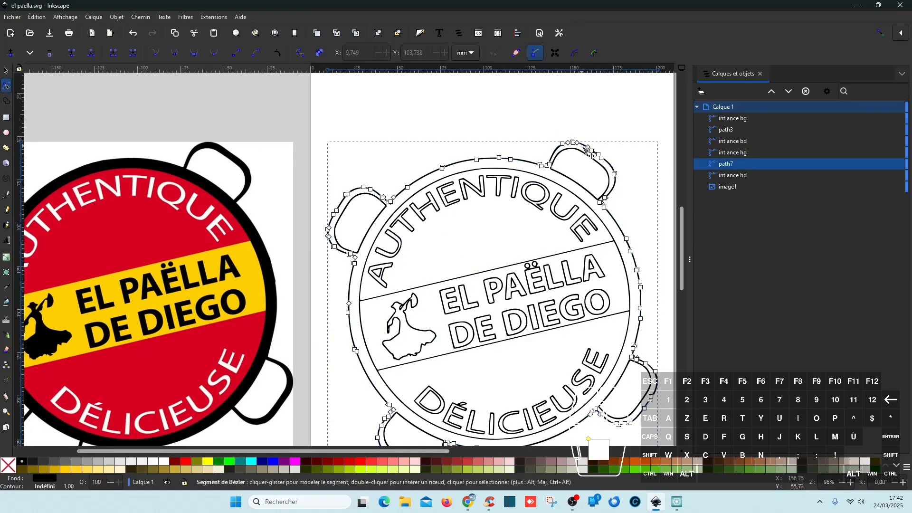
double_click(746, 163)
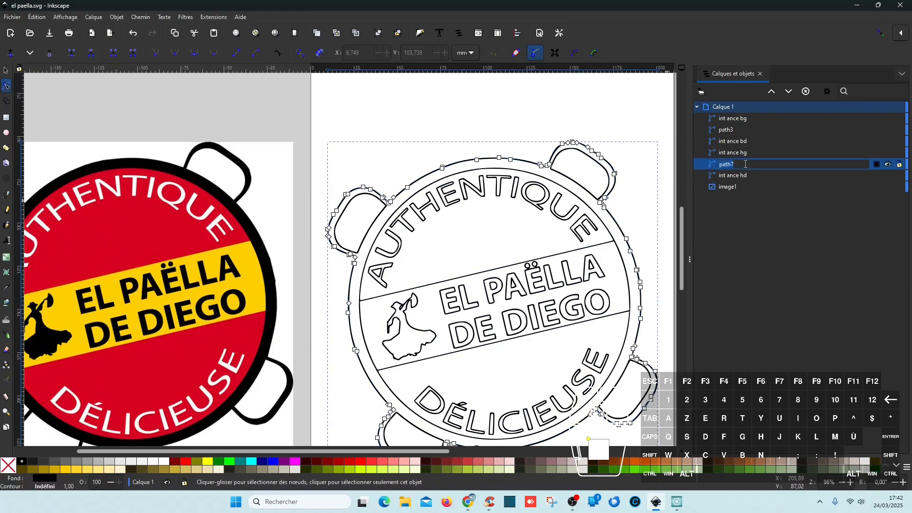
type("ext ance")
key("Return")
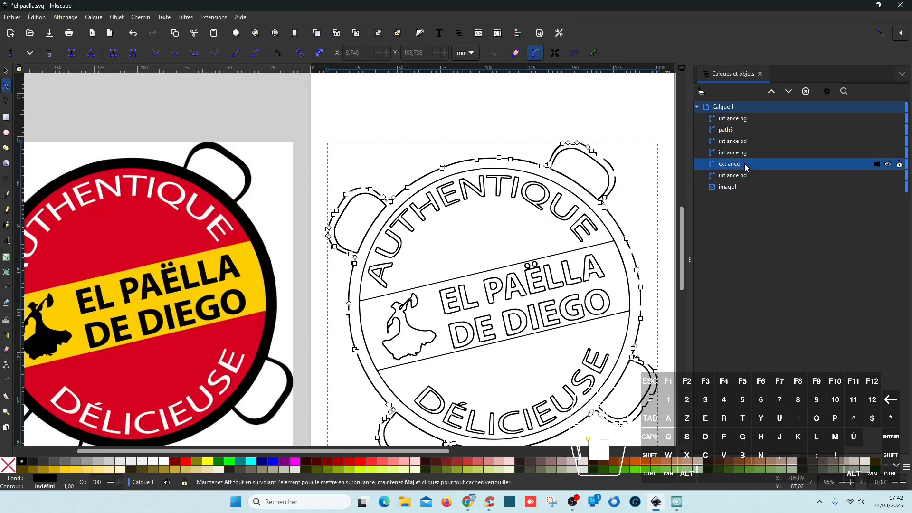
- Check which shapes path3 covers, deselect it and save the document
left_click(731, 131)
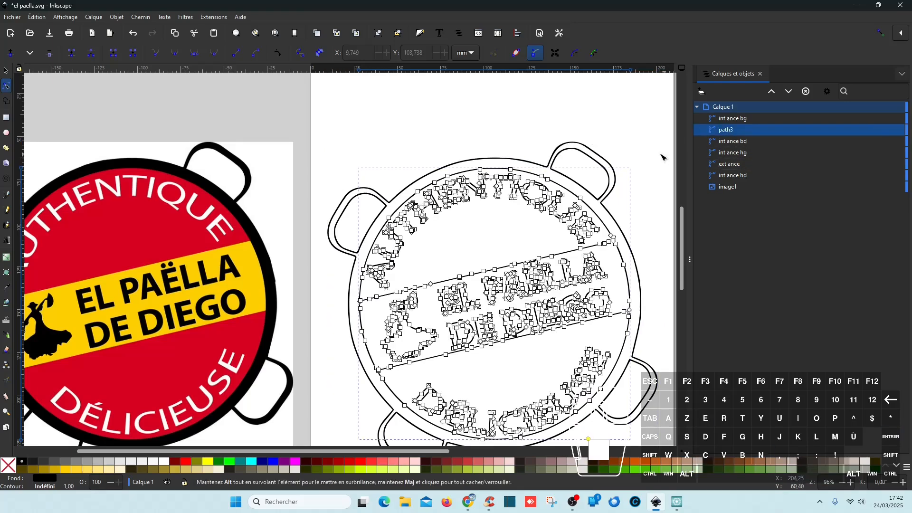
key("ctrl+s")
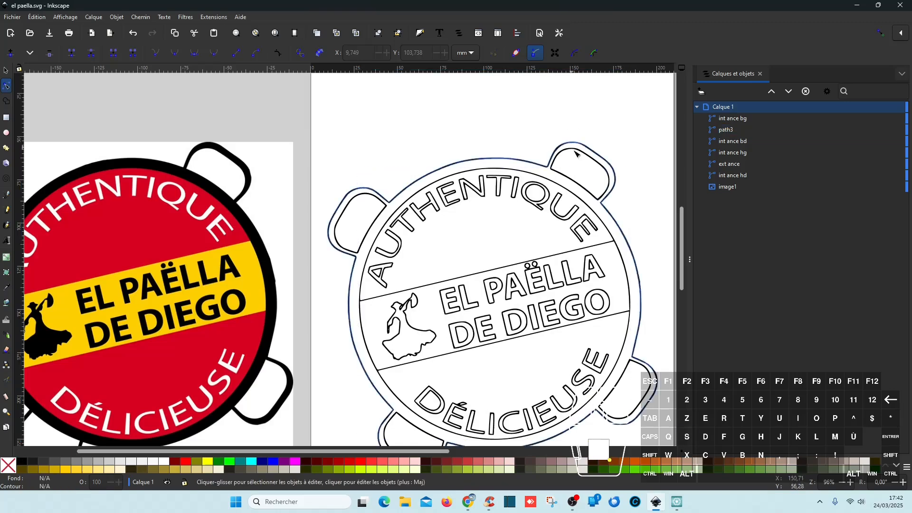
left_click(547, 132)
- Examine the nodes of the "ext ance" contour around the upper-left handle and across the whole logo
left_click(617, 182)
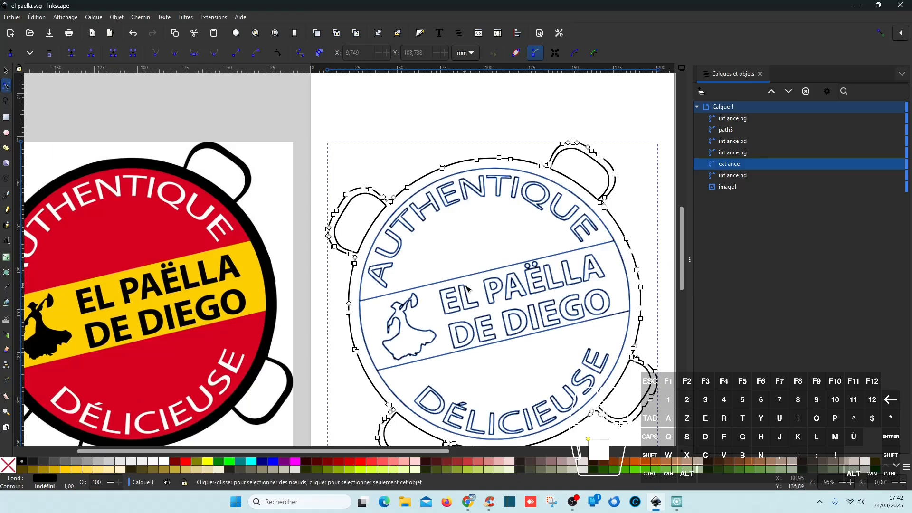
scroll(367, 224, "up", 4, "ctrl")
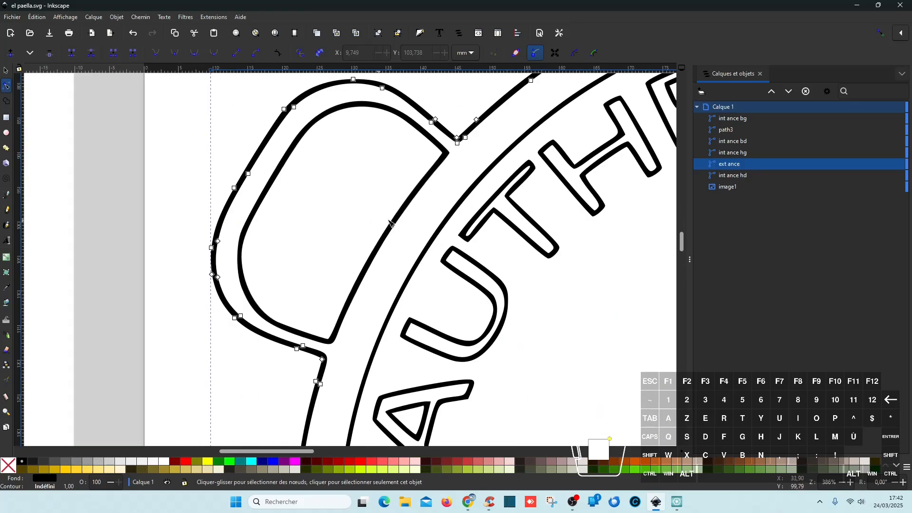
left_click(417, 226)
left_click(418, 225)
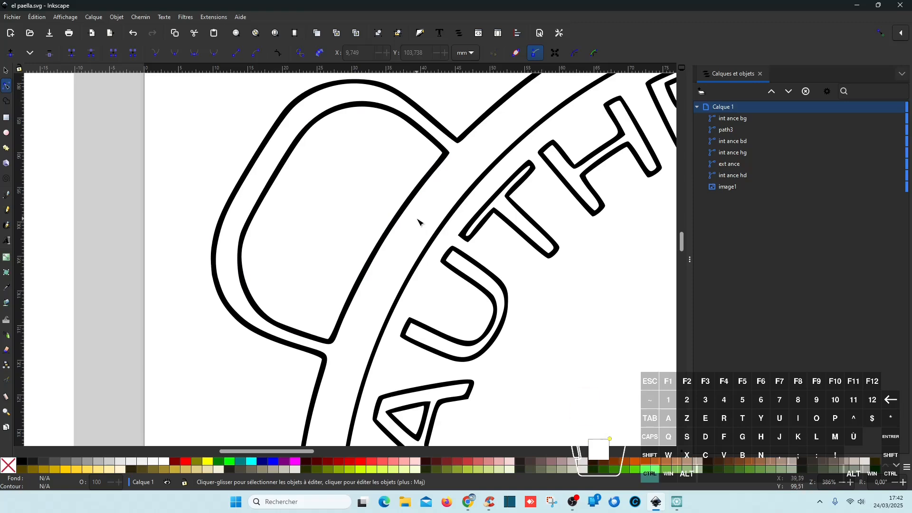
scroll(419, 218, "down", 3, "ctrl")
left_click(414, 210)
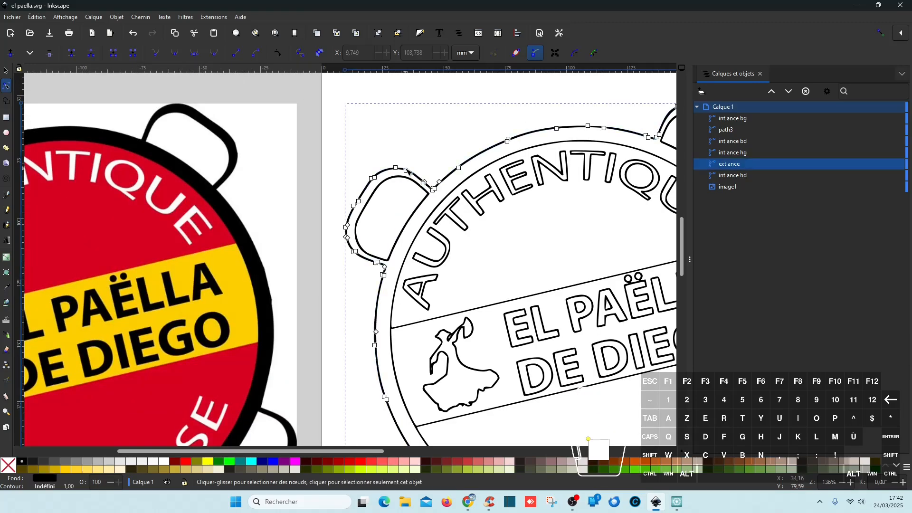
scroll(392, 178, "up", 6, "ctrl")
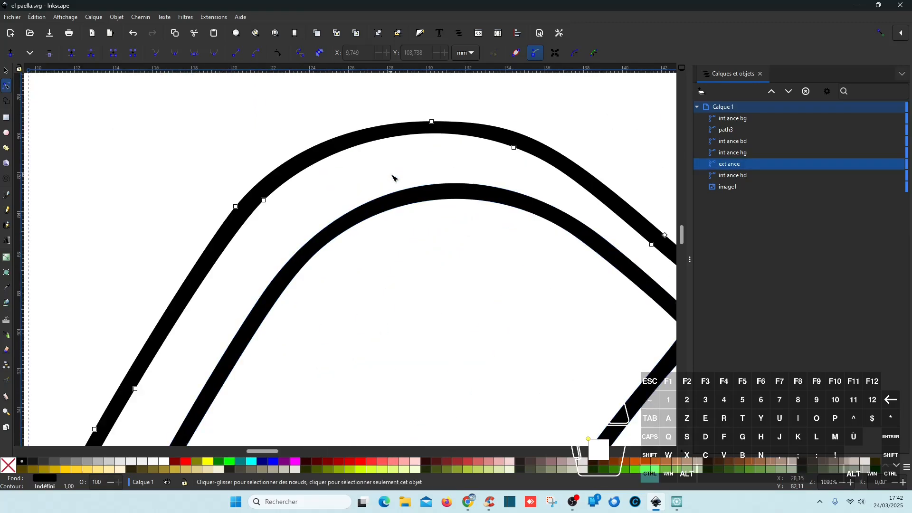
scroll(392, 178, "down", 5, "ctrl")
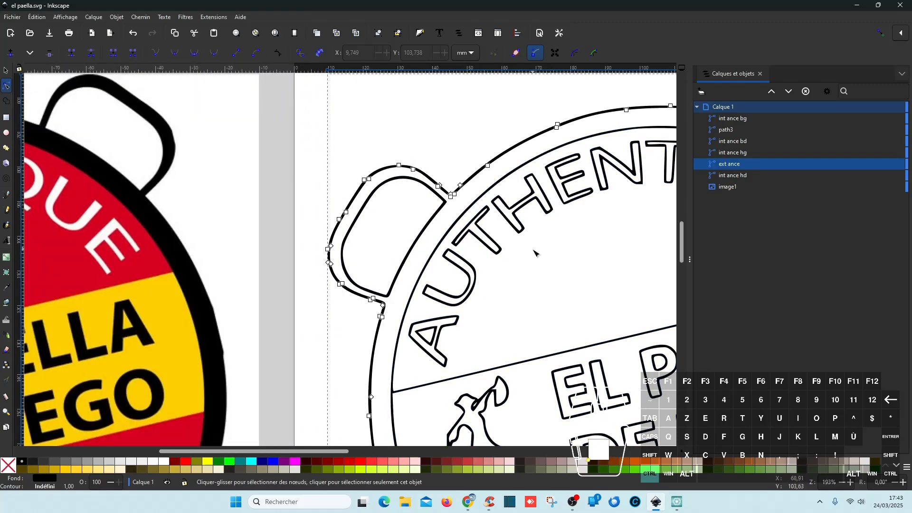
scroll(535, 252, "down", 3, "ctrl")
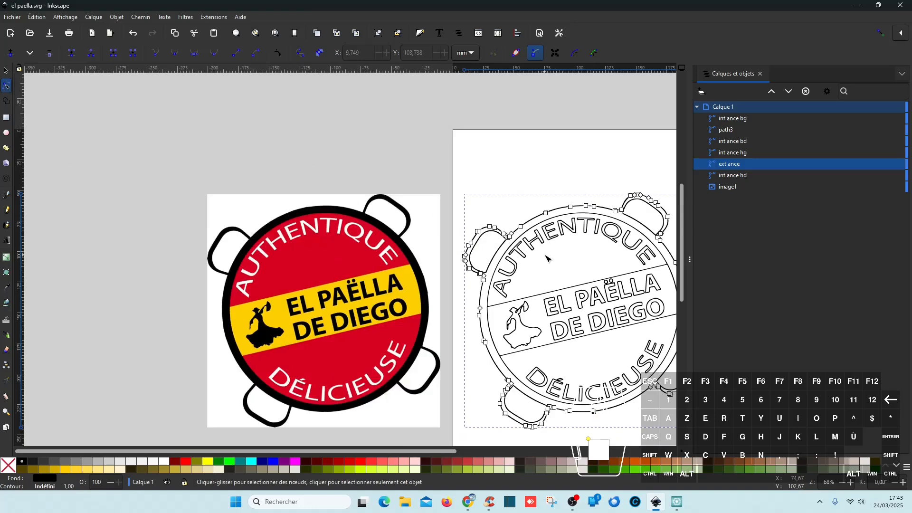
scroll(558, 255, "down", 4, "shift")
left_click_drag(500, 252, 466, 201)
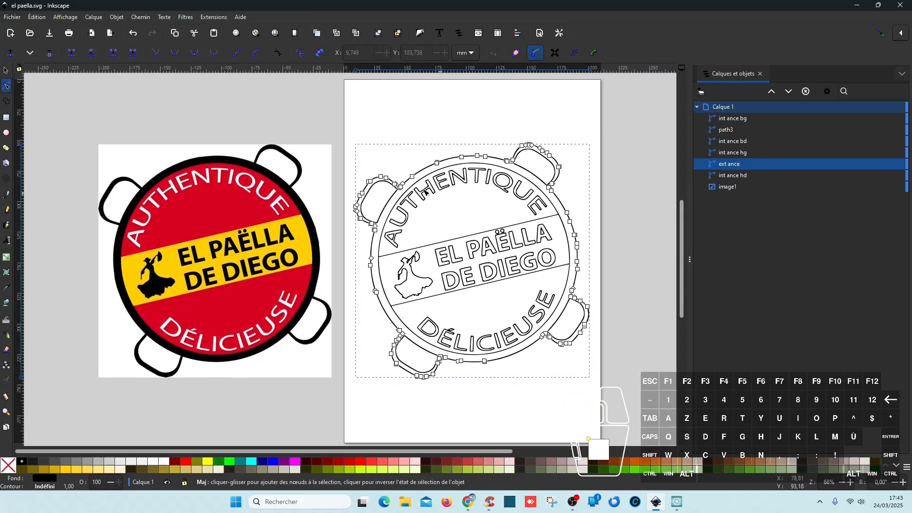
- Hide path3, which holds the lettering, the band and the dancer, and clear the selection
left_click(742, 130)
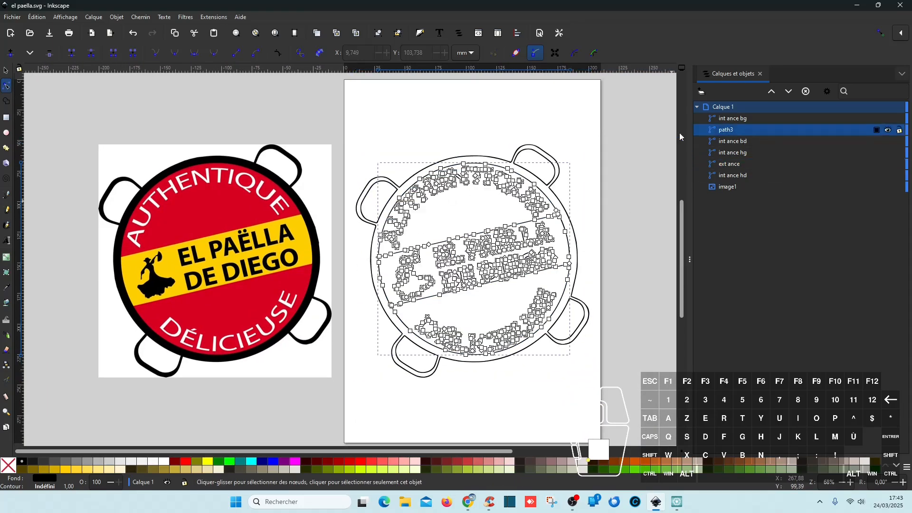
left_click(888, 131)
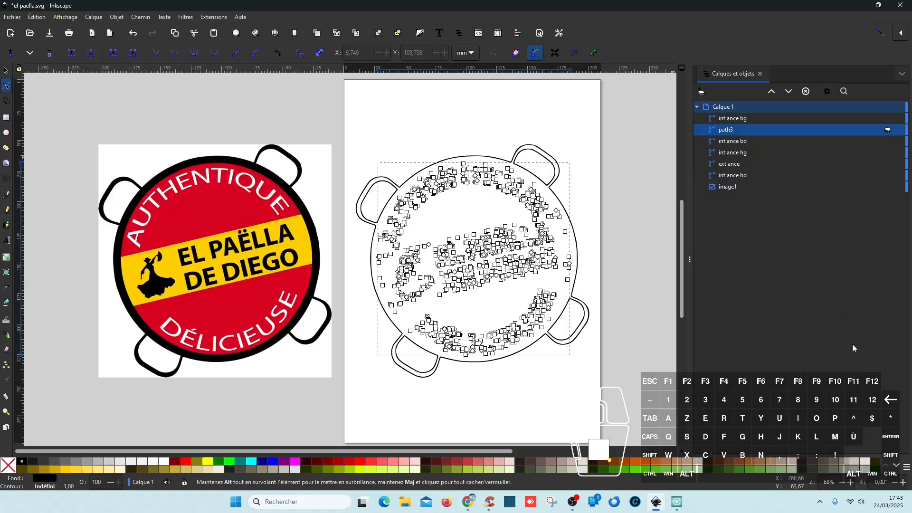
left_click(634, 224)
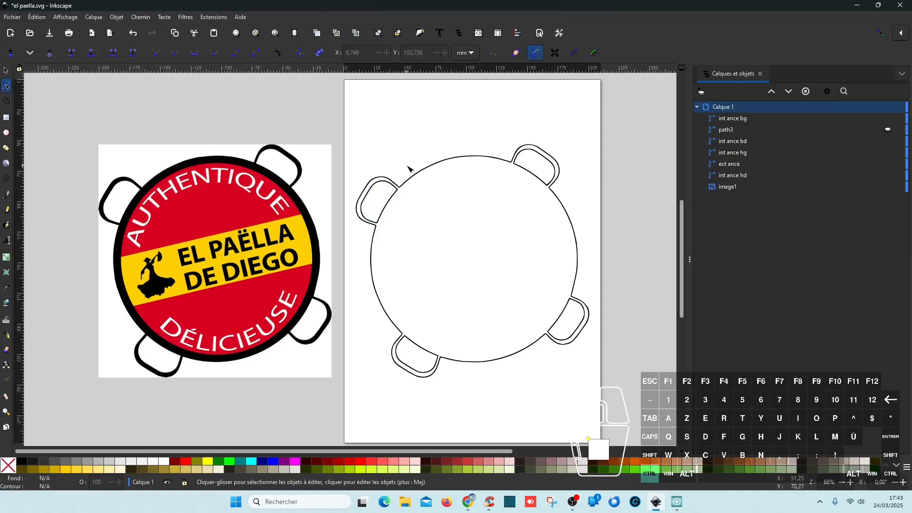
- Break apart the "ext ance" outer contour with the handles into its separate subpaths
left_click(385, 197)
scroll(399, 181, "up", 6)
left_click(444, 227)
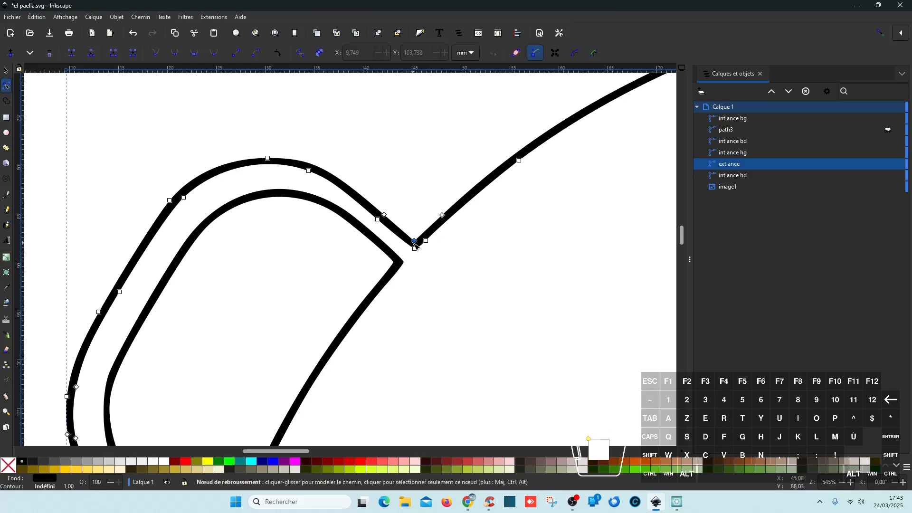
scroll(446, 218, "down", 4)
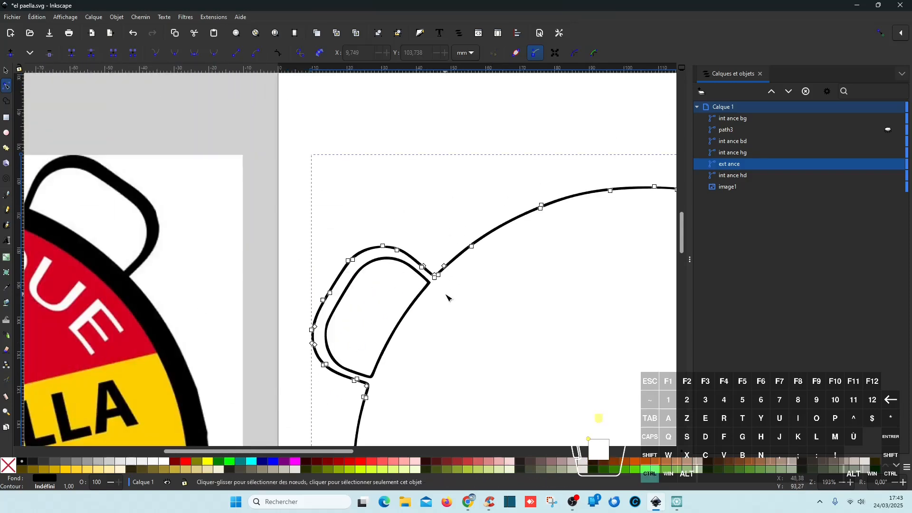
scroll(447, 296, "down", 4)
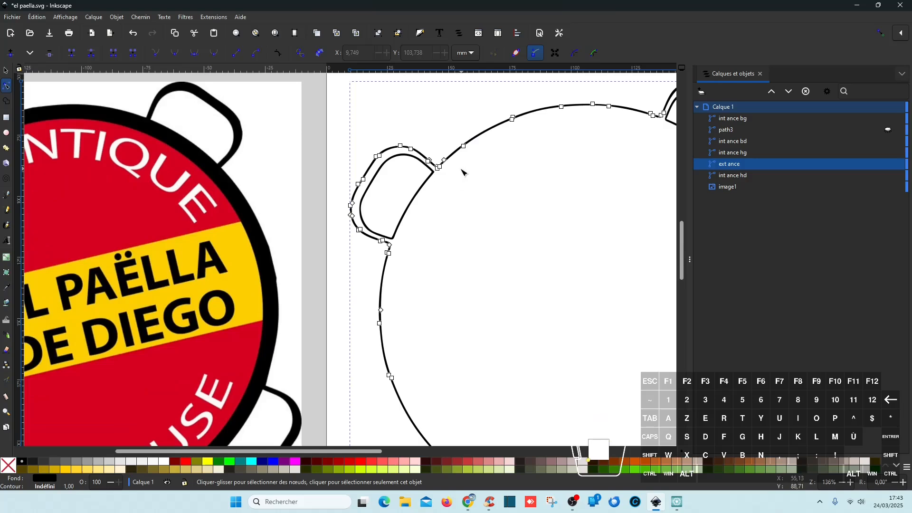
left_click(140, 18)
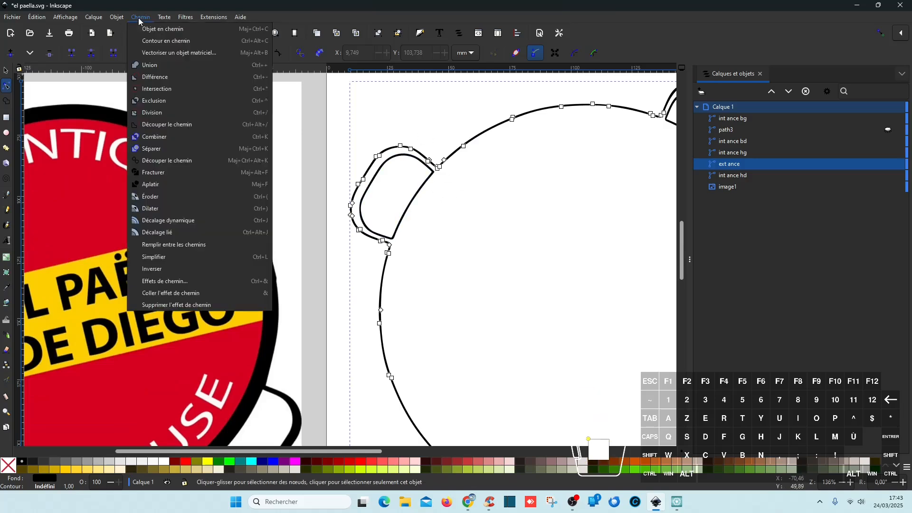
left_click(169, 152)
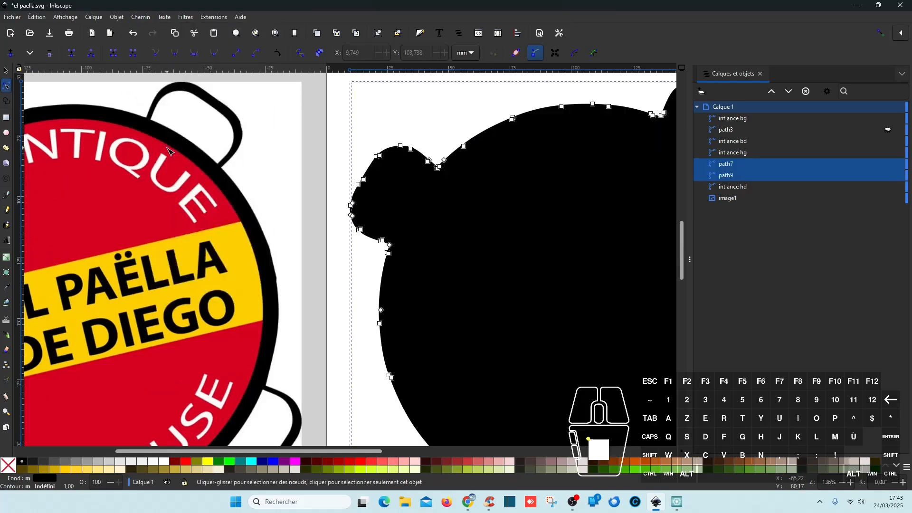
- Compare path7 and path9 by toggling their visibility, leaving path7 hidden and path9 shown
left_click(735, 169)
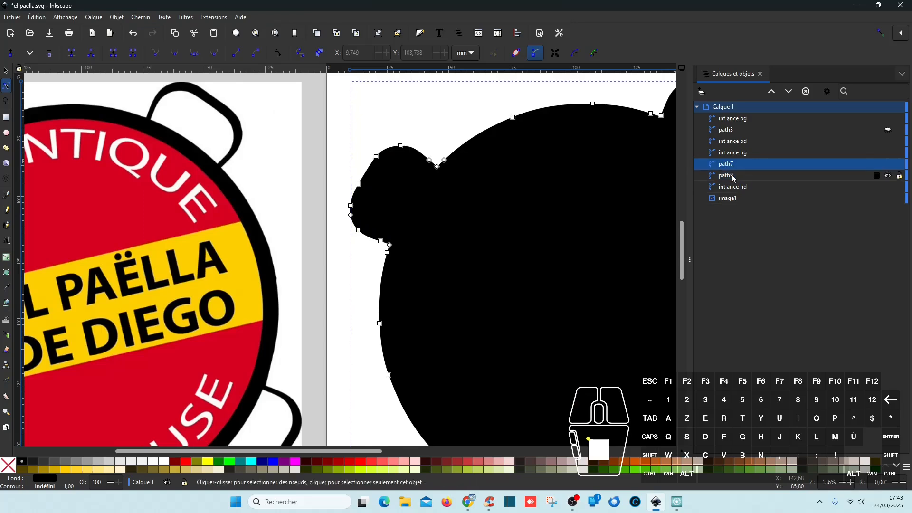
left_click(735, 177)
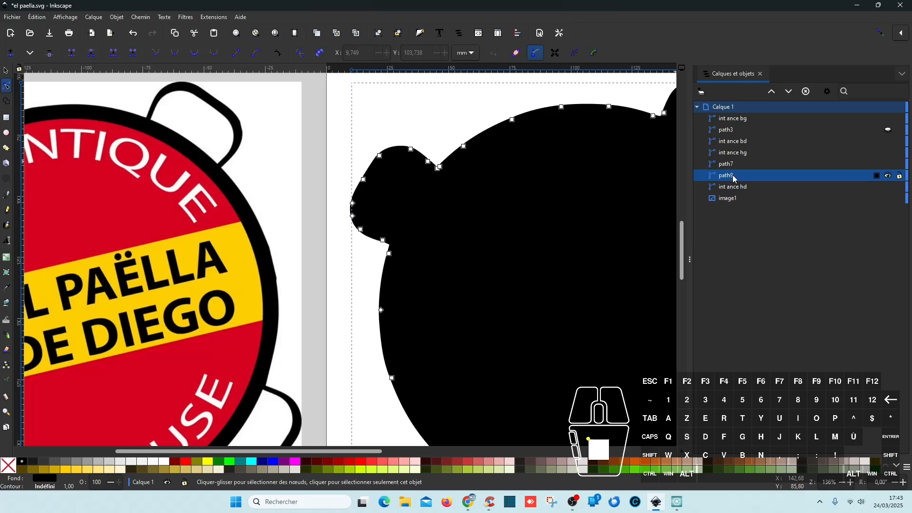
left_click(733, 165)
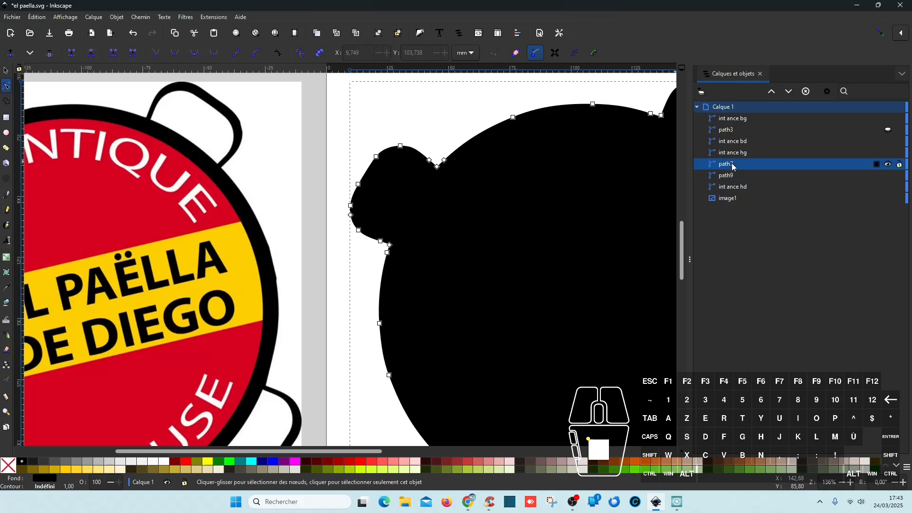
left_click(889, 165)
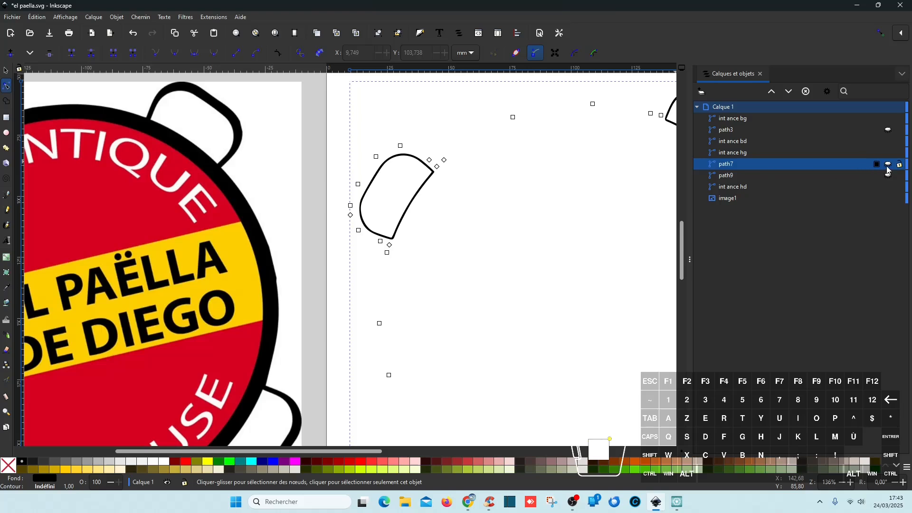
left_click(888, 166)
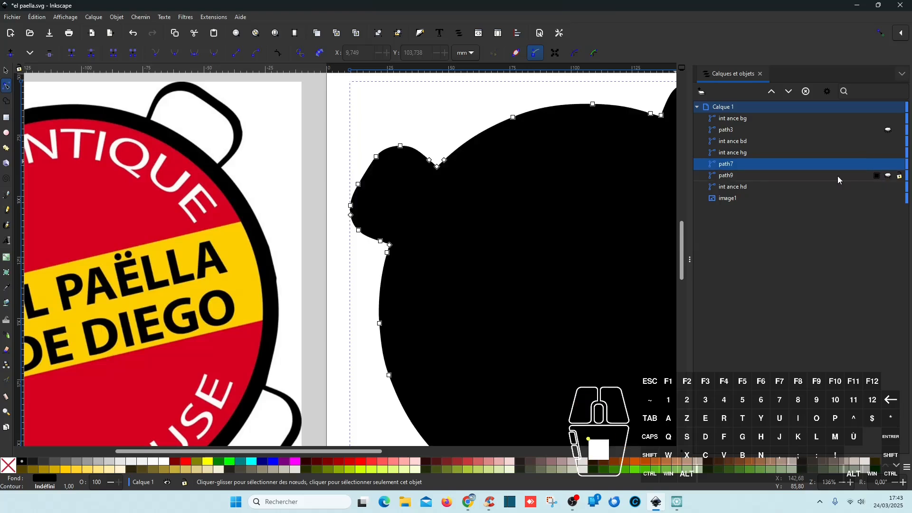
left_click(739, 177)
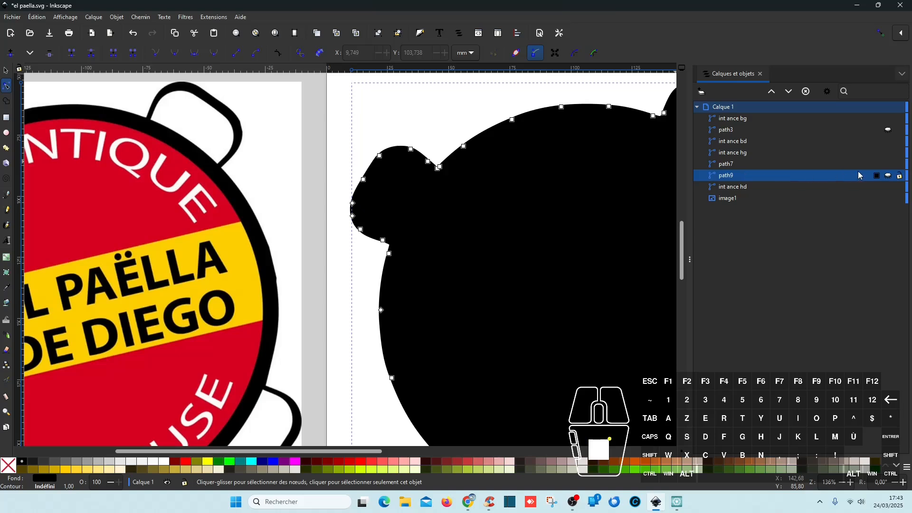
left_click(888, 165)
left_click(888, 165)
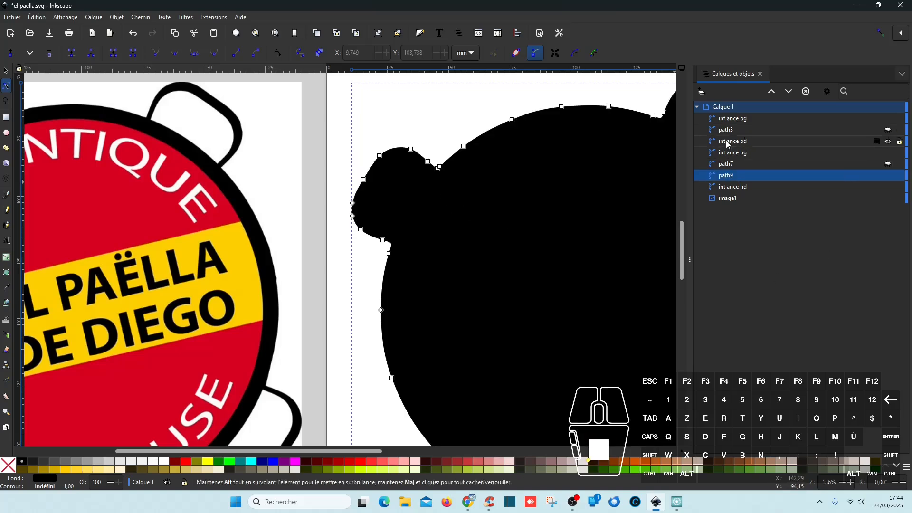
- Fill the lower-left inner handle path, "int ance bg", with white
left_click(740, 120)
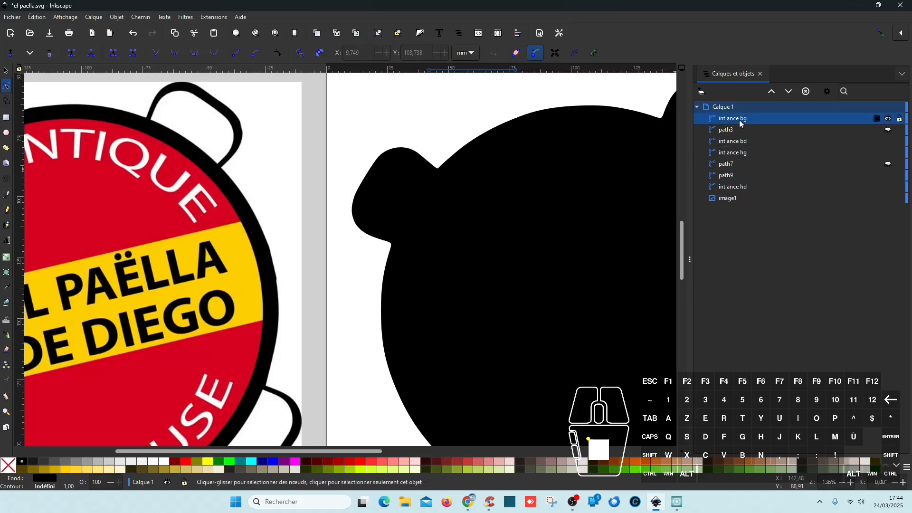
scroll(491, 231, "down", 2)
scroll(489, 231, "right", 4)
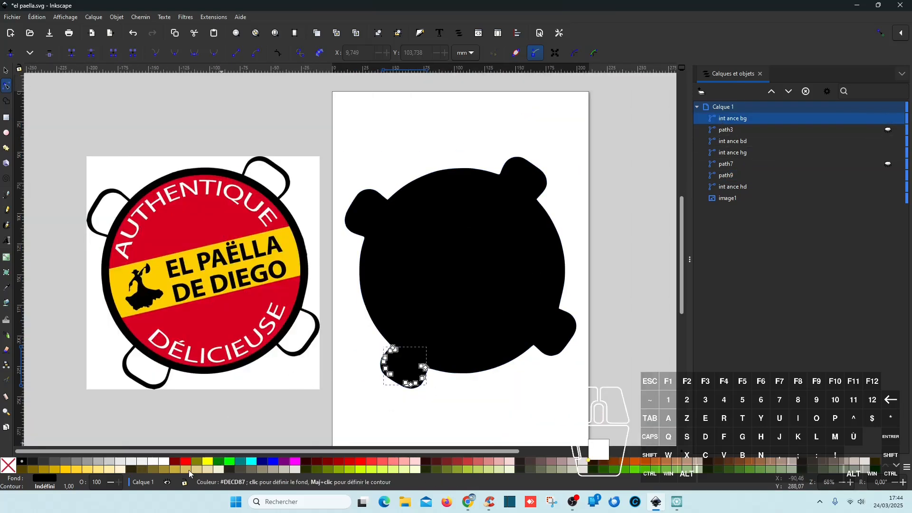
left_click(164, 460)
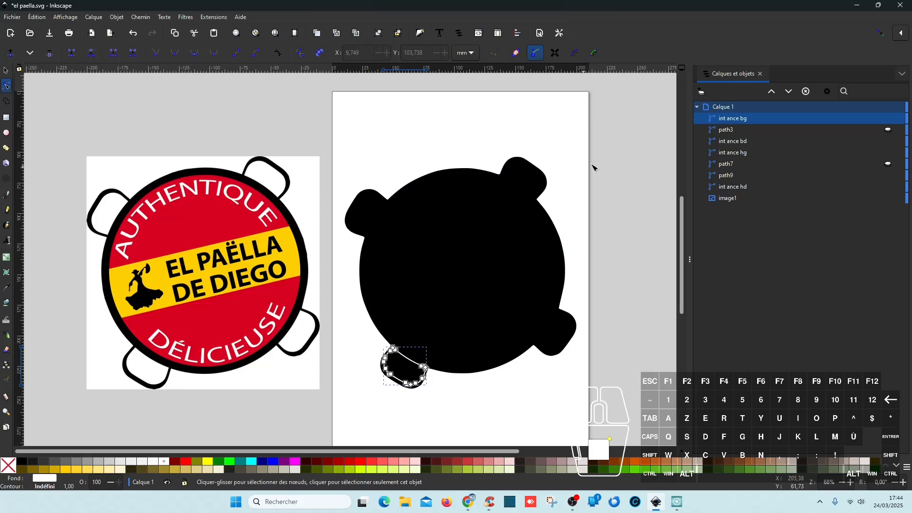
- Rename the hidden path7 as "contour noir"
left_click(727, 165)
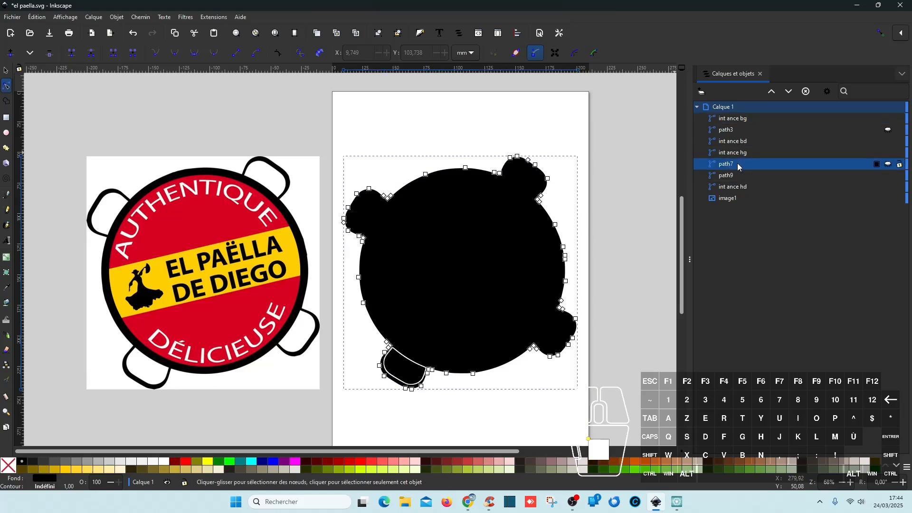
double_click(739, 164)
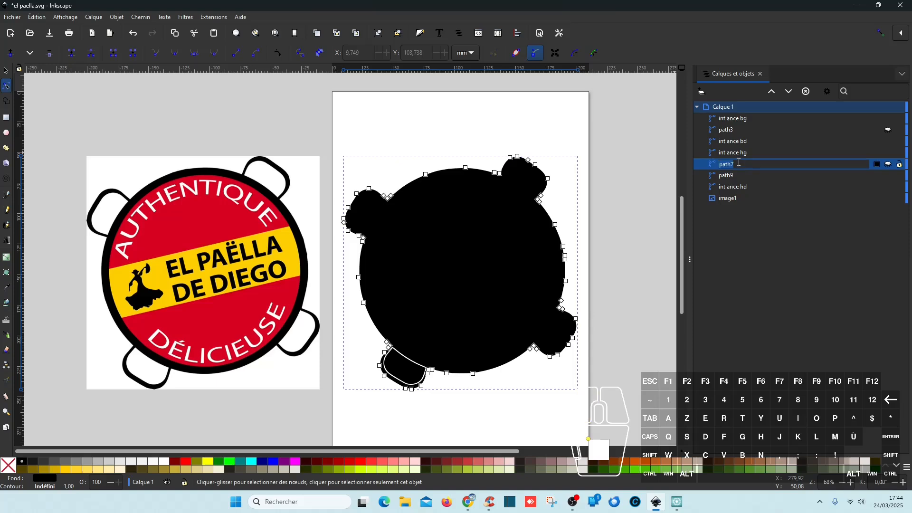
type("contour noir")
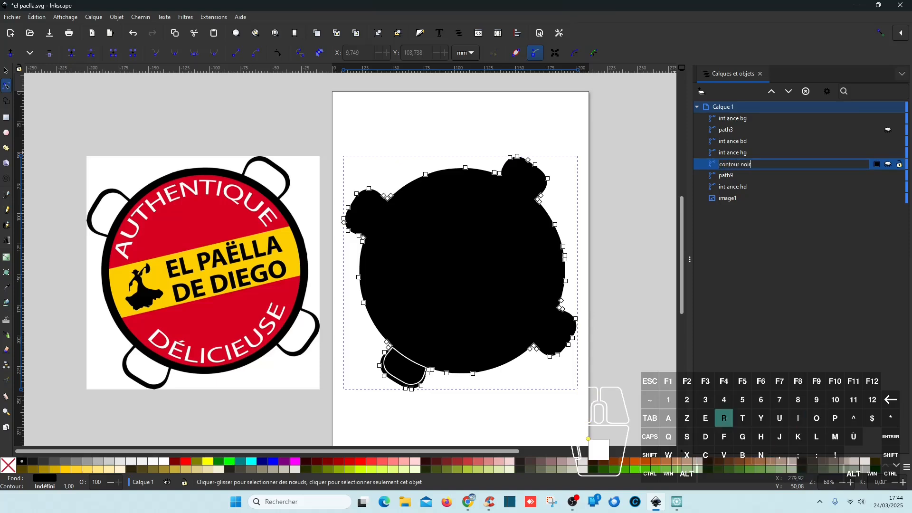
key("Return")
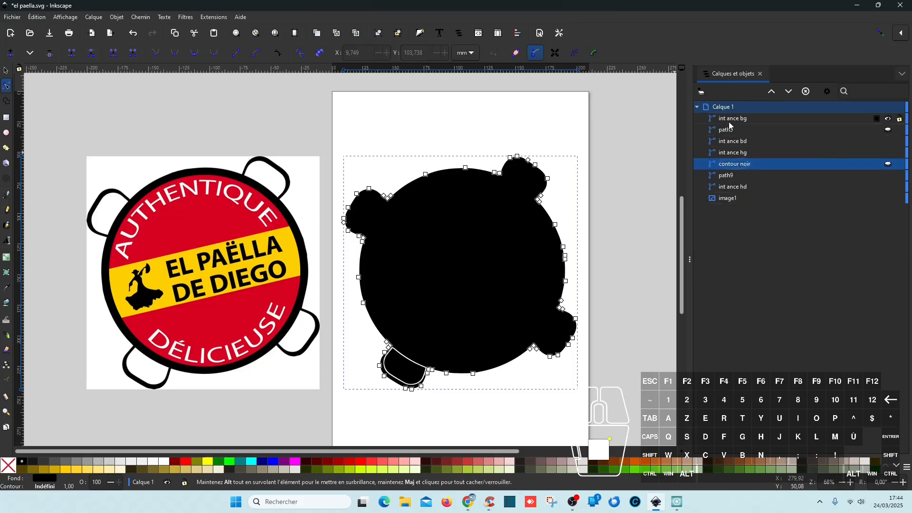
- Break apart the white "int ance bg" handle path into its separate subpaths
left_click(759, 121)
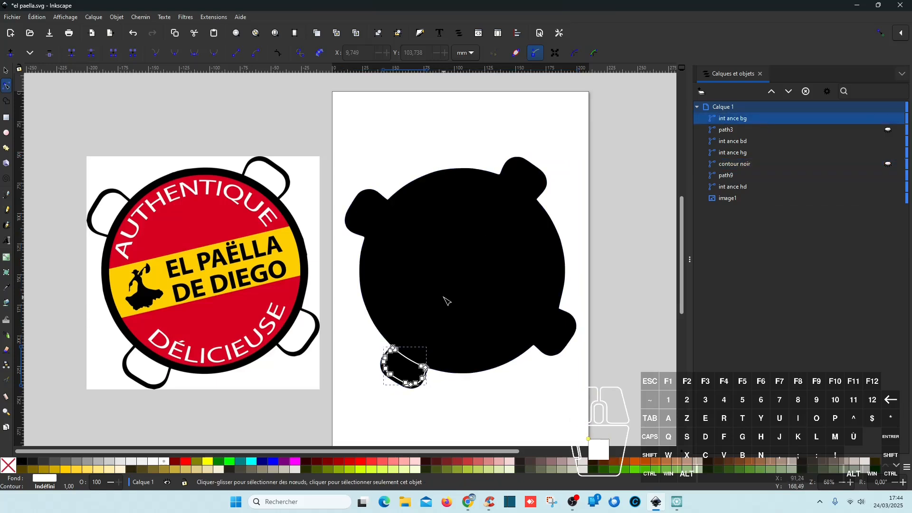
left_click(141, 17)
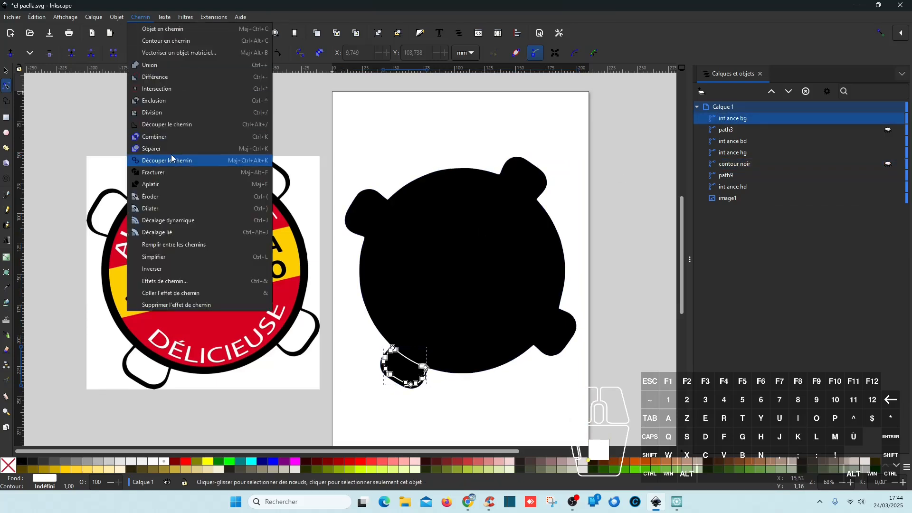
left_click(152, 149)
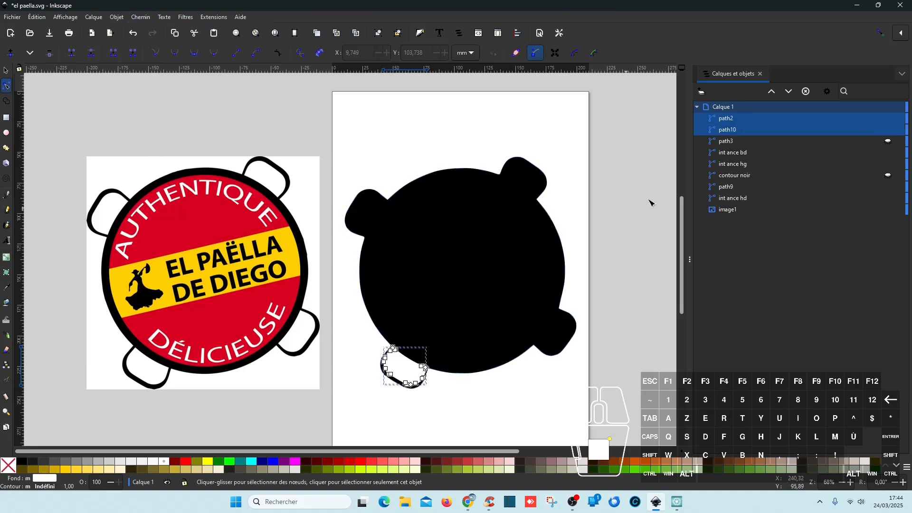
- Compare the lower-left handle subpaths path2 and path10, then hide and delete the larger one, path2
scroll(399, 379, "up", 4)
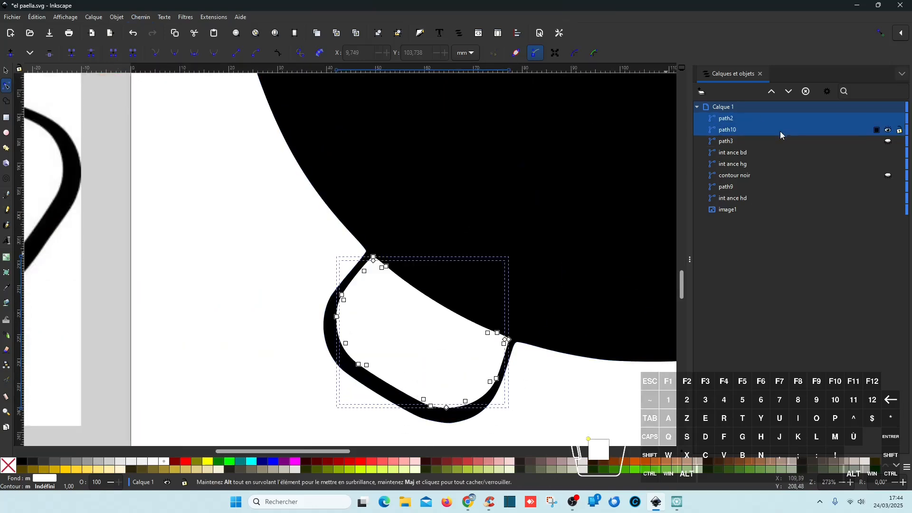
left_click(725, 118)
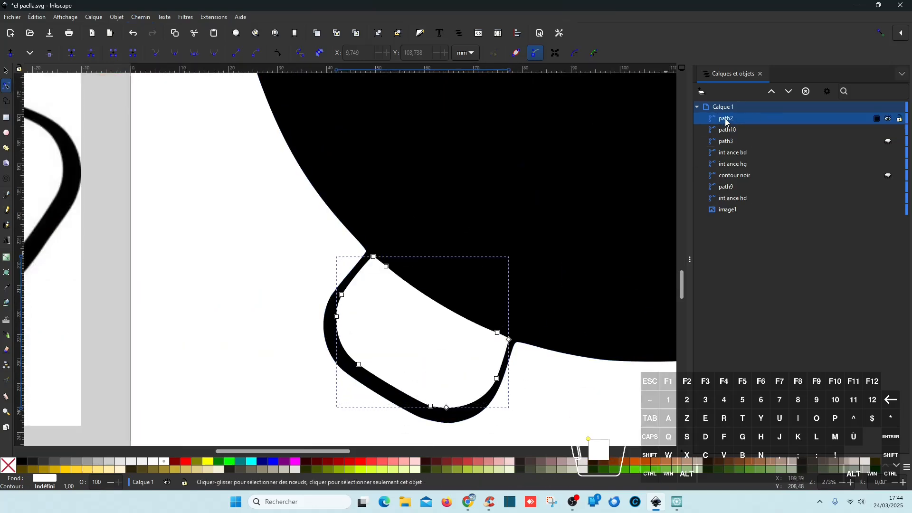
left_click(732, 134)
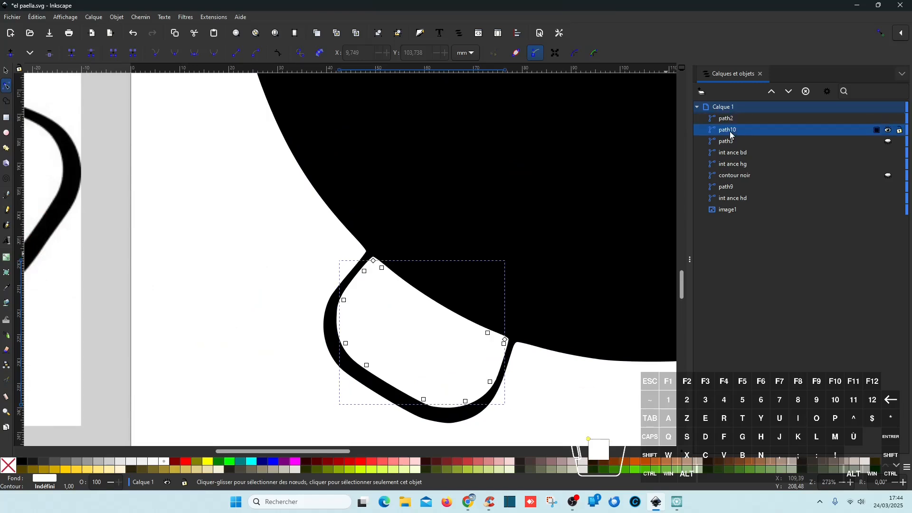
scroll(163, 255, "down", 2)
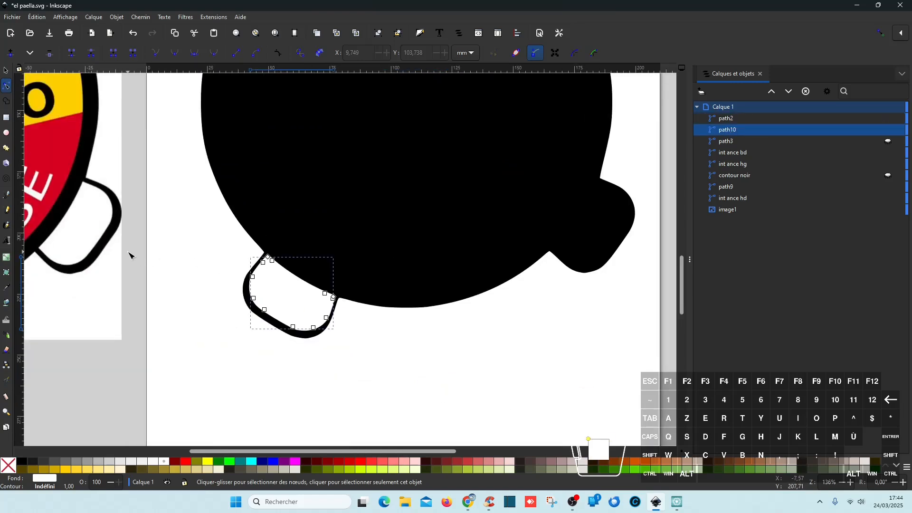
left_click(889, 119)
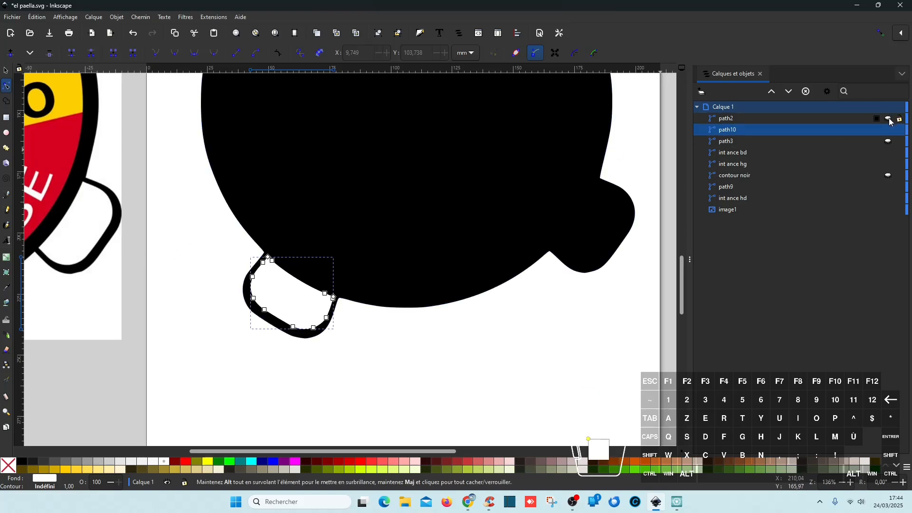
left_click(762, 119)
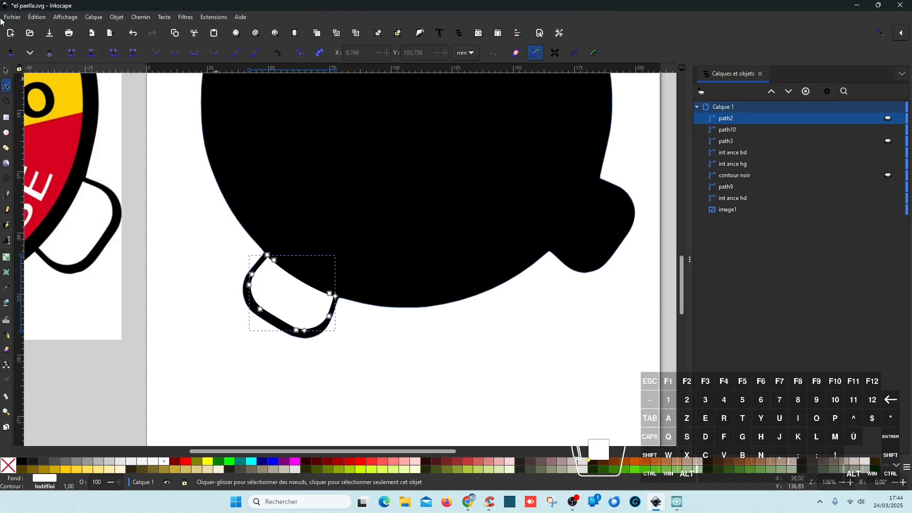
key("s")
key("Delete")
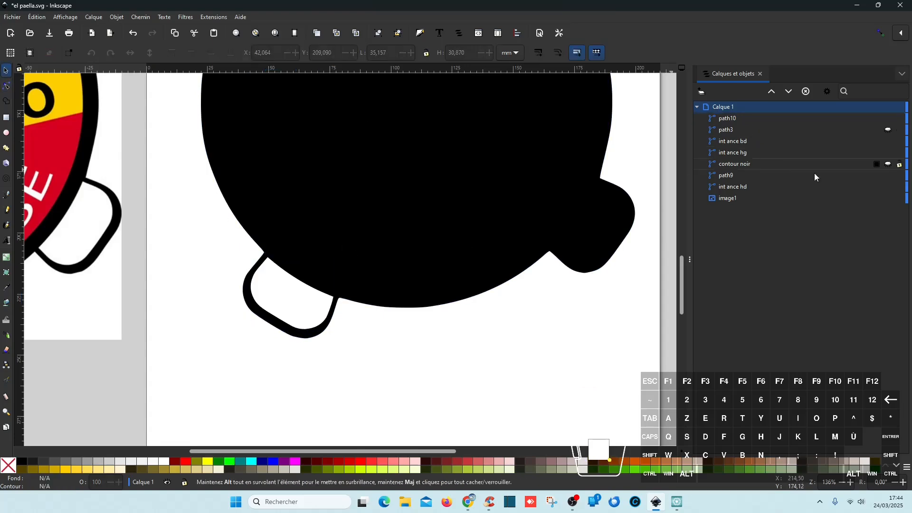
- Examine the nodes of the hidden "contour noir" path around the lower-left handle and toggle its visibility for comparison
left_click(767, 164)
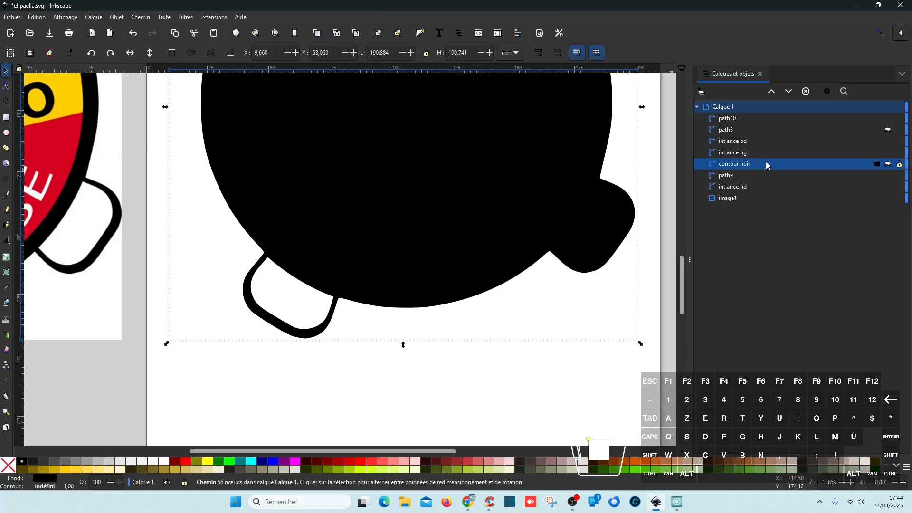
left_click(6, 87)
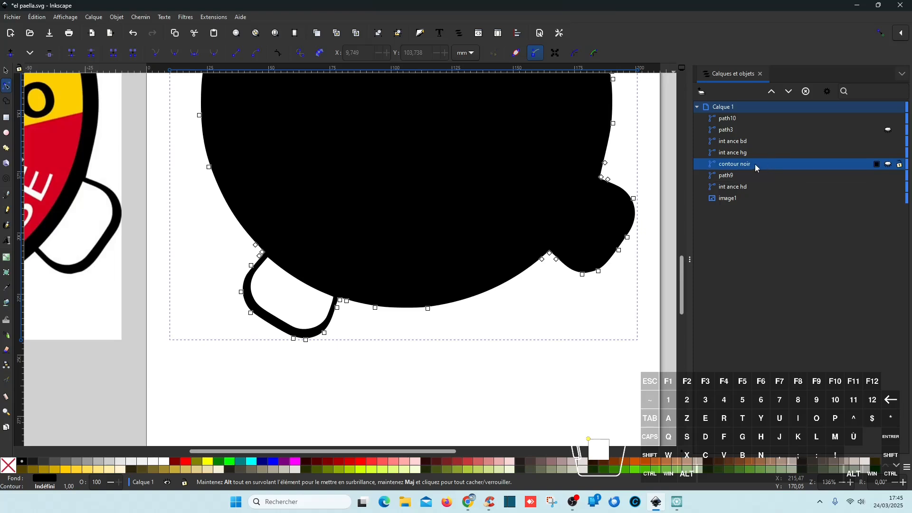
left_click(6, 71)
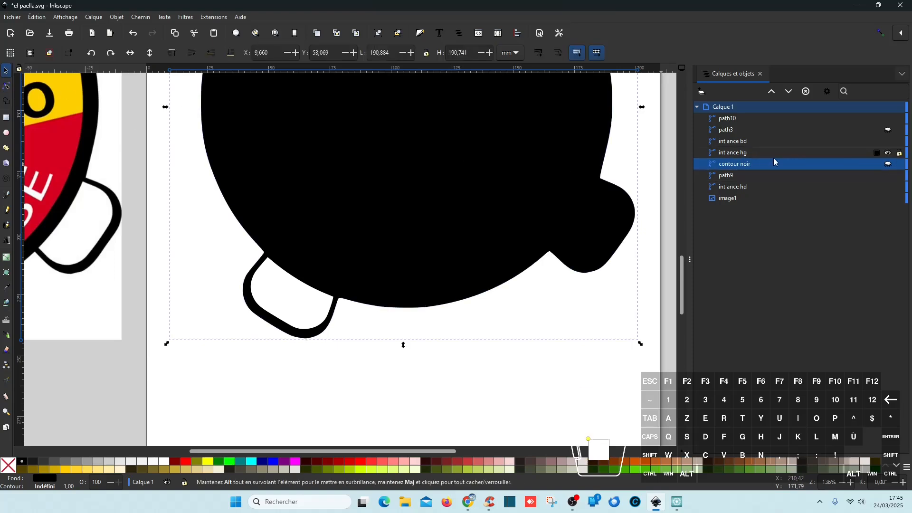
left_click(758, 167)
left_click(8, 86)
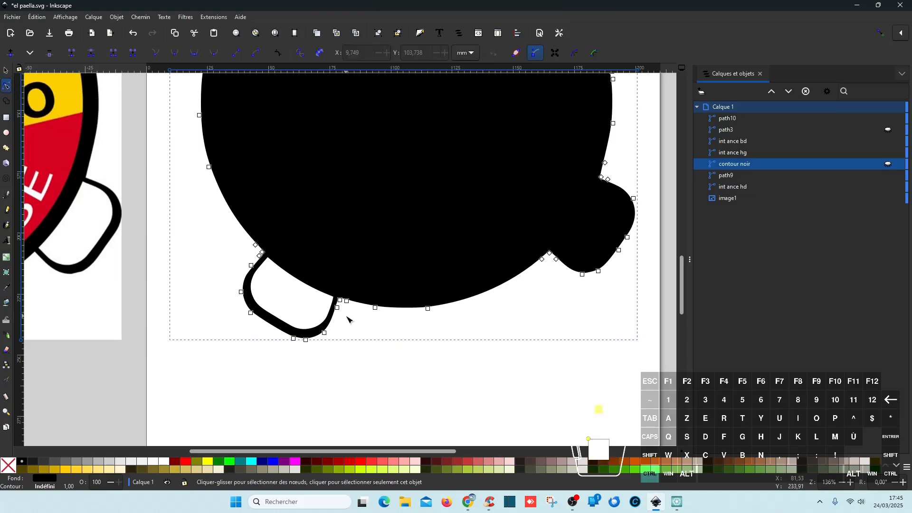
scroll(347, 316, "up", 5, "ctrl")
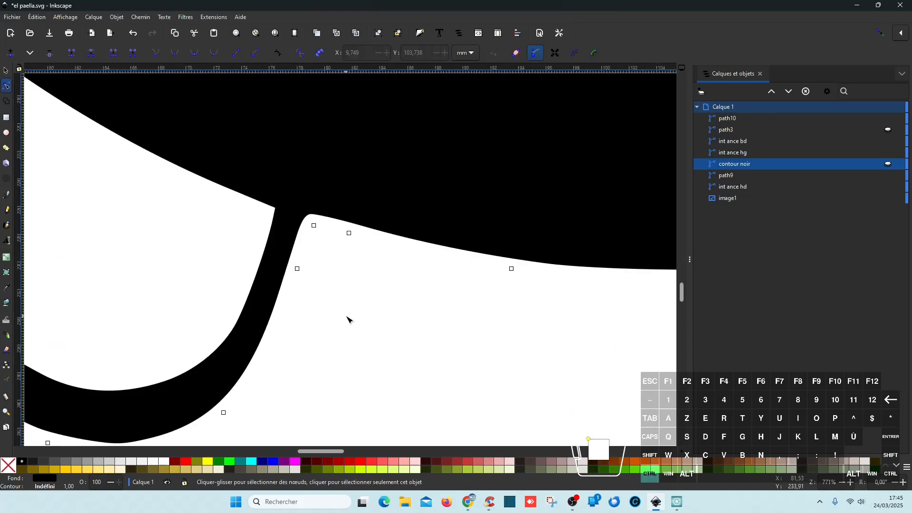
left_click(889, 165)
left_click(889, 165)
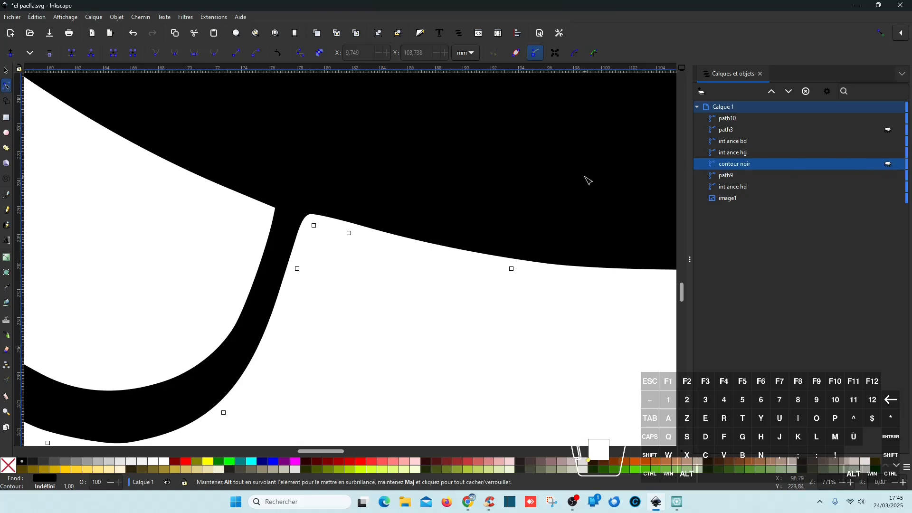
- Rename the visible black outline path9 as "contour noir"
left_click(277, 243)
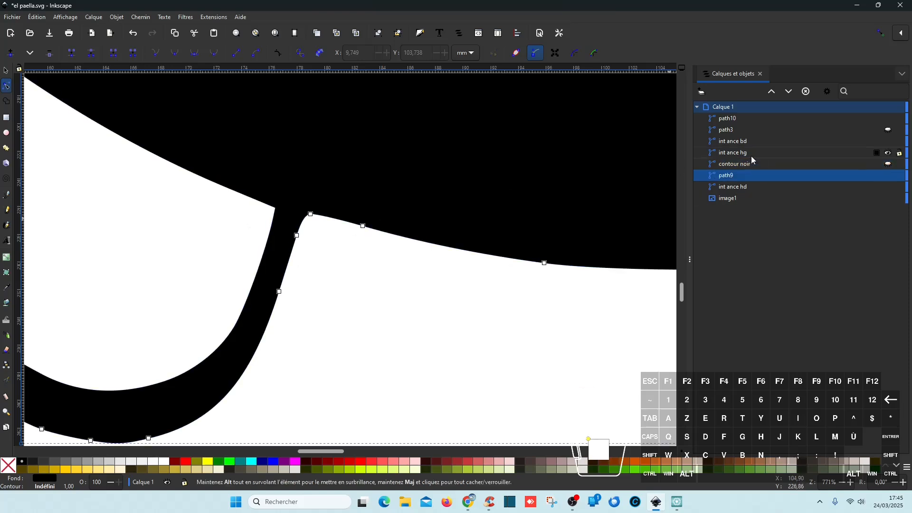
double_click(744, 175)
type("co")
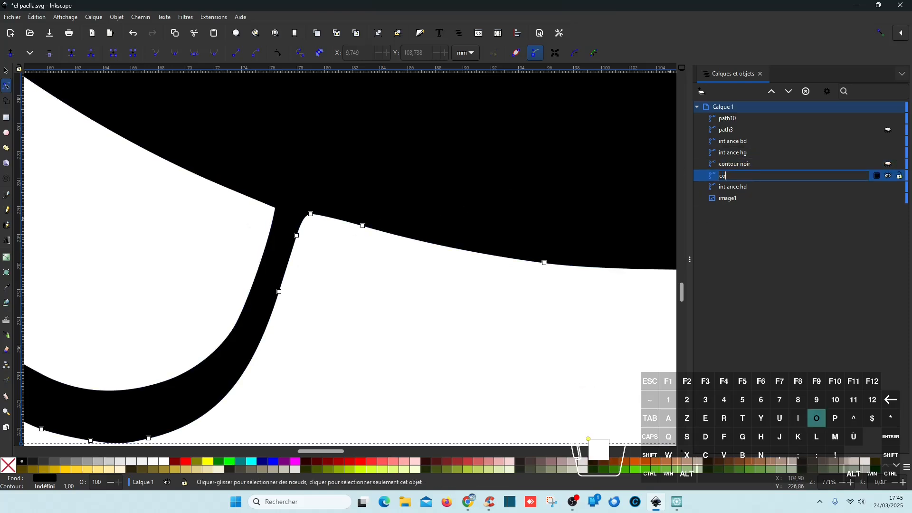
type("ntour noir")
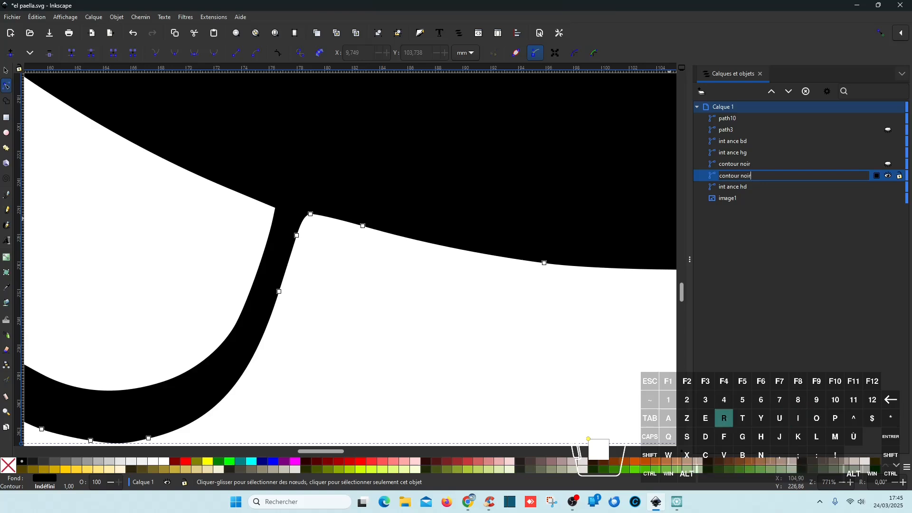
key("Return")
- Delete the hidden duplicate "contour noir" path
left_click(747, 164)
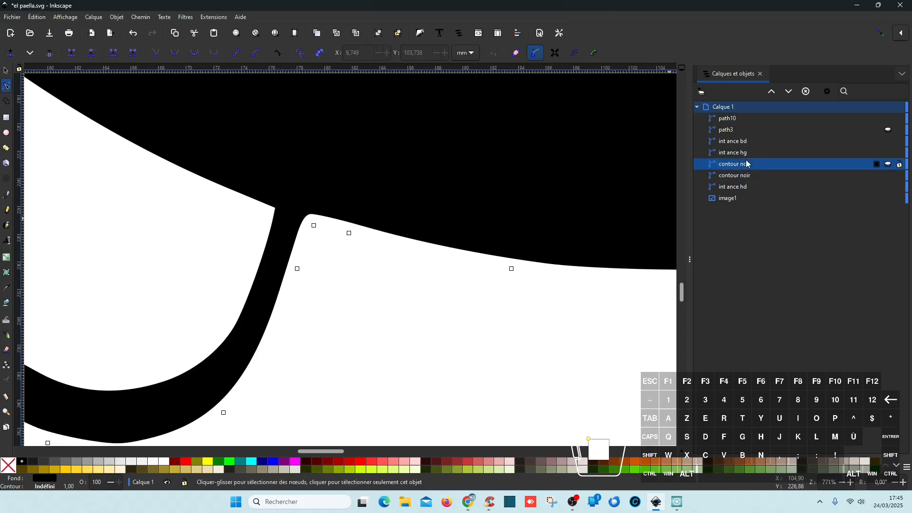
key("Delete")
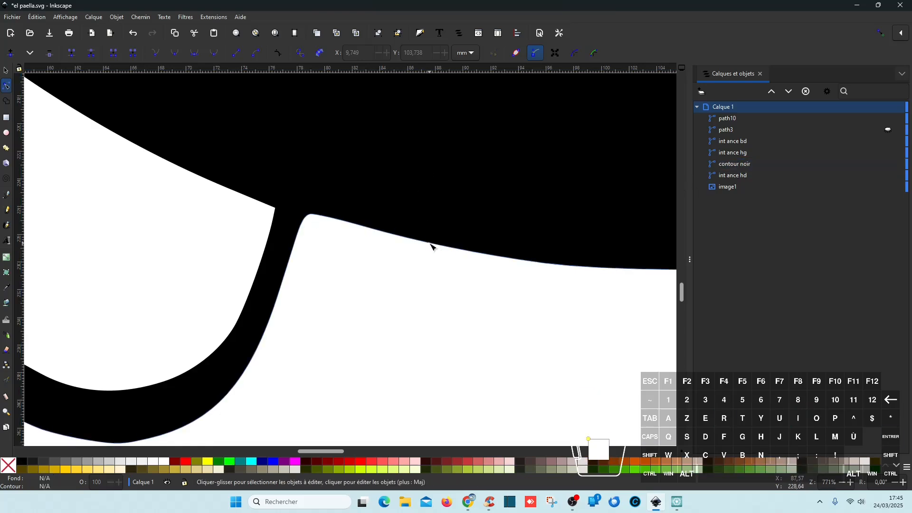
scroll(438, 278, "down", 6, "ctrl")
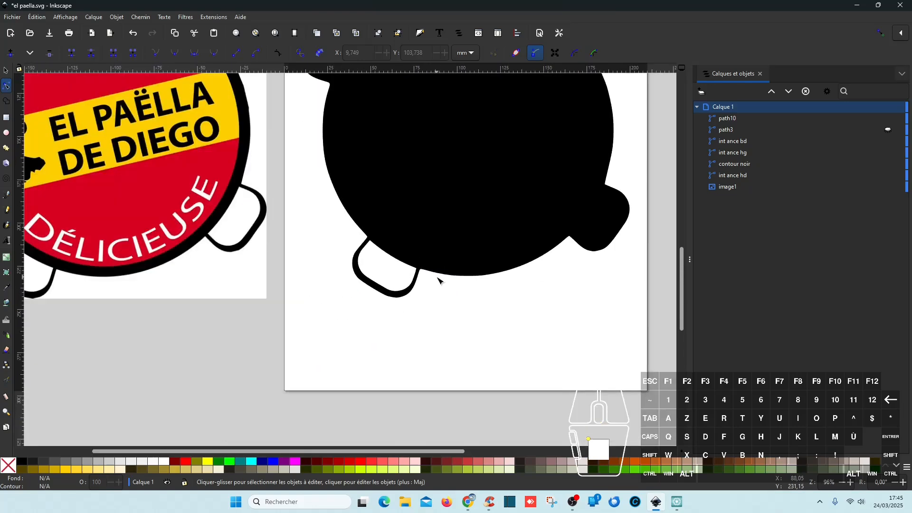
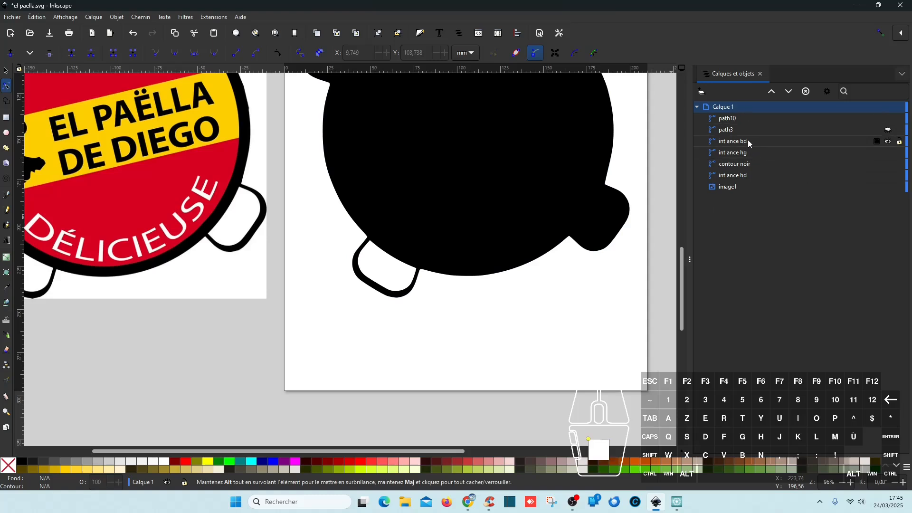
- Rename the white lower-left handle path, path10, as "ance bg"
left_click(729, 118)
left_click(729, 119)
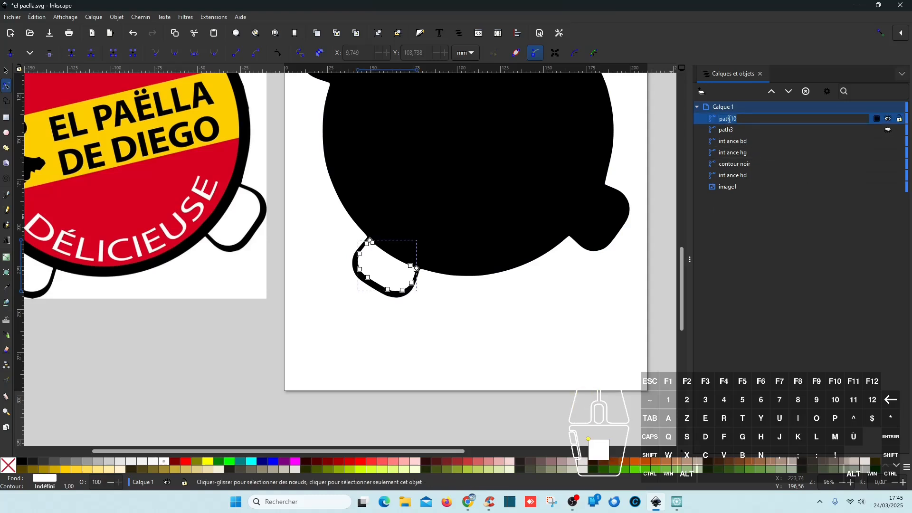
type("ance")
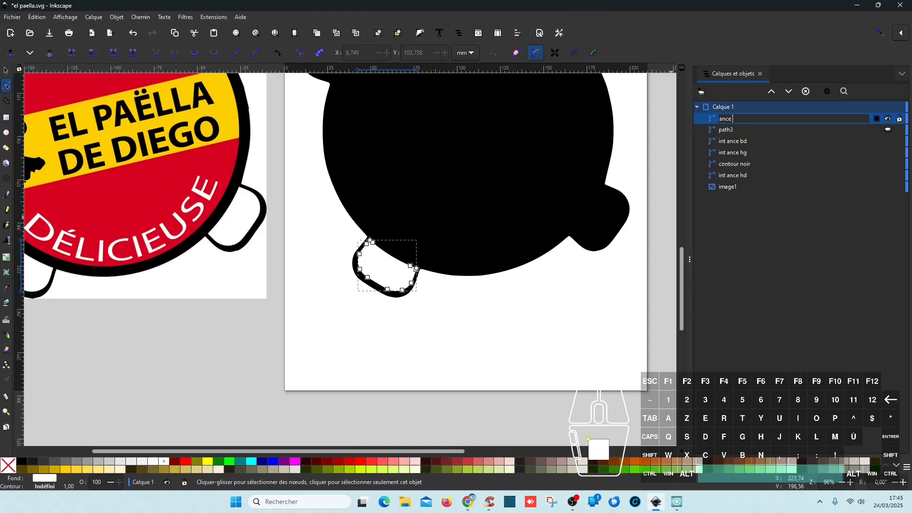
type(" bg")
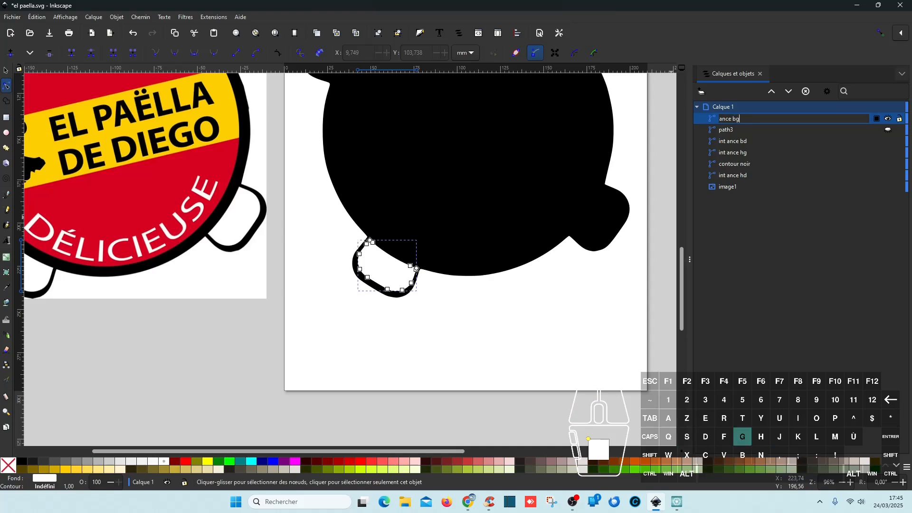
key("Return")
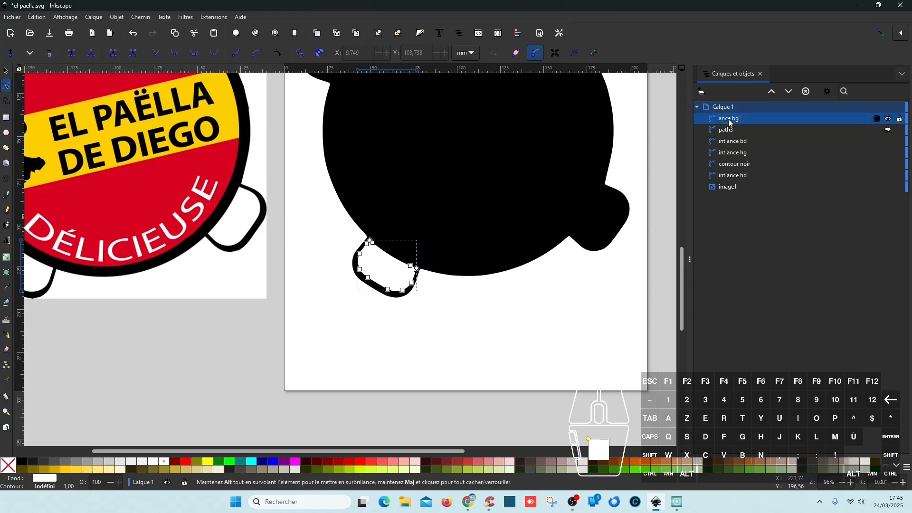
- Break apart the lower-right handle path "int ance bd" and fill its subpaths with white
left_click(752, 144)
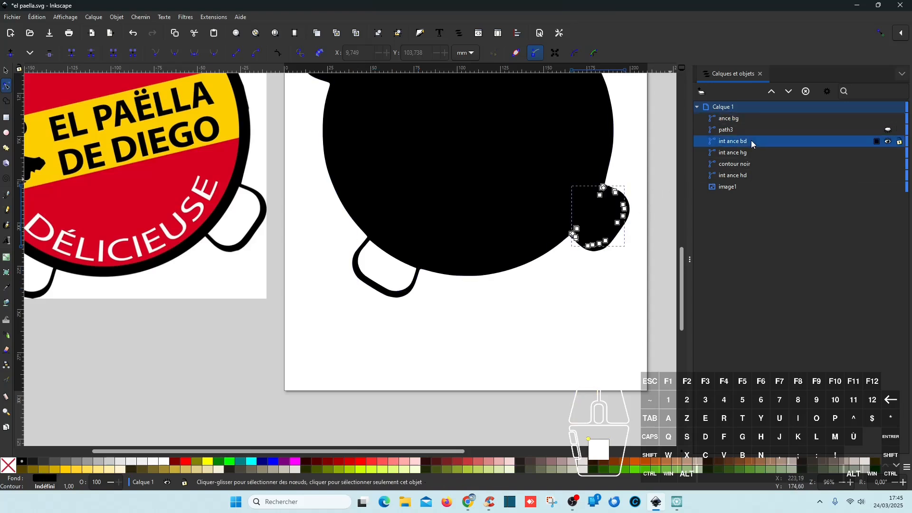
left_click(138, 17)
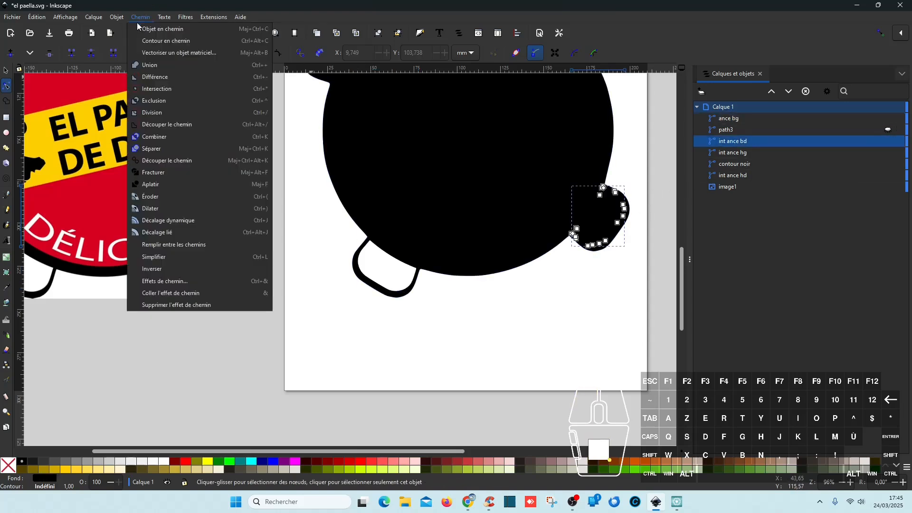
left_click(162, 150)
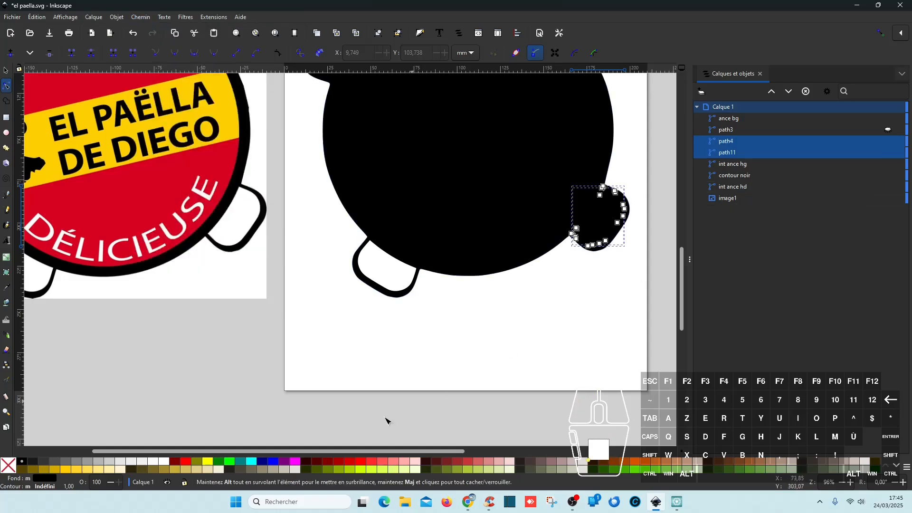
left_click(163, 462)
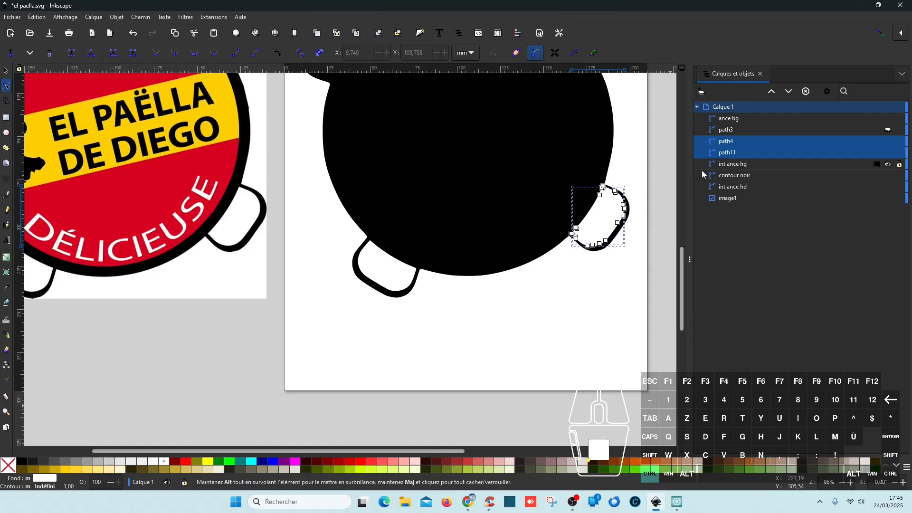
- Compare the lower-right handle subpaths path4 and path11, and delete the larger one, path4
scroll(638, 210, "up", 5, "ctrl")
left_click(737, 145)
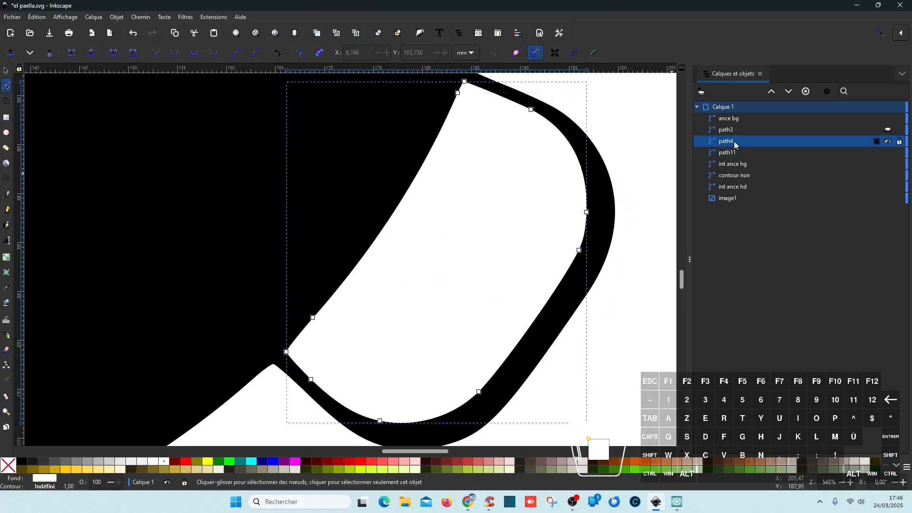
left_click(732, 155)
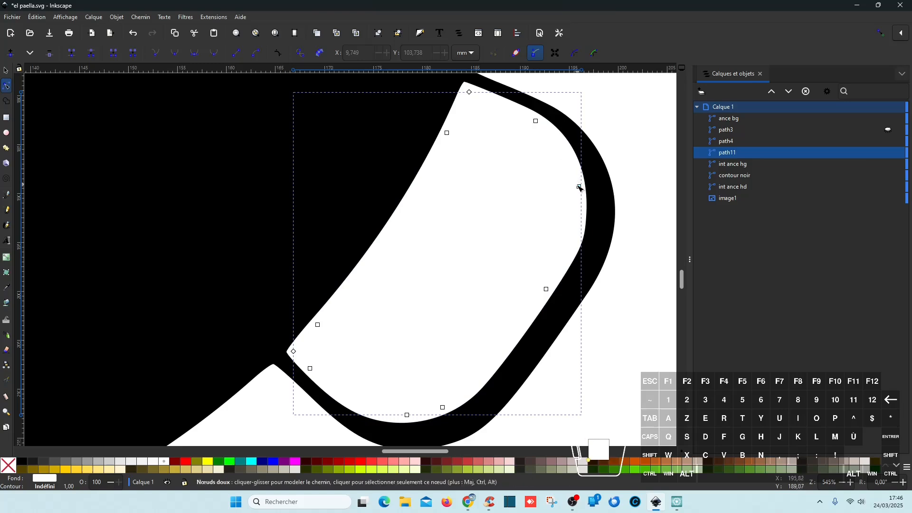
left_click(747, 144)
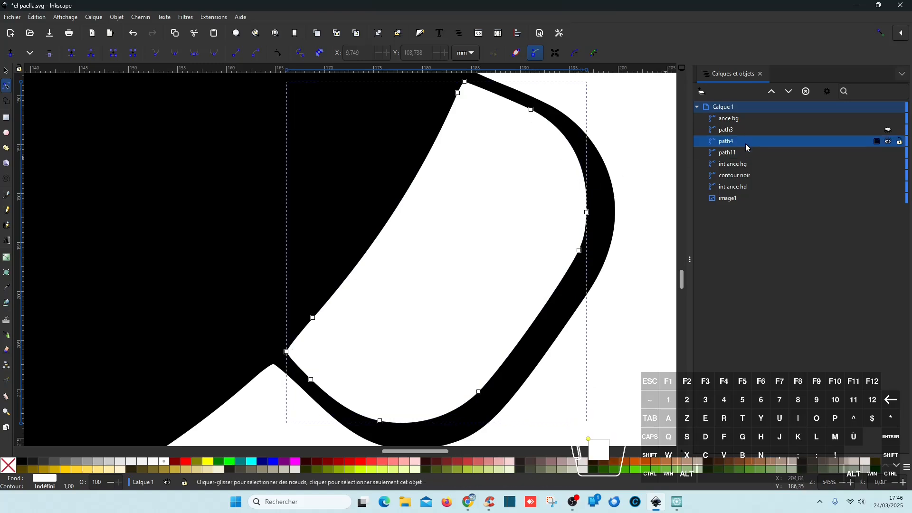
key("Delete")
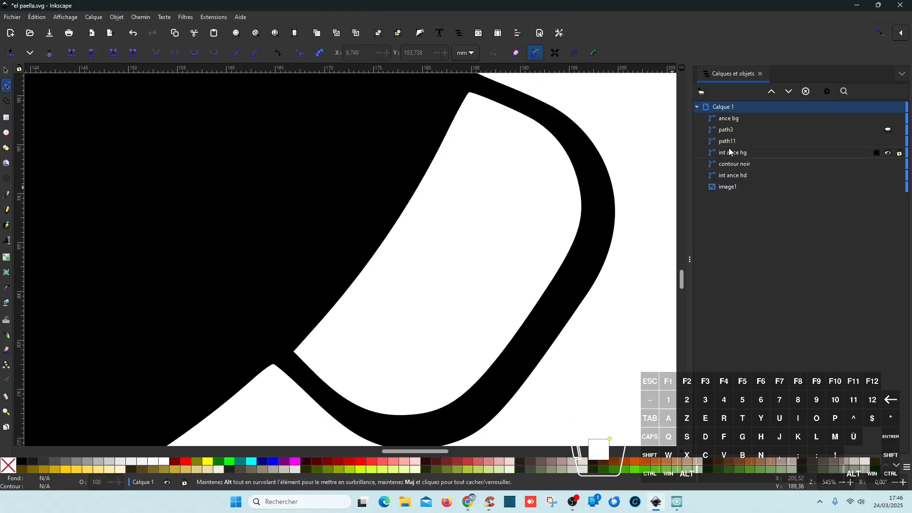
- Rename the remaining white lower-right handle path, path11, as "ance bd"
left_click(732, 130)
left_click(736, 141)
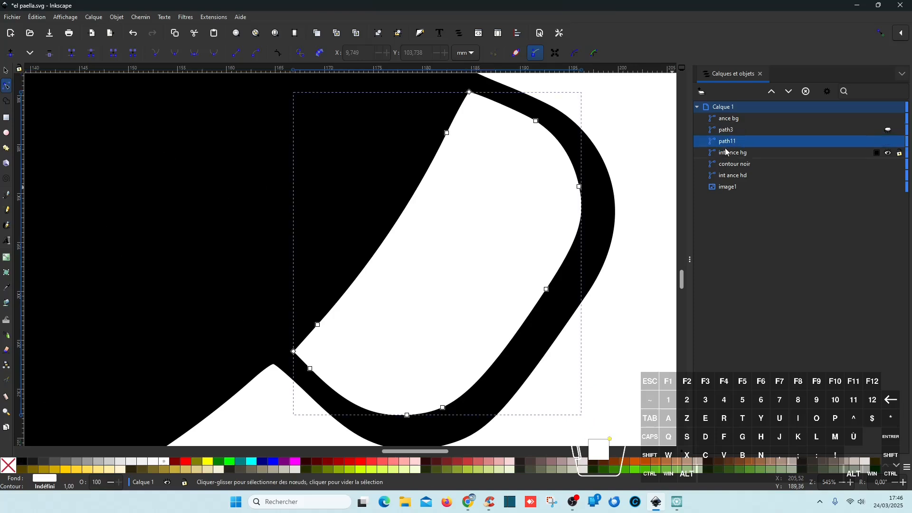
double_click(742, 142)
type("ance bd")
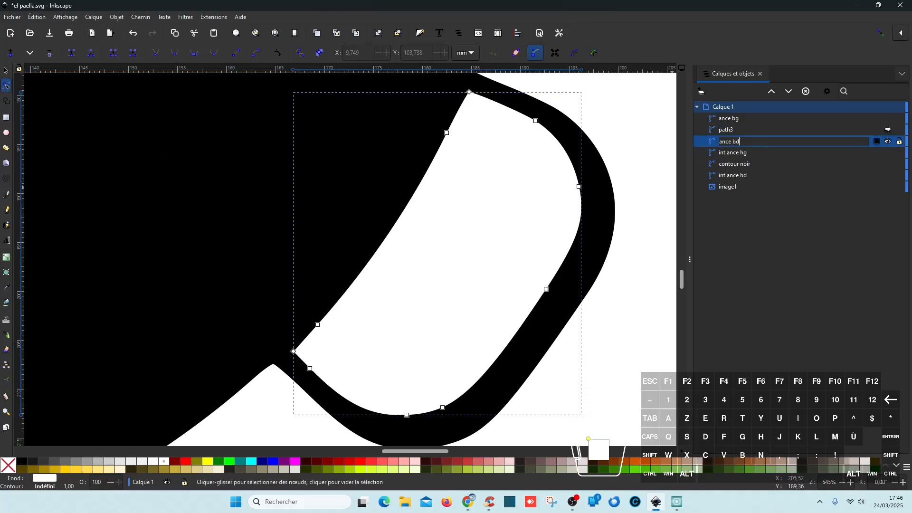
key("Return")
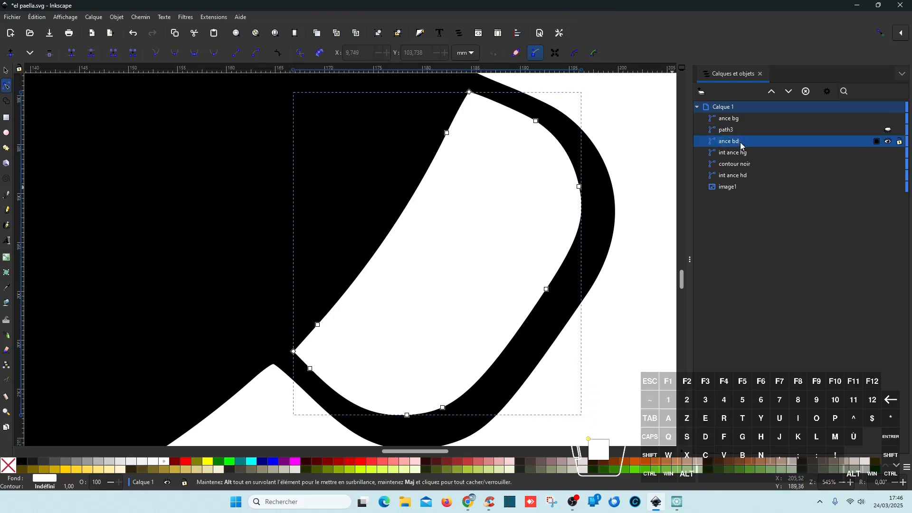
- Break apart the upper-right handle path "int ance hd" into its separate subpaths
scroll(534, 270, "down", 4)
scroll(527, 269, "up", 6)
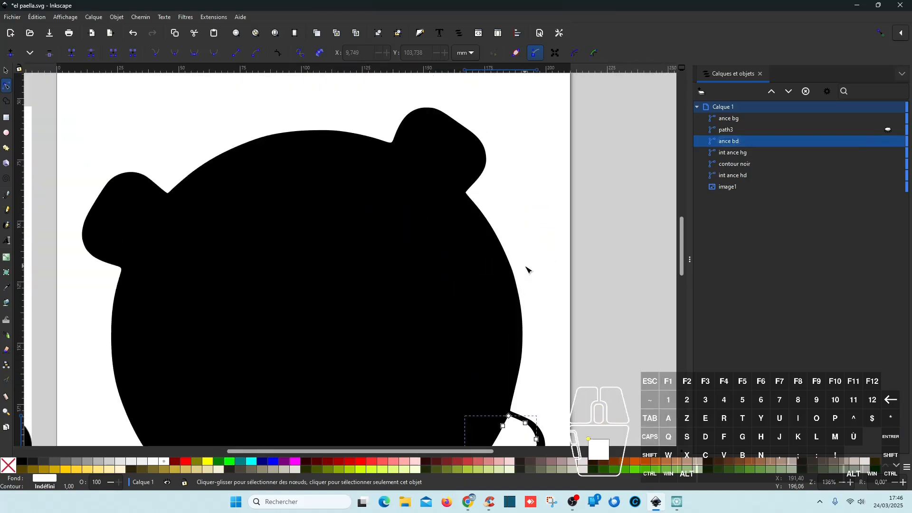
left_click(737, 175)
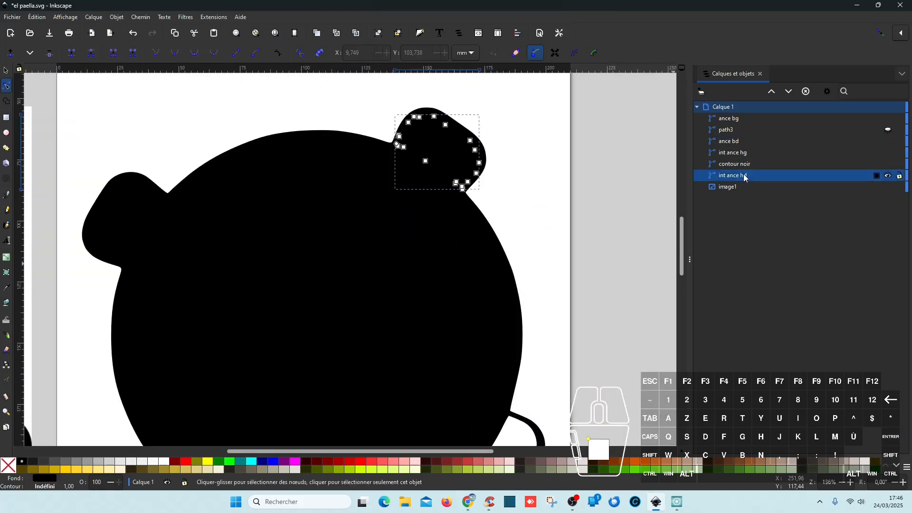
left_click(134, 19)
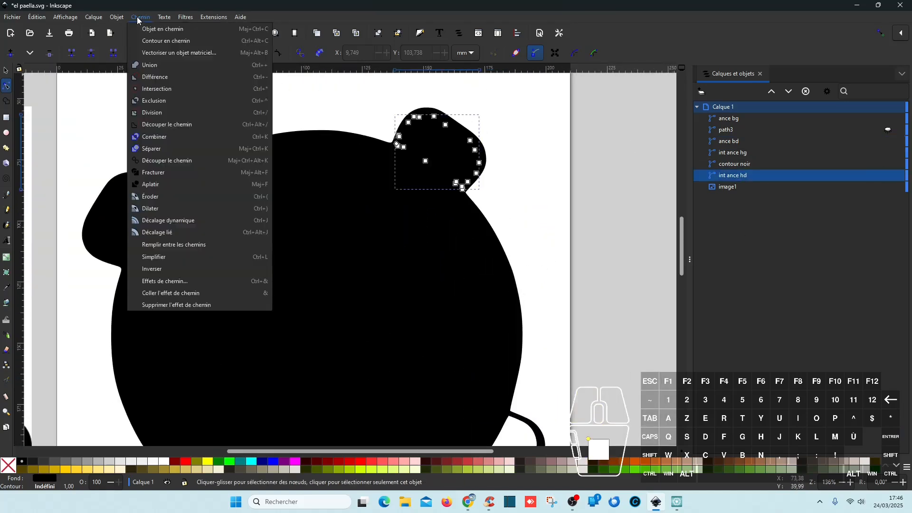
left_click(167, 149)
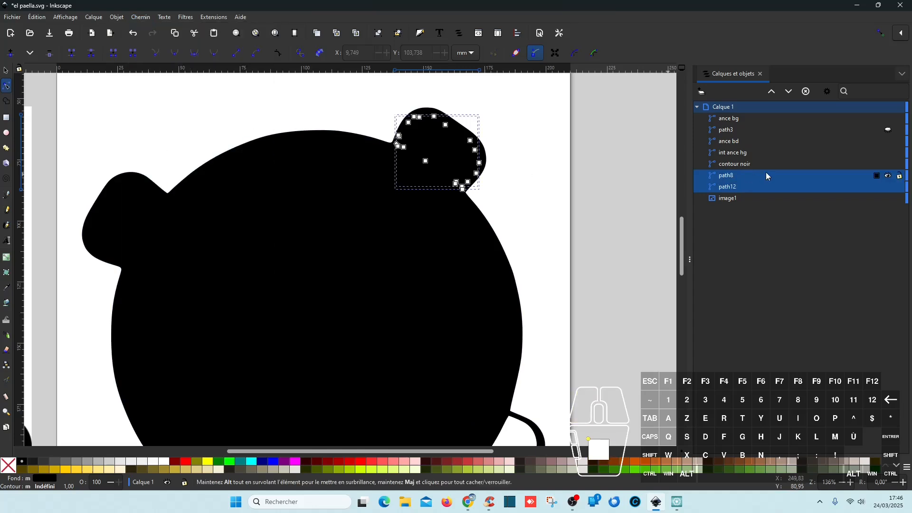
- Compare the upper-right handle subpaths path8 and path12, and delete the larger one, path8
left_click(737, 177)
left_click(736, 187)
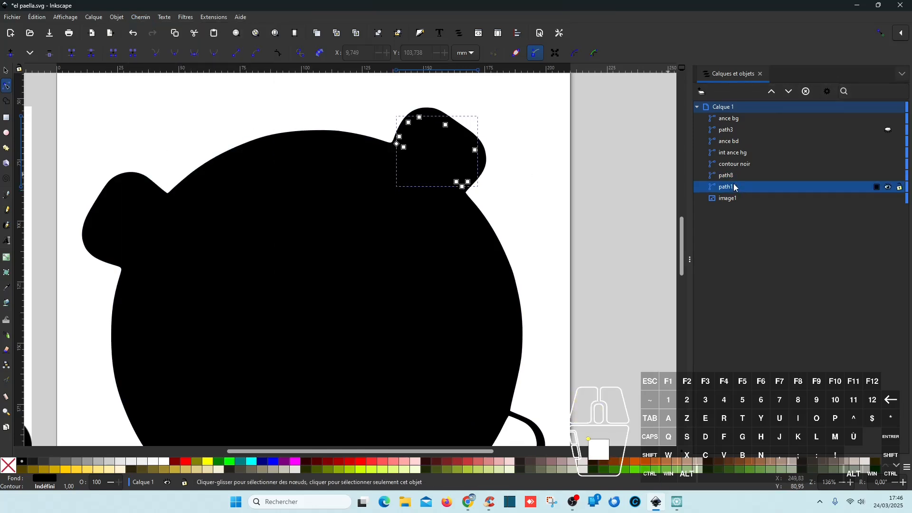
scroll(475, 135, "up", 3)
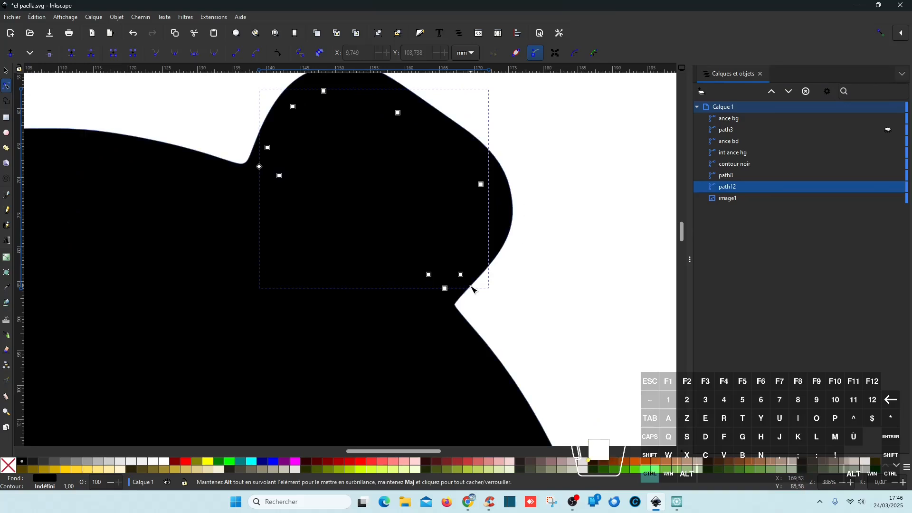
scroll(472, 290, "up", 3)
left_click(733, 177)
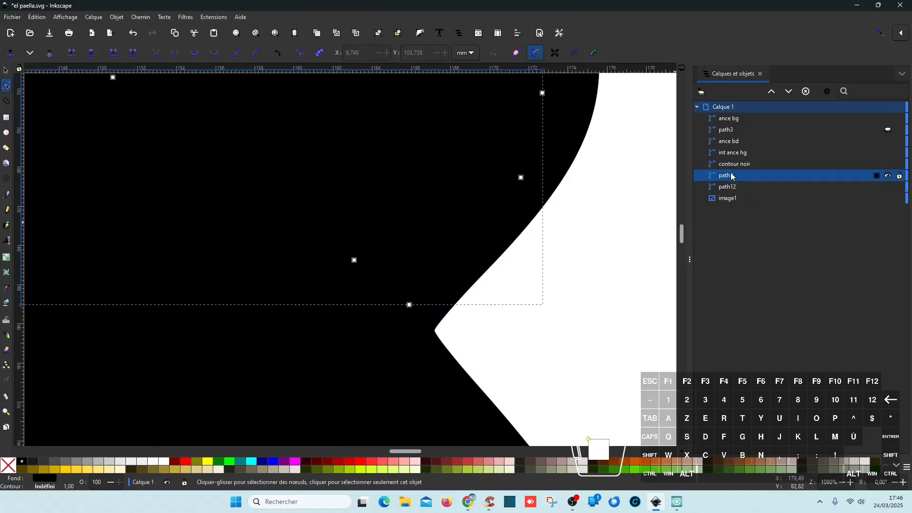
left_click(734, 187)
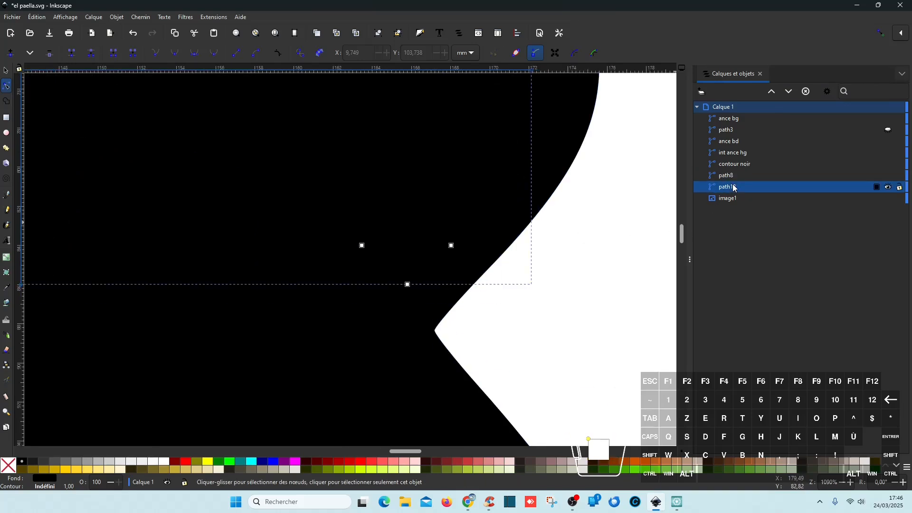
left_click(733, 176)
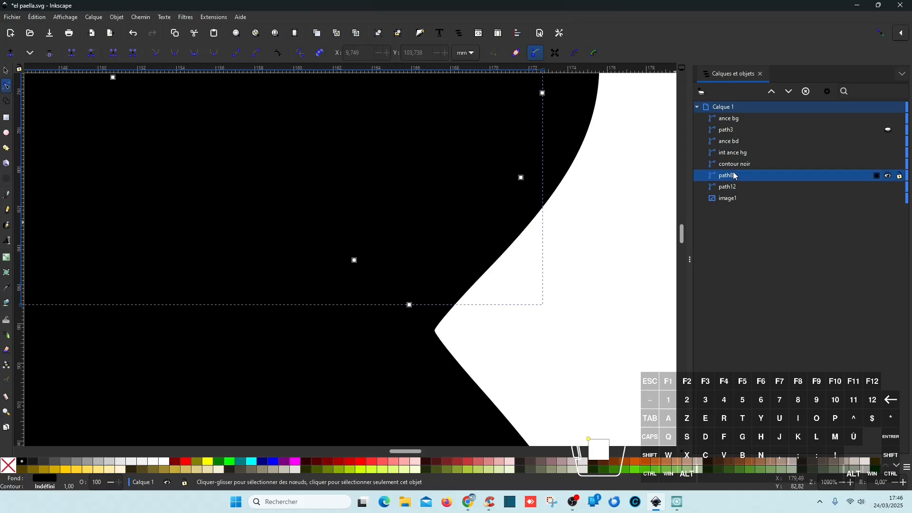
key("Delete")
- Fill the upper-right handle path, path12, with white and lower "contour noir" beneath it in the stacking order
left_click(743, 176)
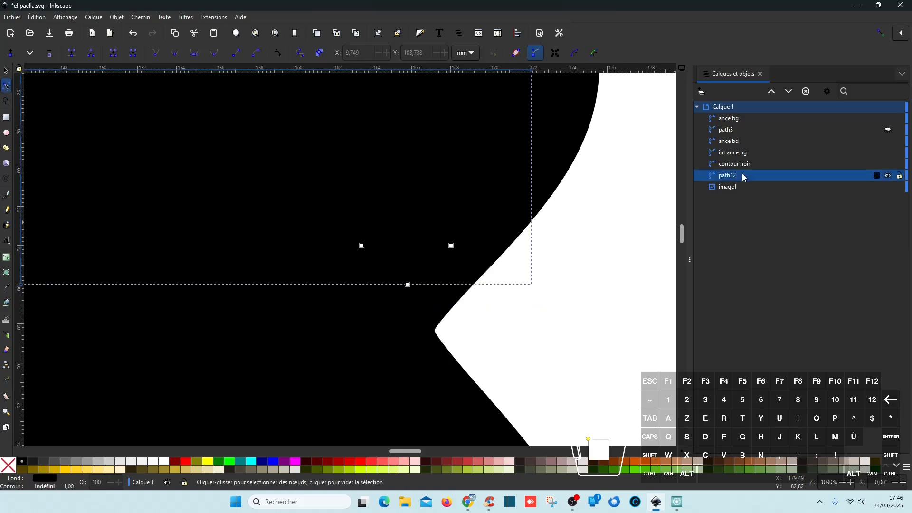
left_click(164, 464)
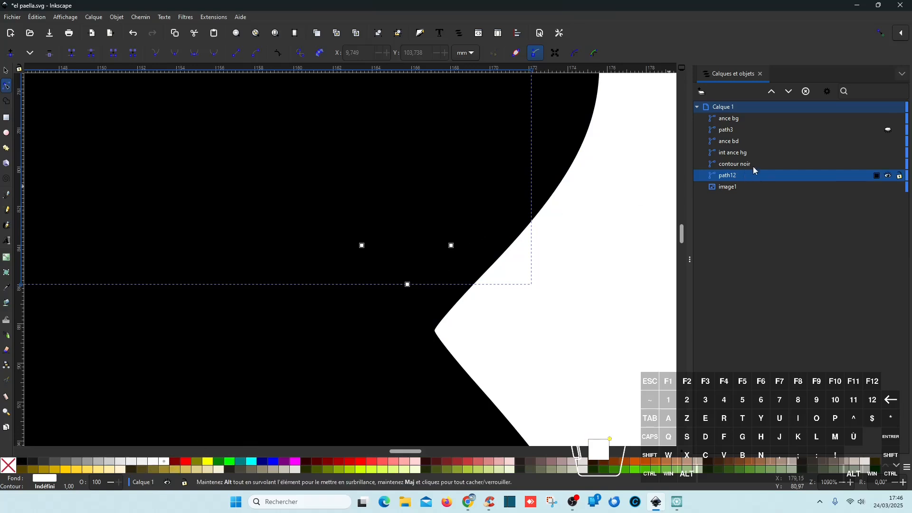
left_click(740, 166)
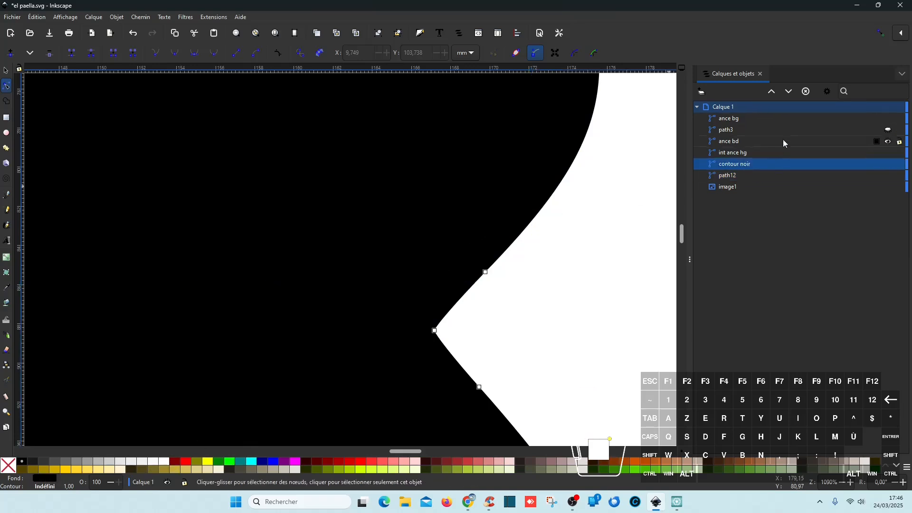
left_click(790, 92)
- Rename the white upper-right handle path, path12, as "ance hd"
left_click(752, 167)
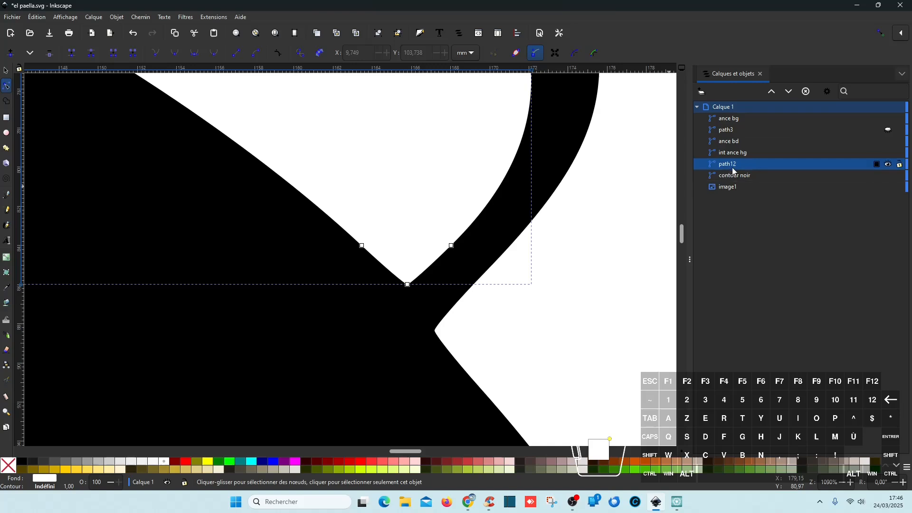
double_click(734, 170)
type("ance hd")
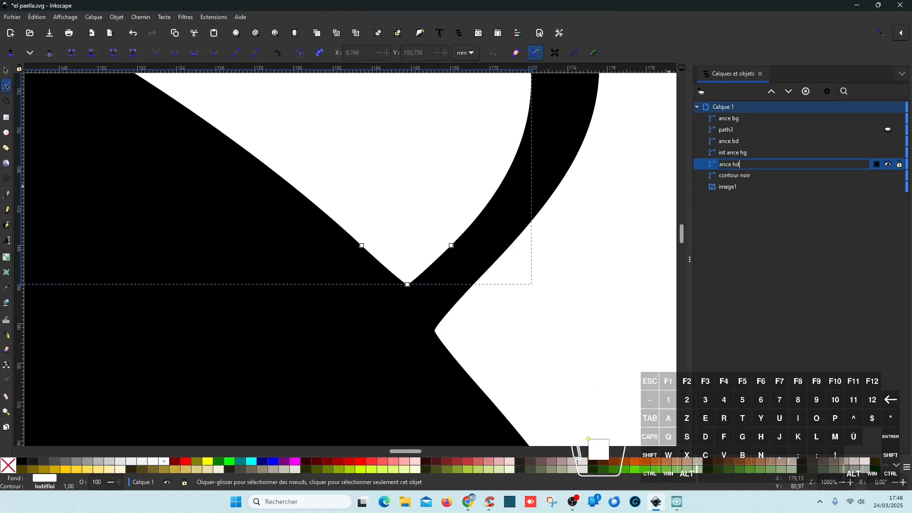
key("Return")
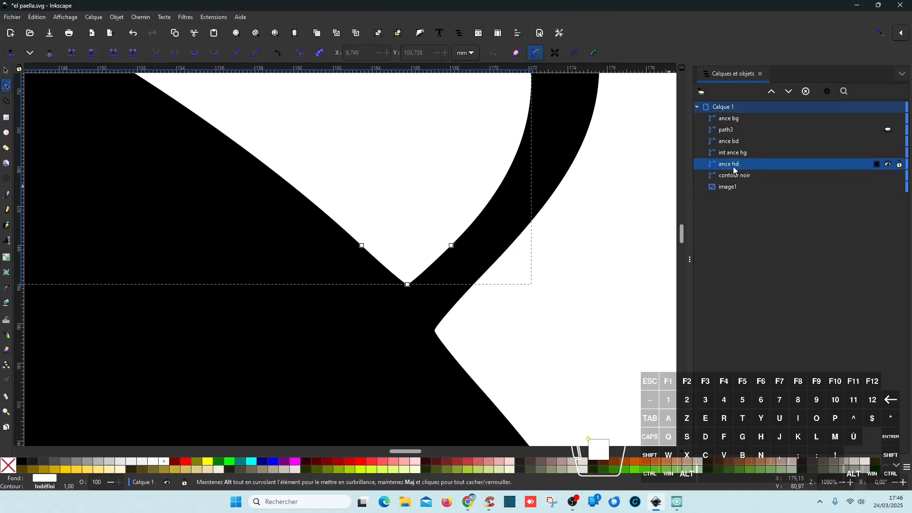
- Break apart the upper-left handle path "int ance hg" into its separate subpaths
scroll(593, 265, "down", 3, "ctrl")
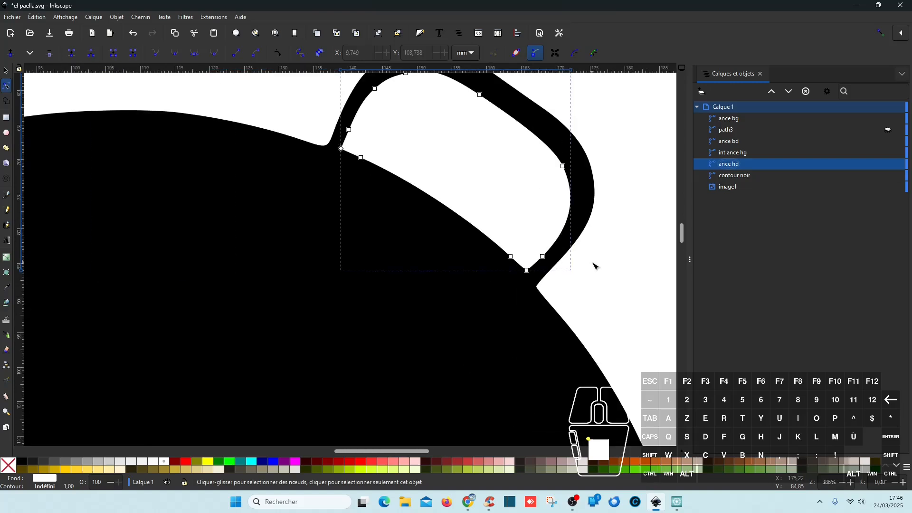
scroll(594, 266, "left", 10)
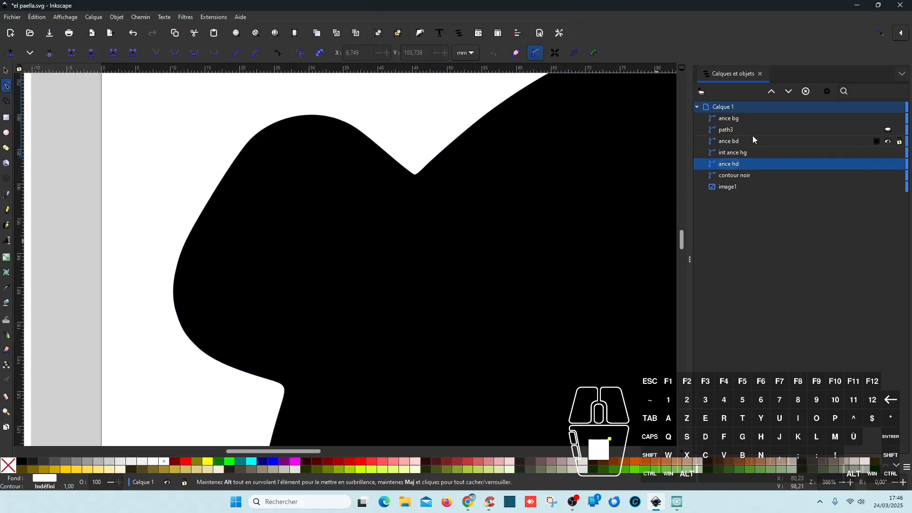
left_click(743, 155)
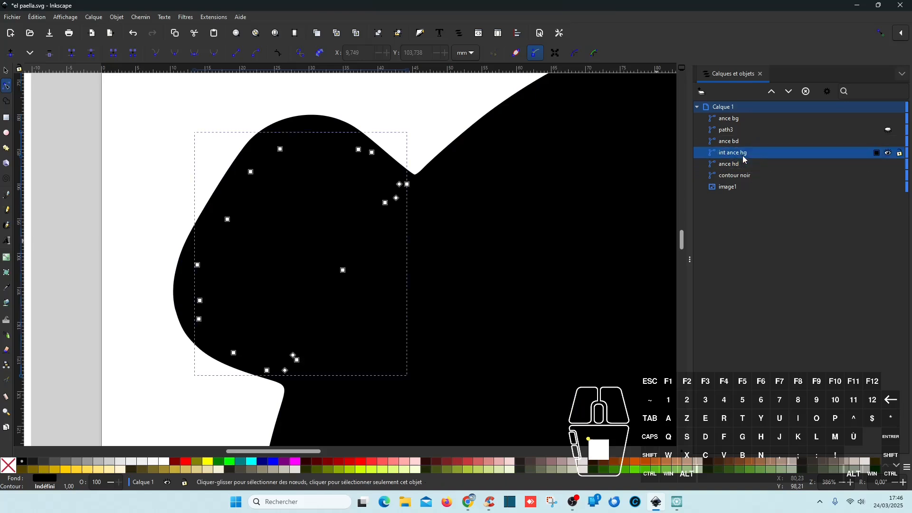
left_click(140, 18)
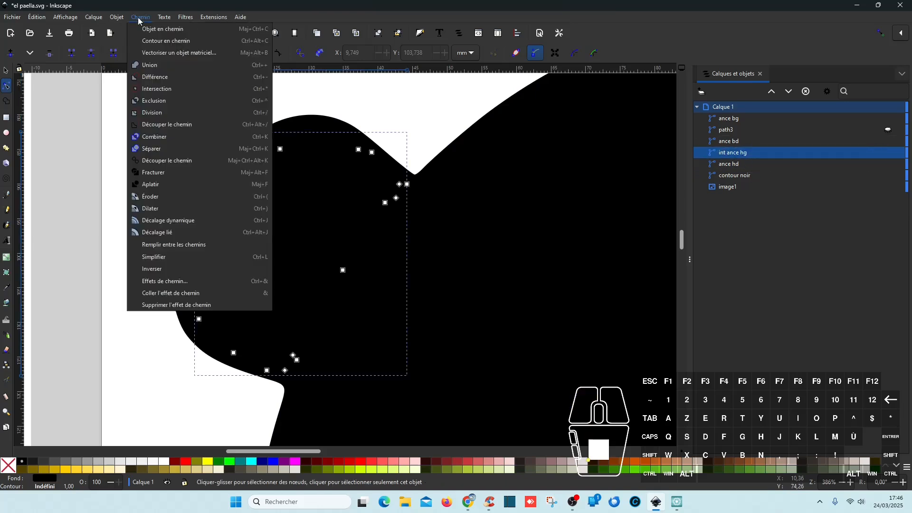
left_click(171, 151)
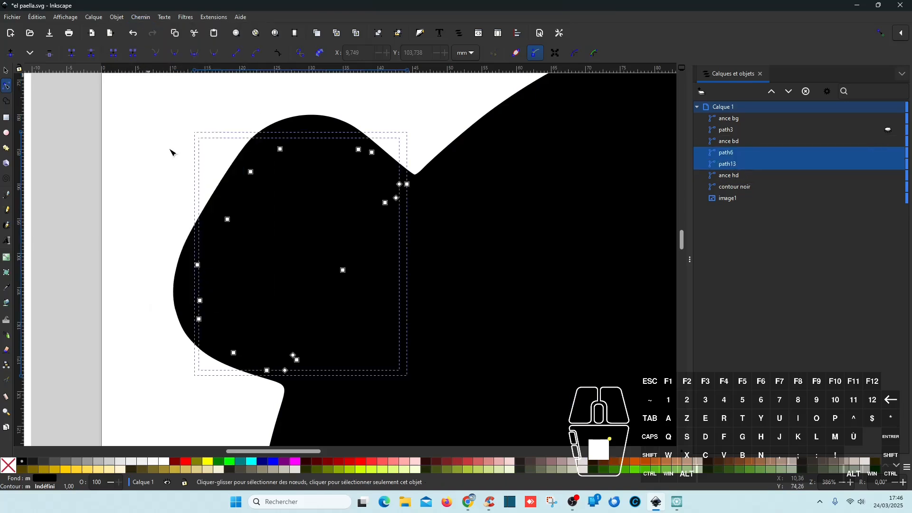
- Compare the upper-left handle subpaths path6 and path13, and delete the larger one, path6
left_click(729, 163, "ctrl")
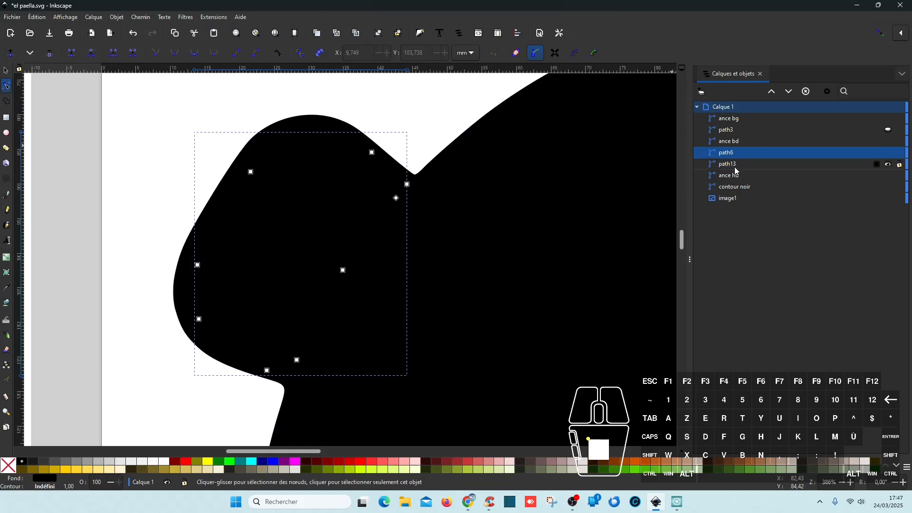
left_click(736, 166)
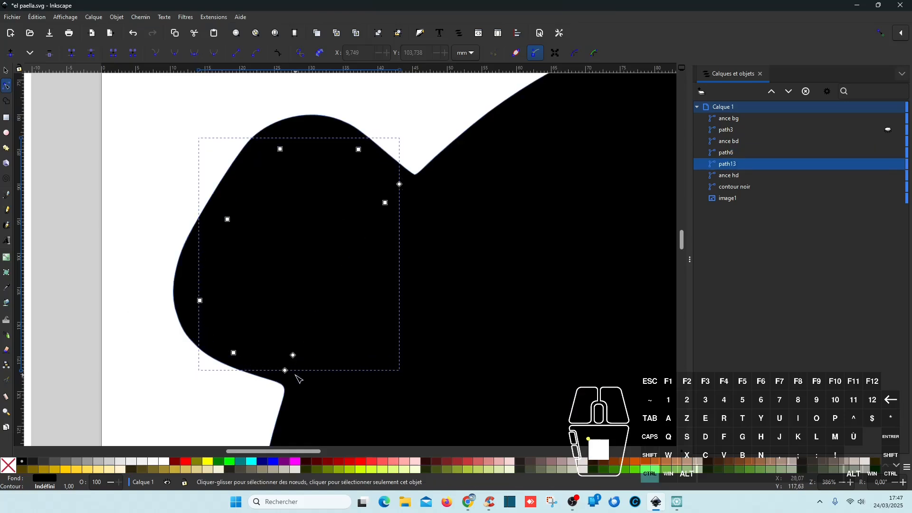
scroll(297, 377, "up", 4)
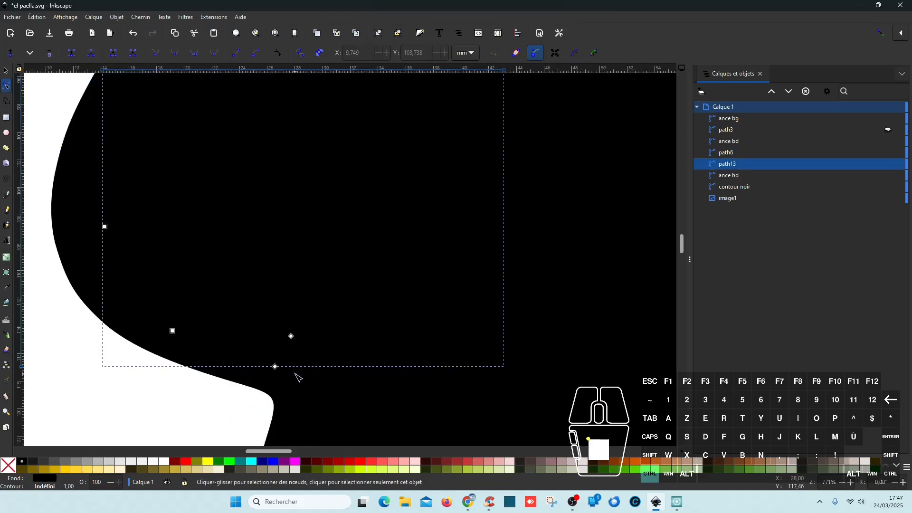
left_click(733, 154)
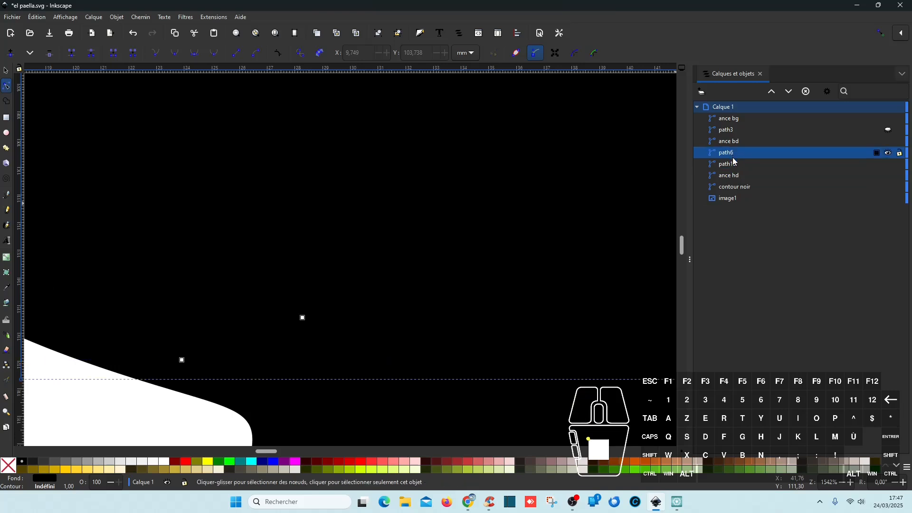
left_click(736, 165)
left_click(735, 154)
key("Delete")
- Fill the remaining upper-left handle path, path13, with white and rename it "ance hg"
left_click(736, 154)
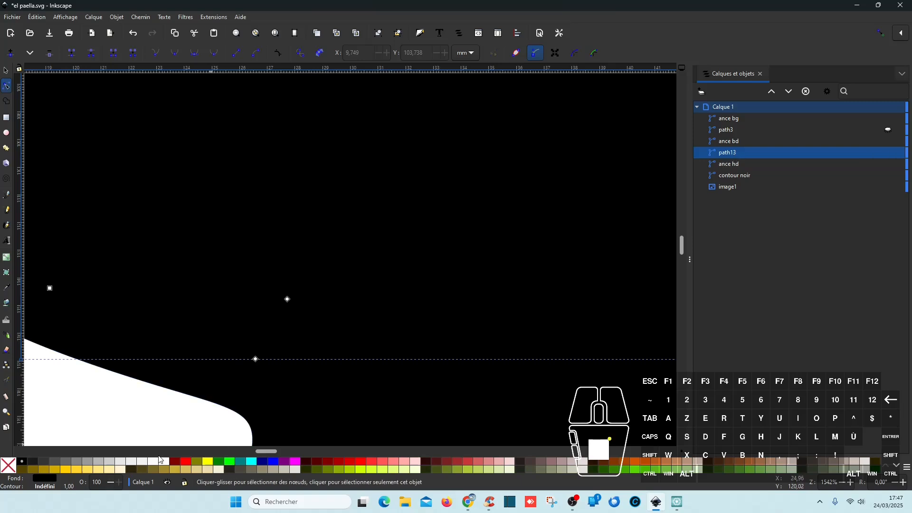
left_click(161, 461)
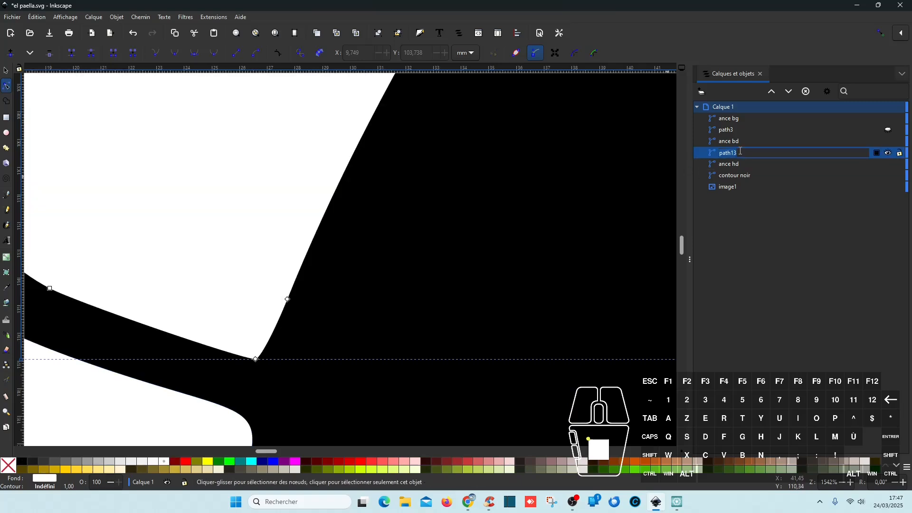
type("ance hg")
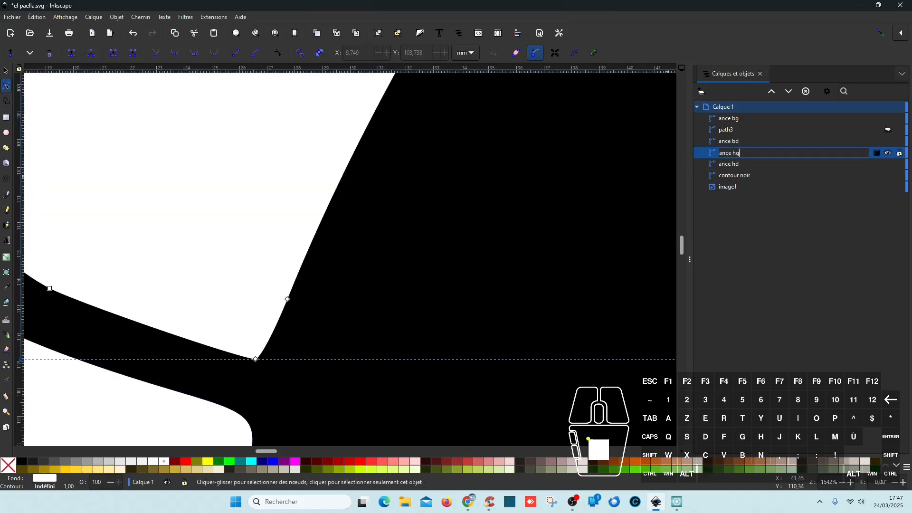
key("Return")
- Save the document and deselect the upper-left handle path
key("ctrl+s")
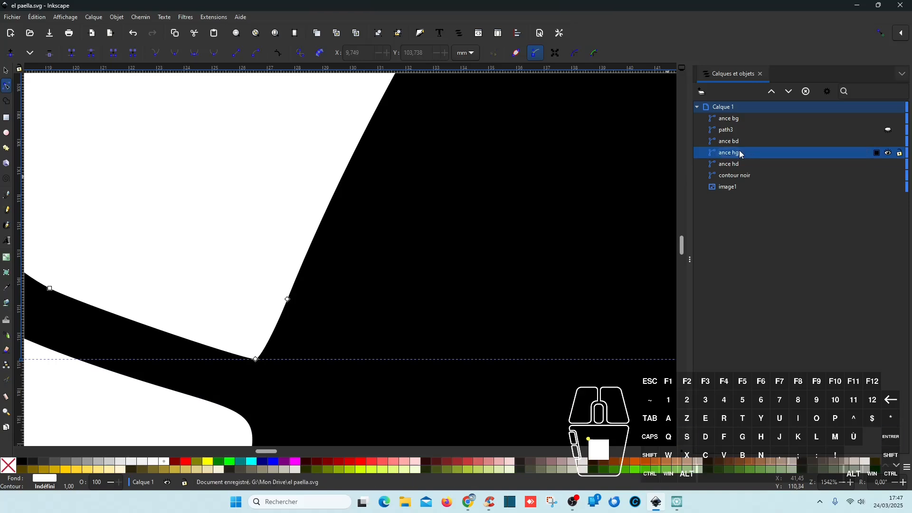
scroll(530, 179, "down", 8, "ctrl")
scroll(532, 180, "down", 1, "ctrl")
scroll(533, 182, "down", 10, "shift")
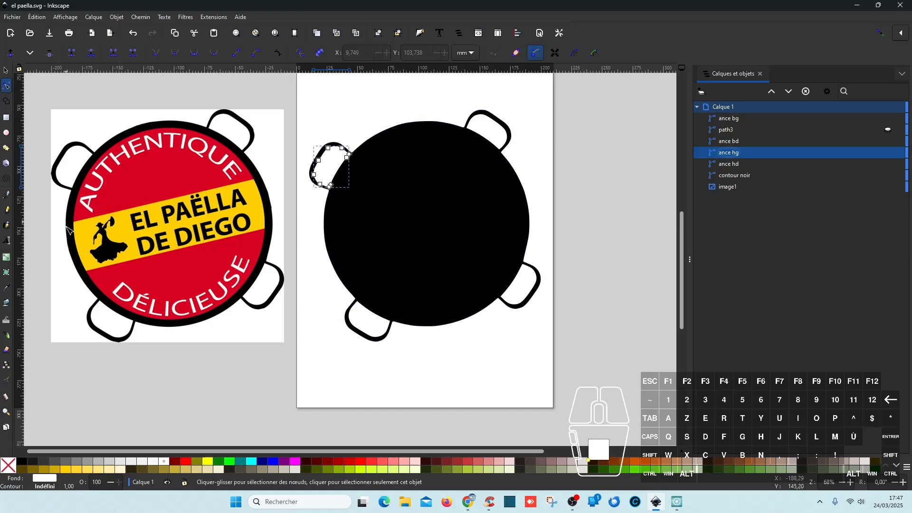
left_click(607, 204)
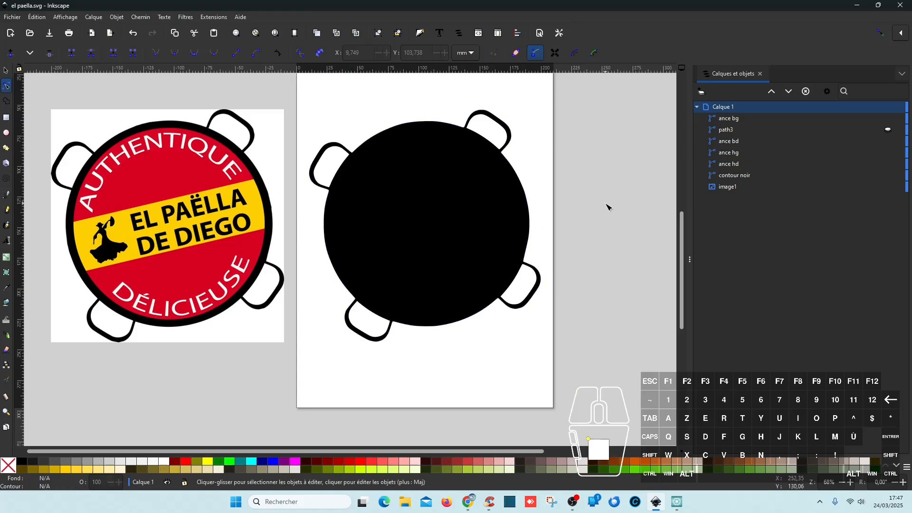
- Group the four white handle paths "ance bg", "ance bd", "ance hg" and "ance hd"
left_click(743, 118)
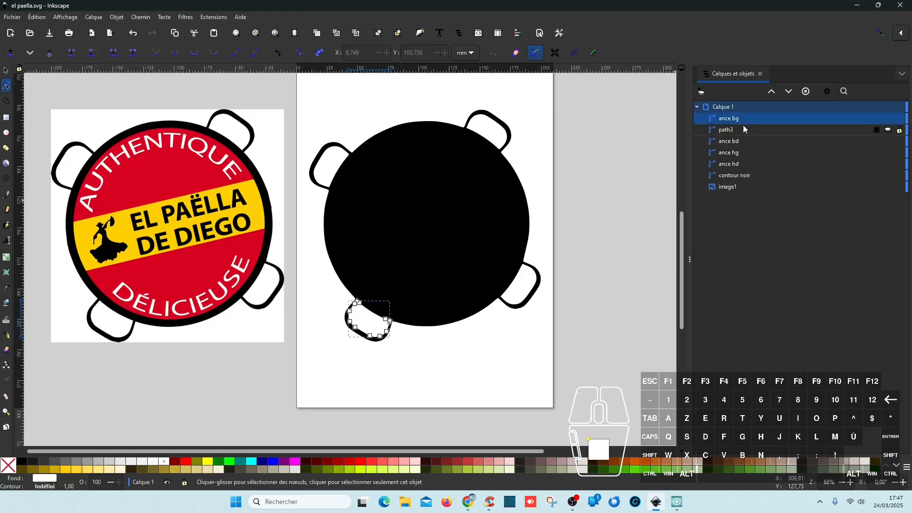
left_click(740, 141, "ctrl")
left_click(739, 152, "ctrl")
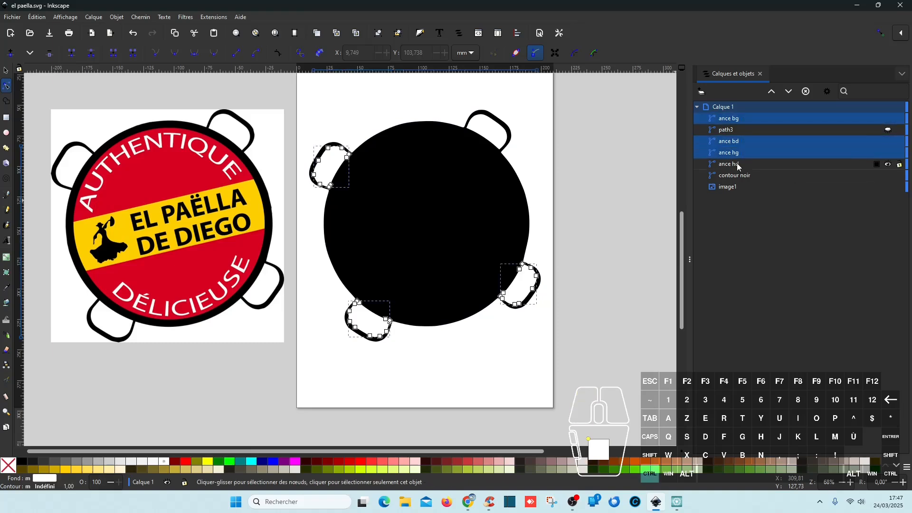
left_click(737, 163, "ctrl")
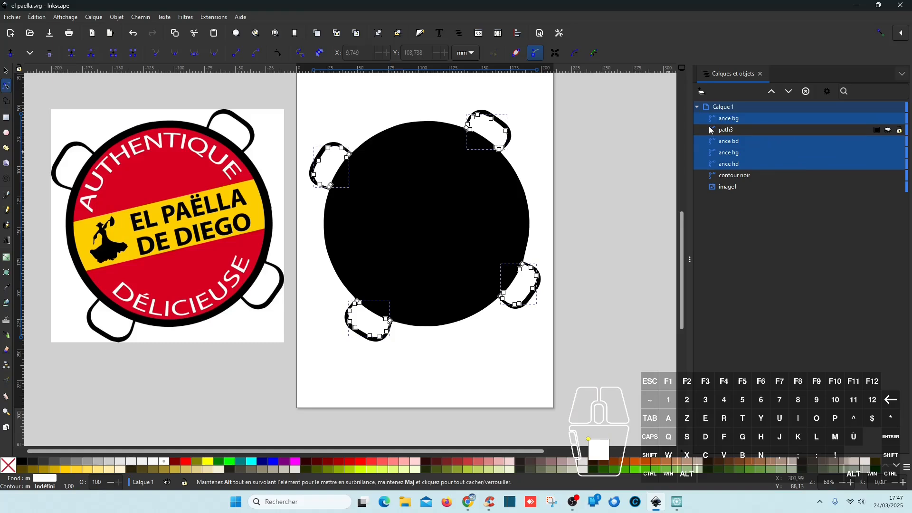
key("ctrl")
key("ctrl+g")
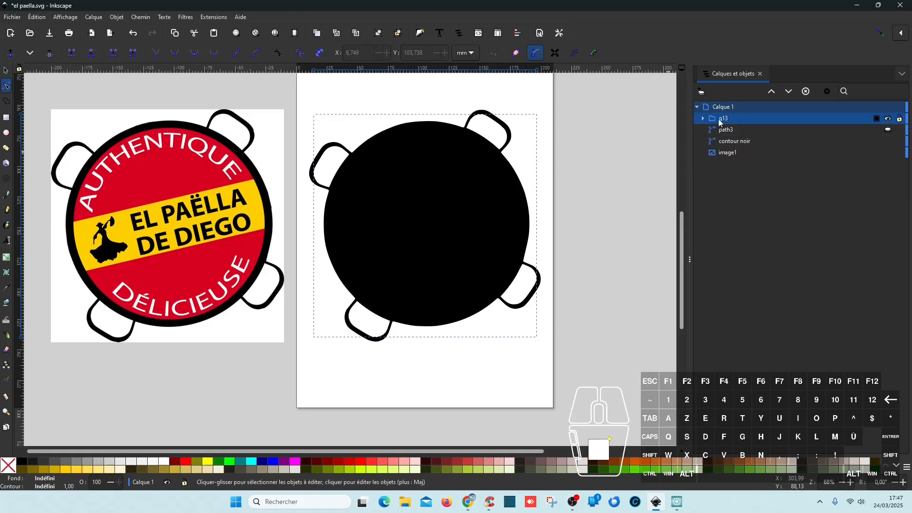
- Rename the group of four white handle paths as "ance blanc"
double_click(723, 119)
type("an")
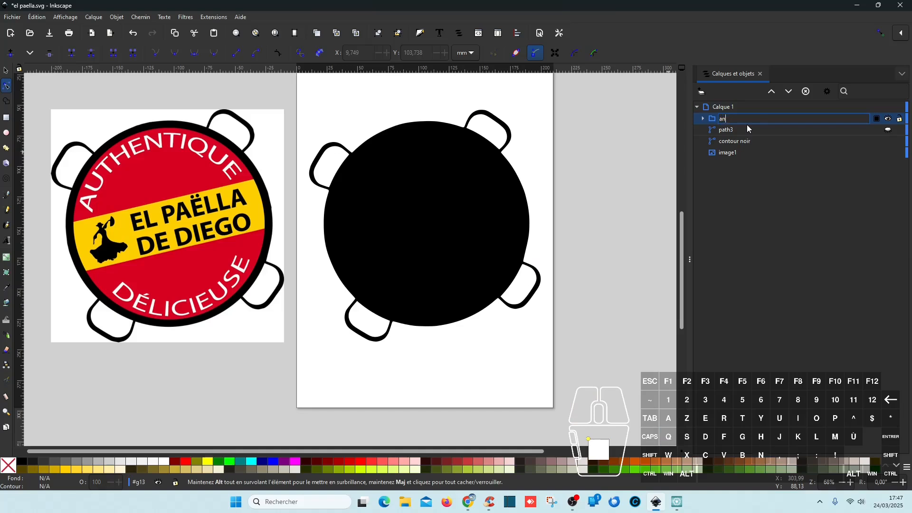
type("ce blanc")
key("Return")
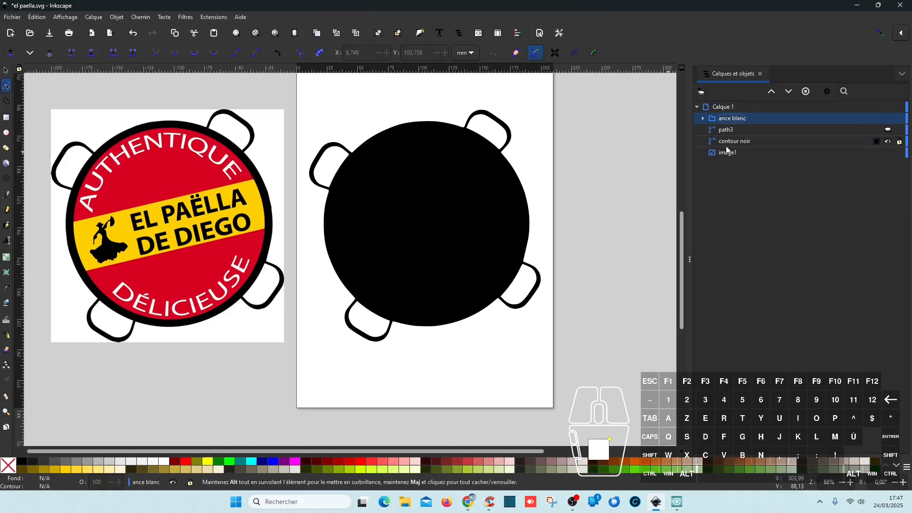
- Hide the "ance blanc" group and the "contour noir" path, and make path3 visible on its own
left_click(734, 142)
left_click(727, 130)
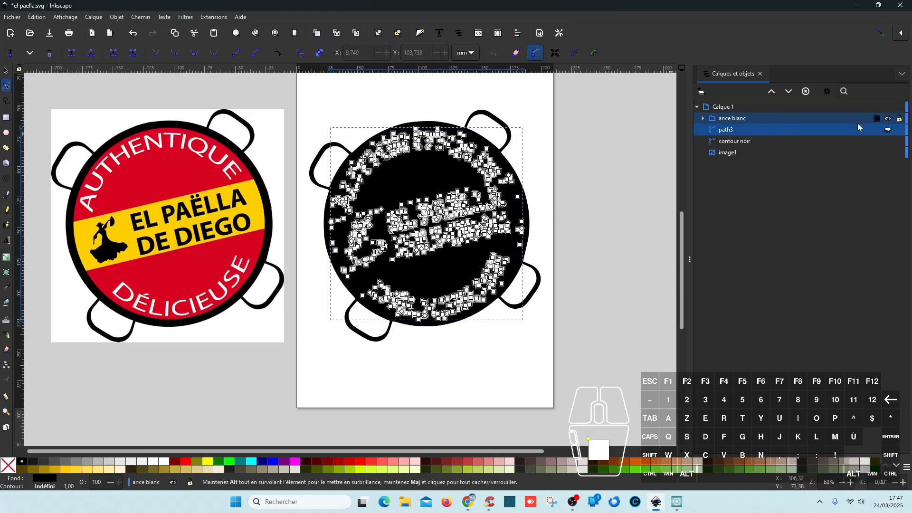
left_click(889, 120)
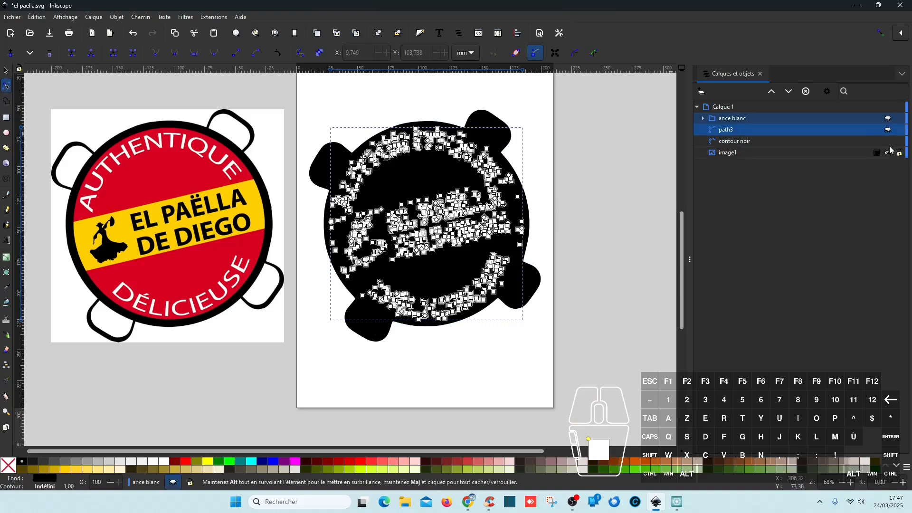
left_click(889, 132)
left_click(520, 326)
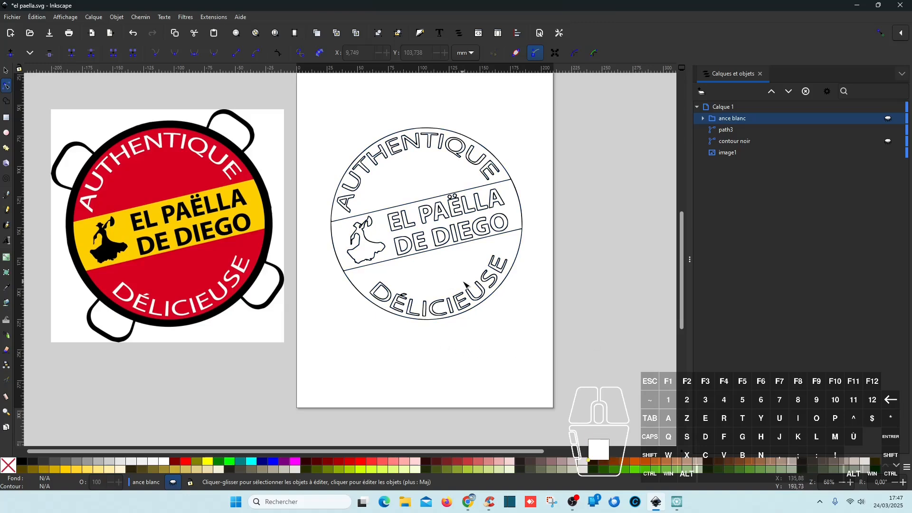
- Examine the double outlines and nodes of the DÉLICIEUSE lettering in path3 up close
scroll(412, 300, "up", 6)
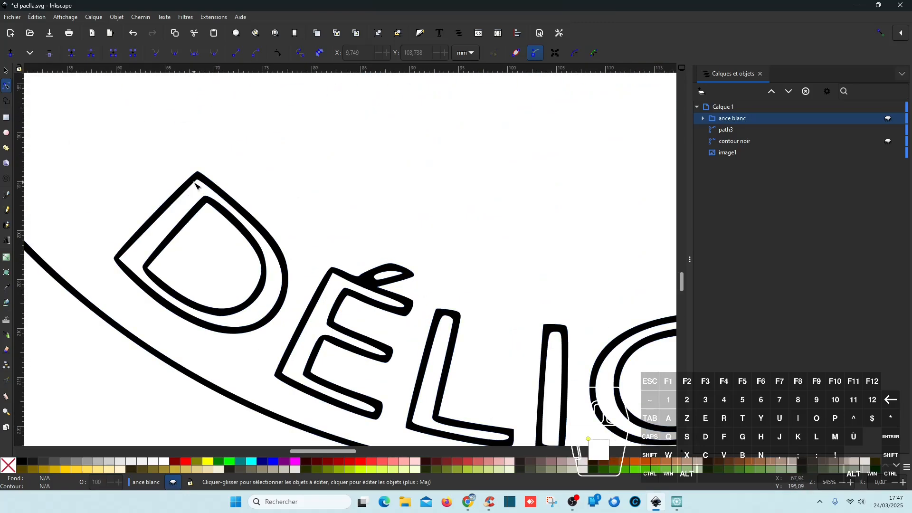
left_click(196, 184)
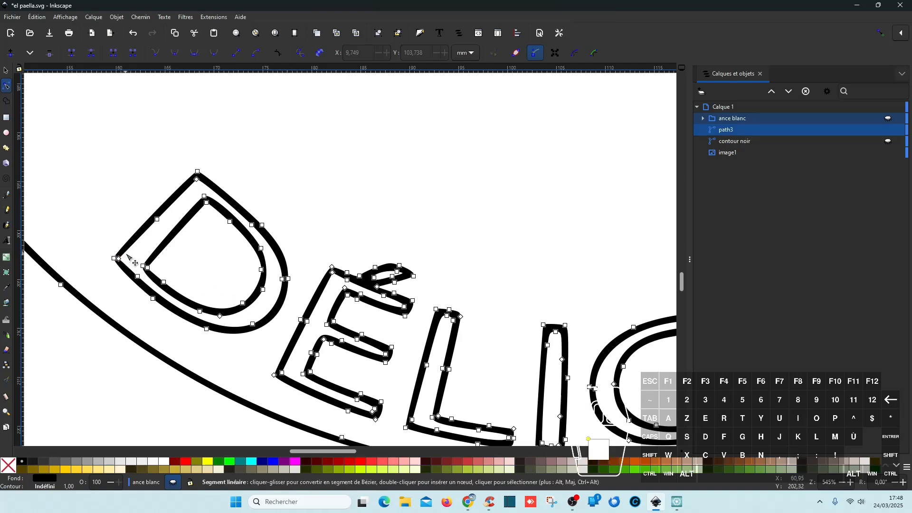
scroll(135, 263, "up", 3)
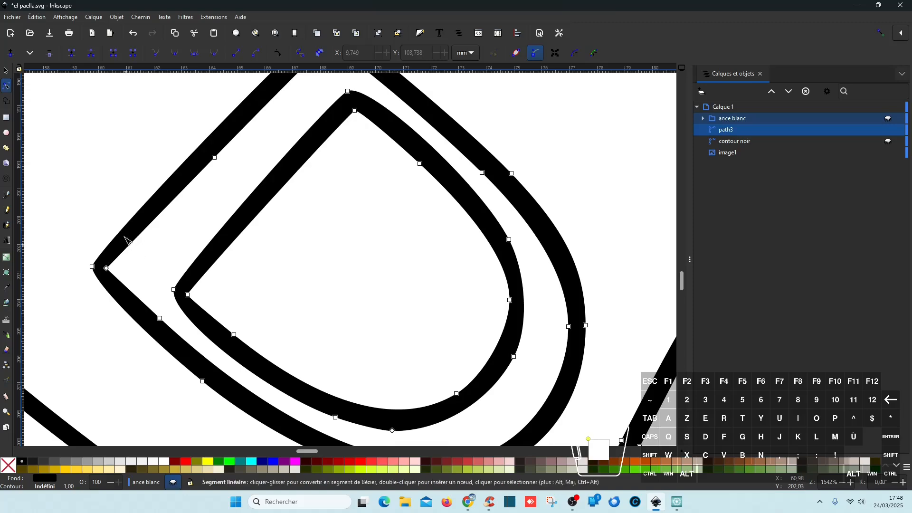
scroll(302, 297, "down", 7)
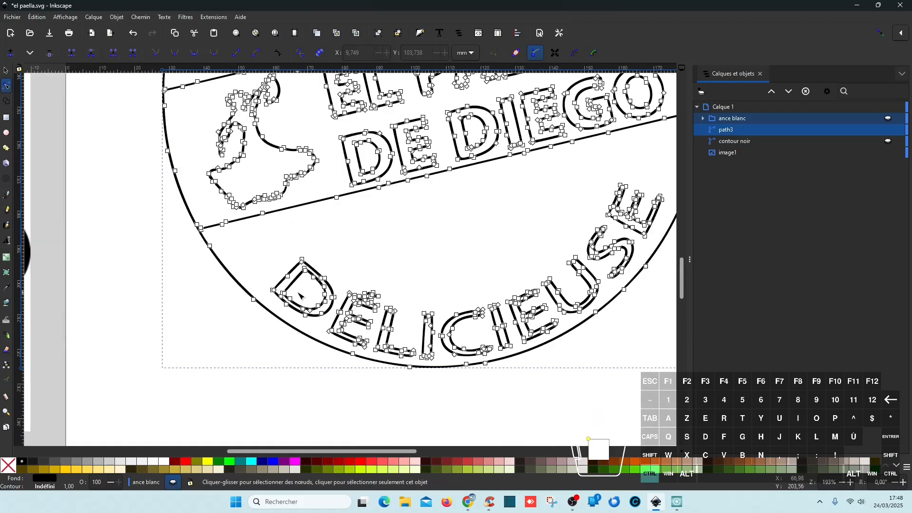
scroll(450, 243, "down", 1)
left_click(621, 264)
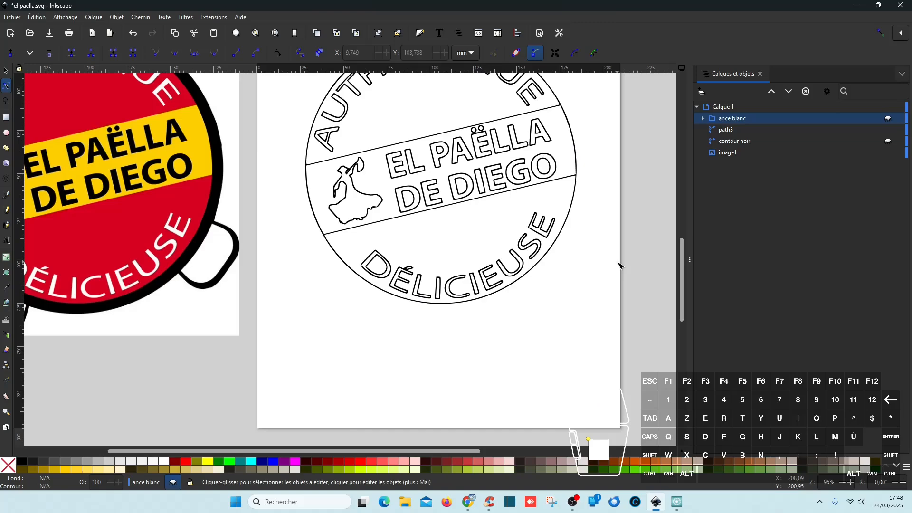
scroll(619, 265, "up", 2)
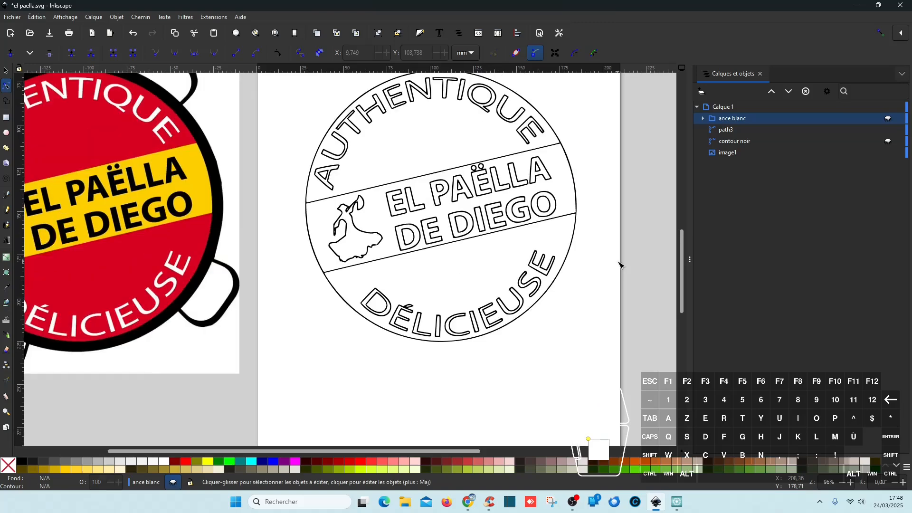
- Try to divide path3 into separate objects with the Split Path operation (Découper le chemin)
left_click(735, 129)
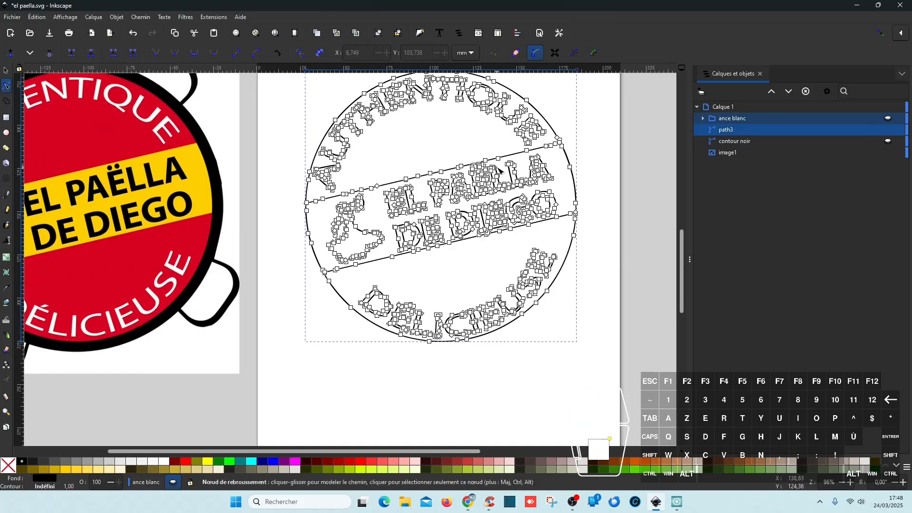
left_click(141, 18)
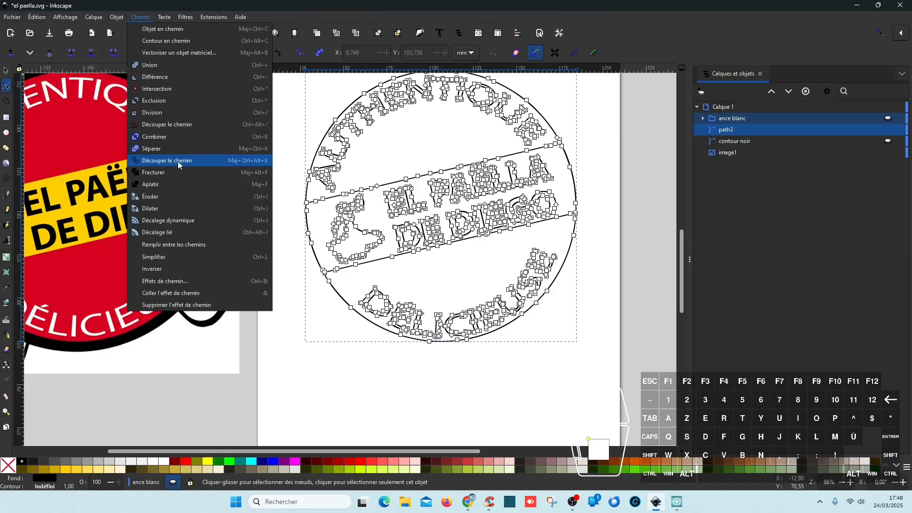
left_click(178, 161)
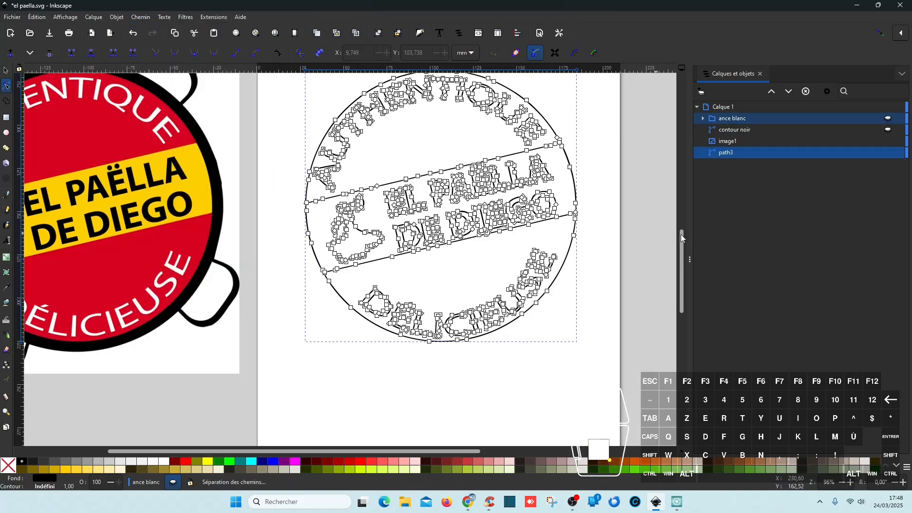
left_click(625, 246)
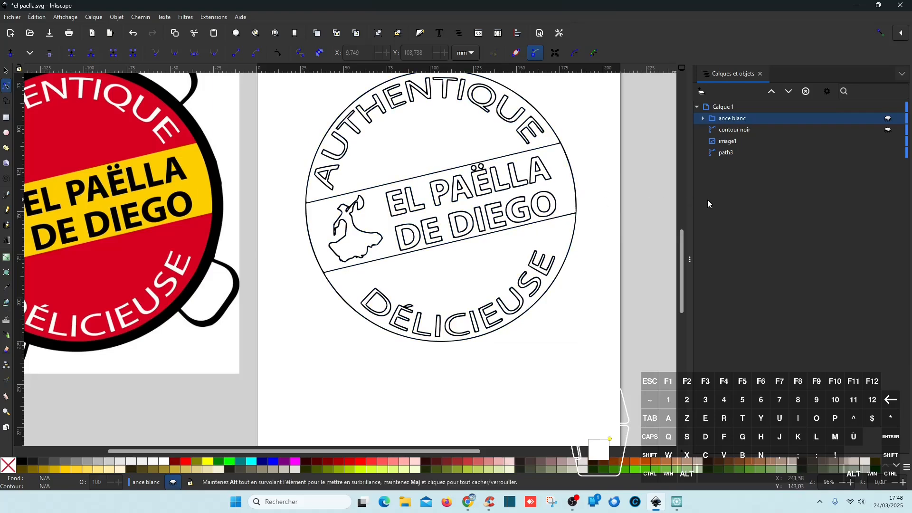
left_click(737, 153)
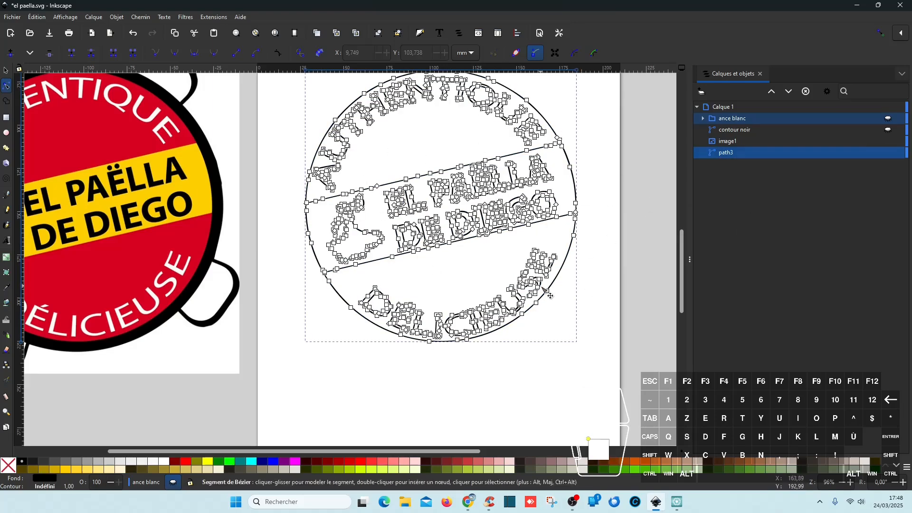
left_click(589, 204)
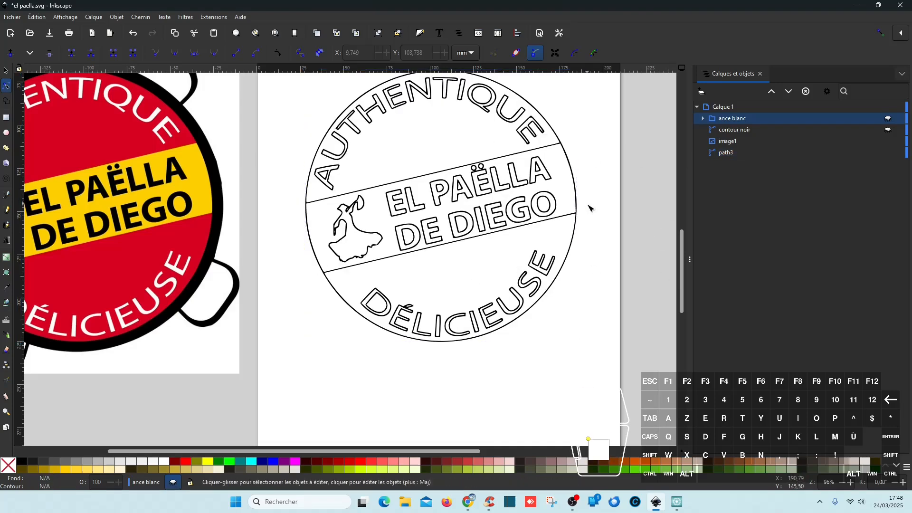
- Break path3 apart into its individual subpaths with Séparer and deselect them
left_click(738, 156)
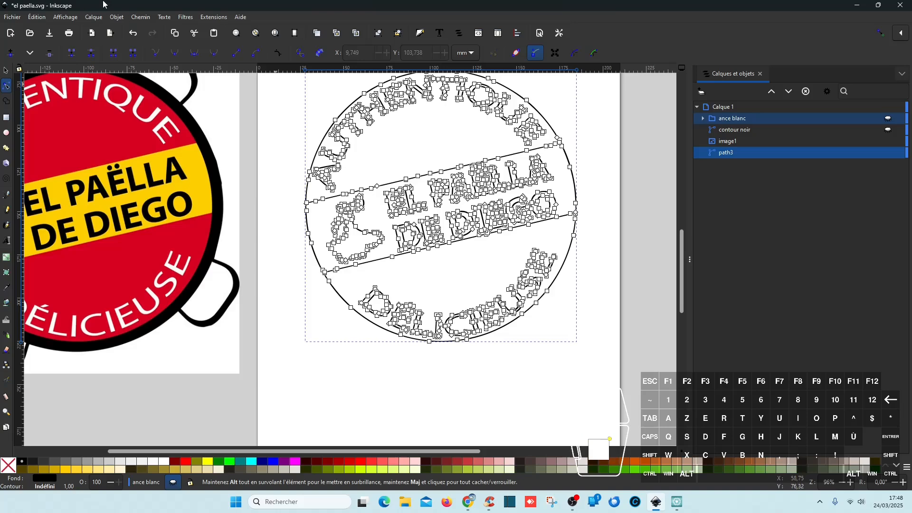
left_click(141, 18)
left_click(152, 149)
left_click(617, 149)
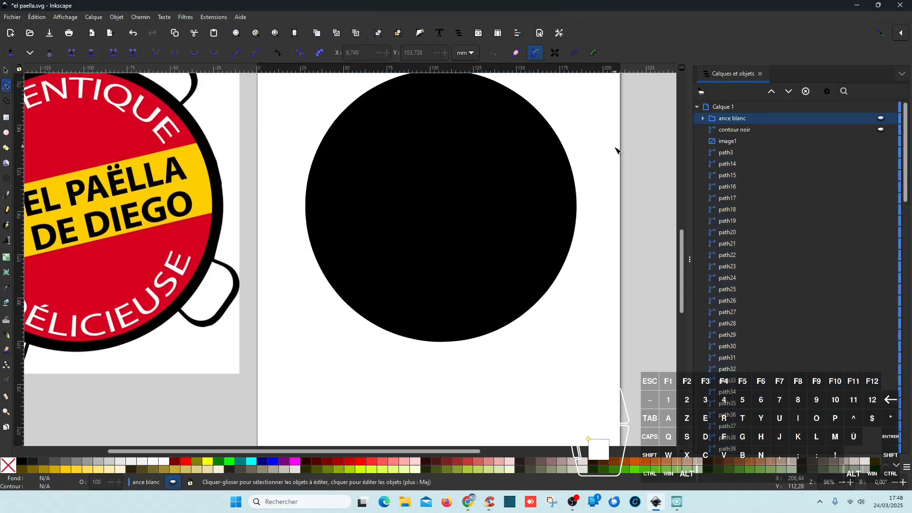
- Compare the full disc path3 with path14, check path3 by toggling its visibility, and delete path3
left_click(745, 153)
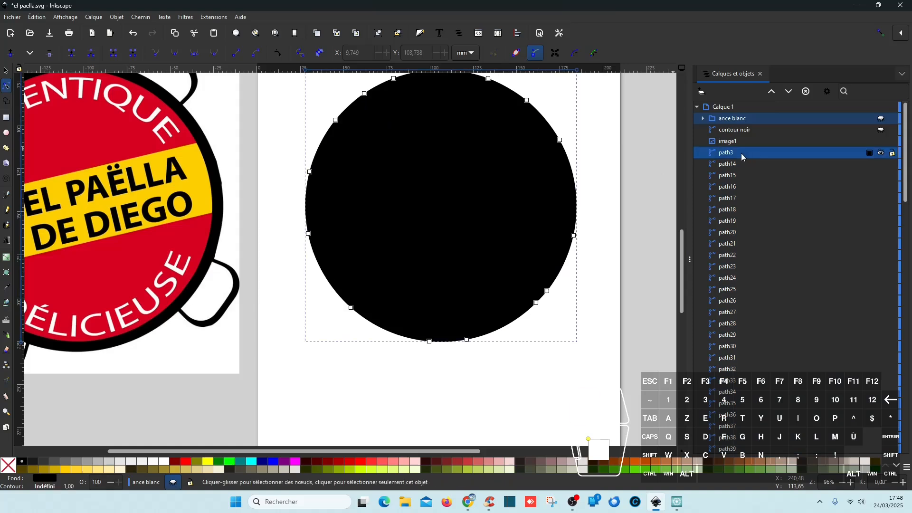
left_click(742, 165)
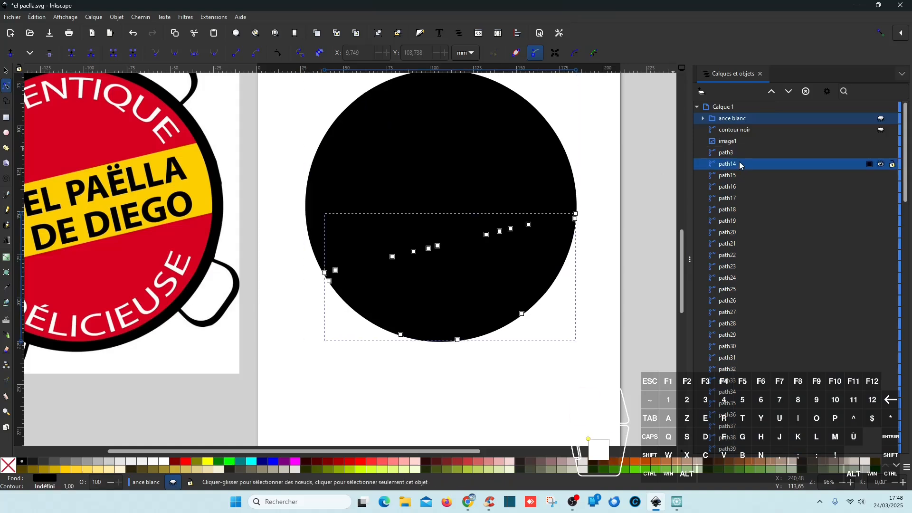
left_click(741, 154)
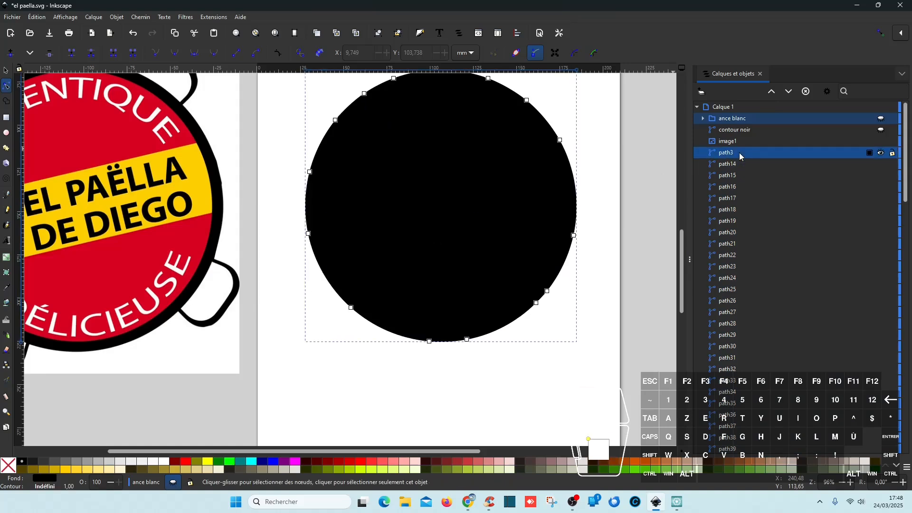
left_click(882, 155)
left_click(882, 154)
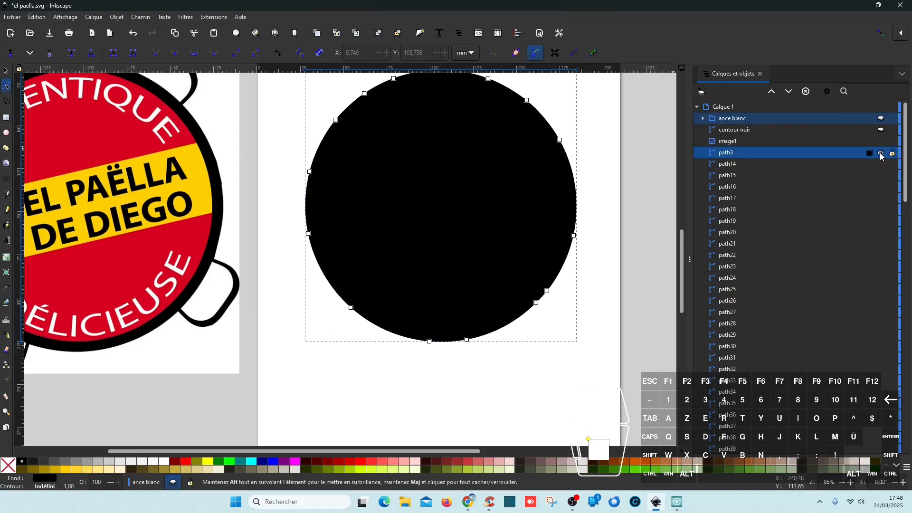
left_click(882, 154)
left_click(882, 154)
left_click(882, 154)
left_click(882, 154)
left_click(882, 154)
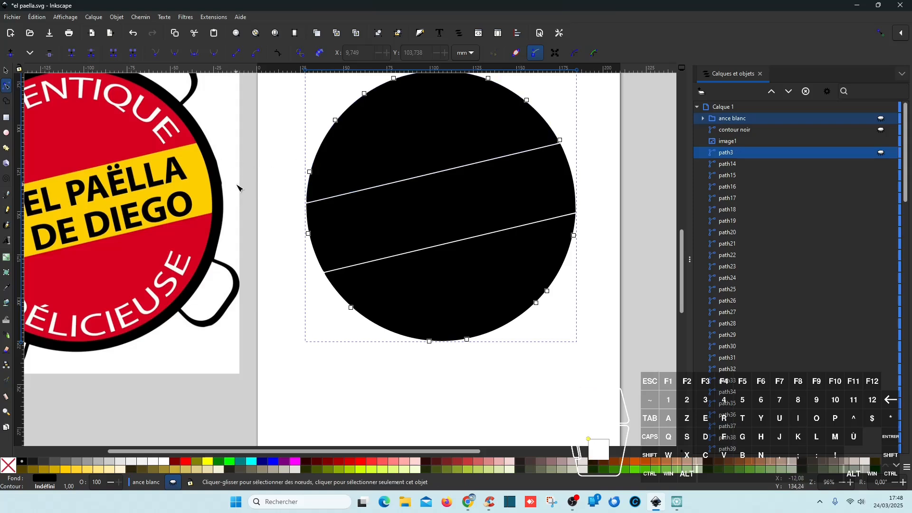
key("Delete")
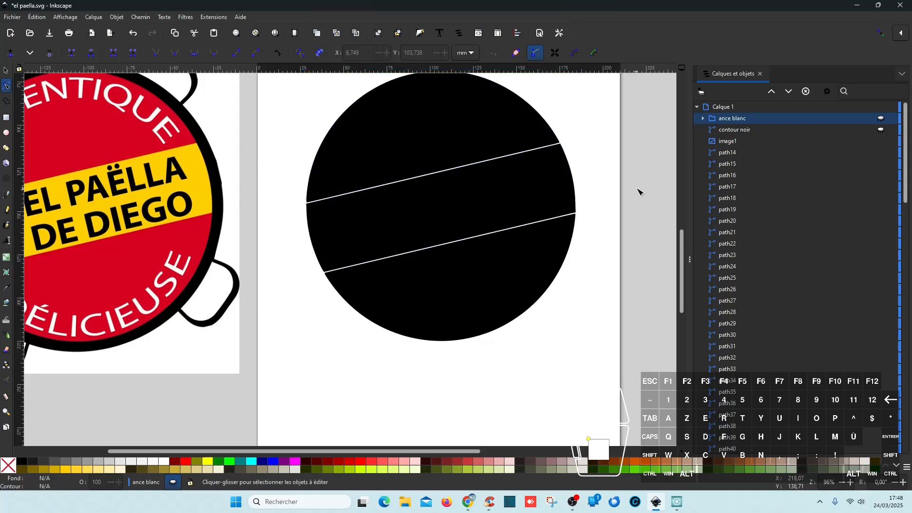
- Rename the lower disc segment path14 as "rouge bas" and fill it with the red sampled from the original logo
left_click(745, 152)
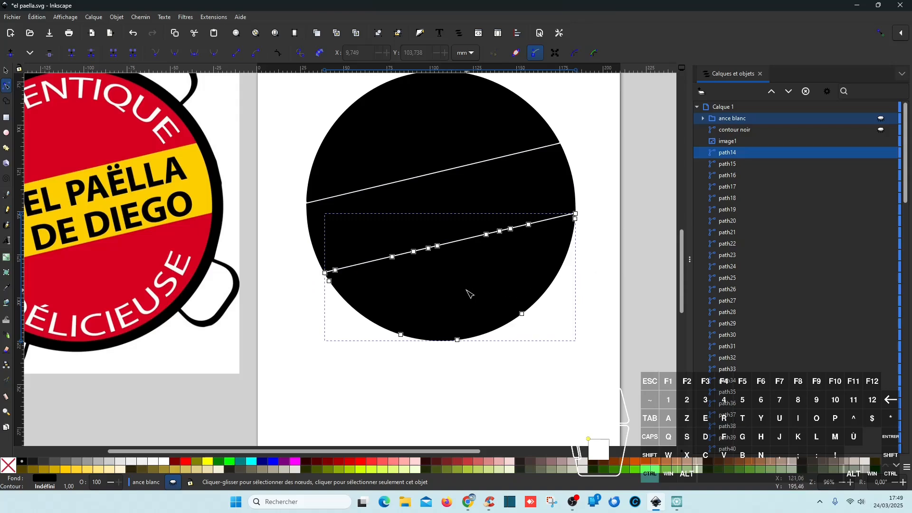
scroll(452, 275, "up", 4)
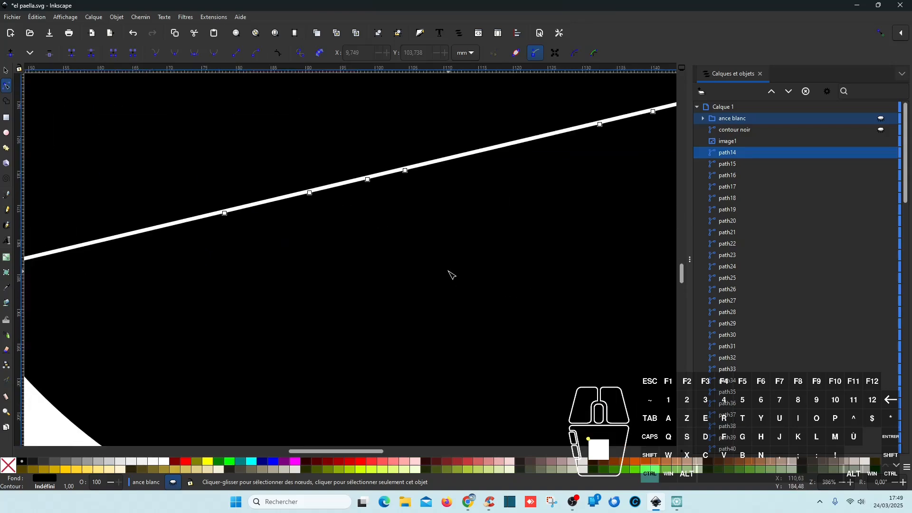
scroll(452, 276, "down", 4)
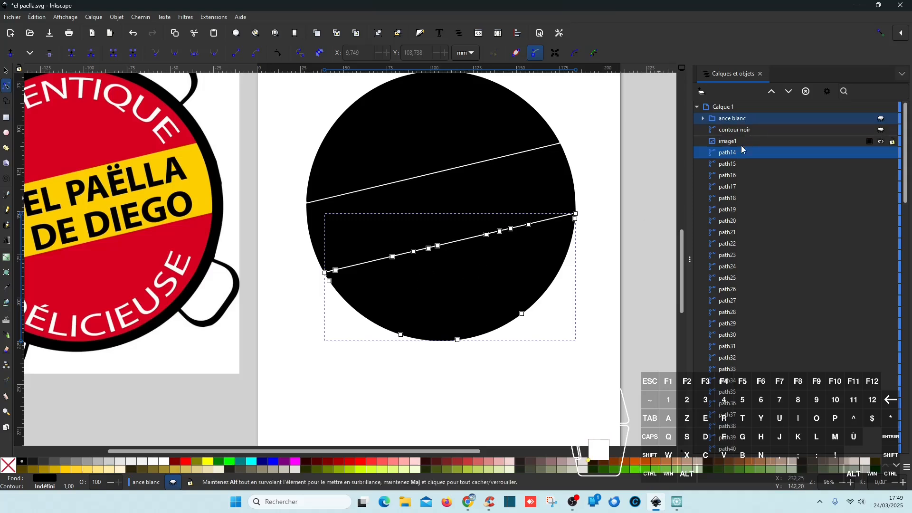
scroll(214, 281, "left", 3)
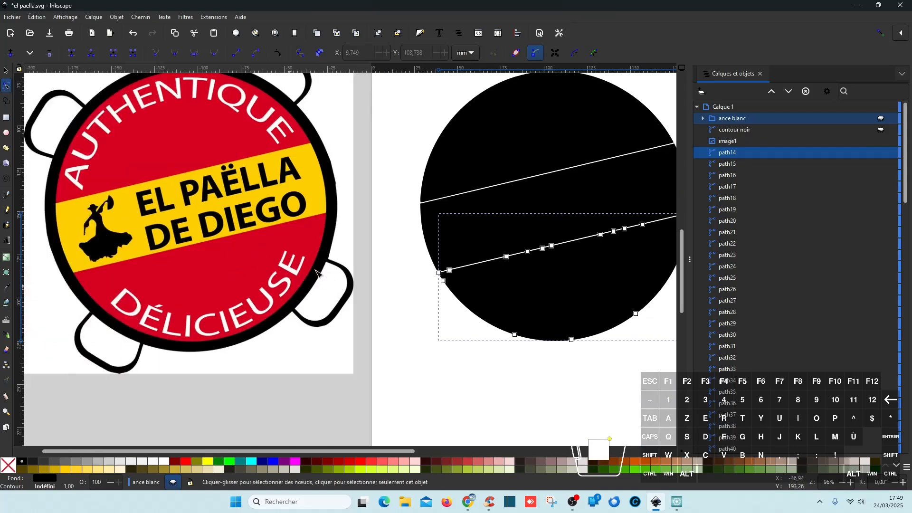
double_click(728, 153)
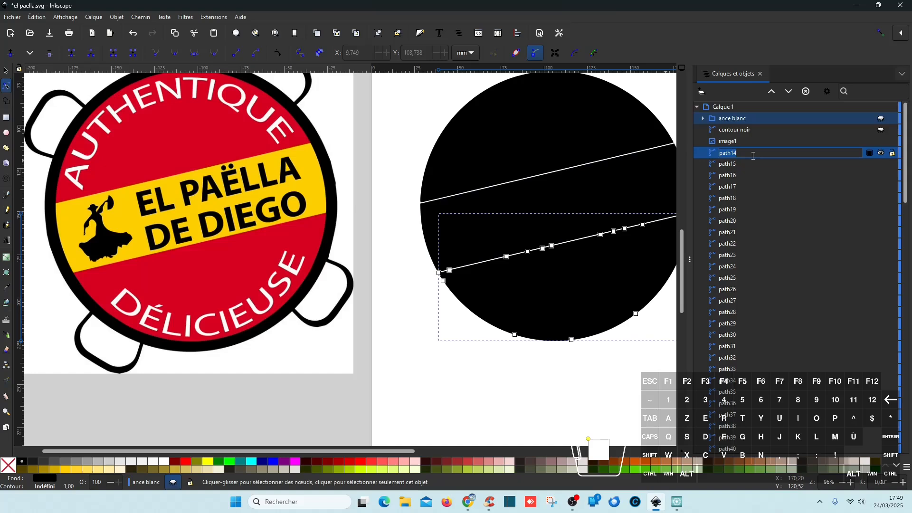
type("rouge bas")
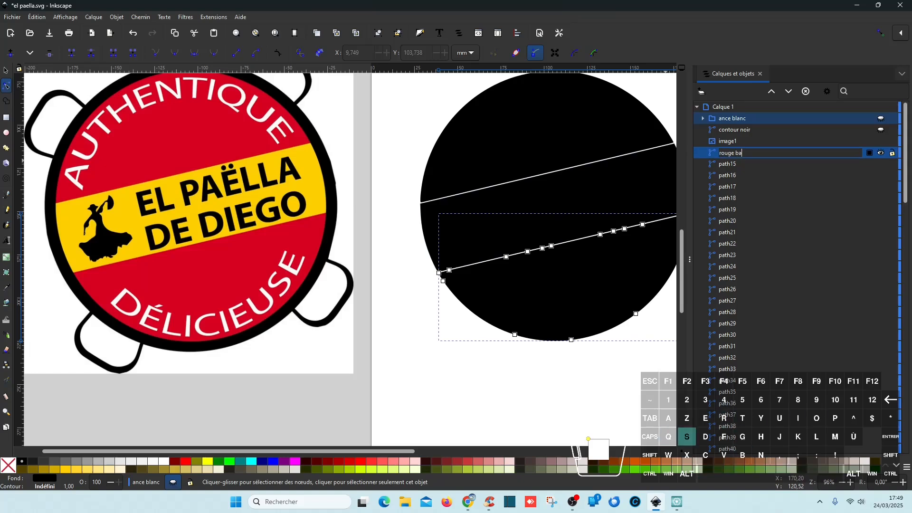
key("Return")
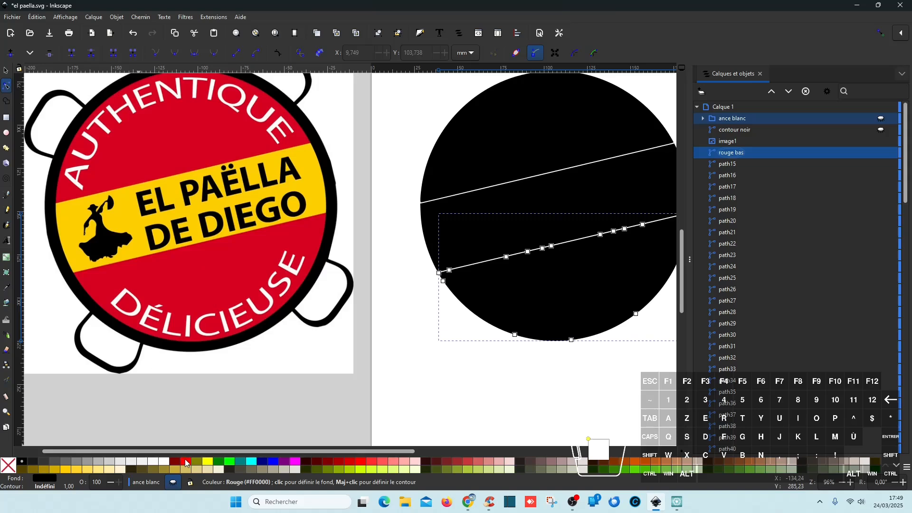
left_click(6, 288)
left_click_drag(184, 284, 185, 284)
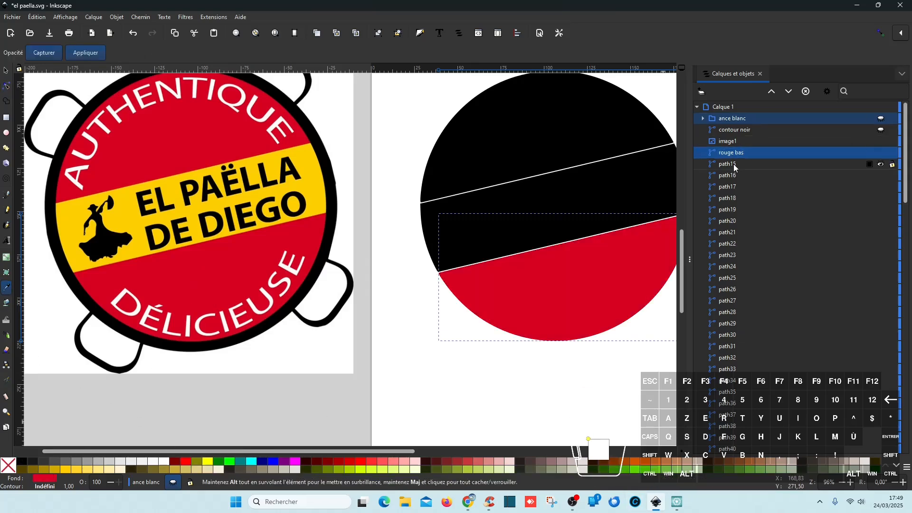
- Compare path15 to path18 one by one to identify which duplicate outlines form the letters of DÉLICIEUSE
left_click(728, 165)
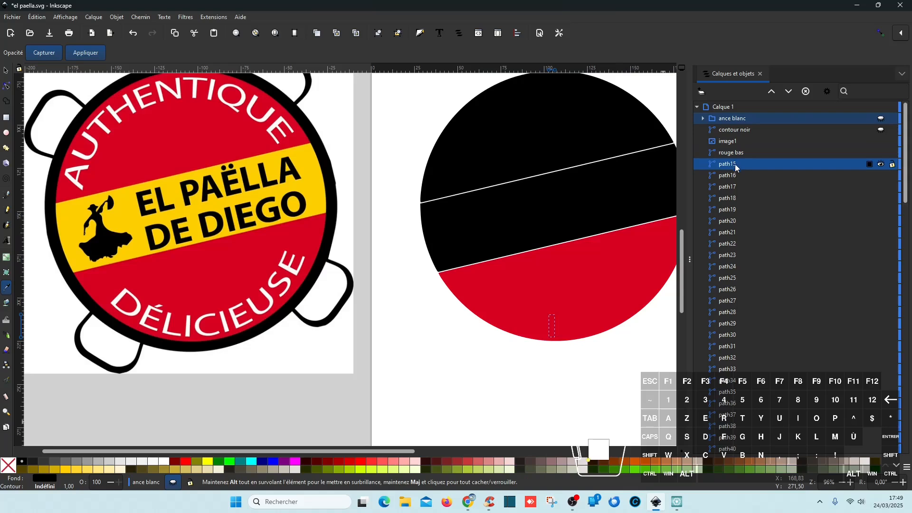
left_click(739, 177)
left_click(734, 187)
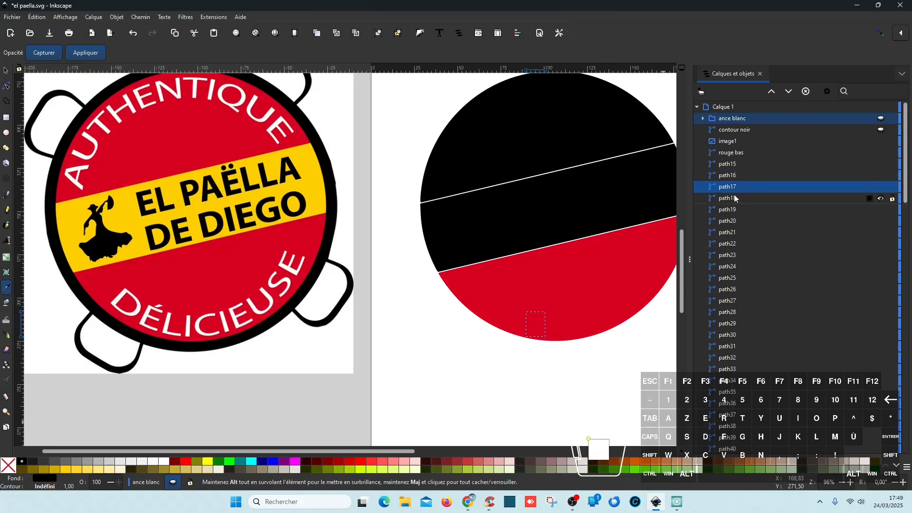
left_click(731, 176)
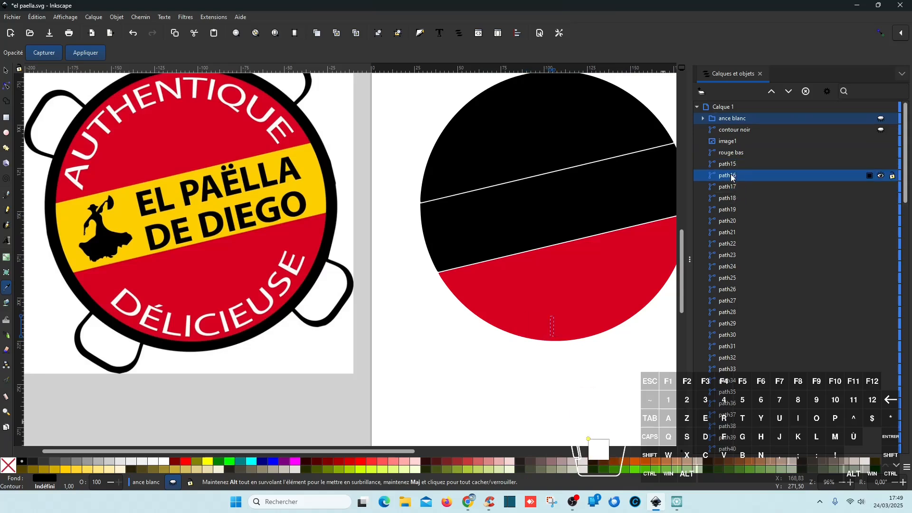
left_click(732, 191)
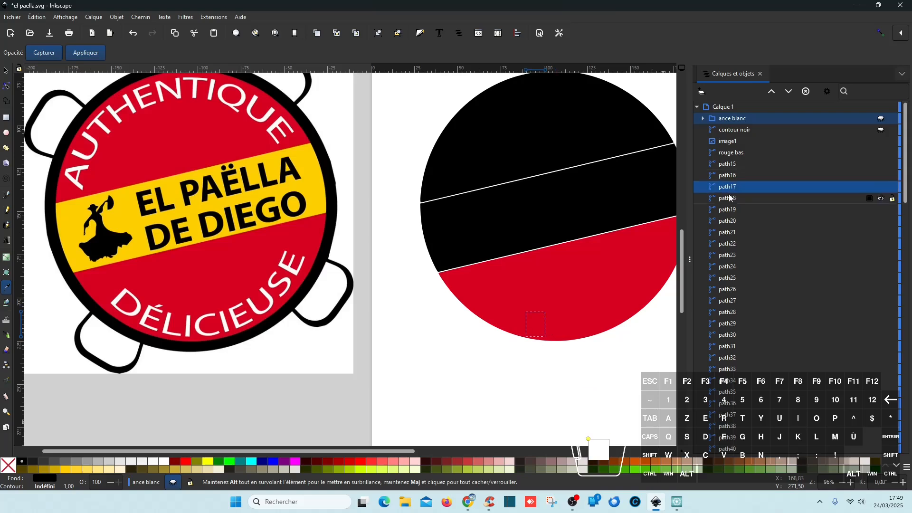
left_click(732, 200)
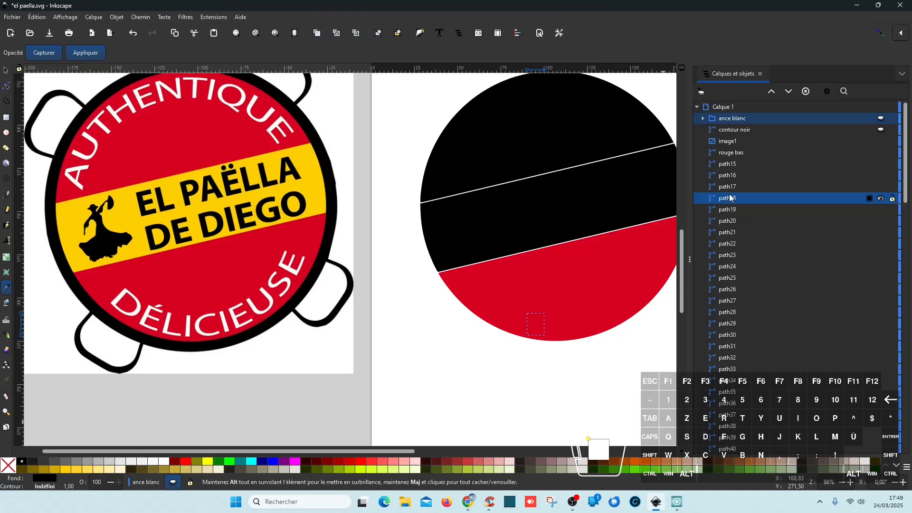
left_click(727, 164)
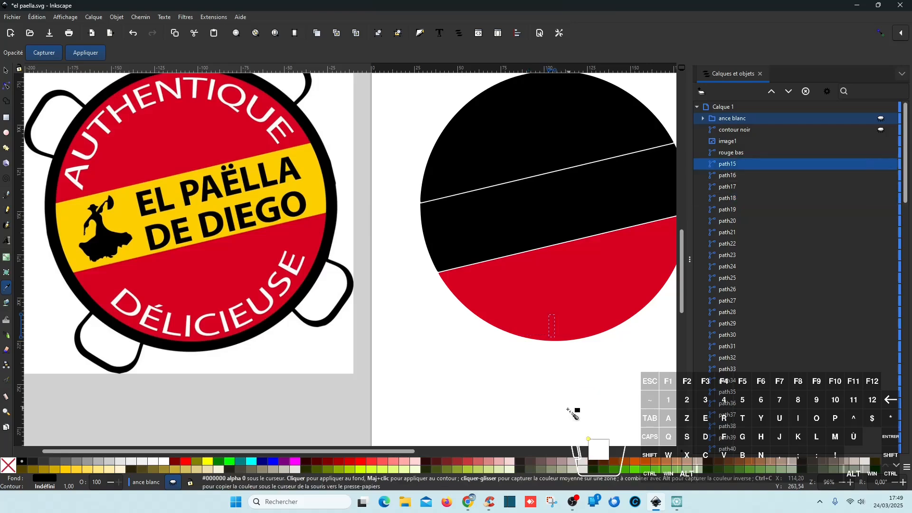
scroll(564, 333, "up", 2)
scroll(489, 333, "down", 2)
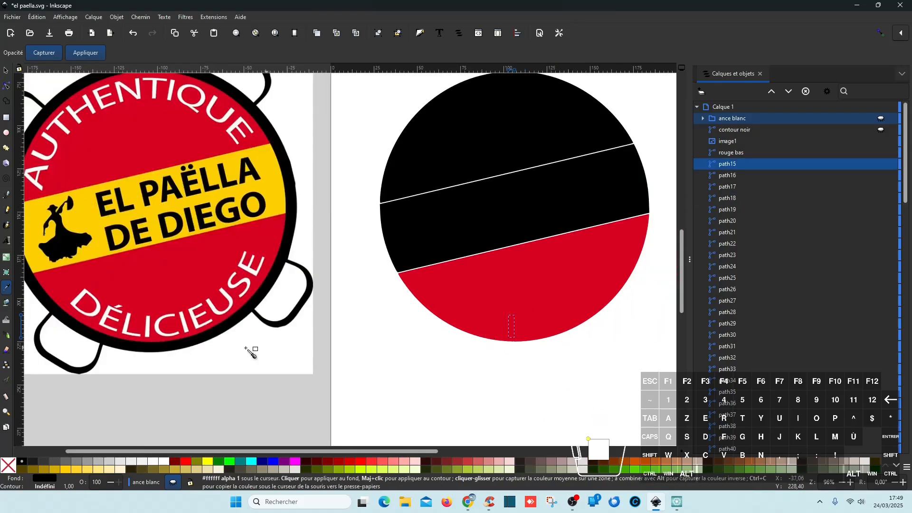
- Delete path15, the wider duplicate outline of the letter I, and rename path16 as "i"
left_click(738, 175)
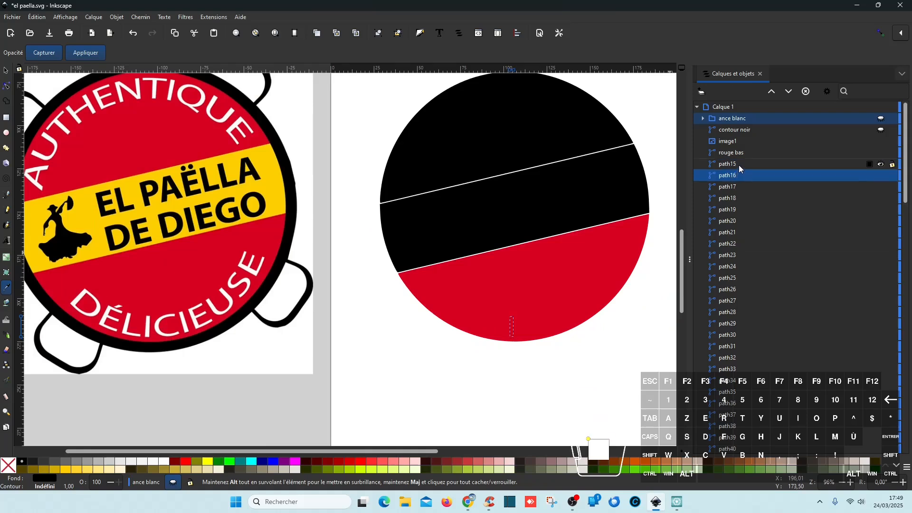
left_click(739, 164)
key("Delete")
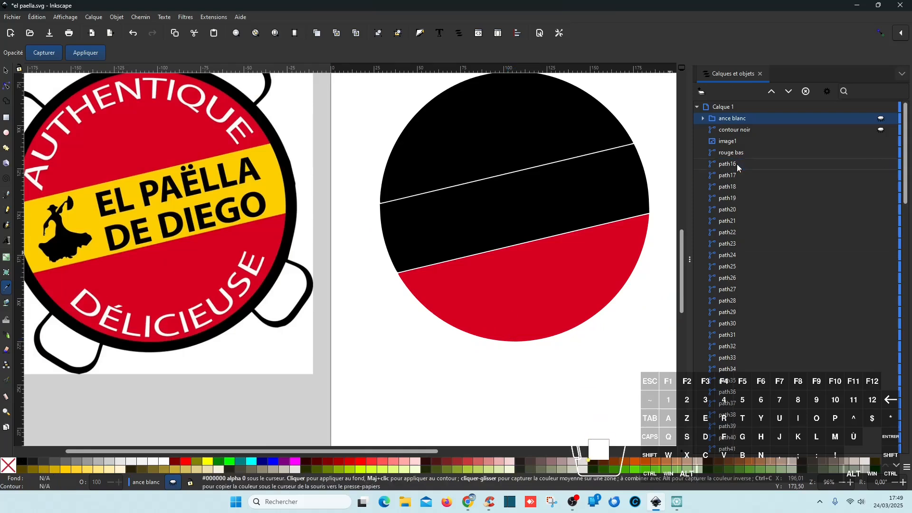
double_click(733, 164)
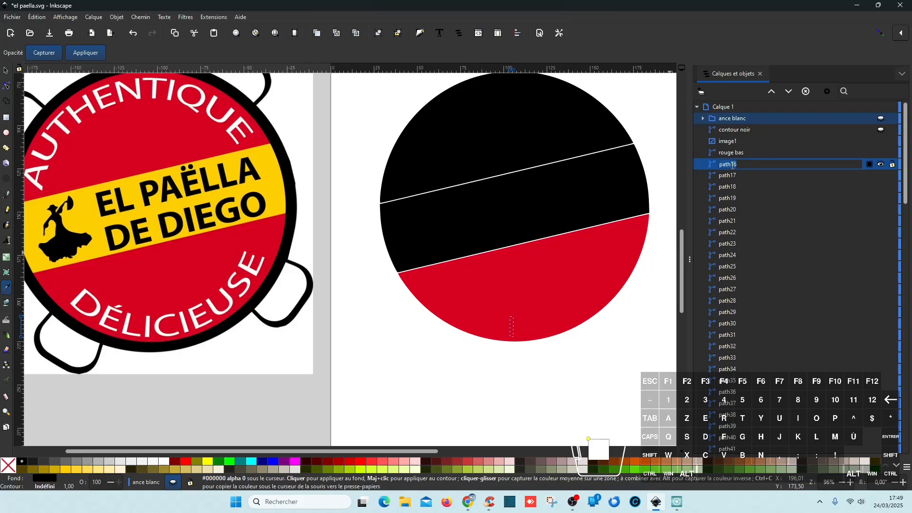
type("i")
- Delete path17, the larger duplicate outline of the letter L, and rename path18 as "l"
left_click(734, 176)
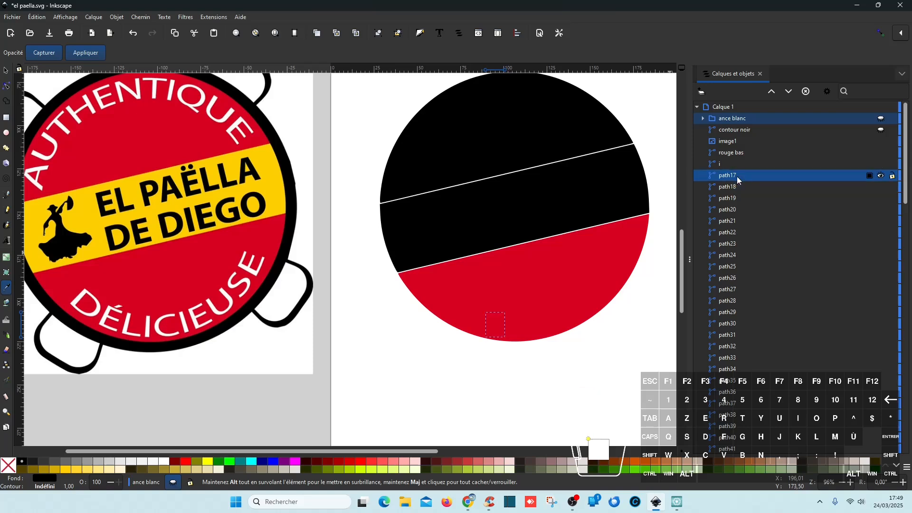
left_click(734, 187)
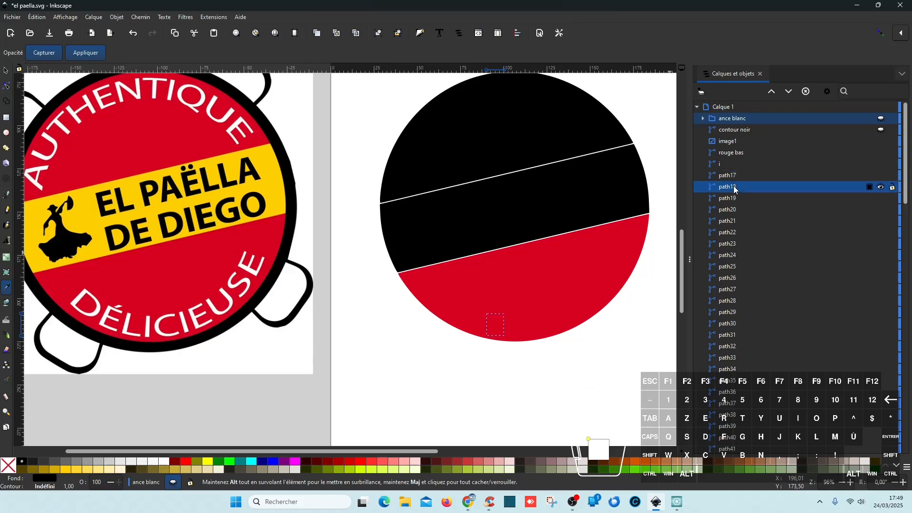
left_click(734, 180)
key("Delete")
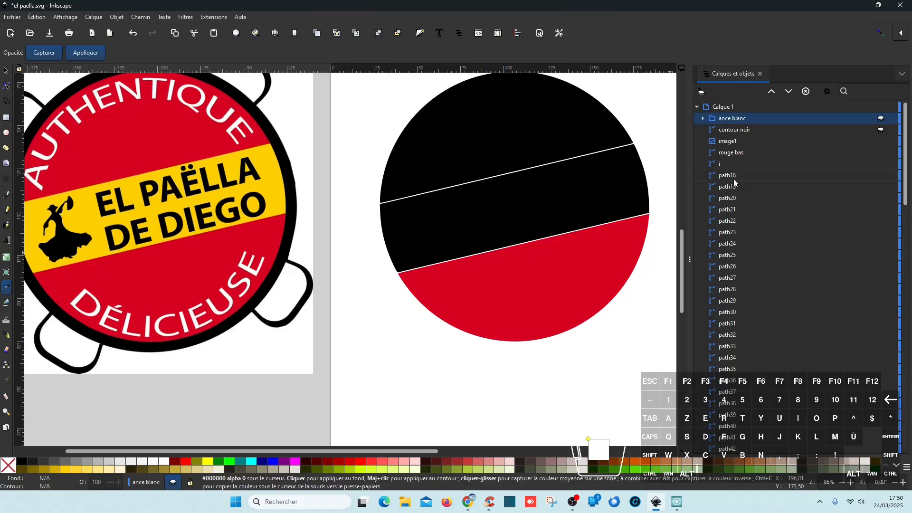
double_click(734, 175)
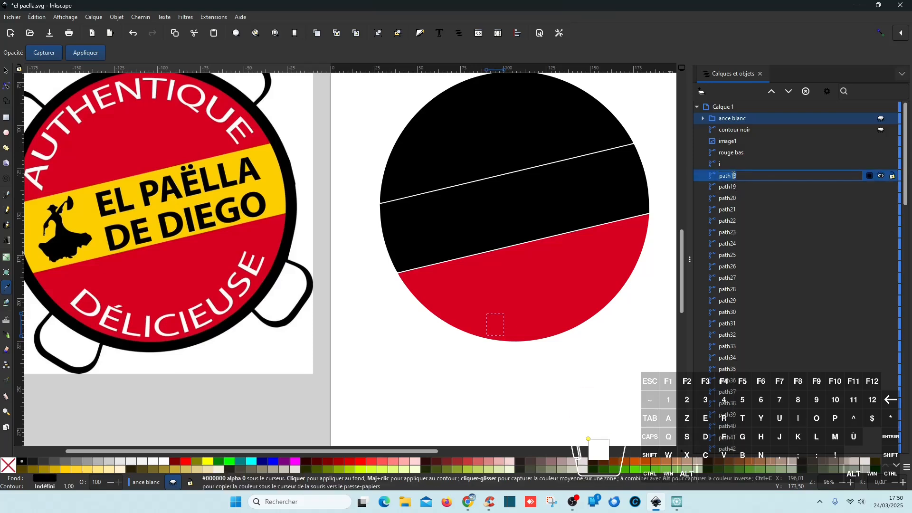
type("l")
- Delete path19, the larger duplicate outline of the letter C, and rename path20 as "c"
left_click(731, 189)
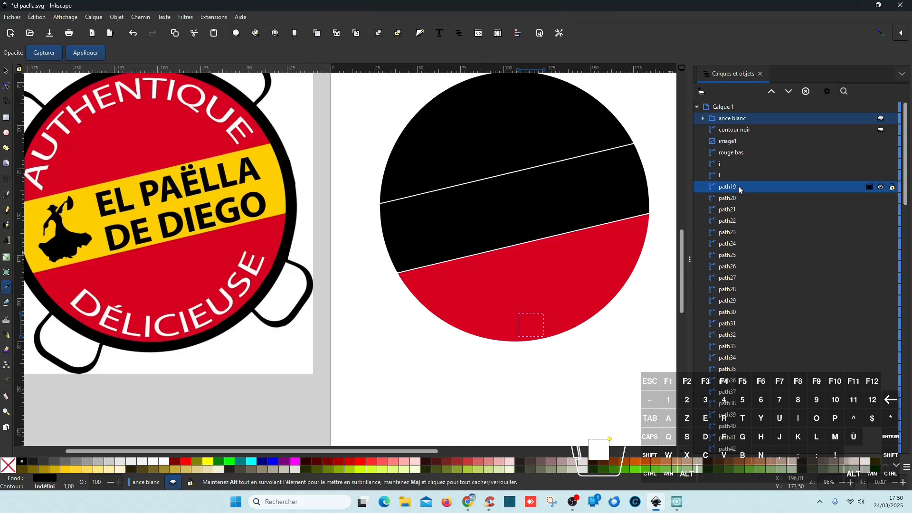
key("Delete")
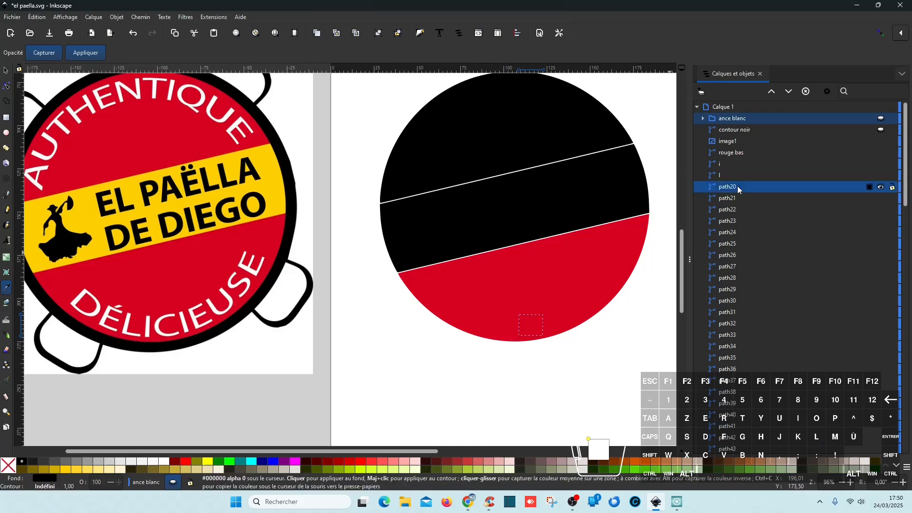
double_click(737, 188)
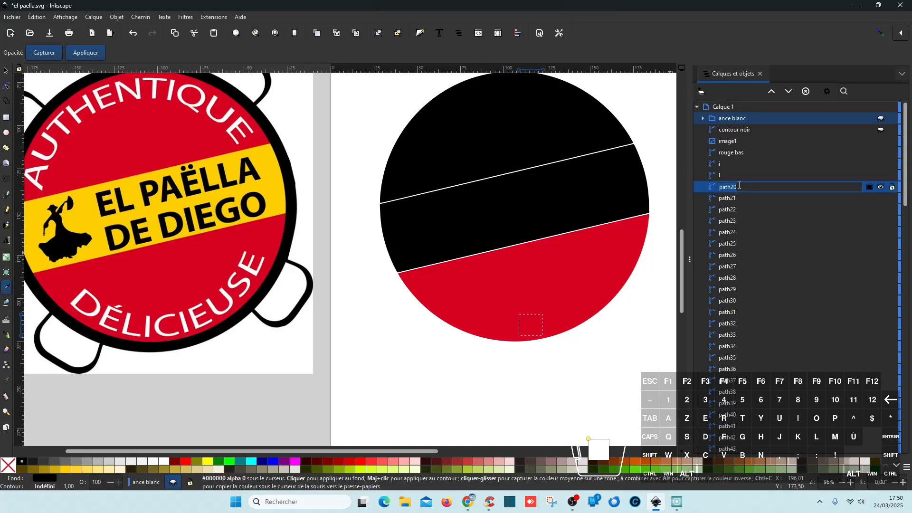
type("c")
key("Return")
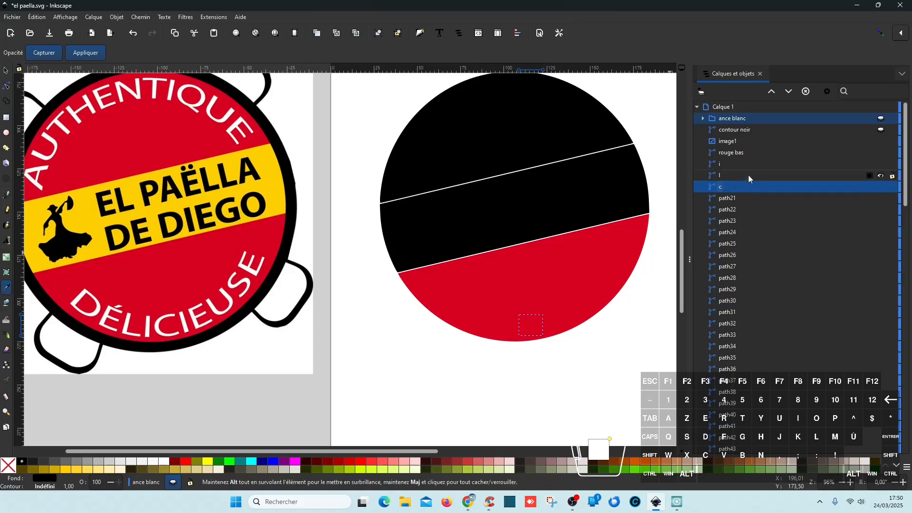
- Move "rouge bas" beneath path34 in the stacking order and inspect the thickness of the letter i over the red segment
left_click(743, 153)
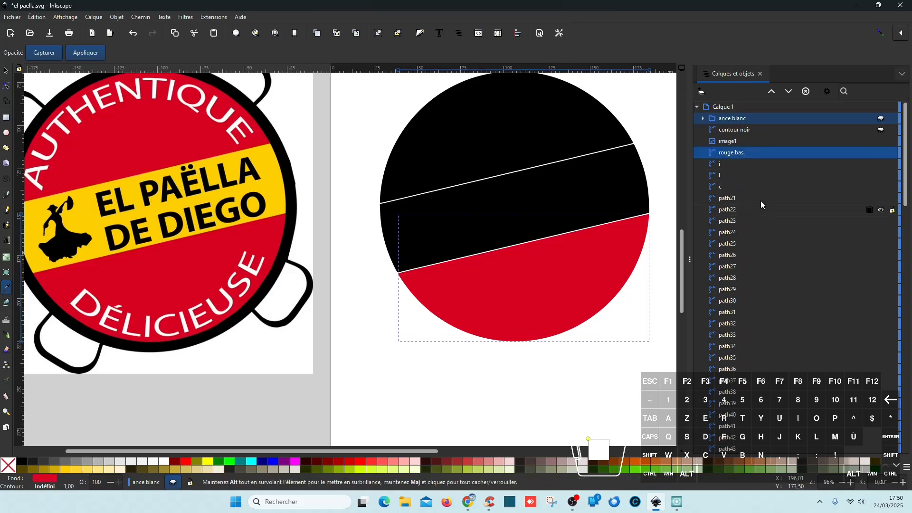
left_click_drag(745, 153, 800, 352)
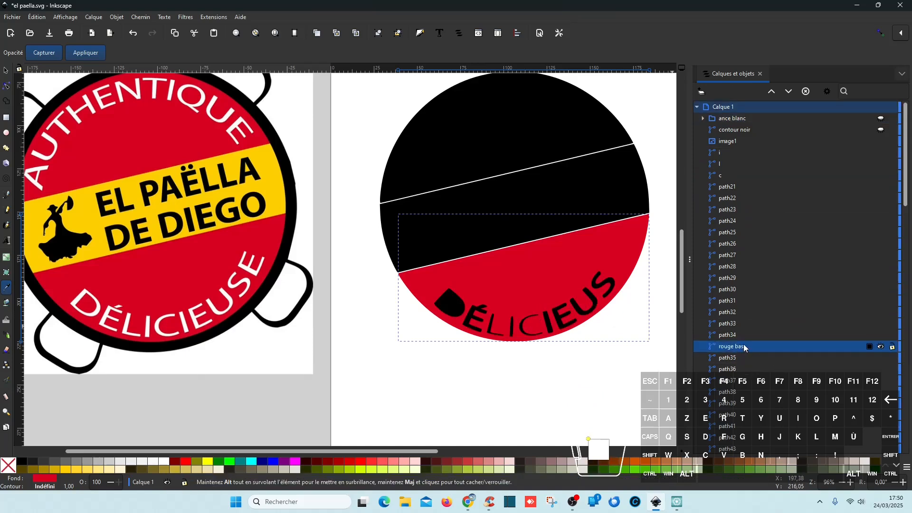
left_click(726, 153)
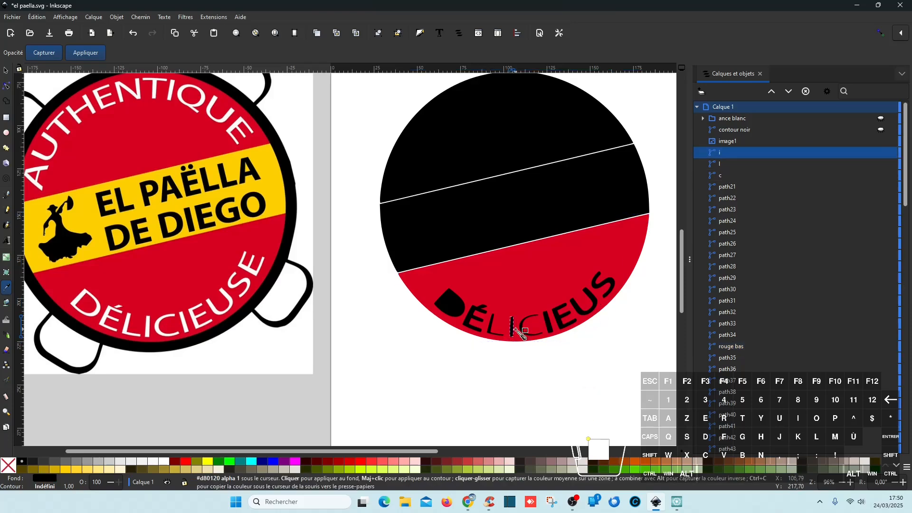
scroll(511, 349, "up", 4)
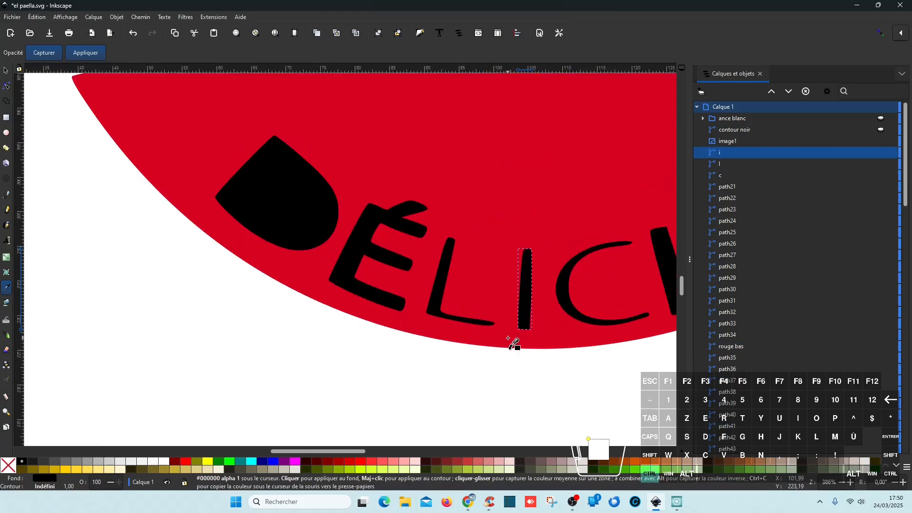
scroll(512, 344, "down", 3)
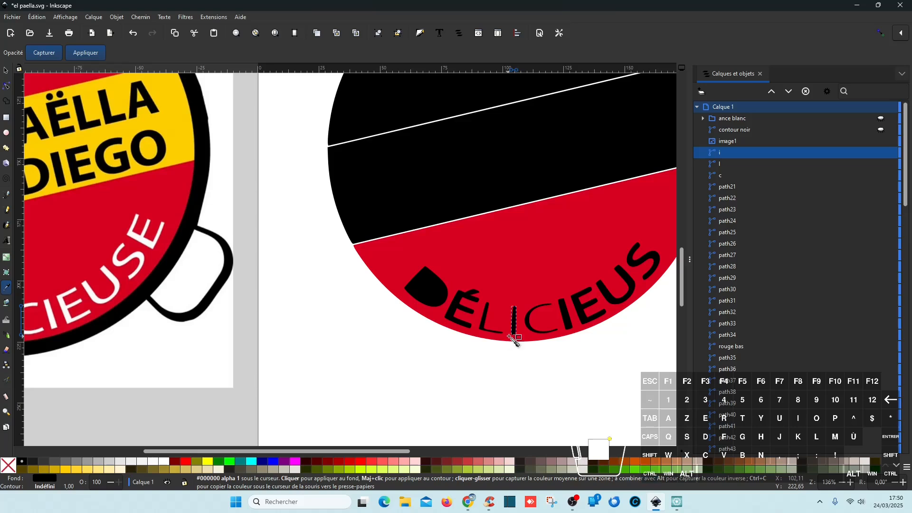
- Undo the reordering of "rouge bas", the letter renames and the deletions back to restoring path15
key("ctrl+z")
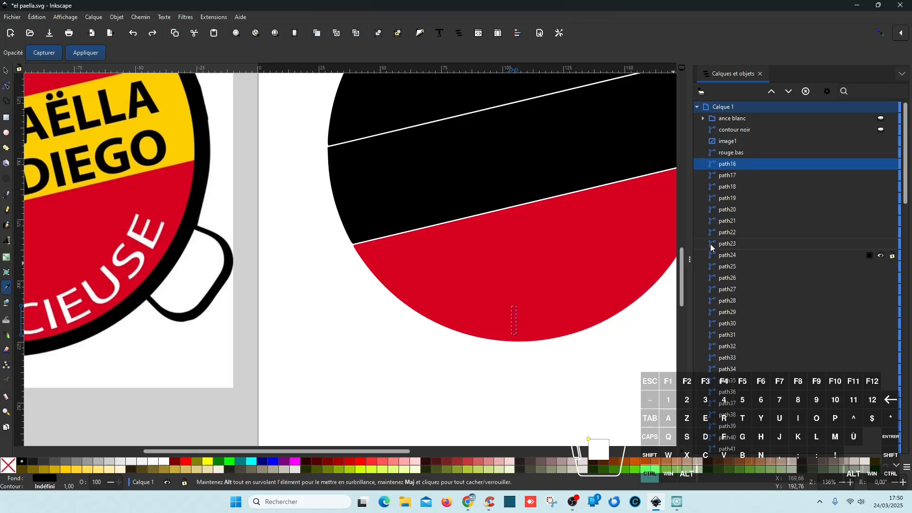
left_click(736, 176)
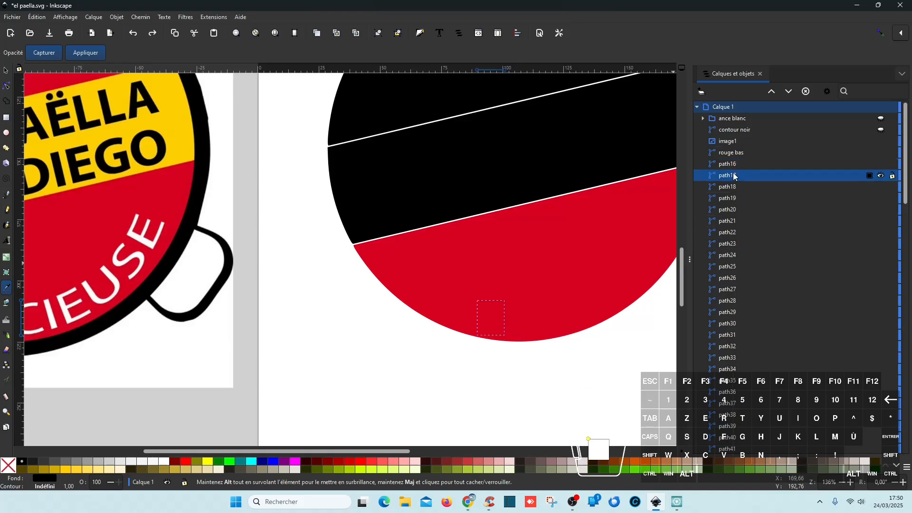
left_click(735, 165)
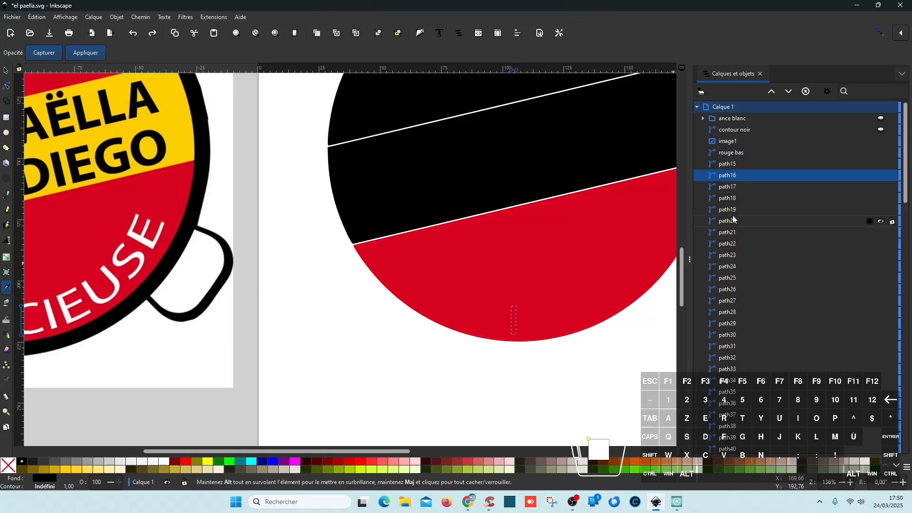
- Fill path15, the wider outline of the letter I, with white and raise it one level above "rouge bas"
left_click(736, 165)
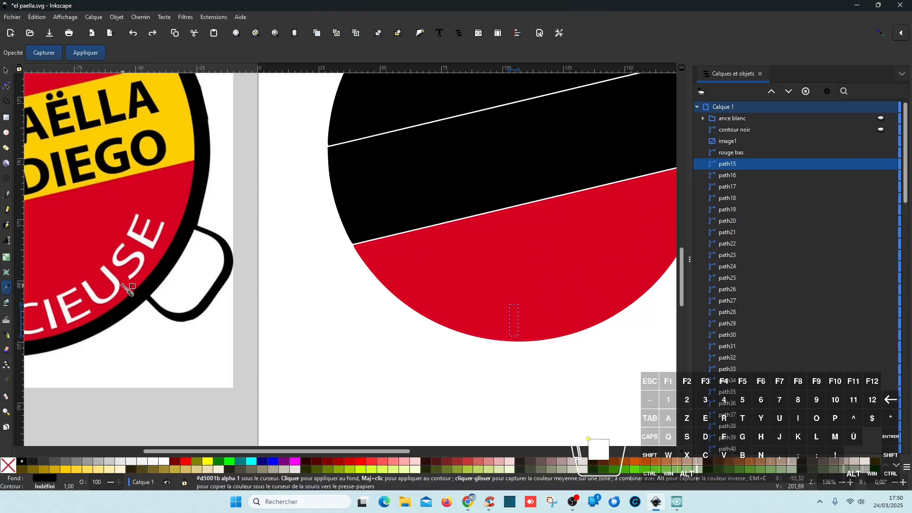
scroll(122, 286, "left", 5)
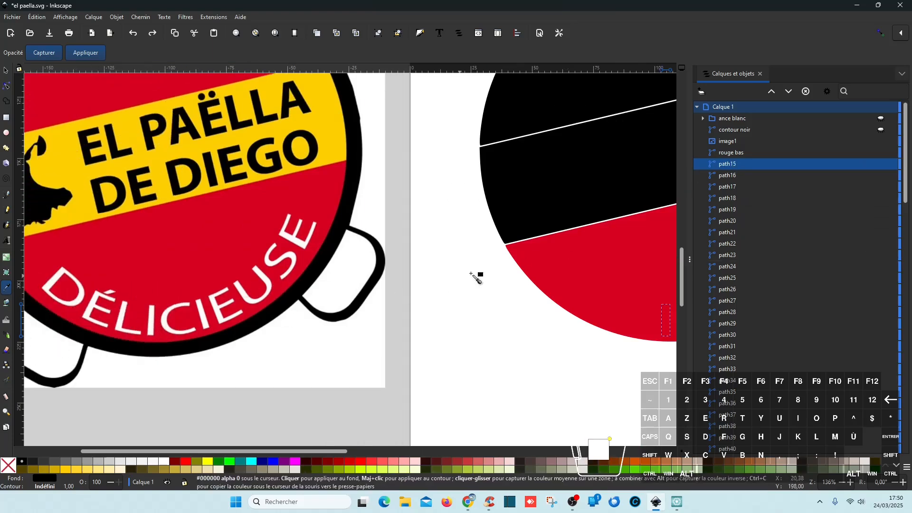
left_click(737, 175)
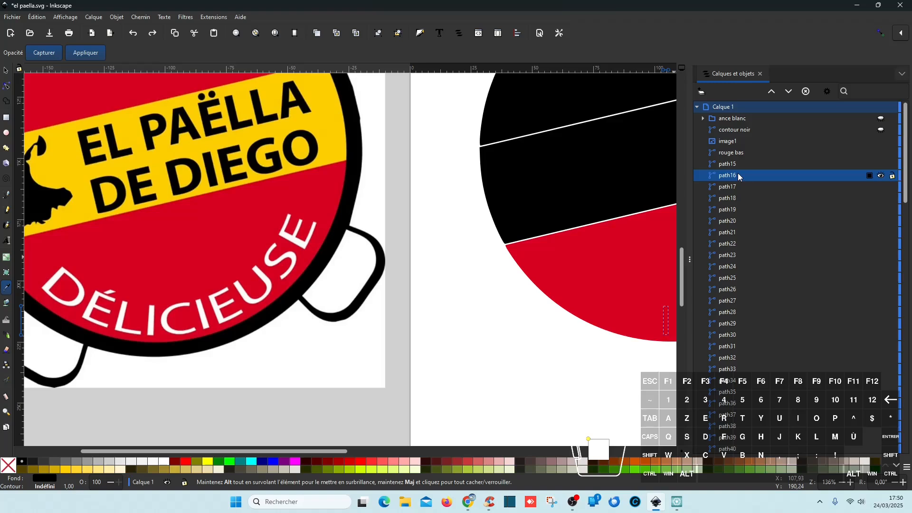
left_click(738, 165)
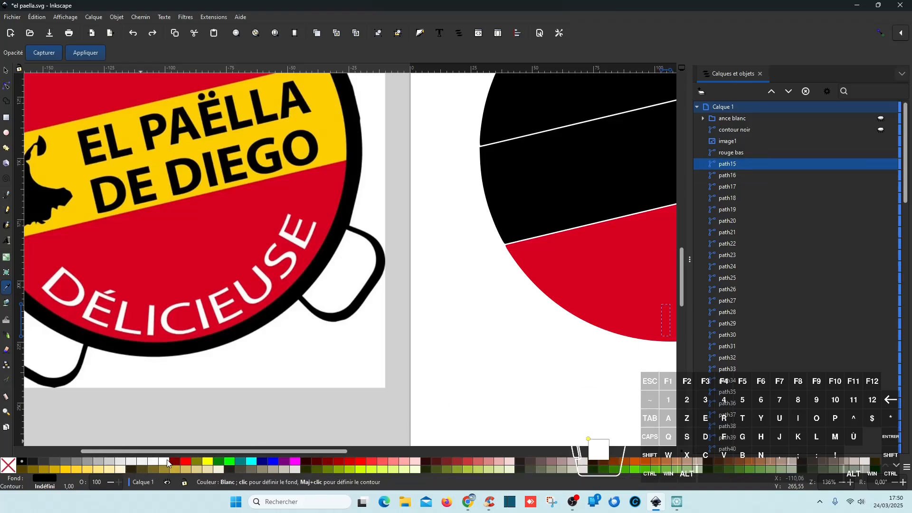
left_click(163, 461)
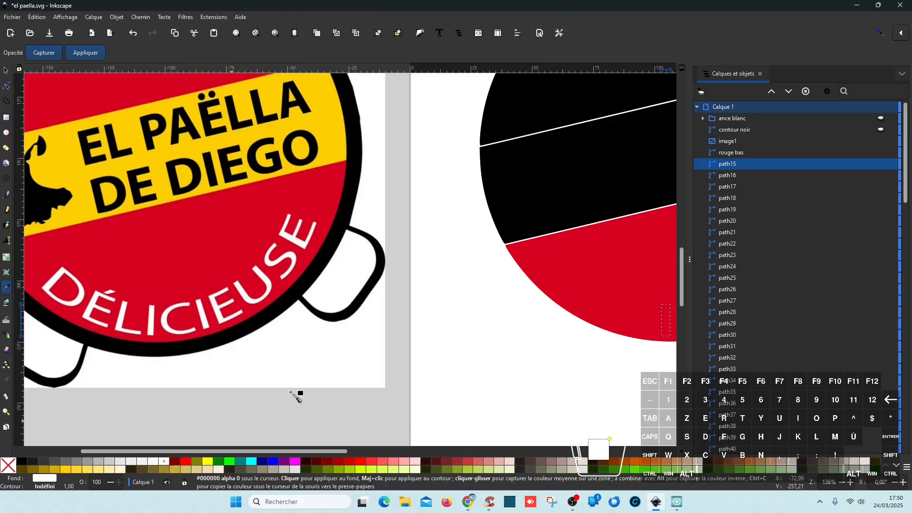
left_click(773, 91)
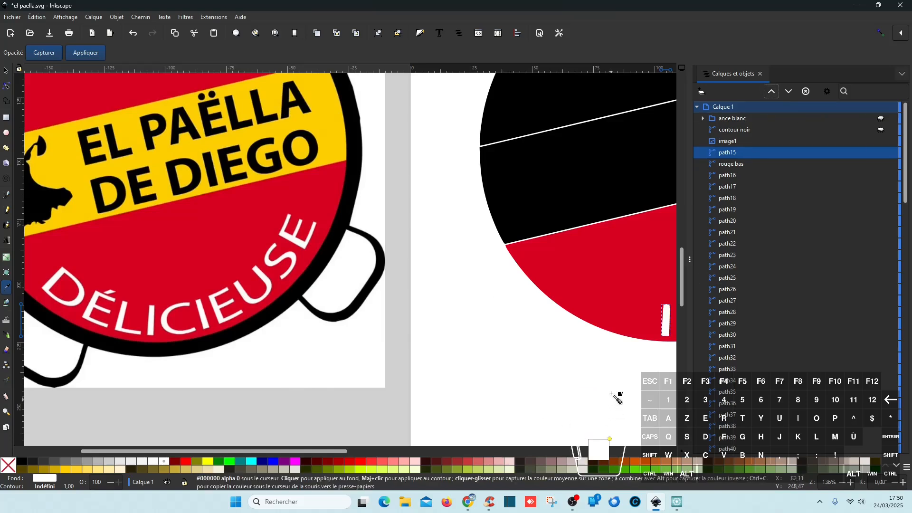
- Compare the thickness of the white letter I with the same letter in the original logo
scroll(662, 346, "up", 2)
scroll(662, 347, "right", 4)
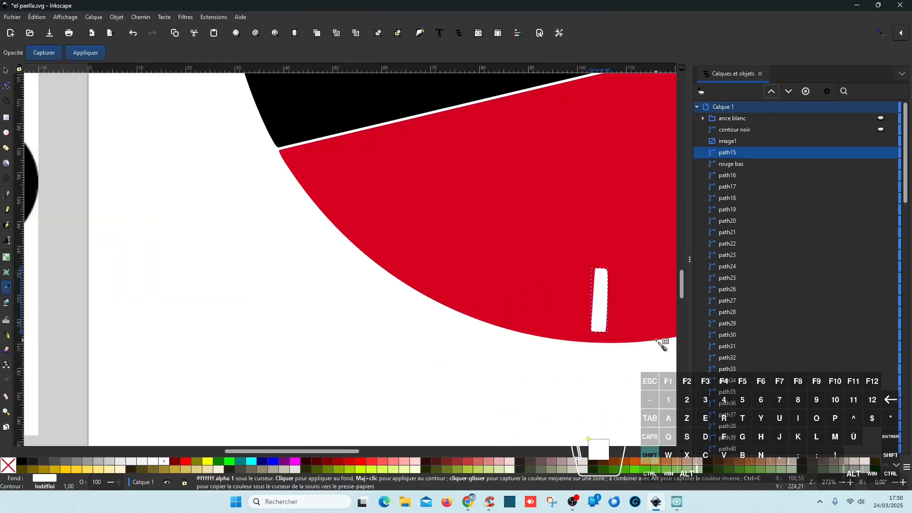
scroll(634, 342, "left", 20)
scroll(613, 344, "left", 3)
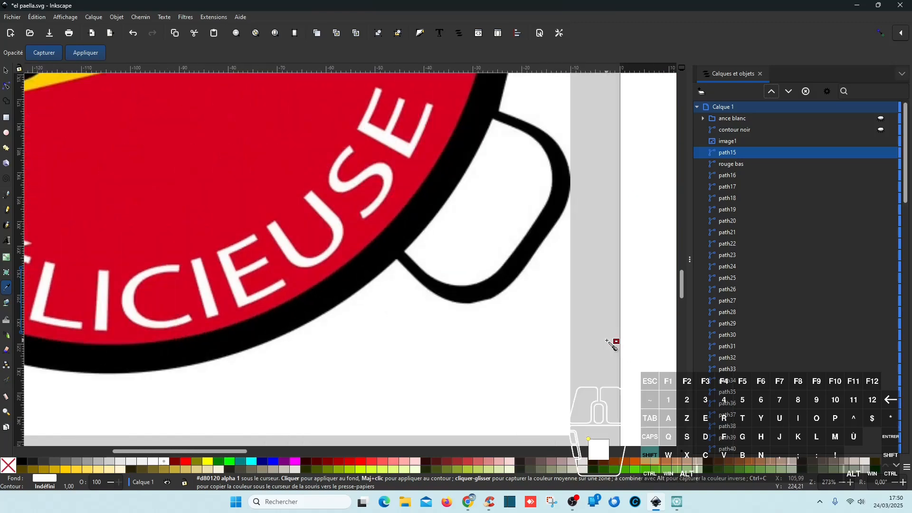
scroll(613, 344, "right", 12)
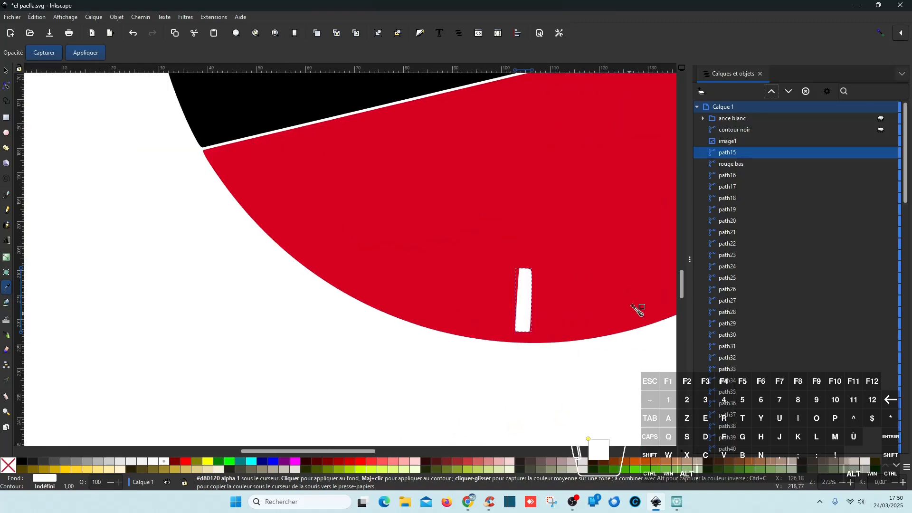
- Rename path15, the white letter I in the red lower segment, as "i"
scroll(657, 261, "down", 4)
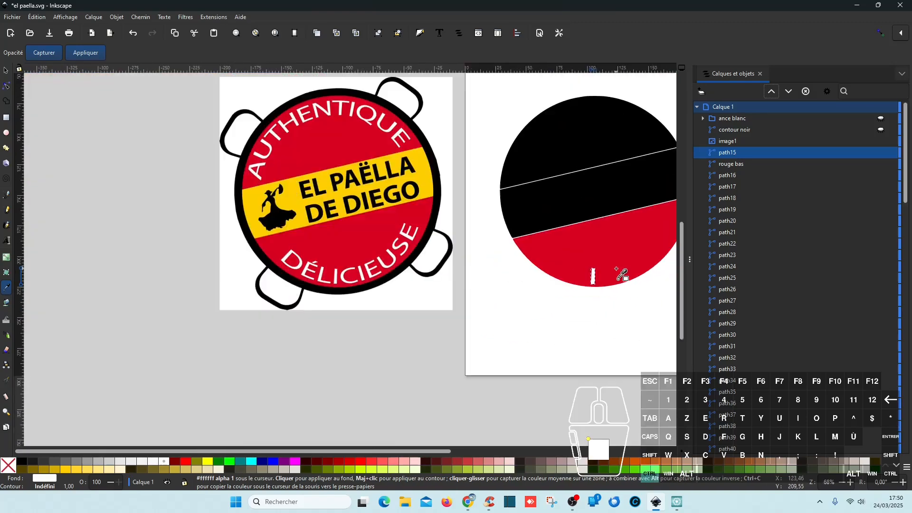
double_click(731, 153)
type("i")
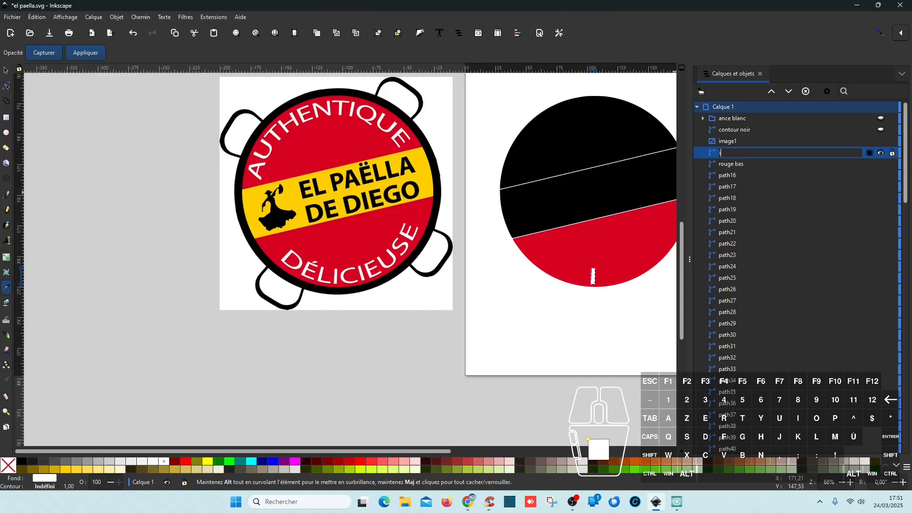
key("Return")
- Lower "rouge bas" in the stacking order to directly beneath path37, behind the letters of DÉLICIEUSE
left_click(751, 164)
double_click(790, 91)
left_click(790, 92)
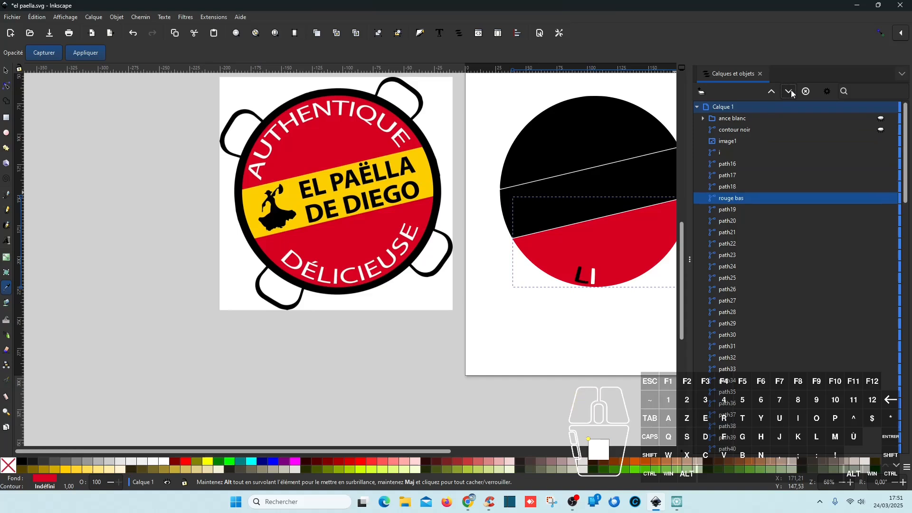
double_click(790, 92)
double_click(790, 92)
left_click(790, 91)
double_click(790, 92)
double_click(790, 92)
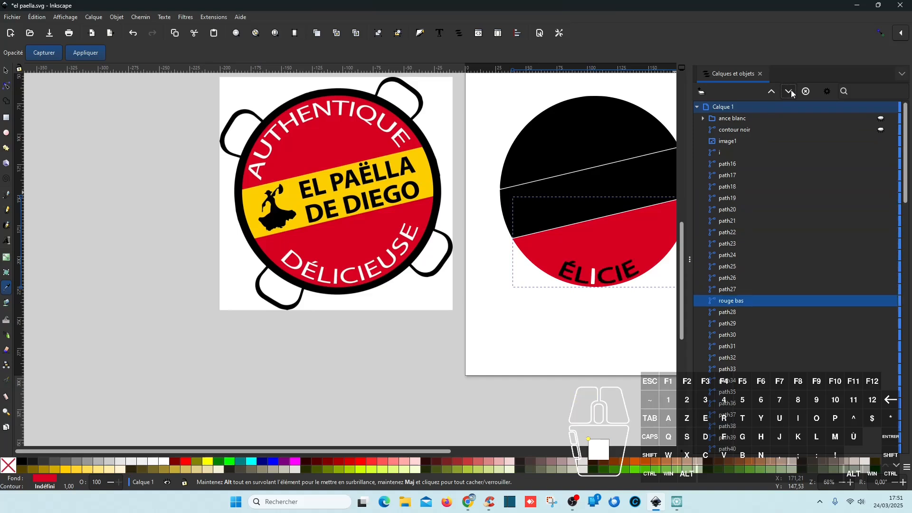
triple_click(790, 91)
double_click(789, 91)
double_click(789, 91)
double_click(790, 93)
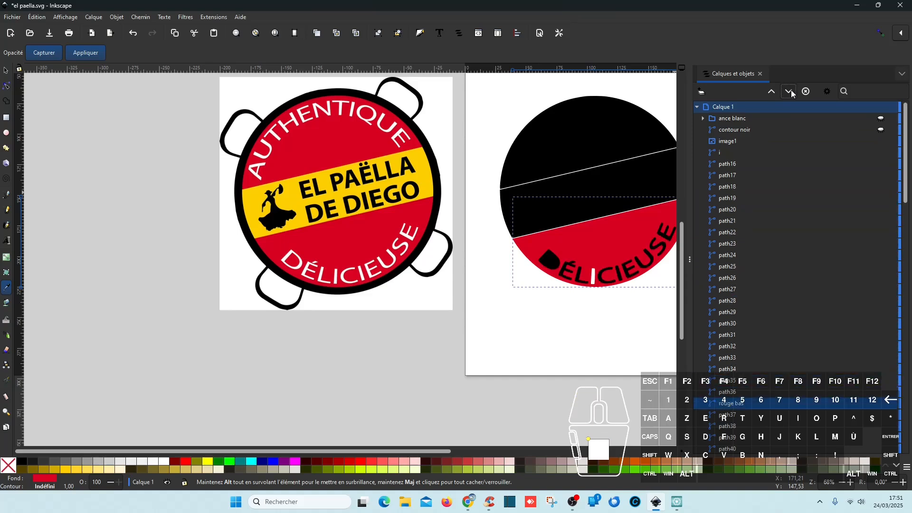
left_click(791, 92)
- Check path16 over the white letter I up close and delete this duplicate outline
left_click(742, 164)
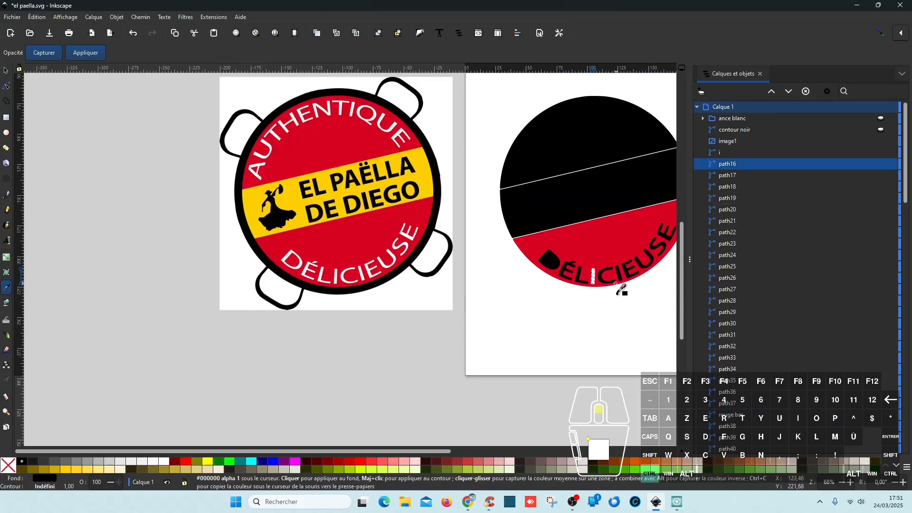
scroll(618, 285, "up", 5, "ctrl")
scroll(617, 283, "down", 5, "ctrl")
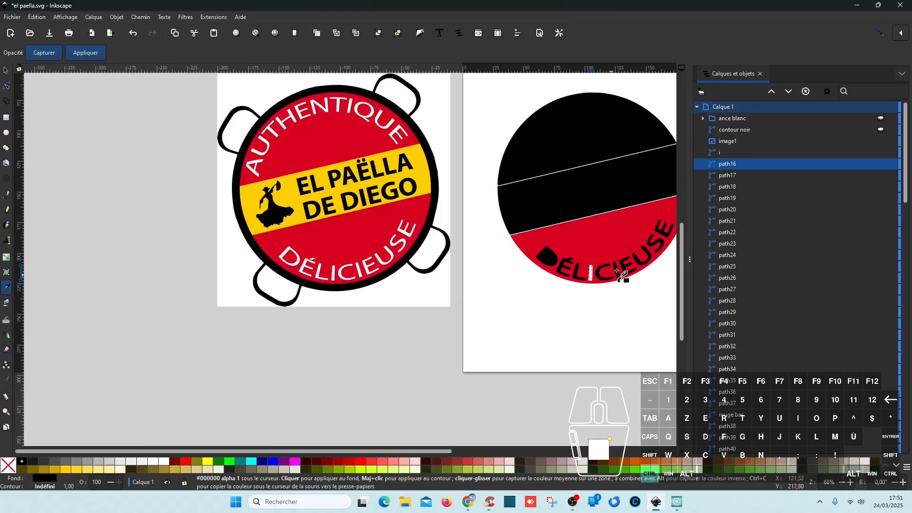
key("Delete")
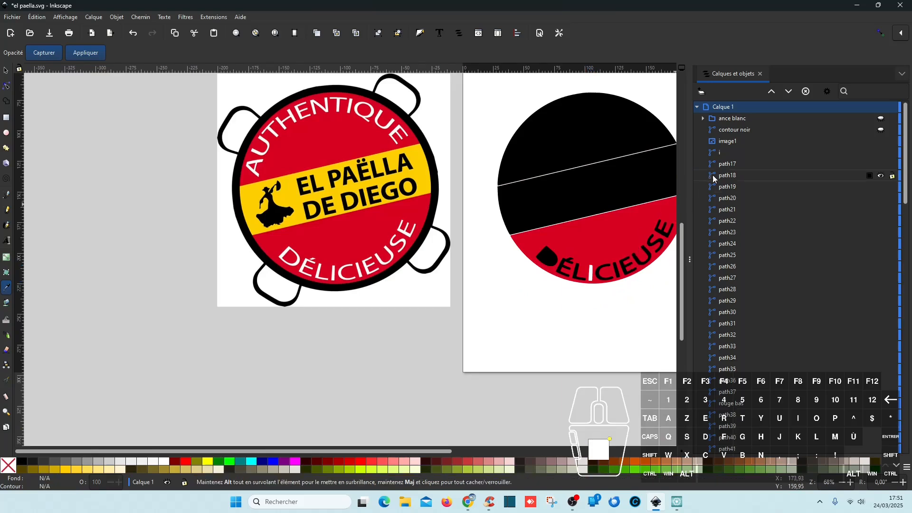
- Delete path18, the duplicate outline of the letter L, and rename path17 as "l"
left_click(734, 165)
left_click(731, 176)
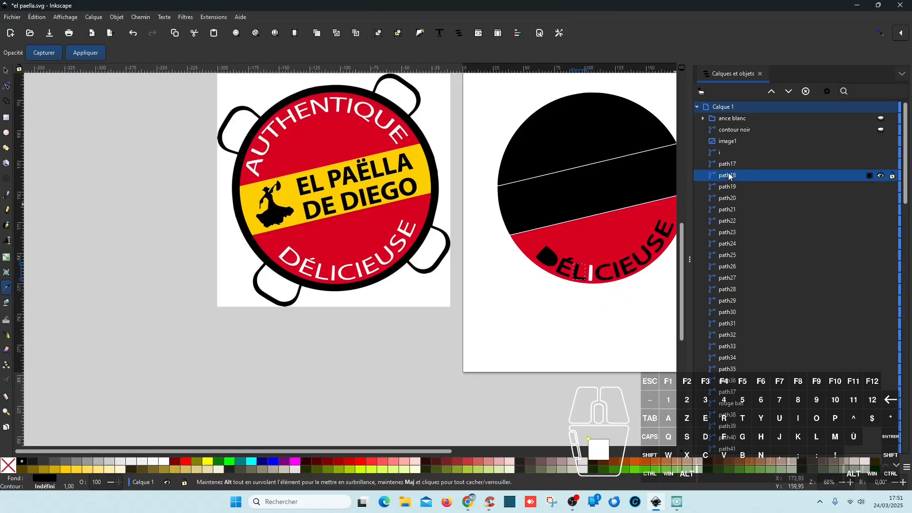
key("Delete")
double_click(732, 165)
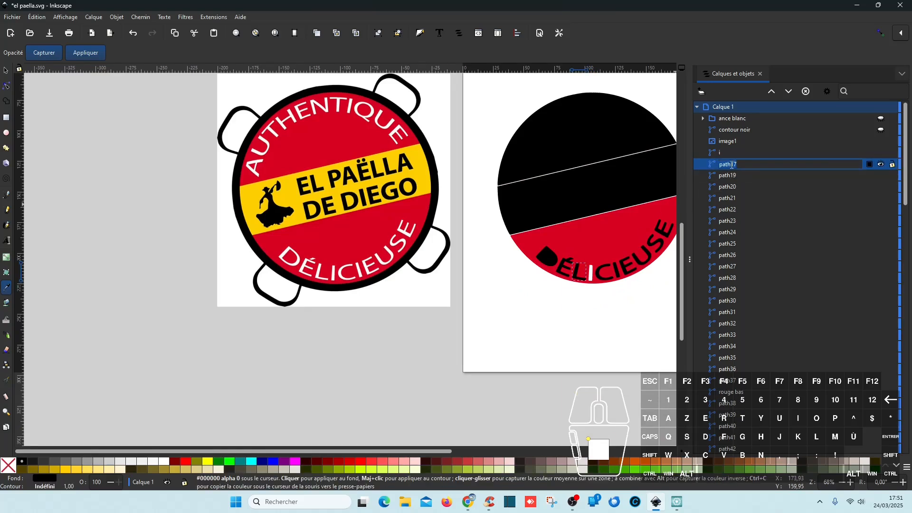
type("l")
key("Return")
- Delete path20, the duplicate outline of the letter C, and rename path19 as "c"
left_click(730, 176)
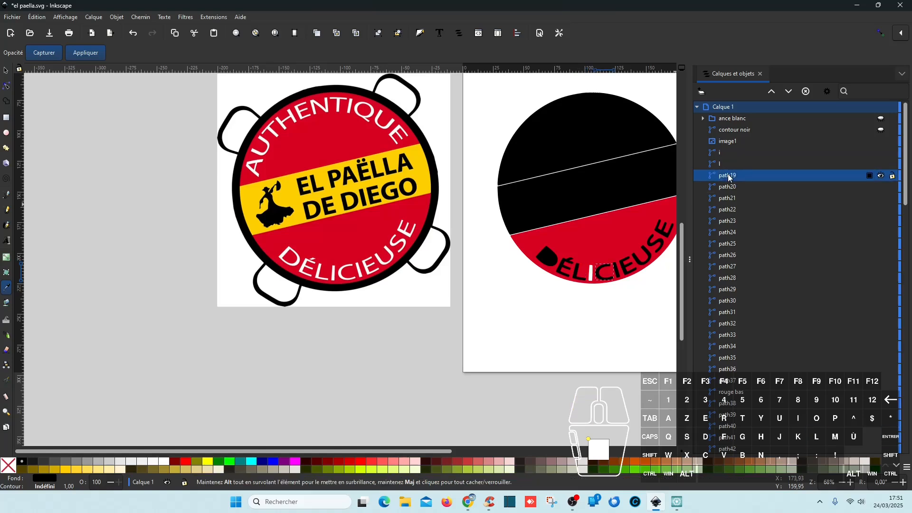
left_click(730, 190)
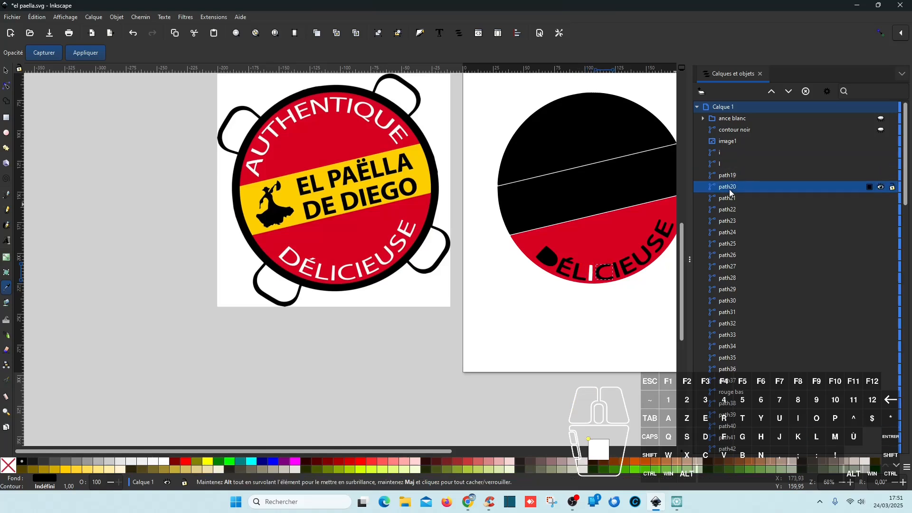
key("Delete")
double_click(734, 175)
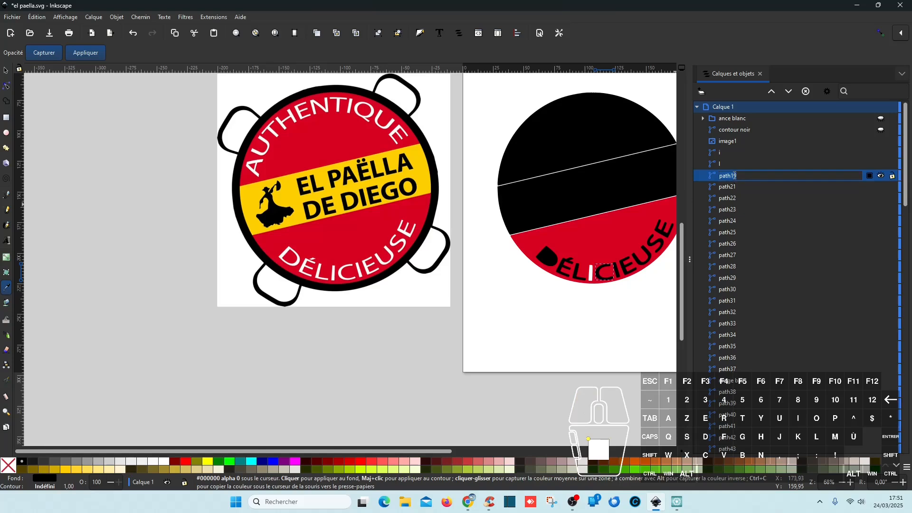
type("c")
key("Return")
- Delete path22, the duplicate outline of the second letter I, and rename path21 as "i"
left_click(735, 189)
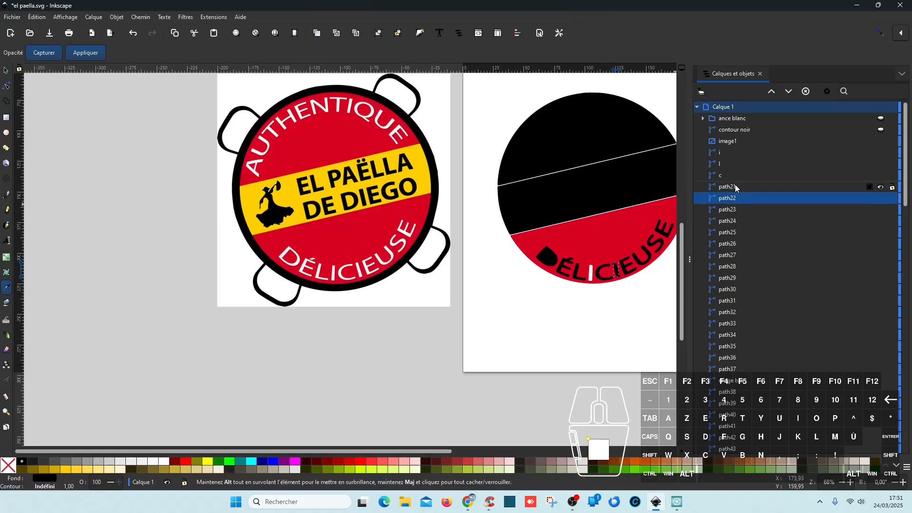
left_click(734, 199)
key("Delete")
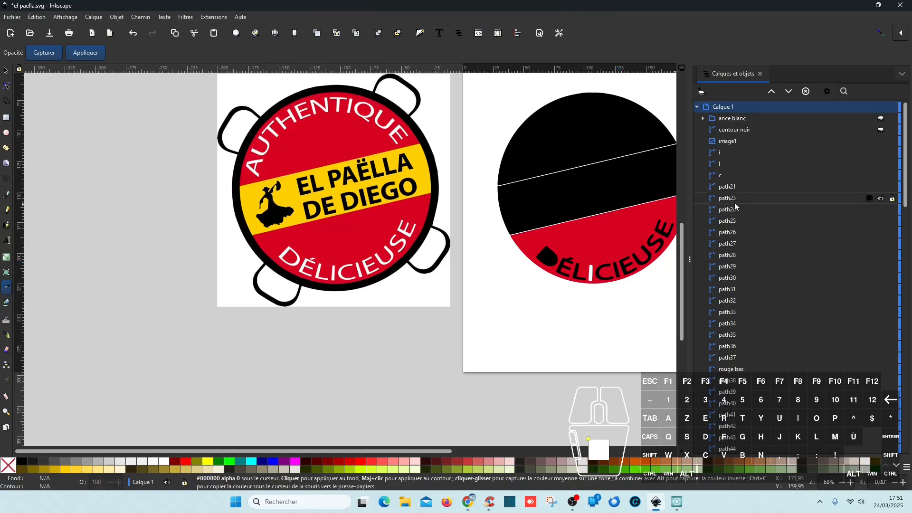
double_click(735, 187)
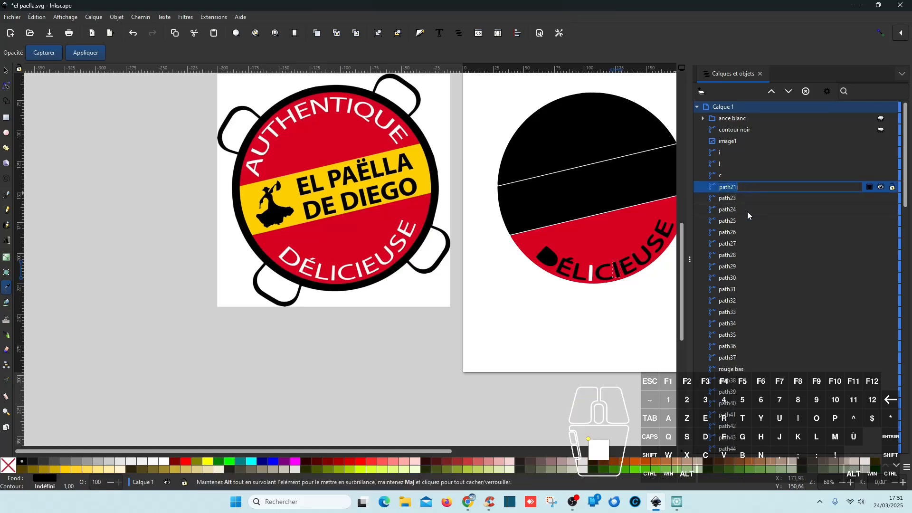
type("i")
key("Return")
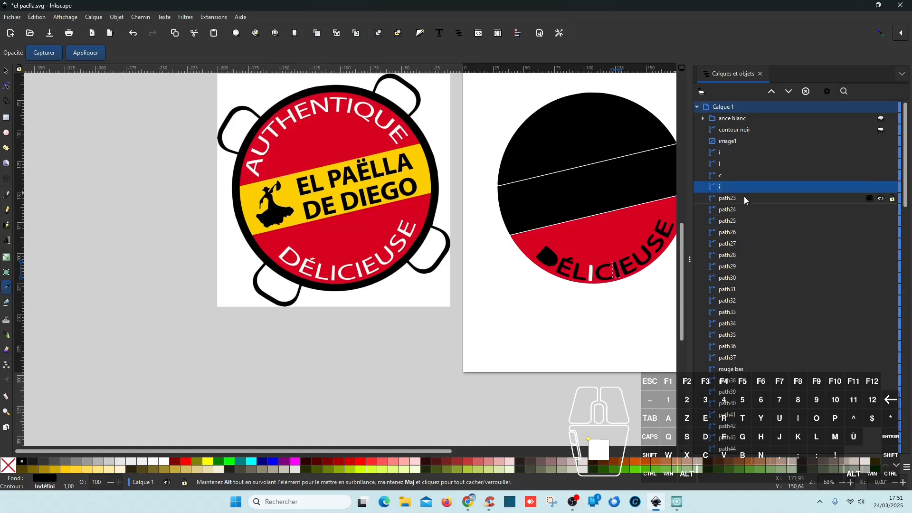
- Delete path24, the duplicate outline of the first letter E, and rename path23 as "e"
left_click(744, 198)
left_click(742, 211)
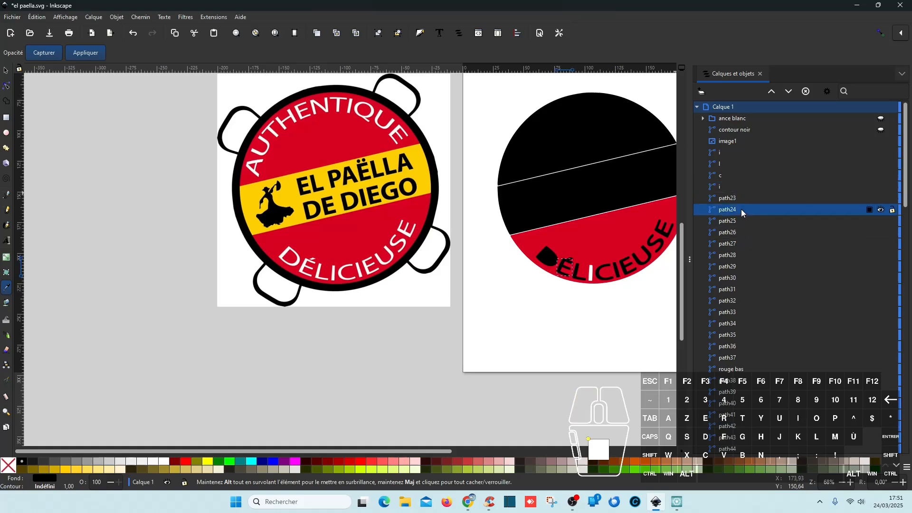
key("Delete")
left_click(741, 198)
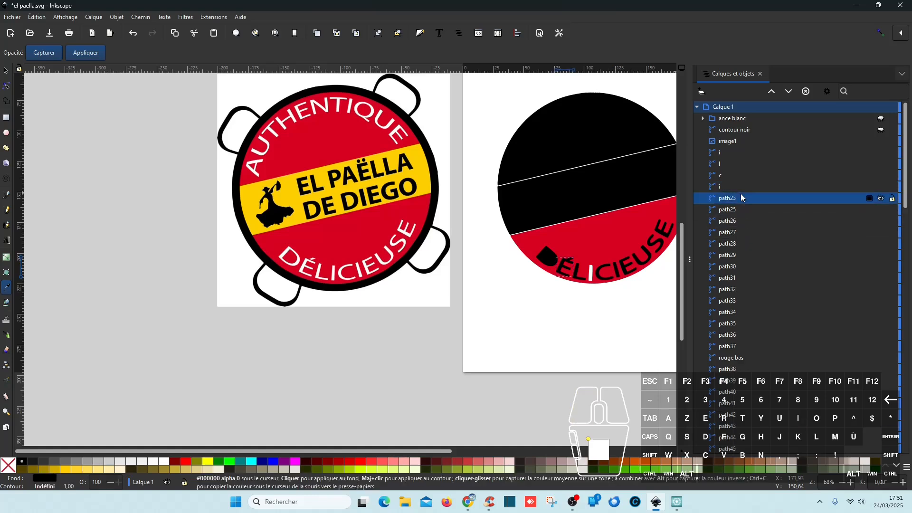
left_click(743, 197)
key("Return")
- Select path25, the path directly beneath "e" in the stacking order
left_click(733, 212)
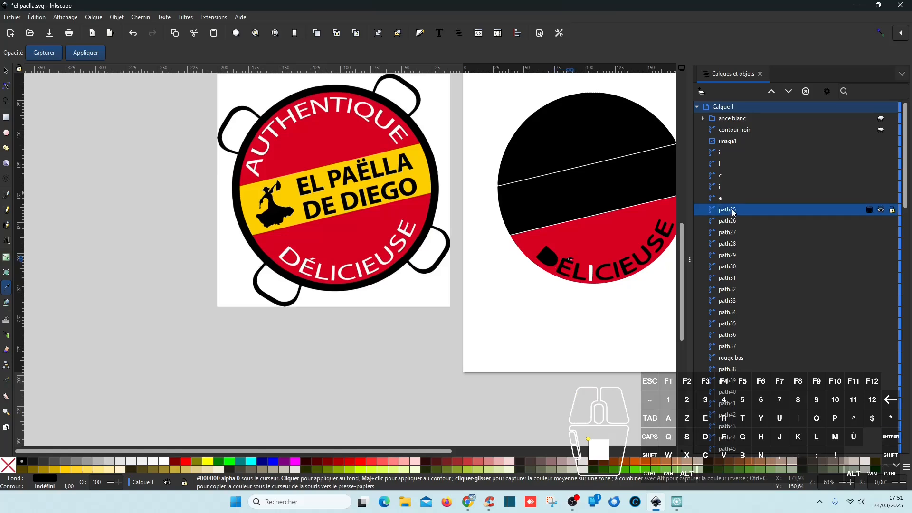
- Identify path25 as the accent over the first E of DÉLICIEUSE and rename it as '
left_click(733, 223)
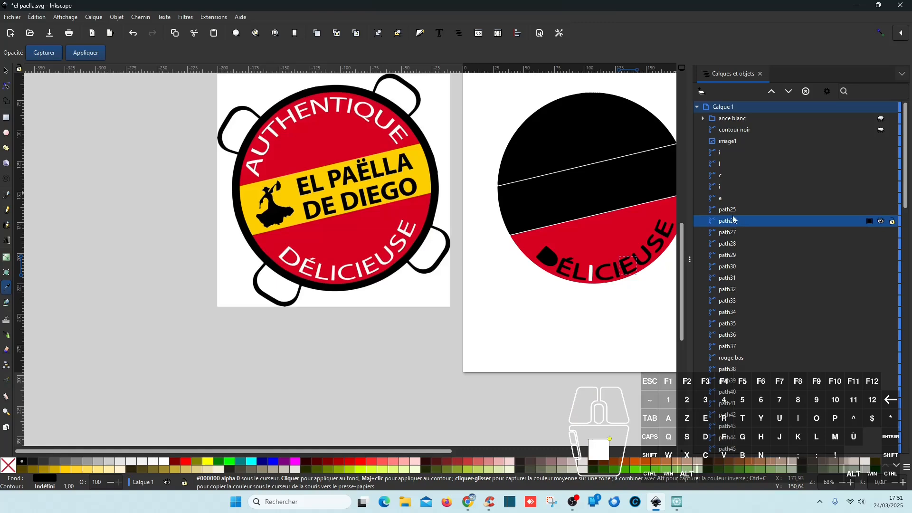
left_click(735, 213)
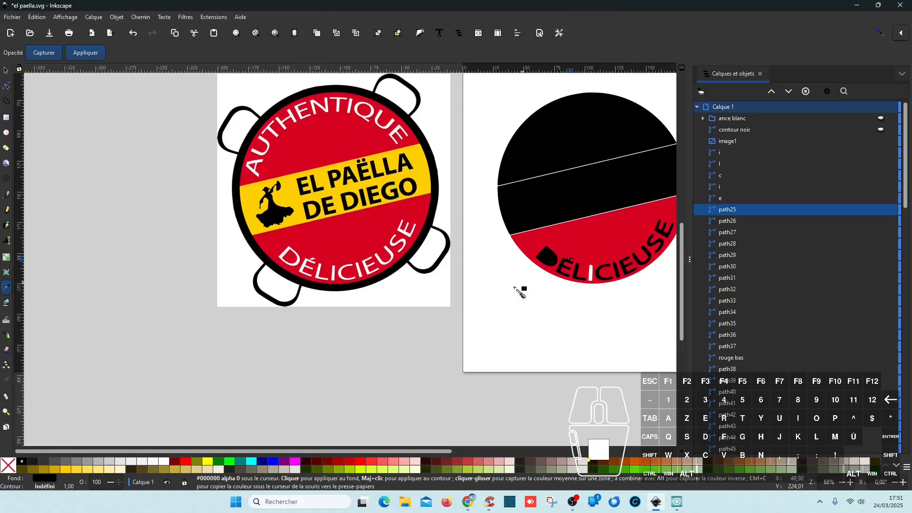
scroll(578, 266, "up", 6, "ctrl")
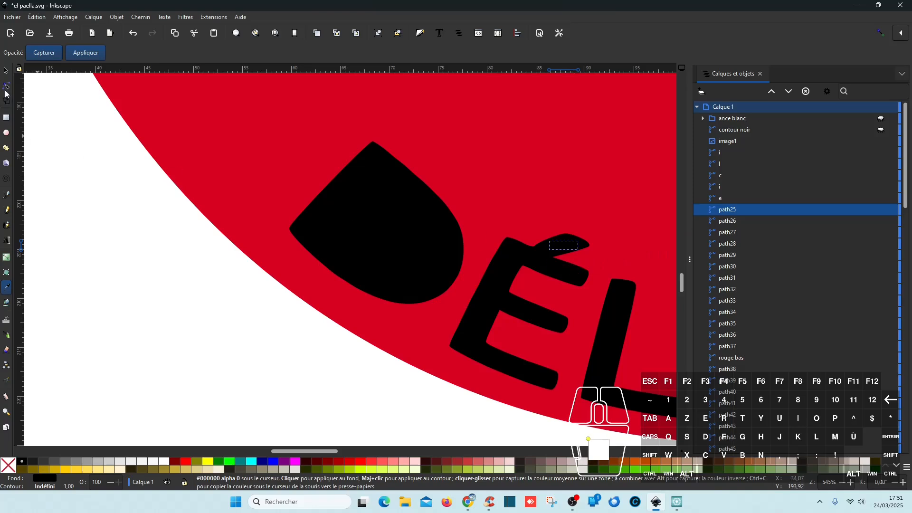
left_click(6, 73)
left_click(507, 260)
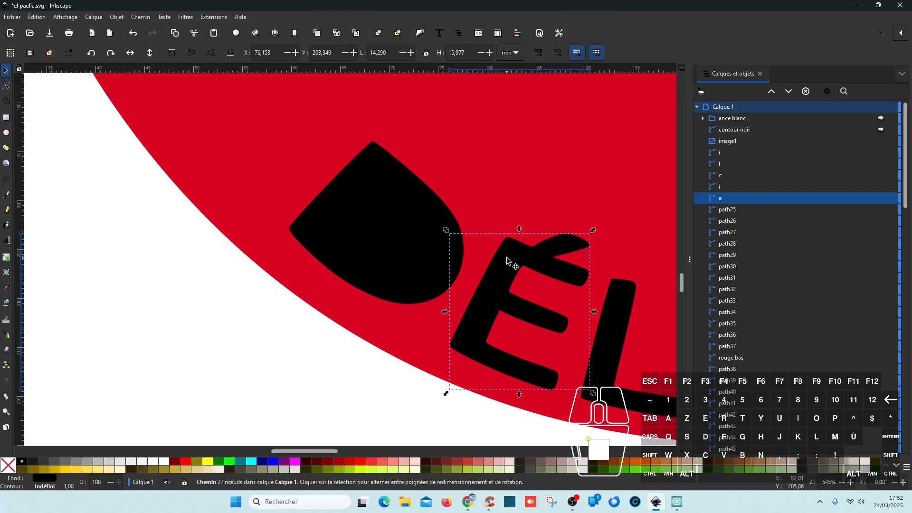
scroll(335, 292, "down", 4)
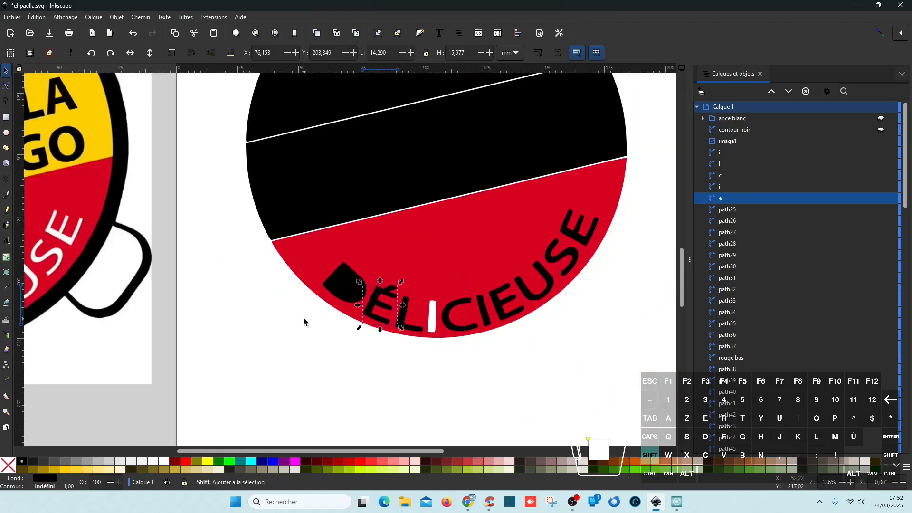
scroll(305, 320, "left", 6)
scroll(305, 320, "left", 4)
scroll(306, 319, "right", 5)
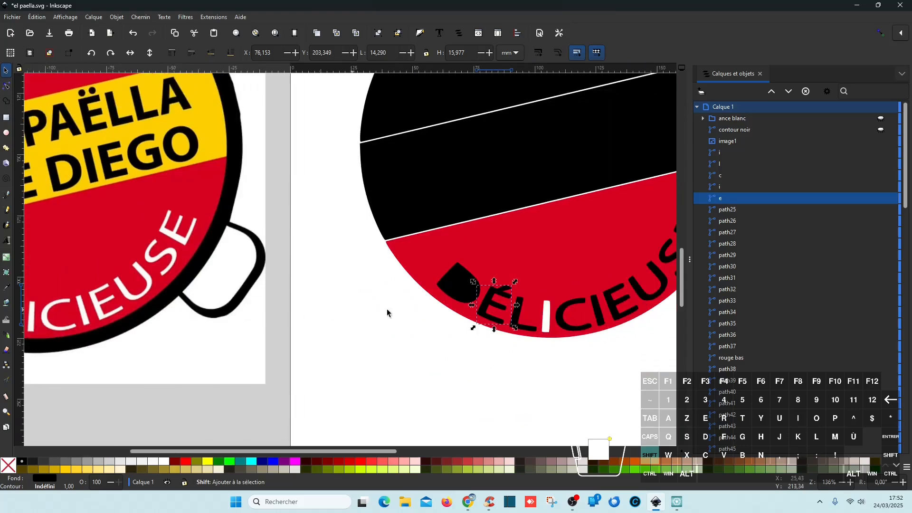
left_click(734, 208)
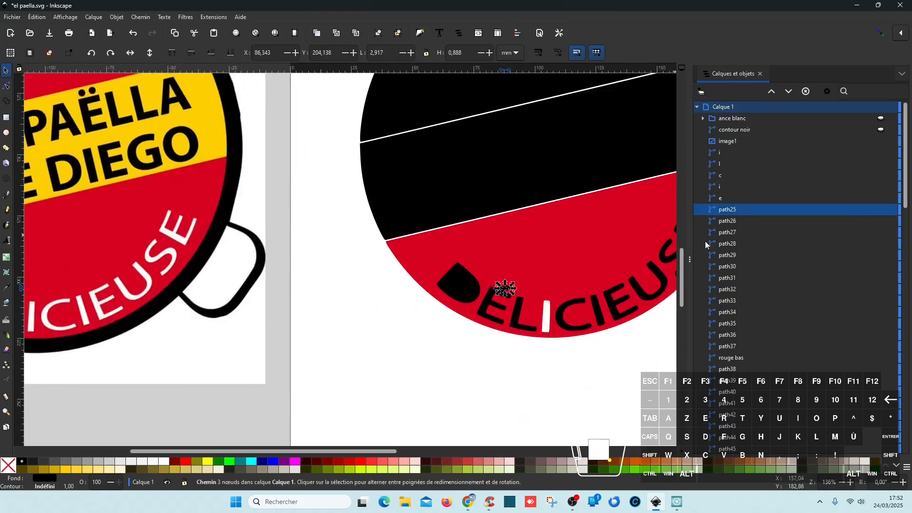
left_click(743, 209)
type("'")
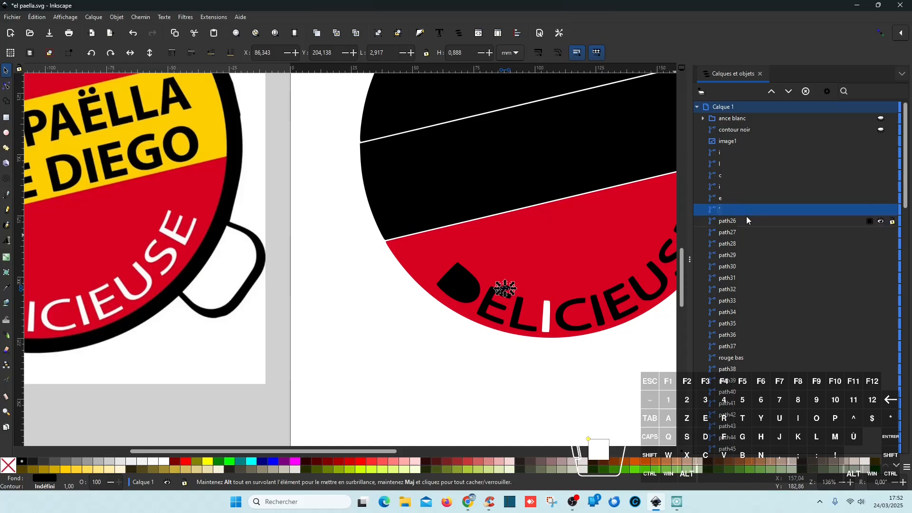
- Rename path26, the middle E of DÉLICIEUSE, as e and delete its duplicate path27
left_click(740, 224)
left_click(740, 223)
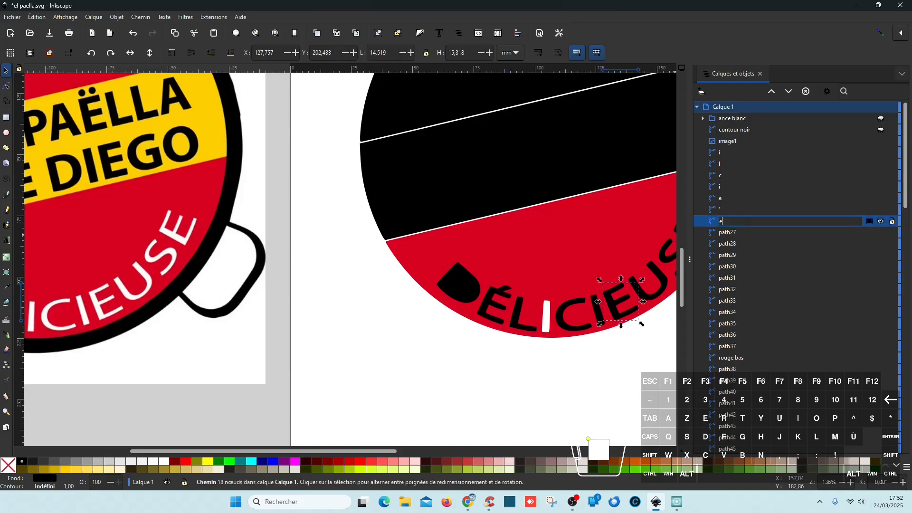
key("Return")
left_click(732, 231)
key("Delete")
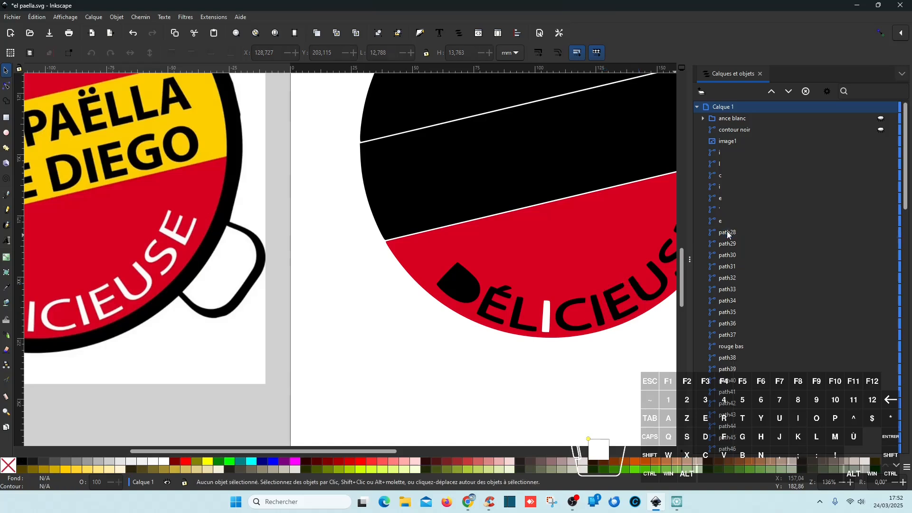
- Delete the duplicate D outline path29 and rename path28 as d
left_click(737, 233)
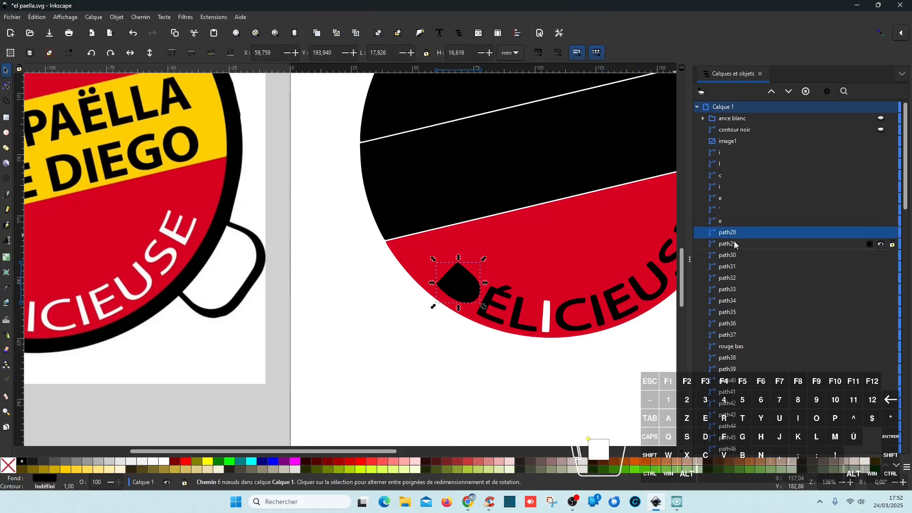
left_click(734, 242)
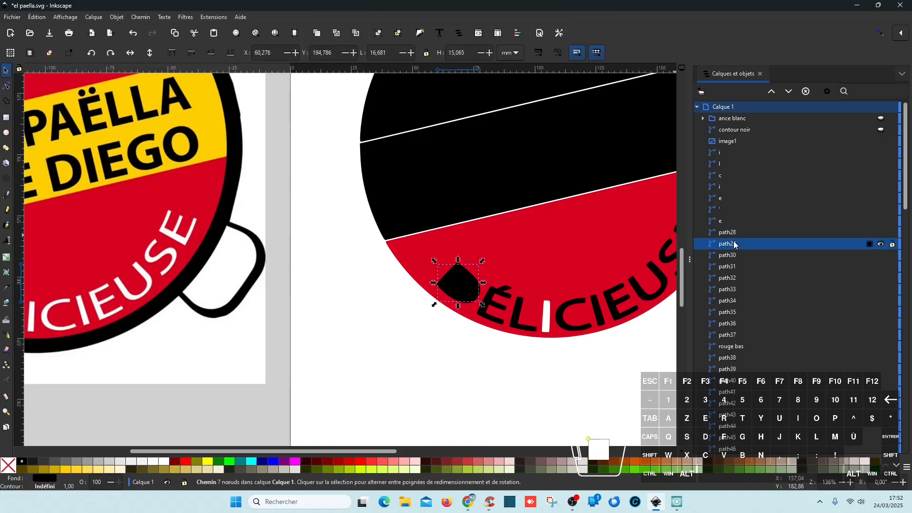
left_click(738, 232)
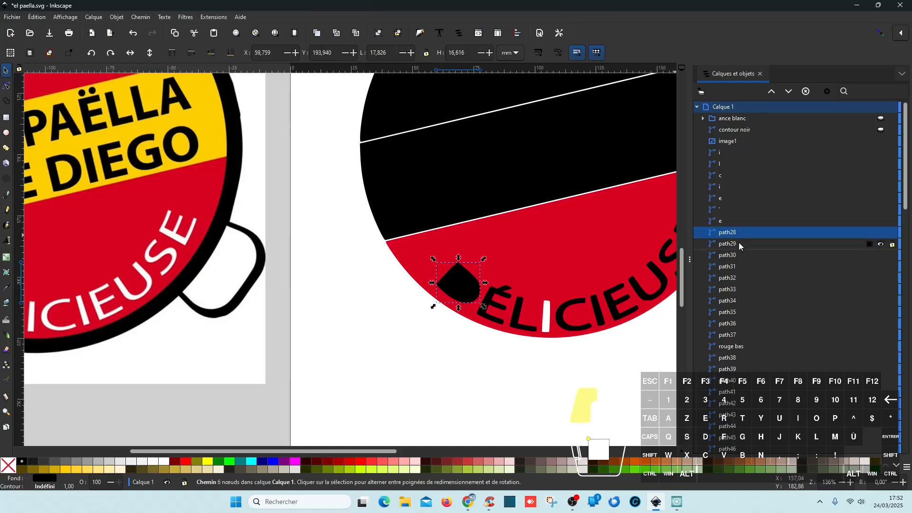
left_click(739, 243)
key("Delete")
left_click(732, 233)
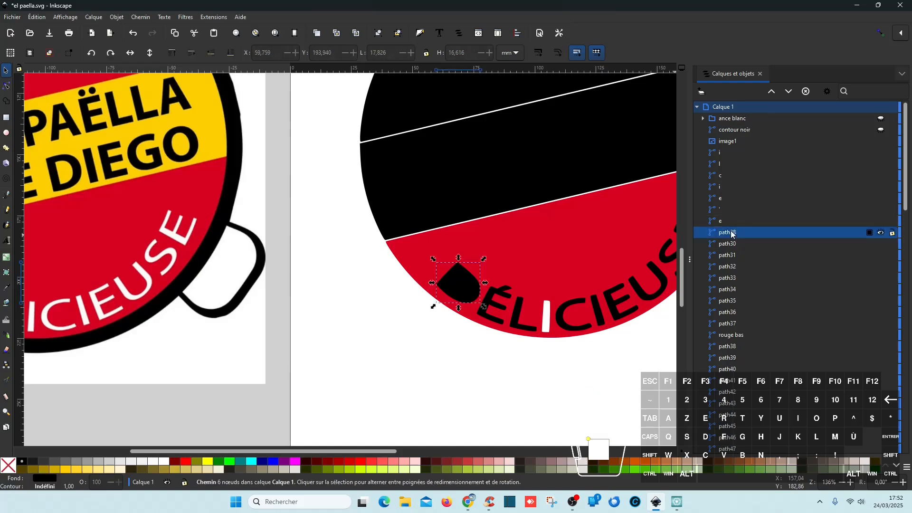
left_click(731, 232)
type("d")
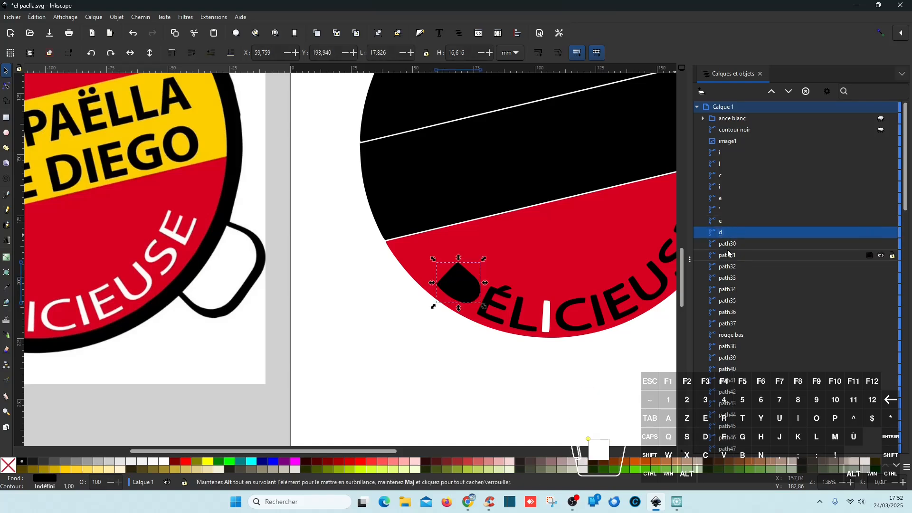
- Delete path31, the smaller duplicate of the D's inner shape
left_click(732, 245)
left_click(733, 256)
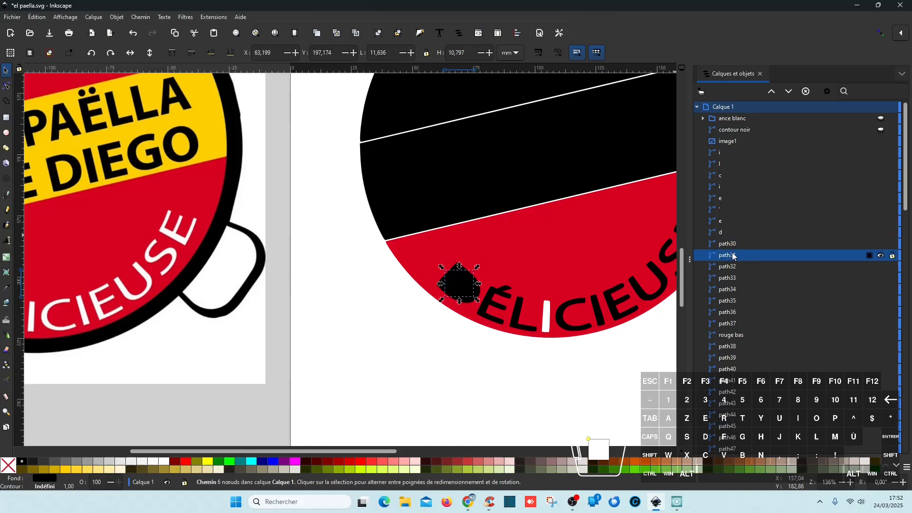
key("Delete")
- Raise path30 above d and subtract it from the letter with a Difference operation to hollow out the D
left_click(738, 242)
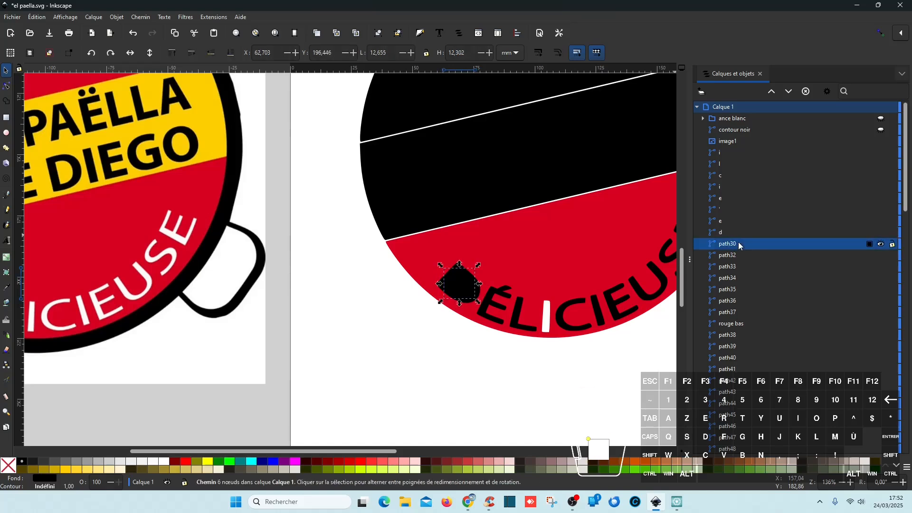
left_click(774, 94)
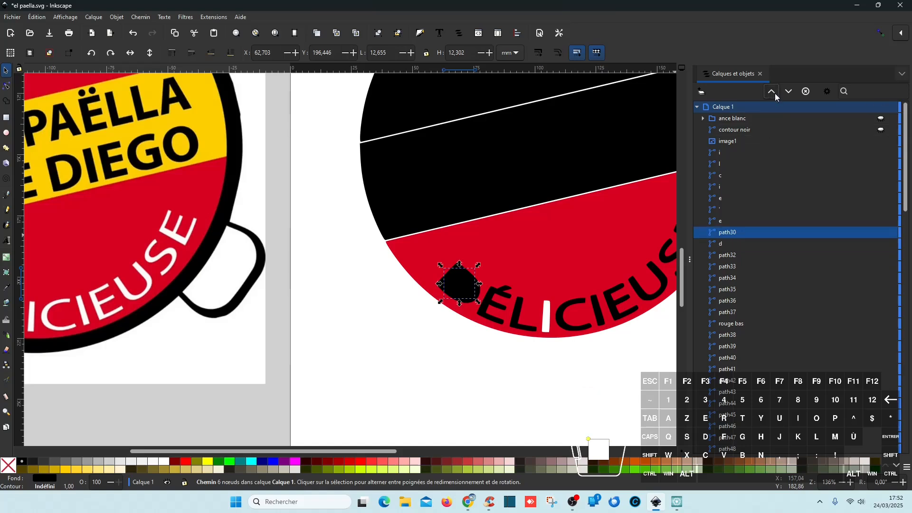
left_click(732, 246, "ctrl")
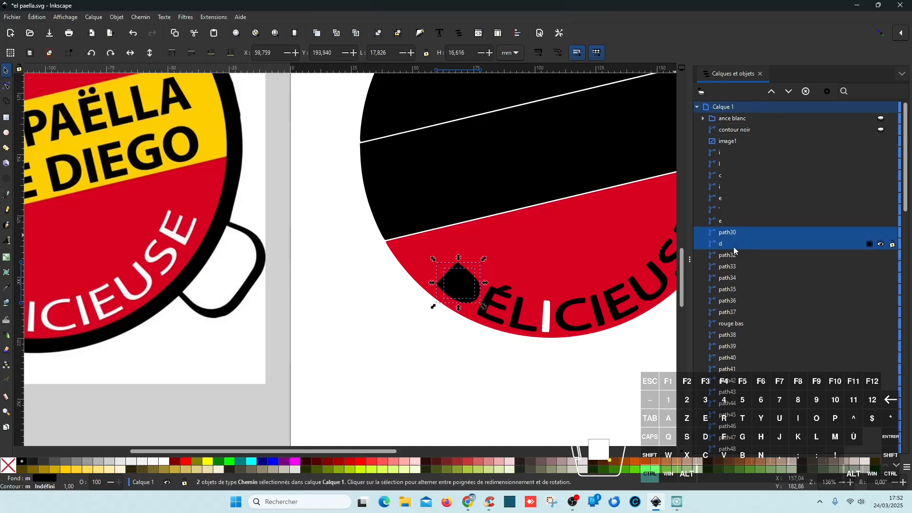
left_click(142, 19)
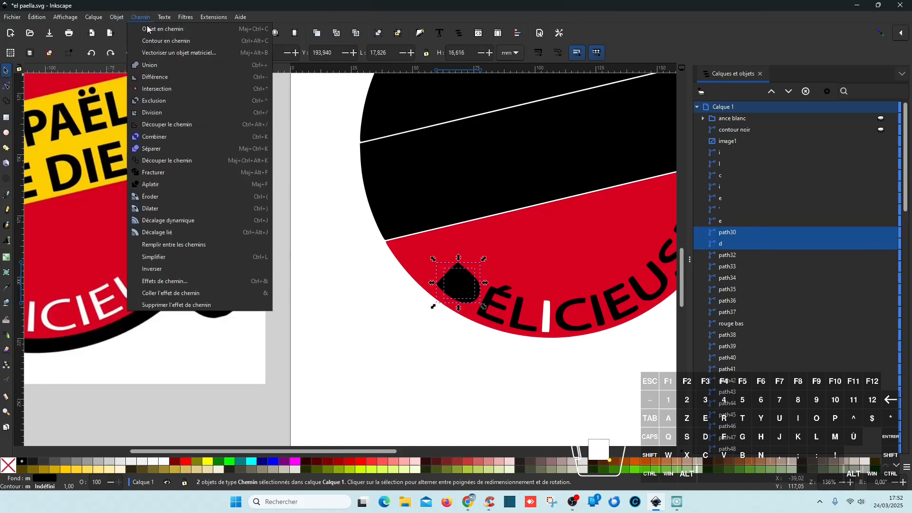
left_click(169, 78)
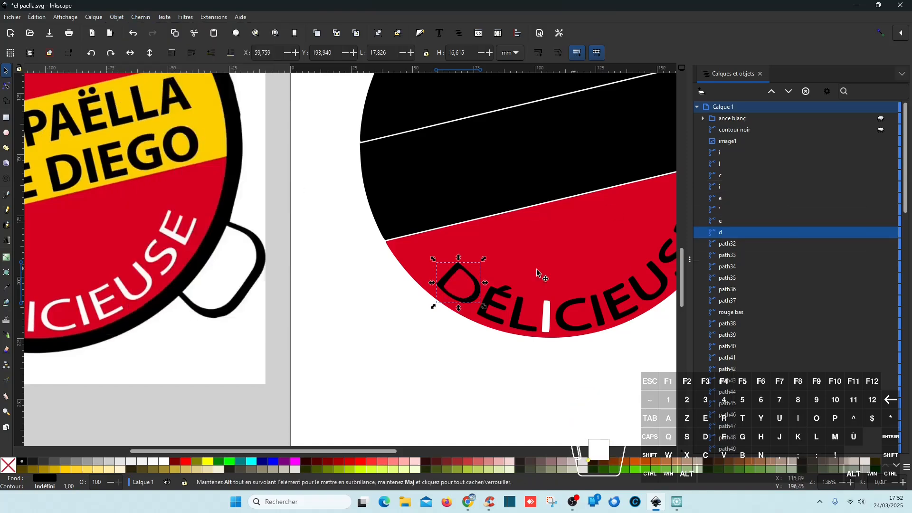
- Remove the duplicate path33 of the letter U and rename path32 as u
left_click(742, 244)
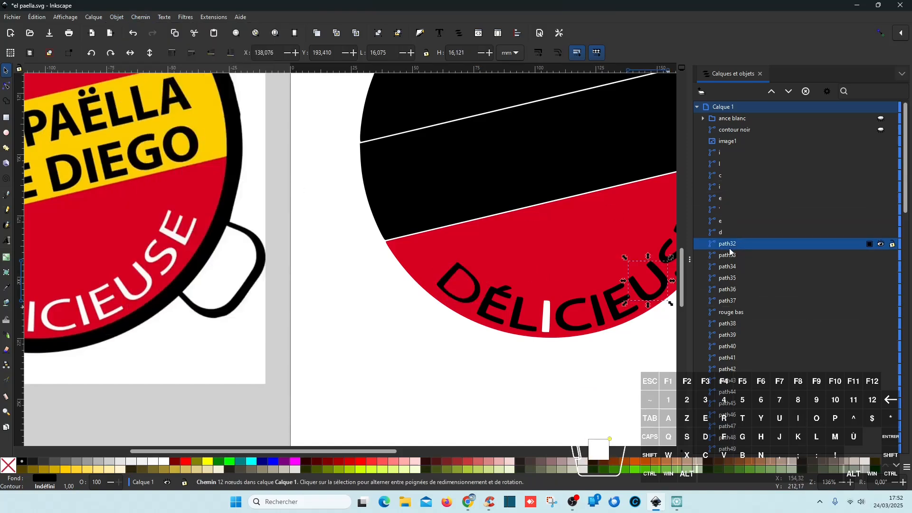
left_click(728, 258)
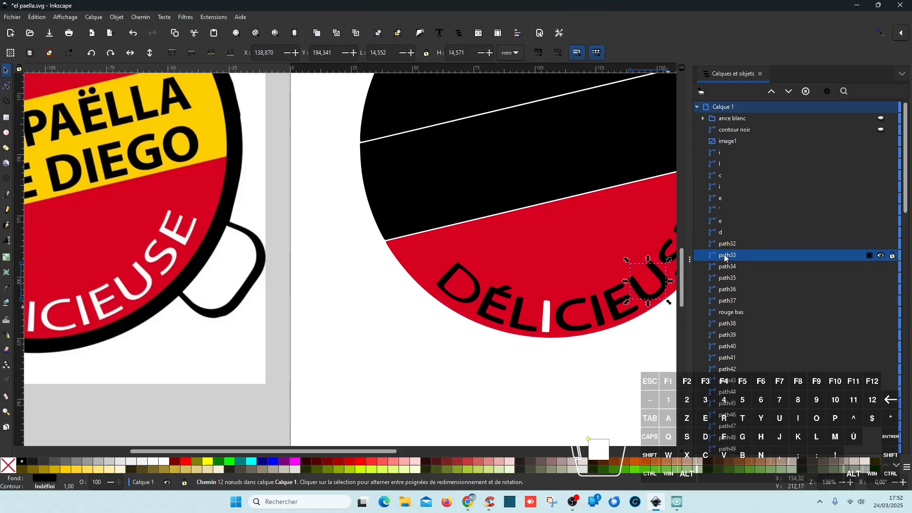
left_click(731, 245, "shift")
key("ctrl+plus")
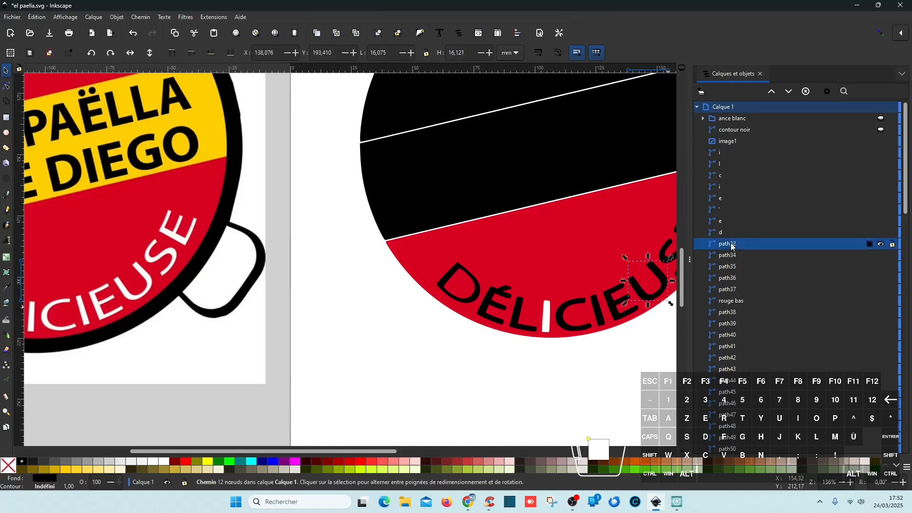
double_click(727, 244)
type("u")
key("Return")
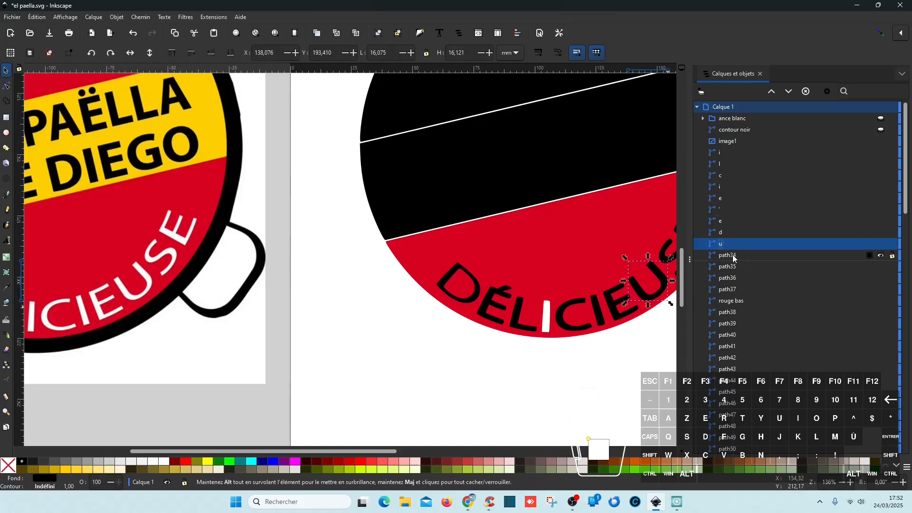
- Delete the duplicate path35 of the letter S and rename path34 as s
left_click(733, 255)
left_click(735, 267)
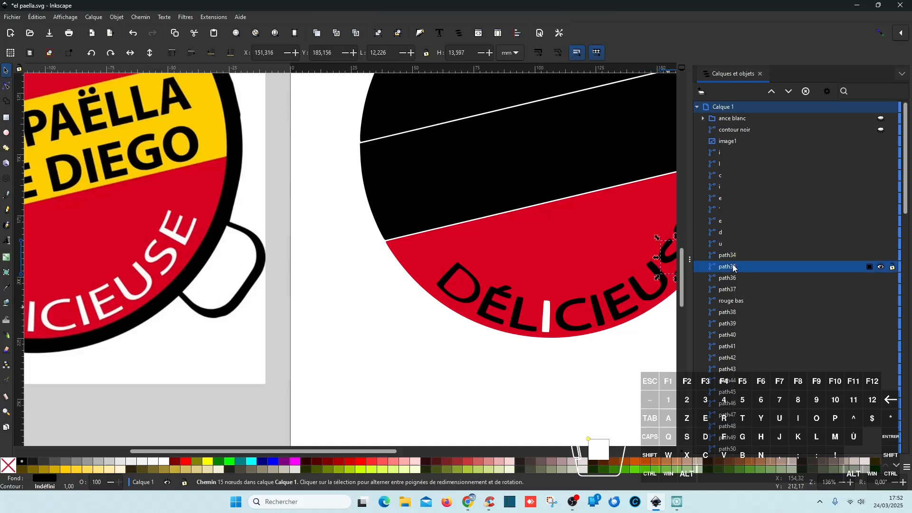
key("Delete")
left_click(727, 255)
double_click(727, 256)
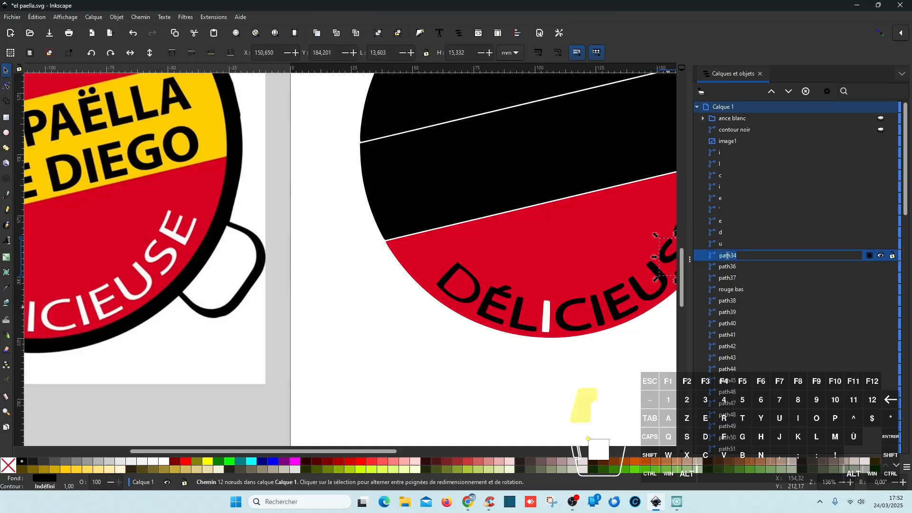
type("s")
key("Return")
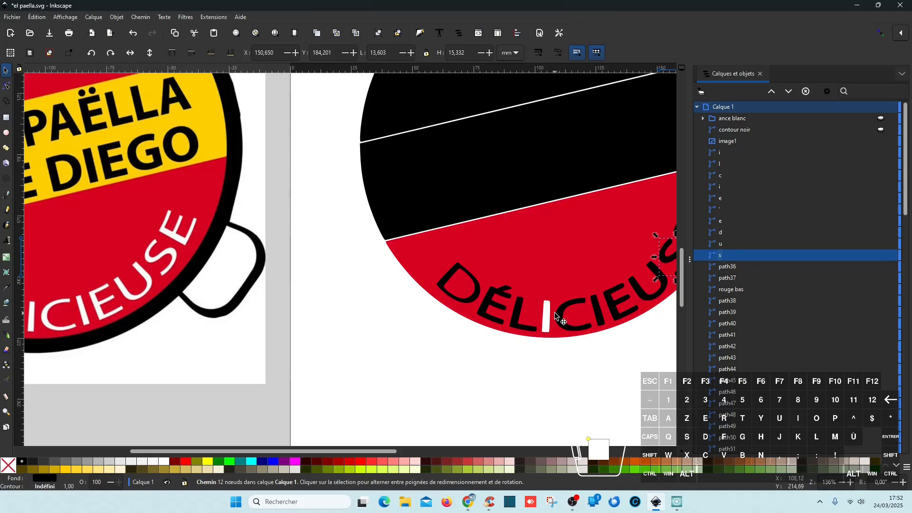
- Delete the duplicate path37 of the final E and rename path36 as e
scroll(555, 314, "right", 5)
left_click(733, 268)
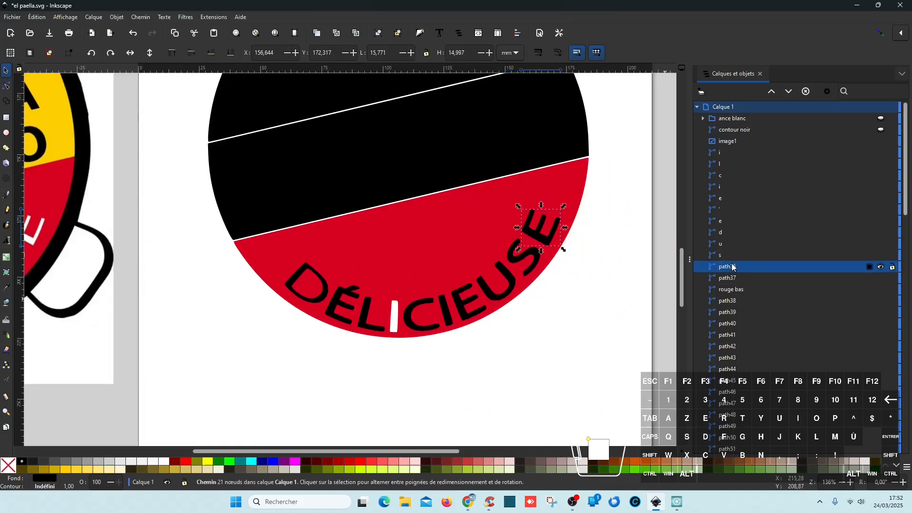
left_click(732, 278)
key("Delete")
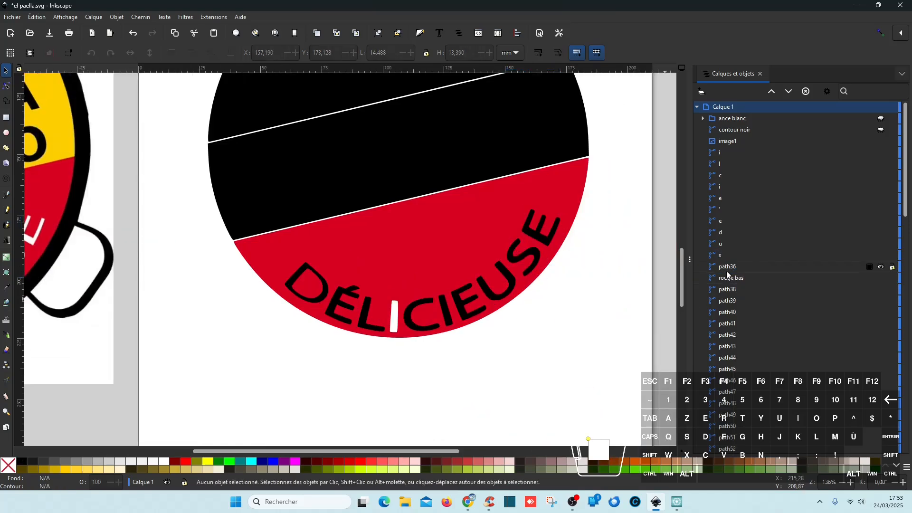
left_click(732, 266)
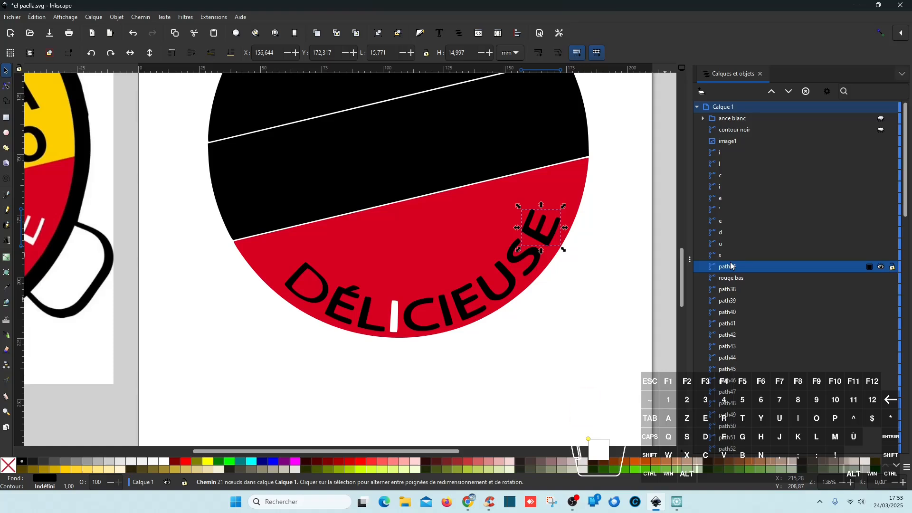
double_click(732, 266)
type("e")
key("Return")
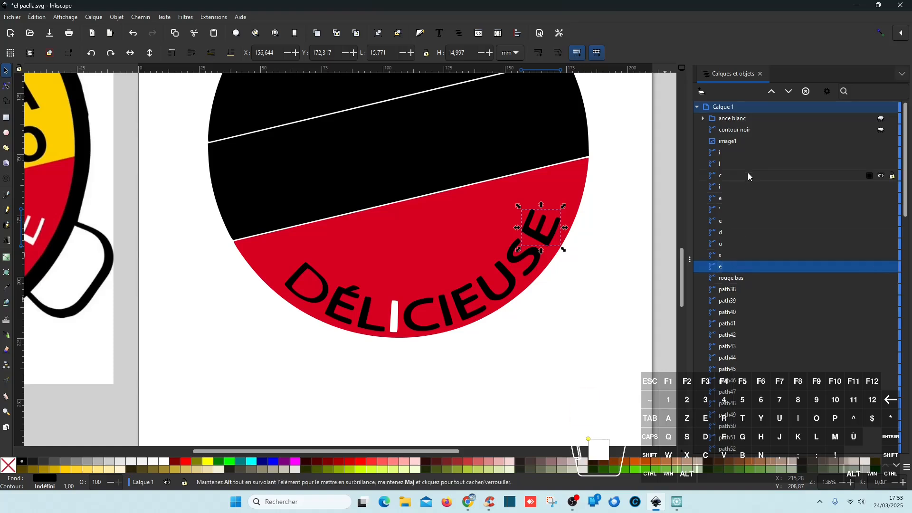
- Fill all the letter paths of DÉLICIEUSE, including the accent, with white
left_click(731, 153)
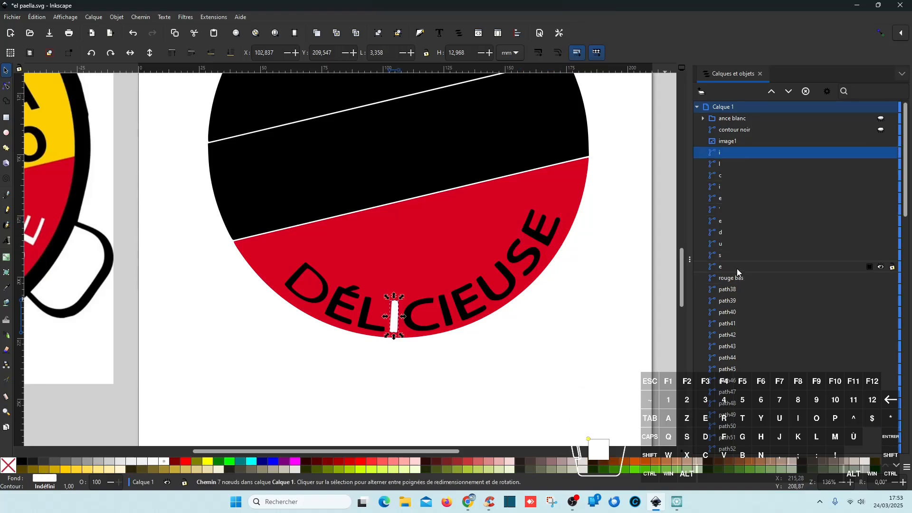
left_click(738, 271, "shift")
left_click(164, 461)
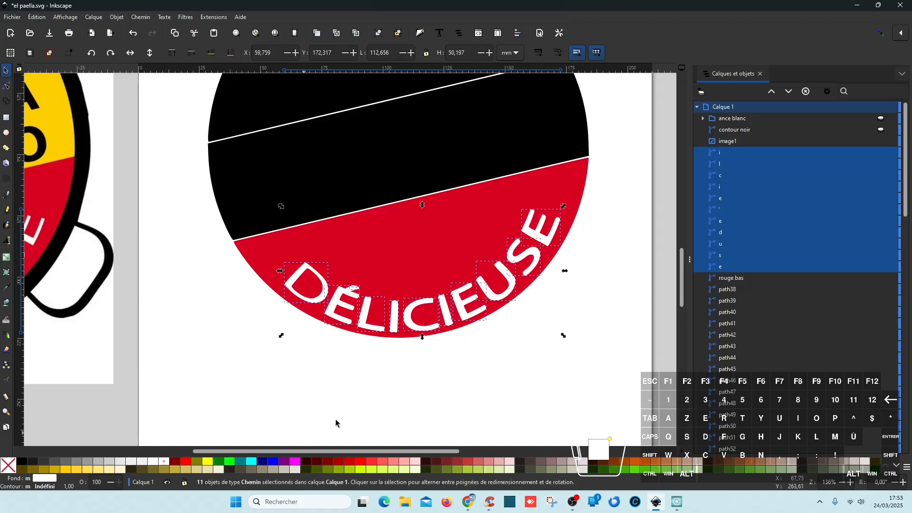
scroll(48, 333, "down", 3)
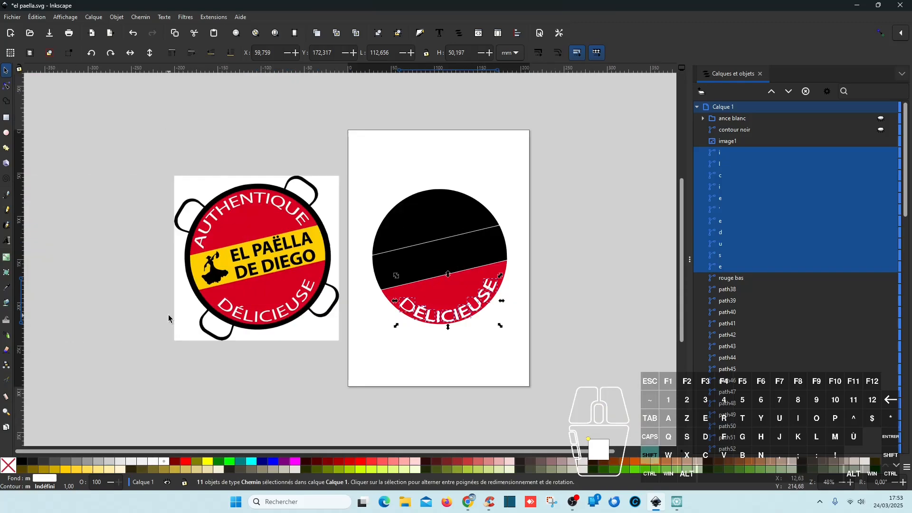
- Draw a straight Pen line about 2.5 mm wide between the É's accent and its body, and set its stroke width to 0.1 mm
scroll(442, 320, "up", 6)
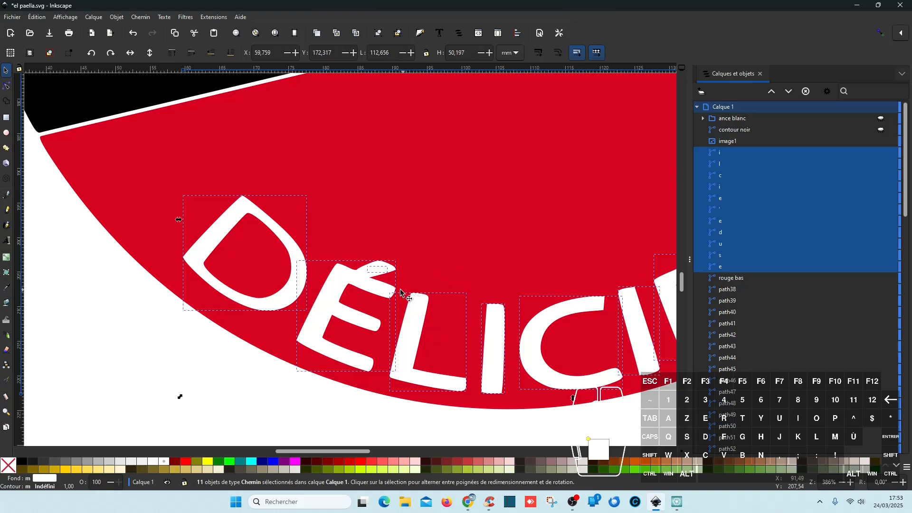
left_click(459, 173)
left_click(363, 290)
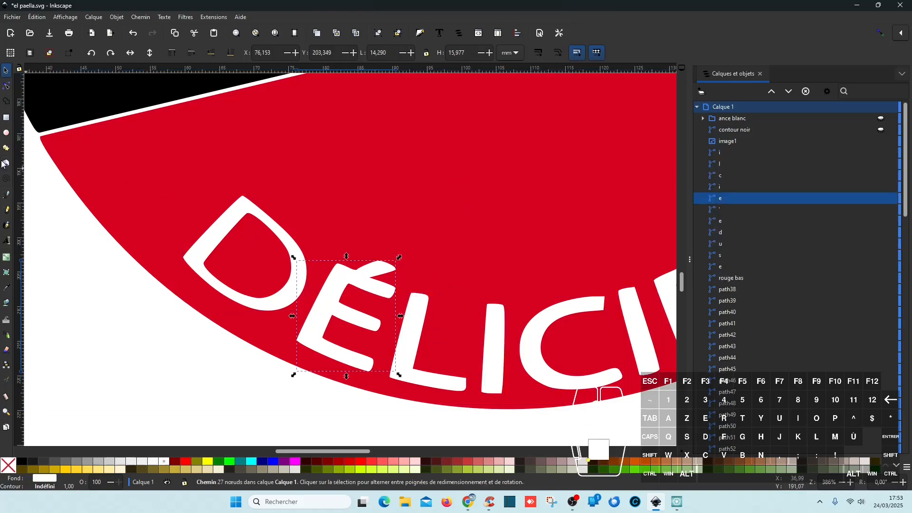
left_click(10, 196)
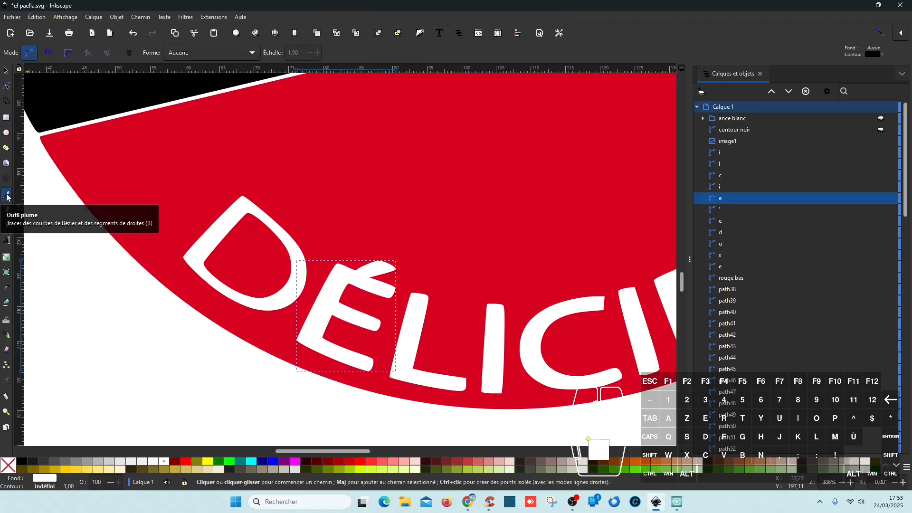
scroll(339, 269, "up", 5)
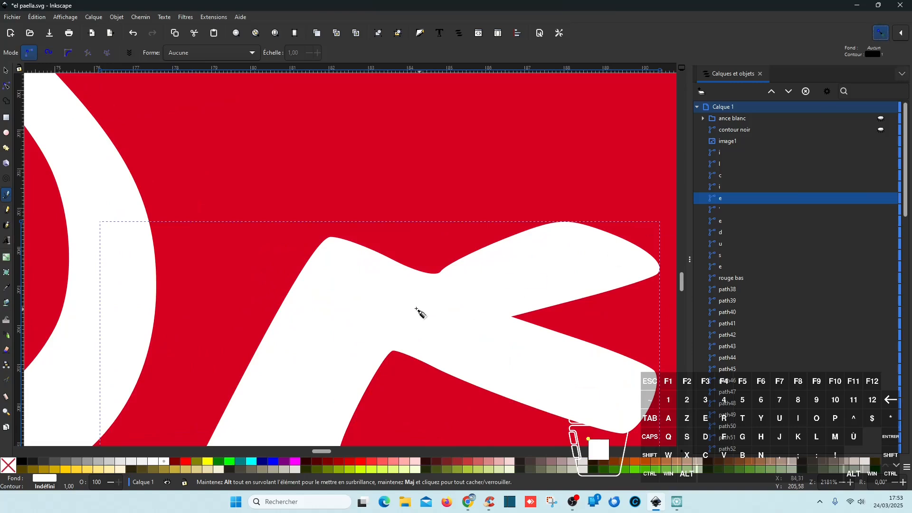
left_click(414, 269)
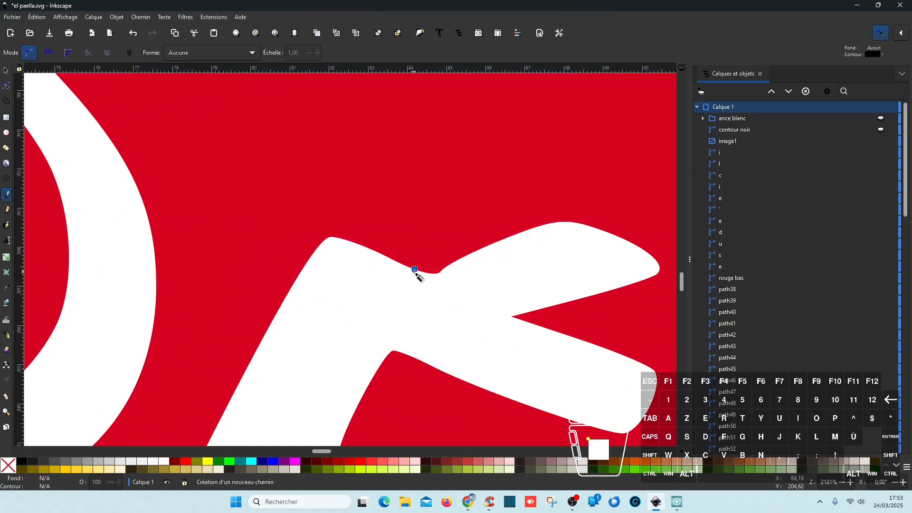
double_click(512, 317)
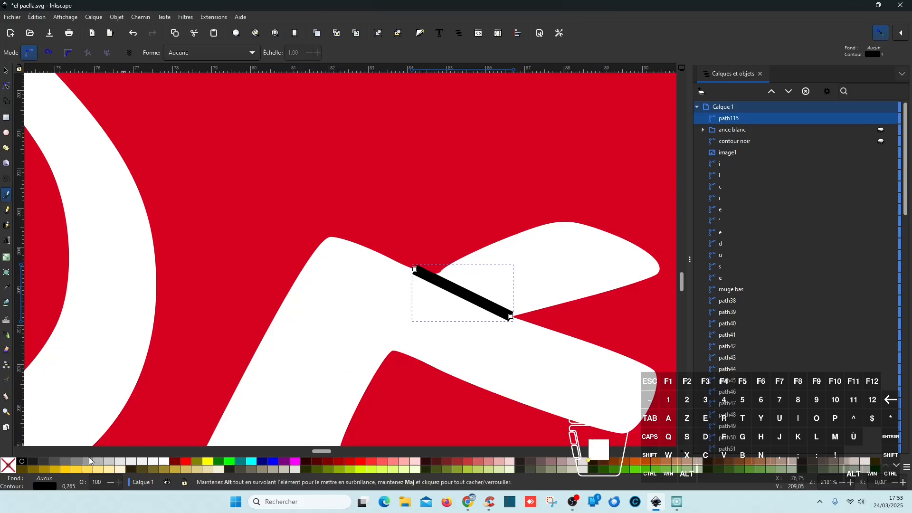
right_click(67, 488)
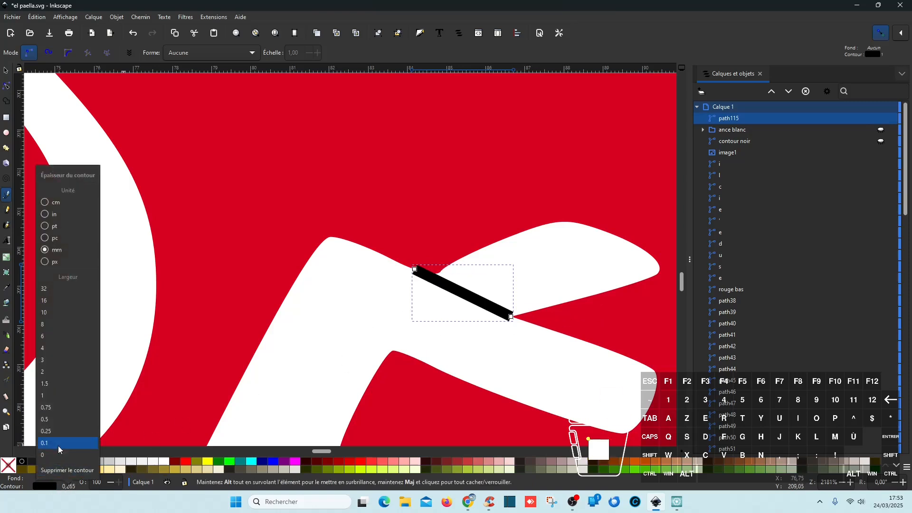
left_click(62, 442)
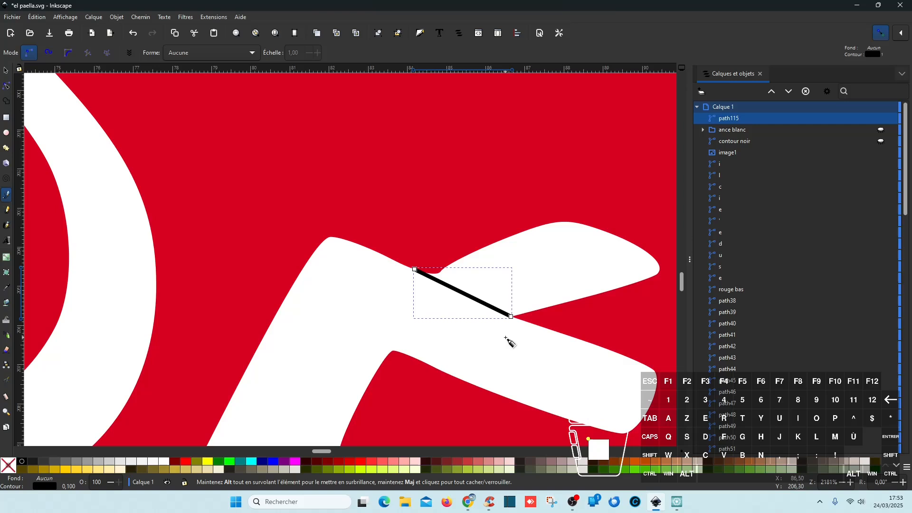
- Try to separate the accent from the É by applying Division with the drawn line, and undo the attempt
left_click(6, 71)
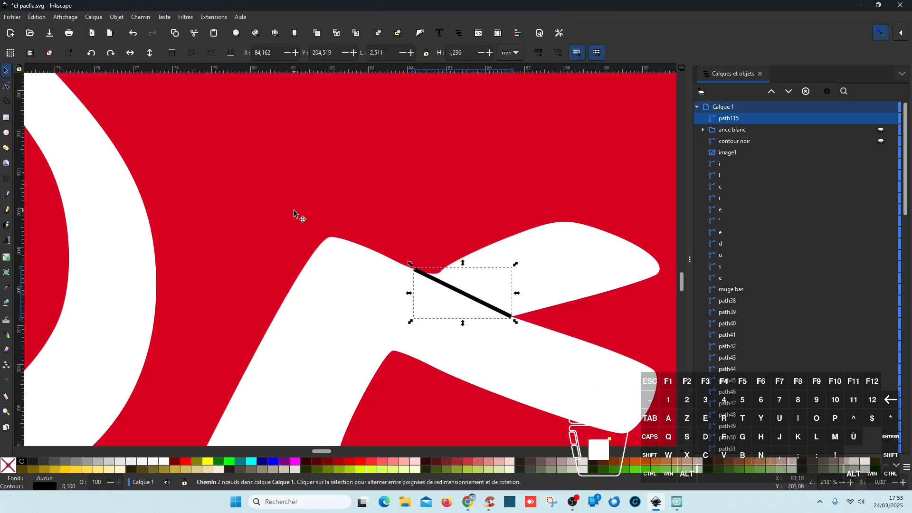
left_click(599, 255)
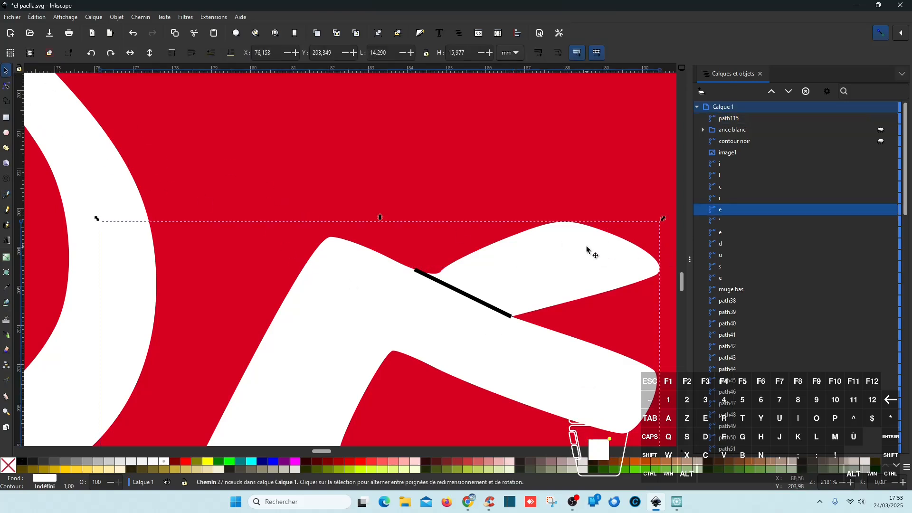
key("shift")
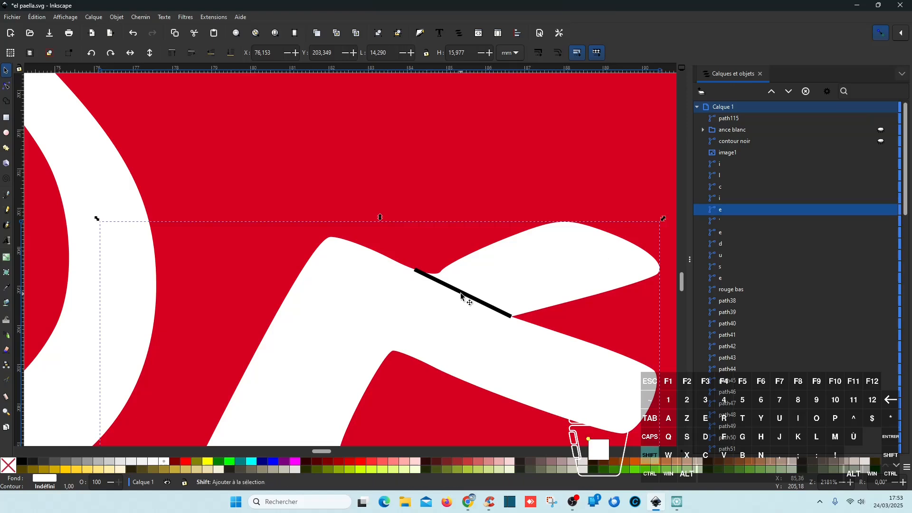
left_click(461, 296, "shift")
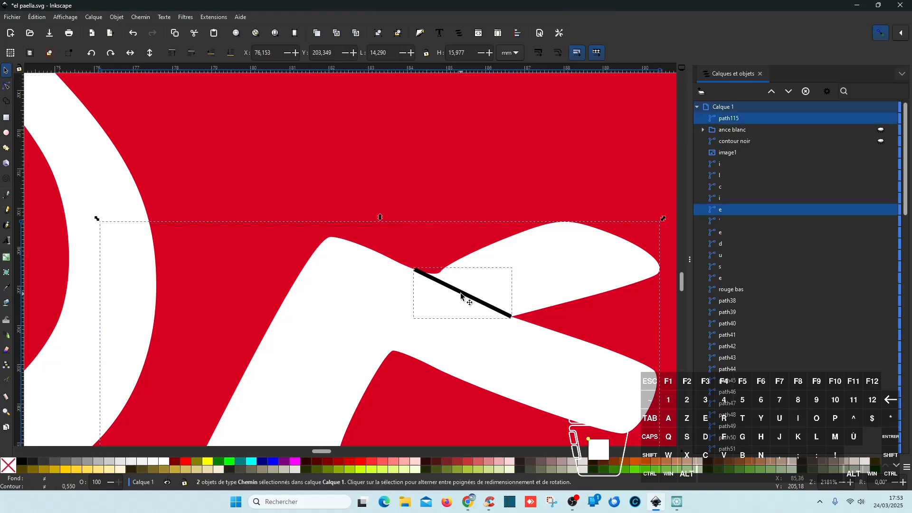
left_click(139, 17)
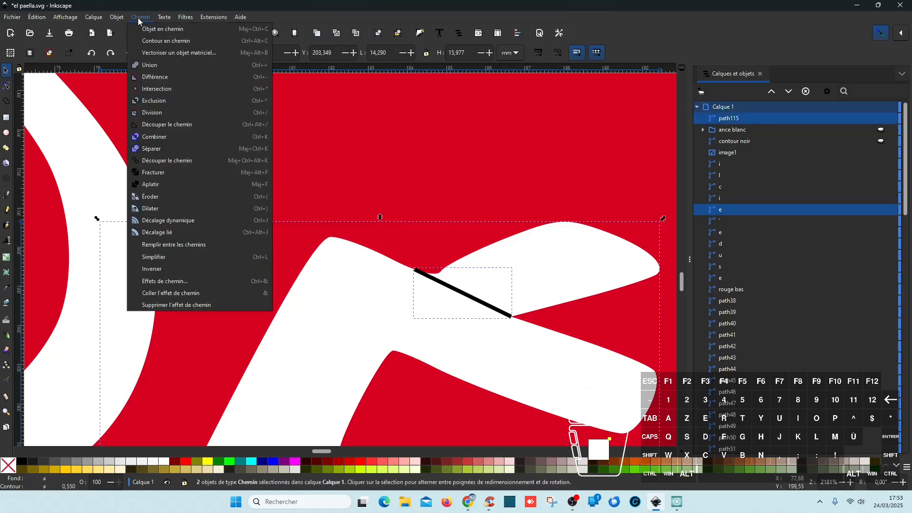
left_click(160, 114)
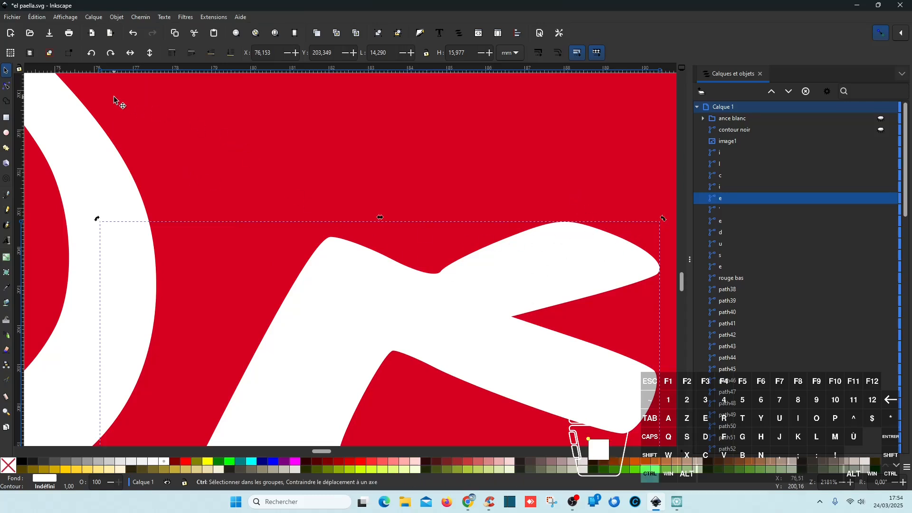
key("ctrl+z")
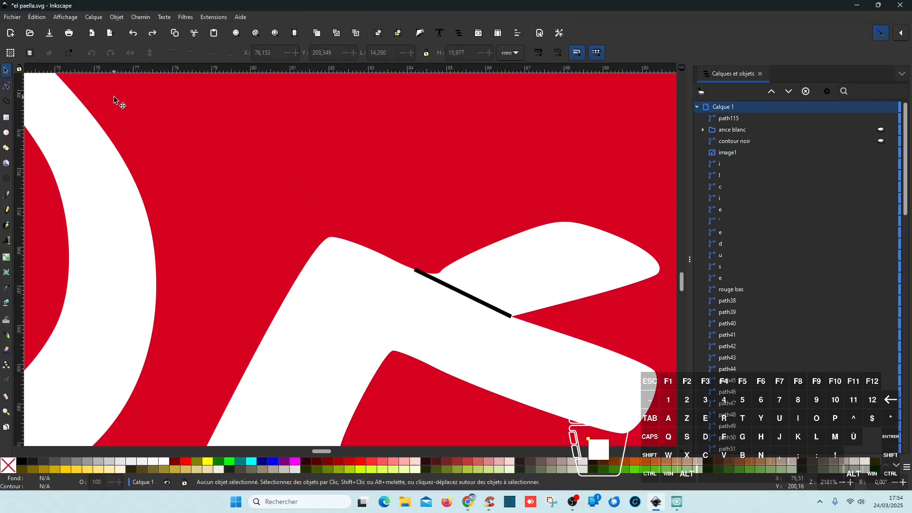
- Extend the cutting line past the notch under the accent by moving its end node to about X 86.87, Y 205.85 mm
left_click(5, 88)
left_click(509, 317)
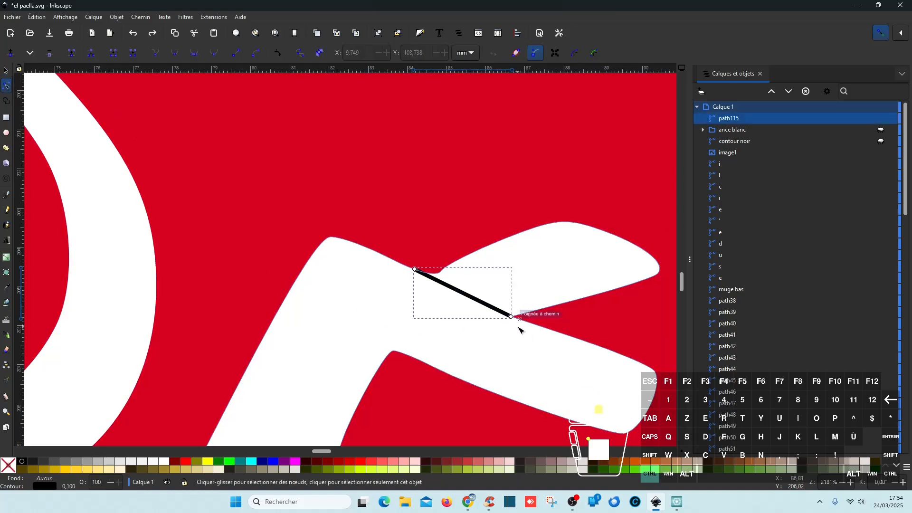
scroll(520, 328, "up", 12)
left_click_drag(485, 276, 536, 287)
scroll(285, 231, "down", 9)
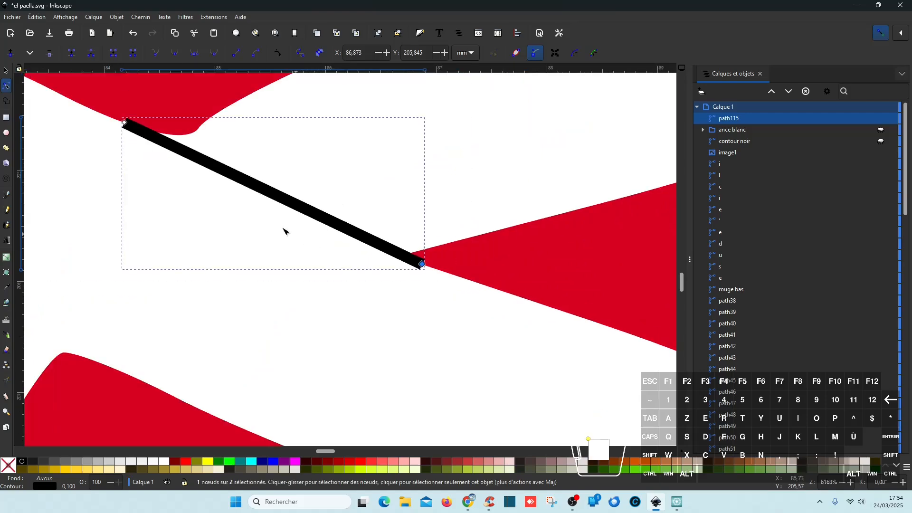
scroll(212, 171, "down", 5)
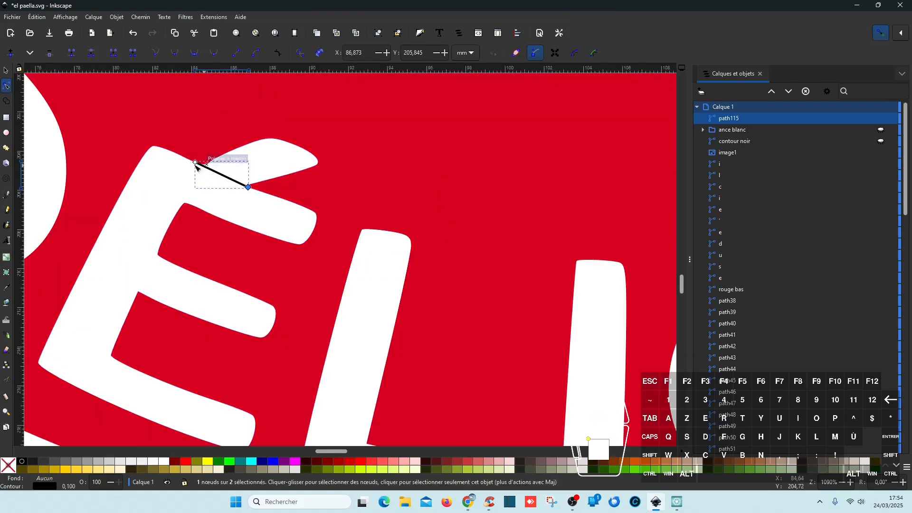
- Retry Division on the É with the lengthened line, and undo it
left_click(6, 71)
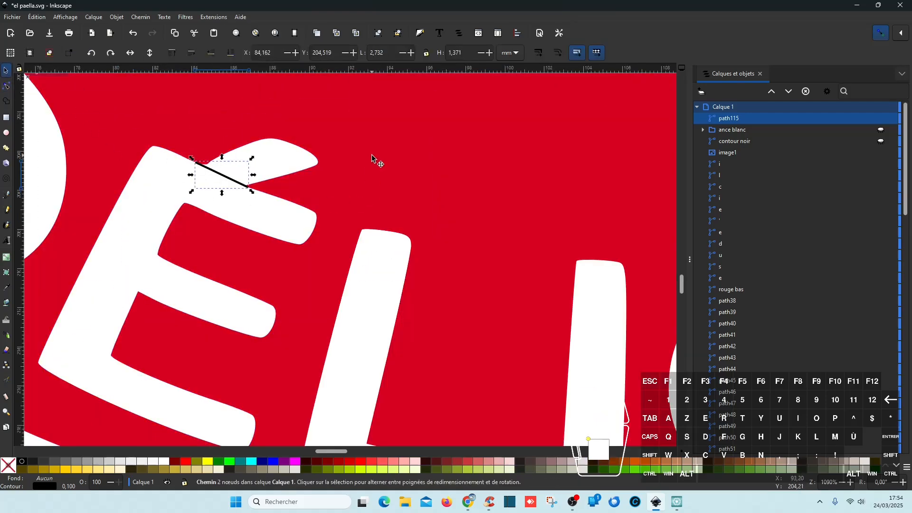
left_click(263, 222, "shift")
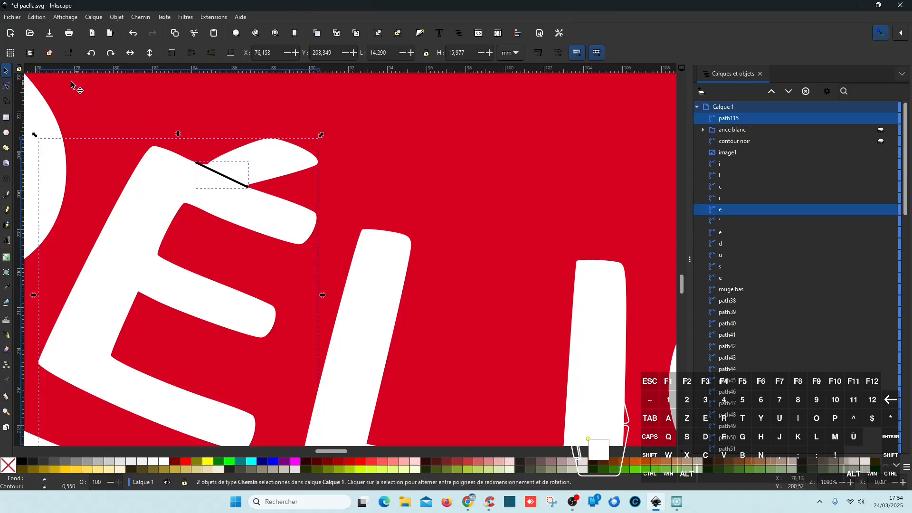
left_click(140, 22)
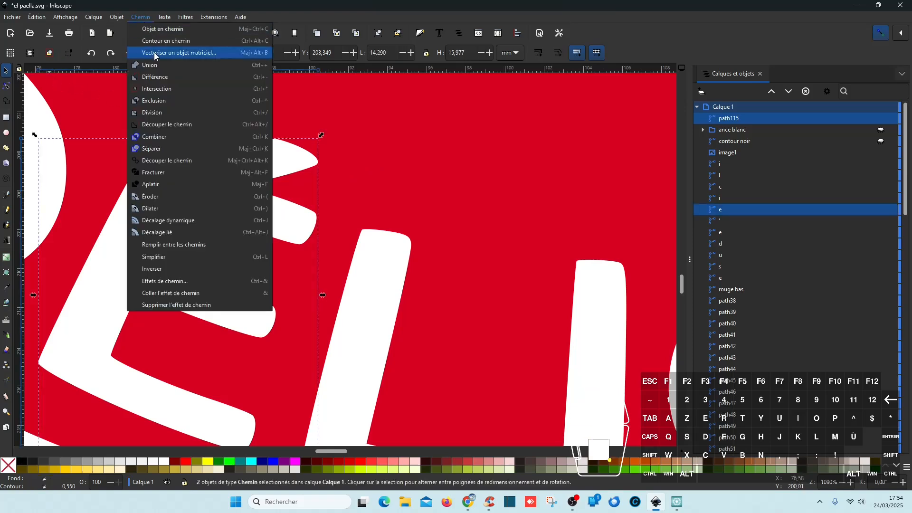
left_click(156, 110)
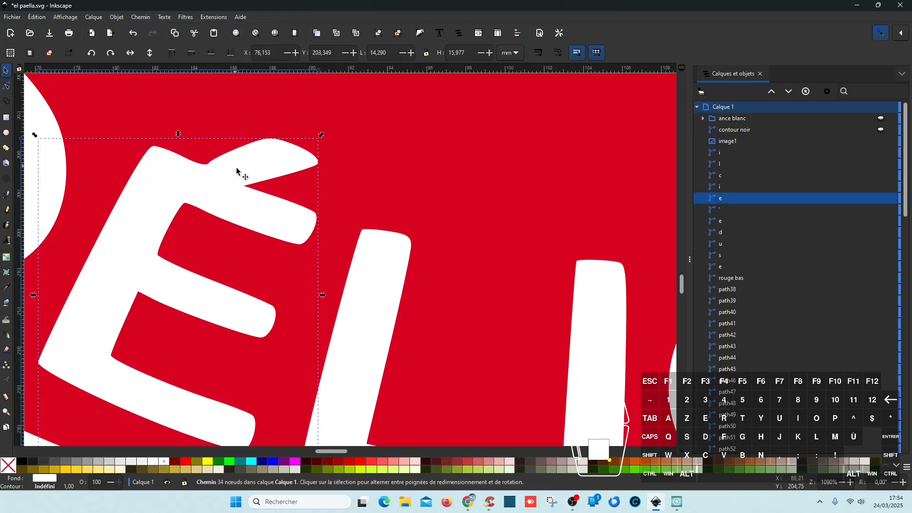
key("ctrl+z")
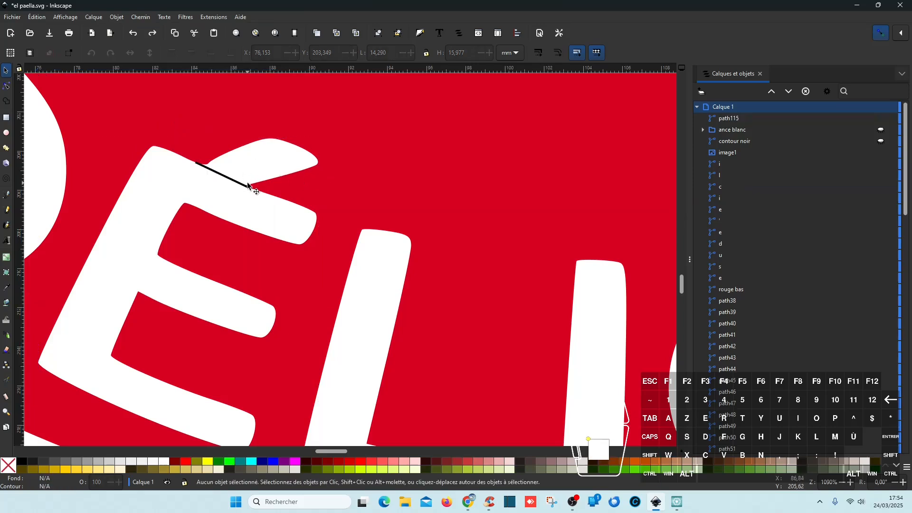
- Move the cutting line's end node further along the É's upper arm, to about X 87.10, Y 205.92 mm
scroll(247, 185, "up", 6)
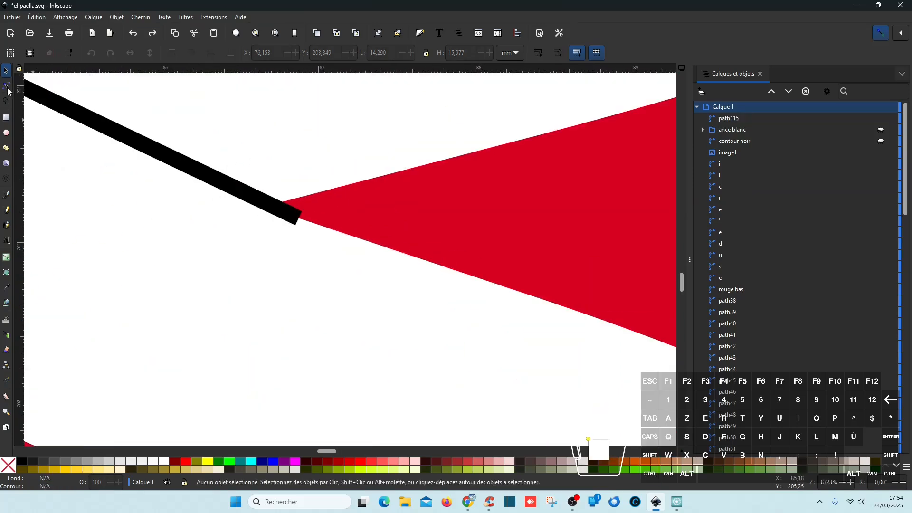
left_click(8, 91)
left_click(298, 221)
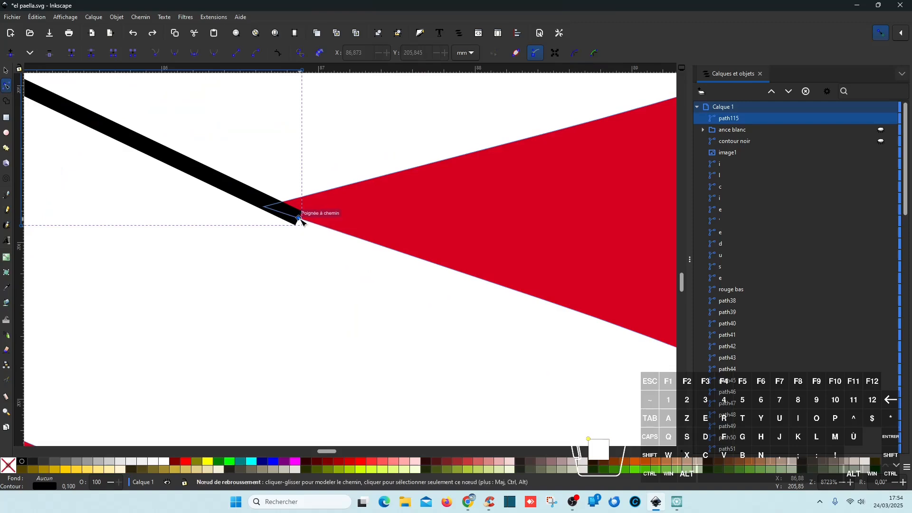
left_click_drag(300, 222, 336, 236)
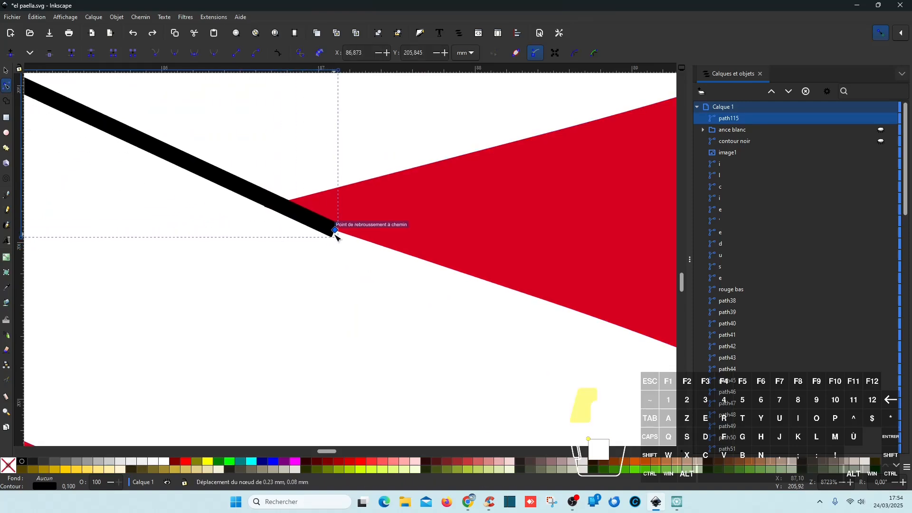
scroll(202, 233, "down", 4)
scroll(129, 199, "up", 4)
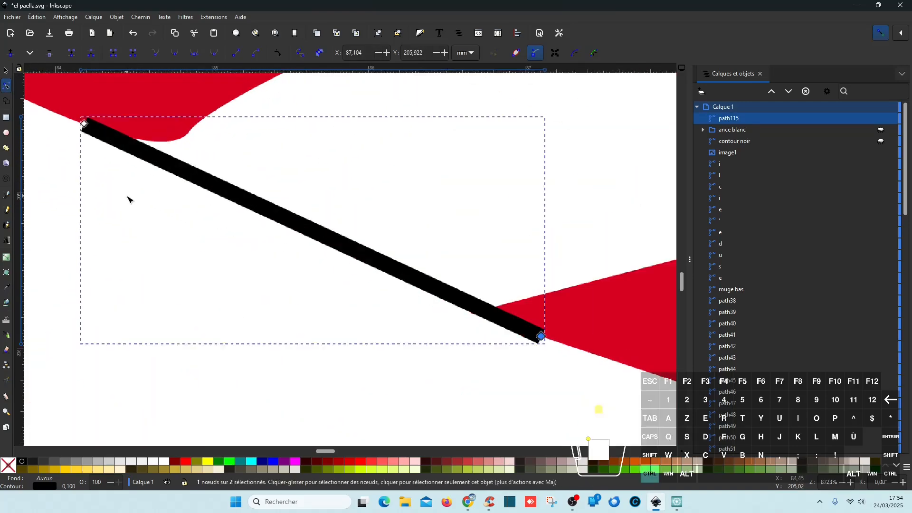
scroll(411, 204, "down", 4)
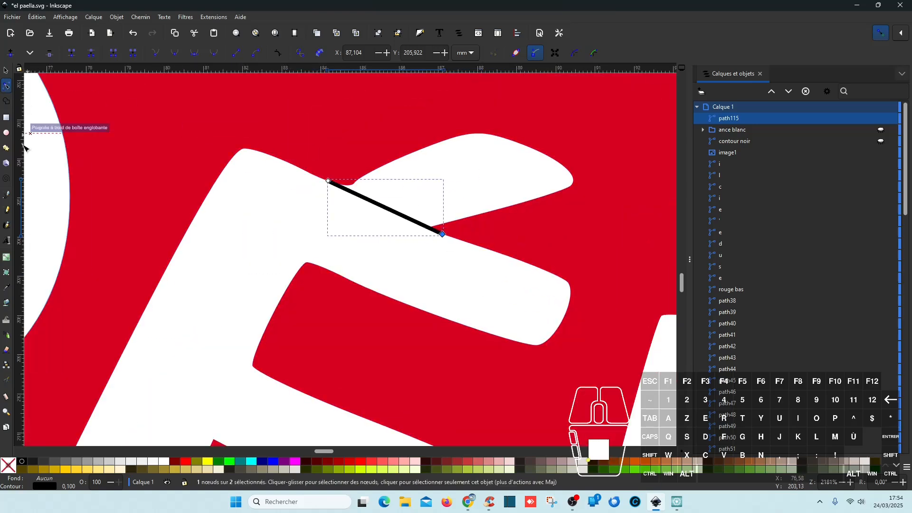
- Continue the line around the accent with straight Pen segments and close it into a five-sided outline
left_click(6, 194)
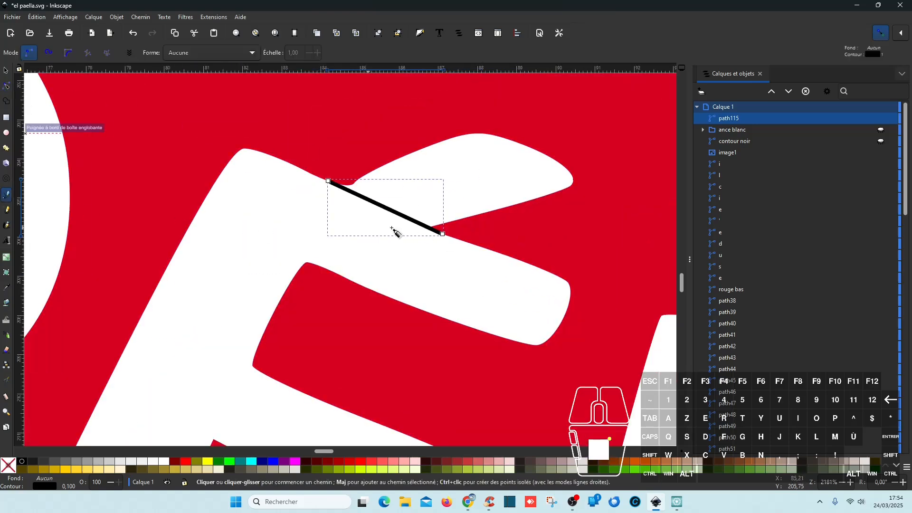
left_click(443, 235)
left_click(625, 203)
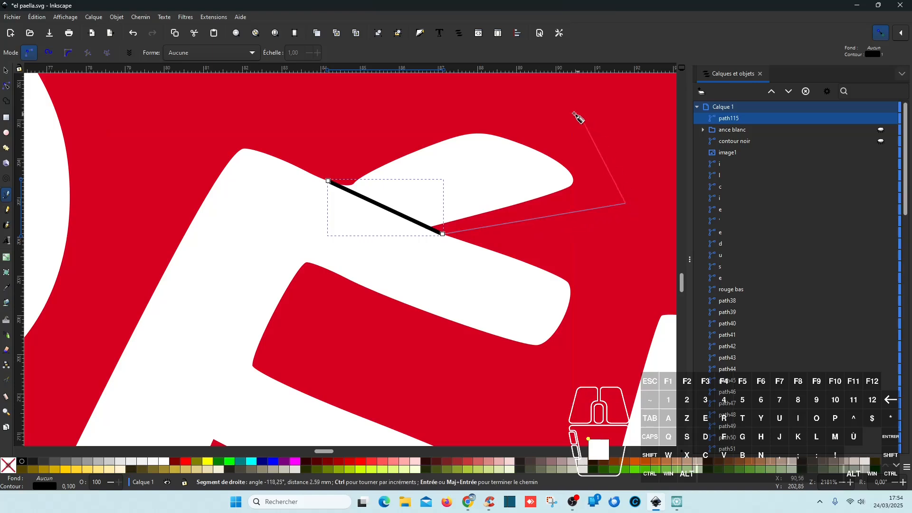
left_click(563, 110)
left_click(397, 101)
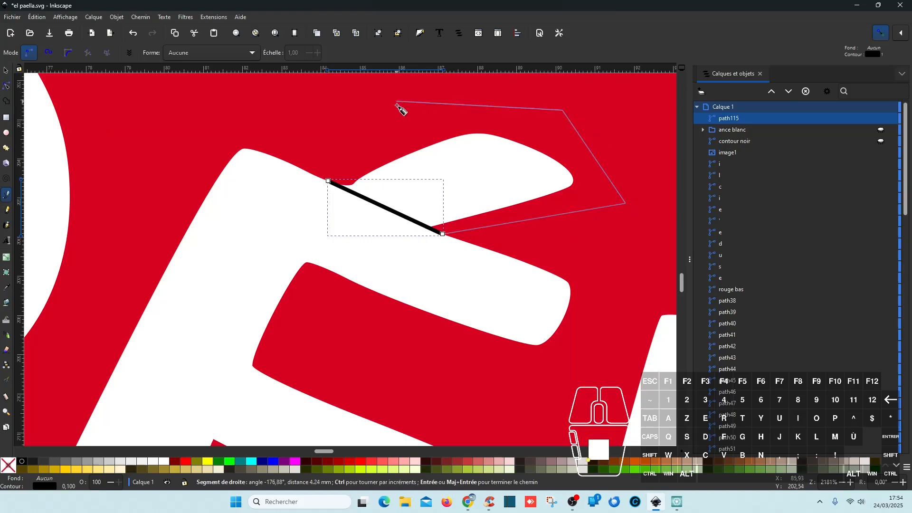
left_click(328, 181)
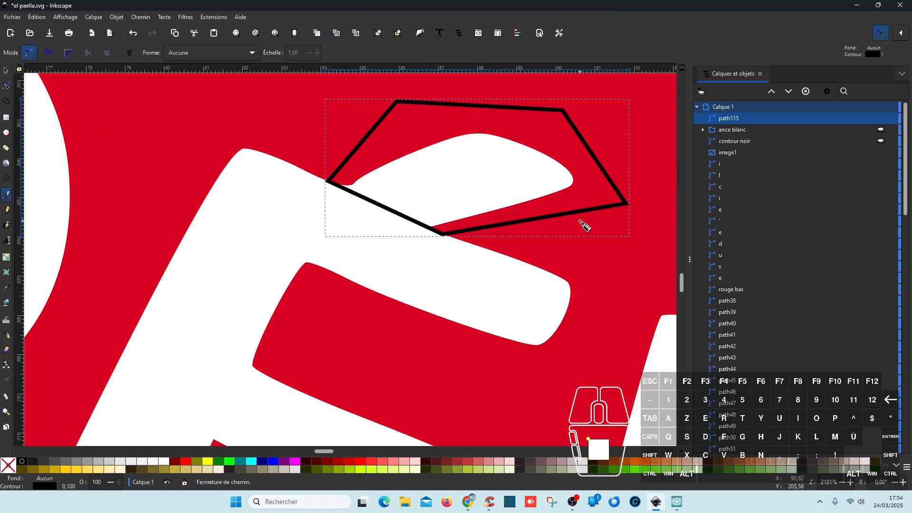
- Divide the É with the five-sided outline around the accent and delete the cut-off accent piece
scroll(585, 226, "down", 2)
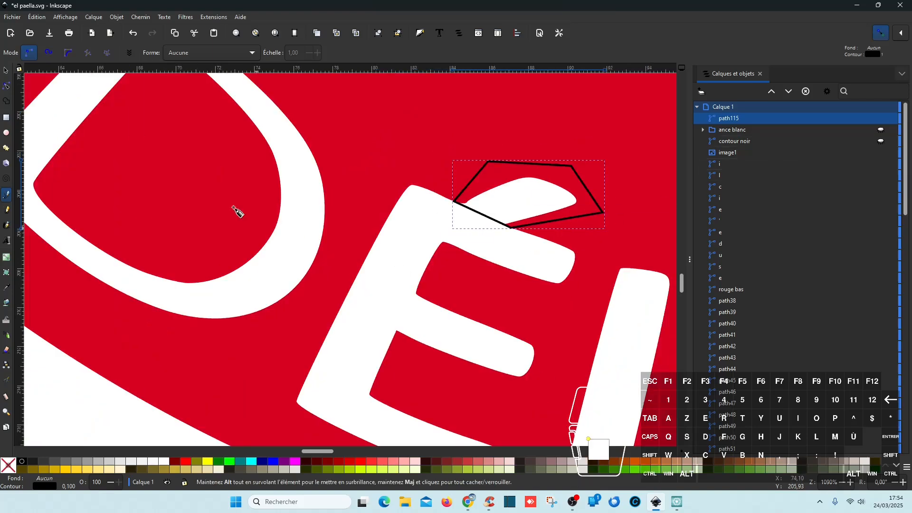
left_click(6, 71)
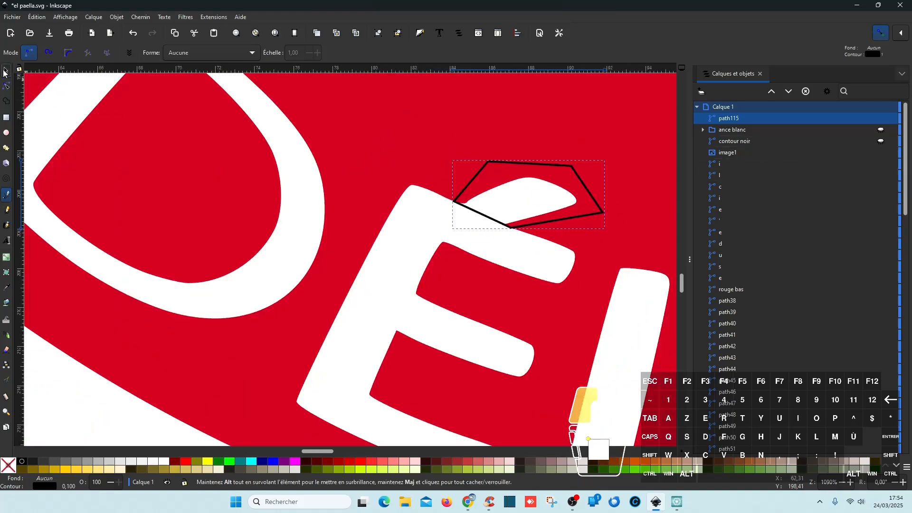
left_click(413, 227, "shift")
left_click(144, 18)
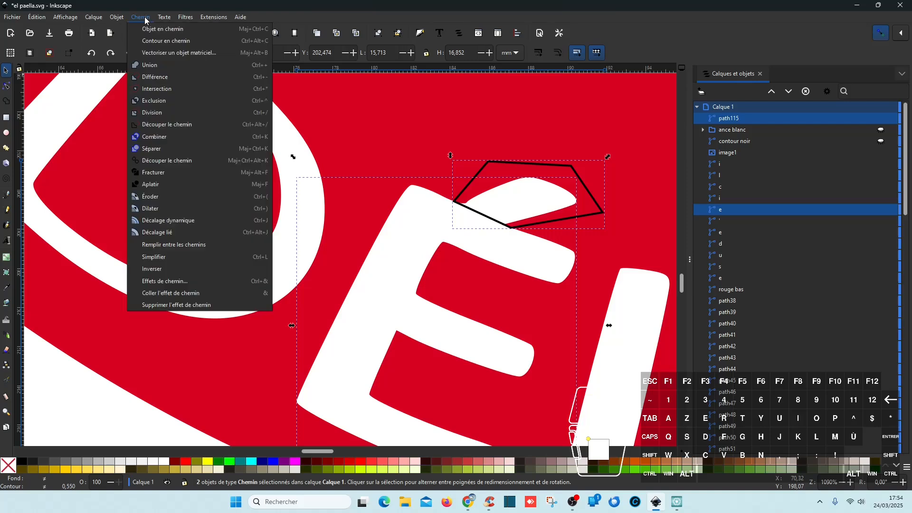
left_click(152, 113)
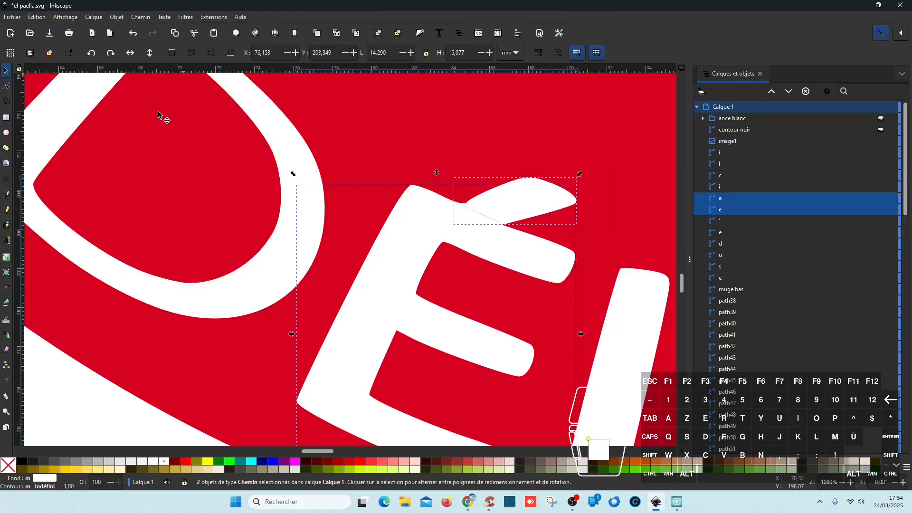
left_click(748, 198)
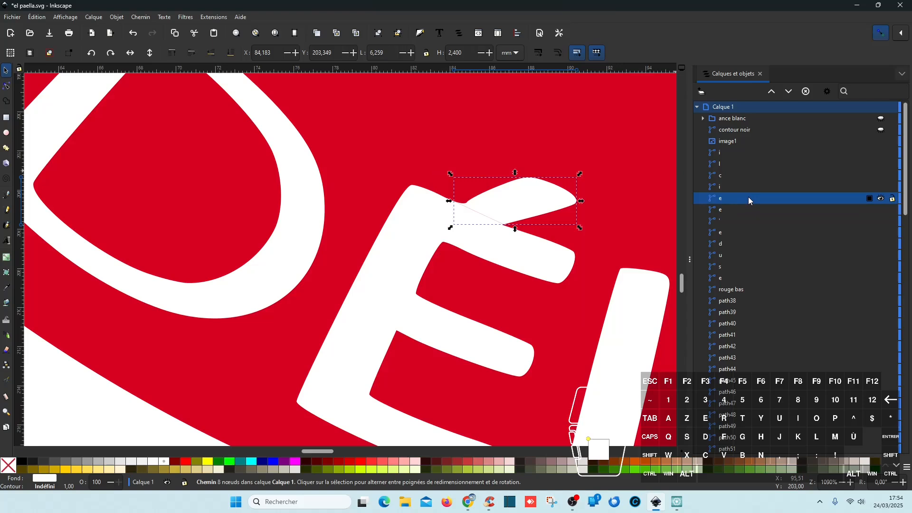
key("Delete")
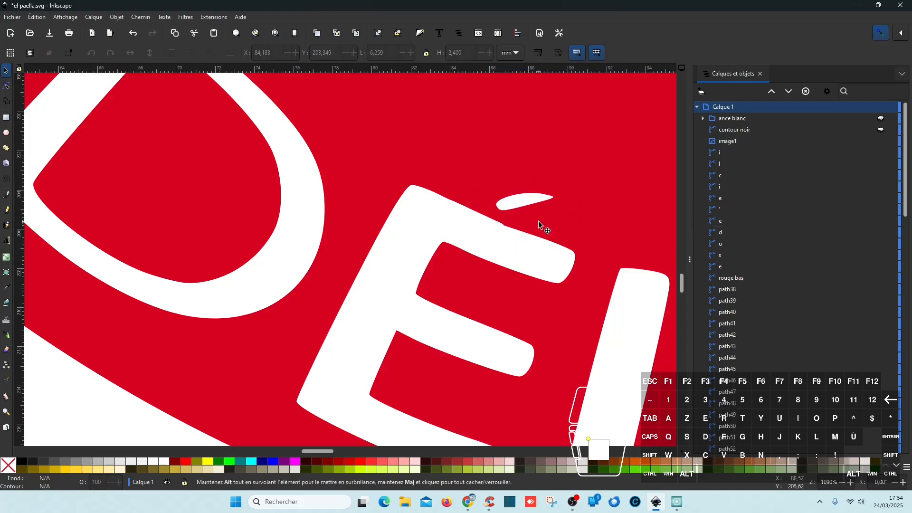
- Delete the surplus nodes left by the cut on the upper edge of the É's top arm
left_click(507, 245)
key("n")
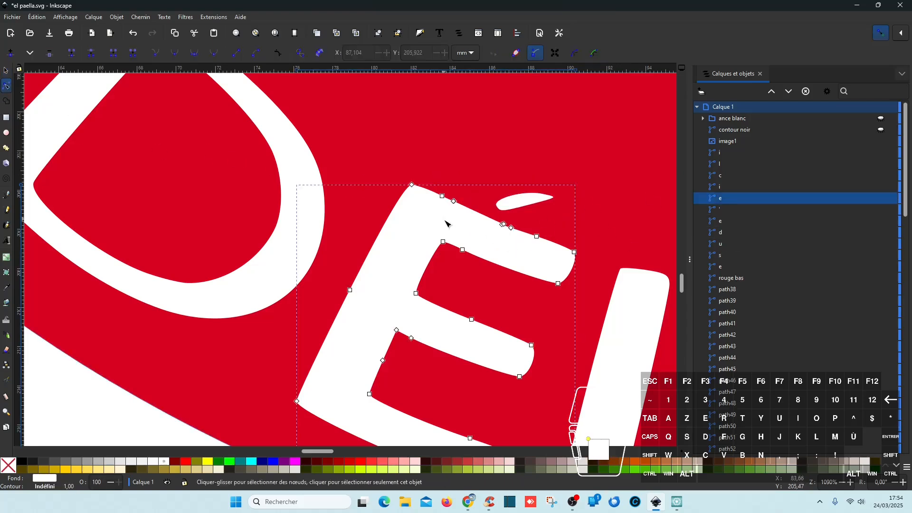
scroll(509, 230, "up", 6, "ctrl")
left_click_drag(525, 244, 427, 156)
key("Delete")
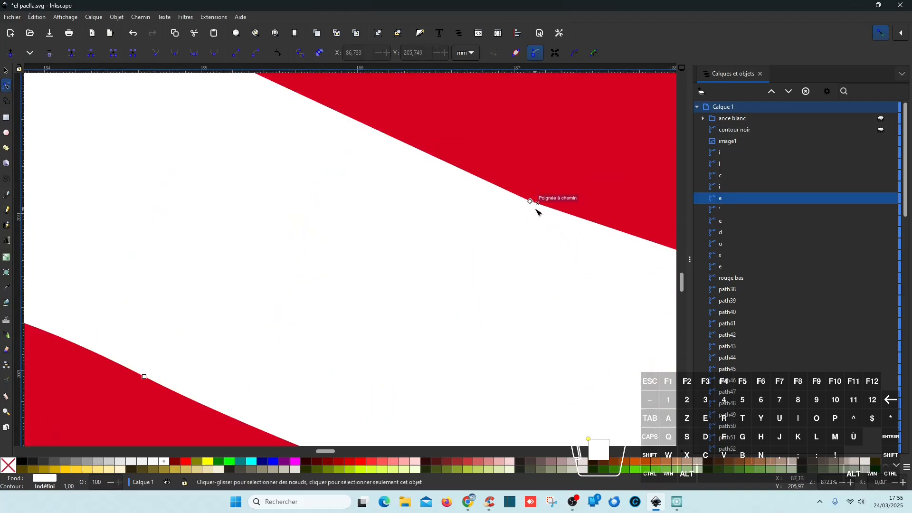
scroll(456, 262, "down", 3, "ctrl")
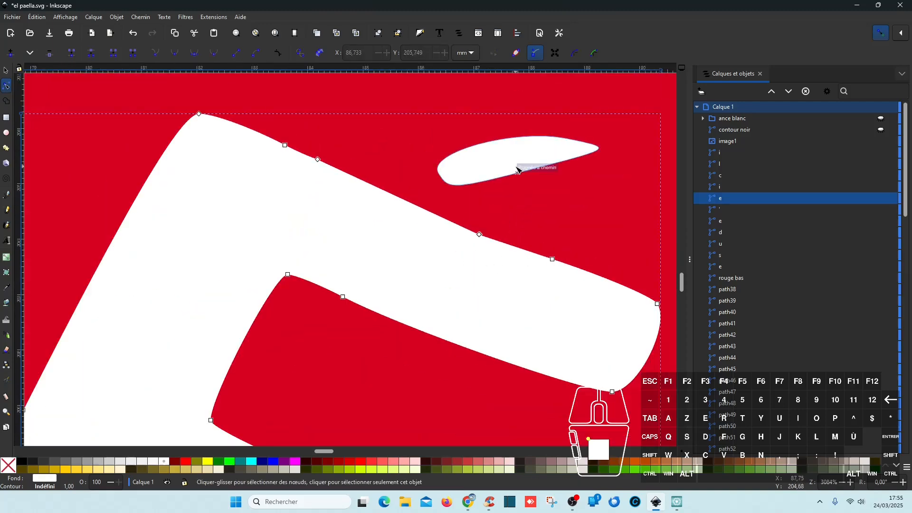
scroll(499, 220, "down", 3, "ctrl")
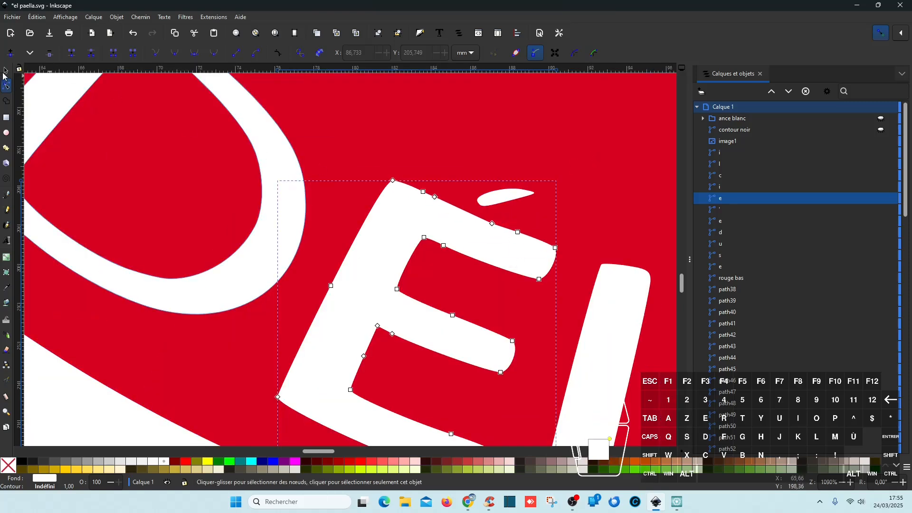
- Enlarge the remaining small accent proportionally about its centre to about 3.89 × 1.18 mm
left_click(6, 70)
left_click(509, 199)
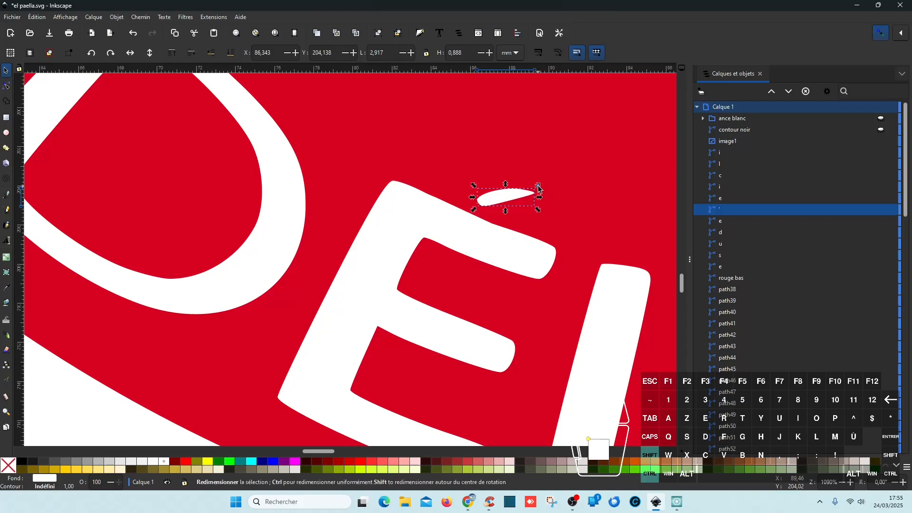
left_click_drag(538, 185, 549, 181)
scroll(496, 269, "down", 2)
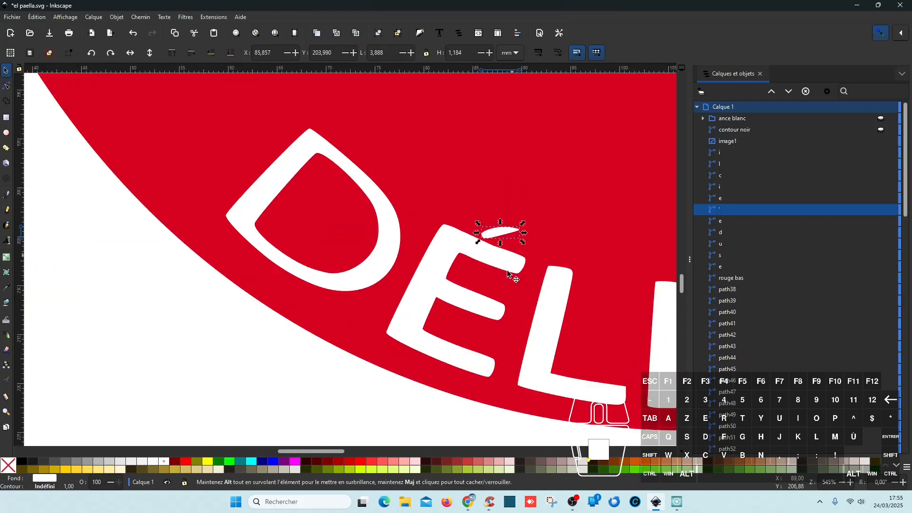
- Move the enlarged accent slightly upward, away from the É
left_click(487, 251, "ctrl")
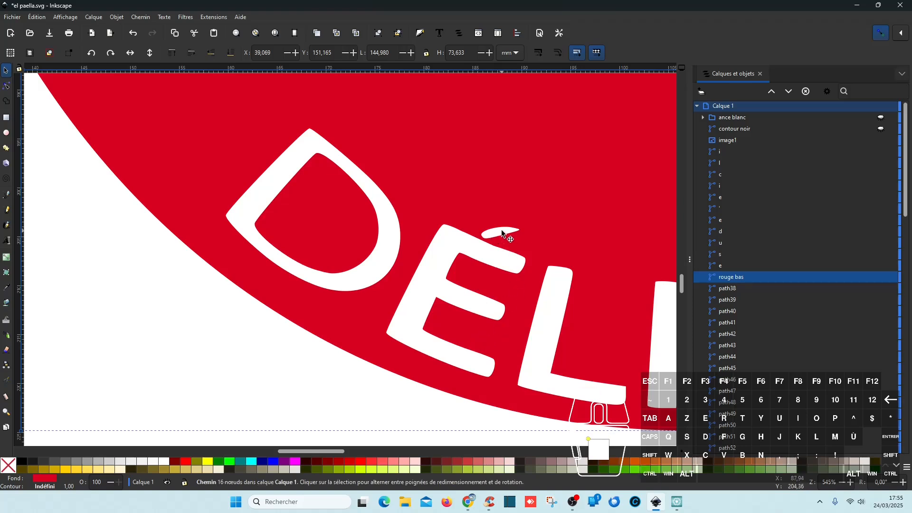
left_click(503, 234)
left_click_drag(501, 225, 501, 222)
left_click(519, 269)
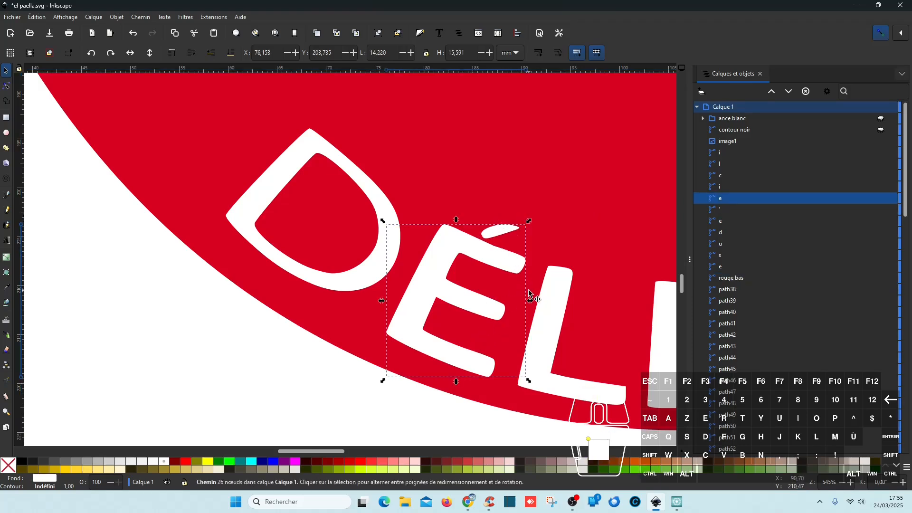
left_click(483, 282)
- Check the accented É against the reference logo and save the drawing
scroll(492, 285, "down", 3)
scroll(308, 262, "left", 10)
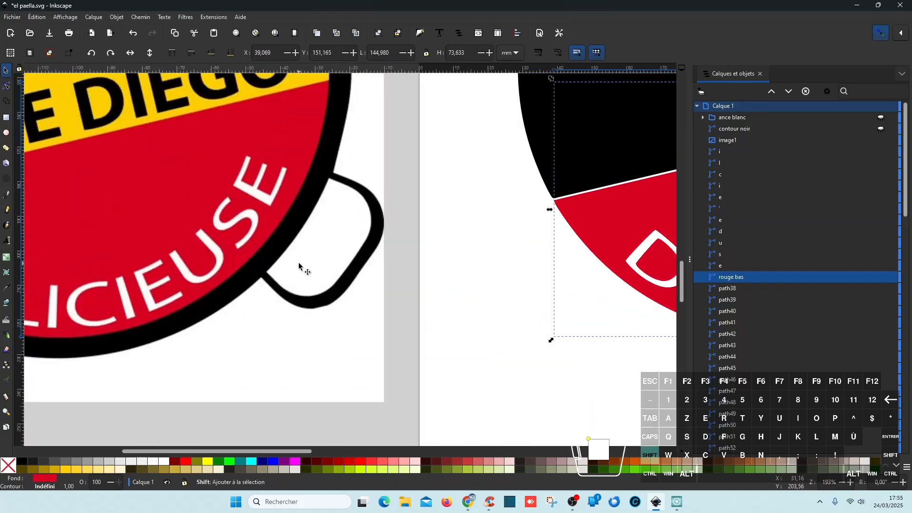
scroll(310, 260, "right", 8)
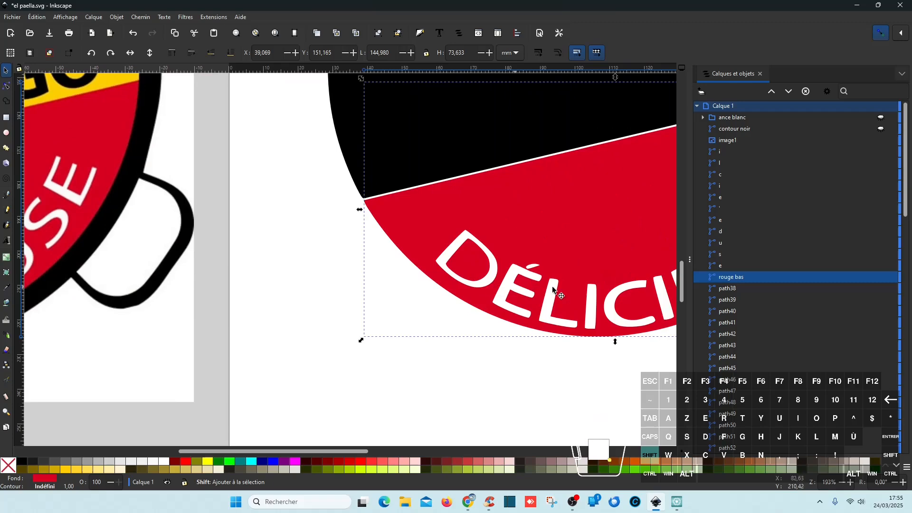
scroll(561, 292, "down", 2)
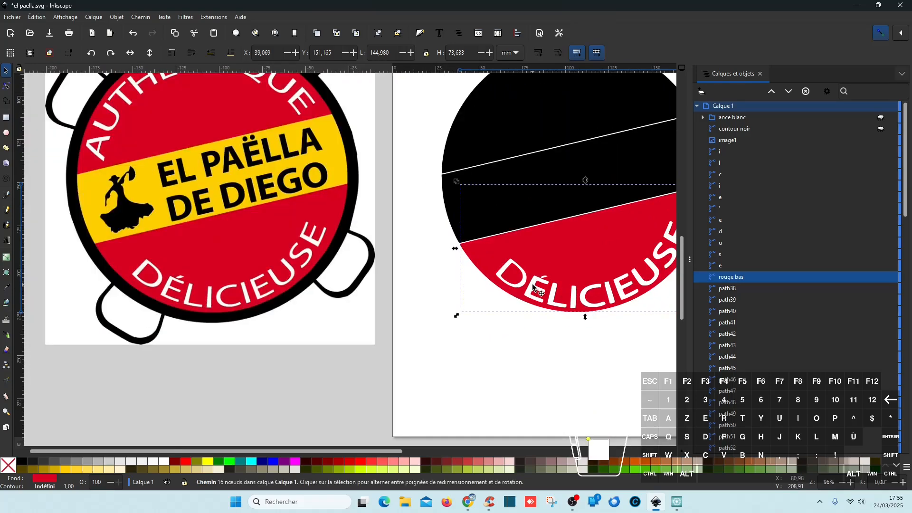
key("ctrl+s")
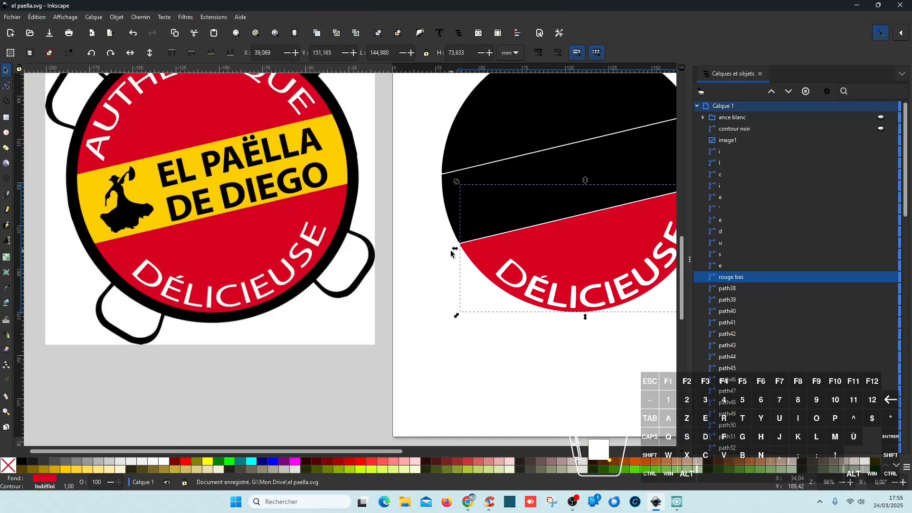
- Fill the middle band, path38, with the yellow sampled from the reference logo and rename it "jaune milieu"
left_click(733, 285)
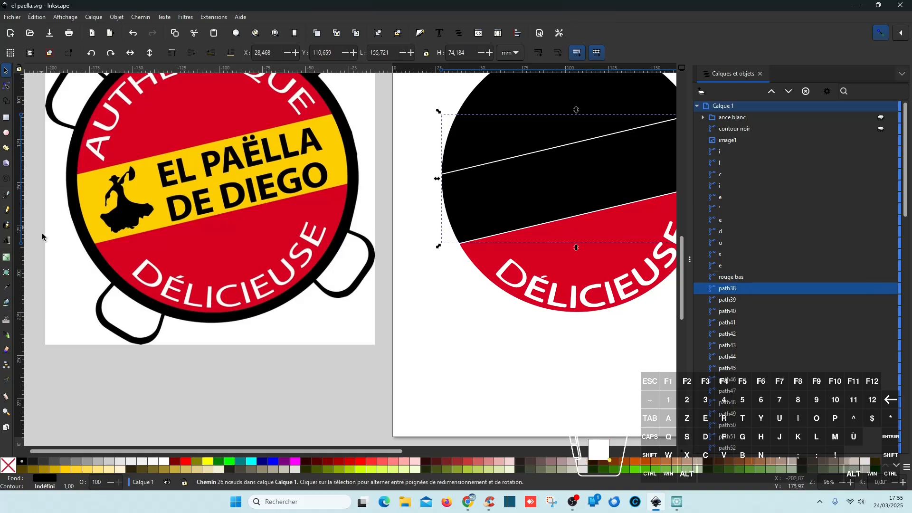
left_click(6, 288)
left_click(347, 173)
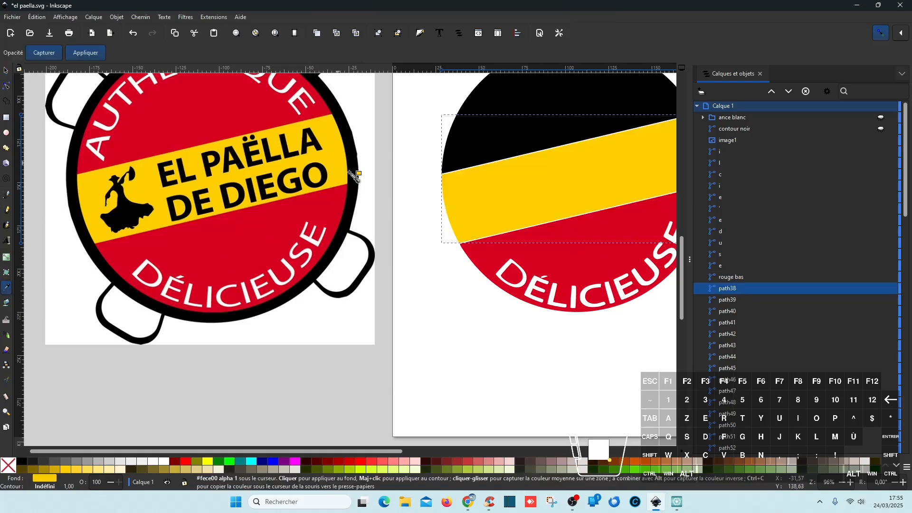
double_click(738, 288)
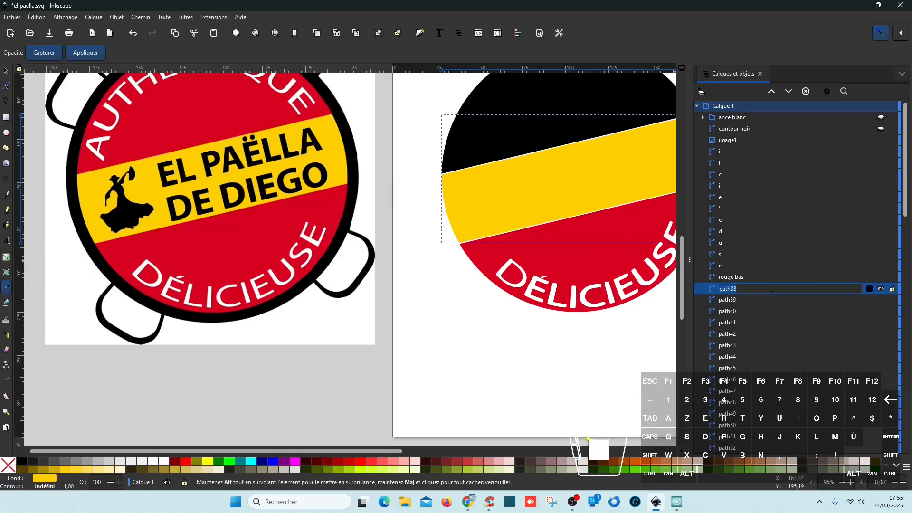
type("jaune")
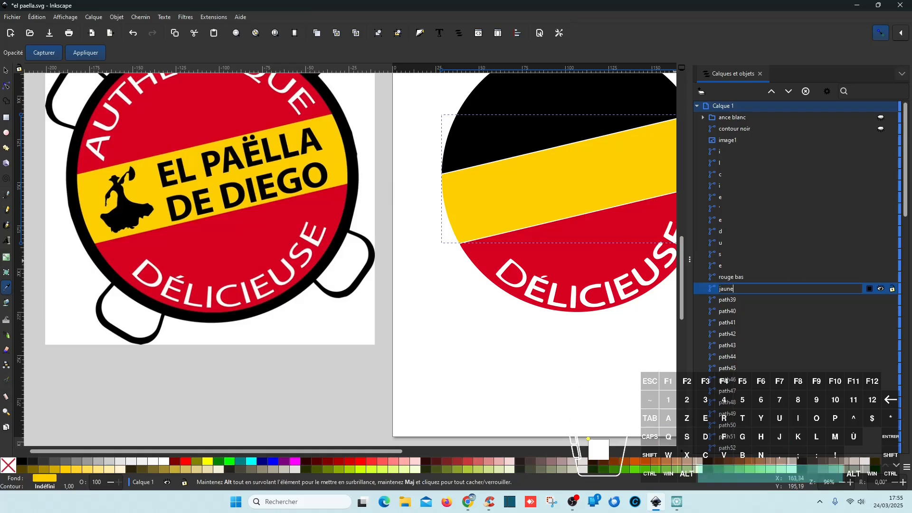
type(" milieu")
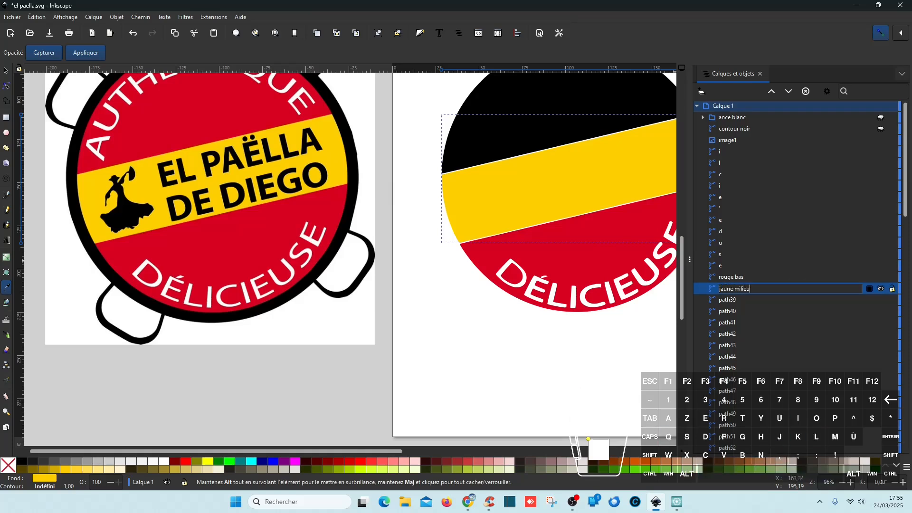
key("Return")
- Rename the dancer silhouette path39 as "femme"
scroll(670, 298, "left", 1)
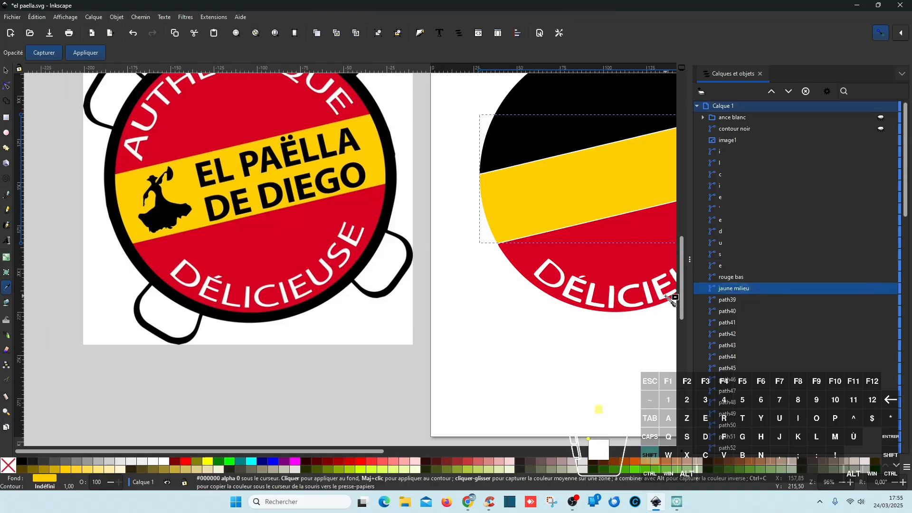
scroll(670, 298, "right", 5)
scroll(489, 254, "up", 1)
scroll(488, 254, "down", 2)
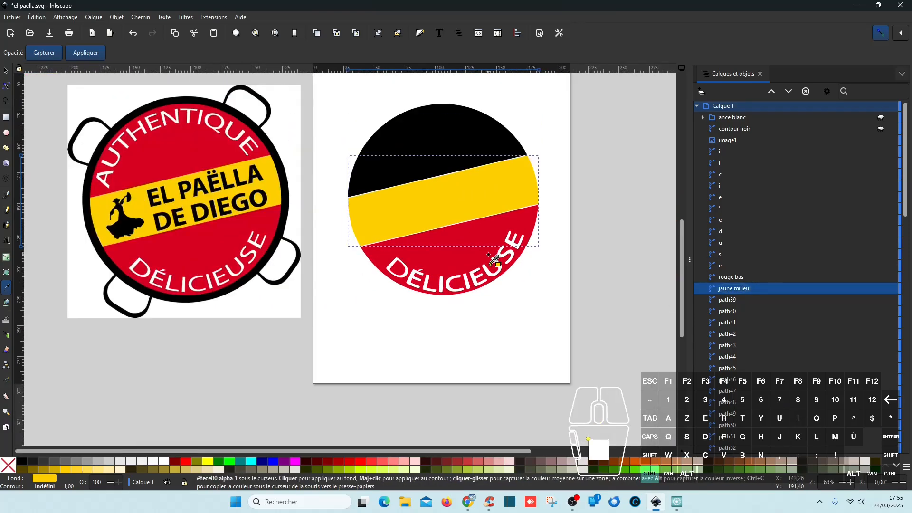
left_click(739, 300)
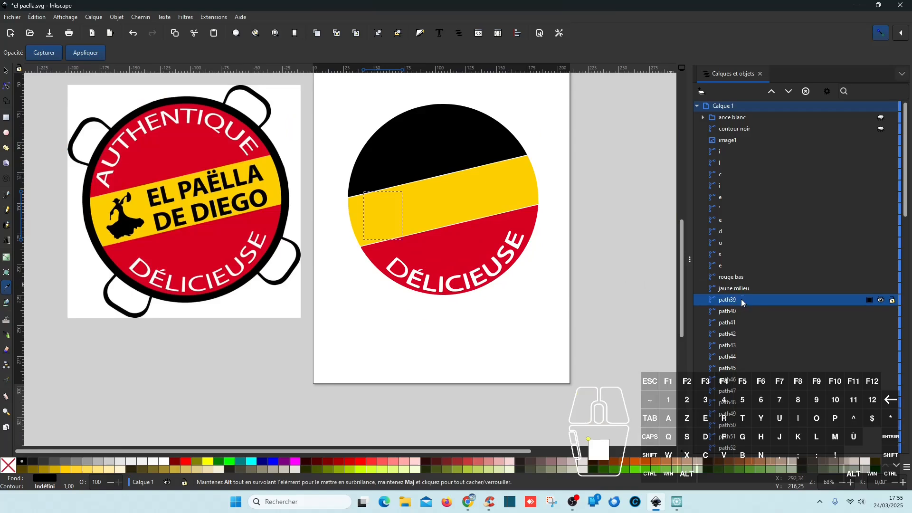
double_click(741, 300)
type("femme")
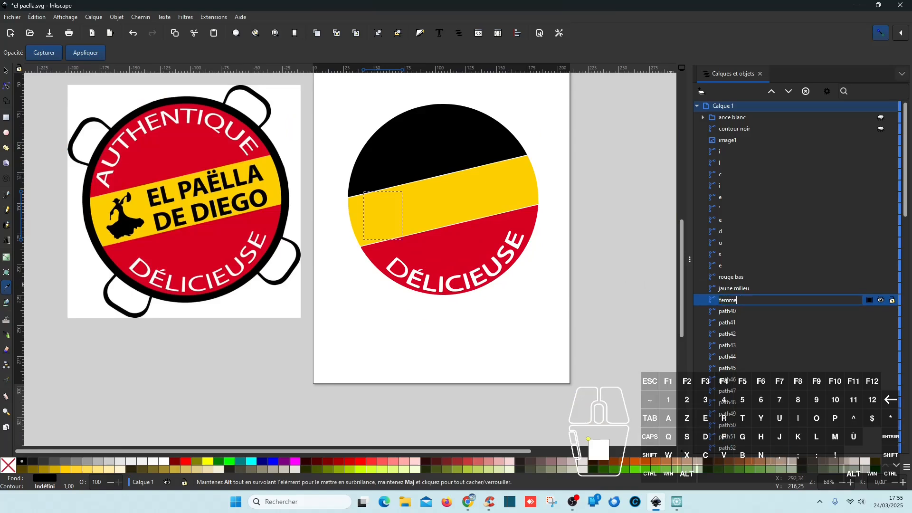
key("Return")
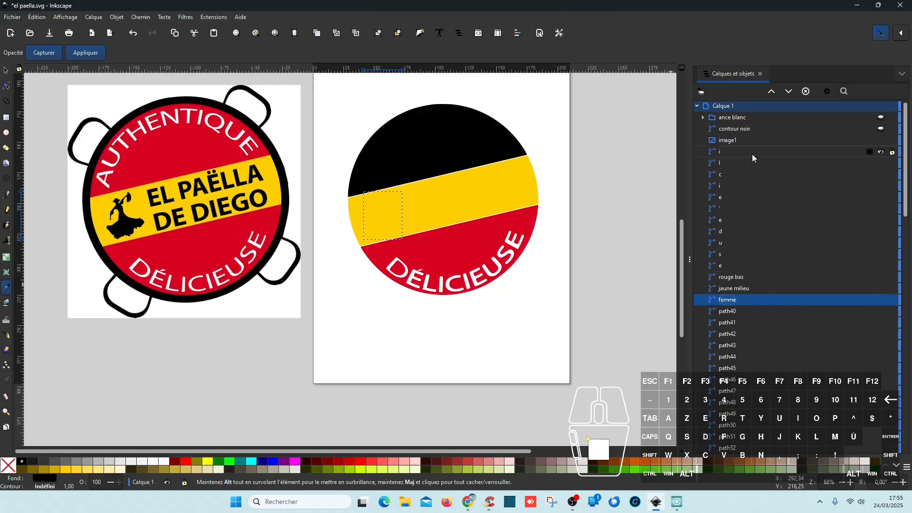
- Raise femme and path40 one level each so that both sit above jaune milieu in the stacking order
left_click(772, 91)
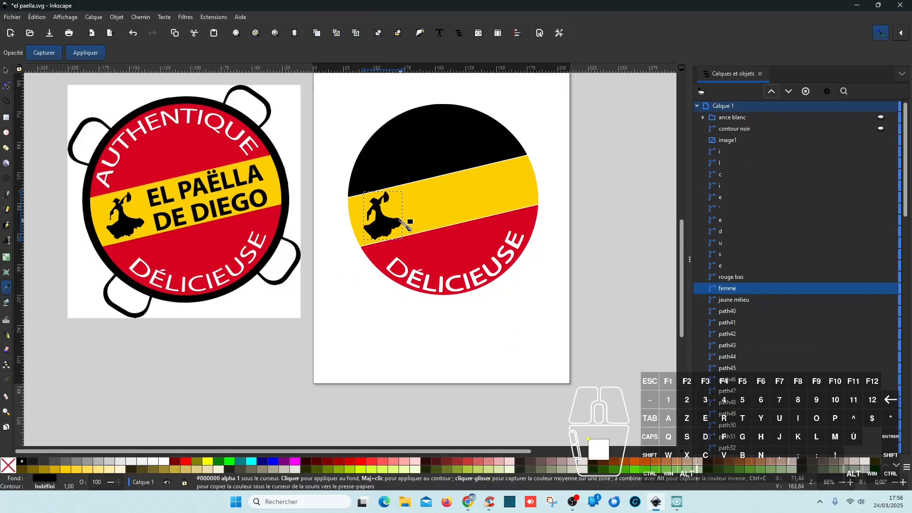
left_click(738, 311)
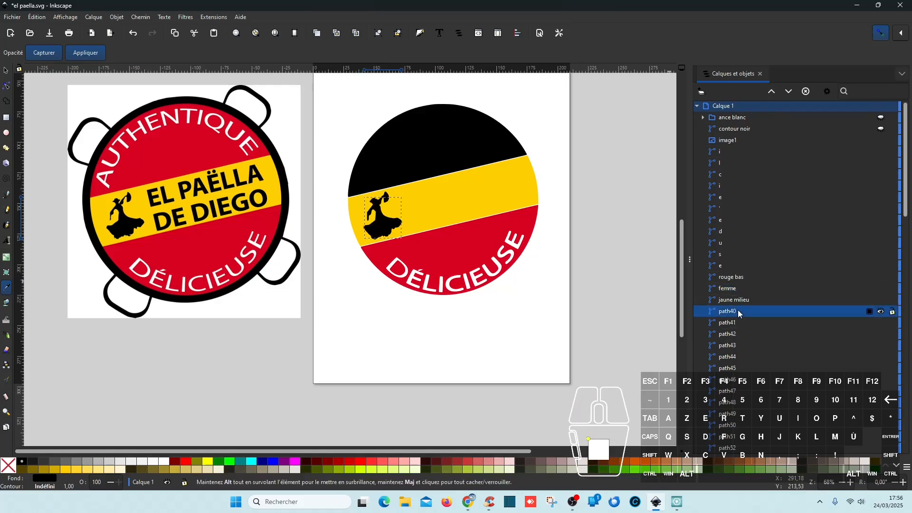
left_click(771, 91)
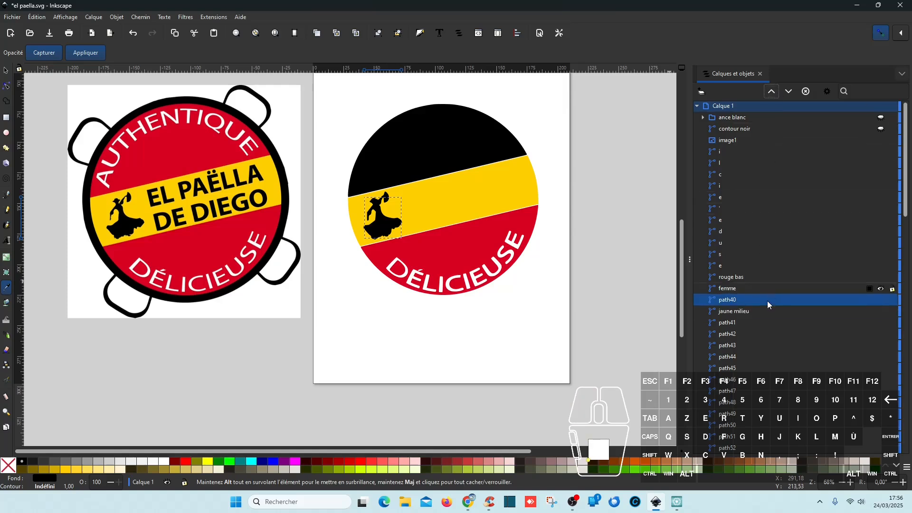
- Toggle the visibility of femme and compare the dancer's silhouette closely with the one in the reference logo
left_click(738, 289)
left_click(882, 290)
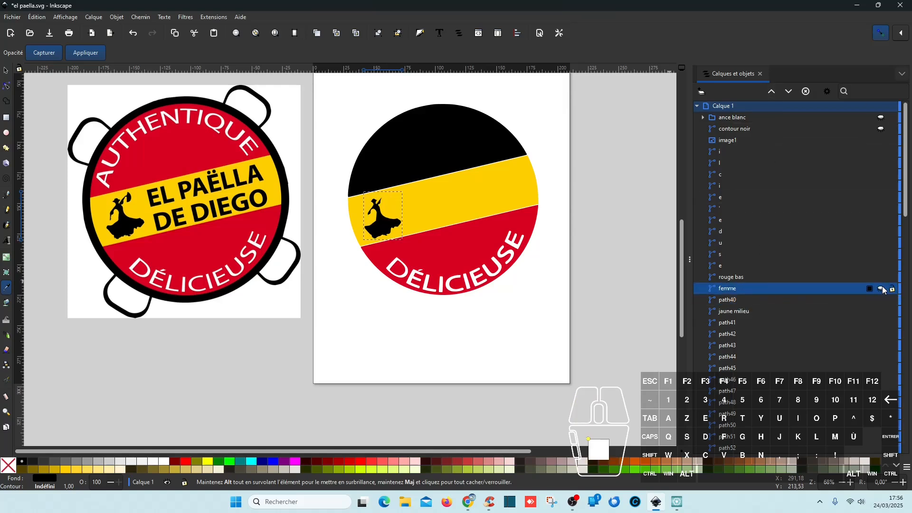
left_click(883, 290)
left_click(882, 290)
left_click(882, 290)
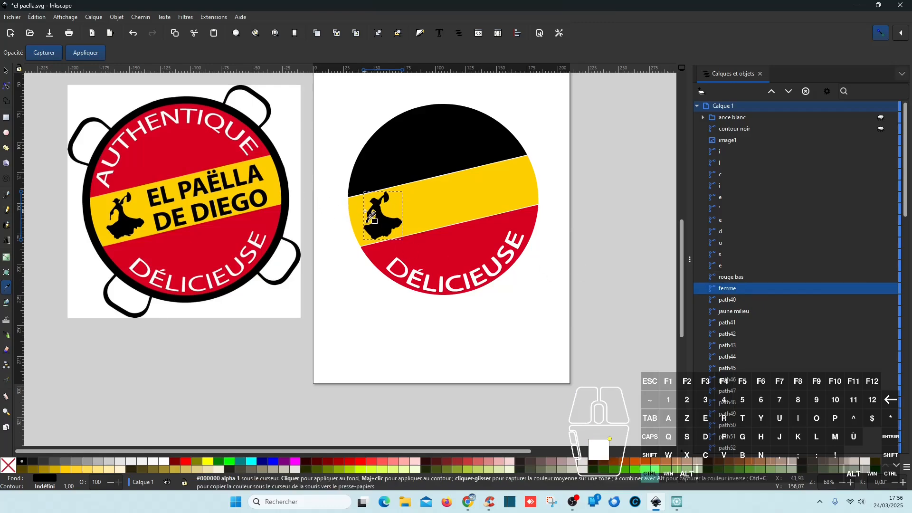
scroll(122, 210, "up", 7)
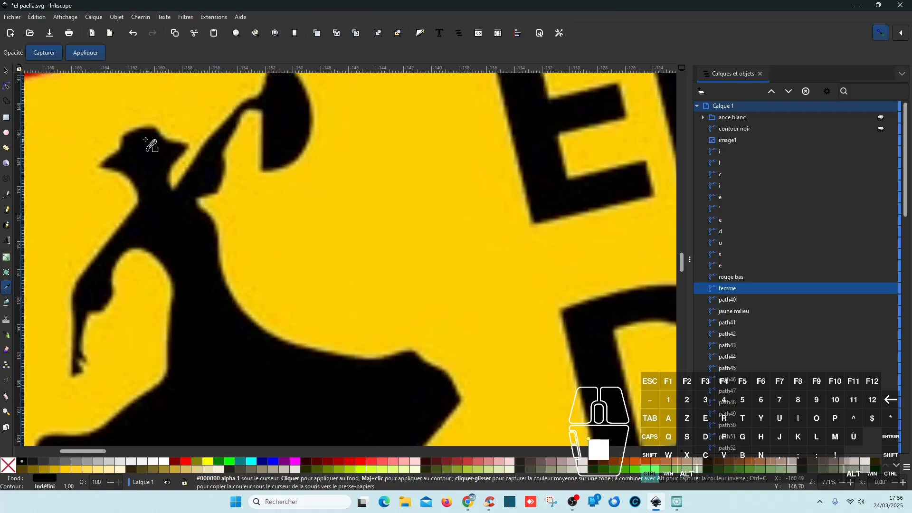
scroll(163, 338, "down", 6)
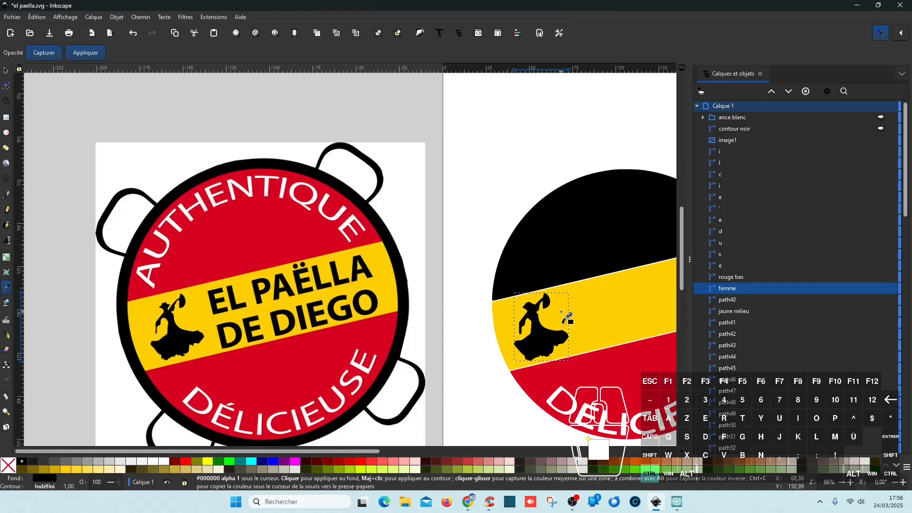
- Trace the reference logo image in a single pass with a brightness threshold of 0.450 and place the traced path beside the image
scroll(595, 309, "down", 2, "ctrl")
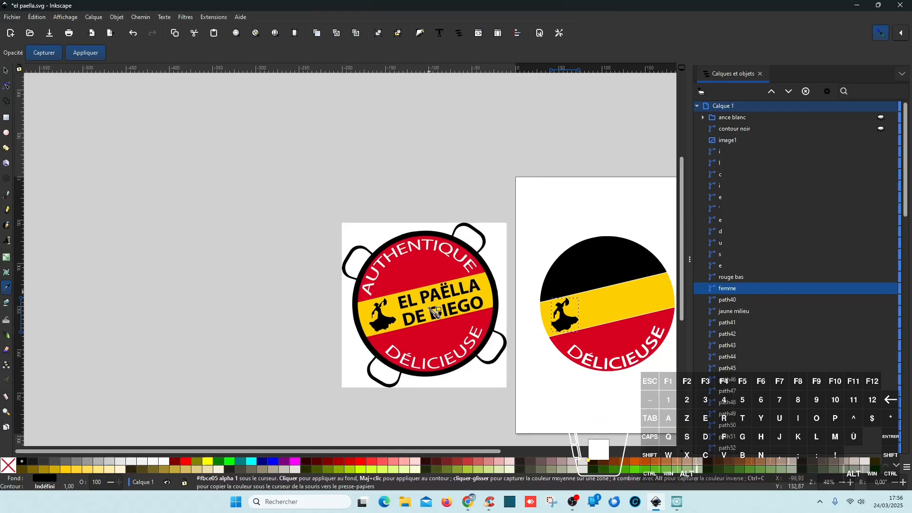
left_click(6, 72)
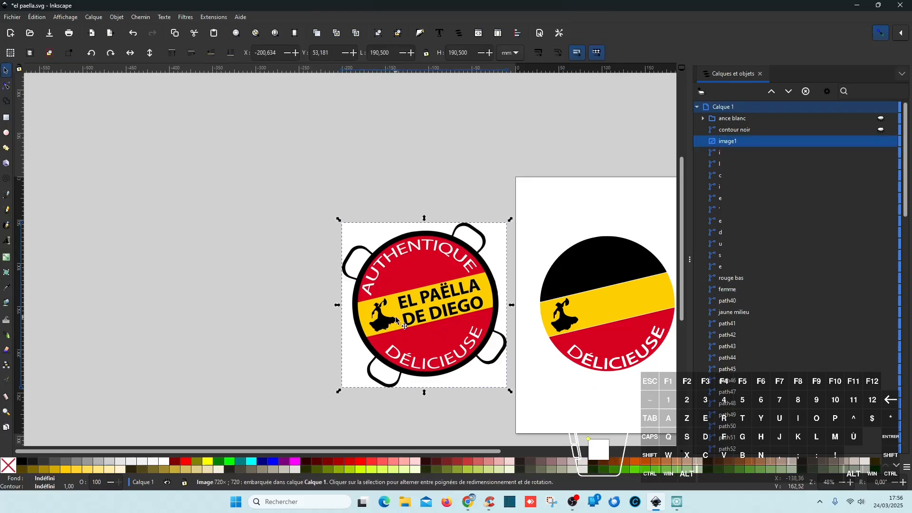
left_click(140, 17)
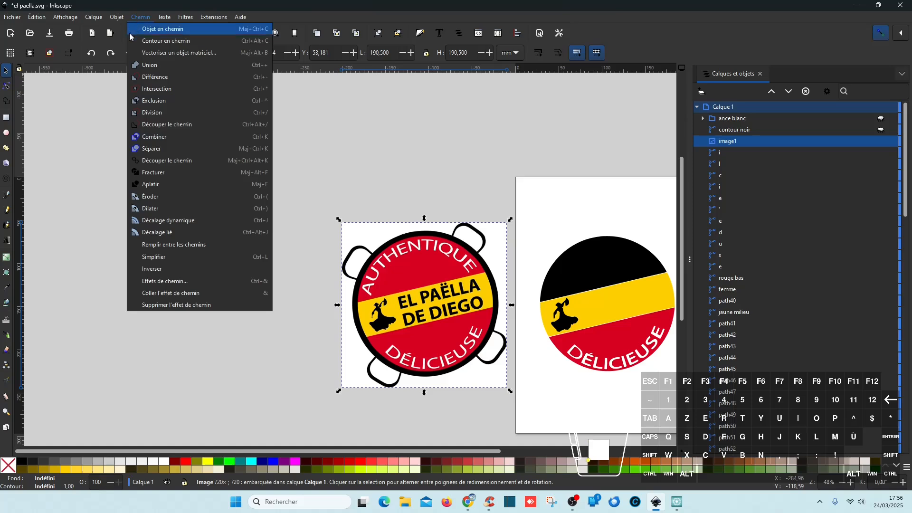
left_click(162, 53)
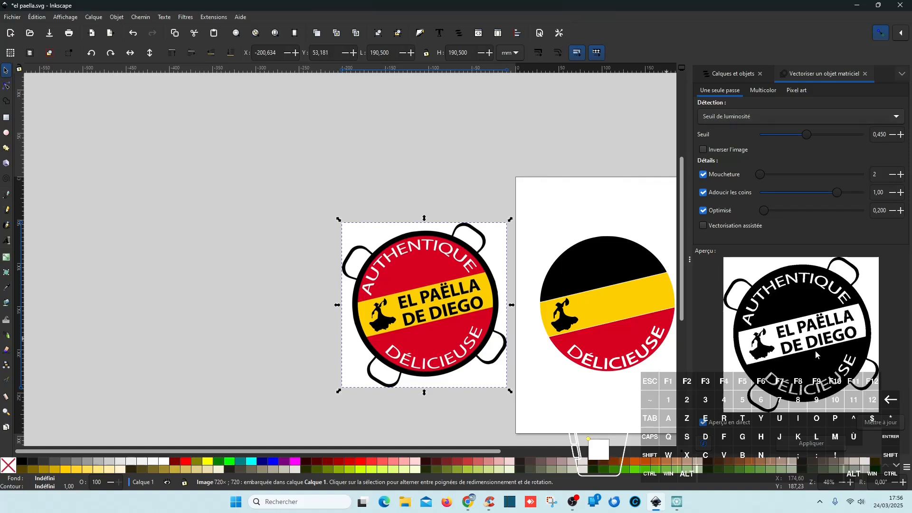
left_click(817, 449)
left_click_drag(426, 256, 226, 255)
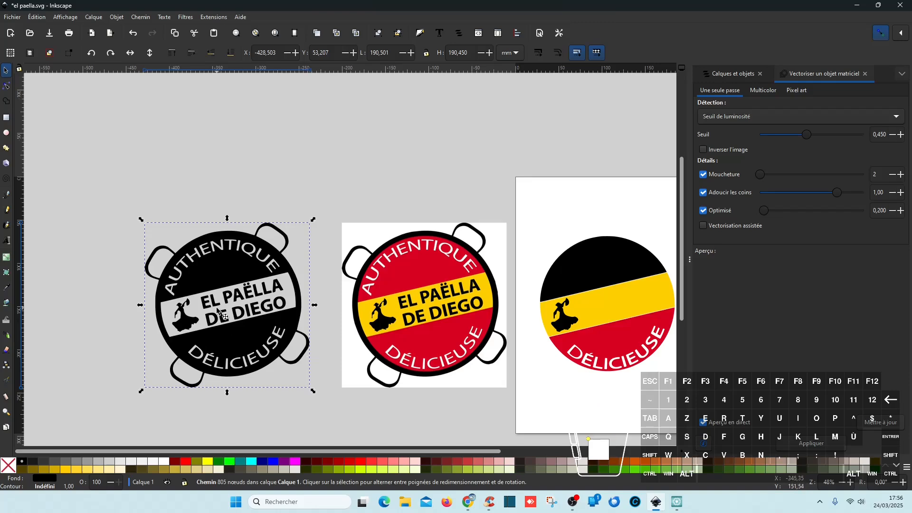
key("ctrl")
scroll(191, 312, "up", 5)
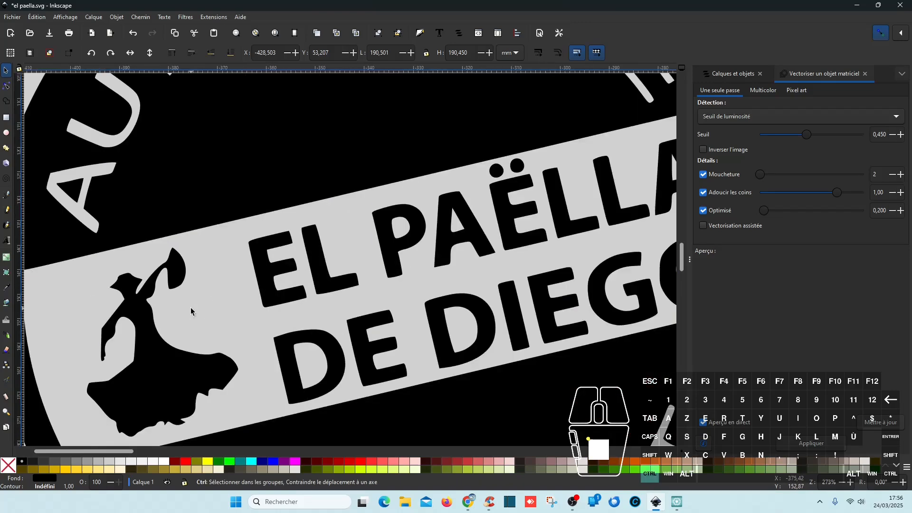
scroll(191, 309, "down", 4)
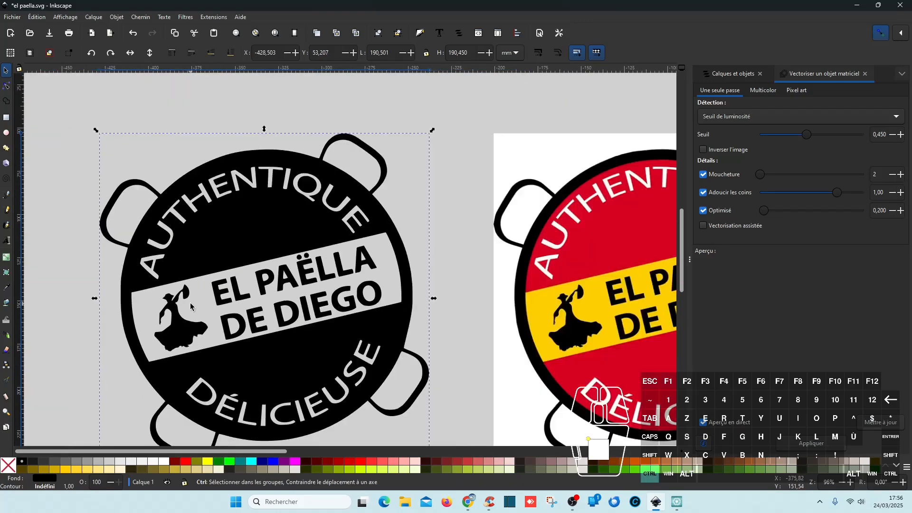
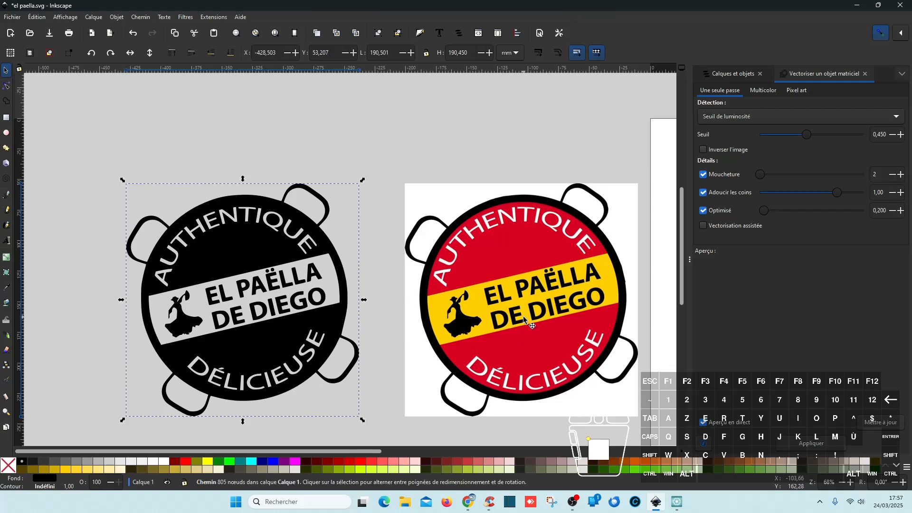
- Duplicate the traced black logo path and move the copy straight up, clear of the original
left_click(6, 88)
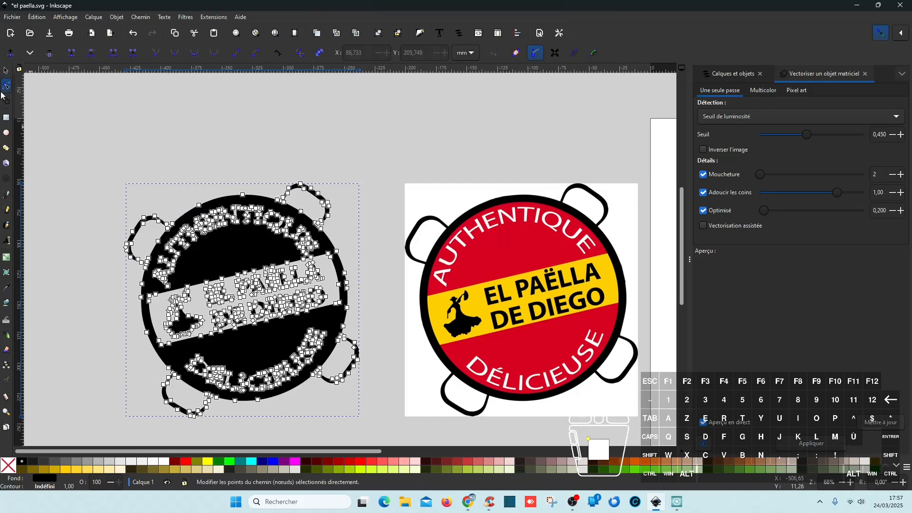
left_click(5, 73)
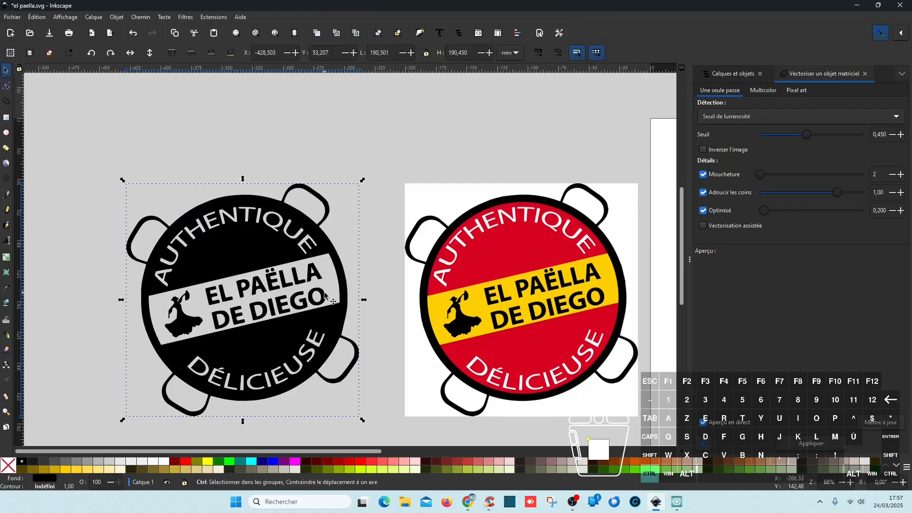
scroll(325, 295, "down", 1)
key("ctrl+d")
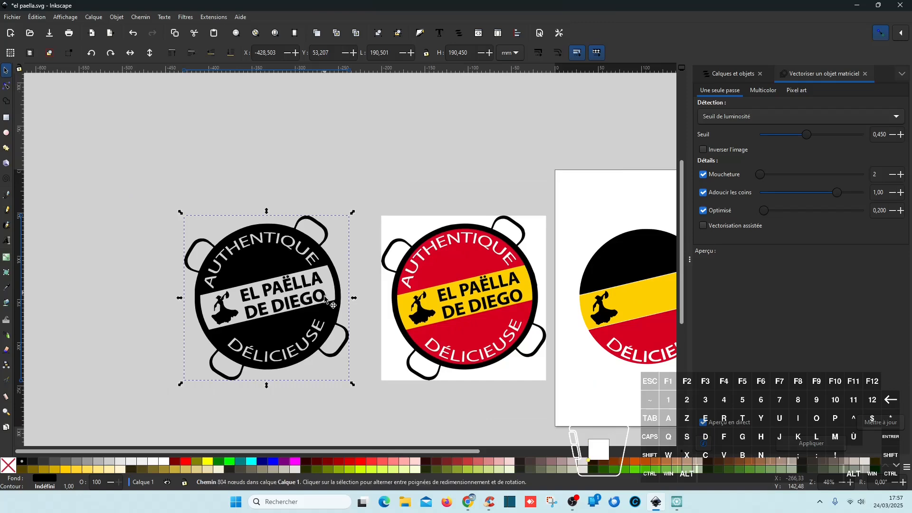
left_click_drag(264, 259, 263, 97)
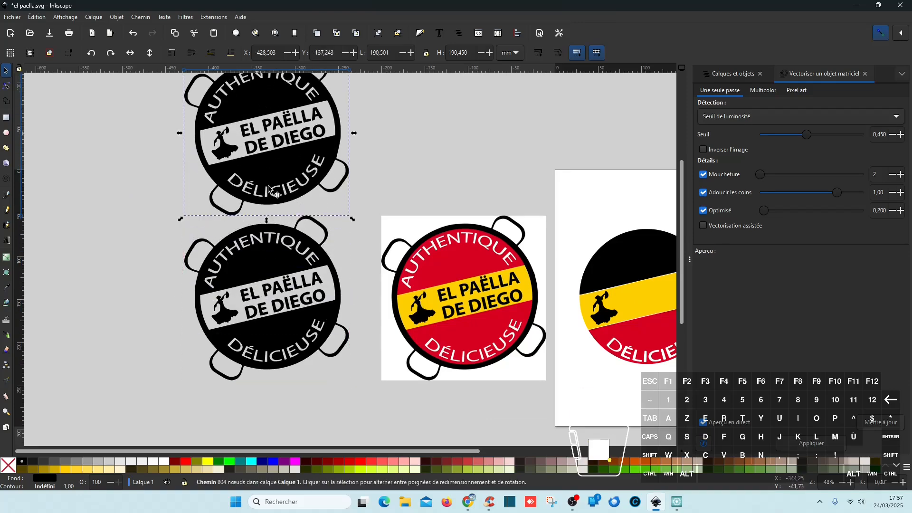
- Delete the lower traced logo's nodes for DÉLICIEUSE, the two bottom handles and most of the EL PAËLLA DE DIEGO lettering
left_click(267, 285)
left_click(7, 84)
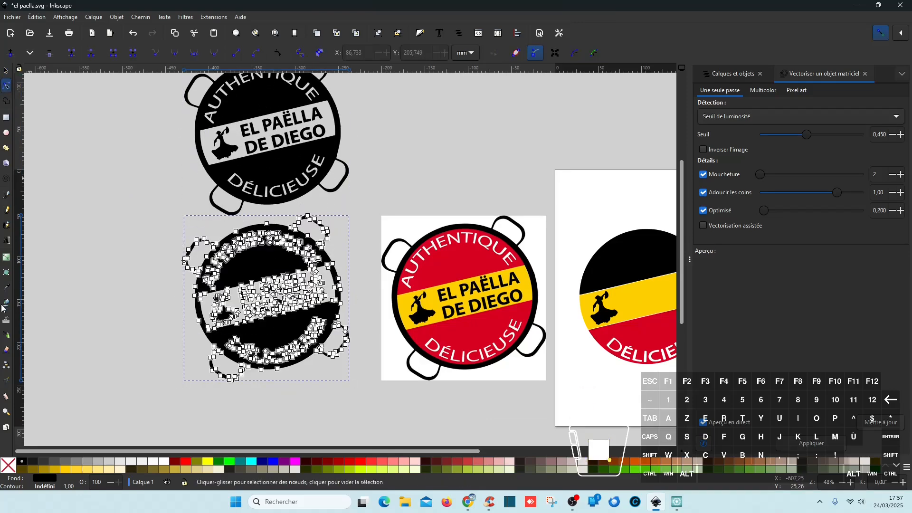
scroll(220, 367, "up", 2)
scroll(220, 368, "up", 1)
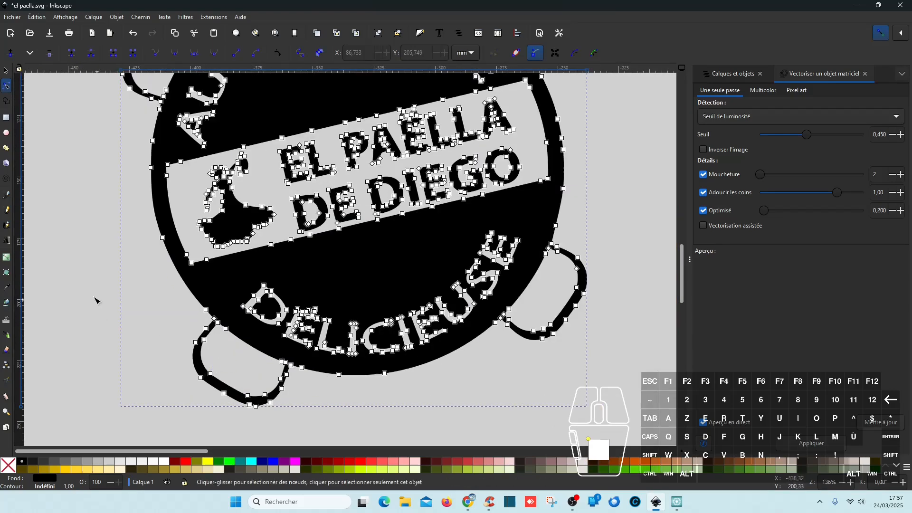
left_click_drag(101, 282, 398, 420)
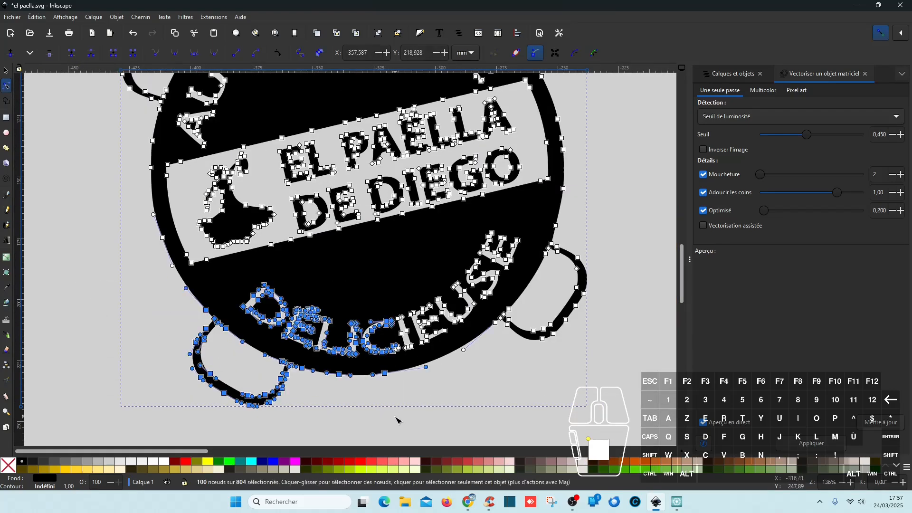
key("Delete")
left_click_drag(615, 389, 378, 228)
key("Delete")
left_click_drag(607, 293, 287, 131)
key("Delete")
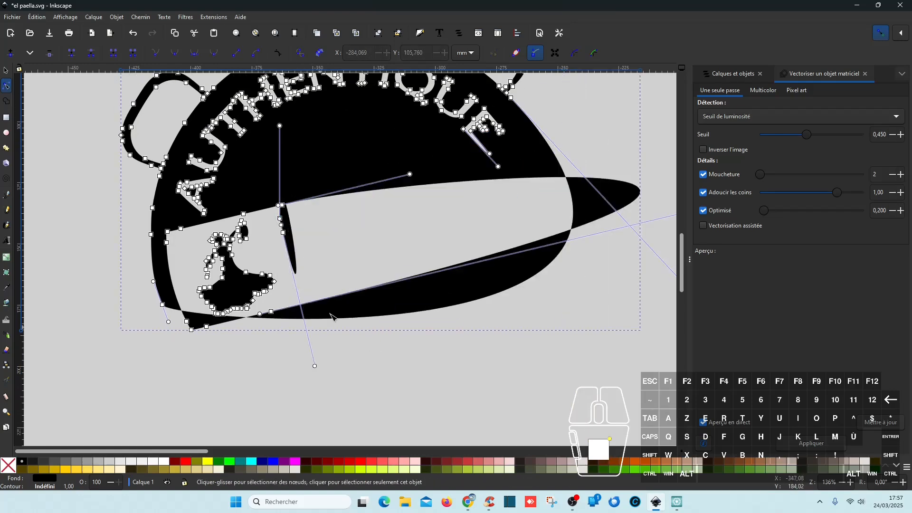
- Delete the remaining band lettering nodes, the band's edge and corner nodes, and the outer rim nodes on both sides of the dancer
left_click_drag(337, 257, 276, 168)
key("Delete")
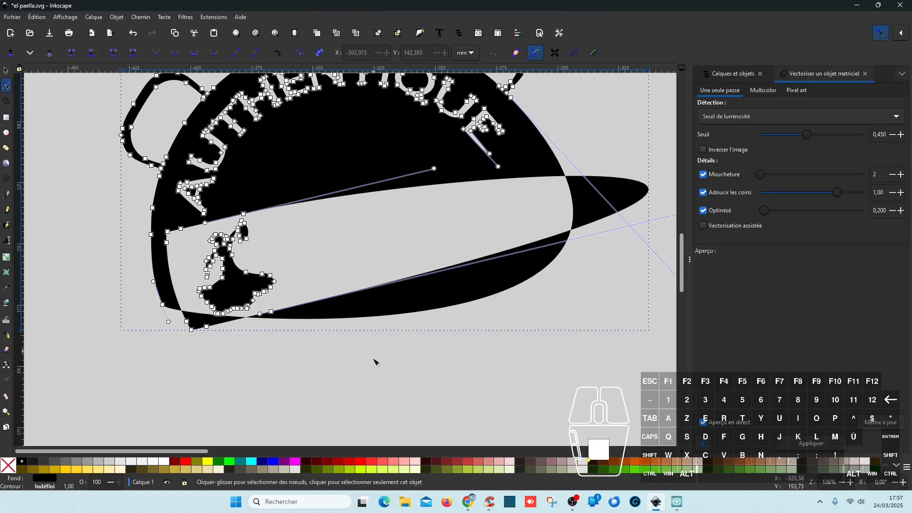
left_click(272, 312)
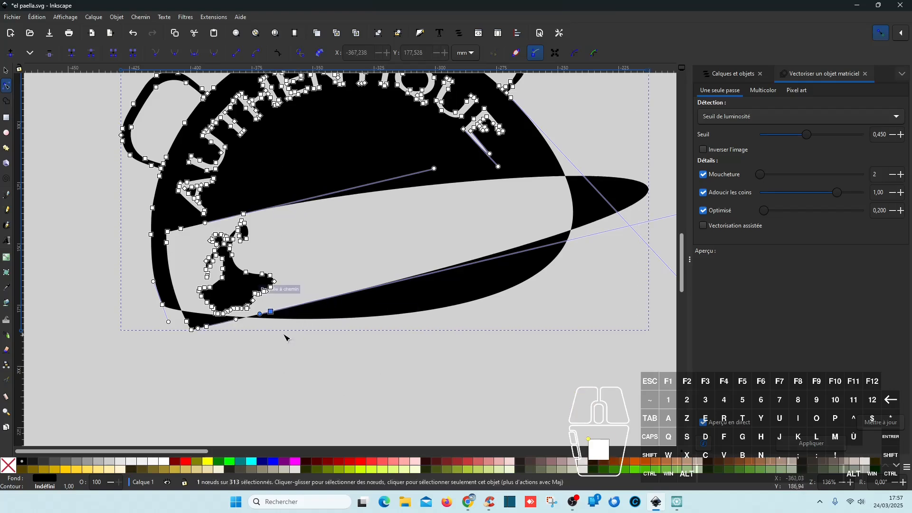
key("Delete")
left_click_drag(213, 356, 166, 316)
key("Delete")
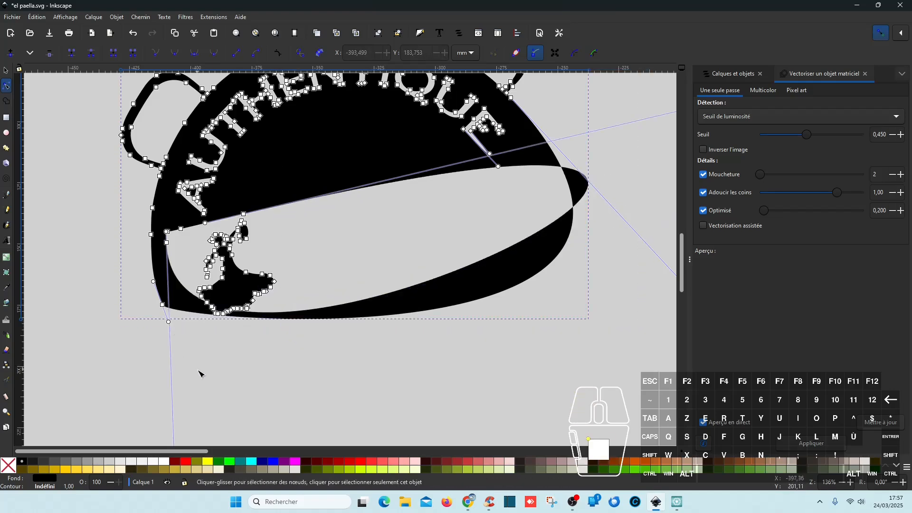
left_click_drag(105, 196, 190, 374)
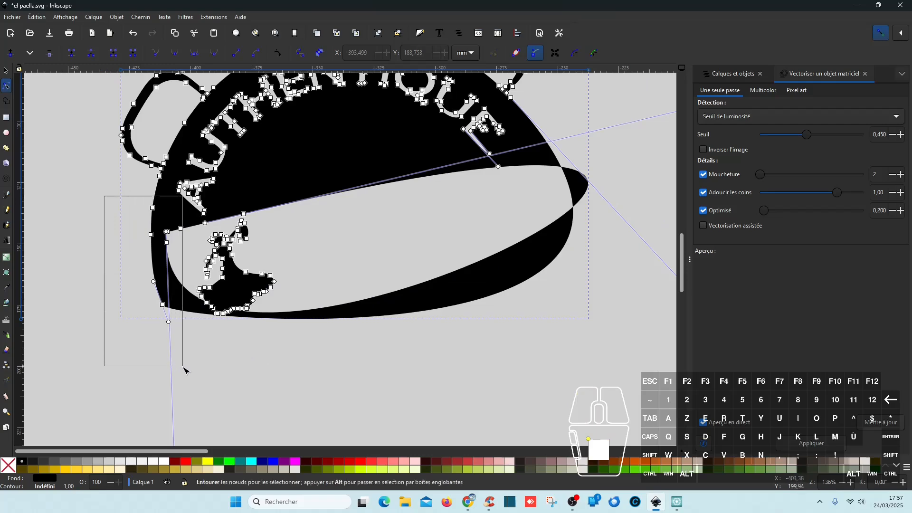
key("Delete")
left_click_drag(623, 297, 434, 76)
key("Delete")
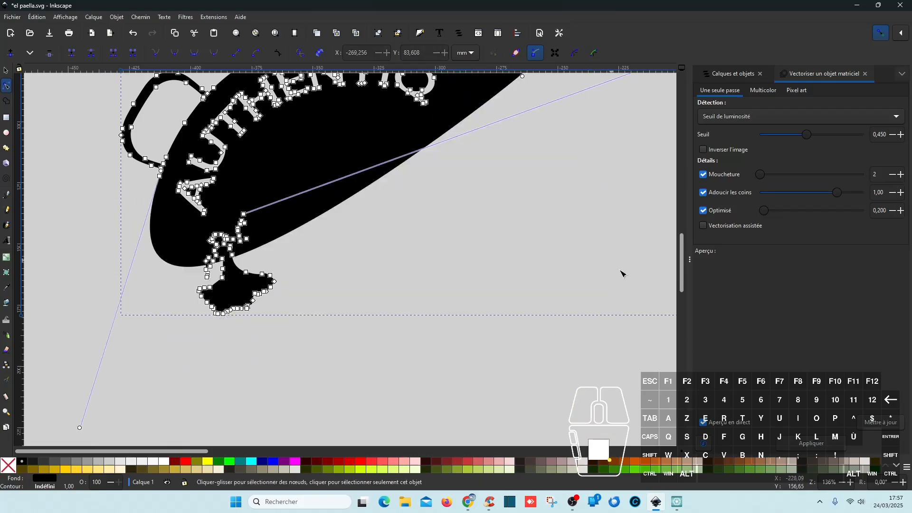
- Delete the nodes of the upper handles, rim and AUTHENTIQUE lettering, plus the stray node above the fan, keeping only the dancer
scroll(390, 268, "up", 8)
left_click_drag(102, 193, 490, 346)
scroll(489, 346, "up", 2)
key("Delete")
left_click_drag(566, 302, 332, 200)
key("Delete")
scroll(386, 343, "down", 3)
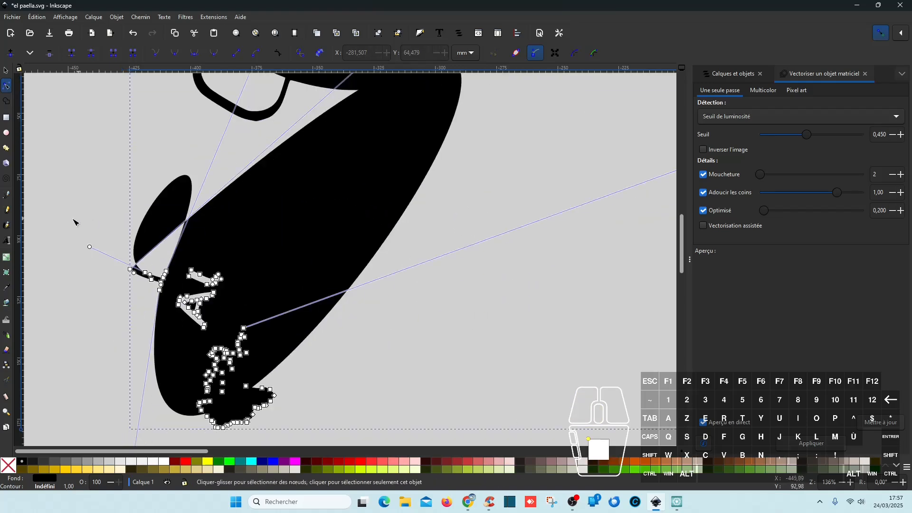
left_click_drag(67, 214, 234, 343)
key("Delete")
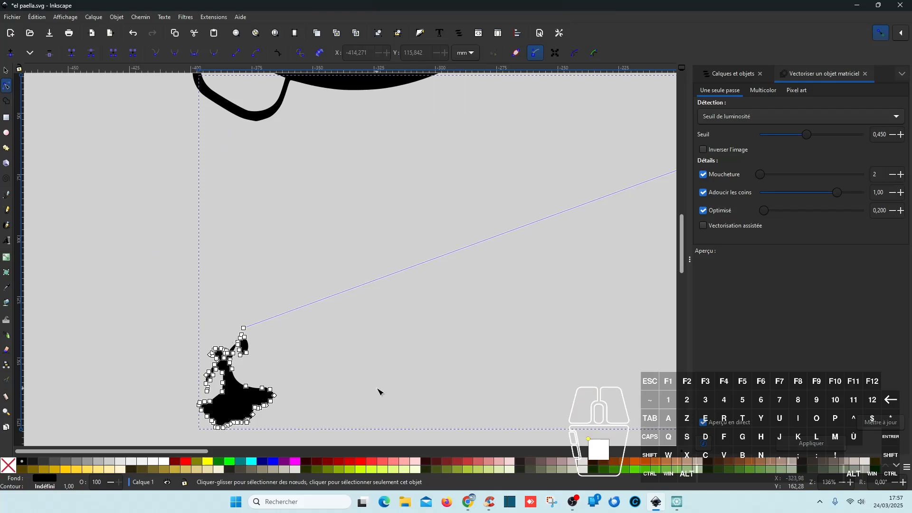
left_click(244, 328)
key("Delete")
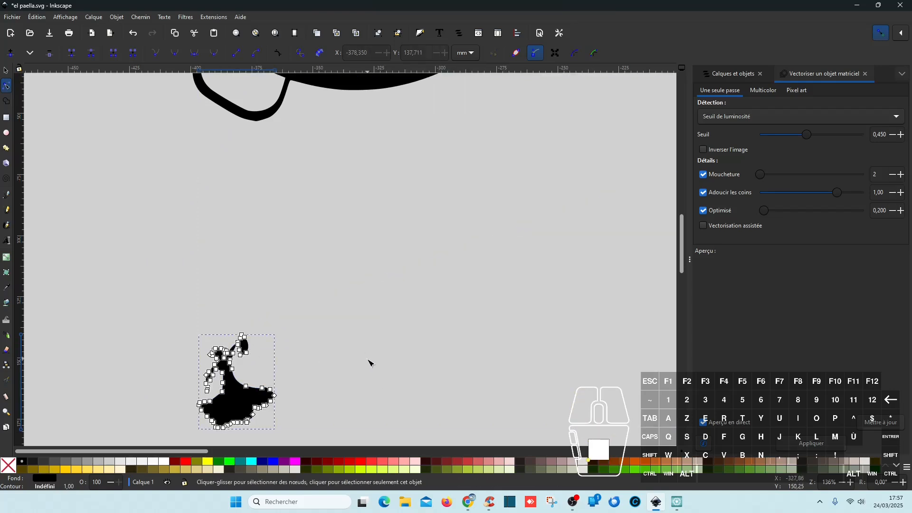
- Move the isolated dancer path into clear space and rename it "femme"
left_click(7, 71)
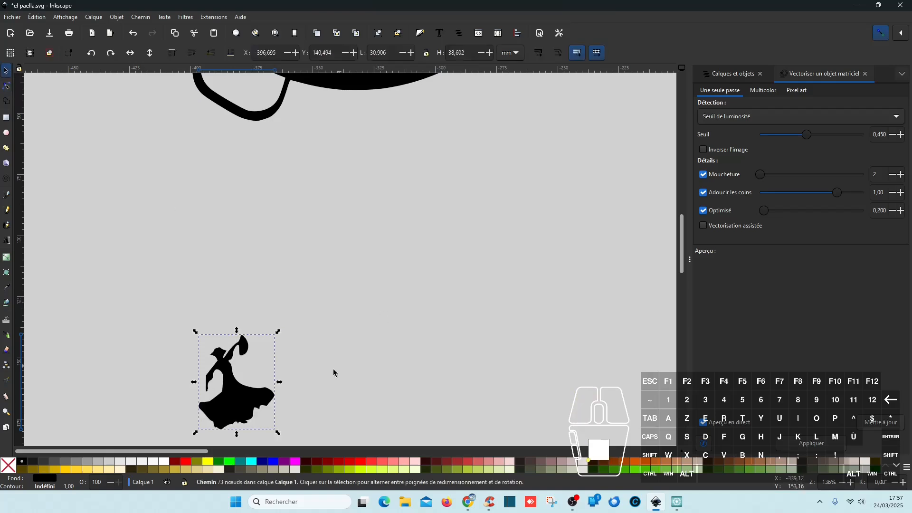
left_click_drag(237, 395, 501, 235)
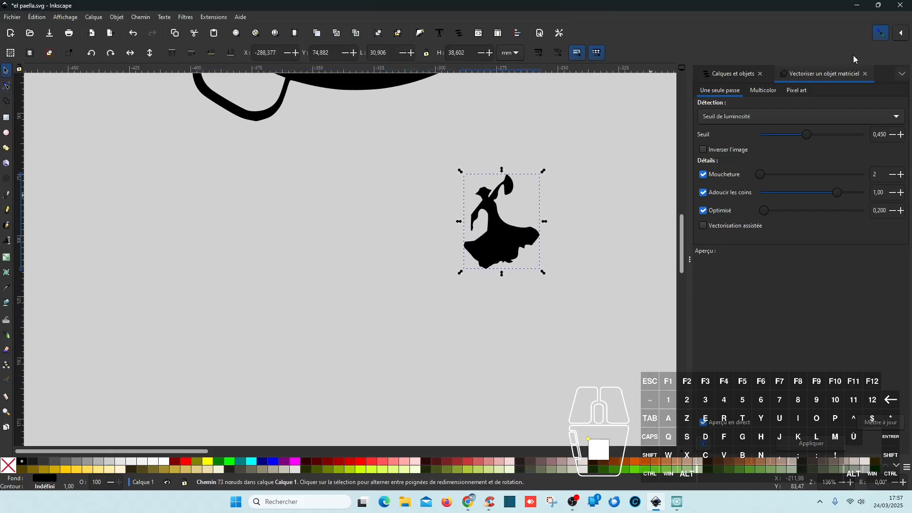
left_click(713, 76)
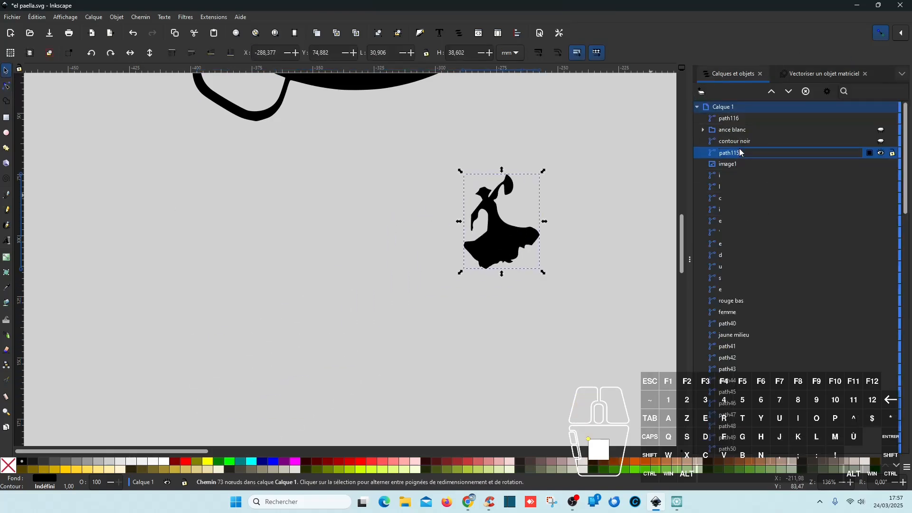
double_click(732, 152)
type("femme")
key("Return")
scroll(586, 260, "down", 3)
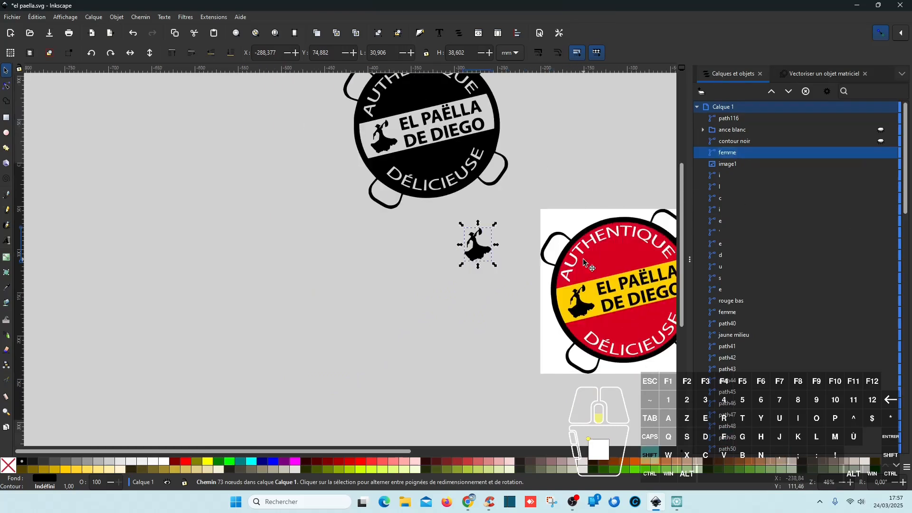
- Place the new femme path over the dancer in the reference logo and delete the old femme path beneath rouge bas
scroll(583, 258, "right", 2)
left_click_drag(445, 263, 480, 321)
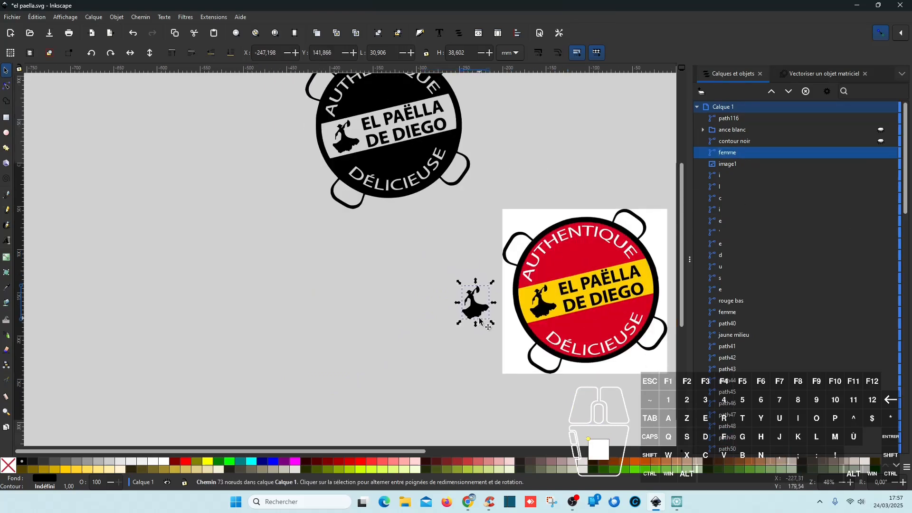
scroll(526, 305, "up", 3)
left_click_drag(392, 316, 584, 316)
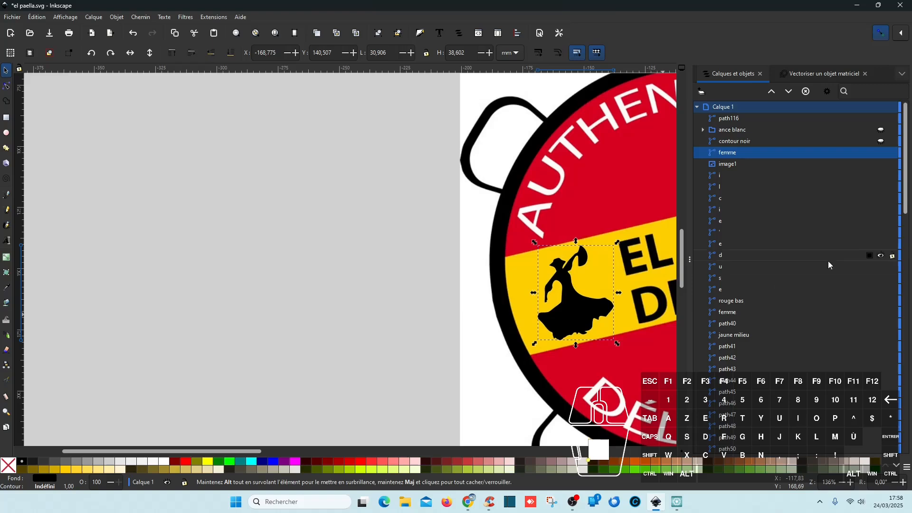
left_click(746, 315)
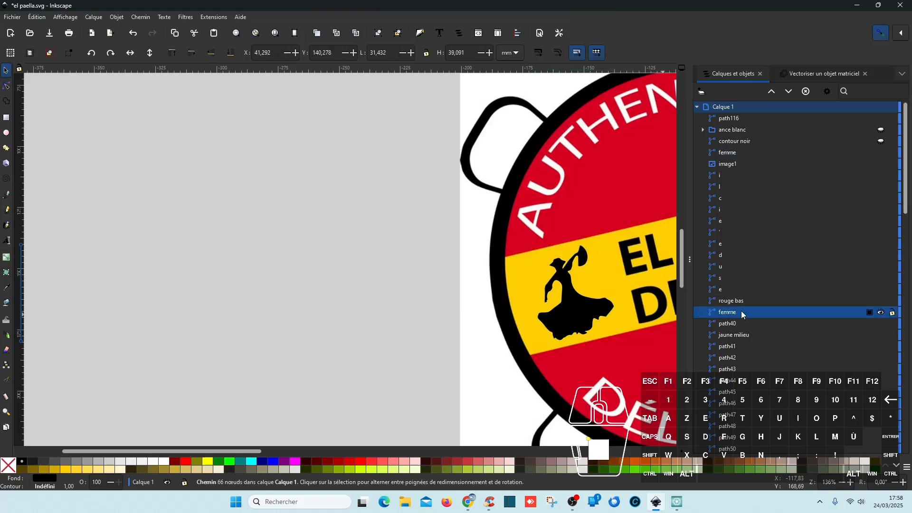
key("Delete")
- Examine path40 and its neighbours around jaune milieu to see which shapes they represent
left_click(746, 314)
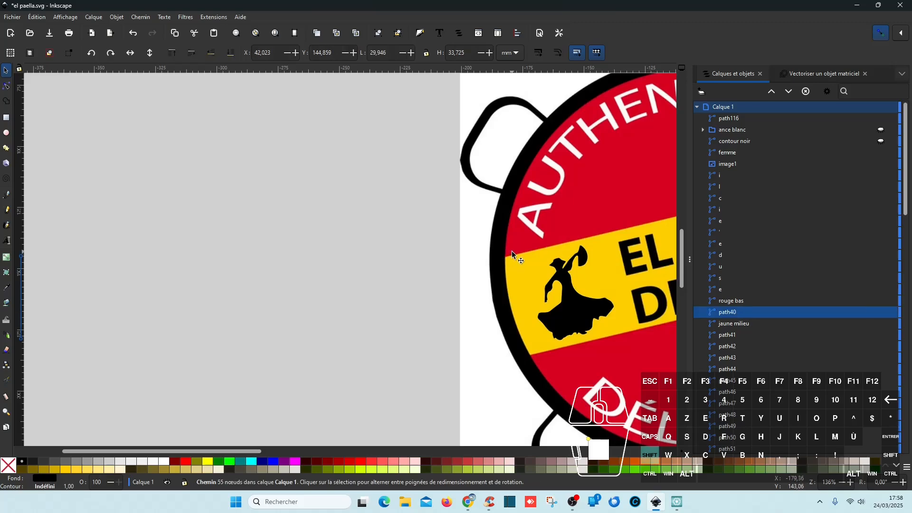
scroll(512, 251, "right", 5)
scroll(512, 251, "down", 1)
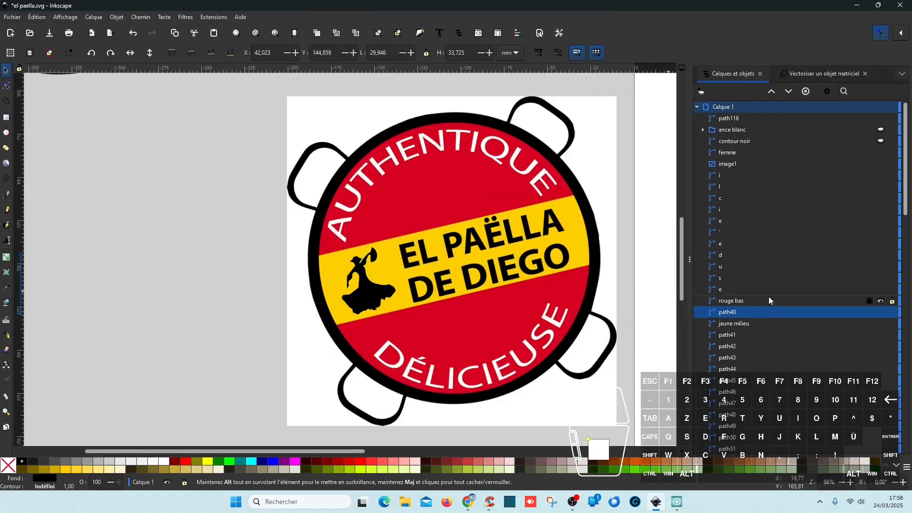
left_click(166, 261)
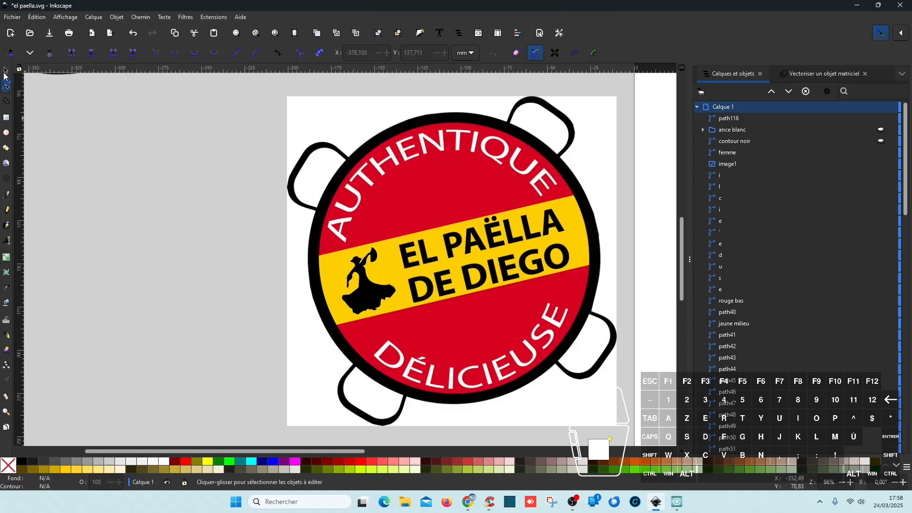
left_click(727, 312)
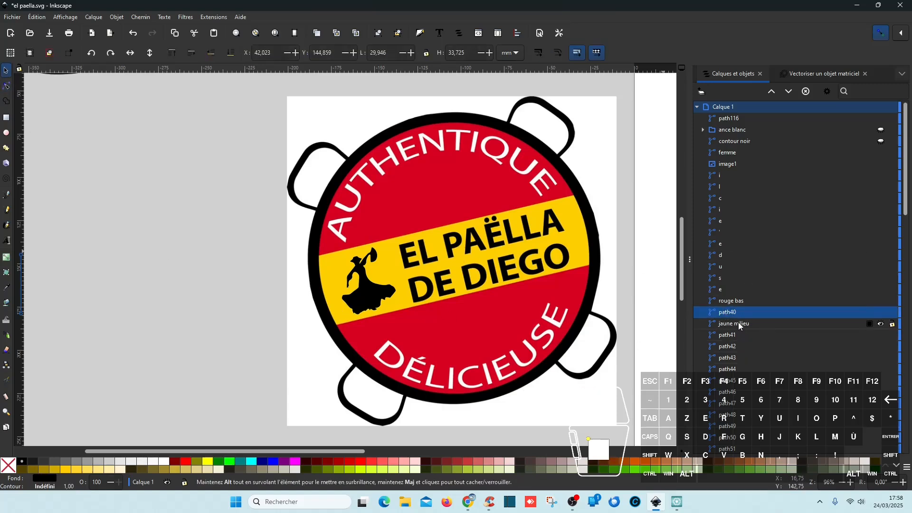
left_click(739, 323)
left_click(734, 313)
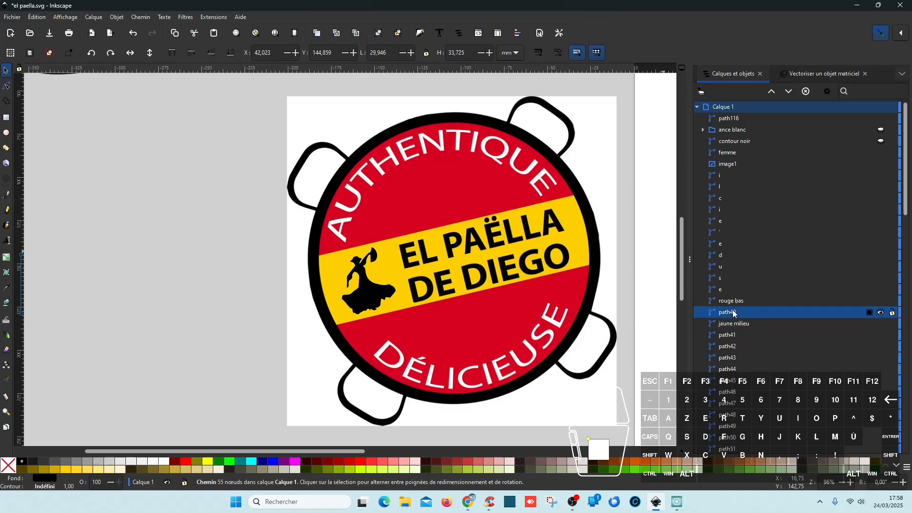
- Move the new femme path down the object order to between path40 and jaune milieu, then check path40 by hiding and showing it
left_click(366, 300)
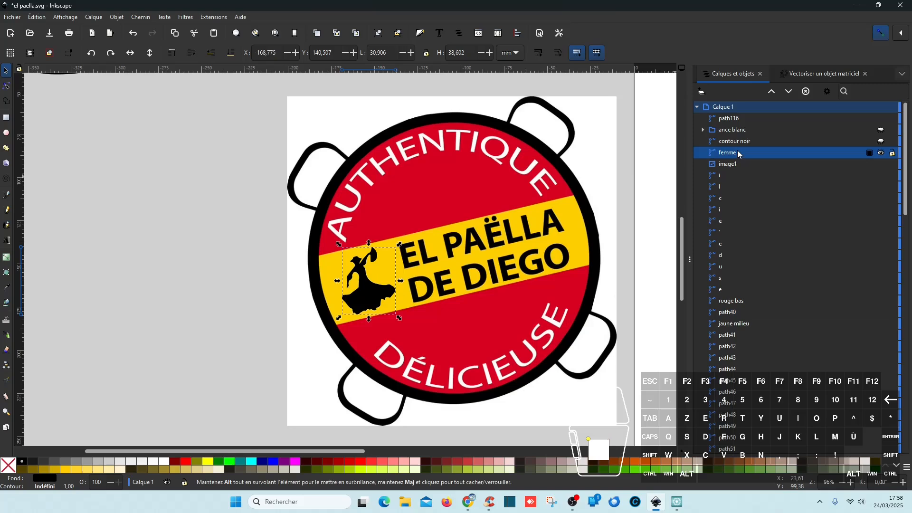
left_click_drag(738, 151, 829, 318)
left_click(732, 301)
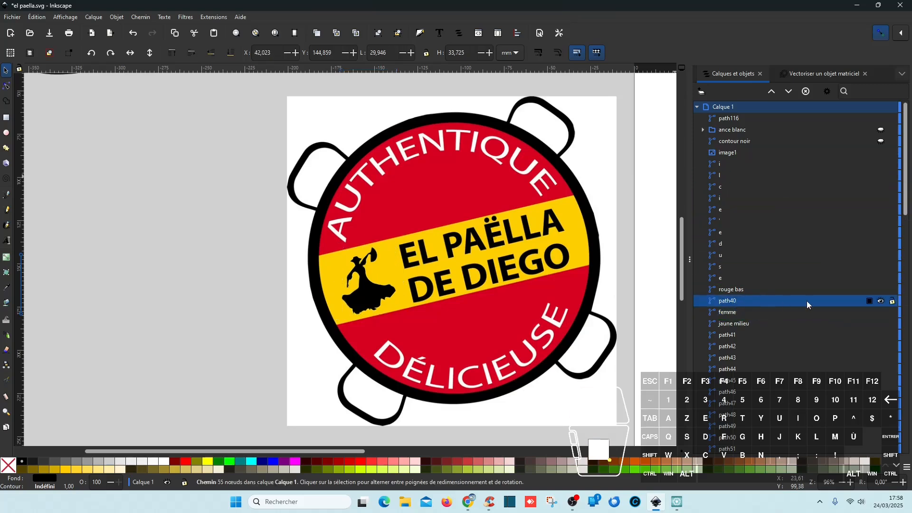
left_click(880, 302)
left_click(881, 301)
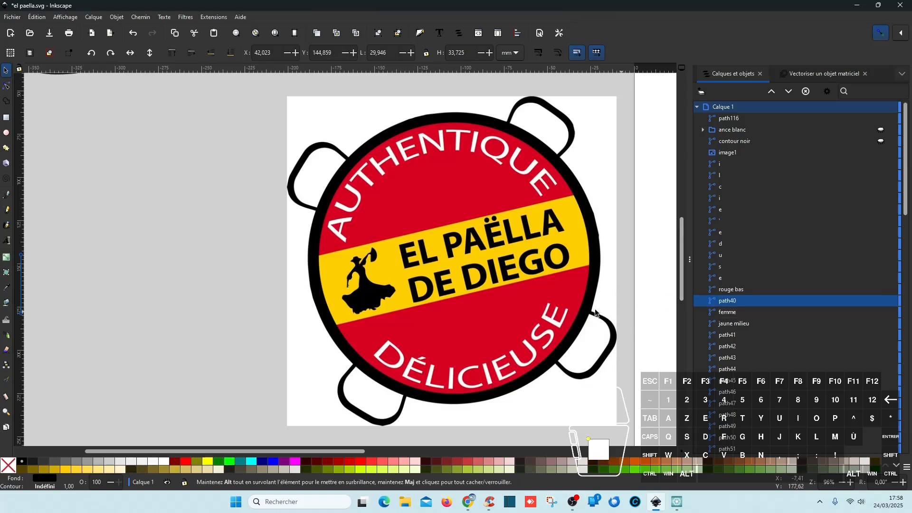
- Move the reference logo image aside, away from the page, to uncover the new femme path lying beneath it
scroll(400, 292, "down", 3)
scroll(399, 292, "up", 2)
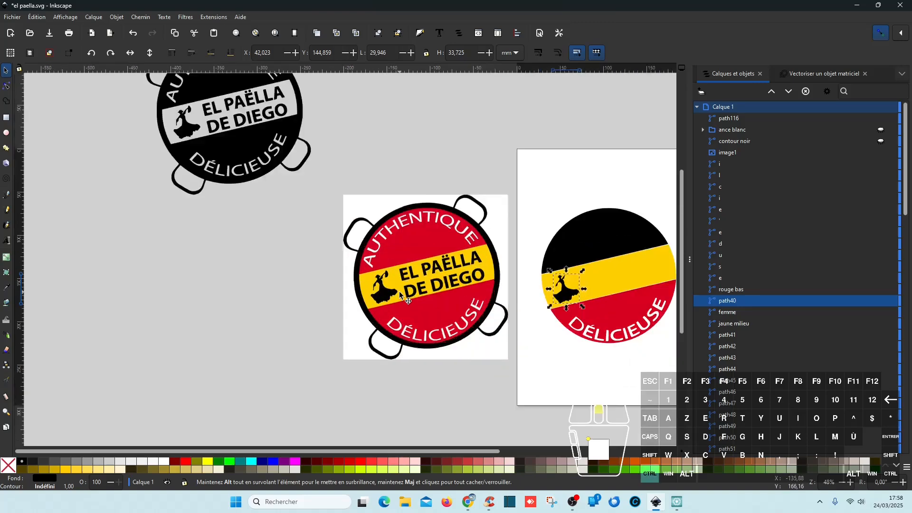
scroll(417, 291, "right", 5)
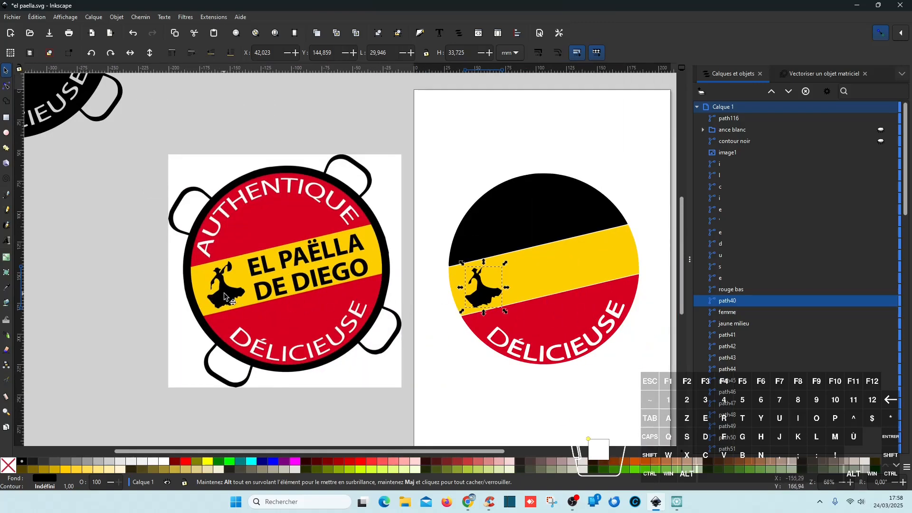
left_click(225, 297)
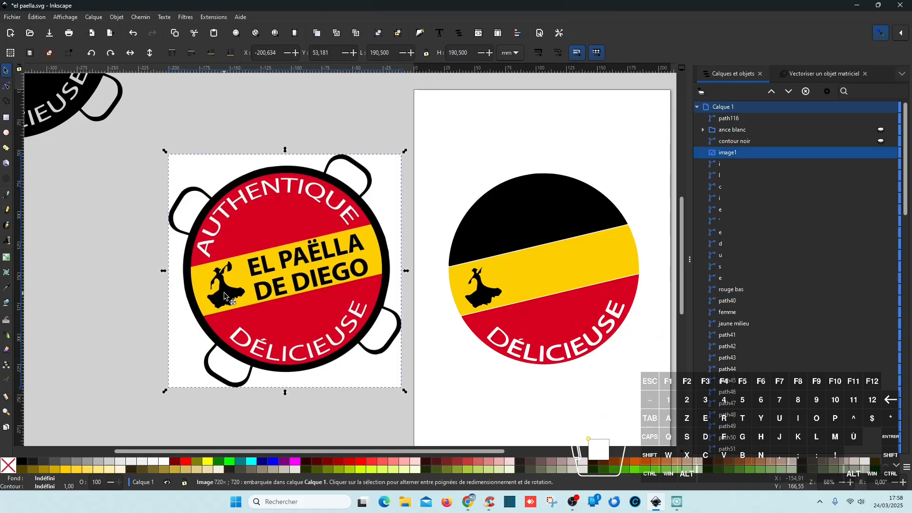
left_click(729, 312)
left_click_drag(236, 297, 39, 285)
- Place the femme path over the old dancer in the page's yellow band and delete the old dancer, path40
left_click_drag(411, 303, 523, 315)
scroll(443, 312, "right", 5)
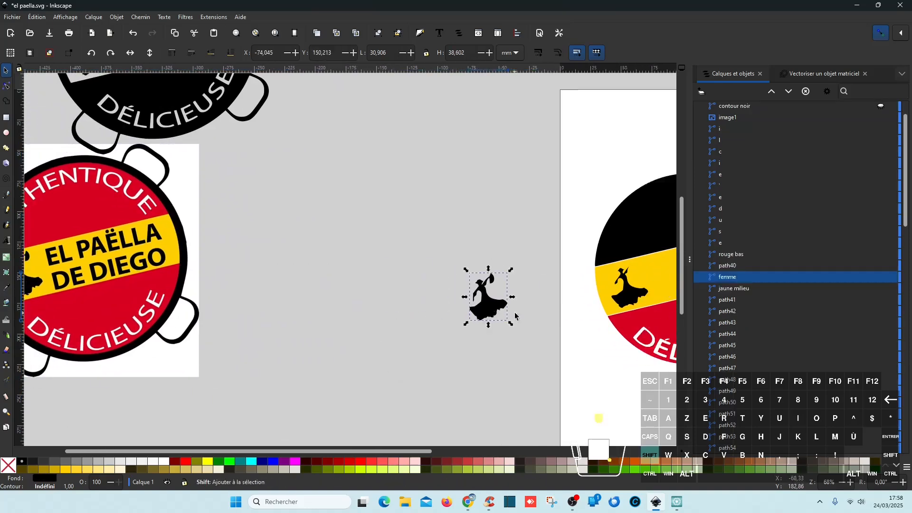
left_click_drag(343, 310, 485, 298)
scroll(494, 285, "up", 3)
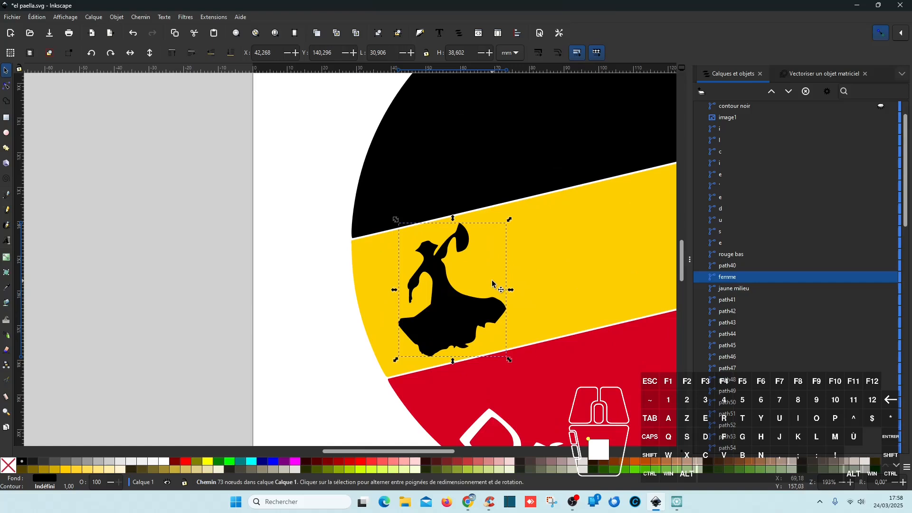
left_click(730, 269)
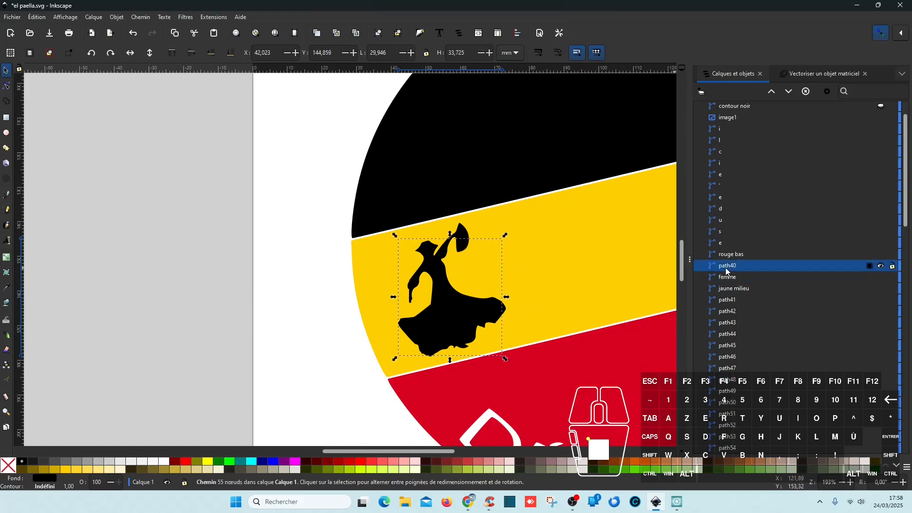
key("Delete")
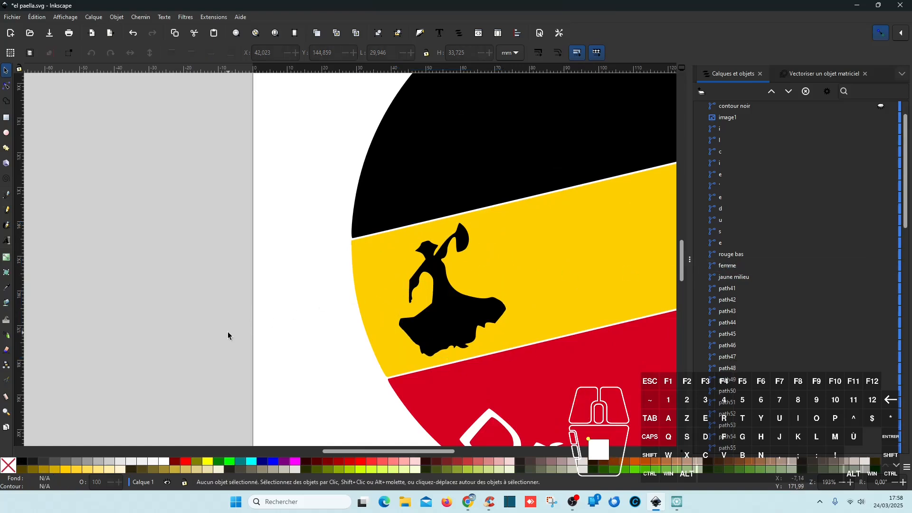
scroll(228, 335, "down", 3)
scroll(227, 329, "right", 3)
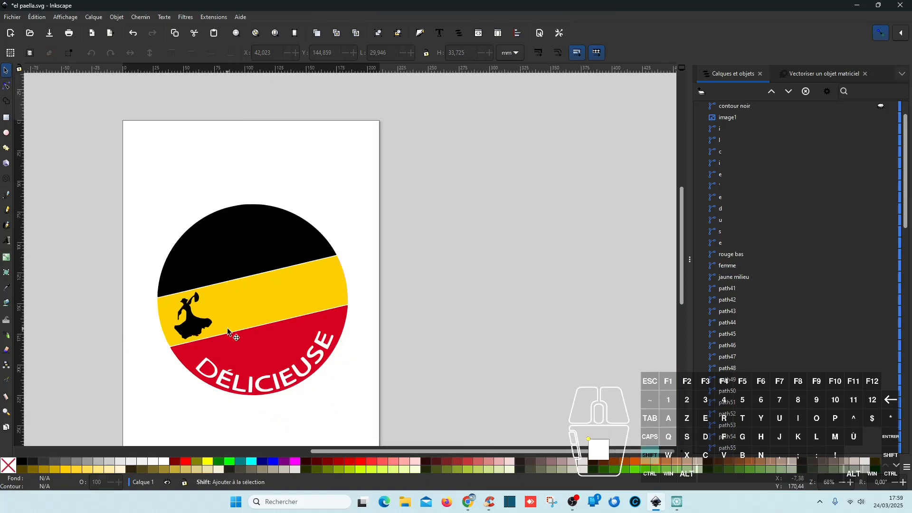
- Move the reference logo image back beside the page, with its edge against the page border
scroll(226, 327, "left", 6)
left_click(509, 298)
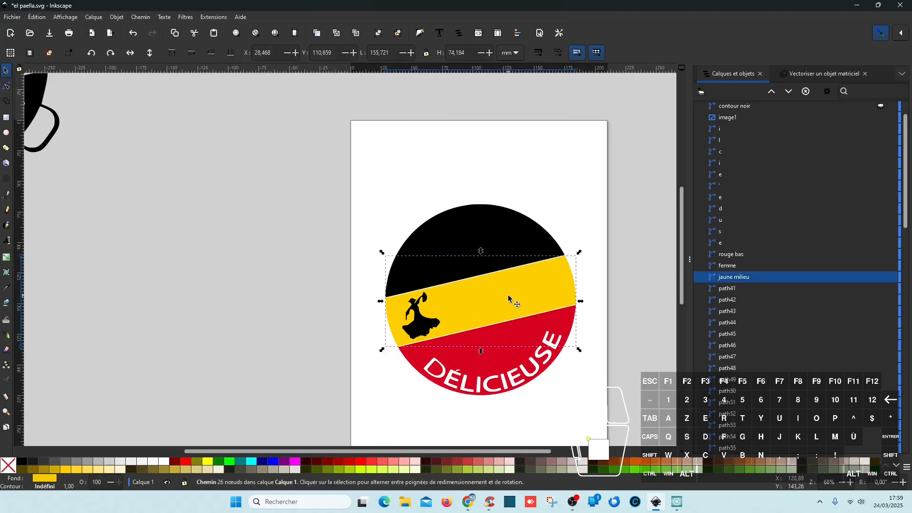
scroll(229, 329, "down", 4)
left_click(119, 334)
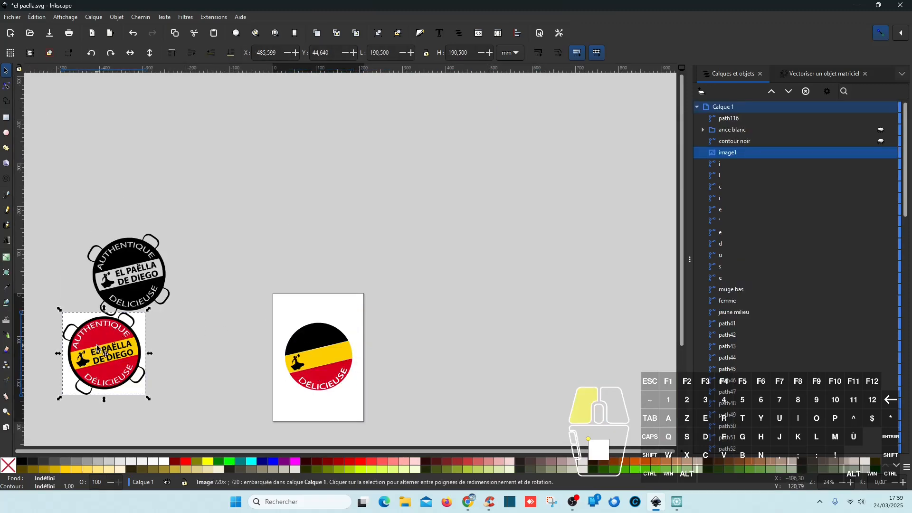
left_click_drag(97, 349, 243, 358)
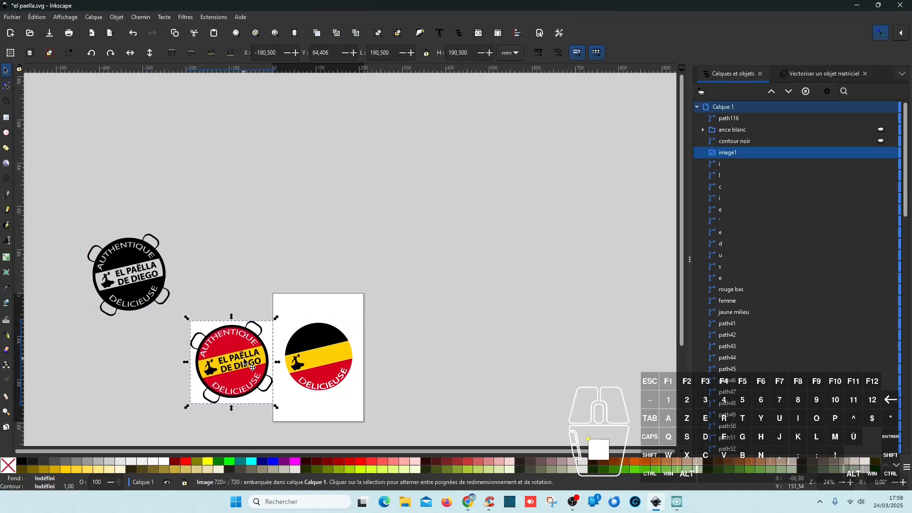
- Delete the leftover fragments path41, path42 and path43 below jaune milieu
left_click(314, 357)
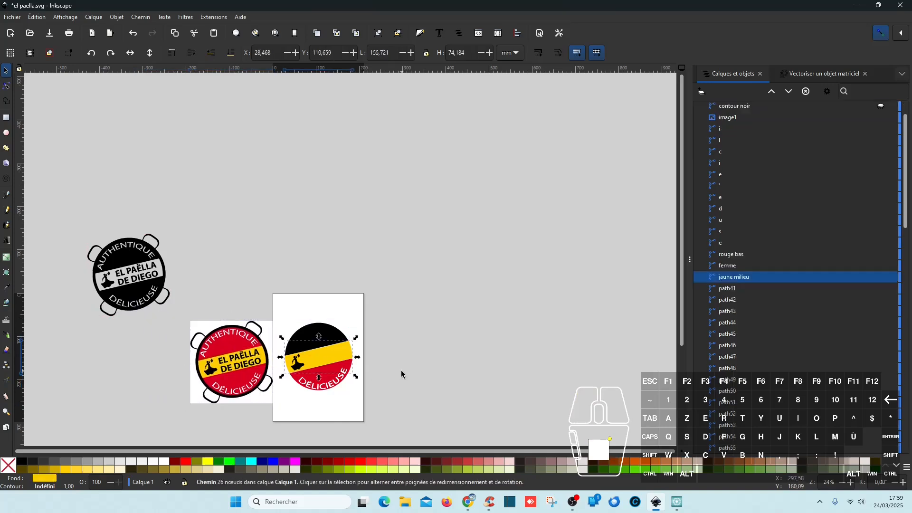
left_click(770, 289)
left_click_drag(394, 400, 566, 263)
scroll(502, 230, "up", 2, "ctrl")
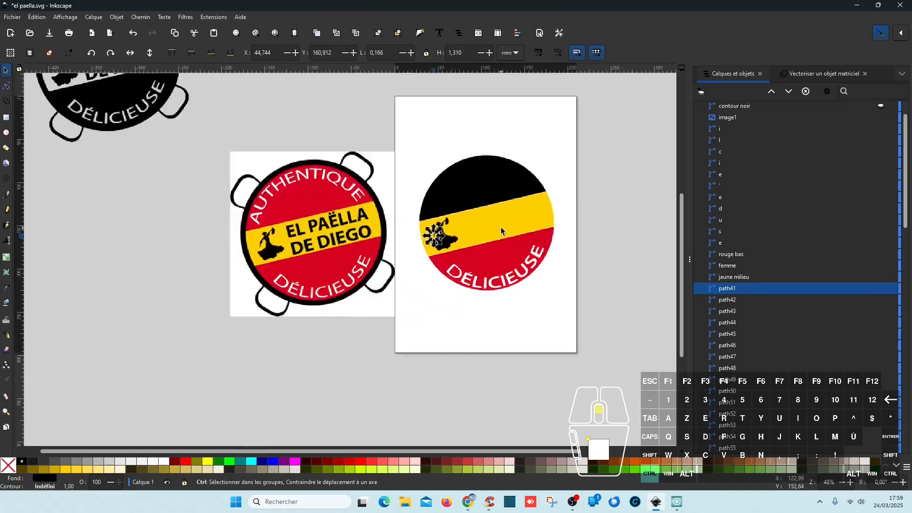
scroll(501, 228, "up", 2, "ctrl")
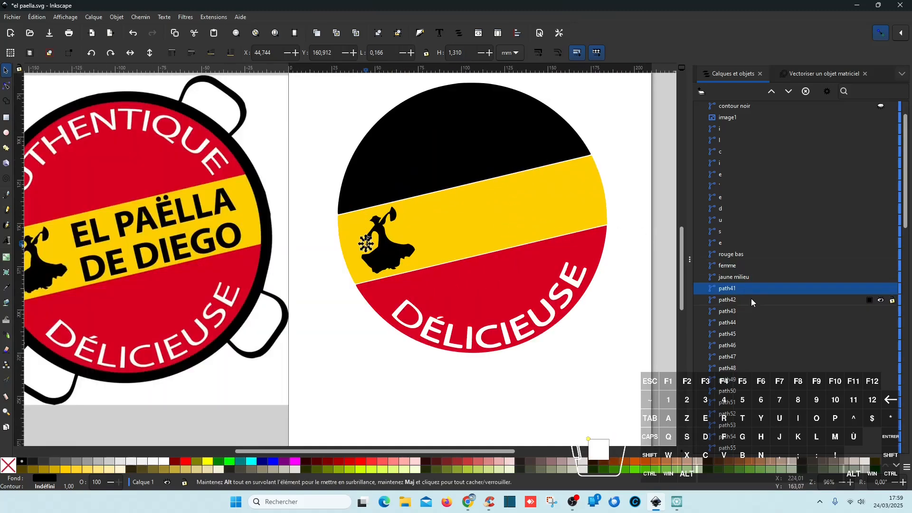
scroll(744, 293, "down", 1)
left_click(741, 292)
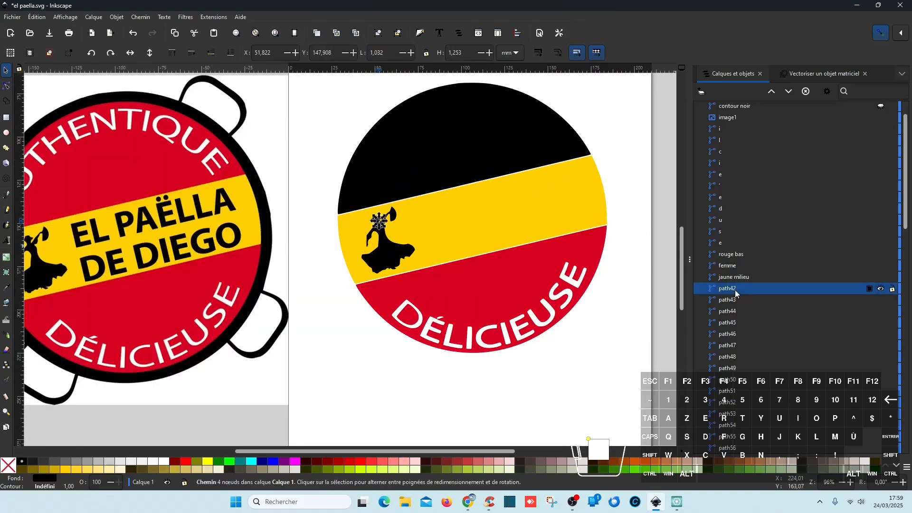
key("Delete")
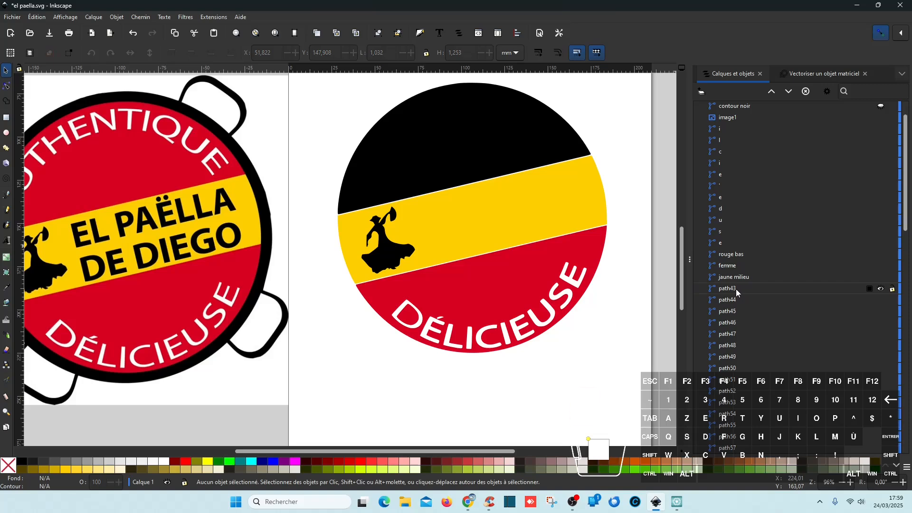
left_click(737, 289)
key("Delete")
- Delete path45, the slightly smaller duplicate outline of the D in "DE"
left_click(736, 289)
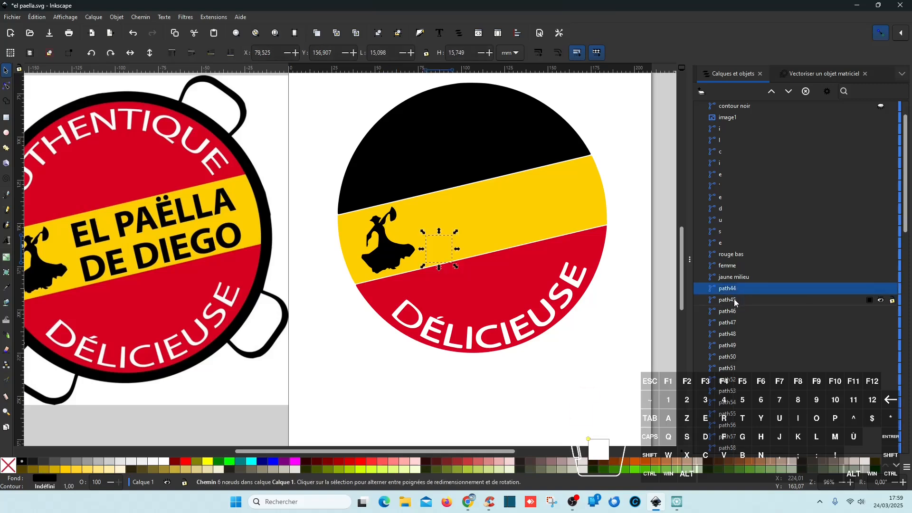
left_click(735, 301)
left_click(737, 290)
left_click(732, 301)
key("Delete")
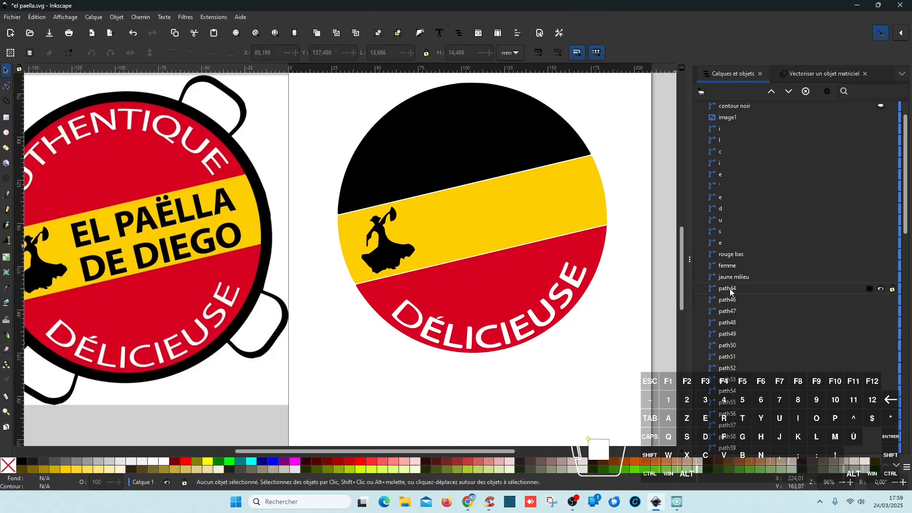
- Raise path44 above jaune milieu and rename it "d"
left_click(731, 290)
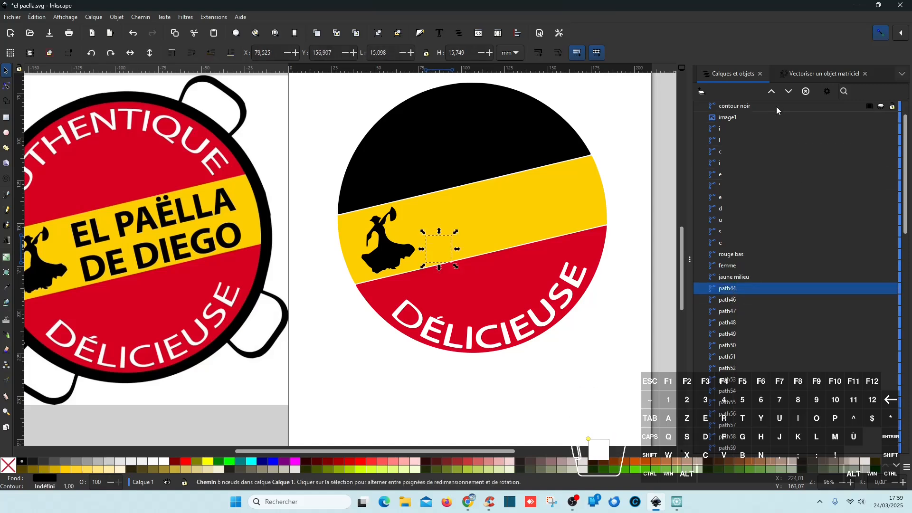
left_click(770, 92)
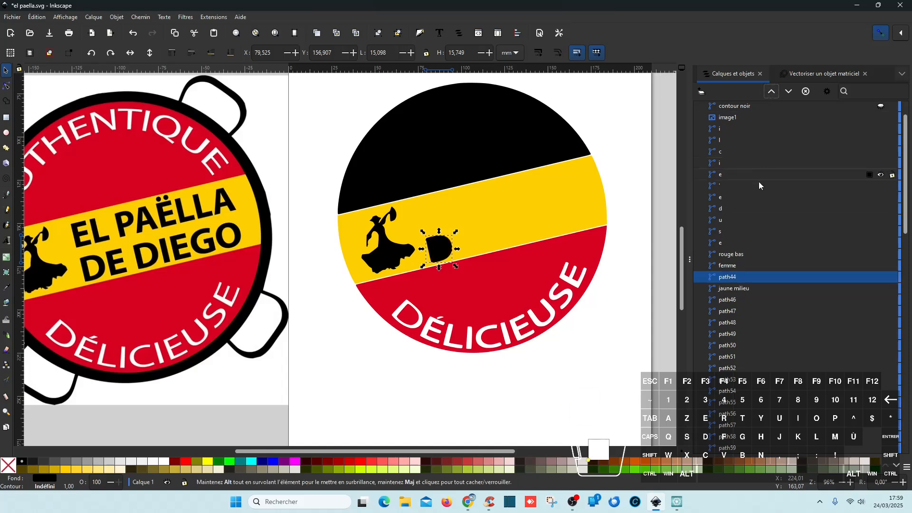
double_click(735, 277)
type("d")
key("Return")
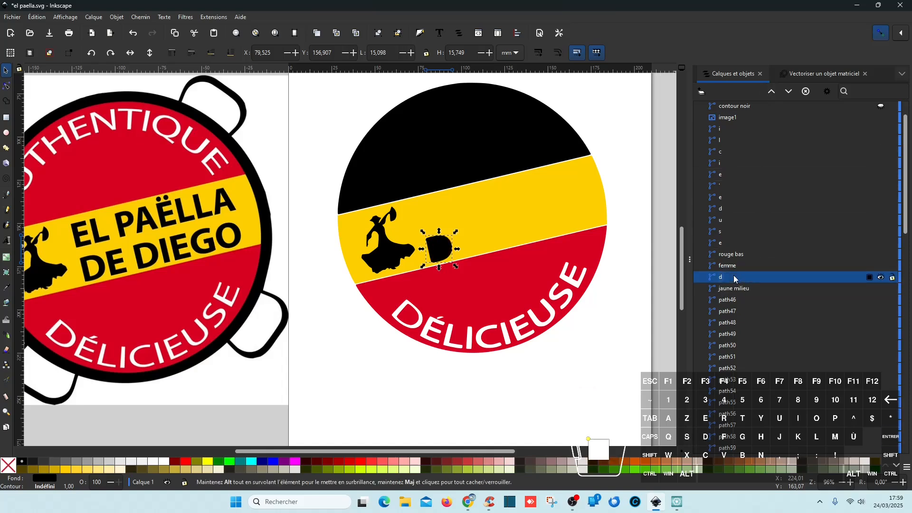
- Delete path47, the duplicate inner shape of the D, and raise path46 above the d path
left_click(733, 303)
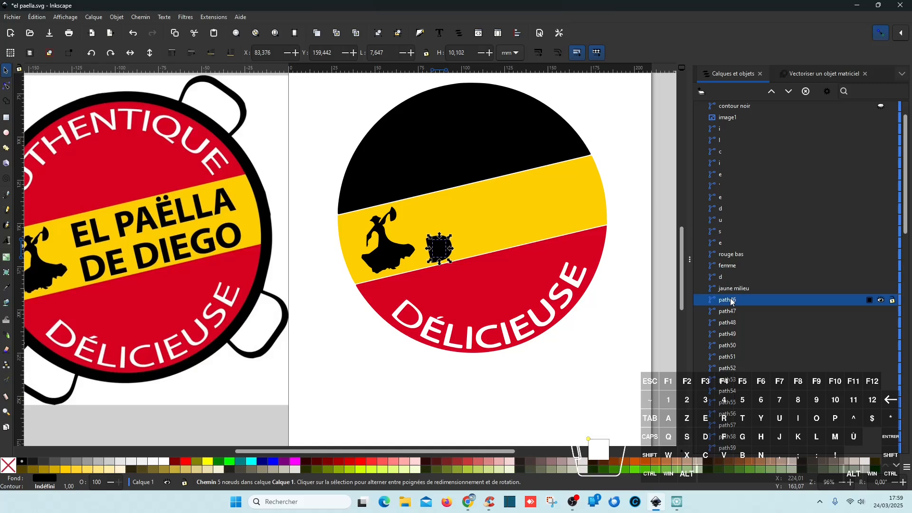
left_click(729, 313)
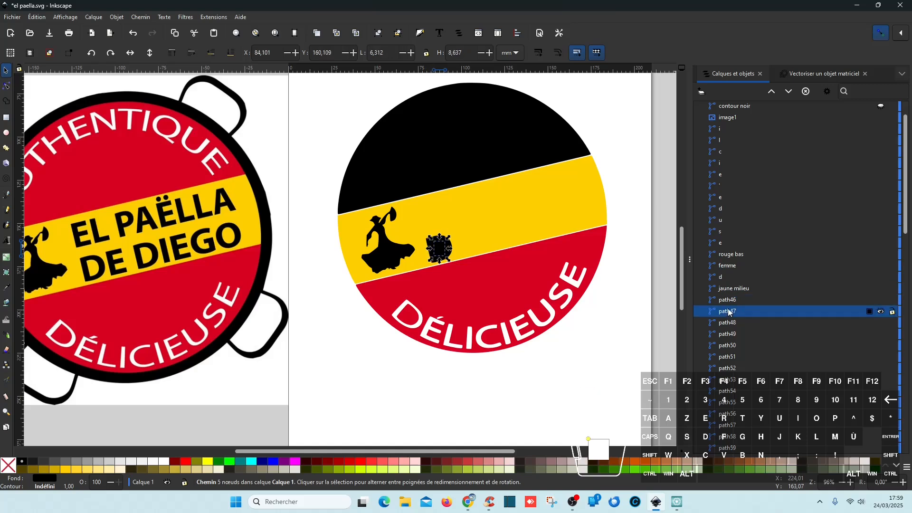
key("Delete")
left_click(732, 300)
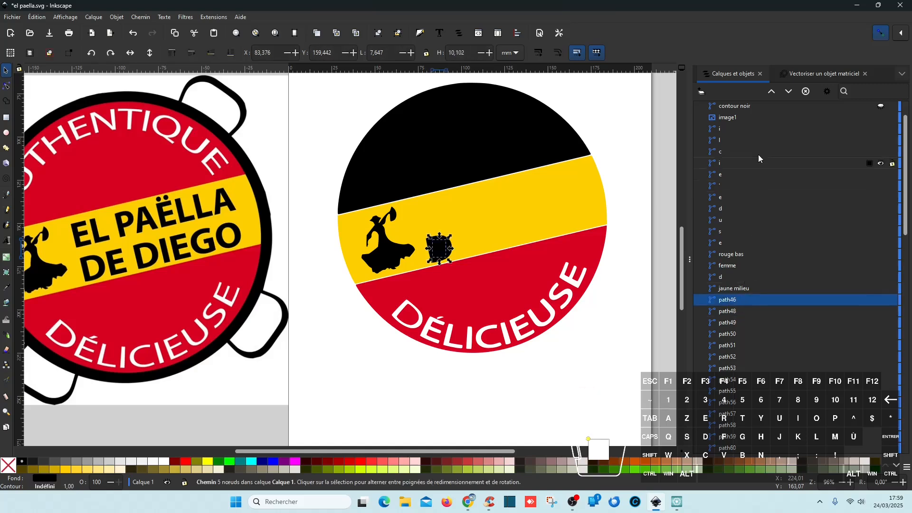
left_click(771, 92)
left_click(772, 91)
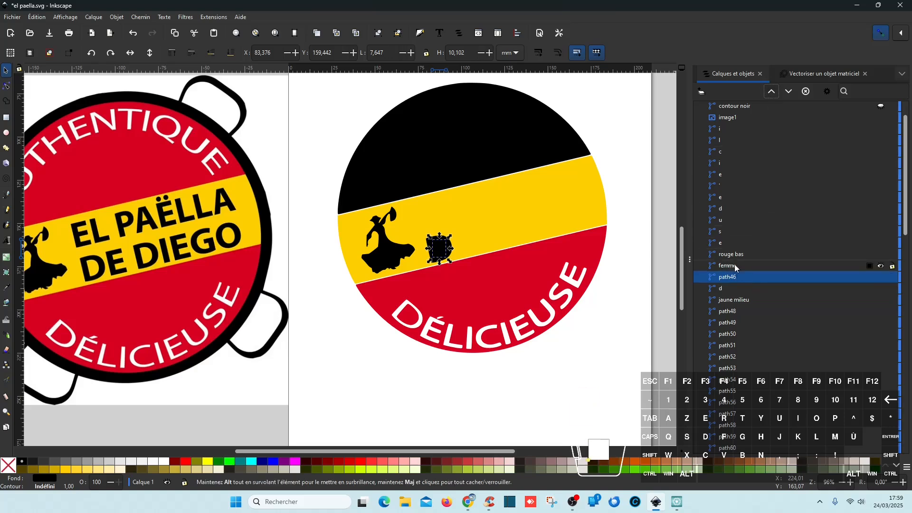
- Subtract path46 from the d path with a Difference operation to open the D's counter
left_click(732, 289, "shift")
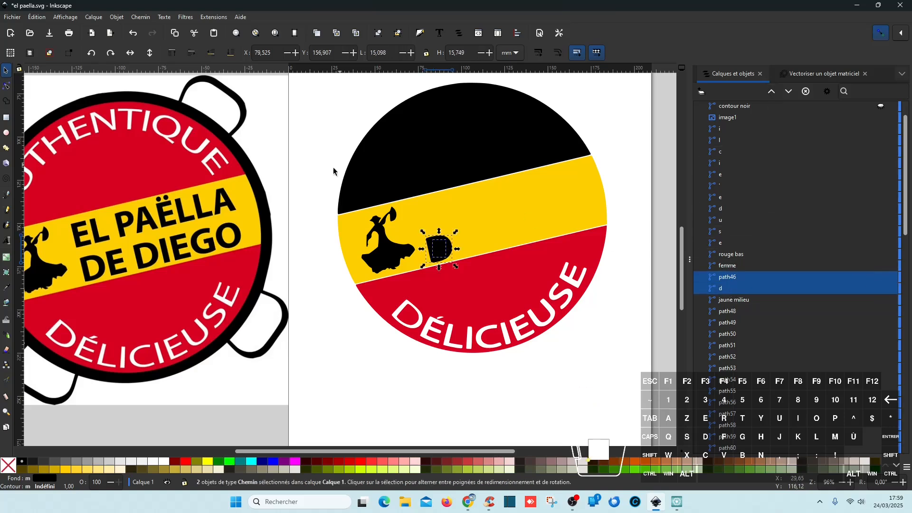
left_click(140, 17)
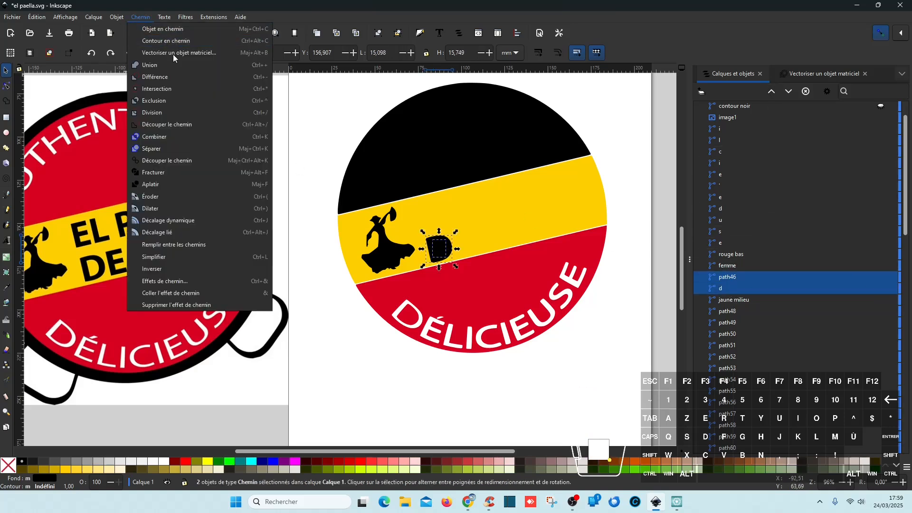
left_click(157, 77)
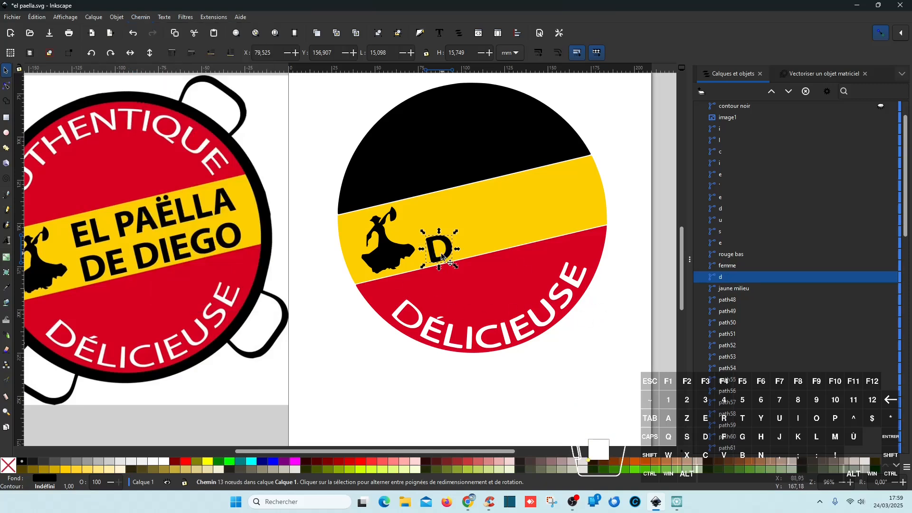
- Rename path48, the outer outline of the E in "DE", as "e"
left_click(743, 301)
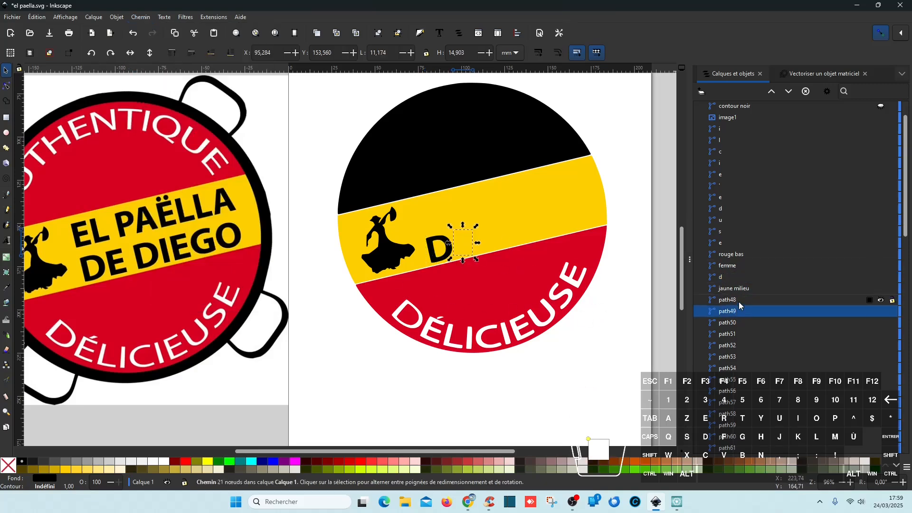
double_click(740, 301)
type("e")
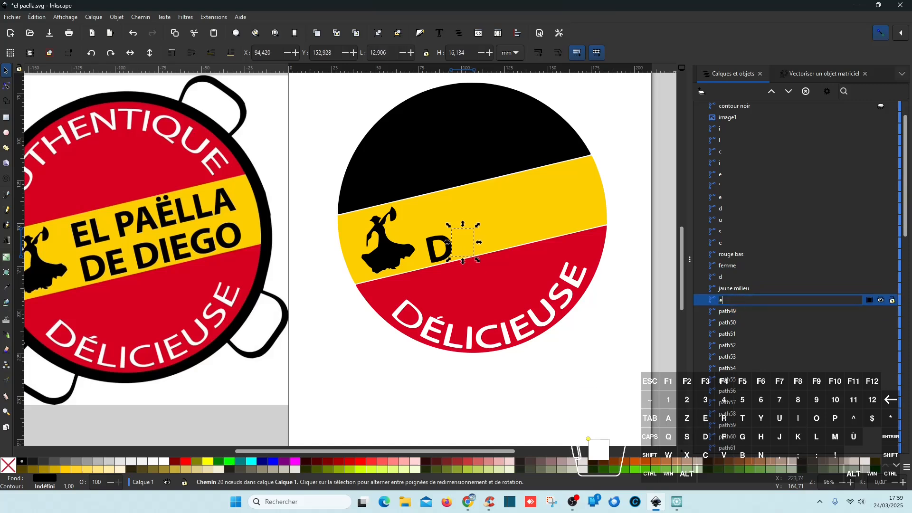
key("Return")
- Delete path49, the slightly smaller duplicate of the E, and raise the e path above jaune milieu
left_click(732, 313)
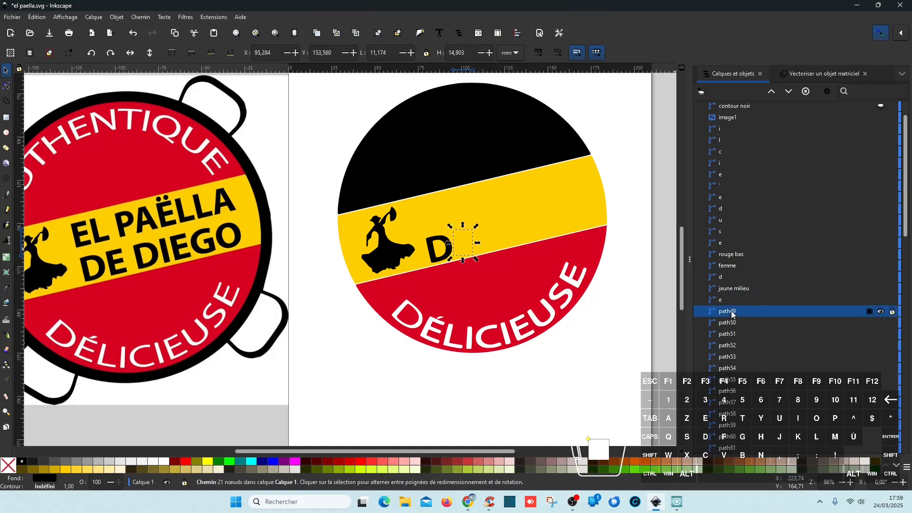
key("Delete")
left_click(730, 301)
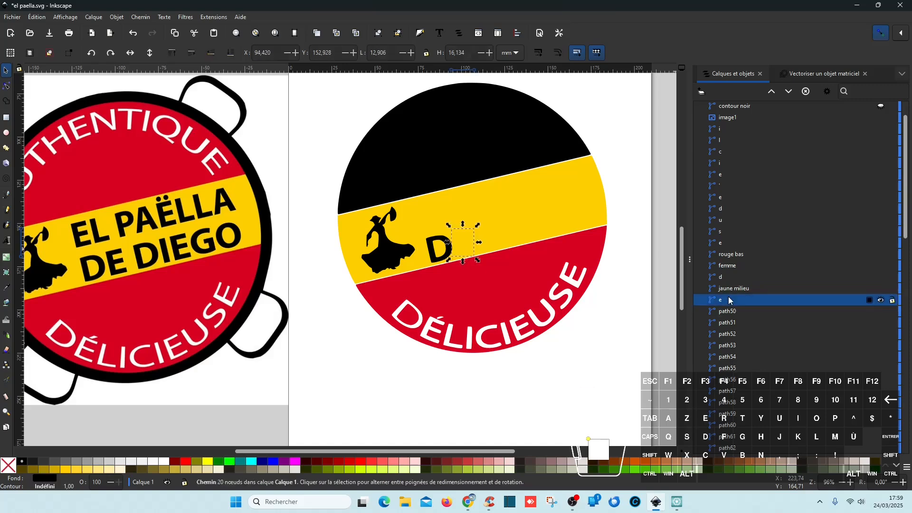
left_click(771, 92)
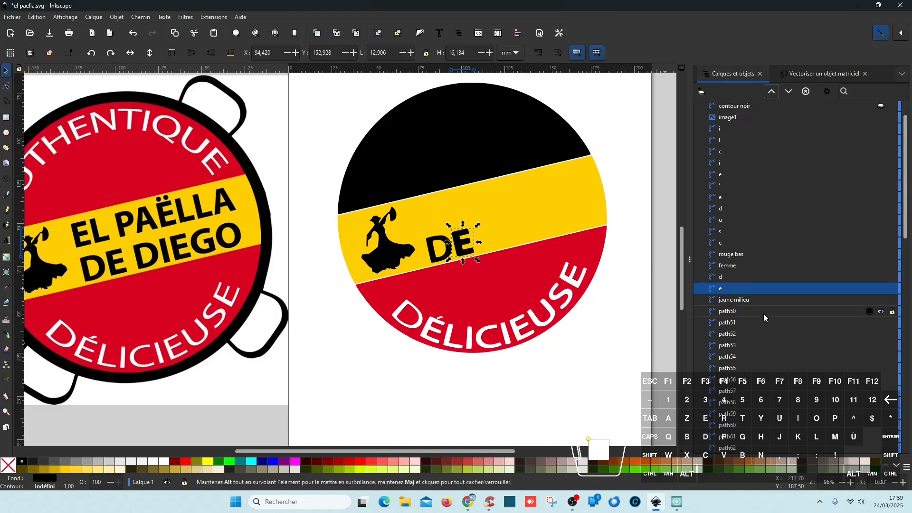
- Undo the raising of the e path and the deletion of path49
key("ctrl+z")
left_click(729, 312)
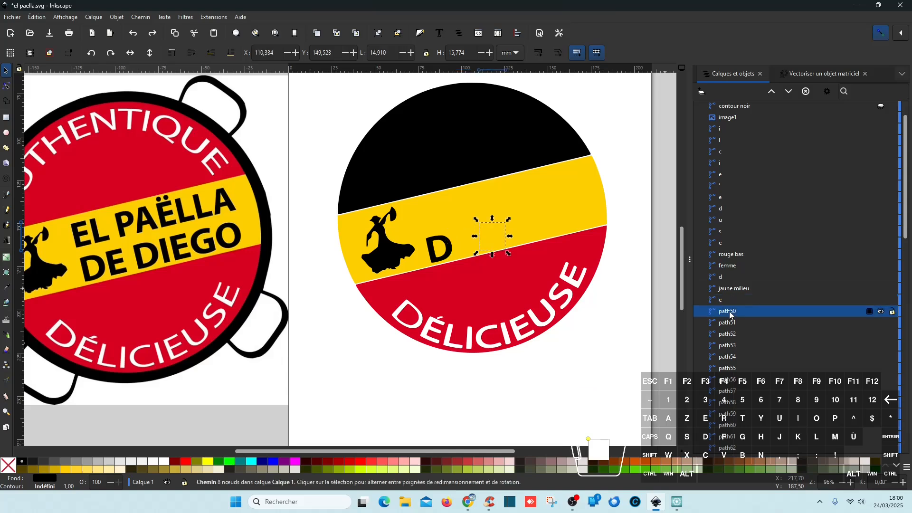
key("ctrl+z")
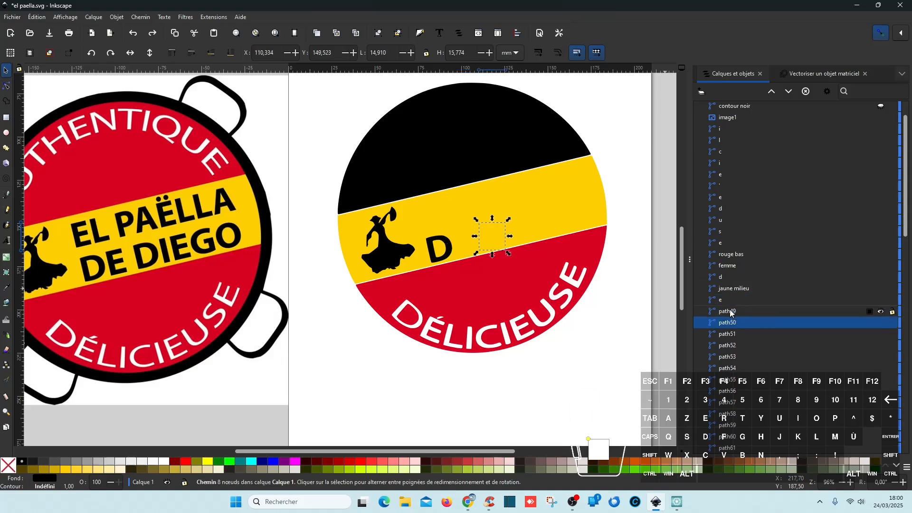
- Raise e and path49 together above jaune milieu, and hide only e to compare the two outlines
left_click(731, 312)
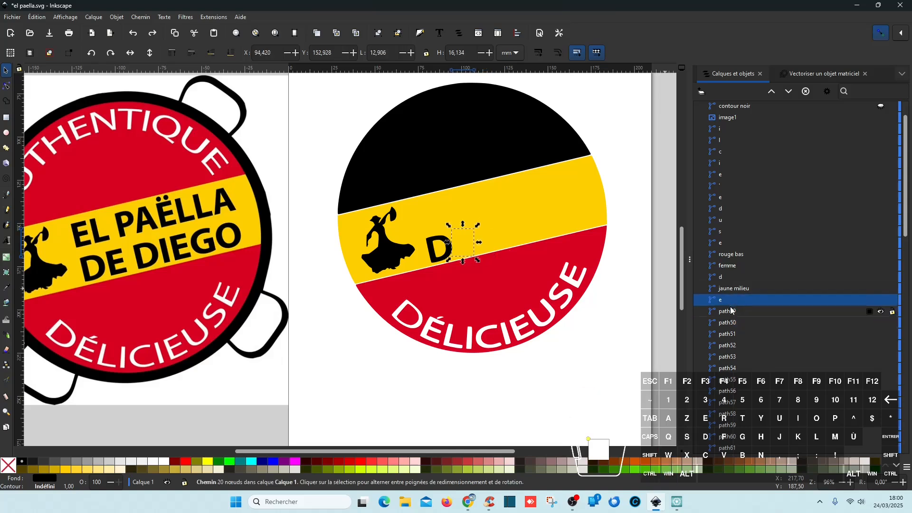
left_click(721, 300, "ctrl")
left_click(774, 92)
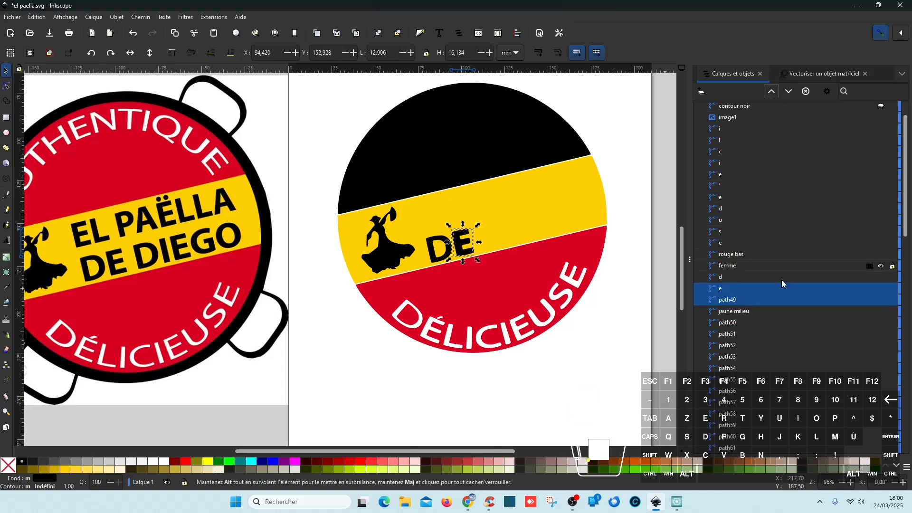
left_click(883, 288)
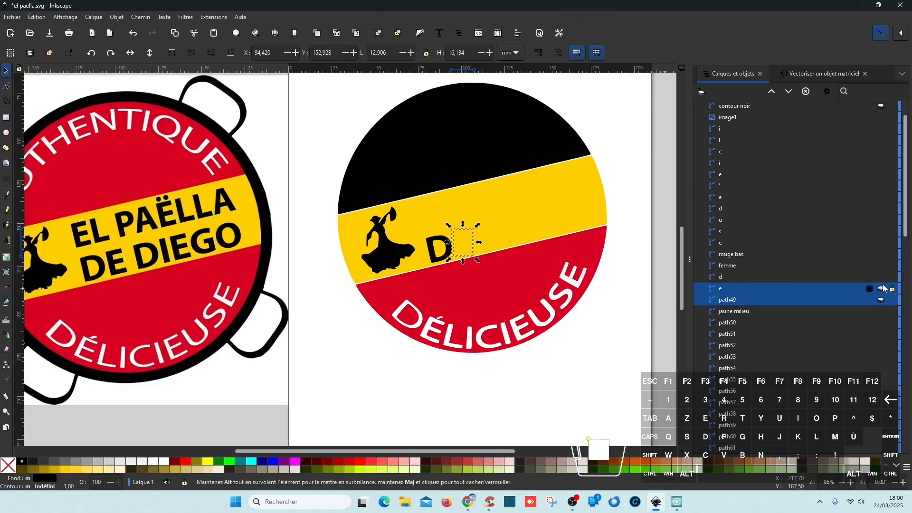
left_click(863, 302)
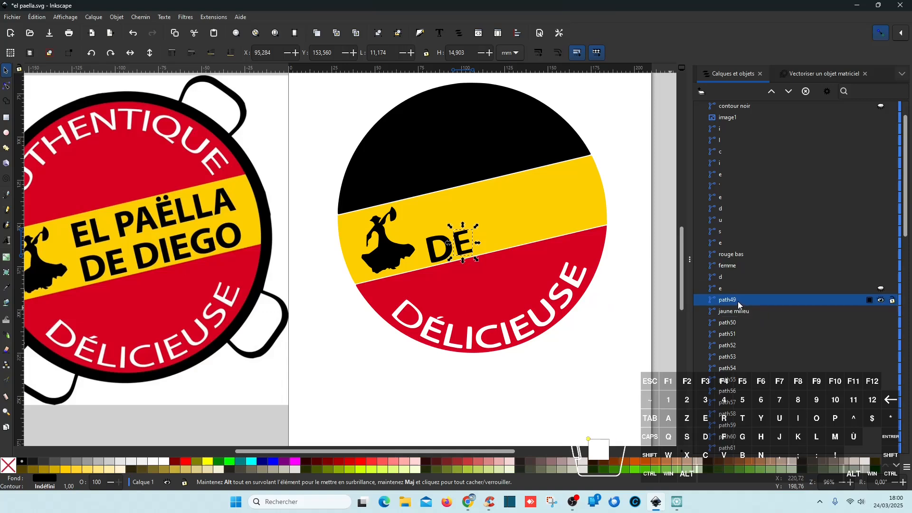
- Delete the traced "DE" lettering from the yellow band: the e, d and path49 paths
left_click(727, 291)
key("Delete")
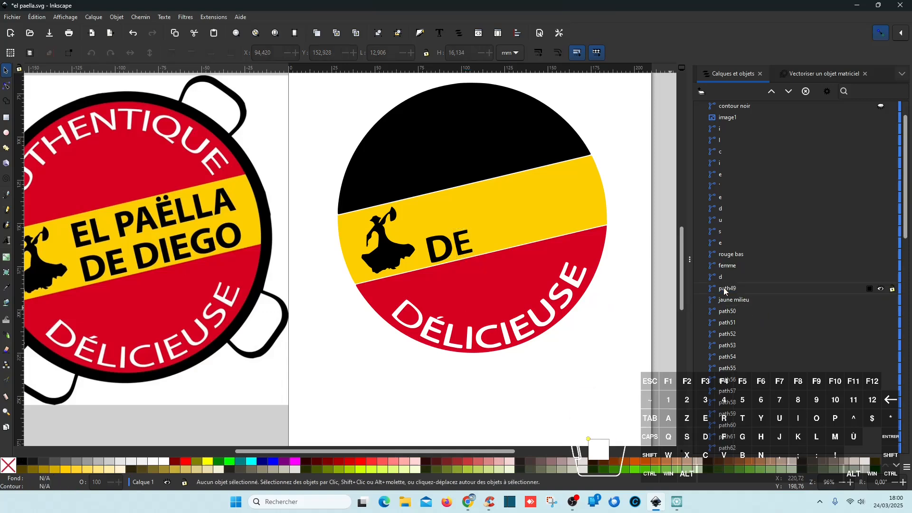
left_click(725, 279)
key("Delete")
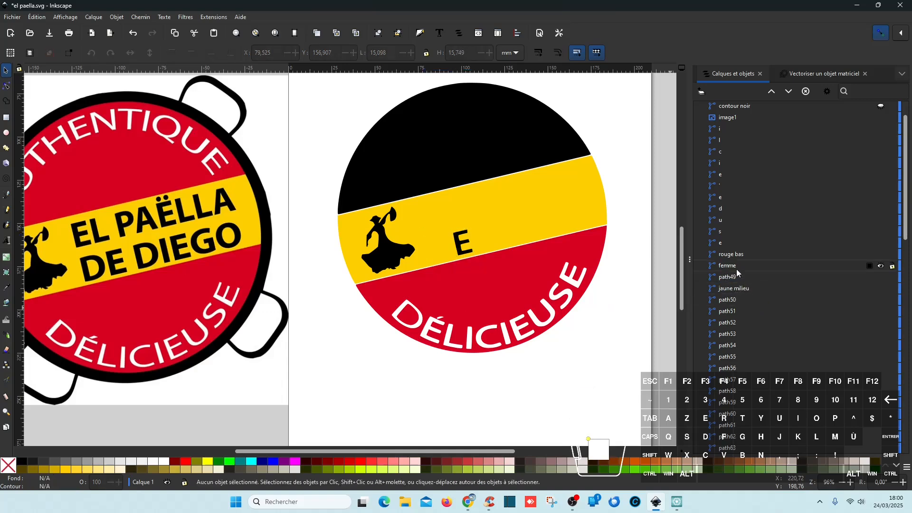
left_click(738, 278)
key("Delete")
- Delete all remaining traced lettering fragments below jaune milieu, from path50 through path85
left_click(741, 289)
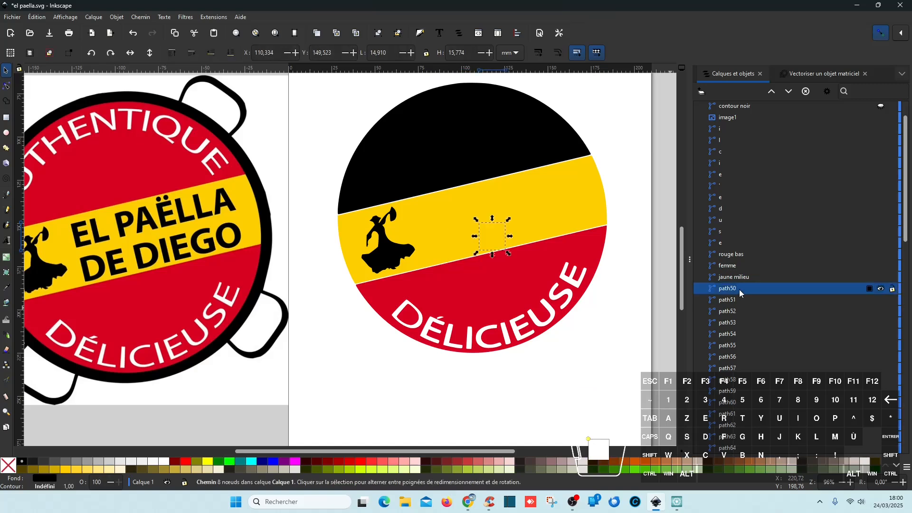
scroll(741, 325, "down", 3)
left_click(738, 328, "shift")
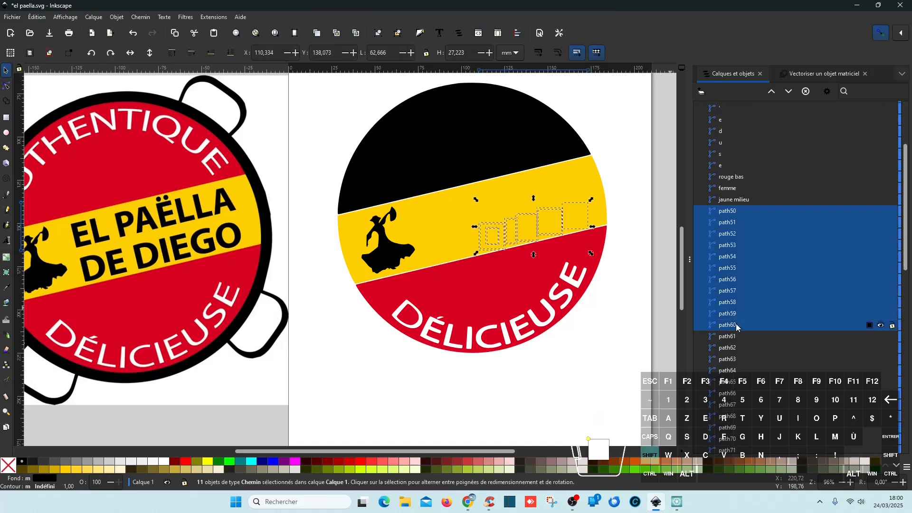
left_click(730, 349, "shift")
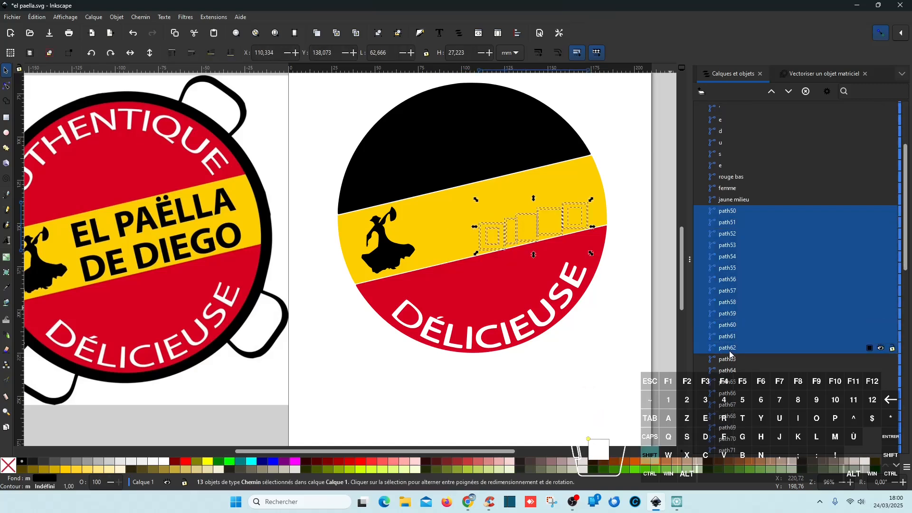
left_click(732, 360, "shift")
left_click(729, 371, "shift")
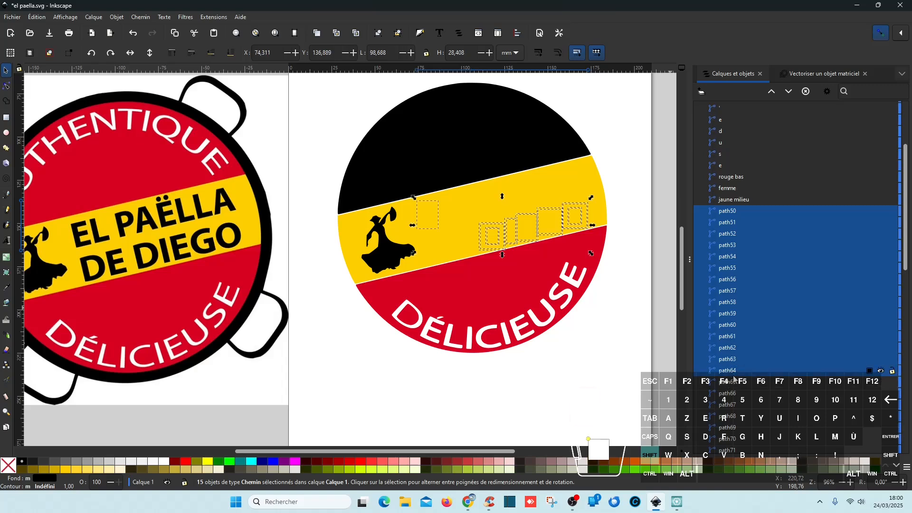
left_click(731, 381, "shift")
left_click(732, 393, "shift")
scroll(732, 365, "down", 4)
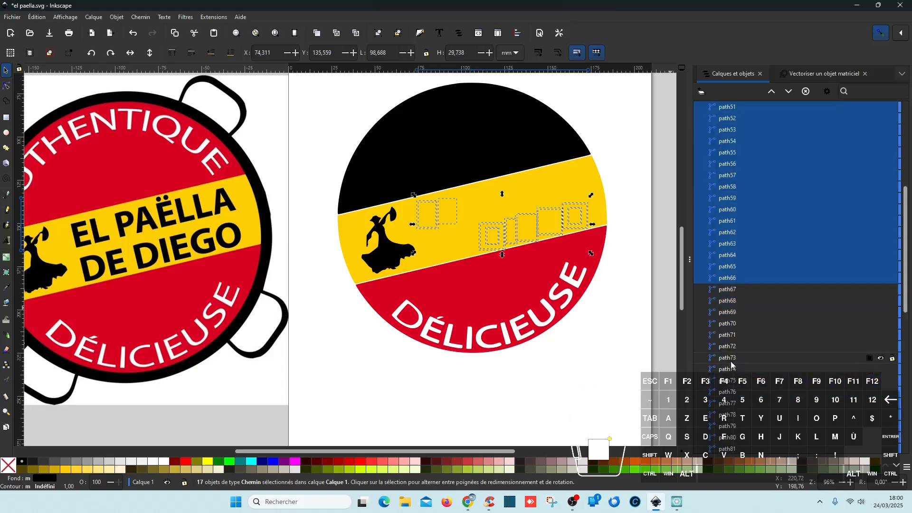
left_click(740, 338, "shift")
left_click(745, 368, "shift")
left_click(744, 380, "shift")
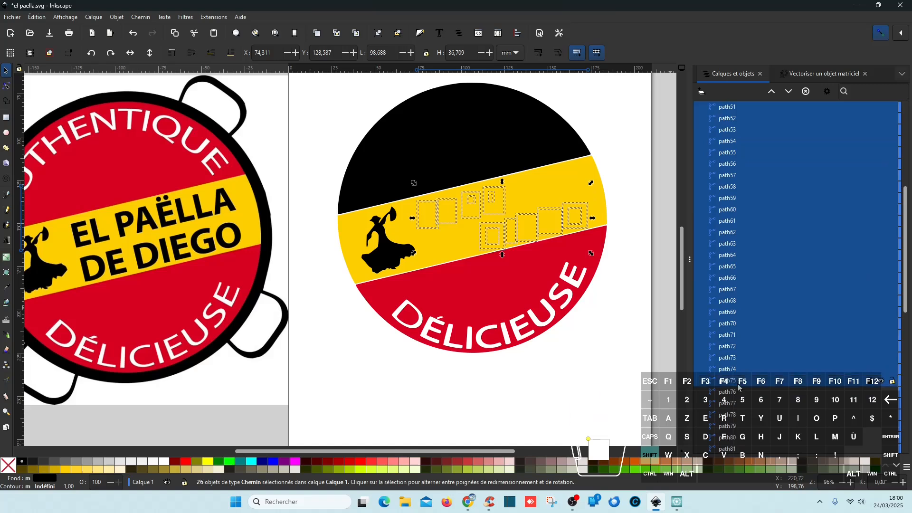
scroll(745, 332, "down", 4)
left_click(745, 323, "shift")
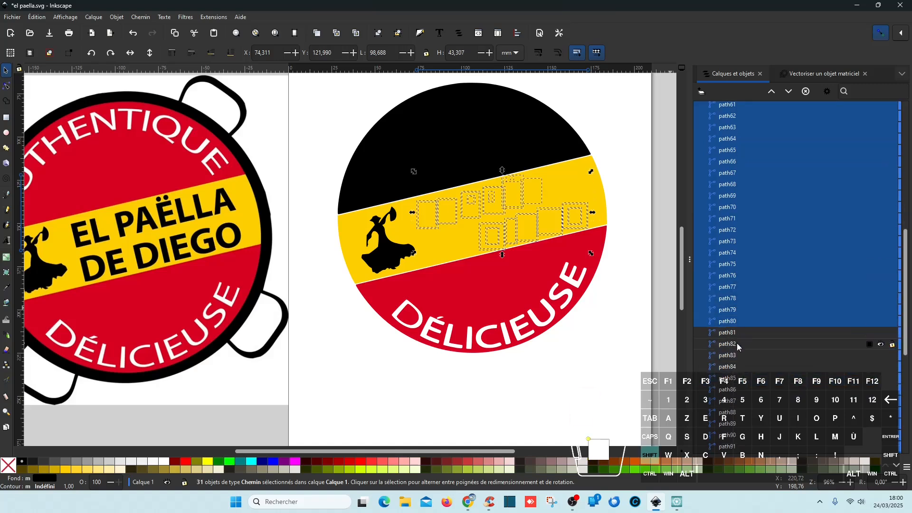
left_click(736, 356, "shift")
left_click(732, 369, "shift")
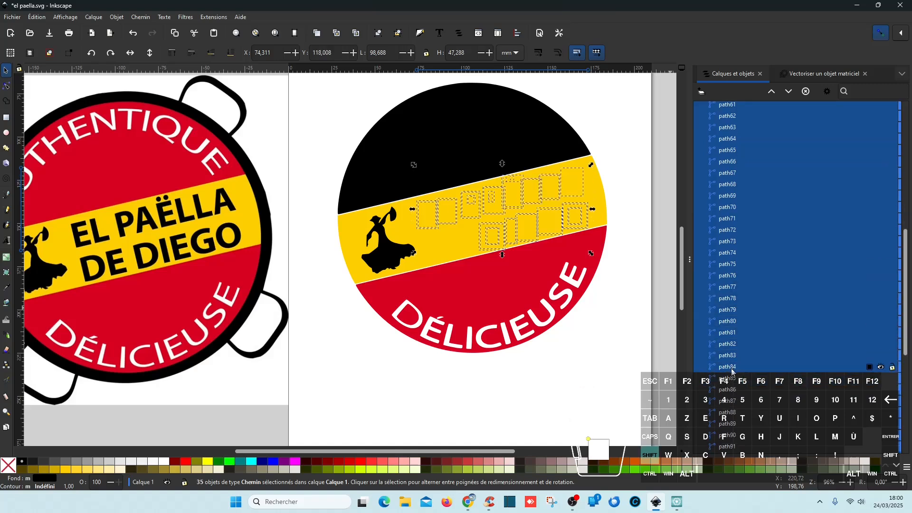
left_click(732, 377, "shift")
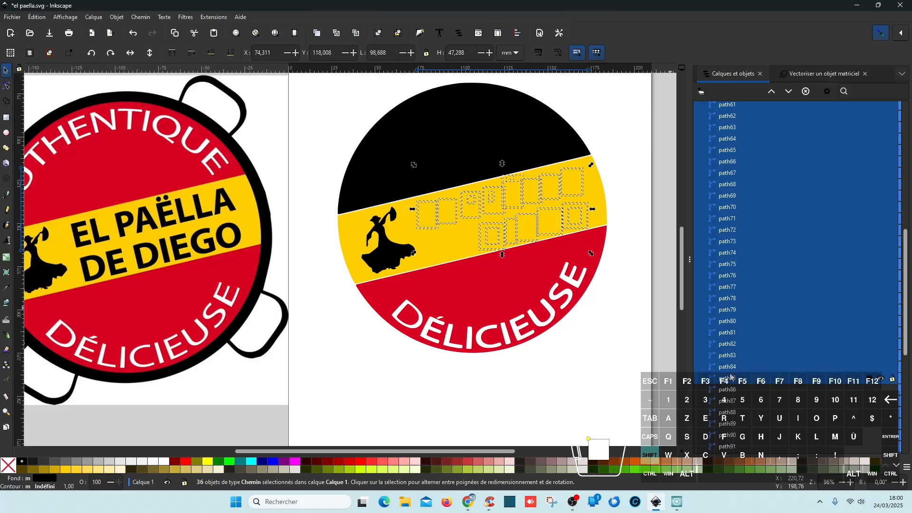
key("Delete")
- Delete the leftover fragments path86 and path87 below jaune milieu
scroll(756, 257, "up", 5)
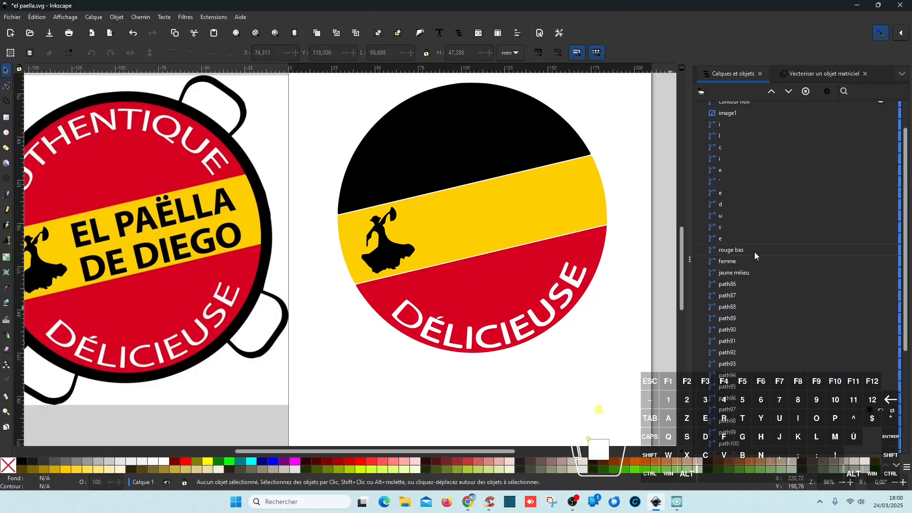
left_click(738, 325)
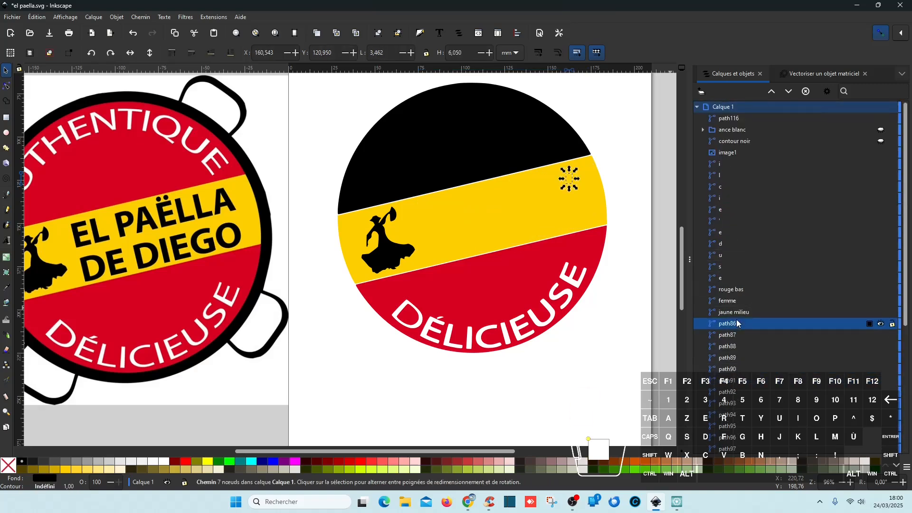
key("Delete")
left_click(739, 325)
key("Delete")
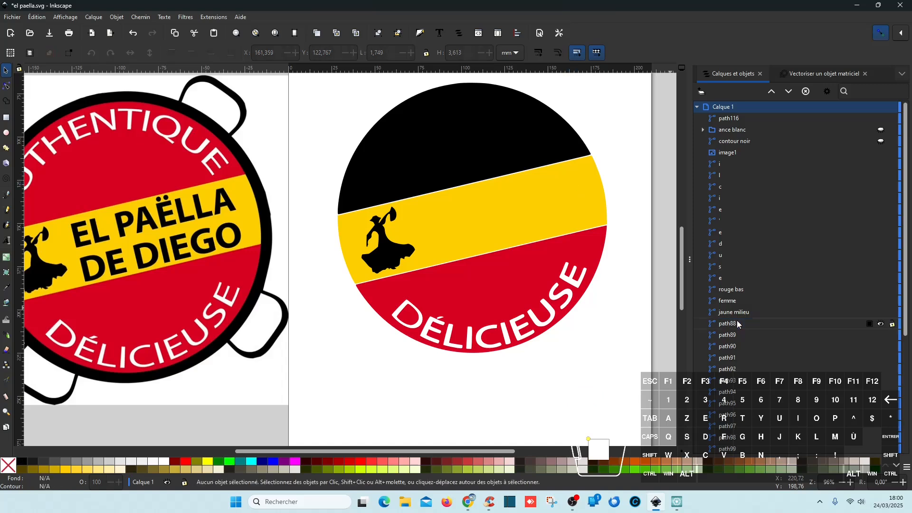
- Rename path88, the upper black segment of the circle, as "rouge haut"
left_click(739, 325)
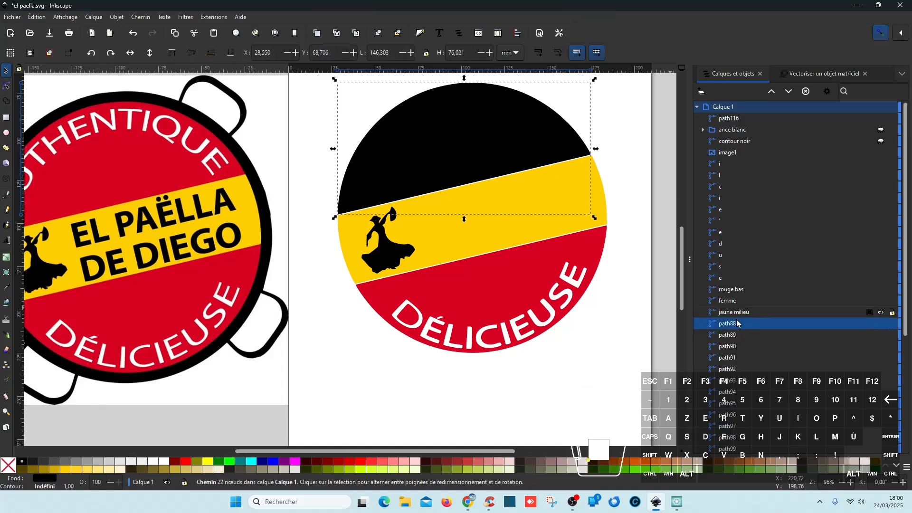
double_click(737, 324)
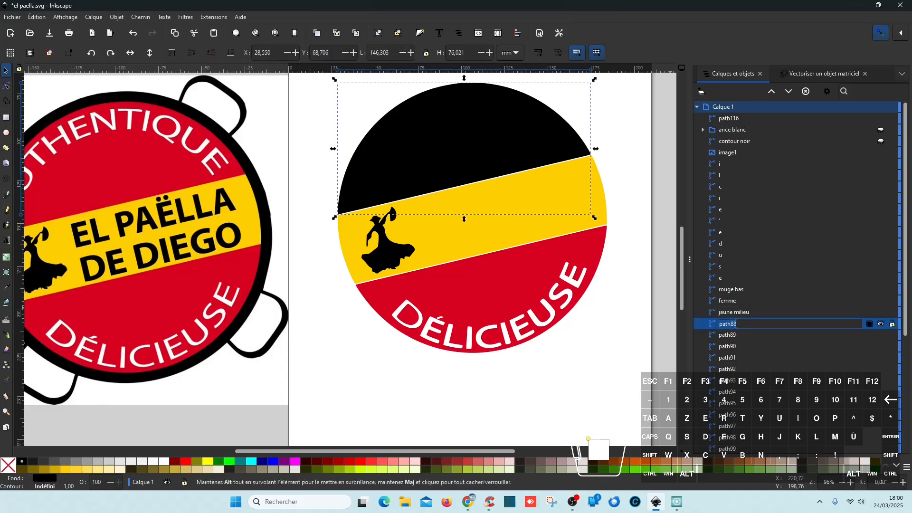
type("rouge haut")
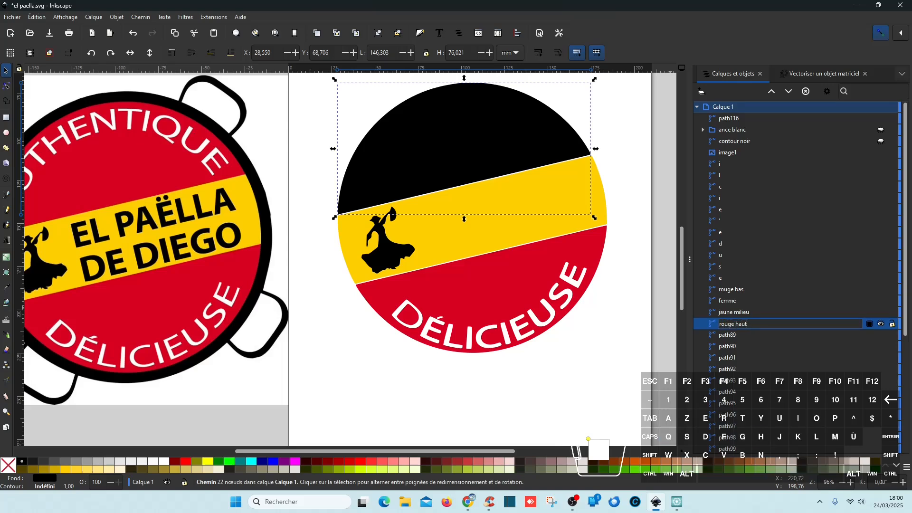
key("Return")
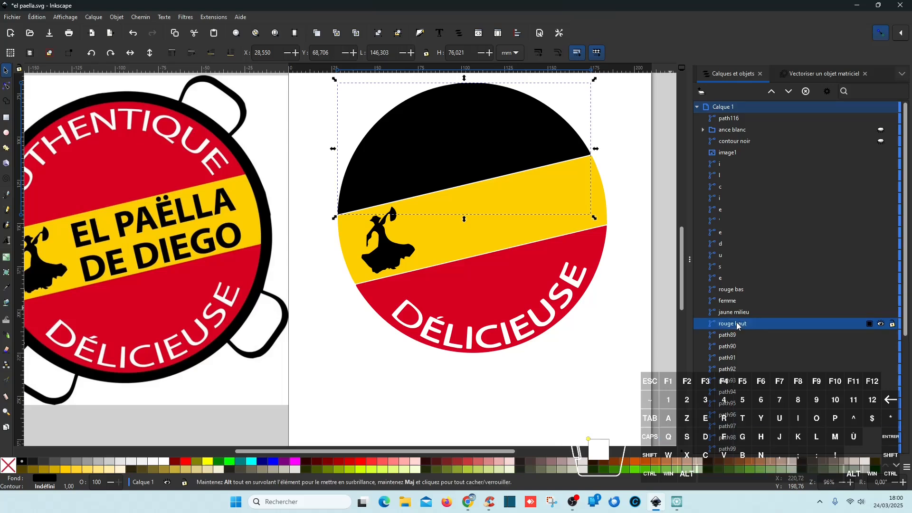
- Fill rouge haut with the red #d80120 sampled from the lower red segment
left_click(5, 288)
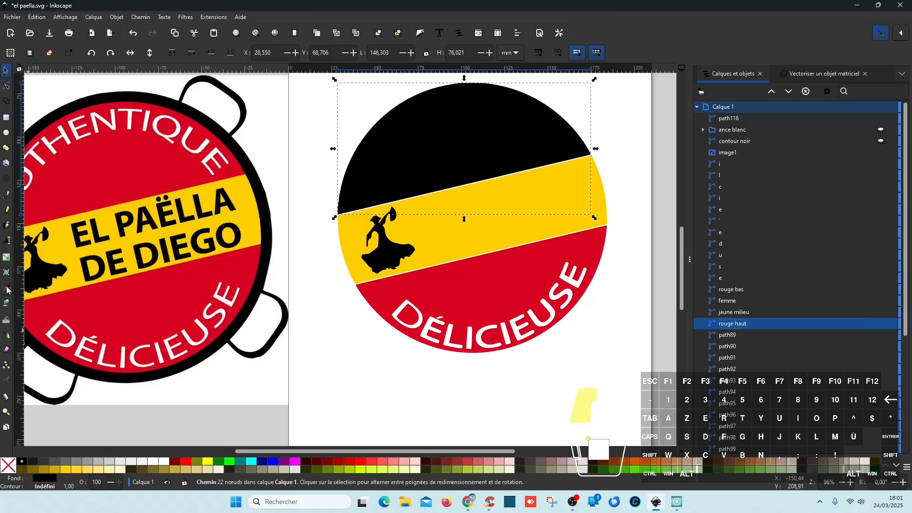
left_click(442, 286)
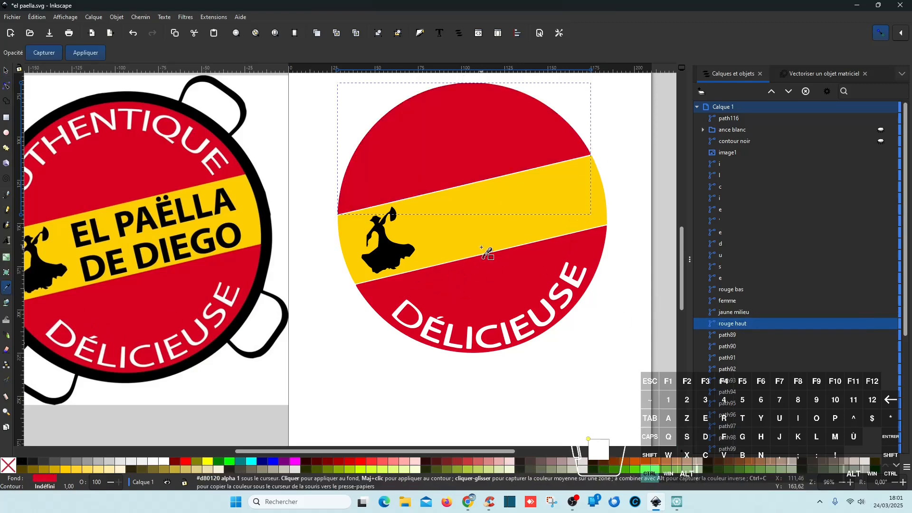
scroll(485, 252, "down", 1)
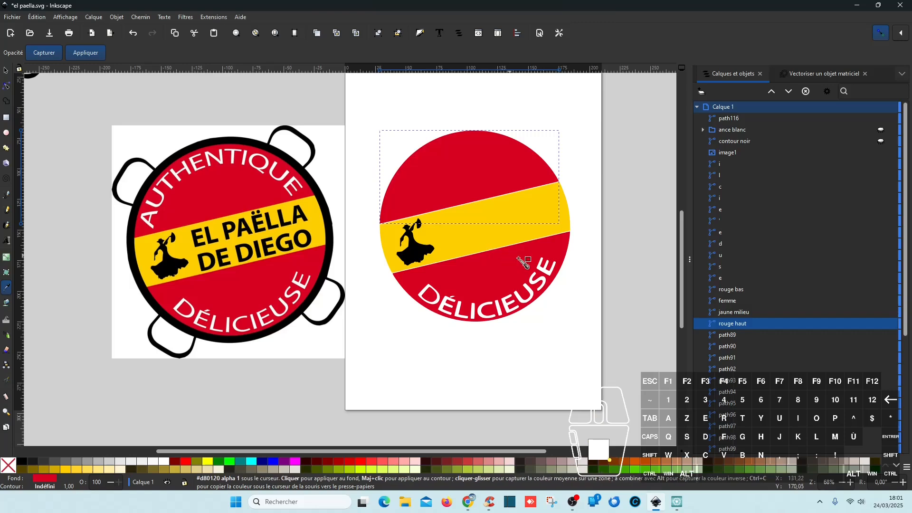
- Save the file and place a duplicate of the black traced logo beside the colour reference, with one copy directly below the other
key("ctrl+s")
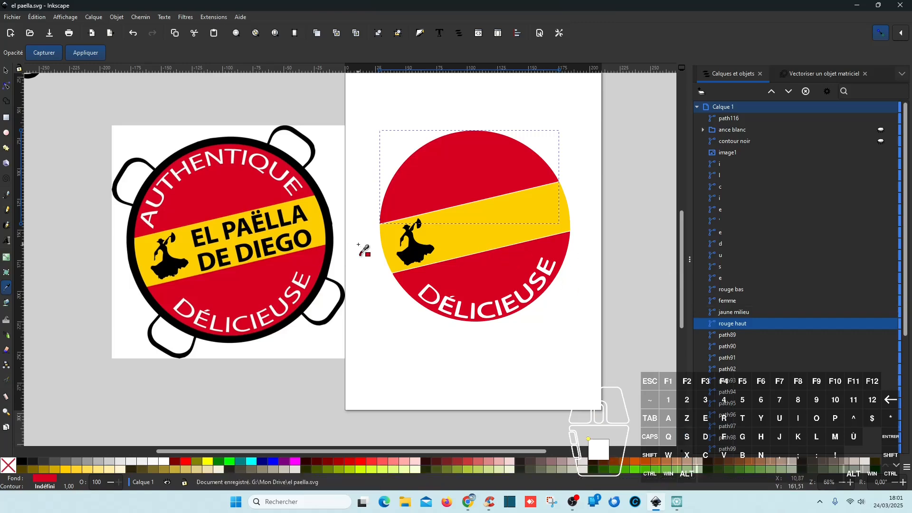
scroll(198, 233, "up", 4)
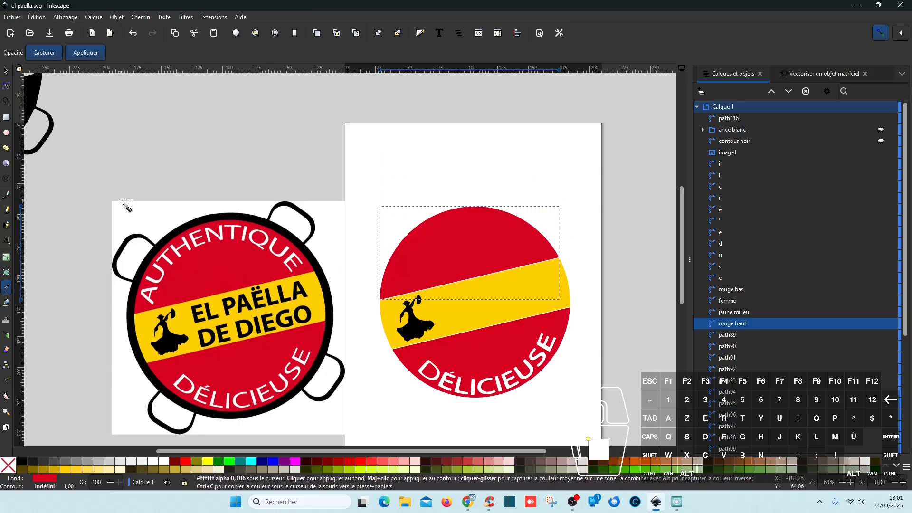
scroll(122, 208, "left", 12)
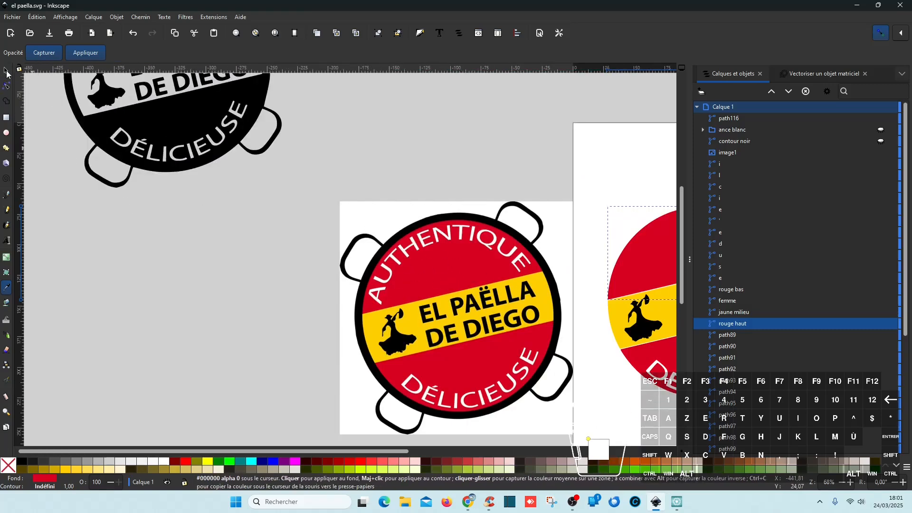
left_click(6, 71)
left_click(177, 136)
left_click_drag(183, 138, 246, 136)
key("ctrl+d")
left_click(262, 369)
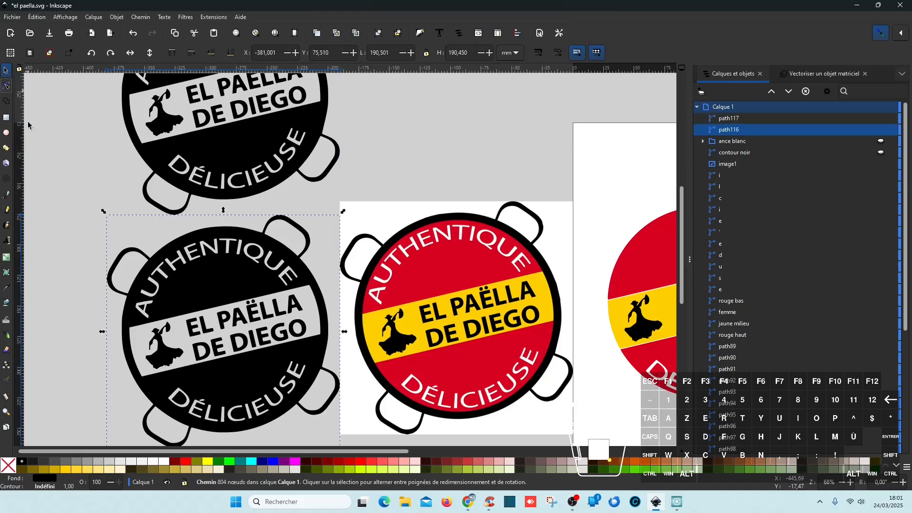
- Delete the nodes of the upper handles, outer ring and AUTHENTIQUE lettering on the lower black logo copy
left_click(226, 282)
left_click(7, 86)
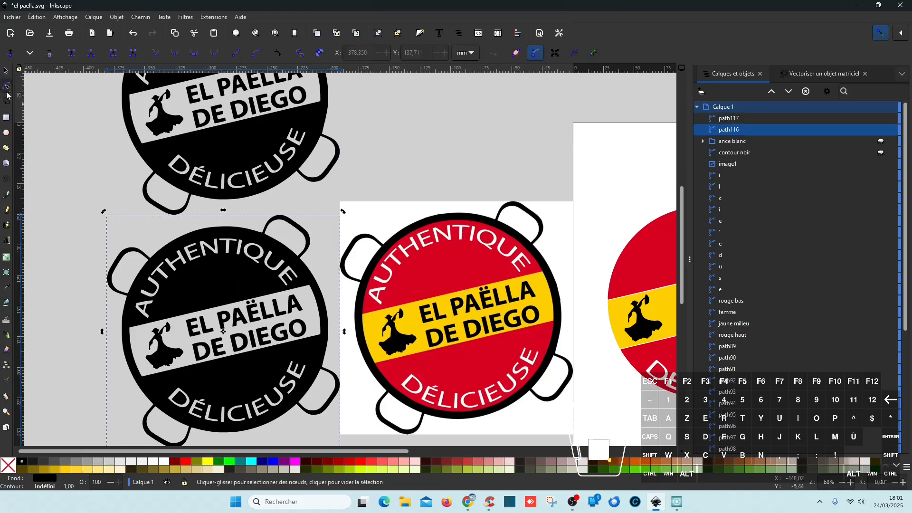
left_click_drag(75, 212, 319, 276)
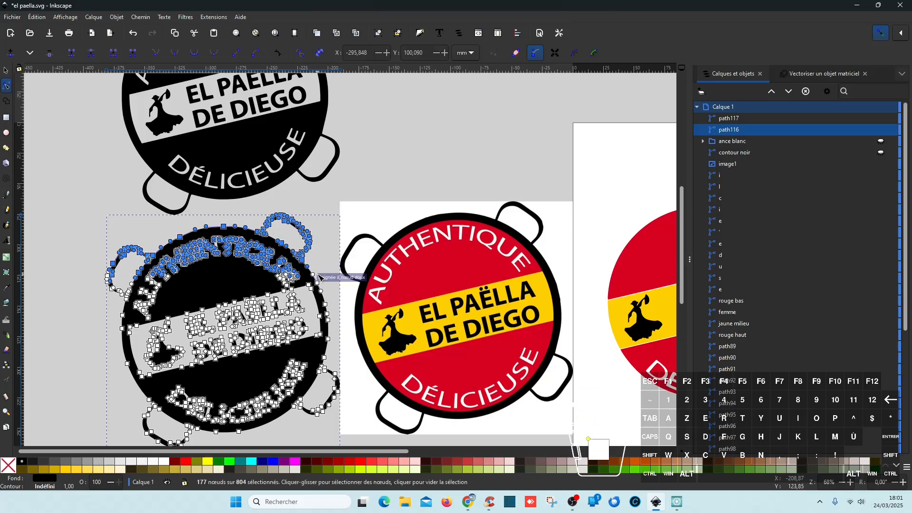
key("Delete")
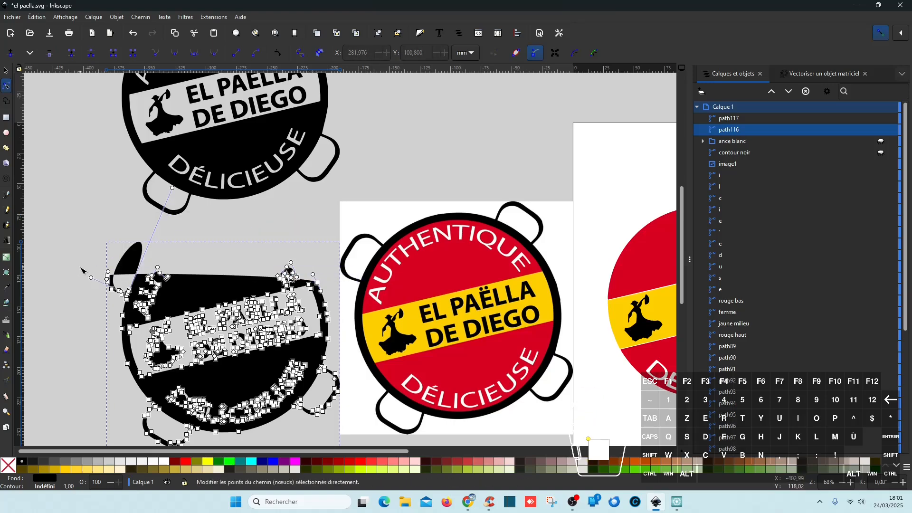
left_click_drag(69, 246, 185, 314)
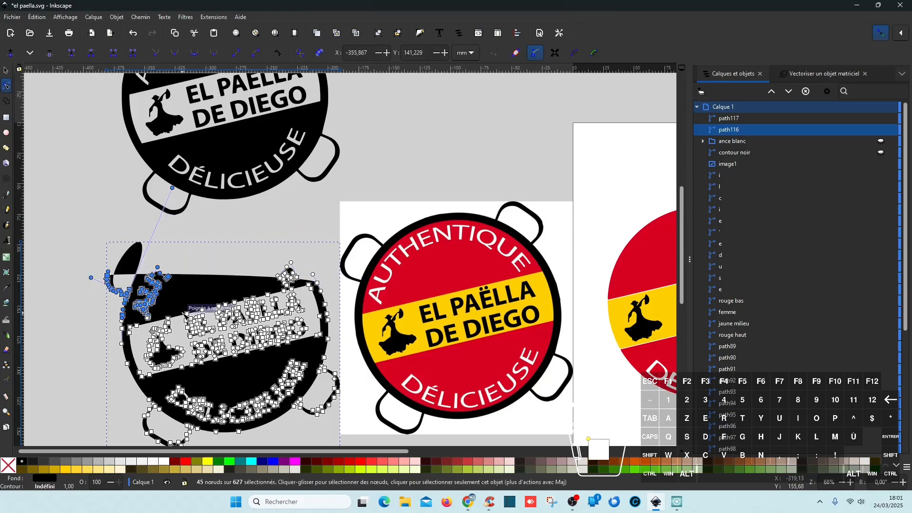
key("Delete")
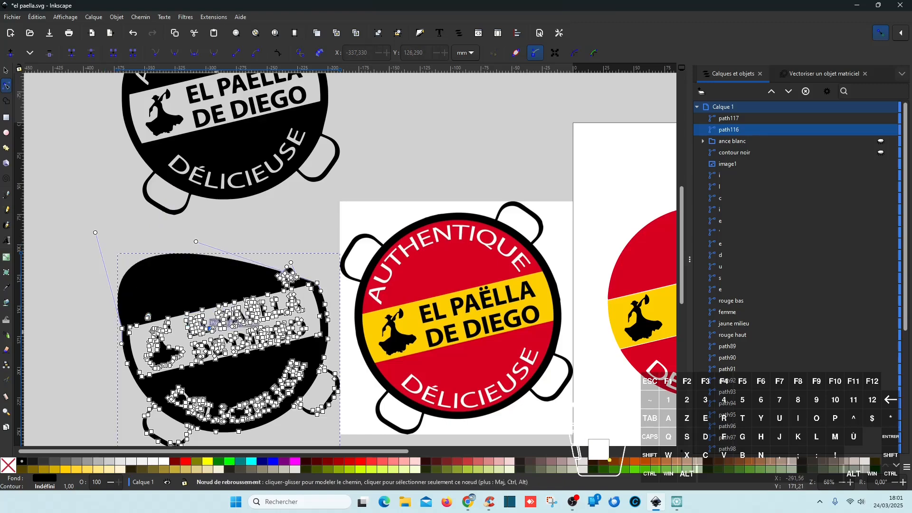
- Delete the nodes of the lower handles, DÉLICIEUSE lettering and right-hand ring on the black logo copy
scroll(66, 305, "down", 6)
left_click_drag(366, 387, 121, 269)
key("Delete")
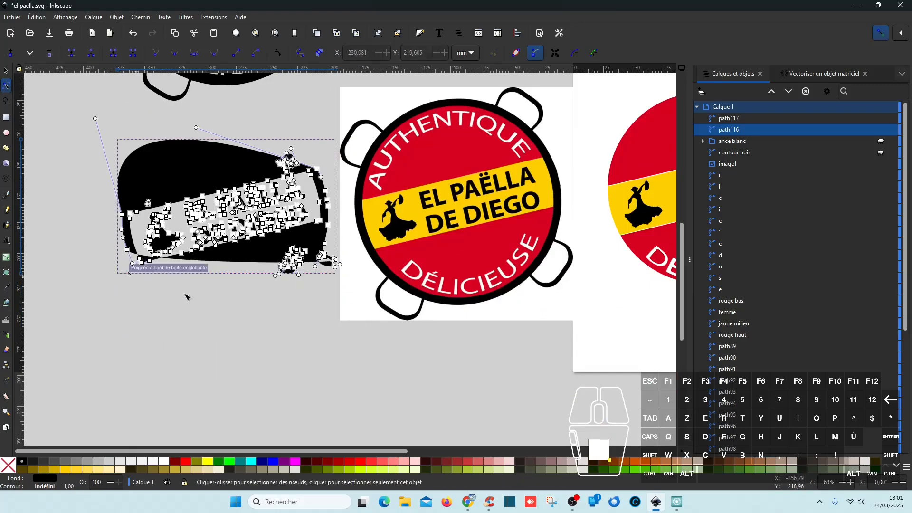
left_click_drag(332, 312, 270, 242)
key("Delete")
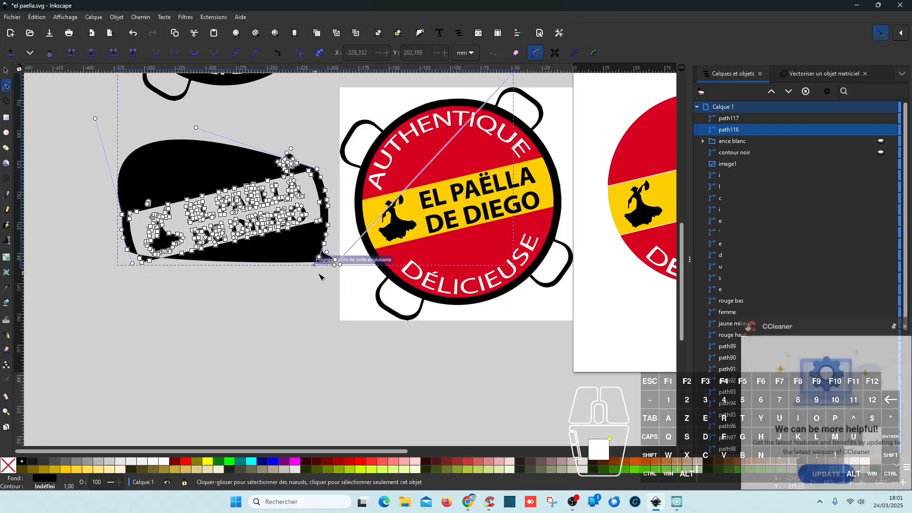
left_click_drag(334, 299, 310, 174)
key("Delete")
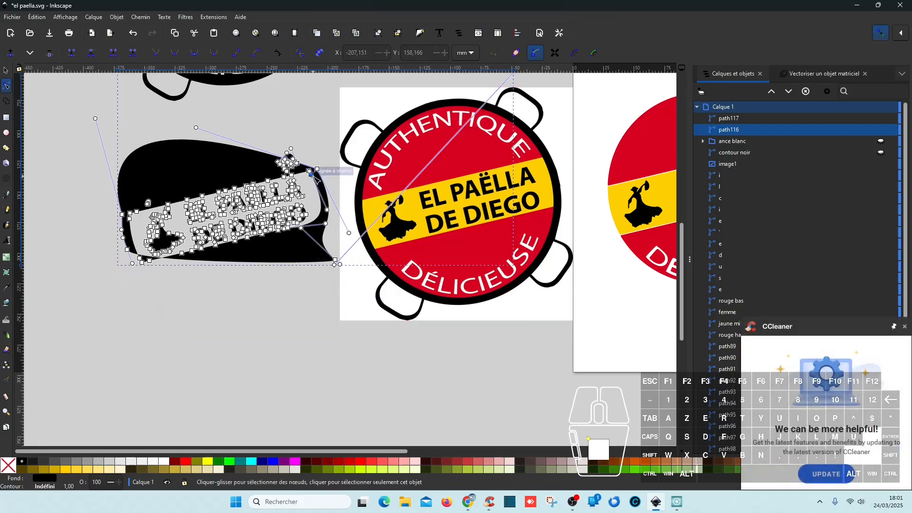
- Delete the leftover lettering nodes above the band's right end and the ring nodes around its left end
left_click_drag(256, 129, 321, 177)
key("Delete")
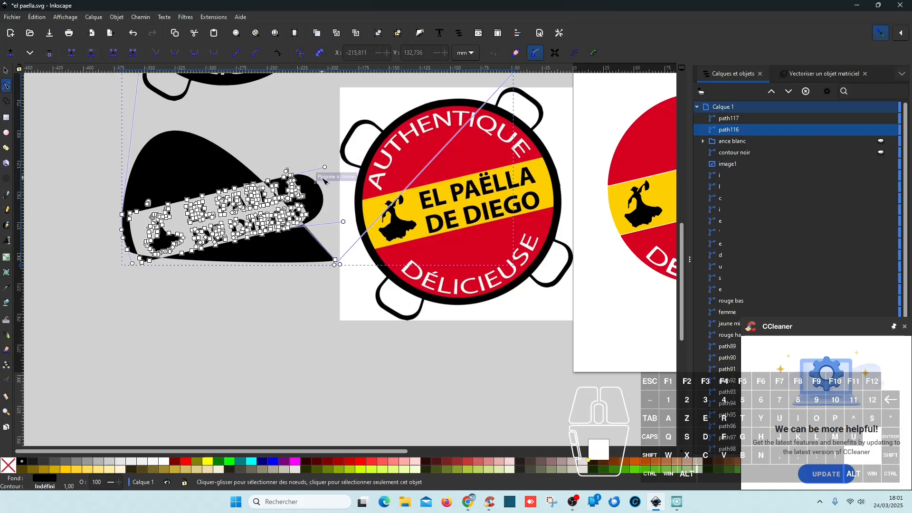
left_click_drag(91, 187, 146, 290)
key("Delete")
key("Delete")
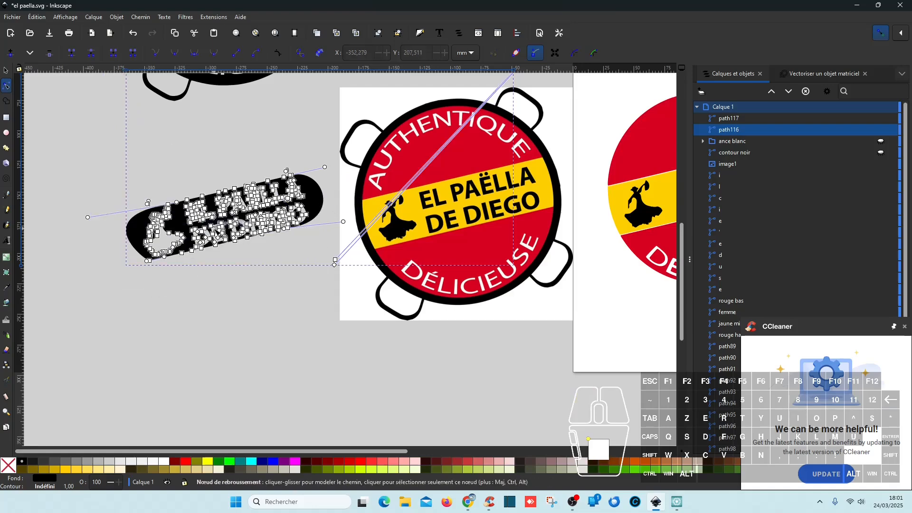
- Delete the nodes along the band's upper edge, from the dancer across to the middle of EL PAËLLA
scroll(189, 207, "up", 2)
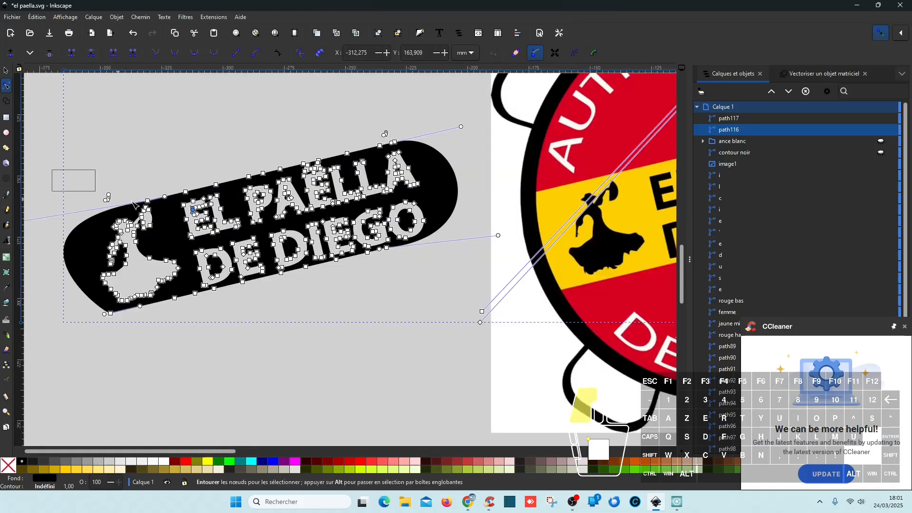
left_click(148, 201)
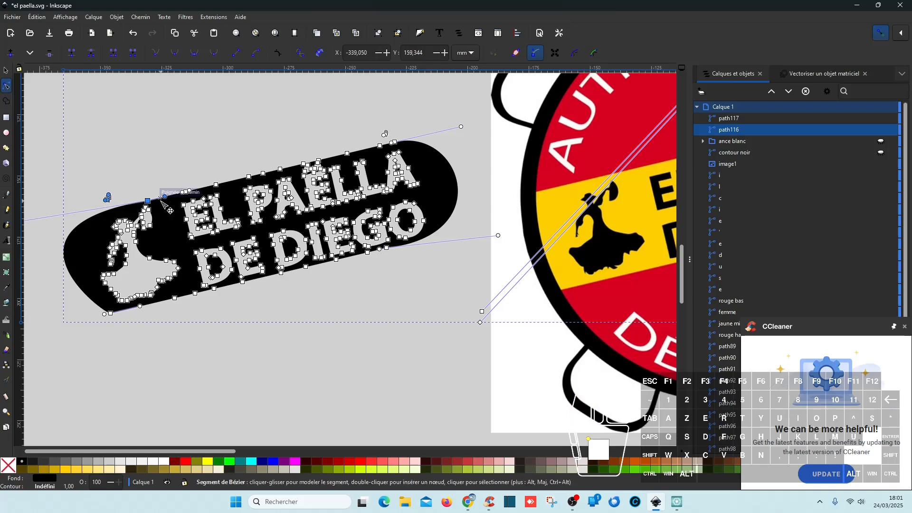
key("Delete")
key("Delete")
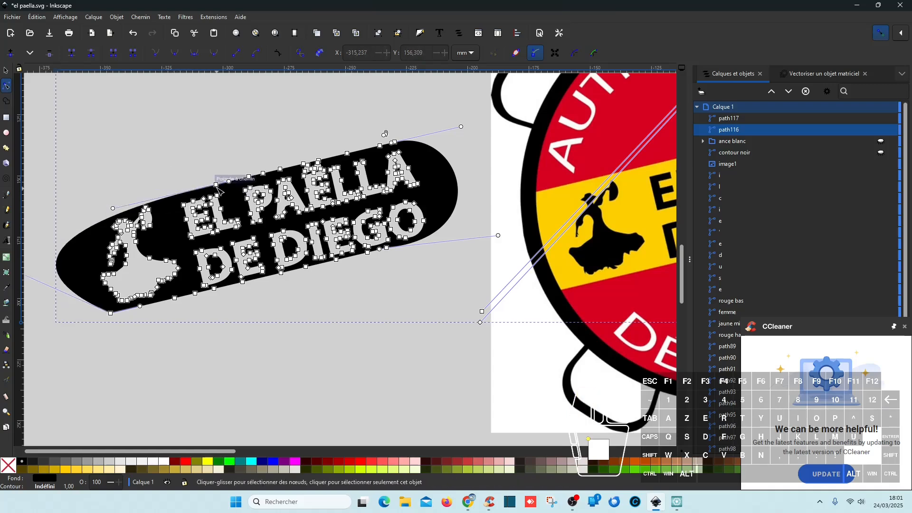
key("Delete")
key("Delete")
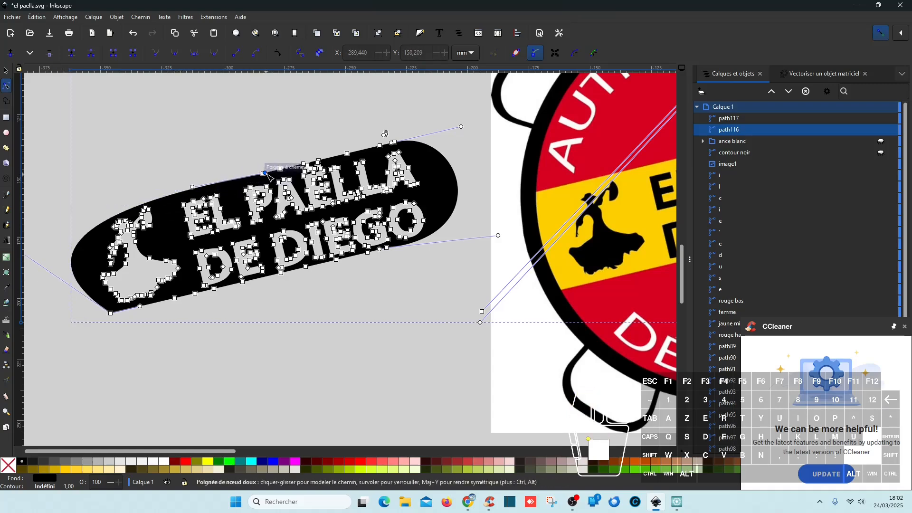
key("Delete")
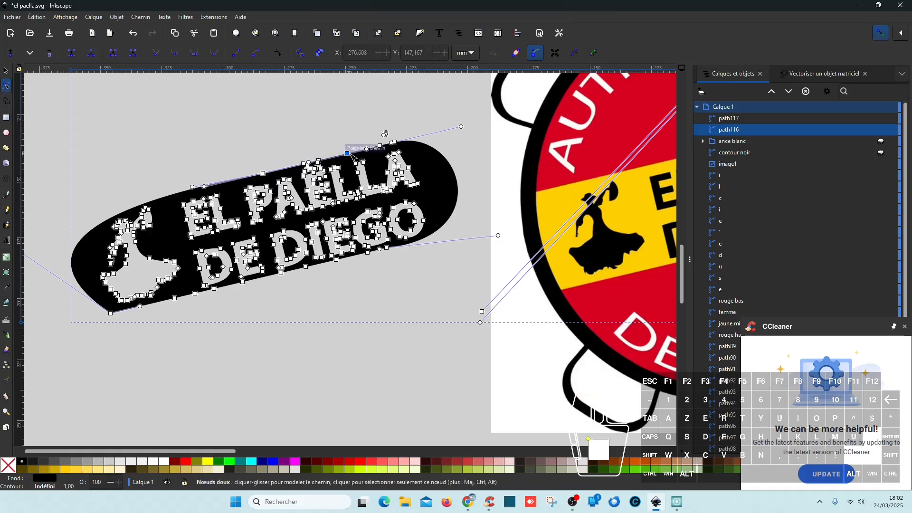
left_click(262, 174)
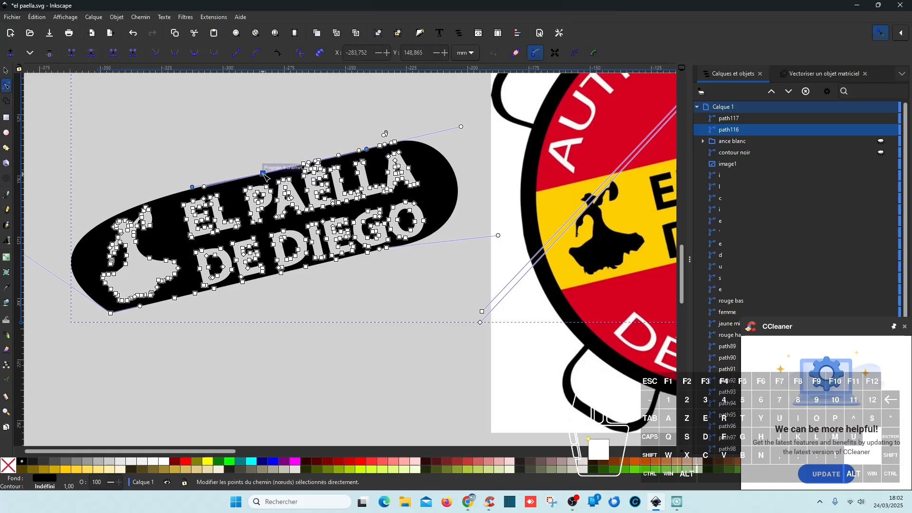
key("Delete")
key("Delete")
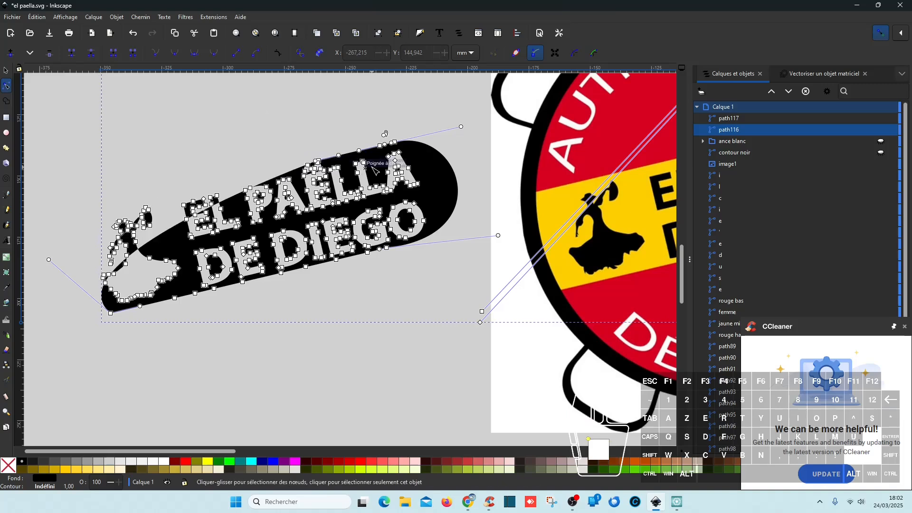
- Delete the remaining upper-edge nodes of the band above the Ë and the right end of PAËLLA
left_click_drag(372, 127, 386, 149)
key("Delete")
key("Delete")
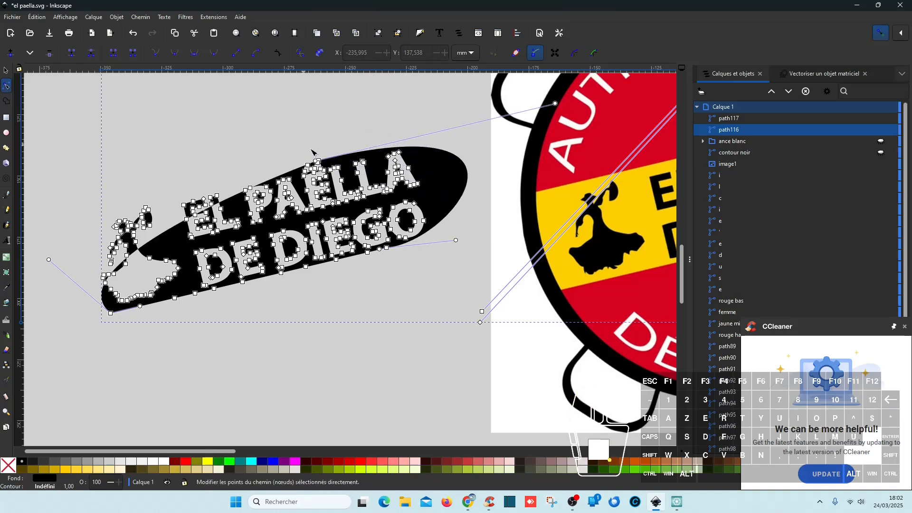
scroll(328, 149, "up", 4)
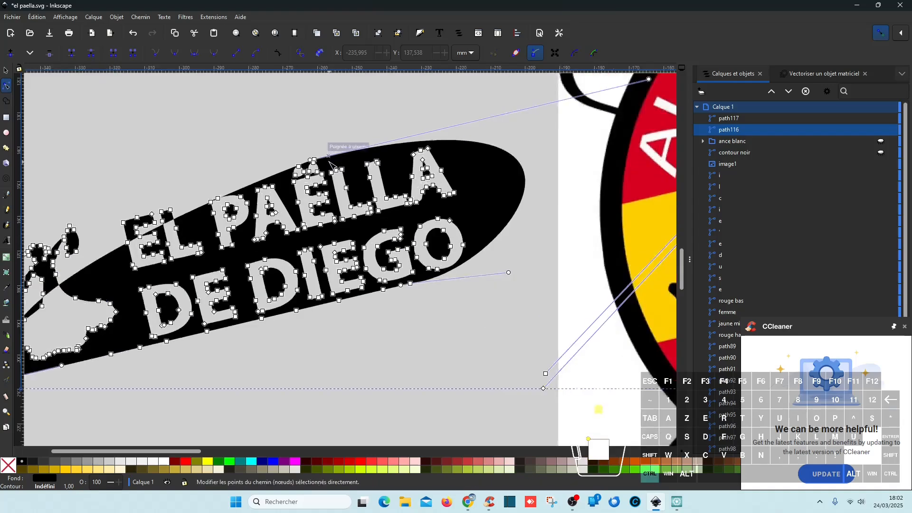
left_click_drag(295, 158, 302, 158)
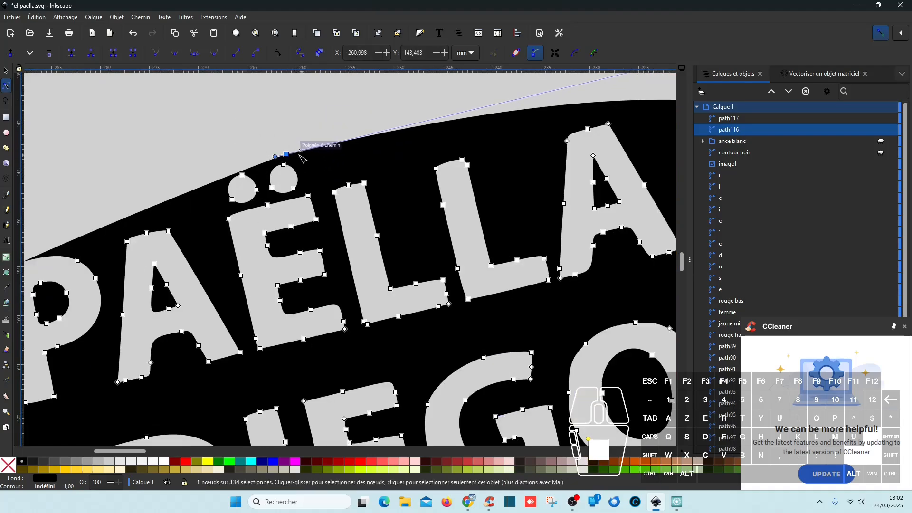
key("Delete")
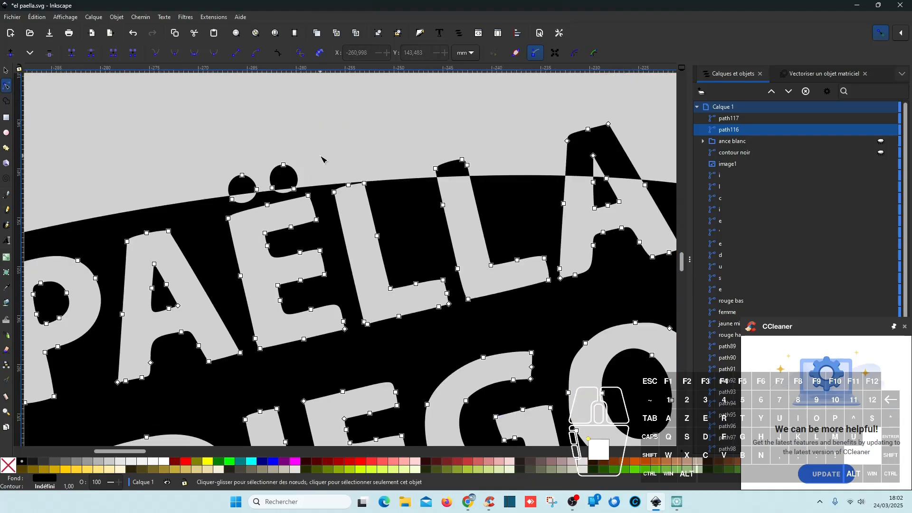
- Delete the band's lower-edge nodes beneath the letters E, G and O of DIEGO
scroll(322, 159, "down", 5)
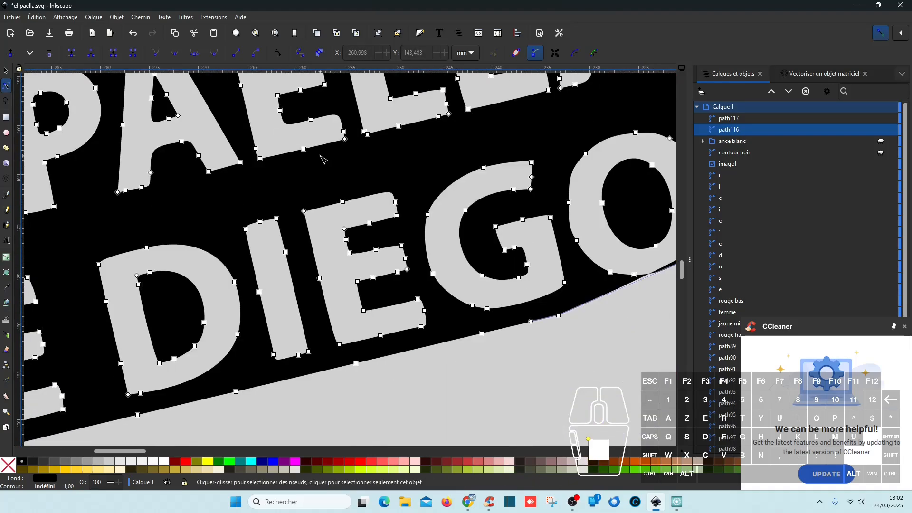
left_click(357, 364)
scroll(389, 377, "up", 3)
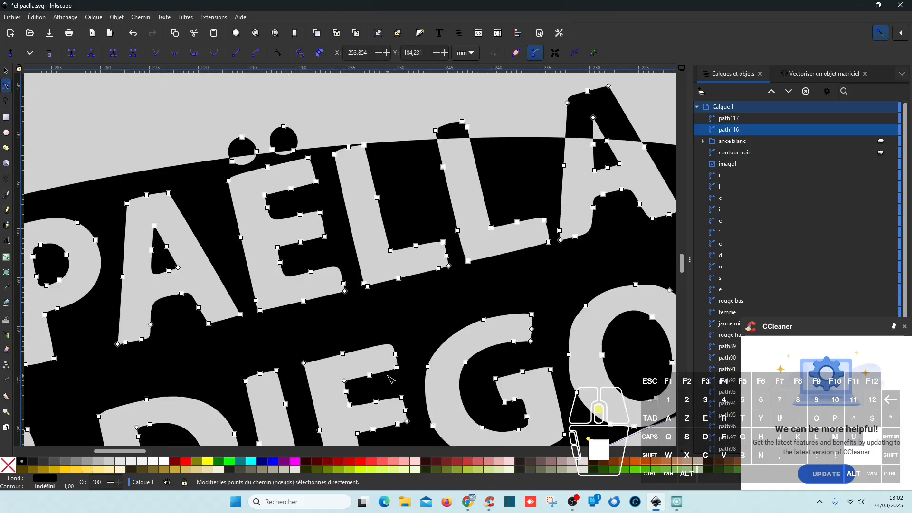
scroll(389, 378, "down", 3)
scroll(392, 375, "down", 3)
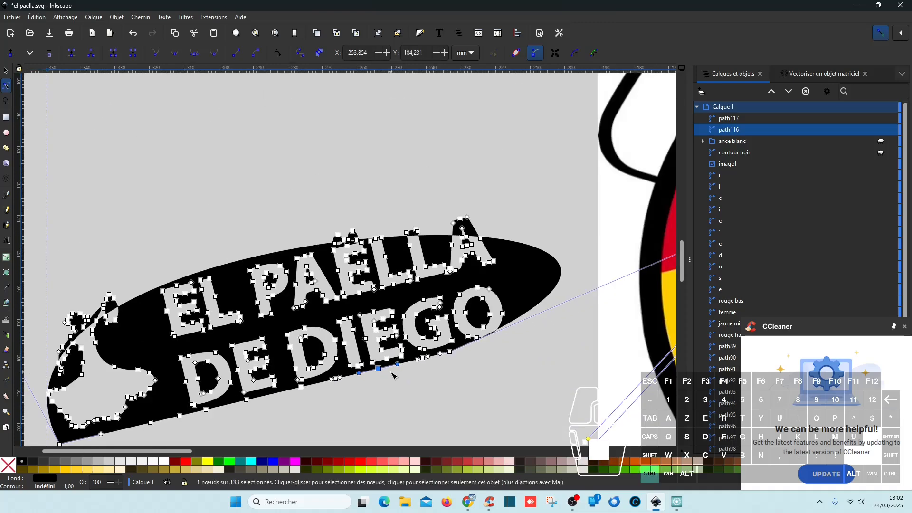
scroll(390, 376, "left", 3)
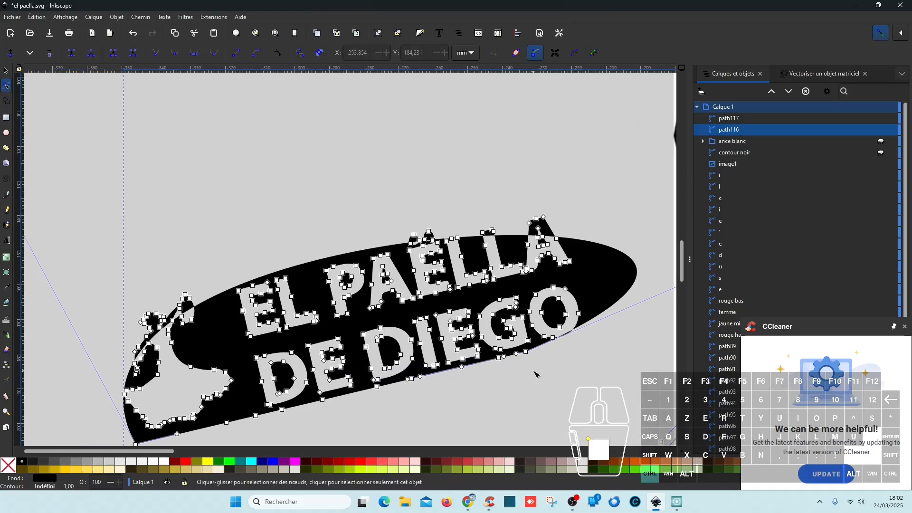
scroll(536, 373, "up", 3)
left_click_drag(396, 313, 389, 309)
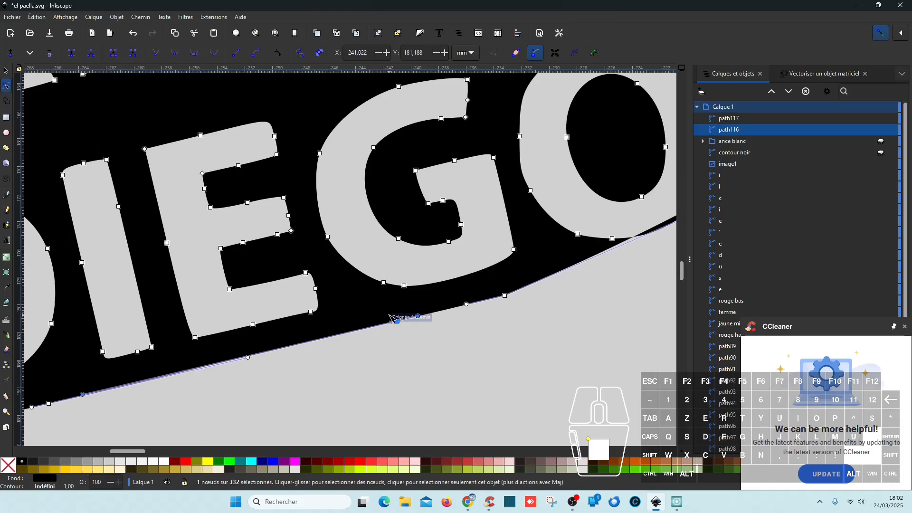
key("Delete")
left_click(504, 295)
key("Delete")
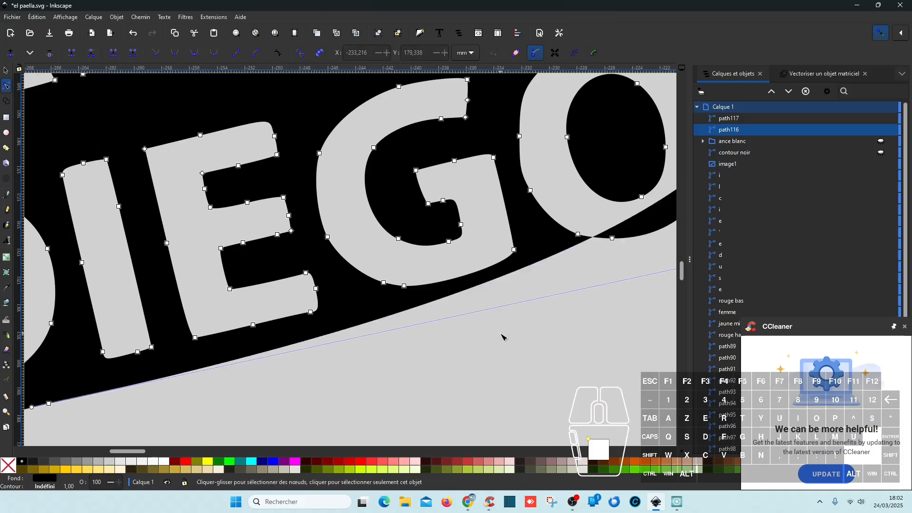
- Delete the remaining band outline nodes beneath DE DIEGO and the dancer, keeping the EL PAËLLA DE DIEGO lettering
scroll(562, 305, "down", 2)
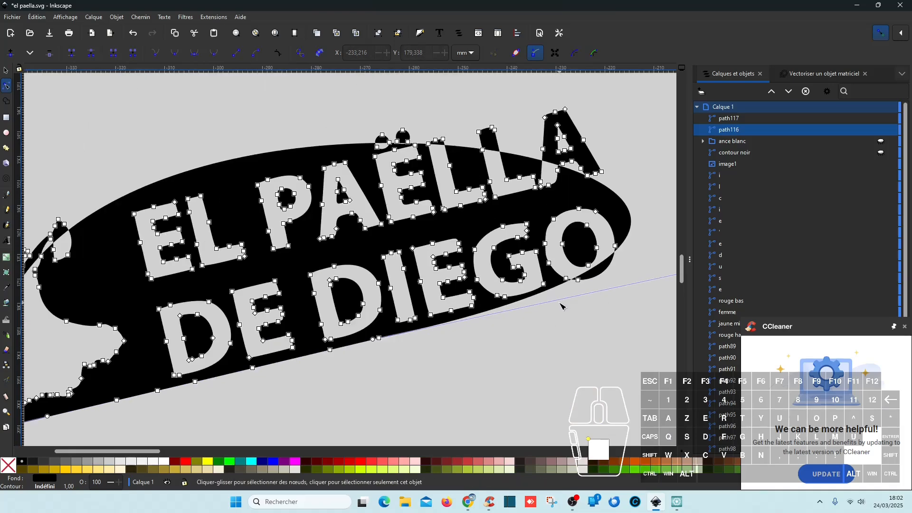
left_click_drag(624, 198, 167, 370)
left_click(408, 359)
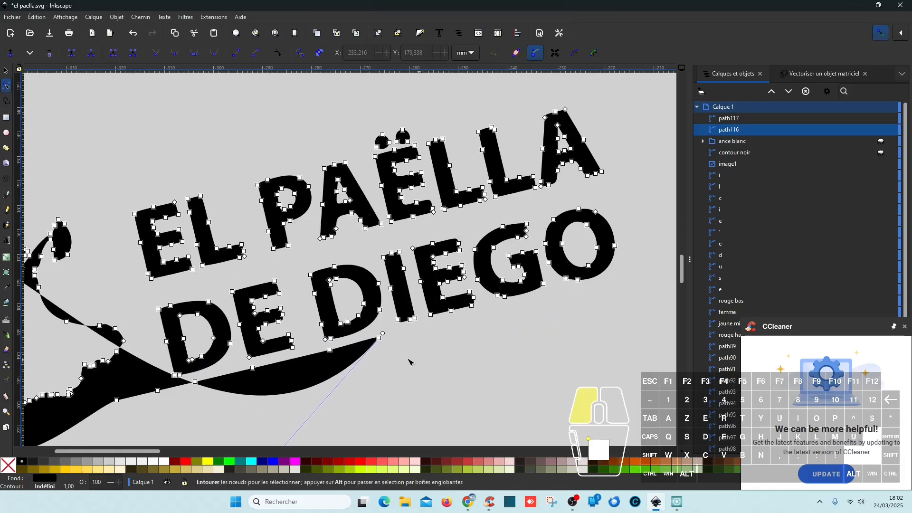
left_click_drag(372, 338, 301, 346)
key("Delete")
key("Delete")
left_click_drag(292, 393, 236, 362)
key("Delete")
left_click_drag(228, 401, 98, 384)
key("Delete")
key("Delete")
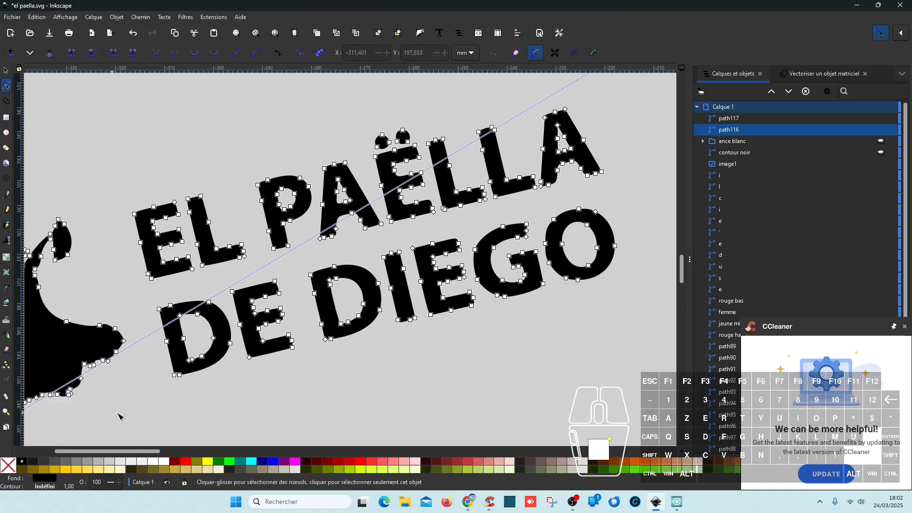
- Delete all the nodes of the dancer silhouette and the stray corner node below it from the copied trace
scroll(132, 398, "left", 10)
left_click_drag(429, 393, 163, 309)
key("Delete")
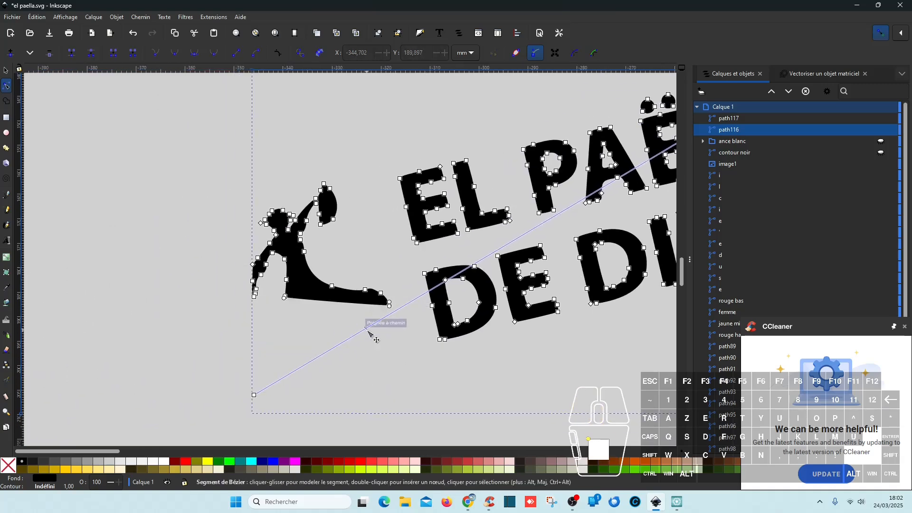
left_click_drag(391, 332, 164, 181)
key("Delete")
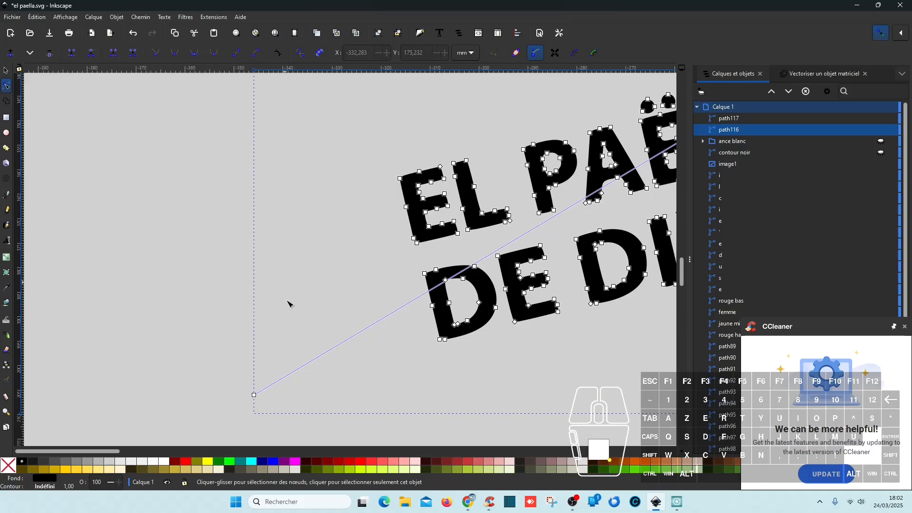
key("Delete")
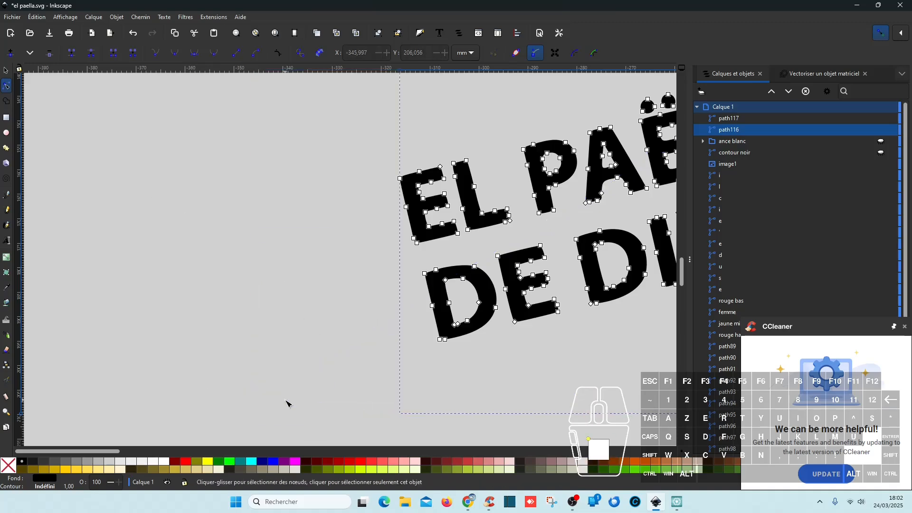
- Dismiss the CCleaner notification and split the EL PAËLLA DE DIEGO path into a separate path for each letter
scroll(297, 378, "down", 3)
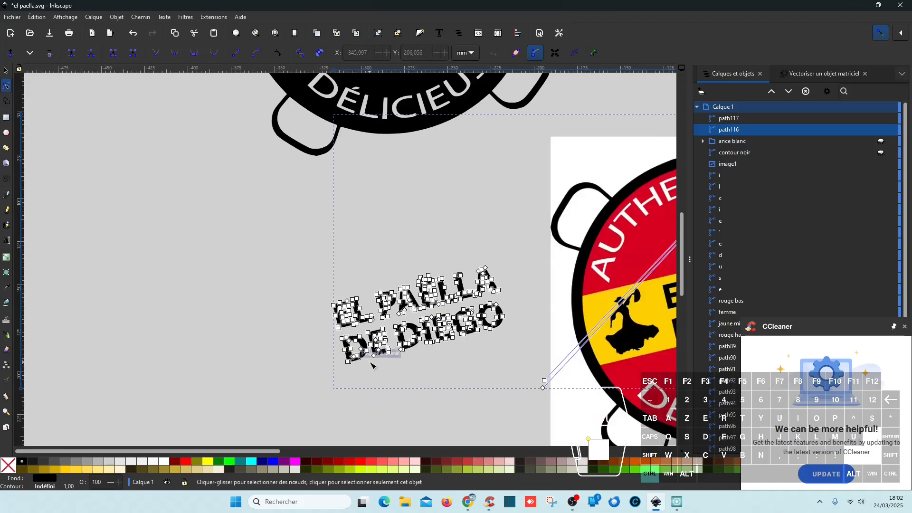
scroll(362, 366, "up", 3)
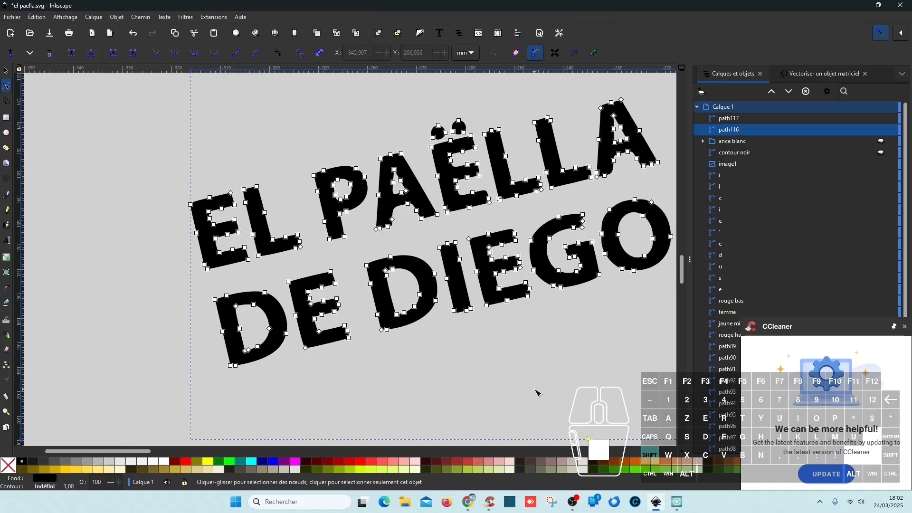
scroll(537, 395, "down", 3)
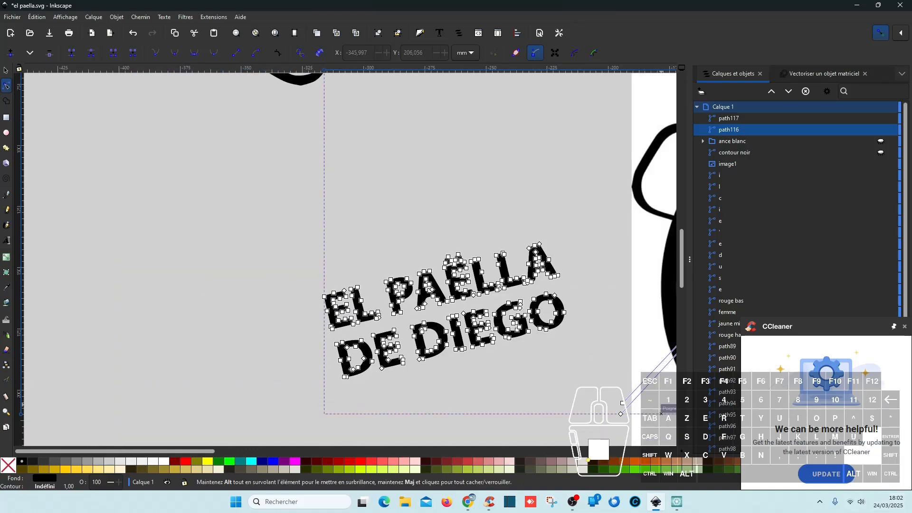
left_click(903, 328)
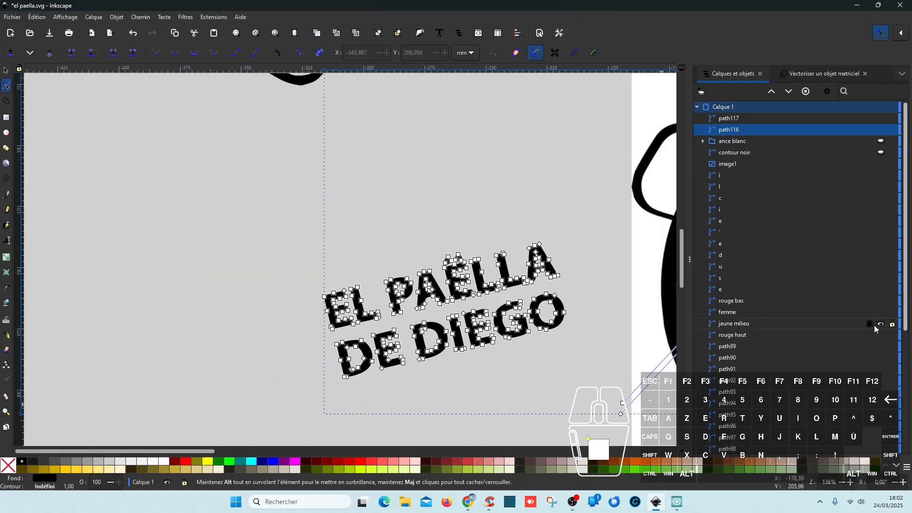
left_click(426, 217)
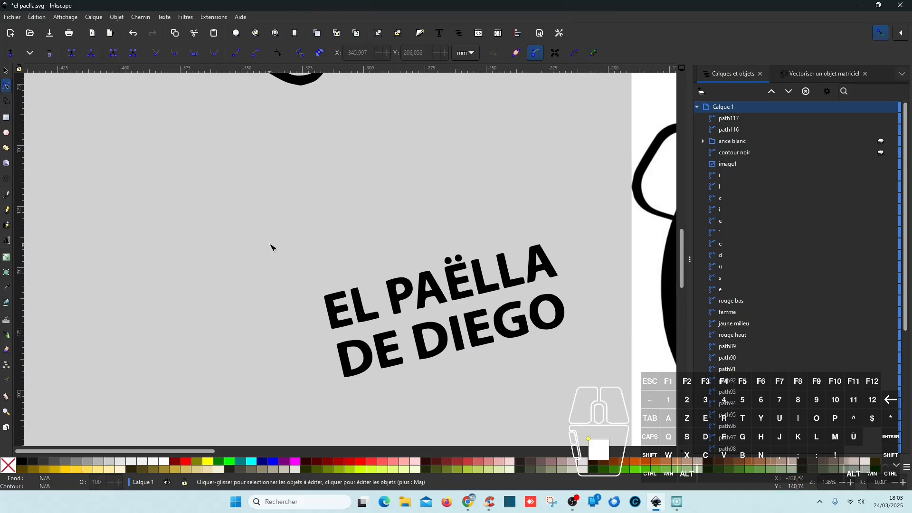
left_click_drag(254, 227, 594, 382)
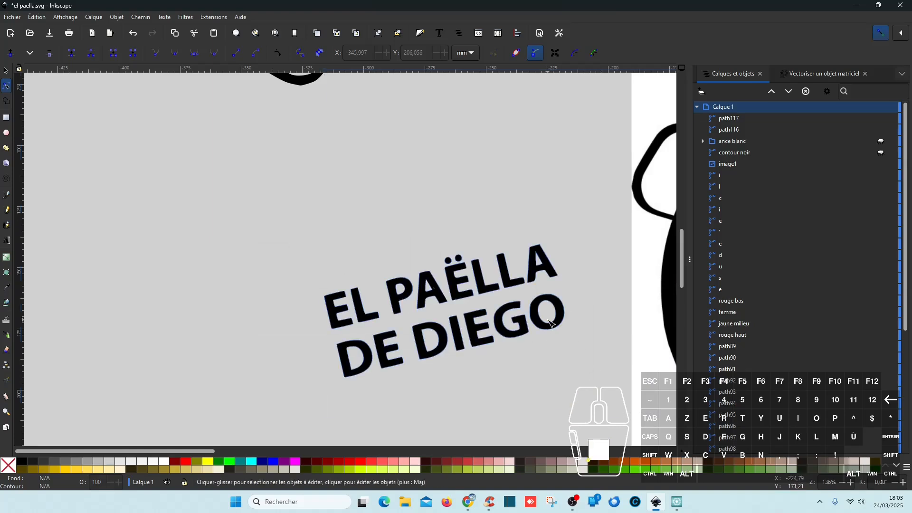
left_click(552, 325)
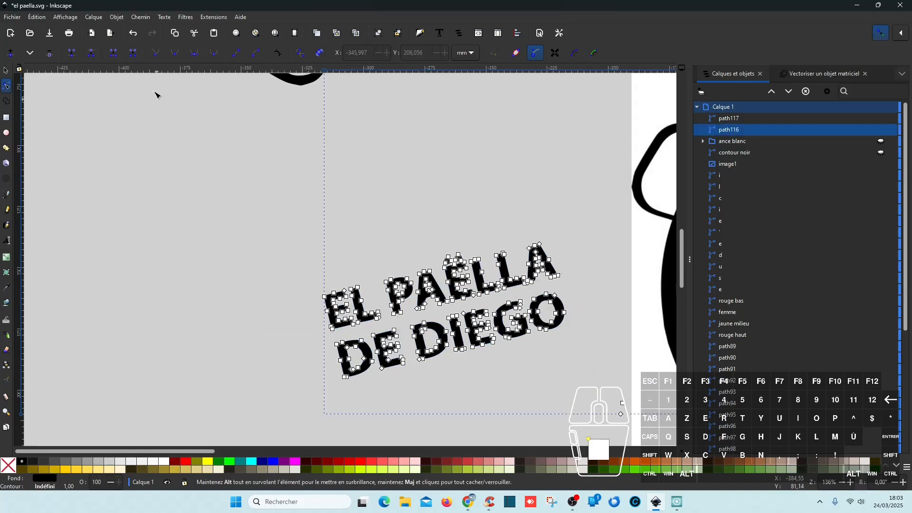
left_click(140, 17)
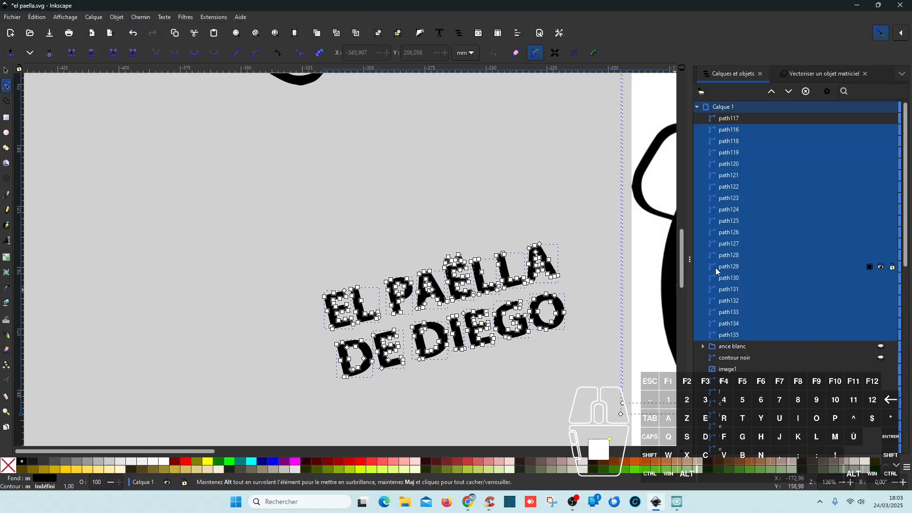
- Rename the two paths forming the dots of the Ë as "."
left_click(730, 132)
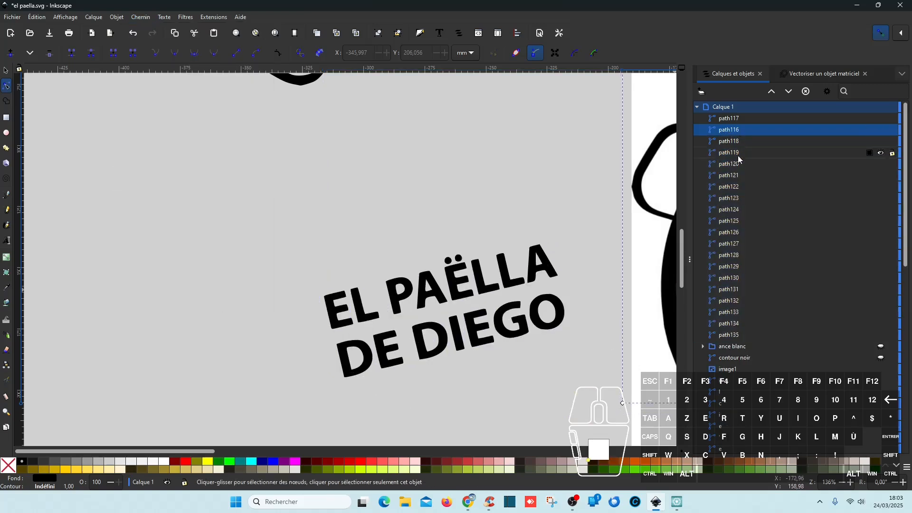
left_click(733, 335)
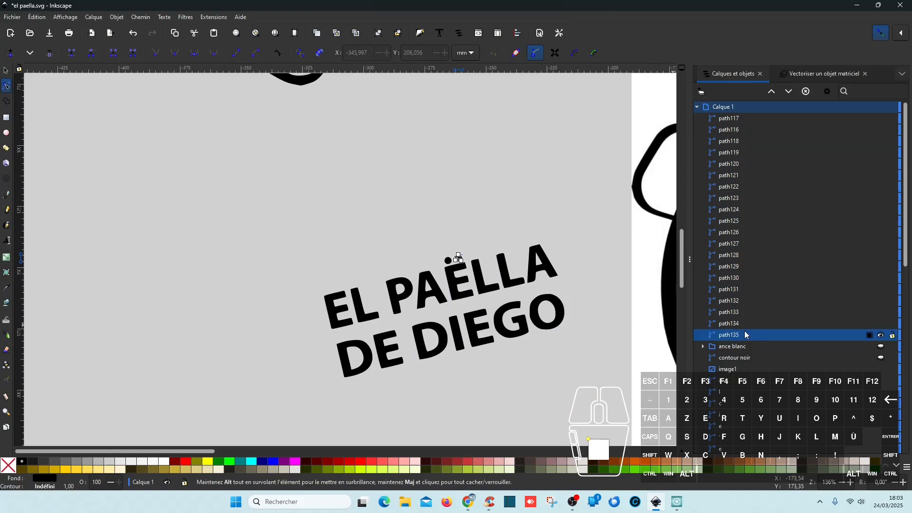
left_click(738, 335)
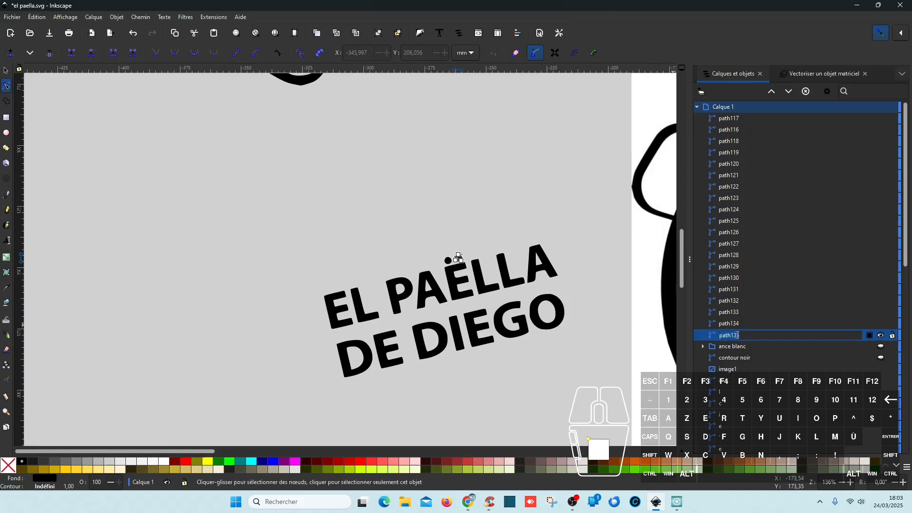
type(".")
key("Return")
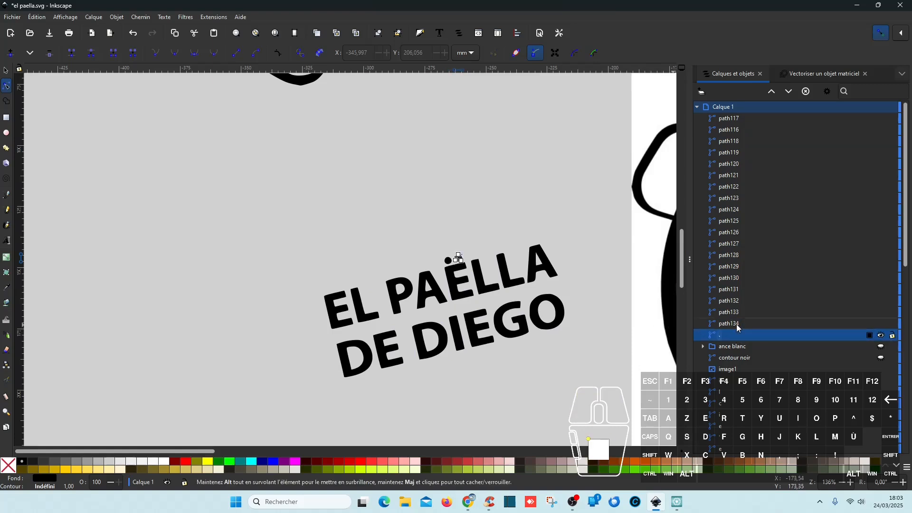
double_click(736, 324)
type(".")
key("Return")
- Rename the final A of PAËLLA as "a" and the L just before it as "l"
left_click(736, 314)
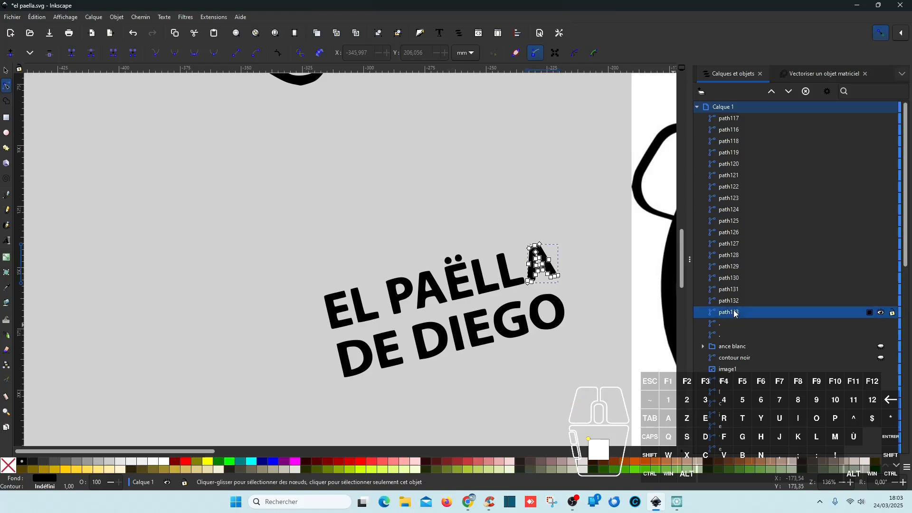
double_click(736, 314)
type("a")
key("Return")
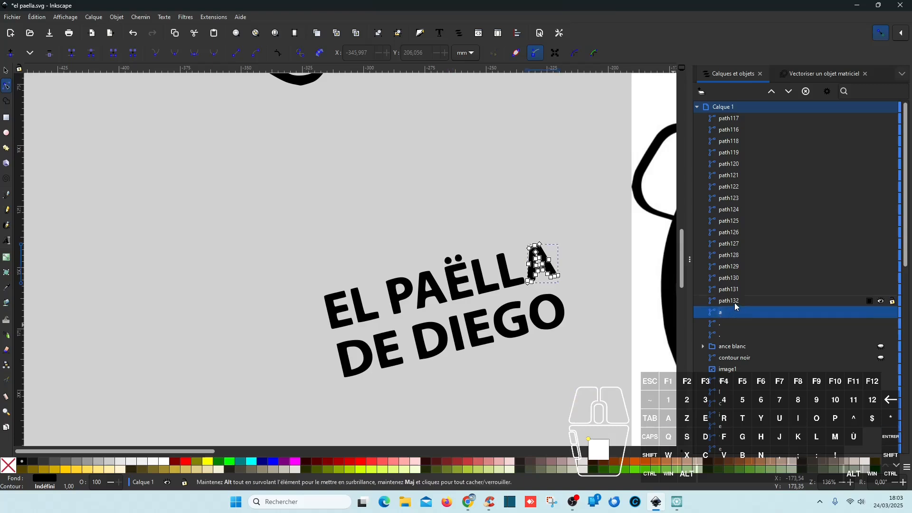
left_click(735, 303)
double_click(736, 305)
type("l")
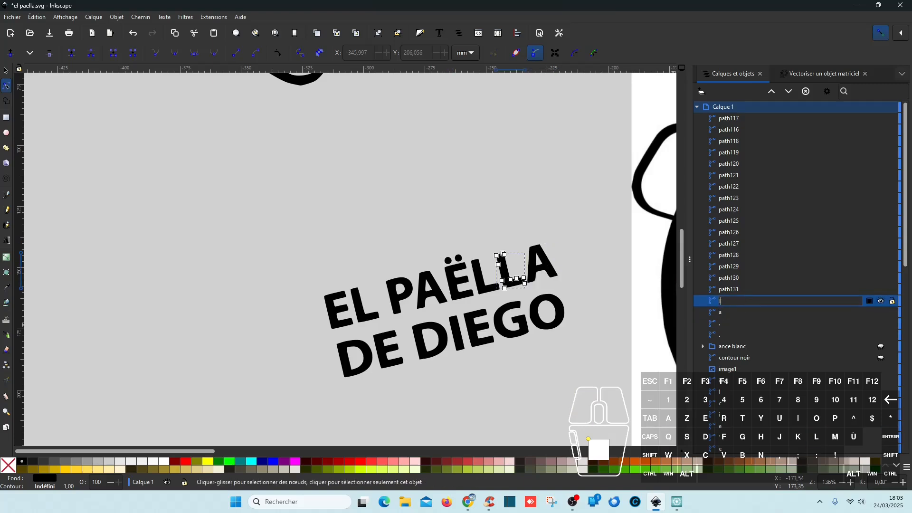
key("Return")
- Rename the first L of PAËLLA as "l" and the body of the Ë as "e"
left_click(736, 291)
double_click(736, 291)
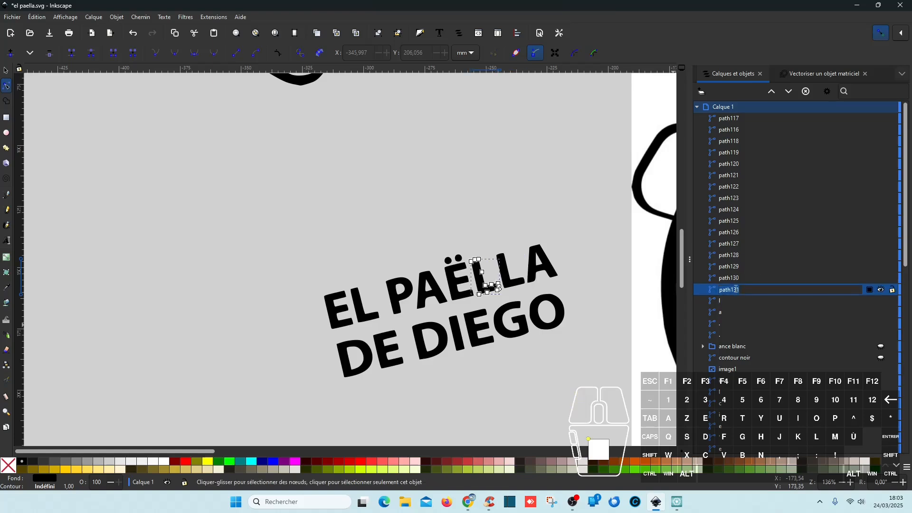
type("l")
key("Return")
left_click(737, 278)
double_click(738, 277)
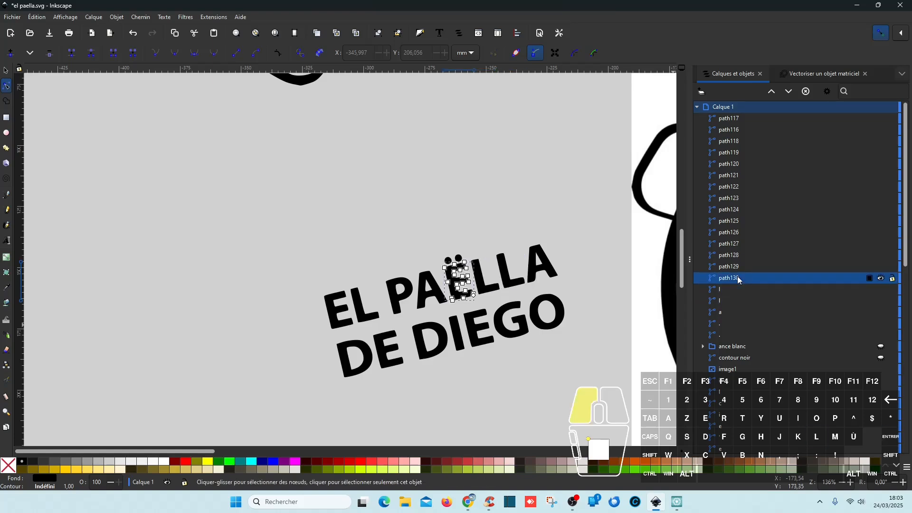
type("e")
key("Return")
- Rename the first A of PAËLLA as "a" and the P as "p"
left_click(737, 266)
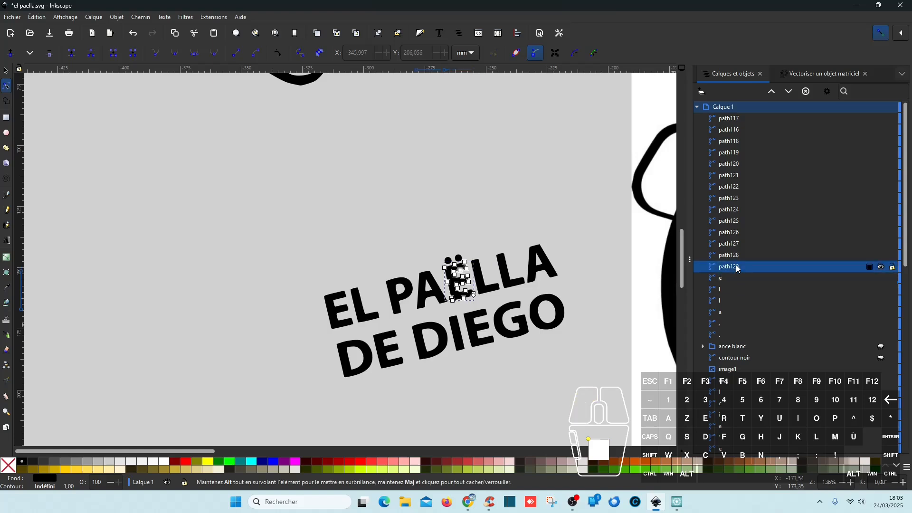
double_click(737, 265)
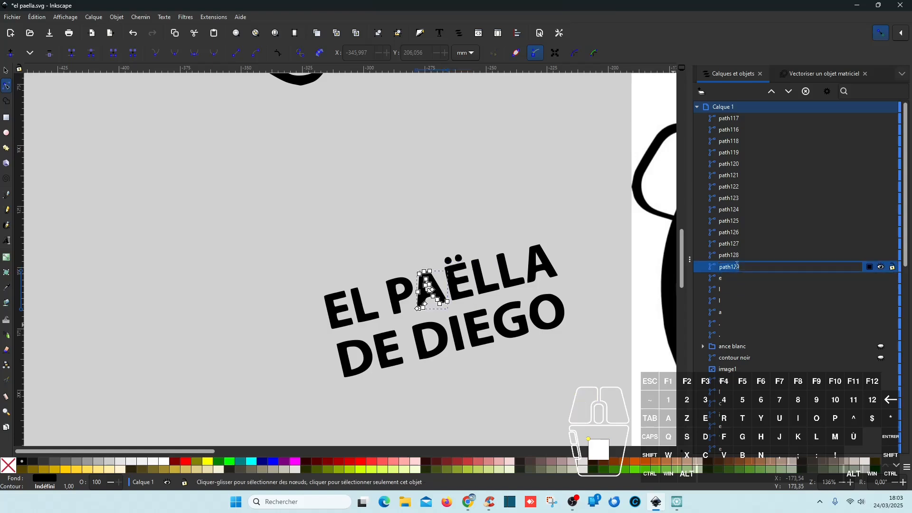
type("a")
key("Return")
left_click(733, 255)
double_click(733, 253)
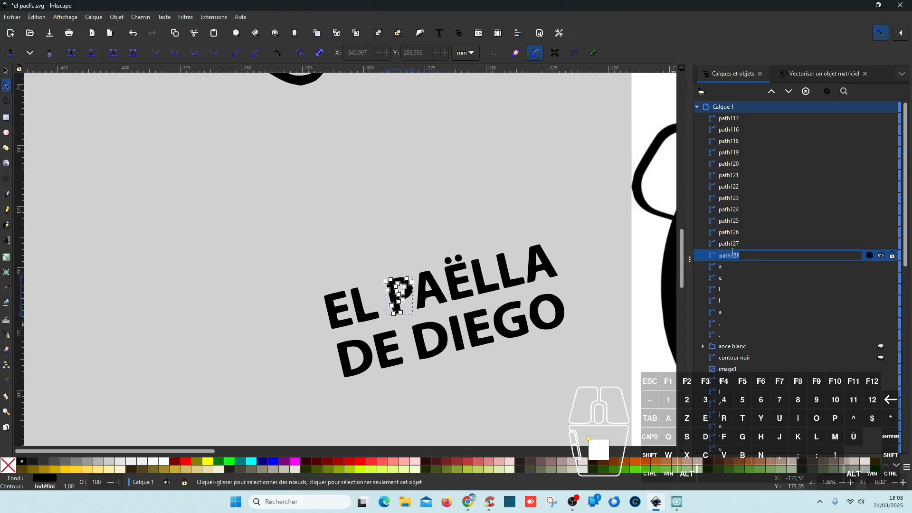
type("p")
key("Return")
- Rename the L of the word EL as "l" and its E as "e"
left_click(735, 244)
double_click(735, 244)
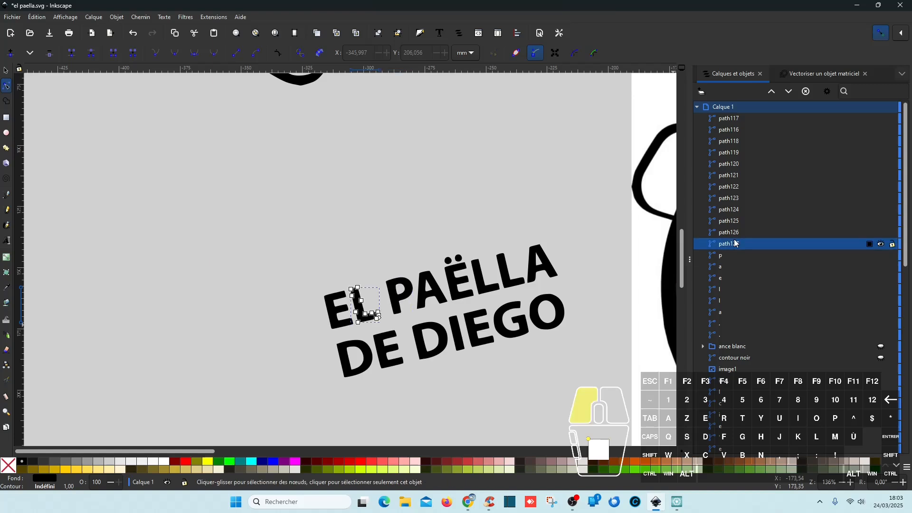
type("l")
key("Return")
left_click(736, 232)
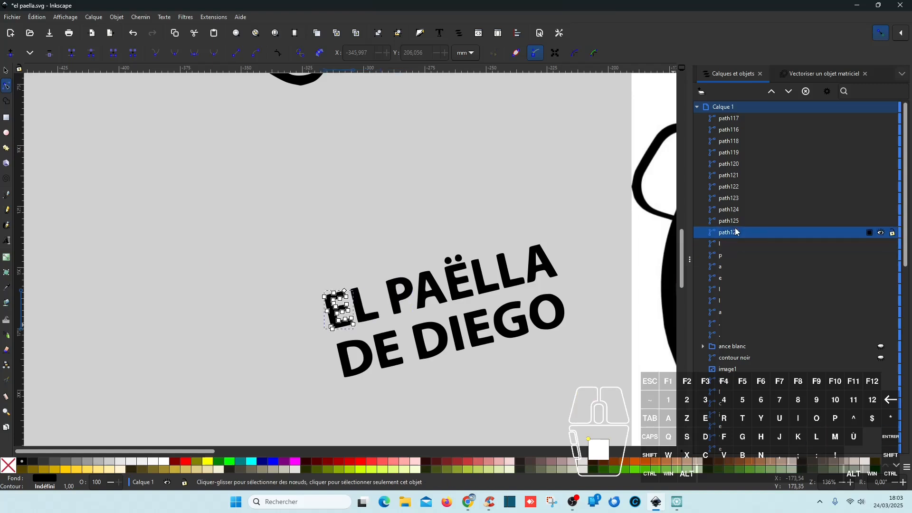
double_click(737, 232)
type("e")
key("Return")
- Rename the O of DIEGO as "o" and the G as "g"
left_click(729, 221)
double_click(729, 221)
type("o")
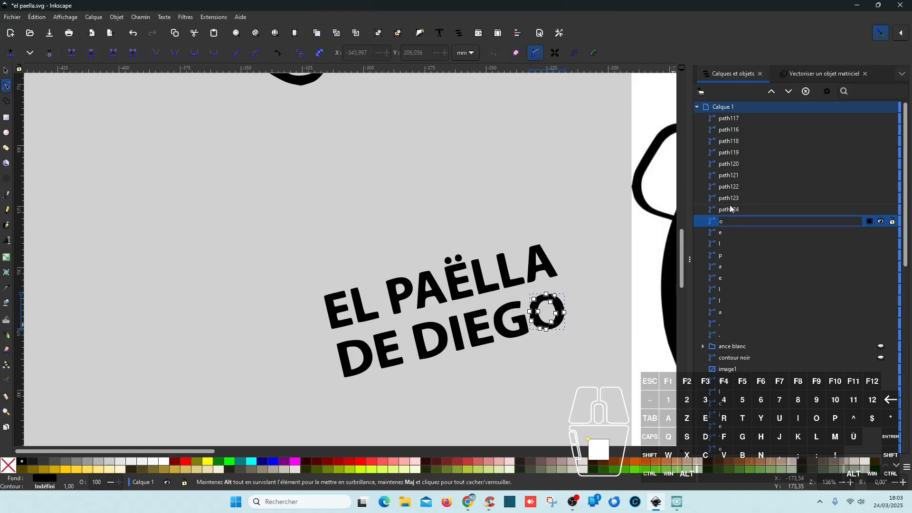
key("Return")
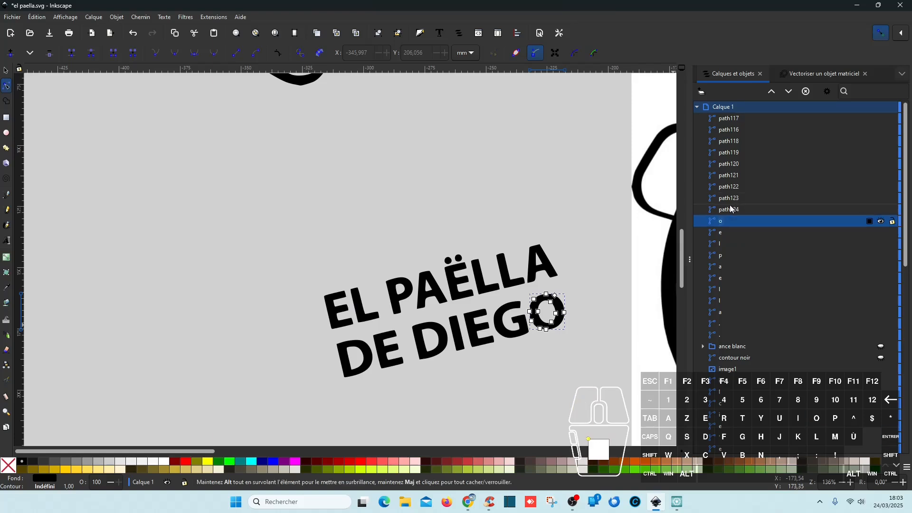
double_click(729, 212)
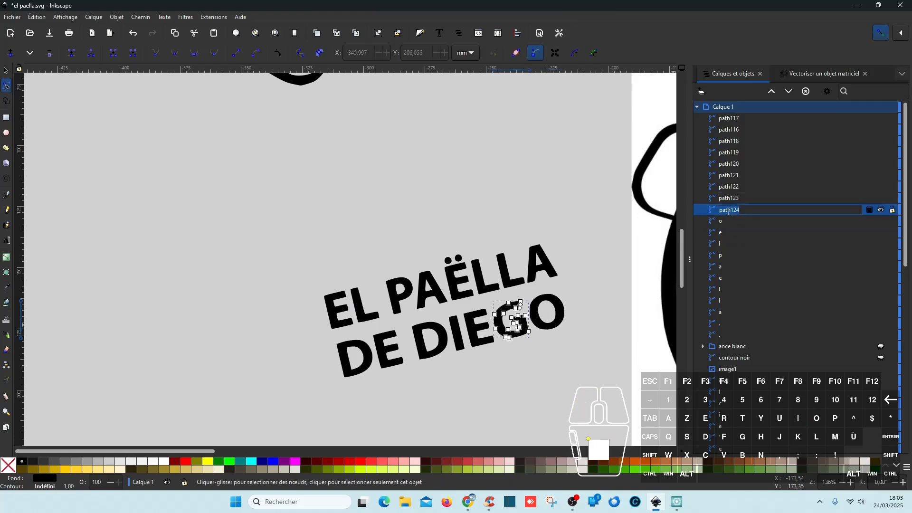
type("g")
key("Return")
- Rename the E of DIEGO as "e" and the I as "i"
double_click(732, 198)
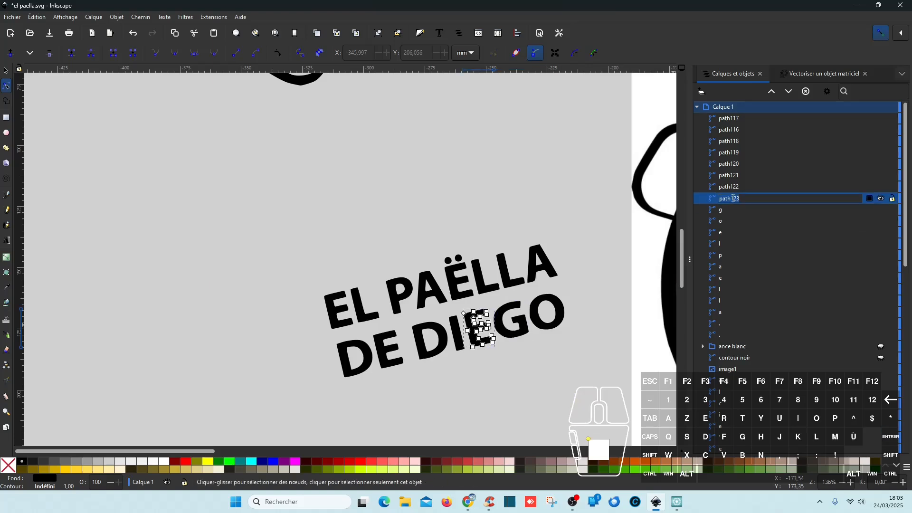
type("e")
key("Return")
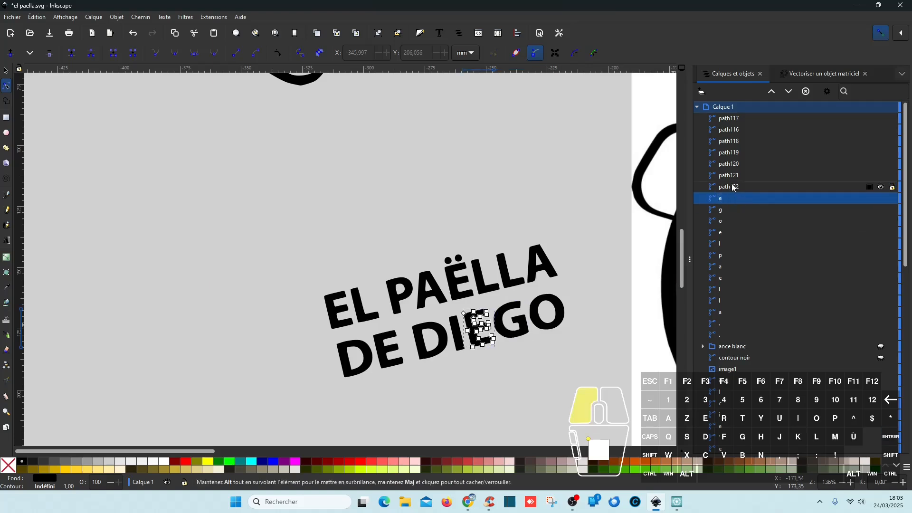
double_click(732, 187)
type("i")
key("Return")
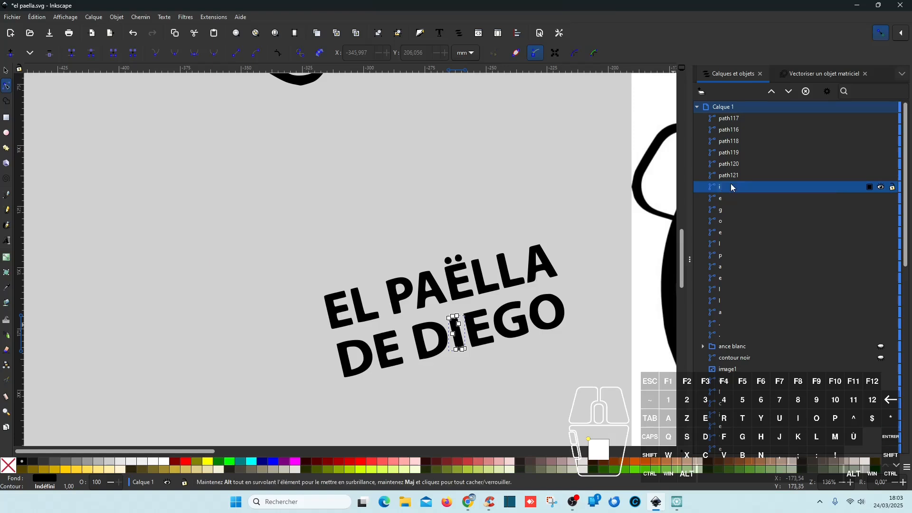
left_click(735, 175)
key("c")
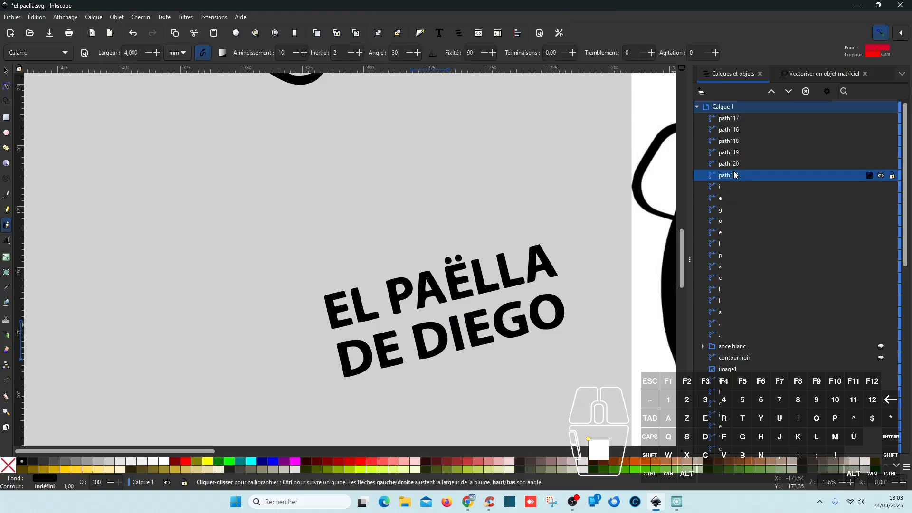
double_click(728, 176)
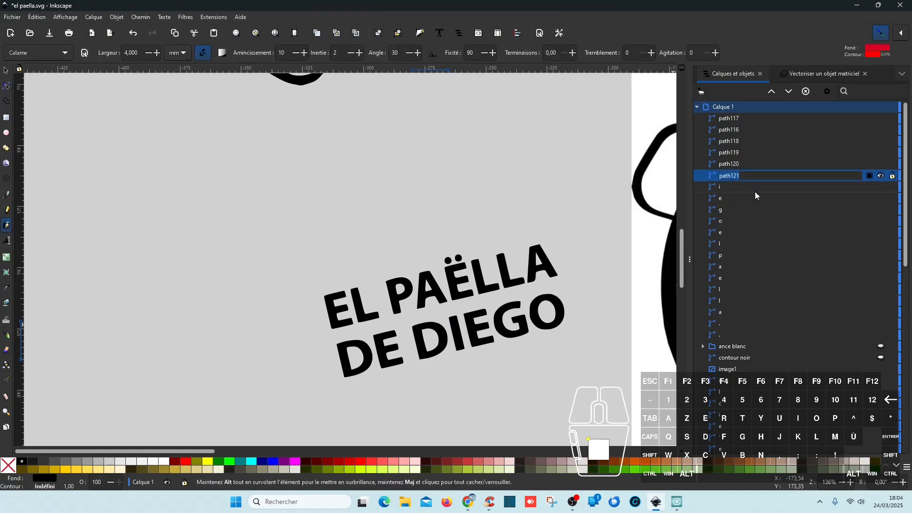
scroll(498, 314, "down", 4)
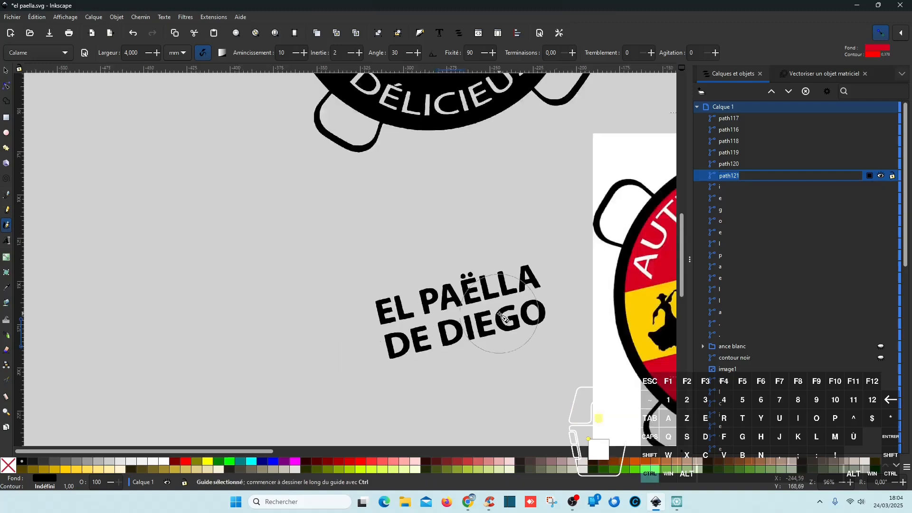
scroll(501, 350, "right", 6)
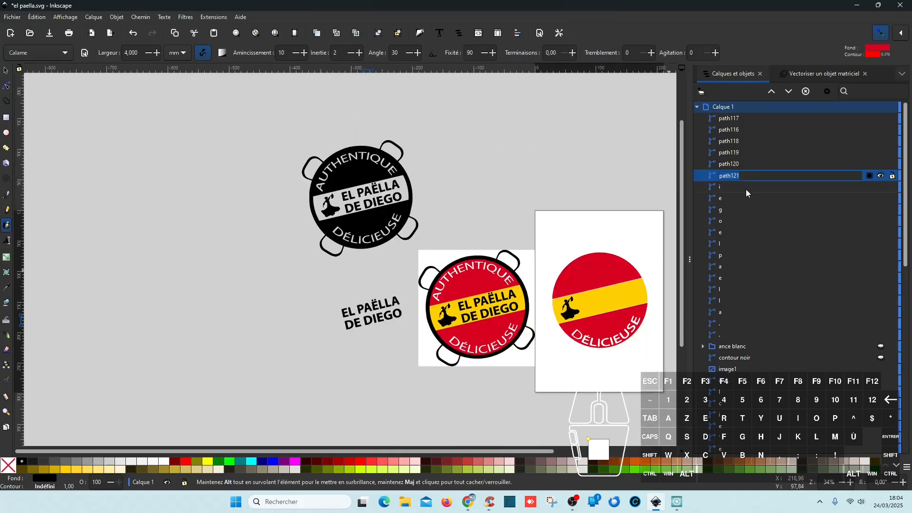
left_click(736, 167)
left_click(732, 176)
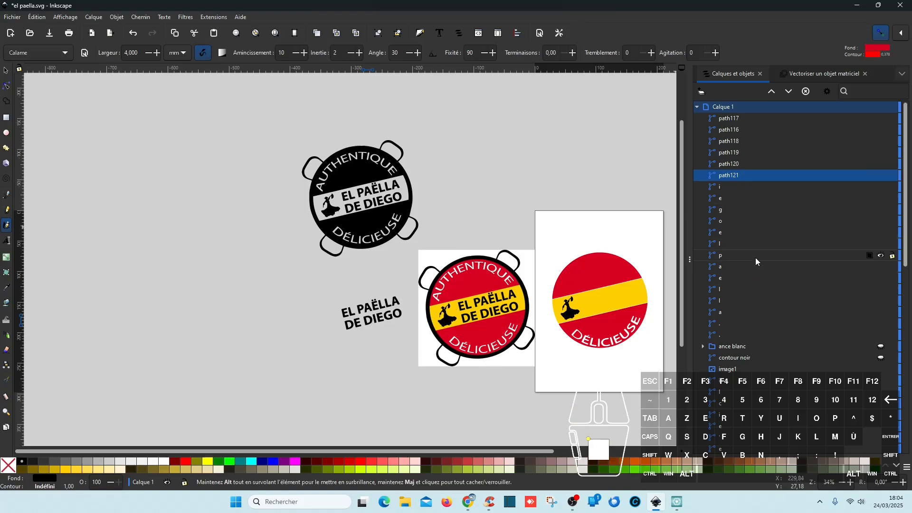
left_click(742, 164)
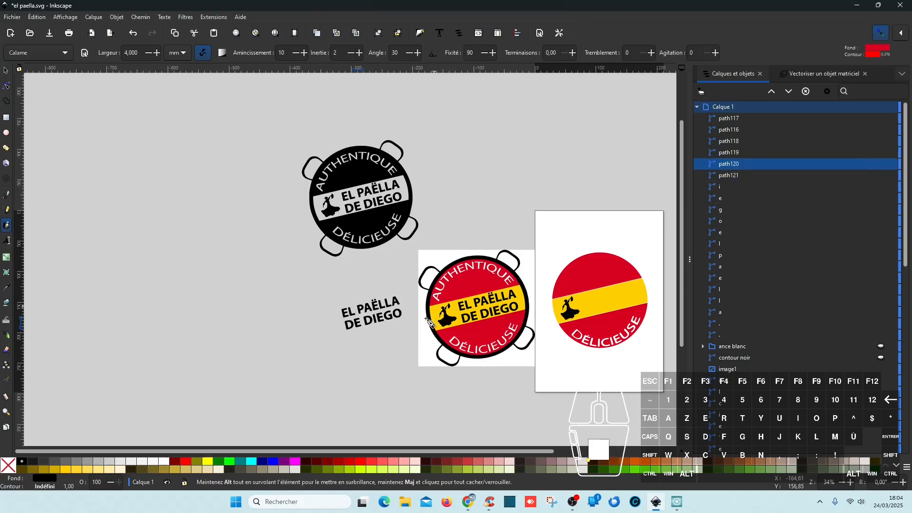
key("Escape")
- Rename the path of the D in DIEGO as "d"
left_click(6, 70)
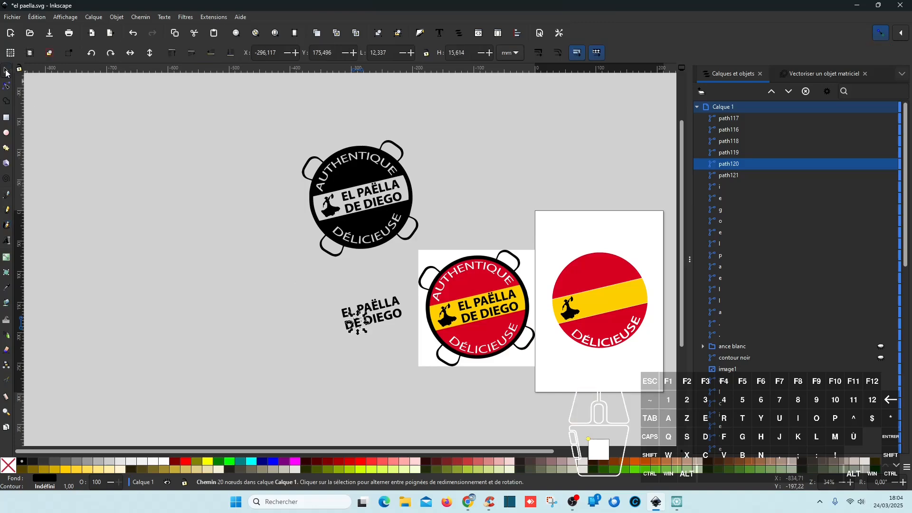
left_click(740, 176)
scroll(374, 347, "up", 4, "ctrl")
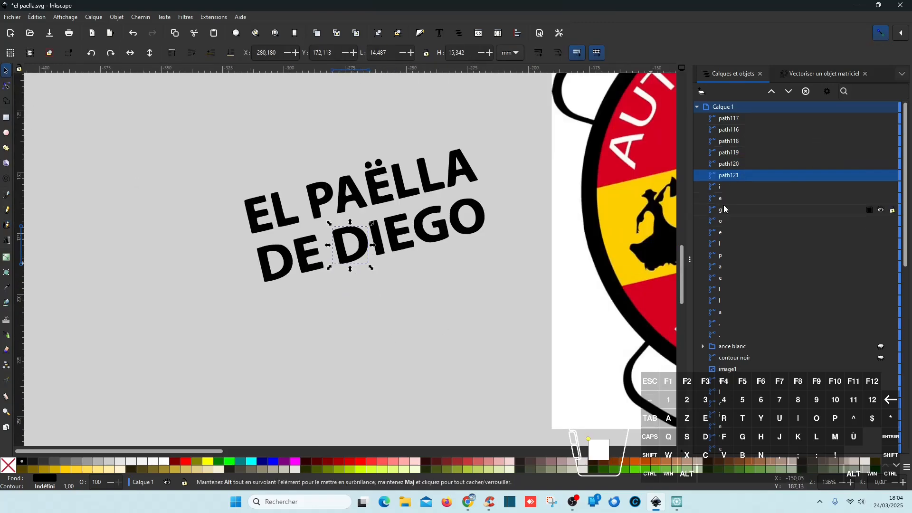
double_click(752, 174)
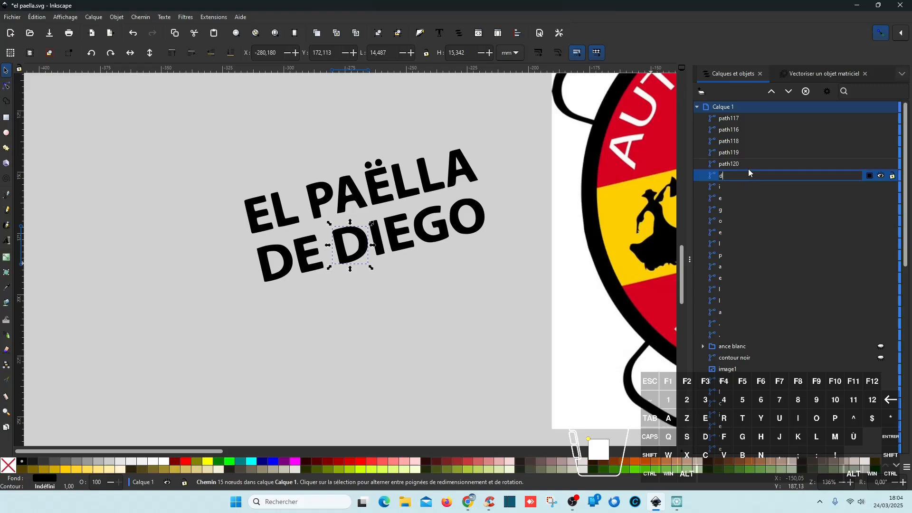
type("d")
key("Return")
- Rename the D of the word DE as "d" and its E as "e"
left_click(746, 157)
left_click(746, 159)
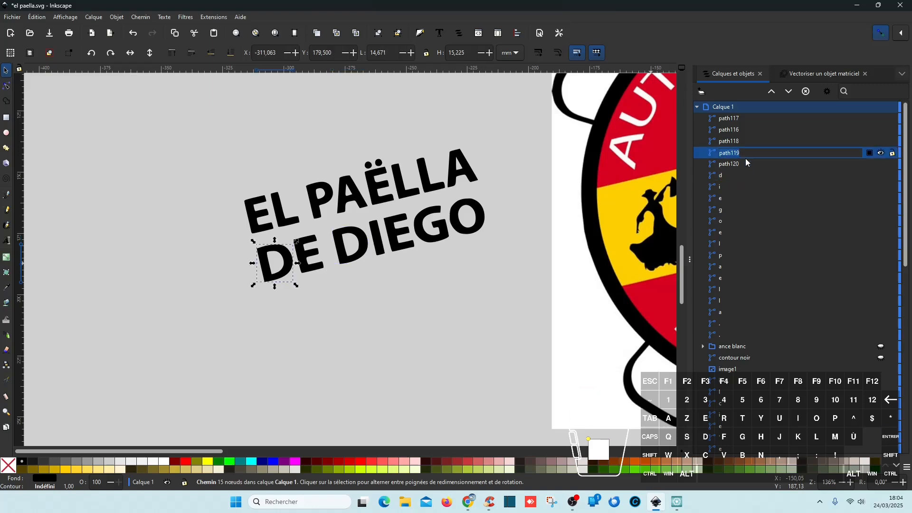
type("d")
key("Return")
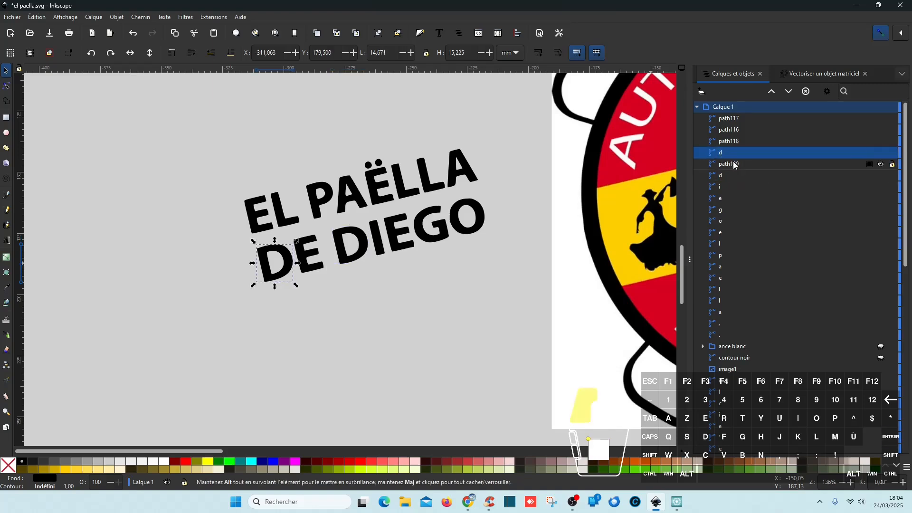
left_click(735, 165)
left_click(735, 165)
type("e")
key("Return")
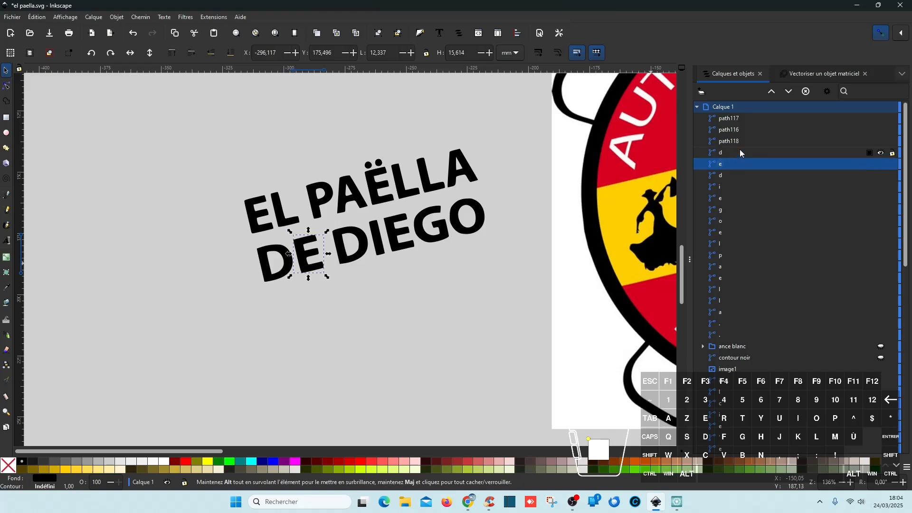
left_click(740, 141)
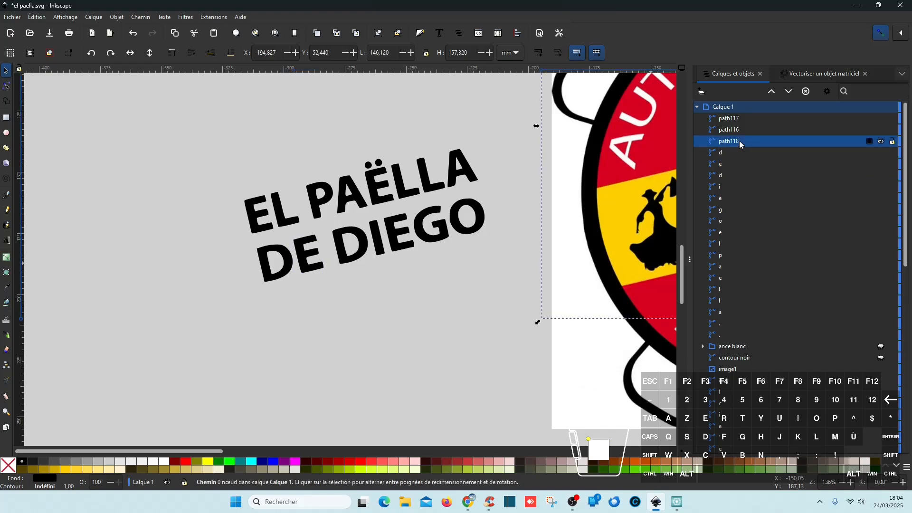
left_click(735, 154)
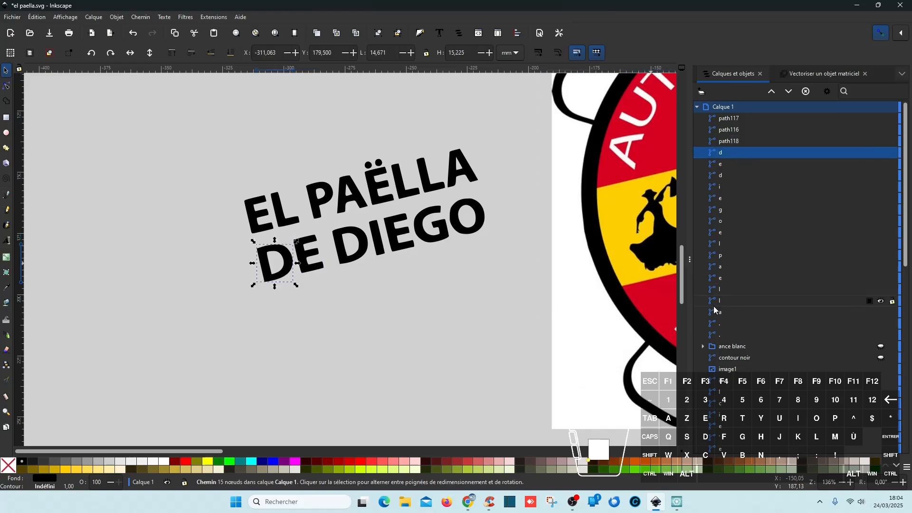
left_click(726, 164)
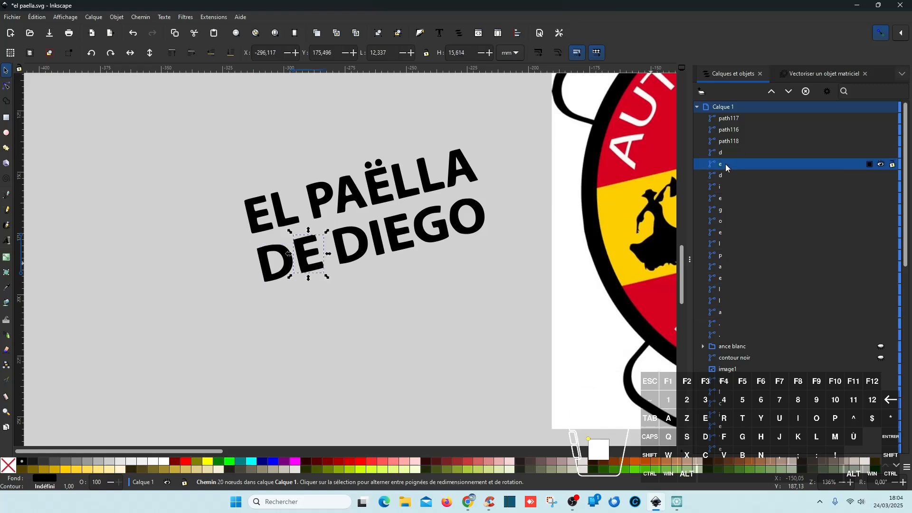
left_click(727, 313)
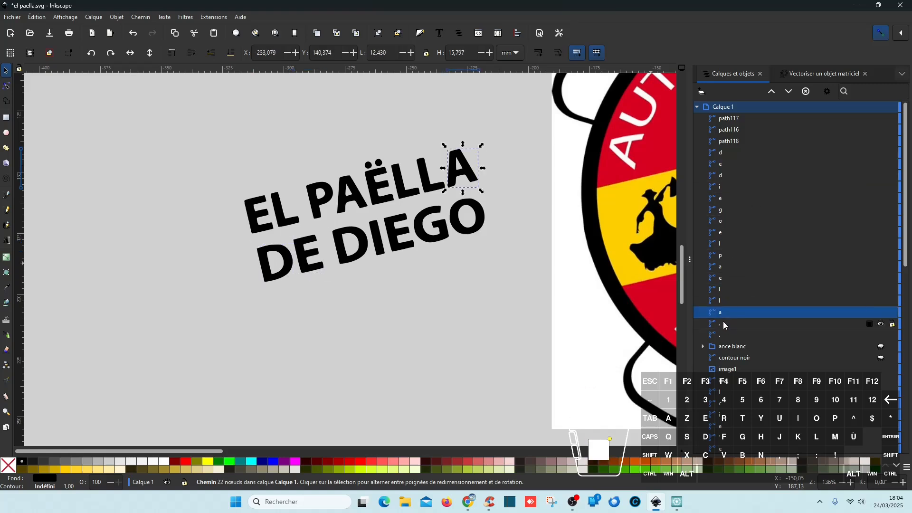
- Lower PAËLLA's P beneath its first A in the object order, and both letters beneath the E
left_click(731, 256)
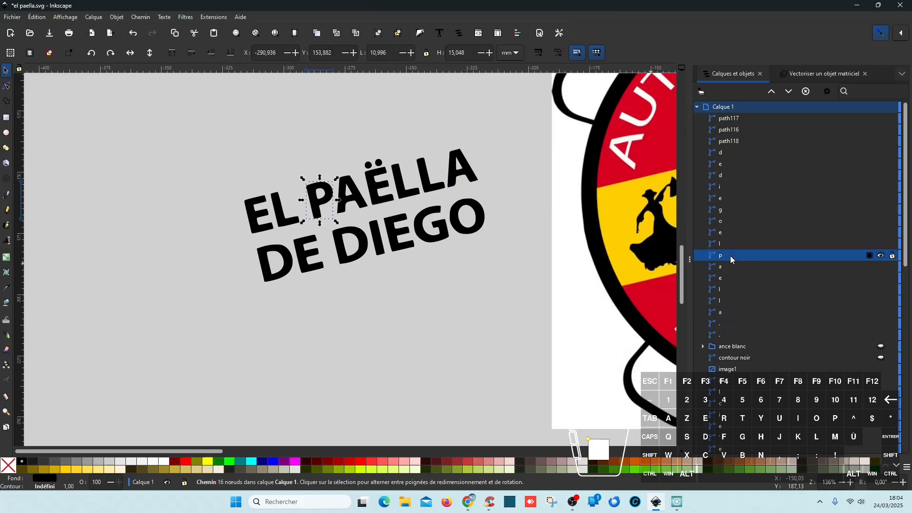
left_click(731, 268, "shift")
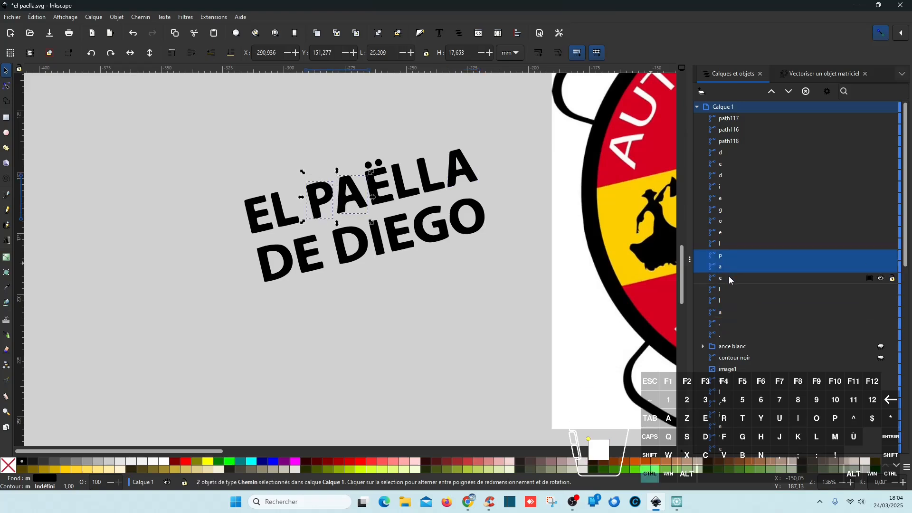
left_click(729, 256)
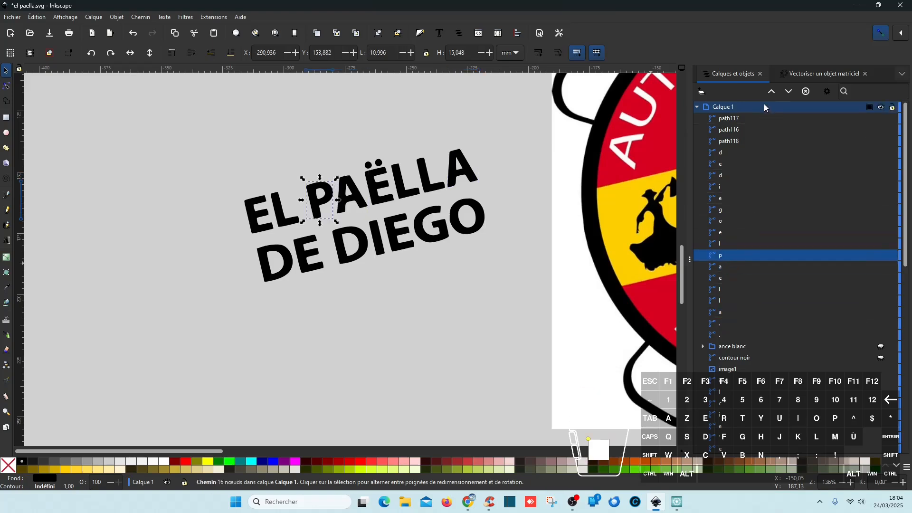
left_click(789, 92)
left_click(727, 255, "shift")
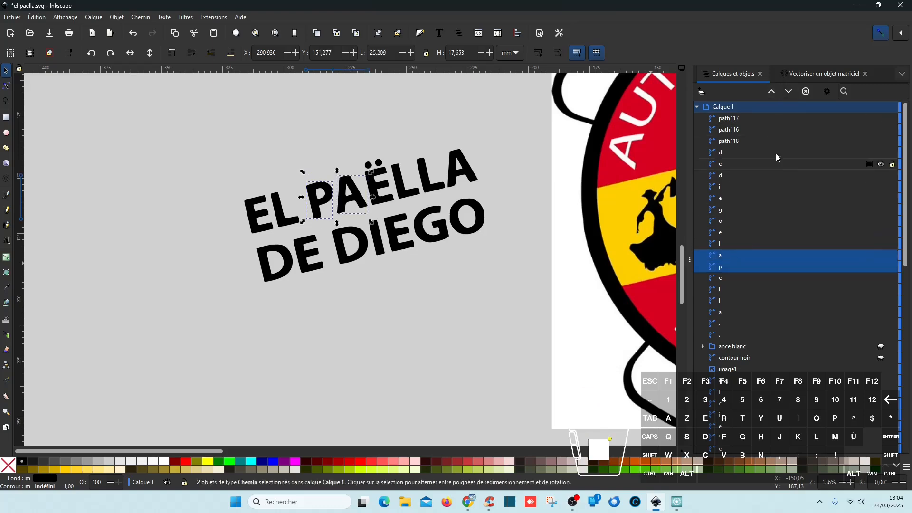
left_click(789, 92)
left_click(728, 255, "shift")
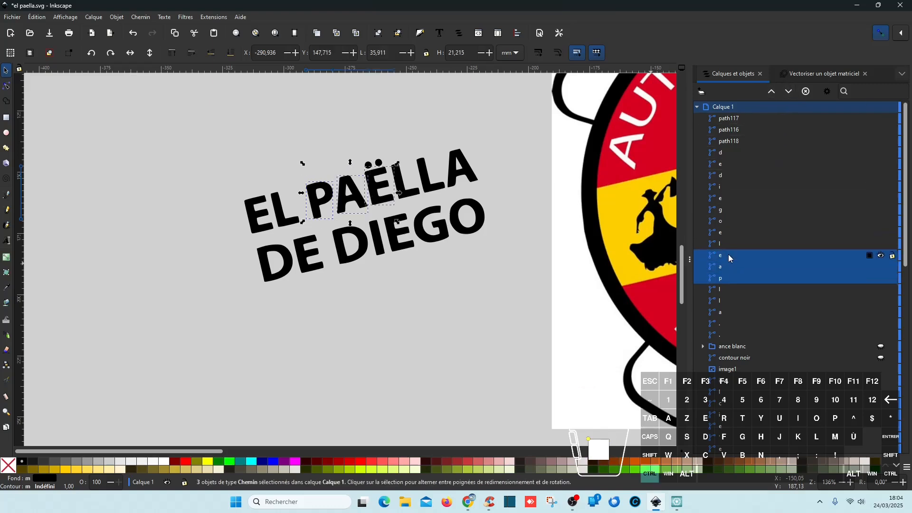
- Move the two dots of the Ë directly above PAËLLA's E in the object order
left_click(723, 325)
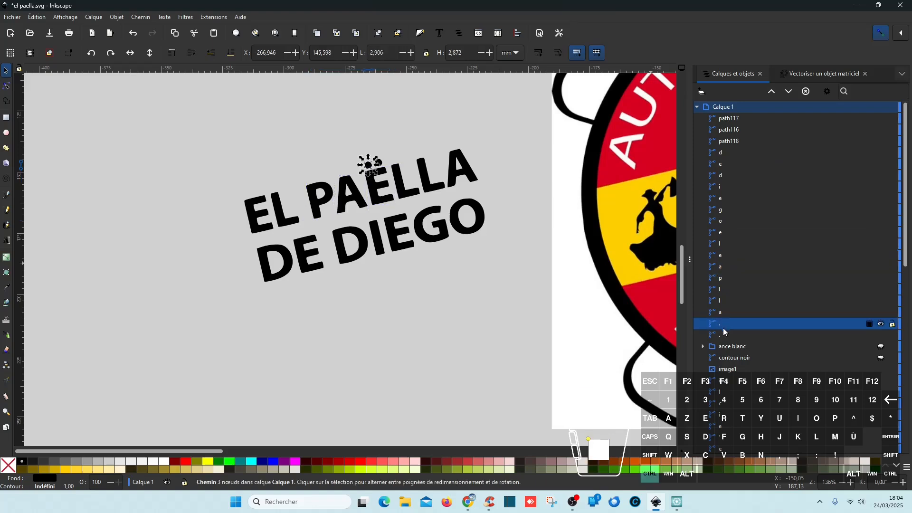
left_click(726, 332, "shift")
left_click_drag(727, 326, 773, 251)
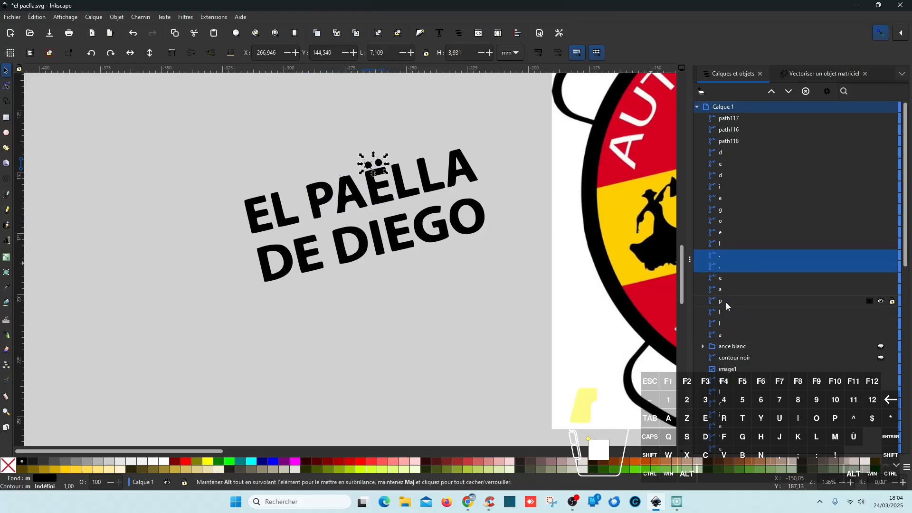
- Lower the P, A, E and dots of PAËLLA beneath its two Ls, and the whole block beneath the final A
left_click_drag(726, 302, 731, 260)
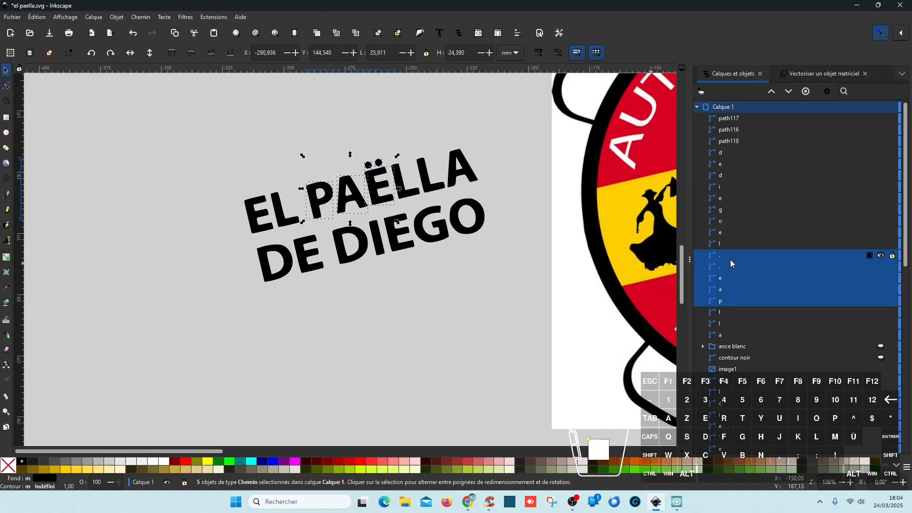
left_click(794, 92)
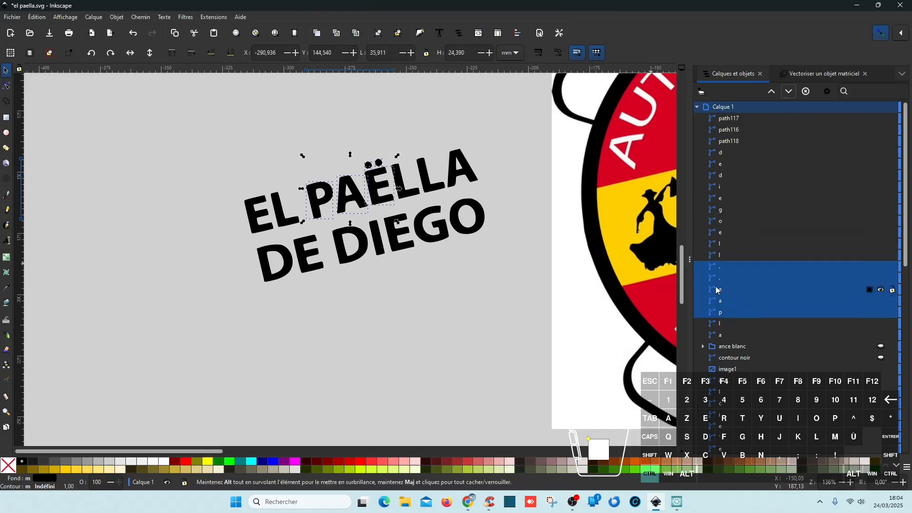
left_click(735, 253, "shift")
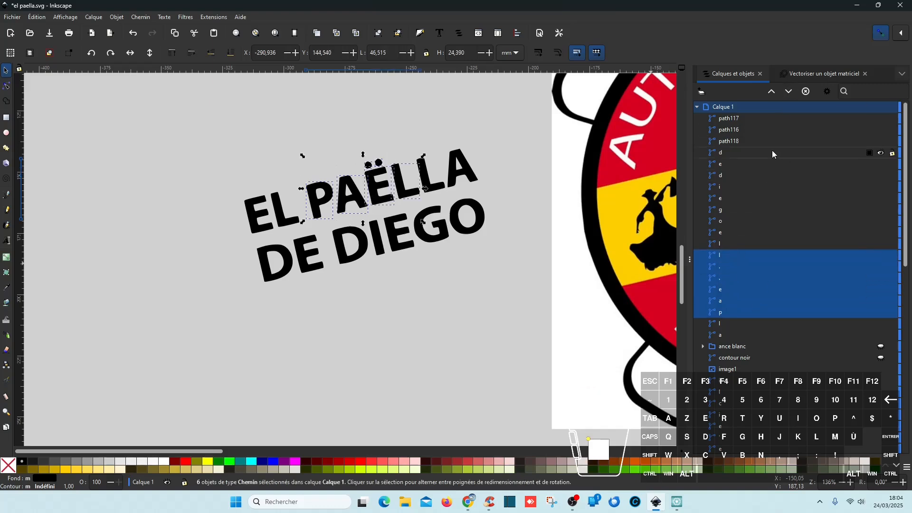
left_click(789, 92)
left_click(735, 255, "shift")
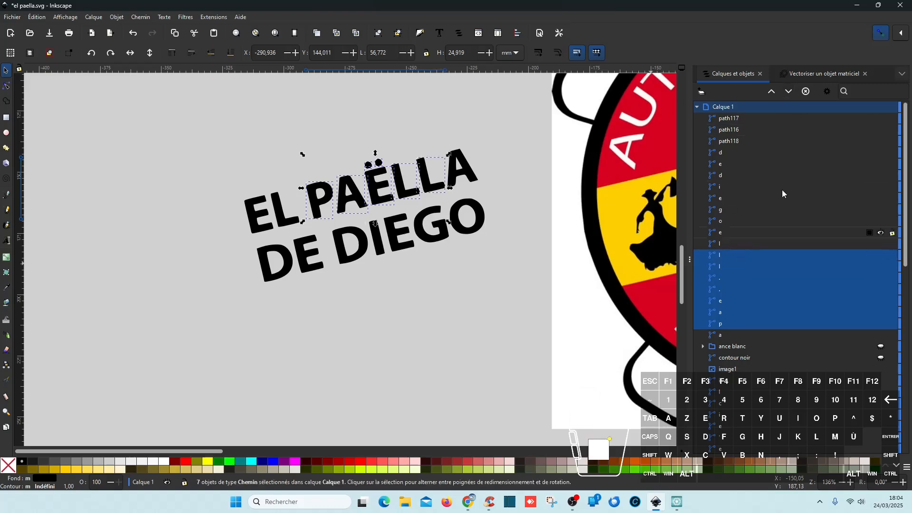
left_click(788, 91)
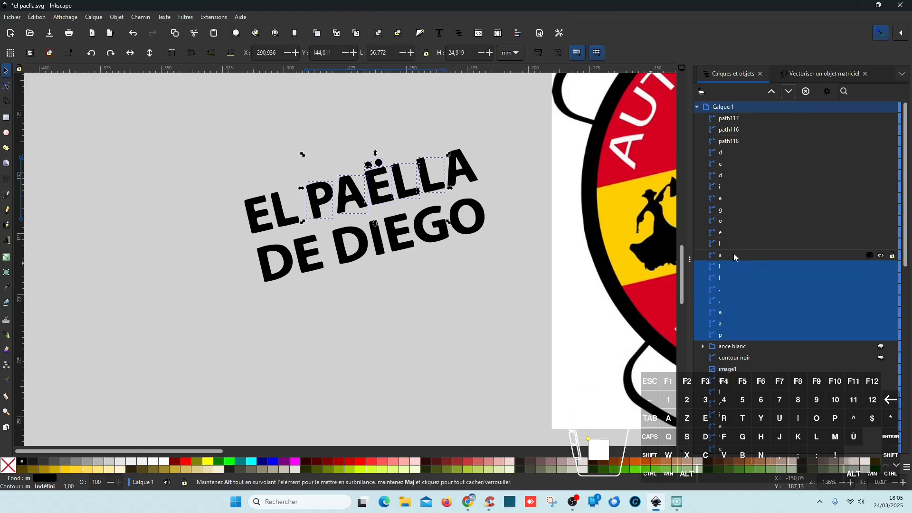
- Lower the E of the word EL beneath its L, and move both letters beneath all the PAËLLA letters in the object order
left_click(728, 233)
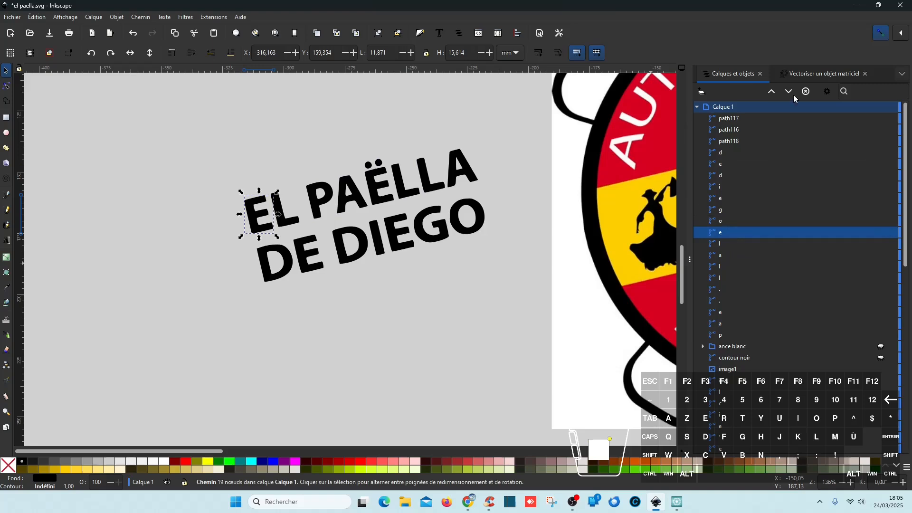
left_click(789, 92)
left_click(728, 232, "shift")
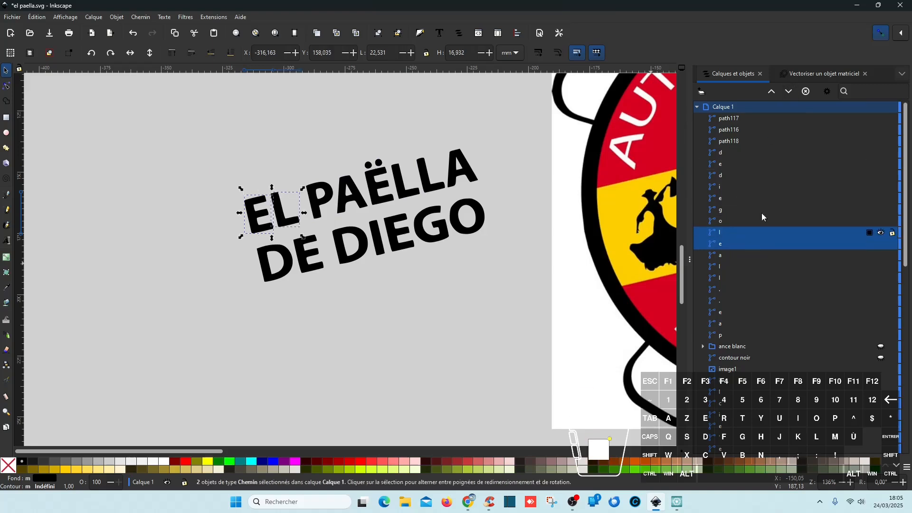
left_click(788, 92)
left_click(787, 92)
left_click(787, 92)
left_click(786, 92)
left_click(786, 92)
left_click(786, 92)
left_click(786, 92)
left_click(786, 92)
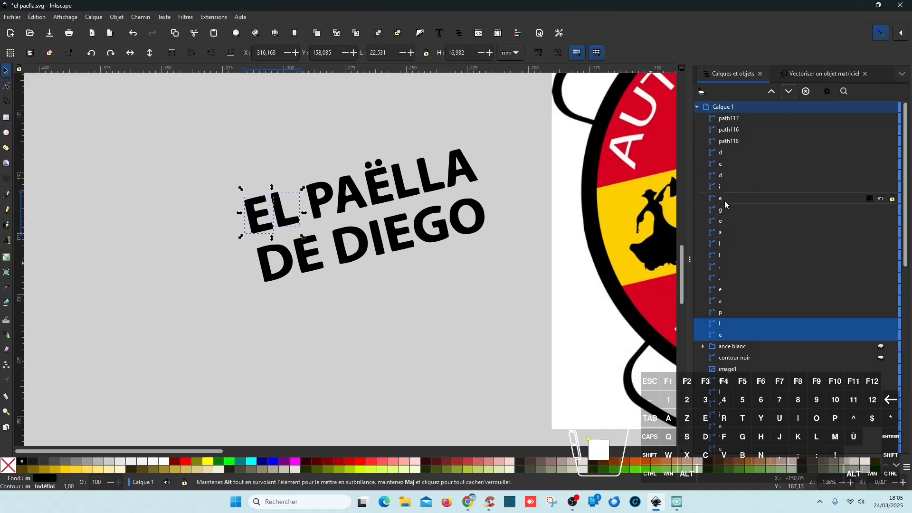
- Lower the D of the word DE beneath its E, and move both letters beneath DIEGO's D in the object order
left_click(728, 153)
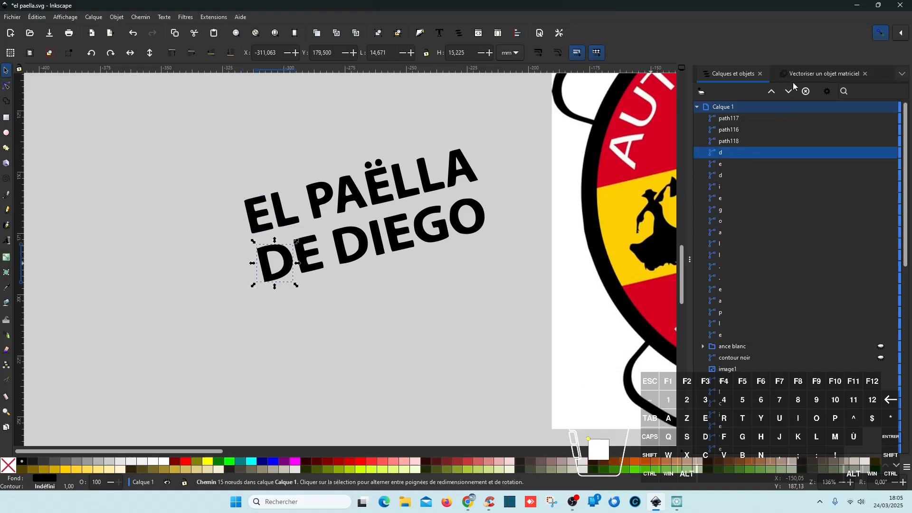
left_click(789, 91)
left_click(730, 153, "shift")
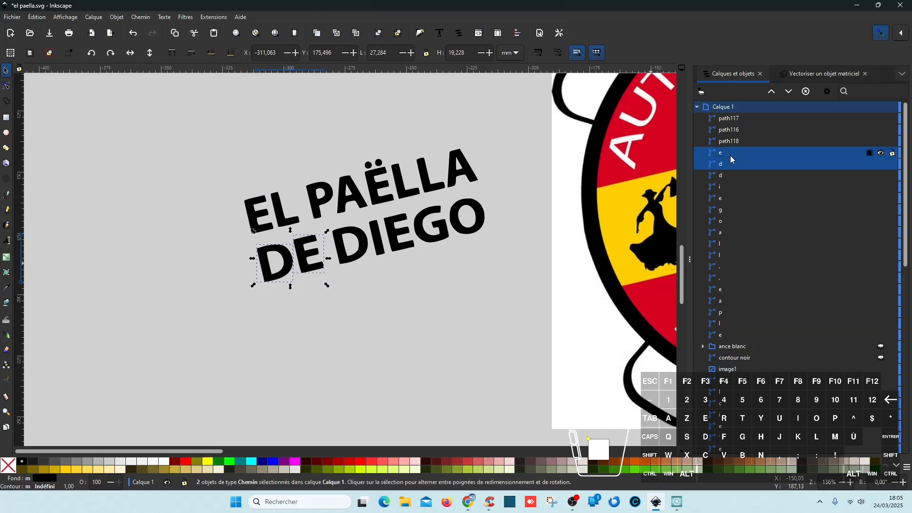
left_click(789, 92)
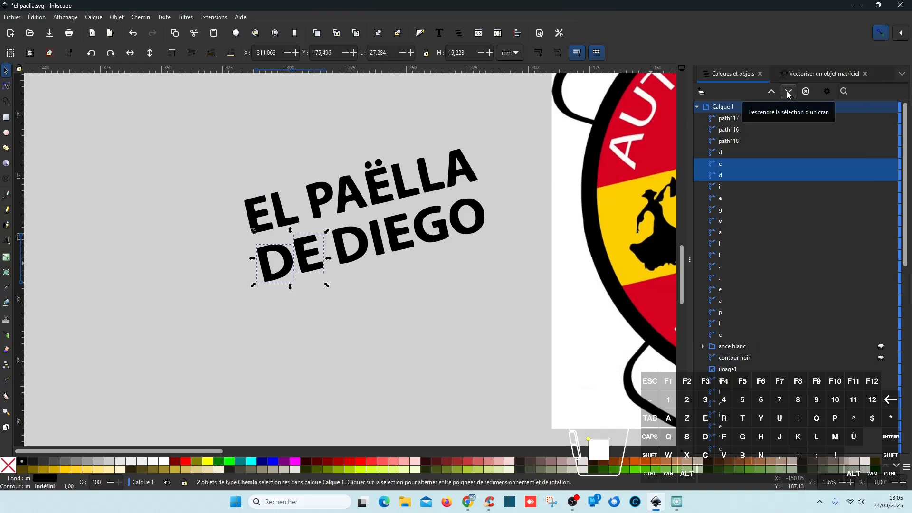
- Lower the letters of DE and DIEGO's D beneath the I, and the whole block beneath DIEGO's E
left_click(737, 151, "shift")
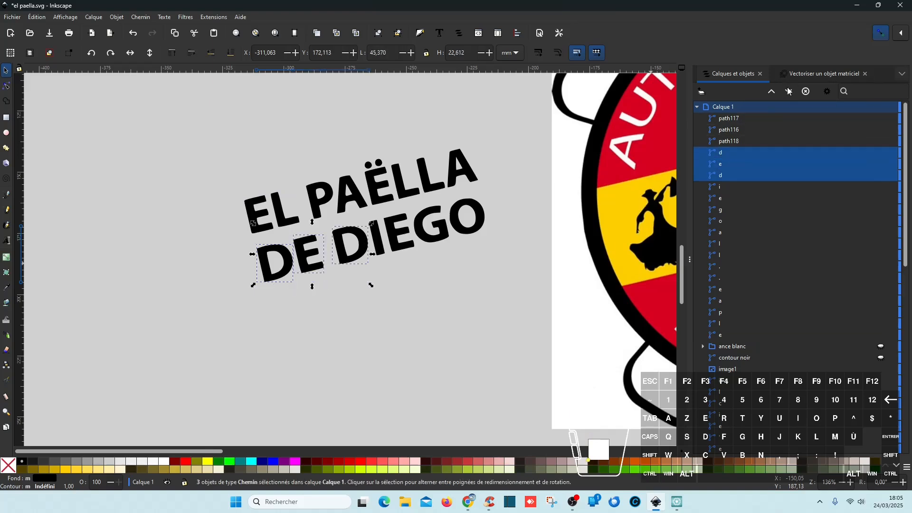
left_click(789, 91)
left_click(726, 156, "shift")
left_click(788, 91)
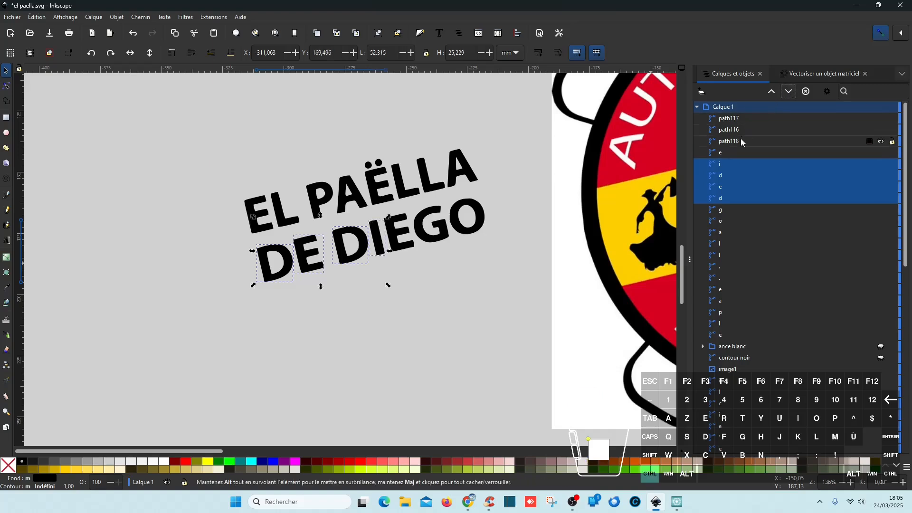
- Add DIEGO's E to the block and lower it beneath the G, and lower the block including the G beneath the O
left_click(734, 155, "shift")
left_click(788, 91)
left_click(742, 149, "shift")
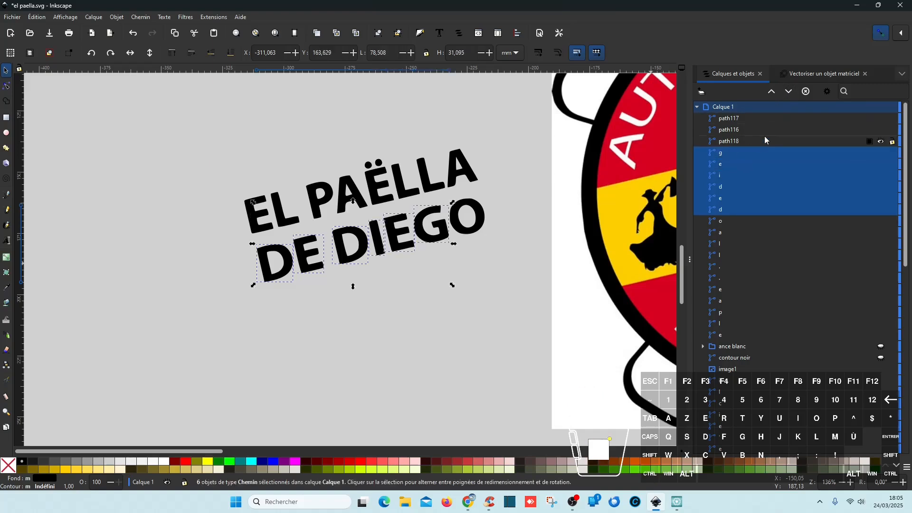
left_click(788, 91)
left_click(737, 153, "shift")
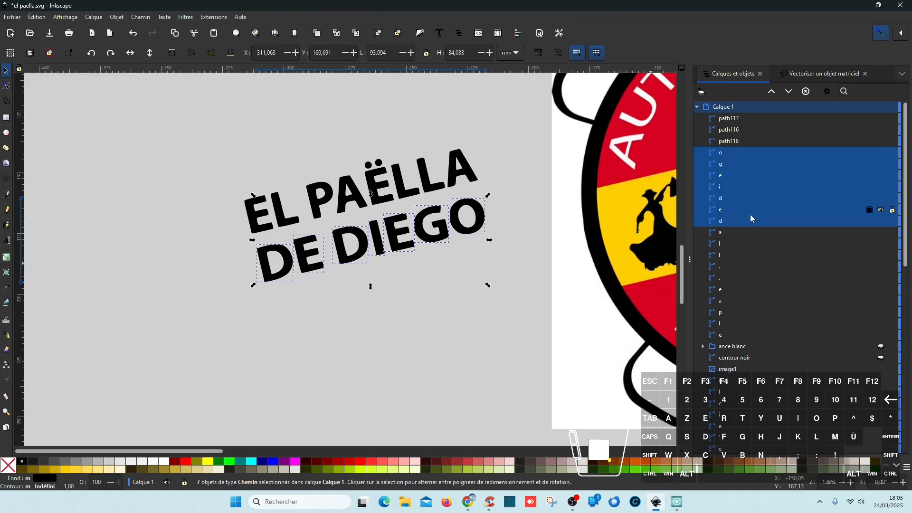
- Group all the EL PAËLLA DE DIEGO letters and name the group "el paella"
left_click(727, 335)
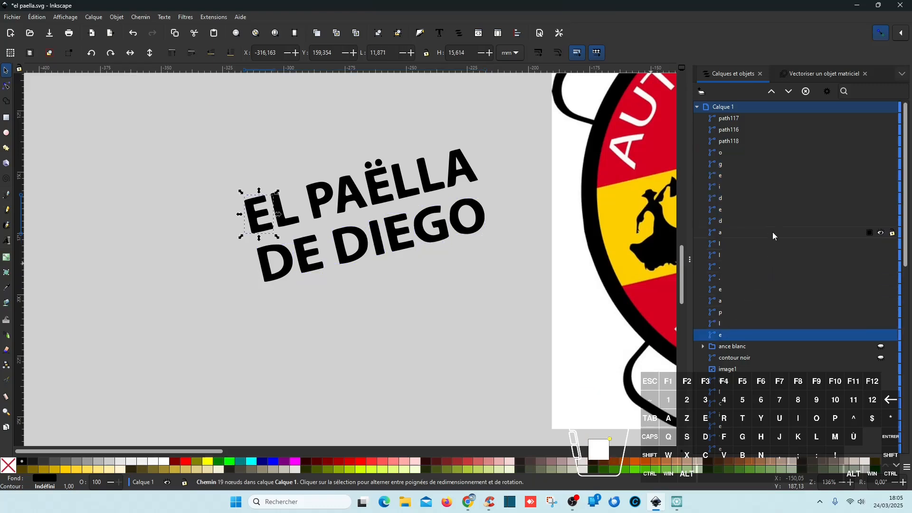
left_click(737, 152, "shift")
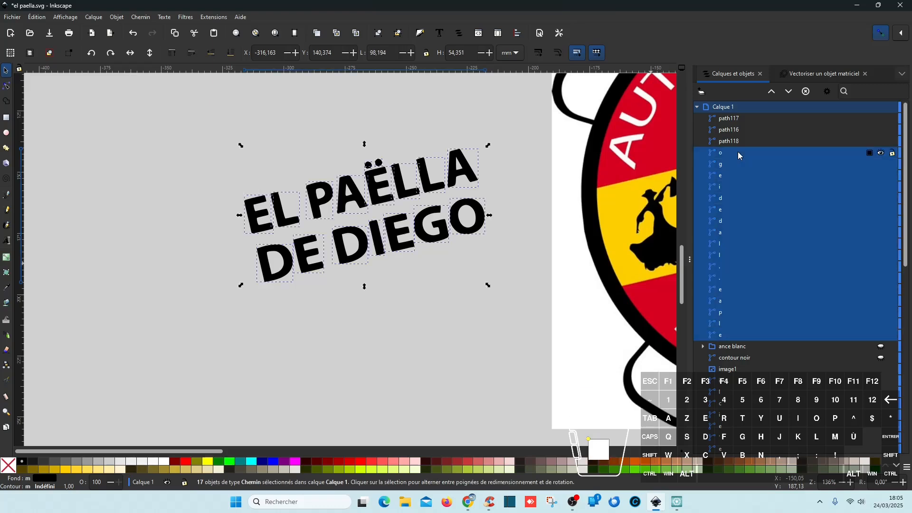
key("ctrl+g")
double_click(739, 153)
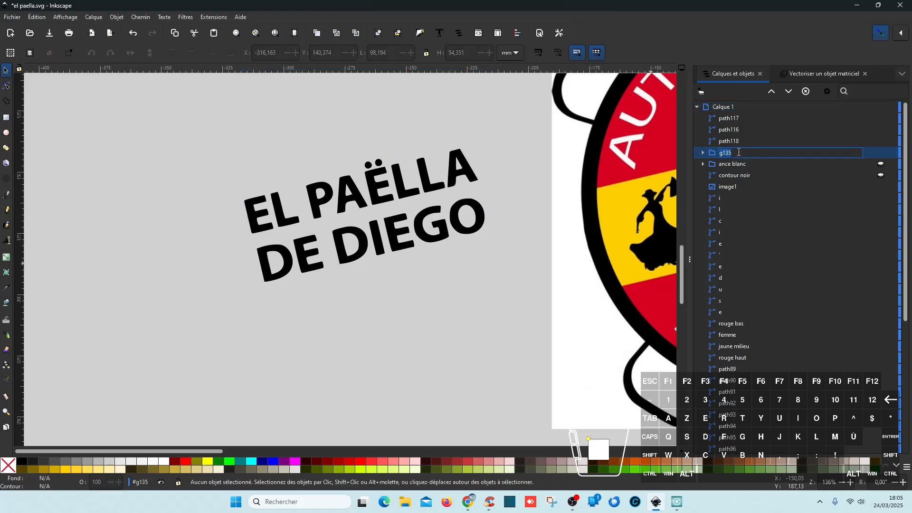
type("el paella")
key("Return")
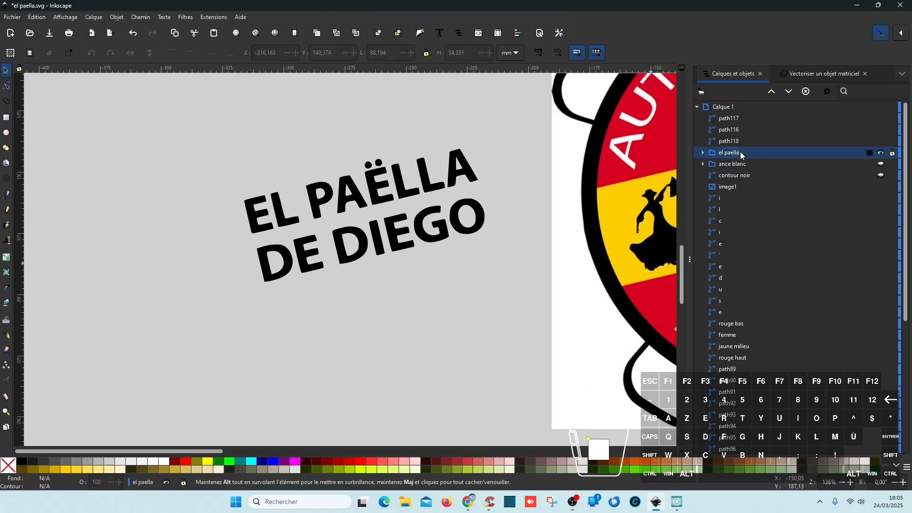
- Place the el paella group on the rebuilt logo's yellow band beside the dancer, and turn snapping off
scroll(575, 210, "down", 3)
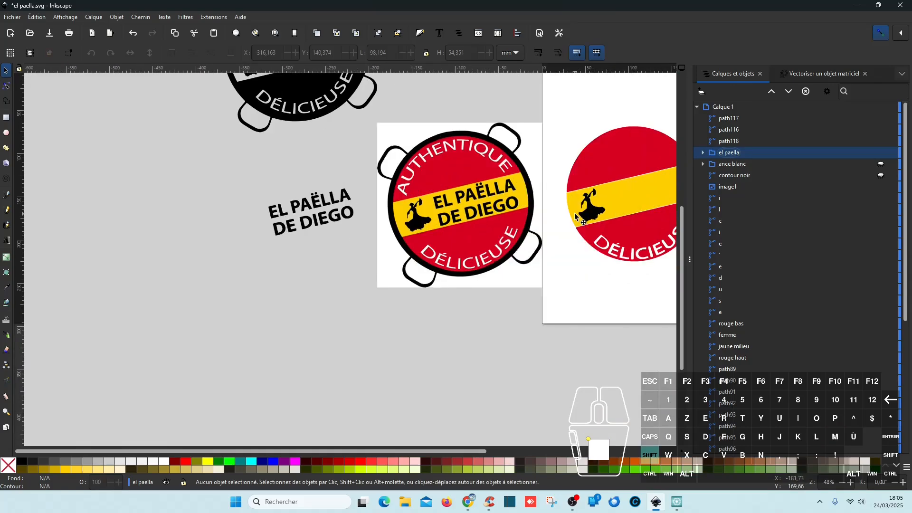
scroll(575, 213, "right", 4)
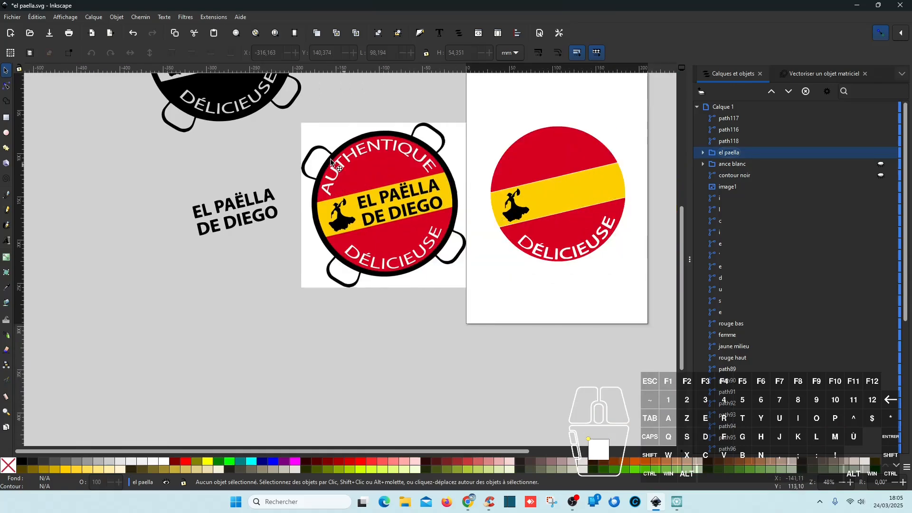
left_click(264, 197)
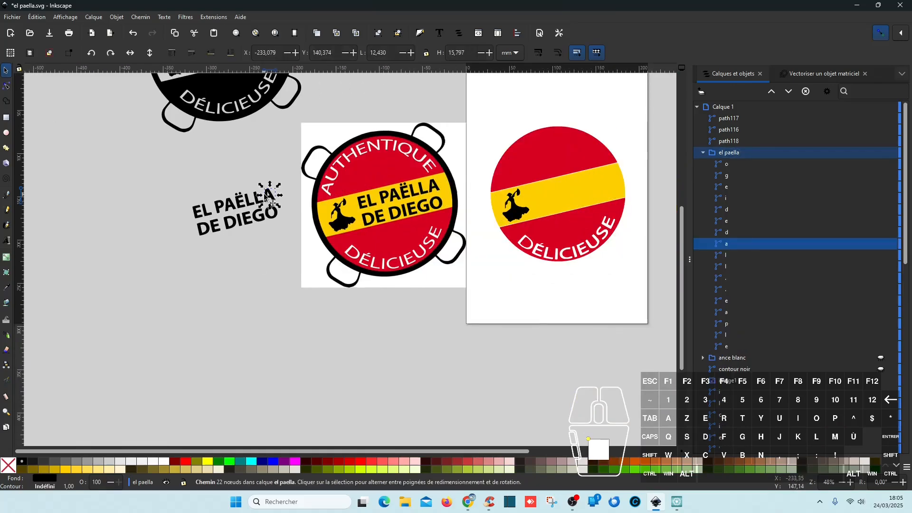
left_click(49, 123)
left_click(761, 154)
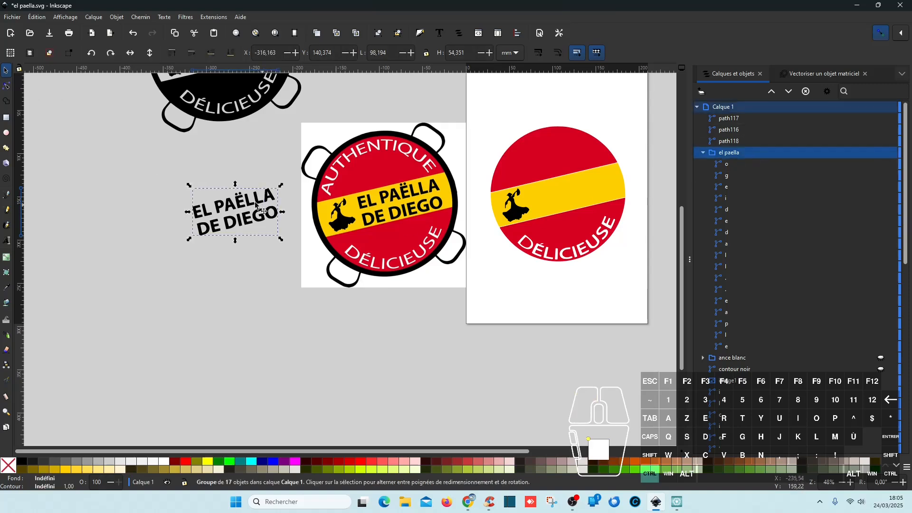
left_click_drag(244, 202, 592, 185)
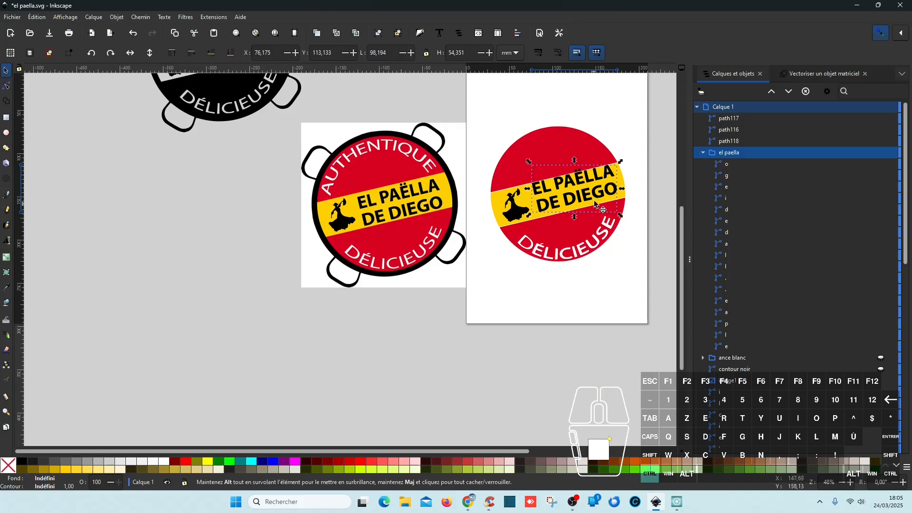
scroll(589, 190, "up", 2)
left_click_drag(533, 186, 553, 177)
left_click(880, 33)
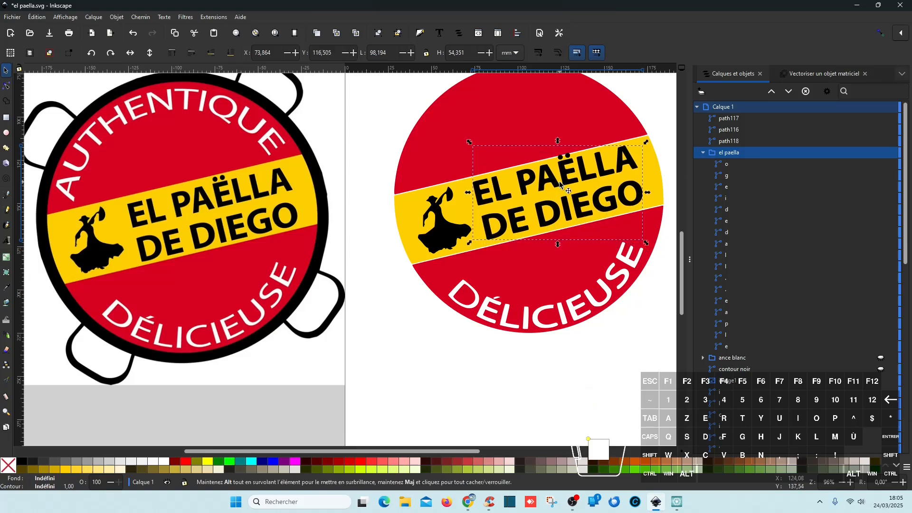
- Move the reference image over the rebuilt logo on the page and lower it beneath path91 in the object order
left_click(318, 244)
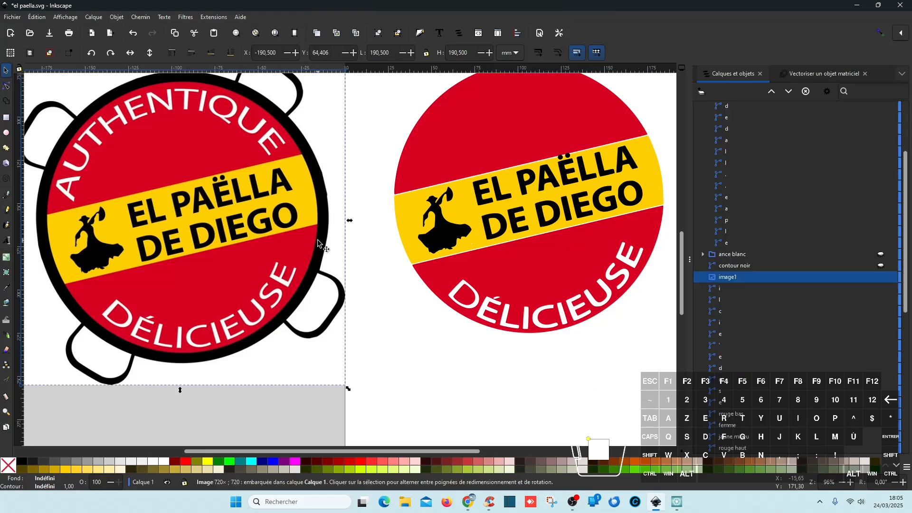
left_click_drag(318, 244, 667, 222)
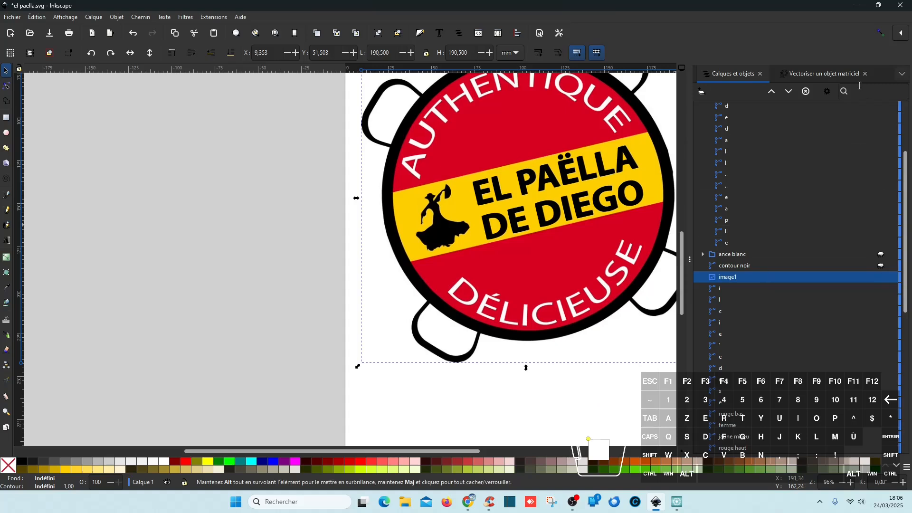
left_click(789, 92)
left_click(789, 91)
left_click(790, 92)
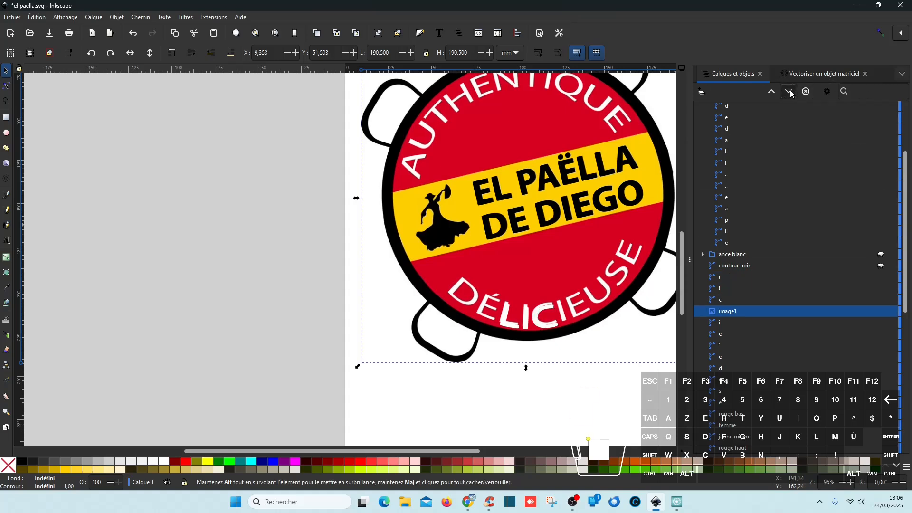
left_click(790, 91)
left_click(790, 91)
left_click(790, 92)
left_click(790, 91)
left_click(790, 91)
left_click(790, 91)
left_click(790, 92)
left_click(790, 92)
left_click(789, 92)
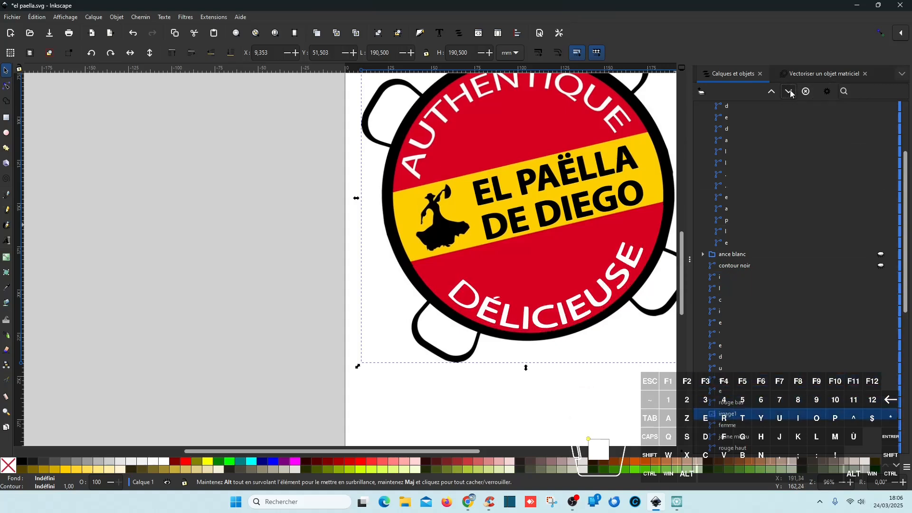
left_click(790, 91)
left_click(790, 92)
left_click(790, 91)
left_click(790, 91)
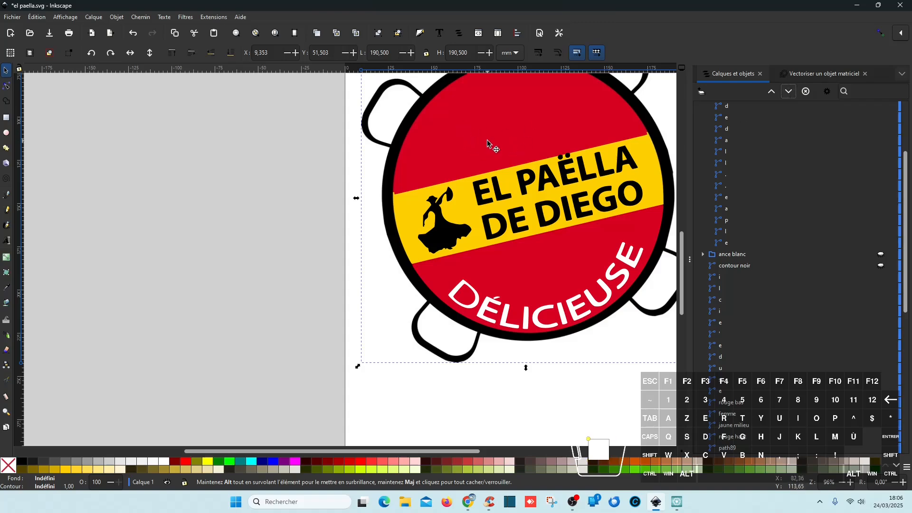
- Move the rebuilt logo's upper red shape aside and undo the move
scroll(532, 230, "down", 2, "ctrl")
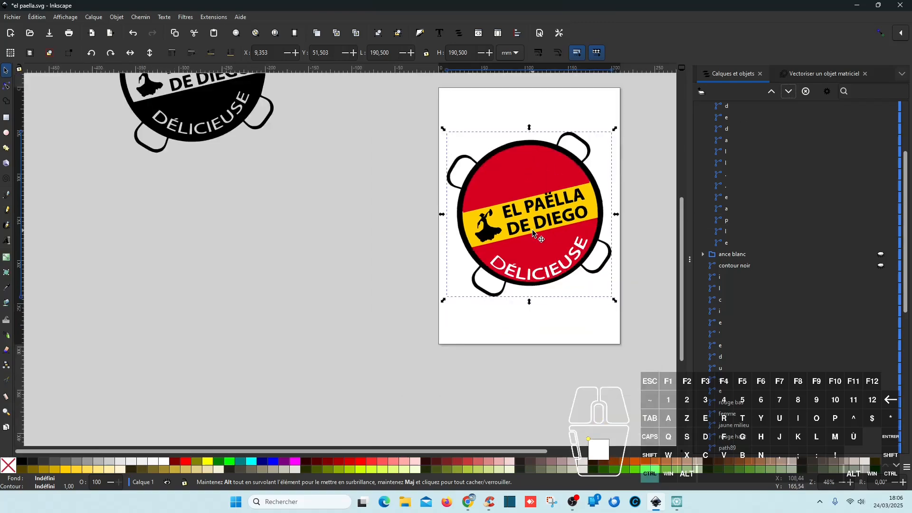
left_click_drag(536, 178, 443, 196, "ctrl")
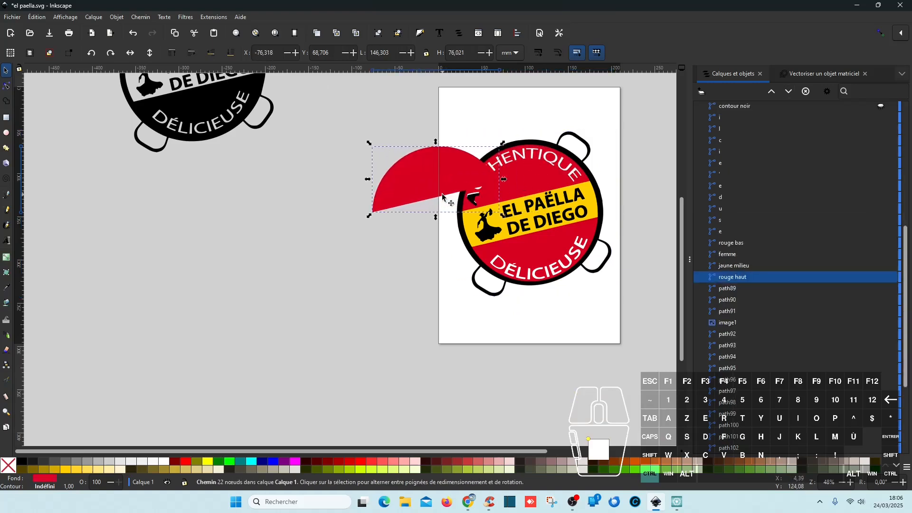
key("ctrl+z")
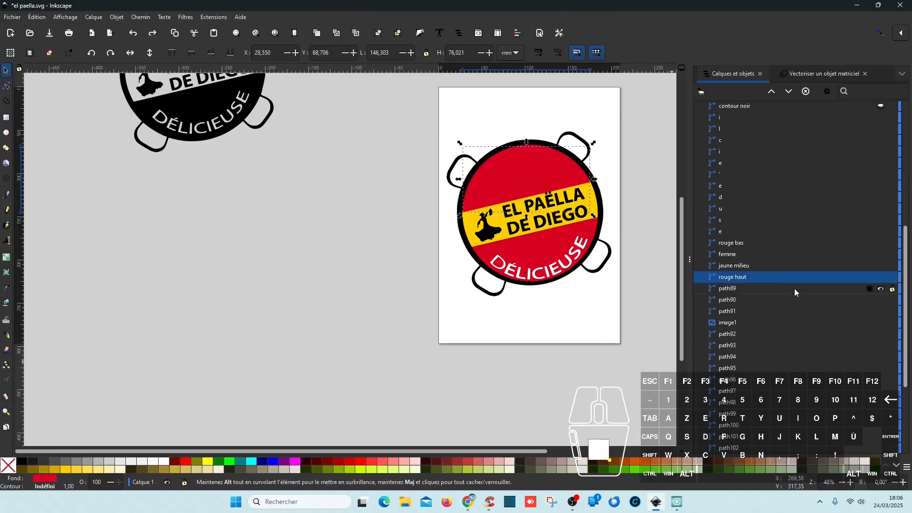
- Move the reference image back off the page beside the rebuilt logo, and dismiss the software recommendation pop-up
scroll(794, 289, "down", 5)
scroll(785, 290, "up", 6)
scroll(784, 289, "down", 7)
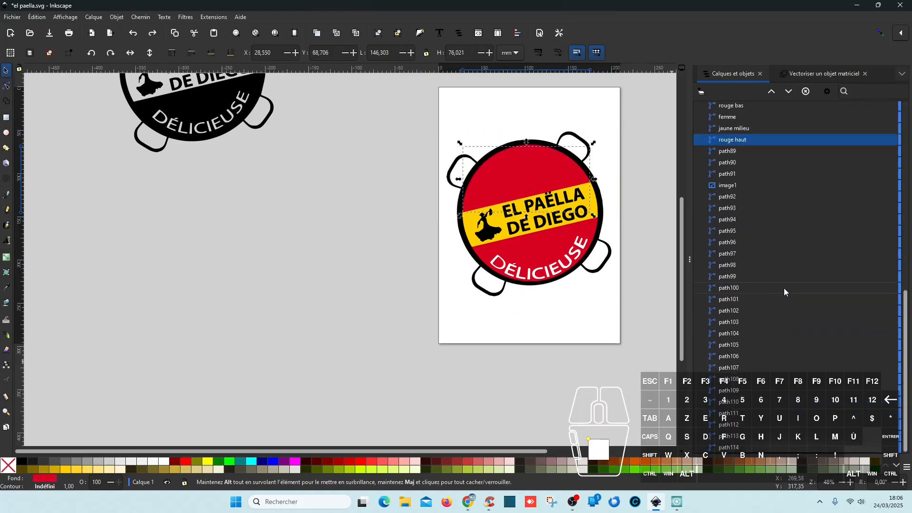
left_click(736, 185)
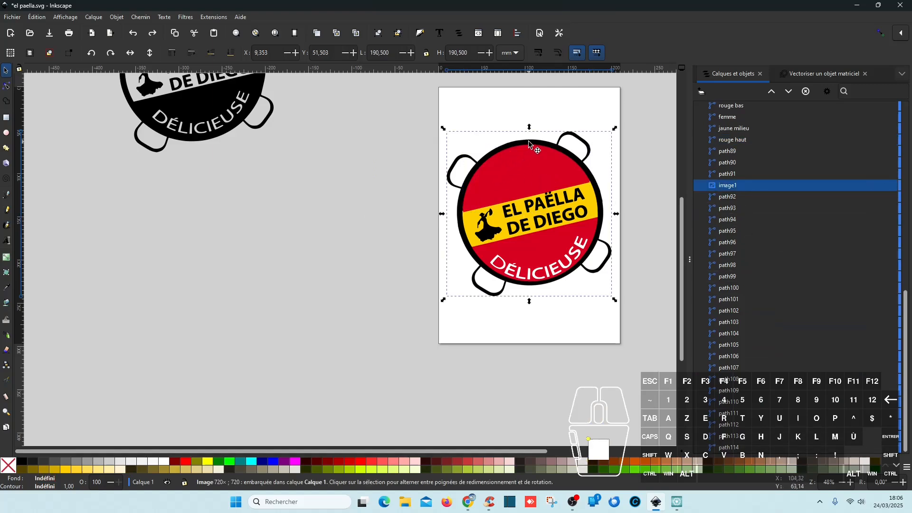
left_click_drag(529, 142, 331, 143)
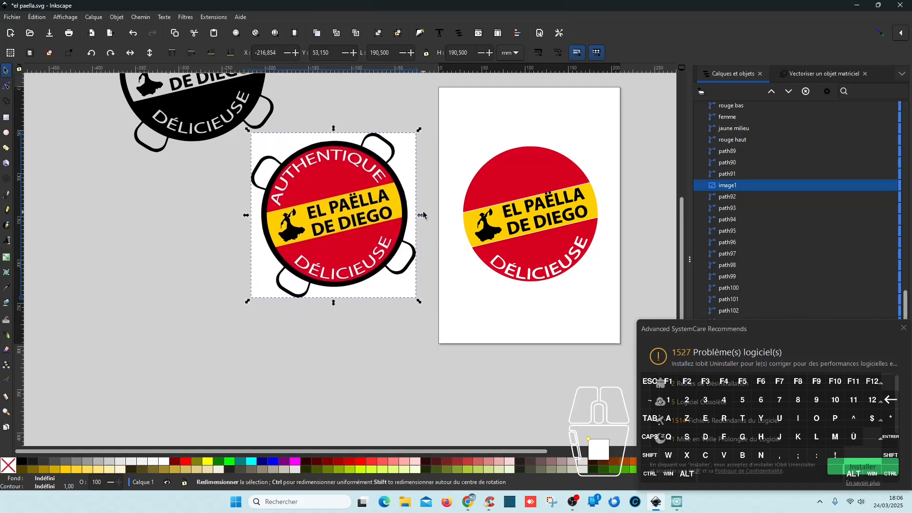
left_click(904, 328)
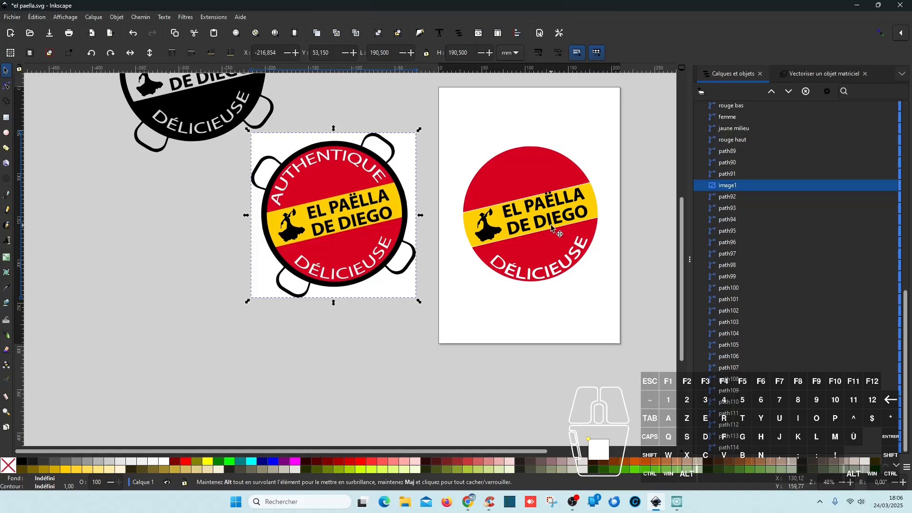
- Shift the el paella group about 1 mm rightward along the yellow band, and collapse the group in the object list
scroll(521, 224, "up", 3)
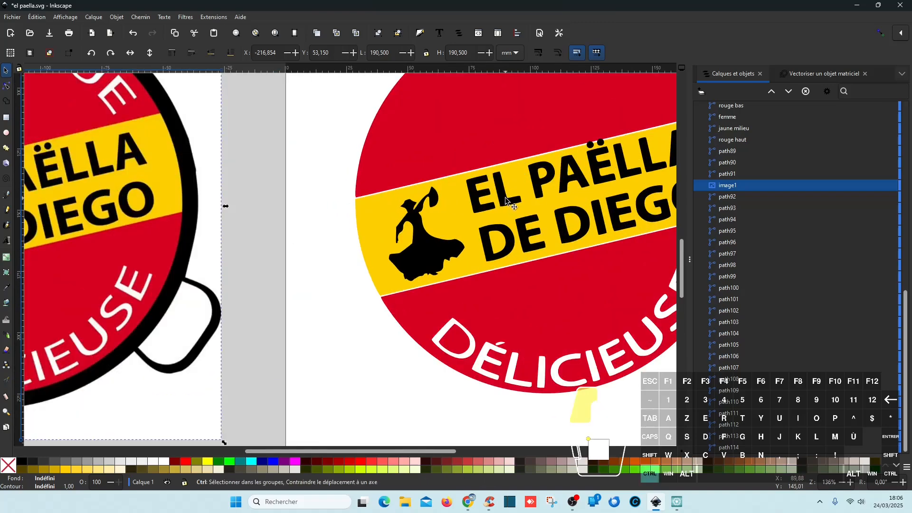
left_click_drag(507, 199, 512, 201)
scroll(188, 245, "down", 2)
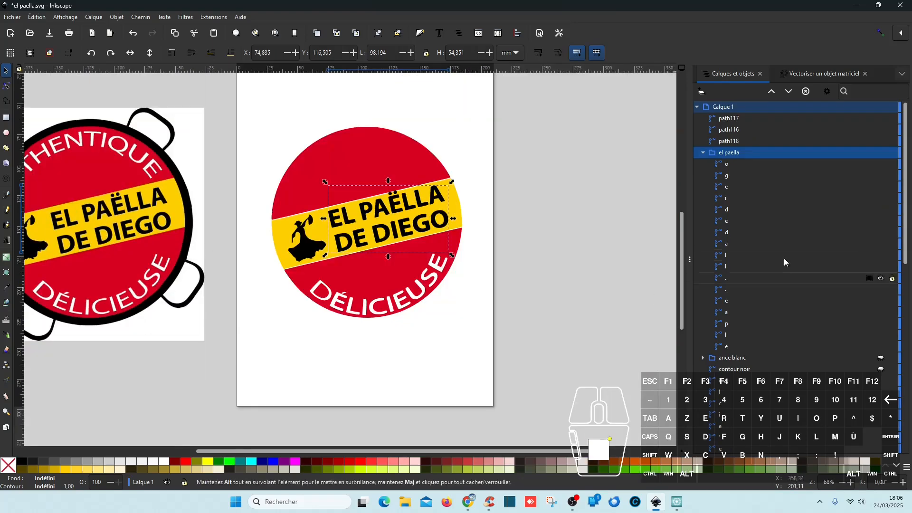
left_click(703, 154)
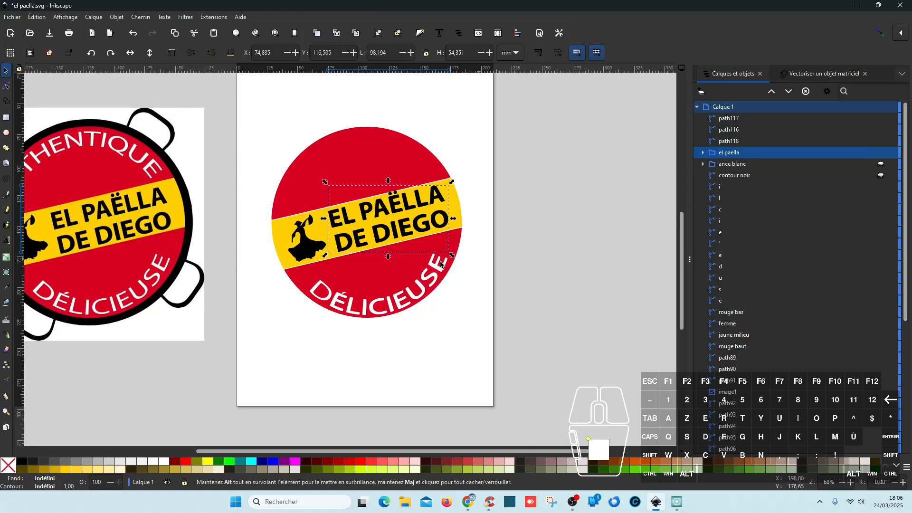
- Move the black traced logo path down to the left side of the reference image
scroll(414, 261, "left", 10)
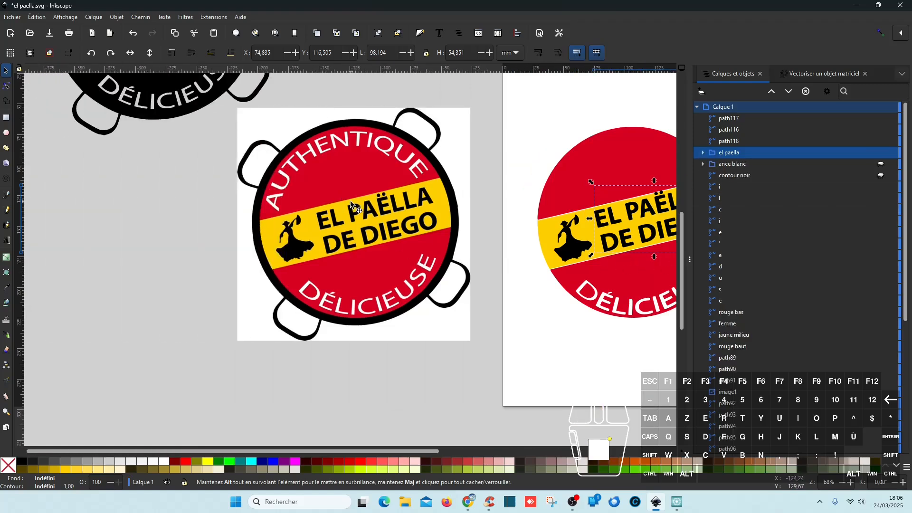
scroll(386, 191, "down", 1)
left_click(223, 126)
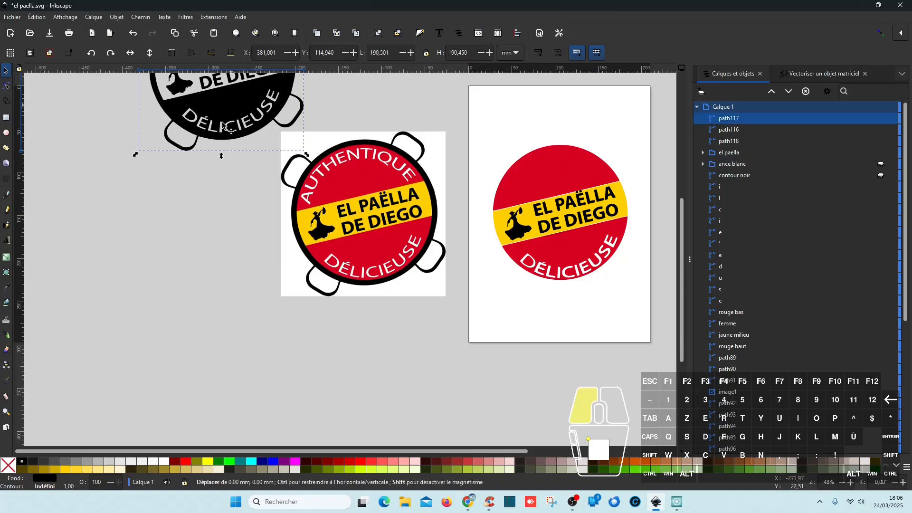
left_click_drag(222, 126, 184, 243)
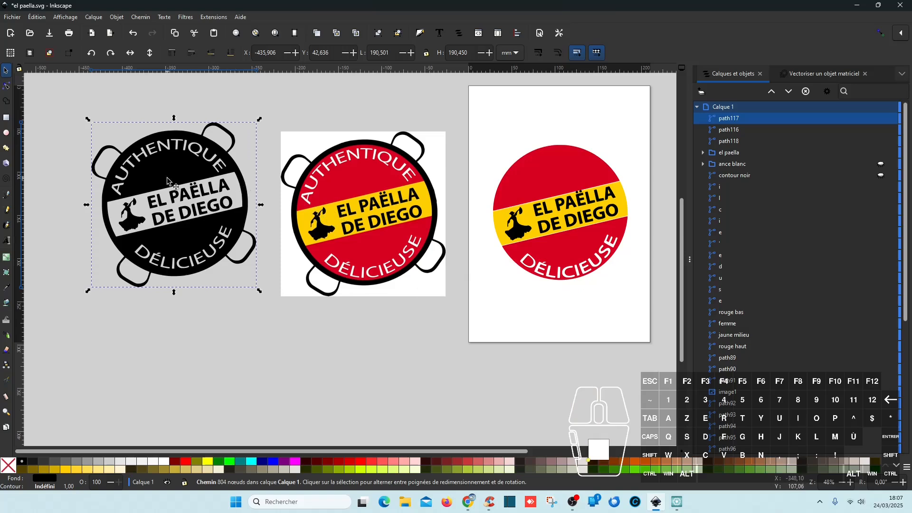
- Move the black traced logo path up beside the reference image and delete it
left_click_drag(167, 179, 166, 118)
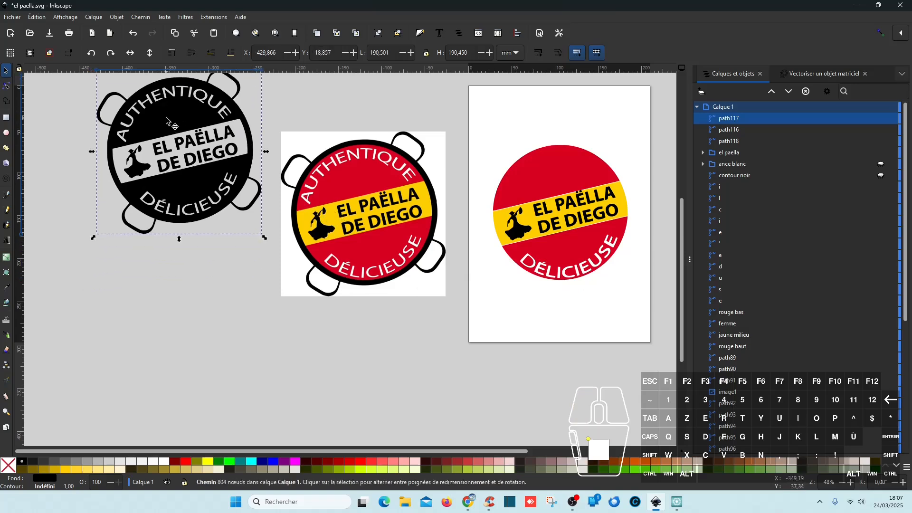
key("Delete")
- Reposition the reference image lower beside the page, at about X -224.5 mm and Y 103.1 mm
left_click(371, 224)
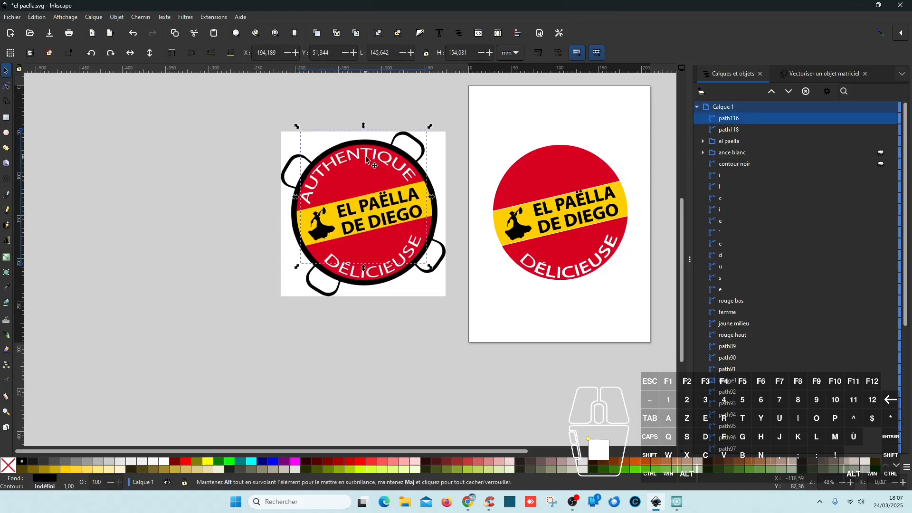
left_click_drag(366, 159, 345, 159)
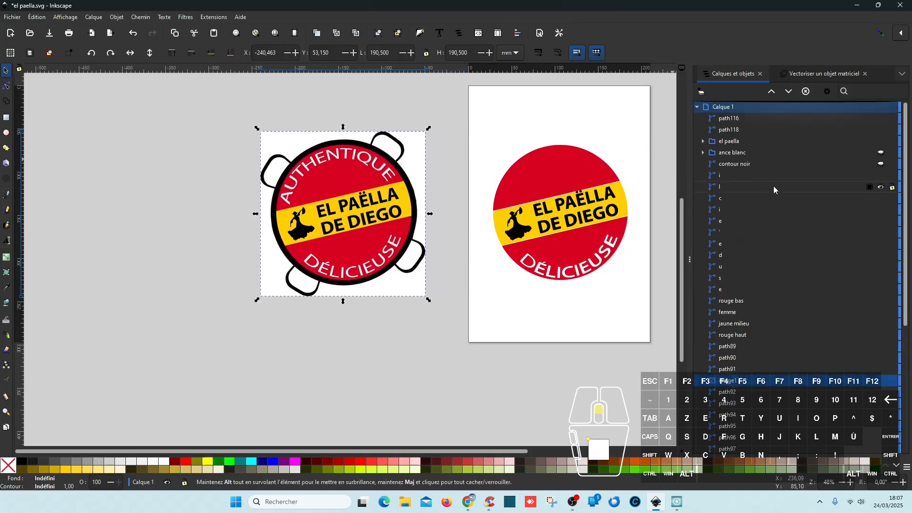
left_click(744, 119)
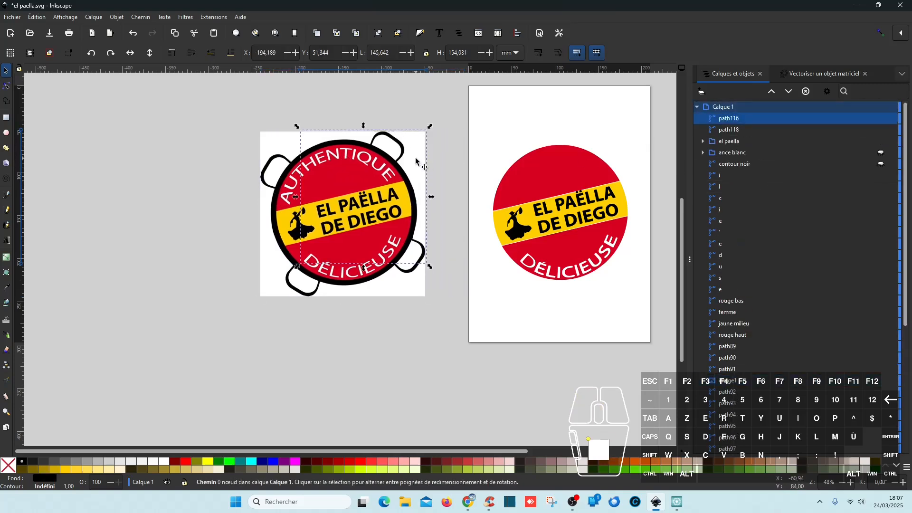
left_click_drag(416, 161, 414, 116)
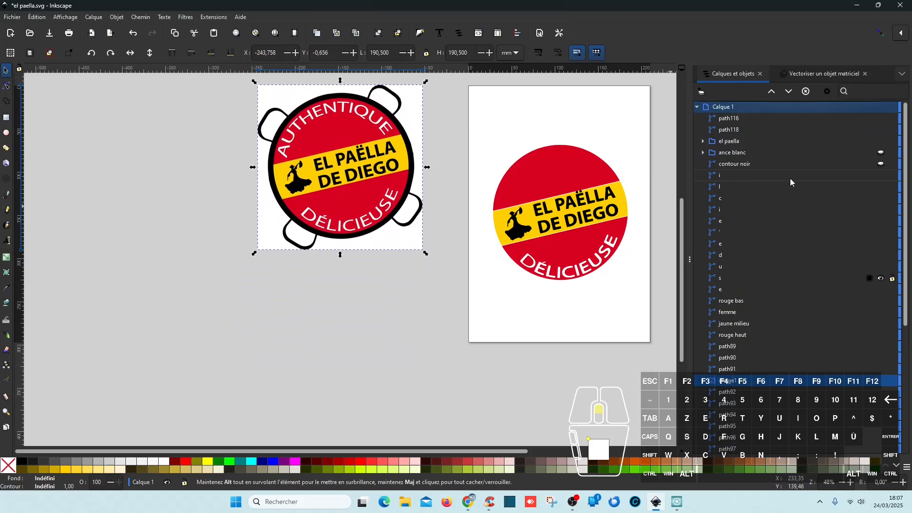
left_click(742, 118)
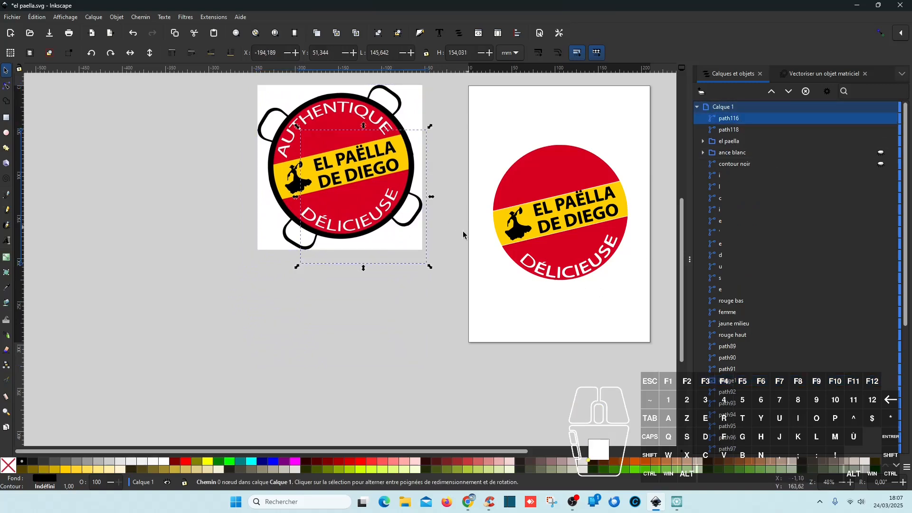
scroll(816, 317, "down", 5)
scroll(797, 332, "up", 5)
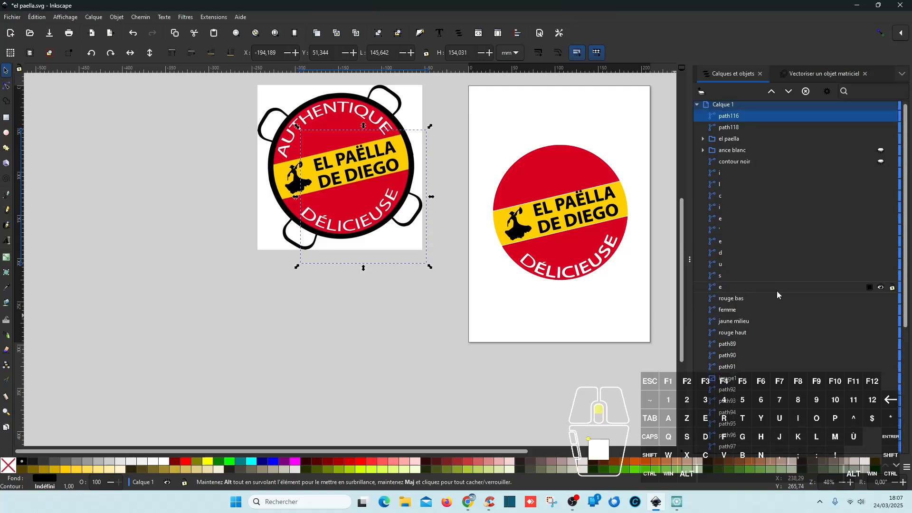
left_click(736, 383)
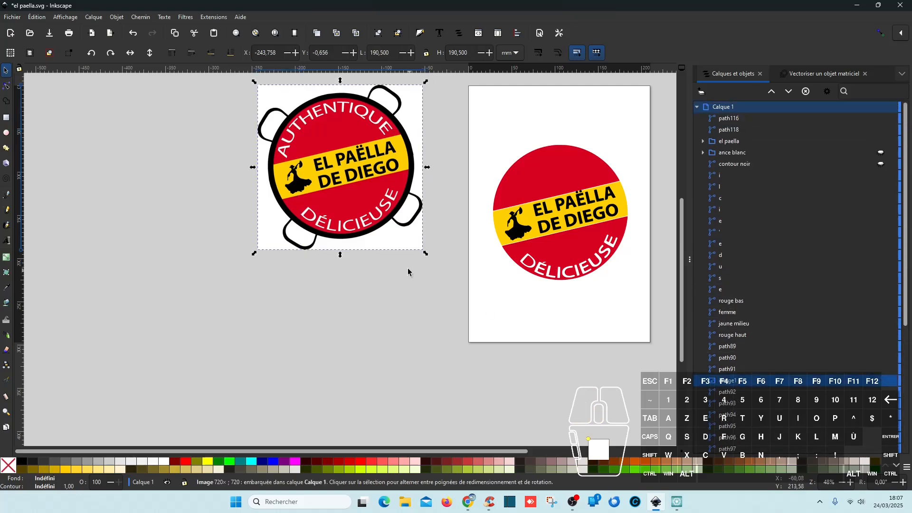
left_click_drag(410, 251, 427, 343)
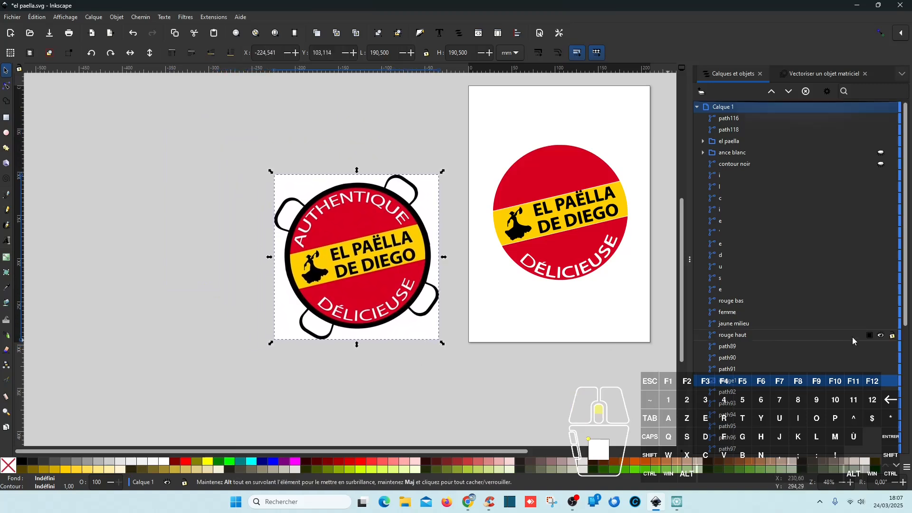
- Trace the reference image in a single pass by brightness threshold 0.450 with the image inverted
scroll(847, 339, "down", 5)
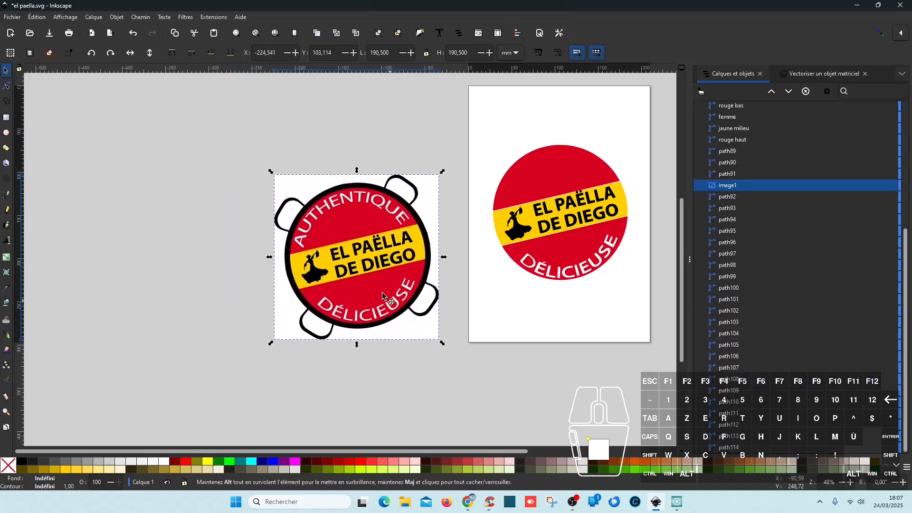
left_click(155, 21)
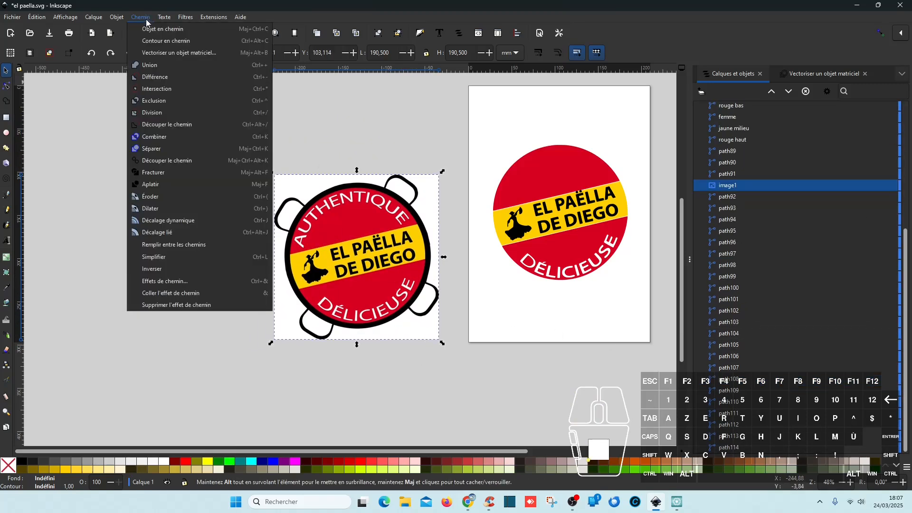
left_click(168, 53)
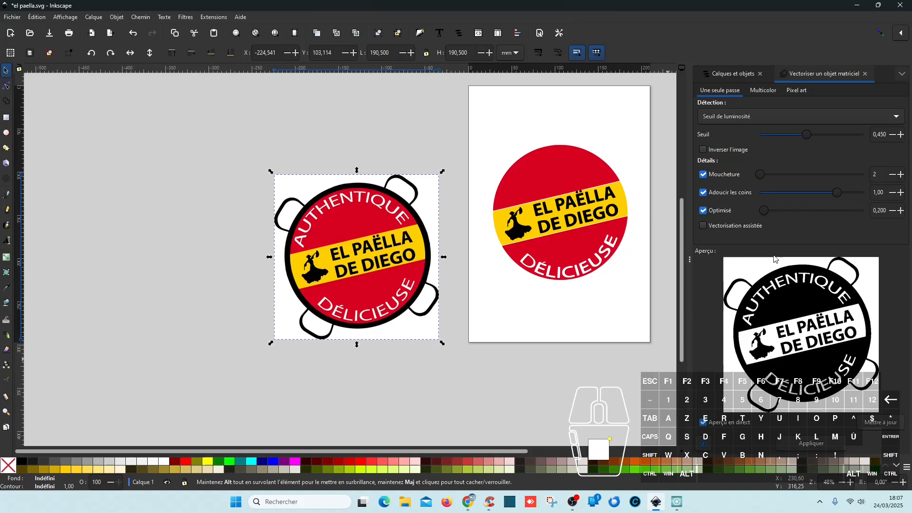
left_click(704, 151)
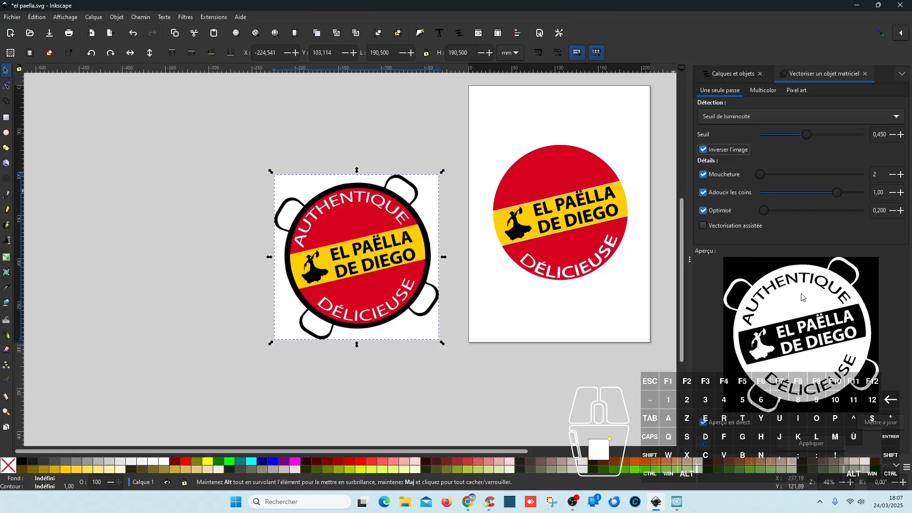
left_click(835, 449)
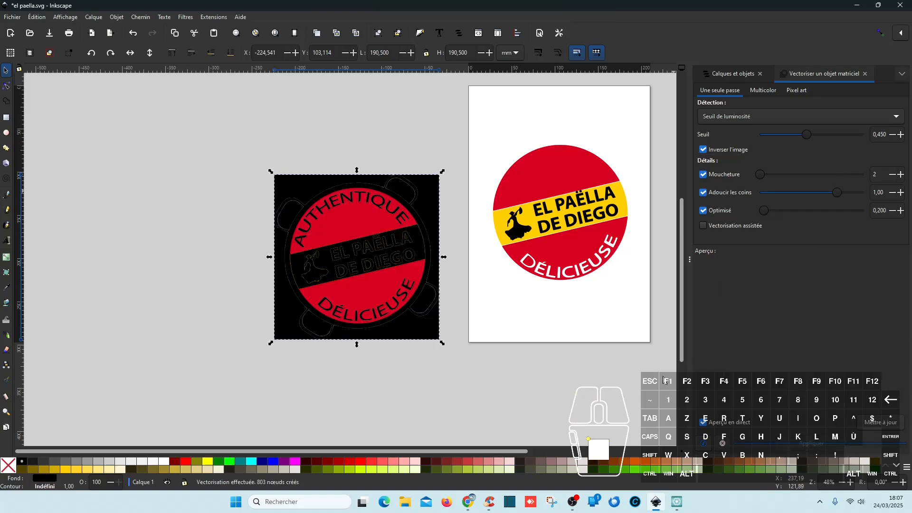
- Move the inverted trace horizontally to the left side of the reference image, at about X -434.3 mm
left_click_drag(434, 205, 246, 204)
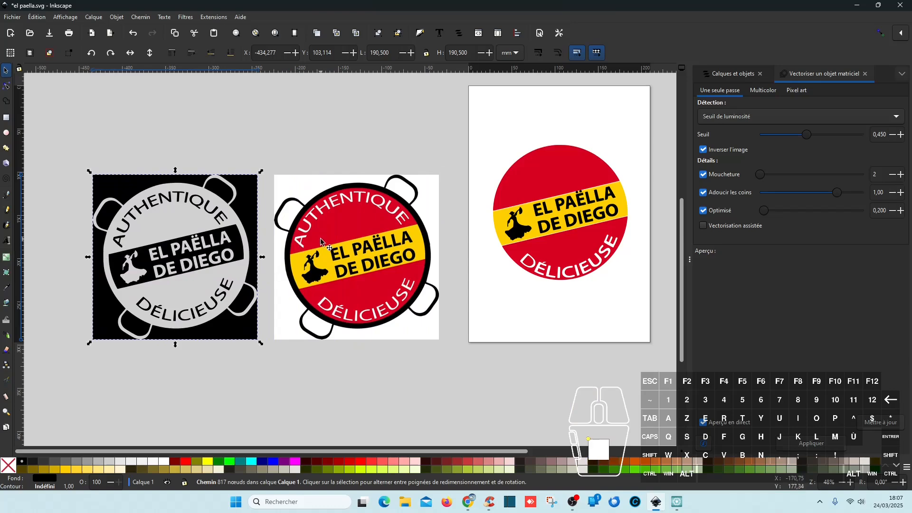
scroll(319, 225, "up", 4)
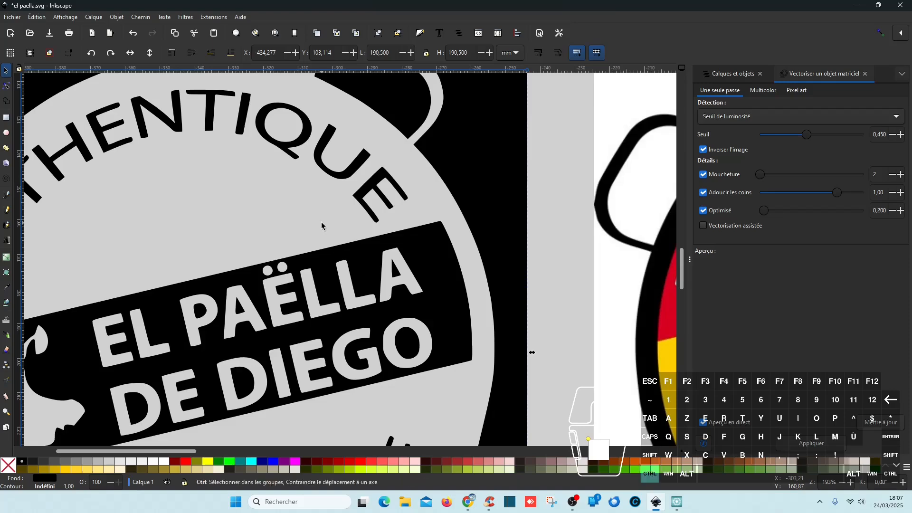
scroll(320, 222, "down", 4)
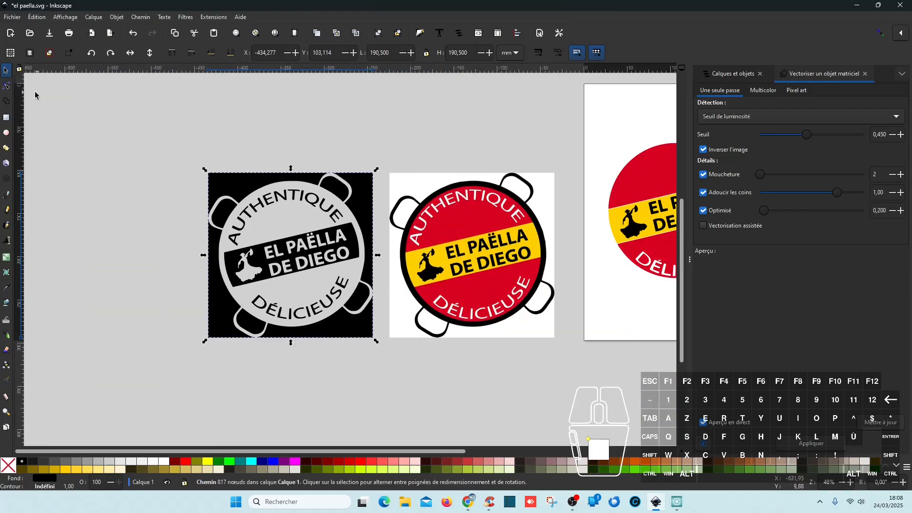
- Edit the inverted trace's nodes and delete those around the upper-left corner of its black background
key("n")
scroll(142, 183, "up", 4)
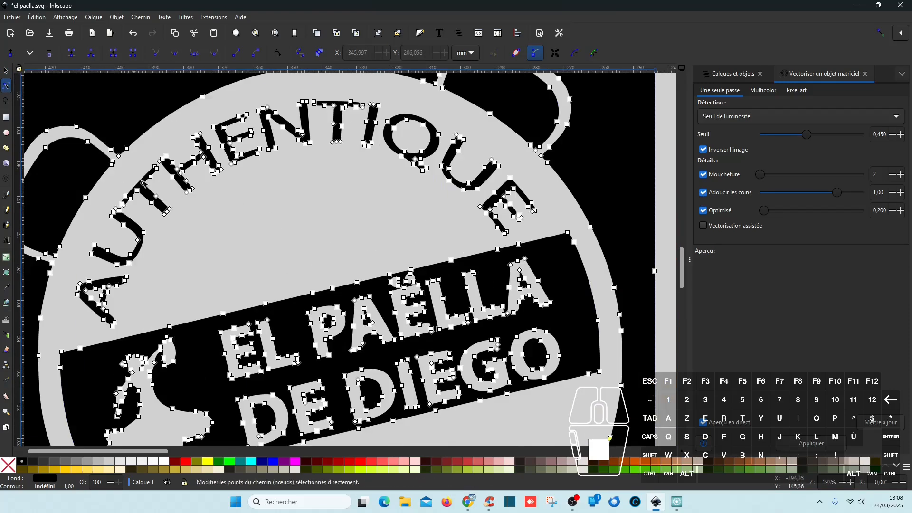
scroll(143, 183, "down", 1)
scroll(265, 218, "up", 1)
scroll(258, 215, "down", 1)
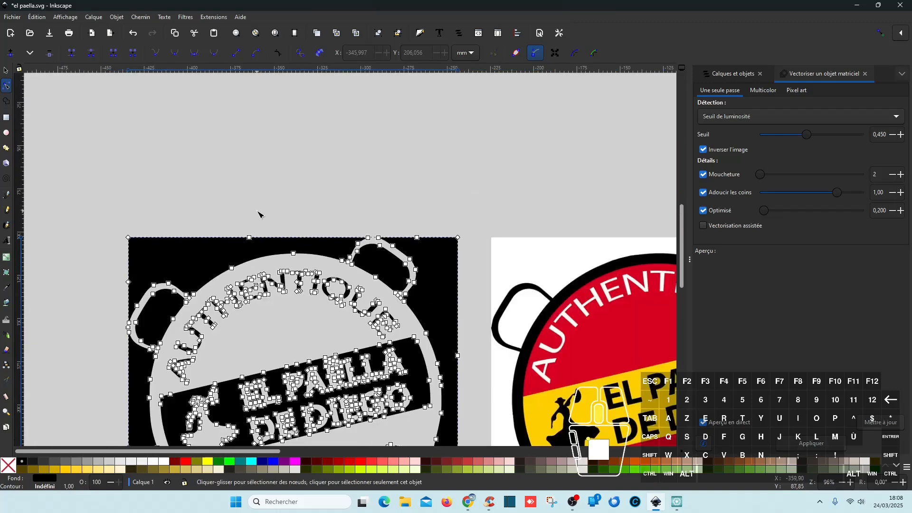
scroll(258, 215, "left", 4)
left_click_drag(127, 183, 282, 298)
key("Delete")
- Delete the inverted trace's nodes along the left background edge and around the upper-left pan handle
scroll(282, 298, "down", 4)
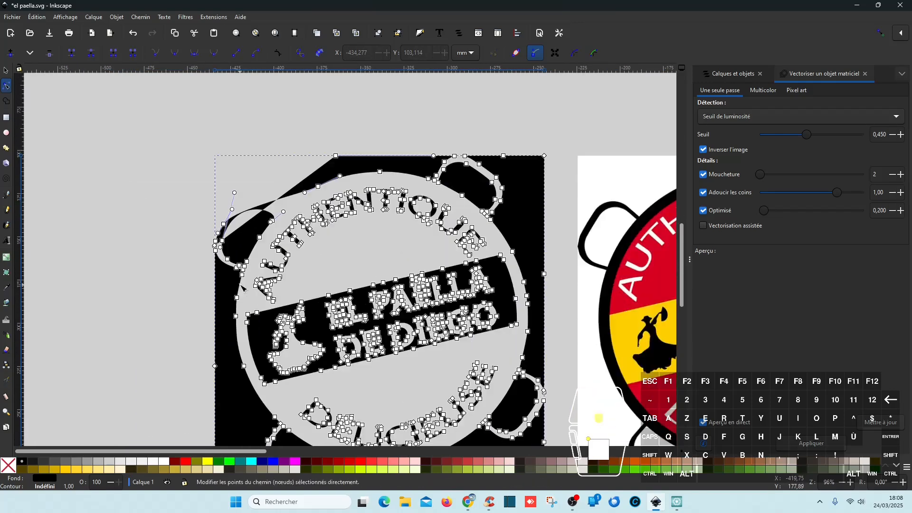
left_click_drag(136, 195, 237, 365)
key("Delete")
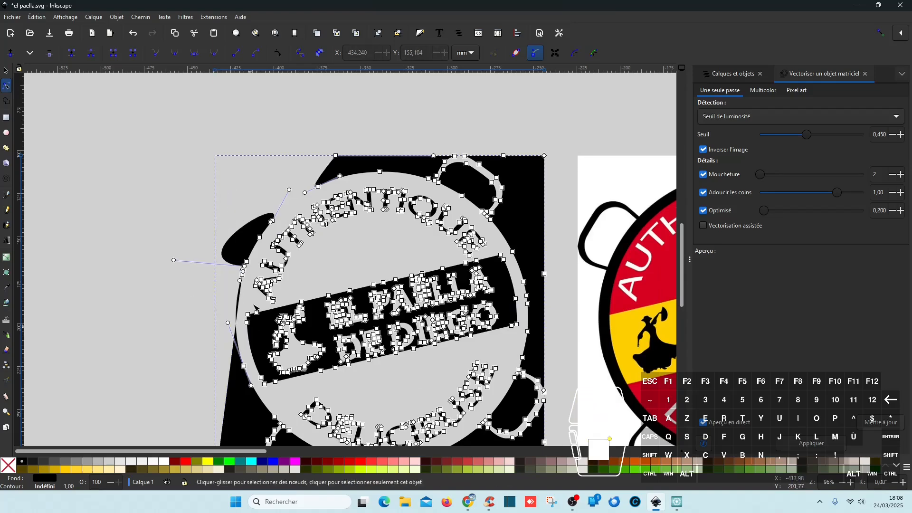
left_click_drag(236, 198, 276, 234)
key("Delete")
left_click_drag(192, 229, 253, 305)
key("Delete")
- Delete the trace's nodes around the lower-left background corner, the lower-left pan handle and the bottom edge
left_click_drag(259, 209, 242, 249)
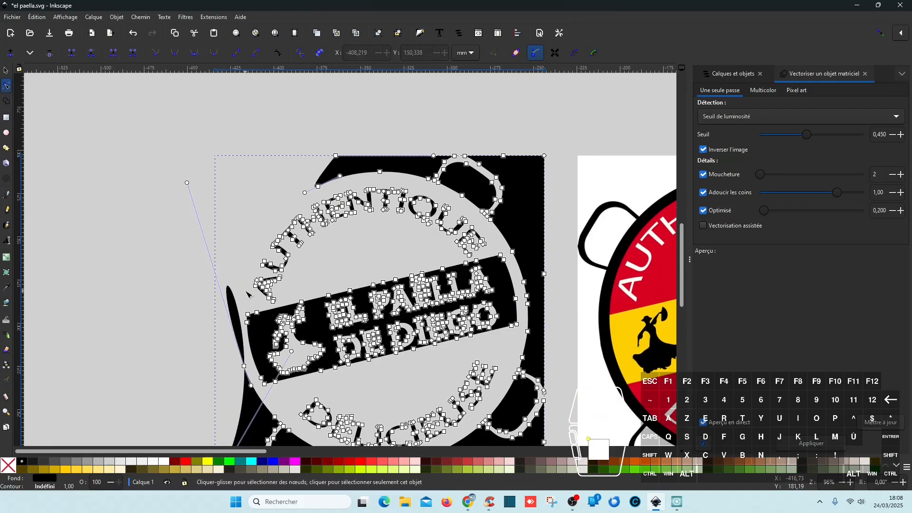
scroll(240, 238, "down", 10)
key("Delete")
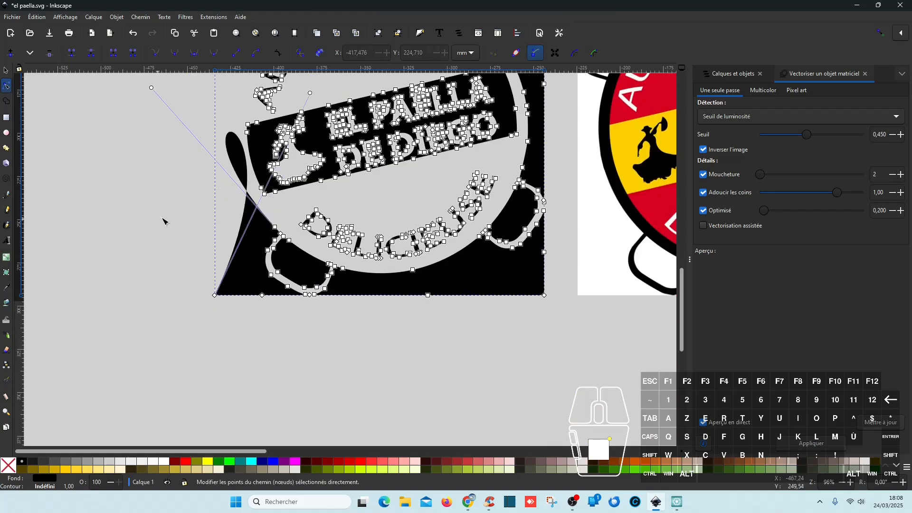
left_click_drag(173, 214, 290, 346)
key("Delete")
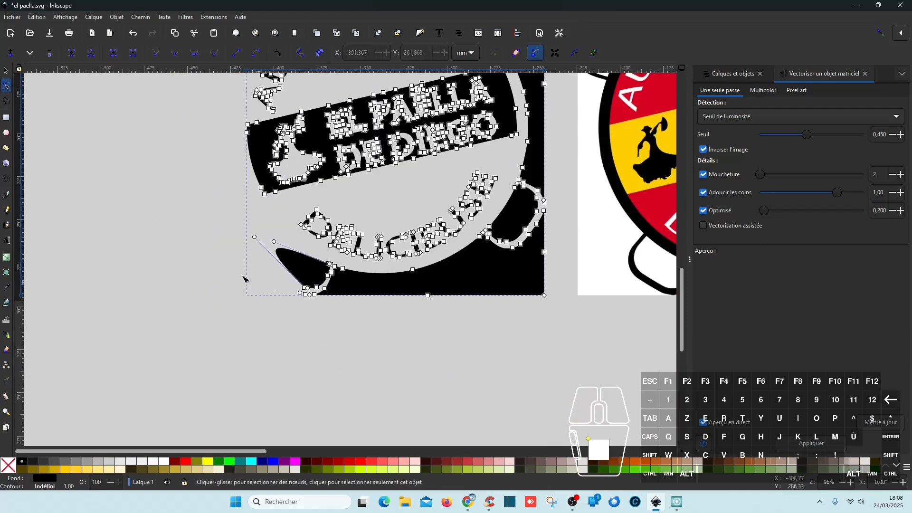
left_click_drag(219, 262, 489, 352)
key("Delete")
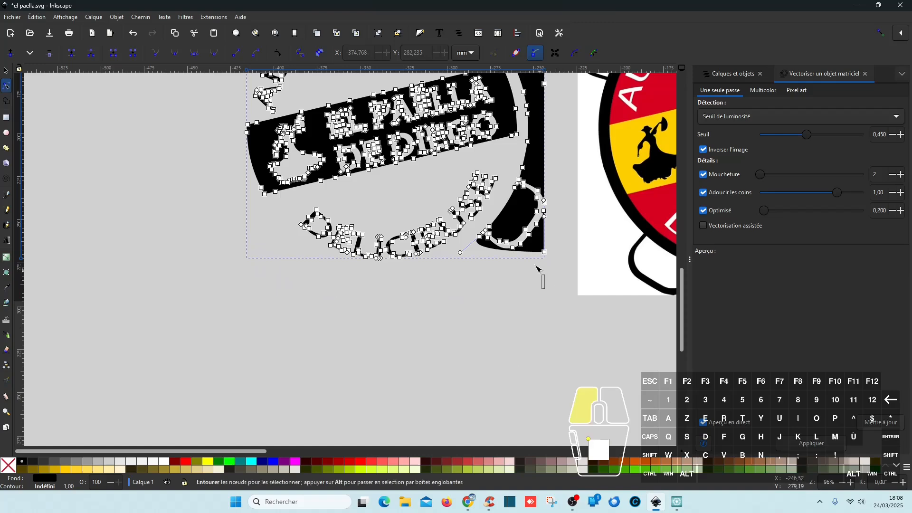
- Delete the trace's nodes around the lower-right background corner and the lower-right pan handle
left_click_drag(536, 267, 472, 240)
key("Delete")
scroll(581, 368, "up", 6)
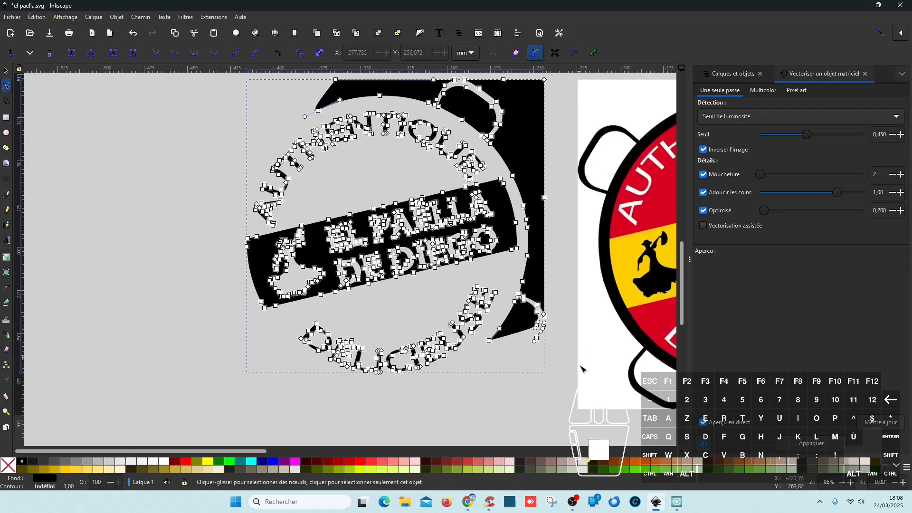
left_click_drag(550, 374, 482, 309)
key("Delete")
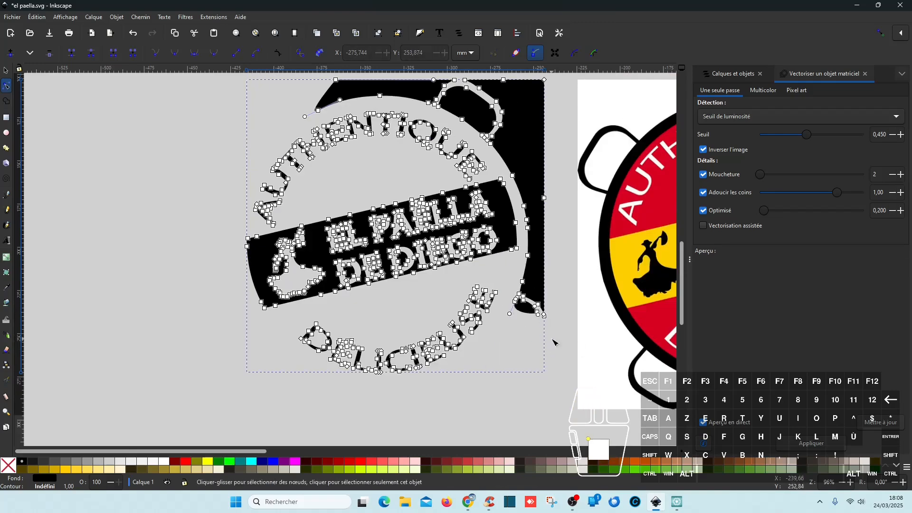
left_click_drag(554, 337, 506, 260)
key("Delete")
- Delete the trace's background nodes along the right edge beside the yellow band's shape
scroll(558, 293, "up", 4)
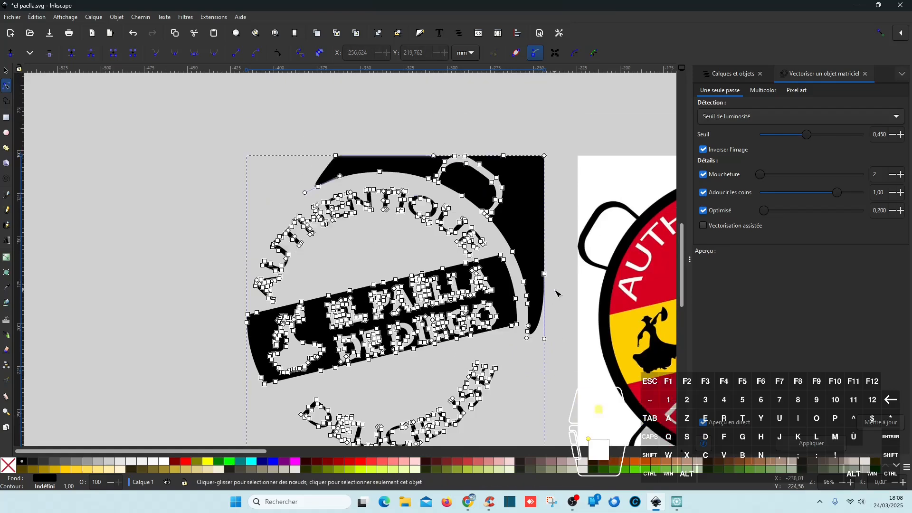
scroll(557, 293, "up", 4)
left_click_drag(559, 424, 527, 300)
key("Delete")
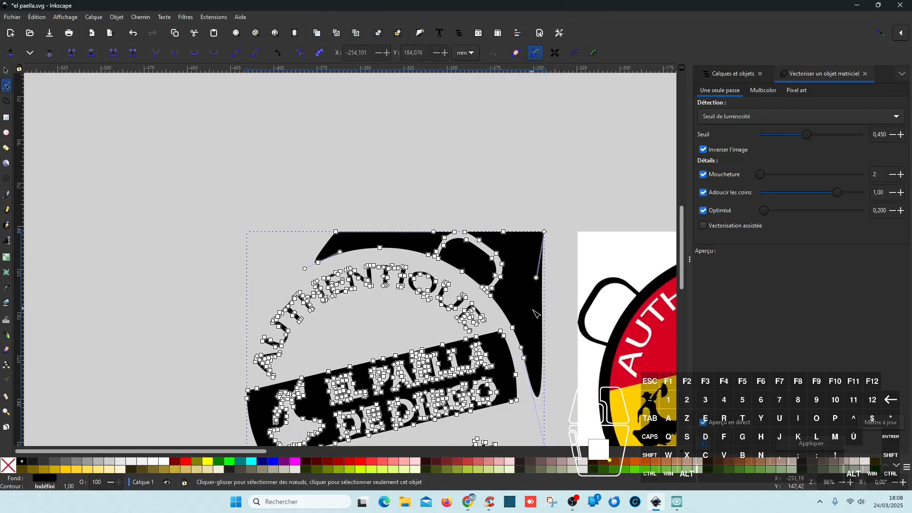
- Delete the traced path's nodes along the black strip above AUTHENTIQUE and around the outline of the upper handle
left_click_drag(273, 190, 428, 255)
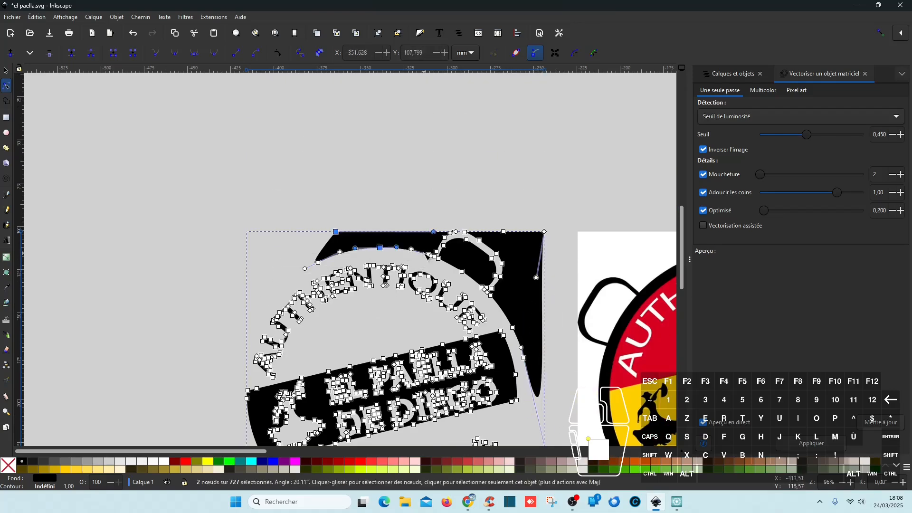
key("Delete")
left_click(318, 262)
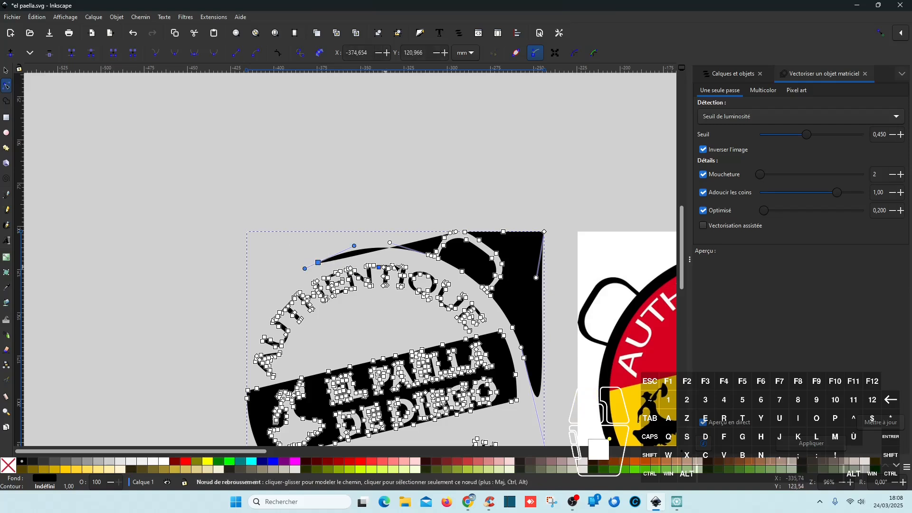
key("Delete")
left_click_drag(410, 210, 494, 265)
key("Delete")
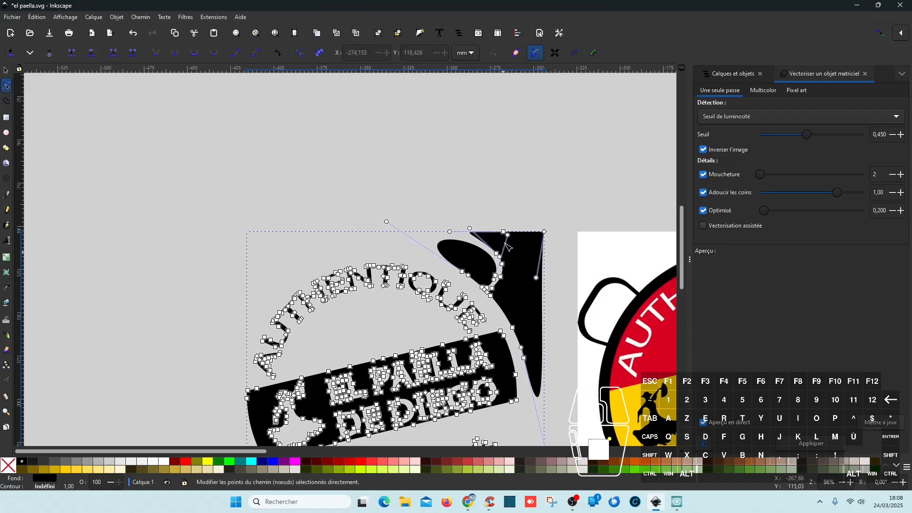
- Delete the remaining nodes of the black corner and handle shapes beside the traced AUTHENTIQUE lettering, then deselect the path
left_click_drag(455, 200, 571, 293)
key("Delete")
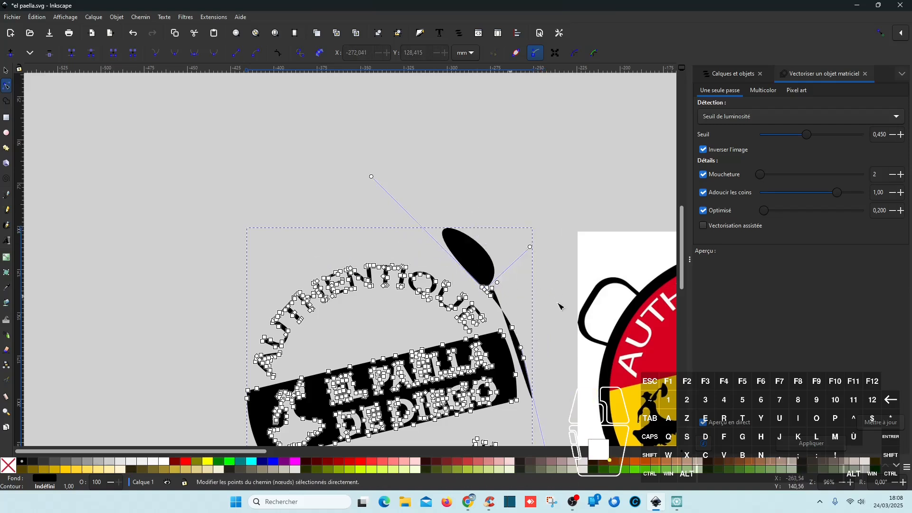
left_click_drag(454, 270, 519, 331)
key("Delete")
key("Delete")
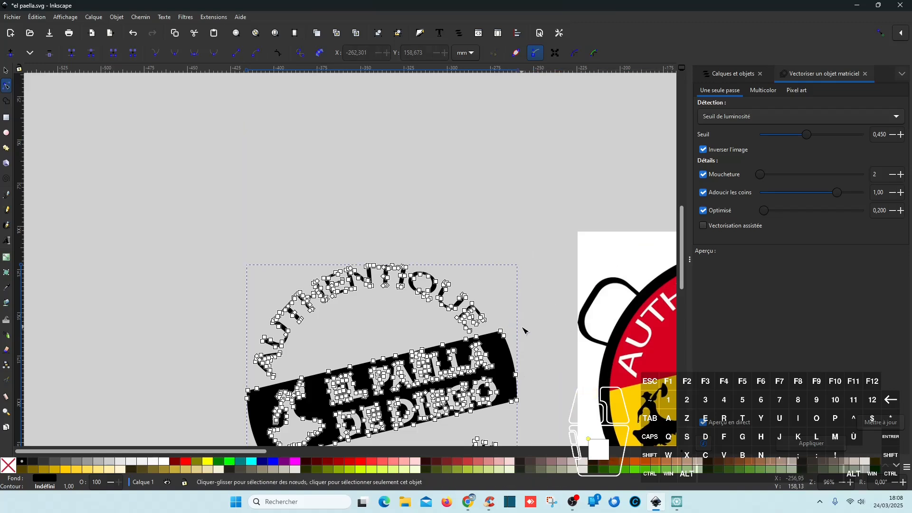
left_click(518, 320)
- Delete all the separate letter paths of the white DÉLICIEUSE from the red circle on the page
scroll(517, 309, "down", 3)
scroll(517, 305, "up", 4)
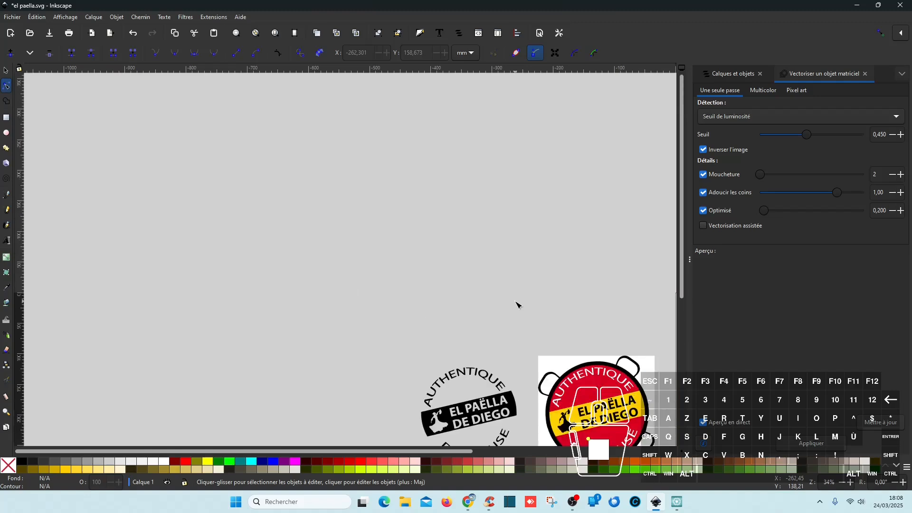
scroll(518, 305, "down", 5)
scroll(518, 305, "right", 4)
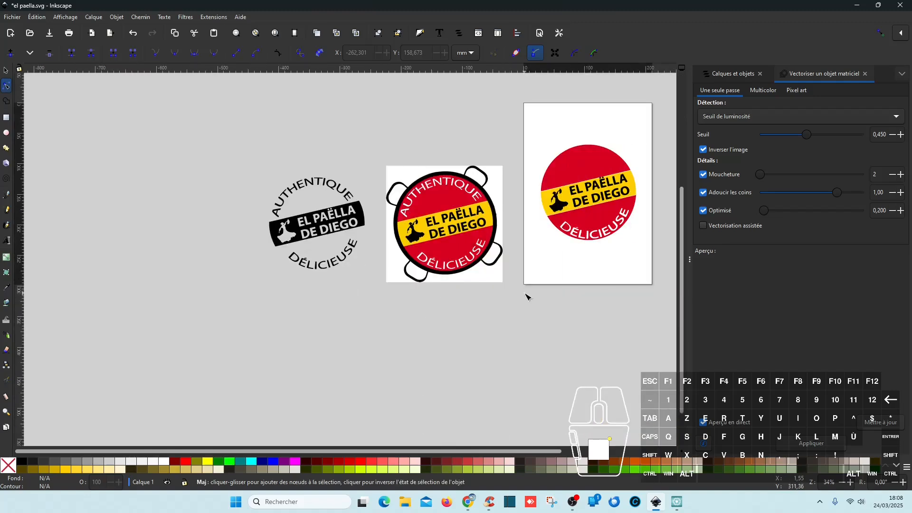
left_click(729, 75)
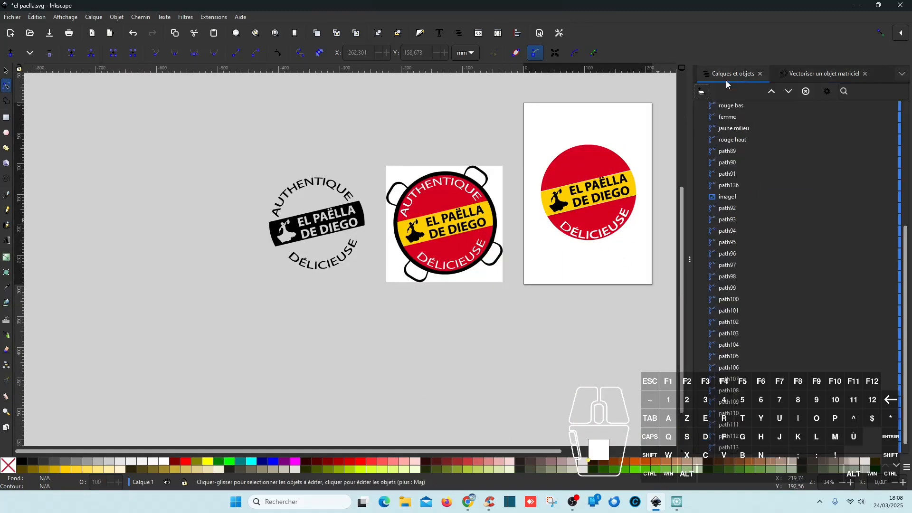
left_click(573, 225)
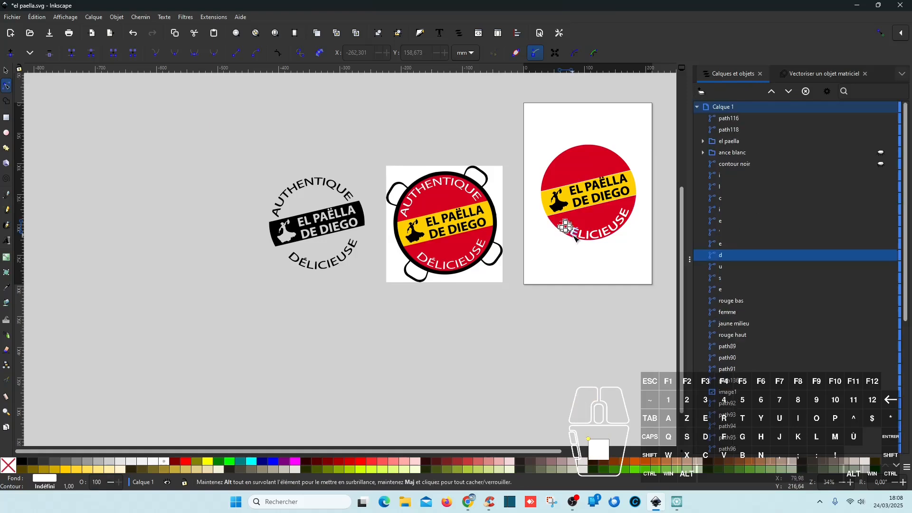
left_click(722, 290)
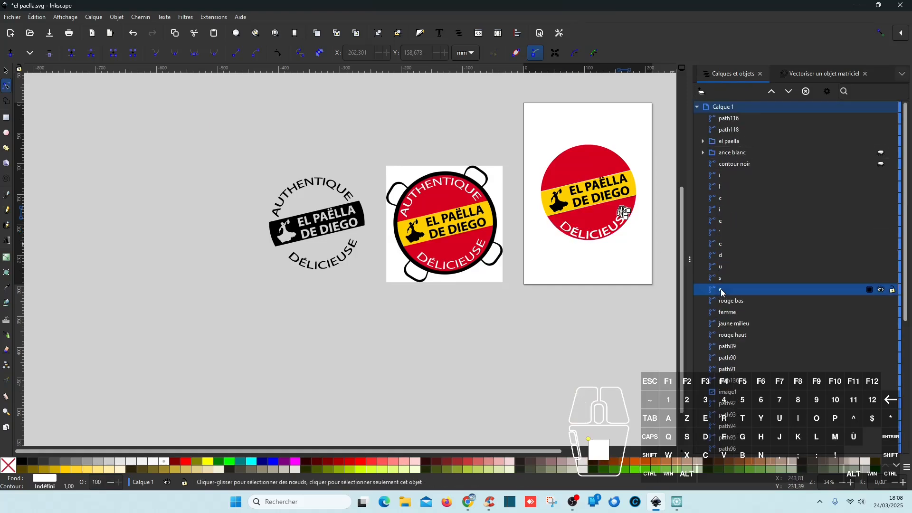
left_click(723, 176, "shift")
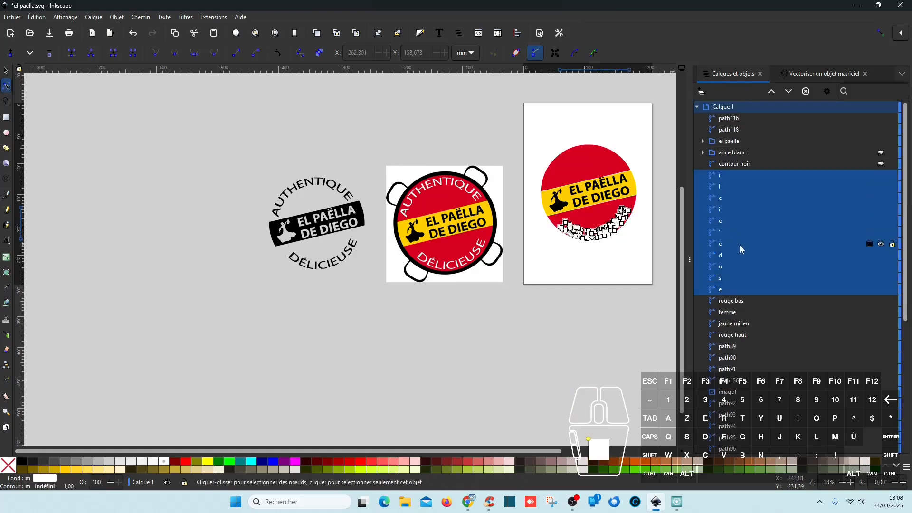
key("Delete")
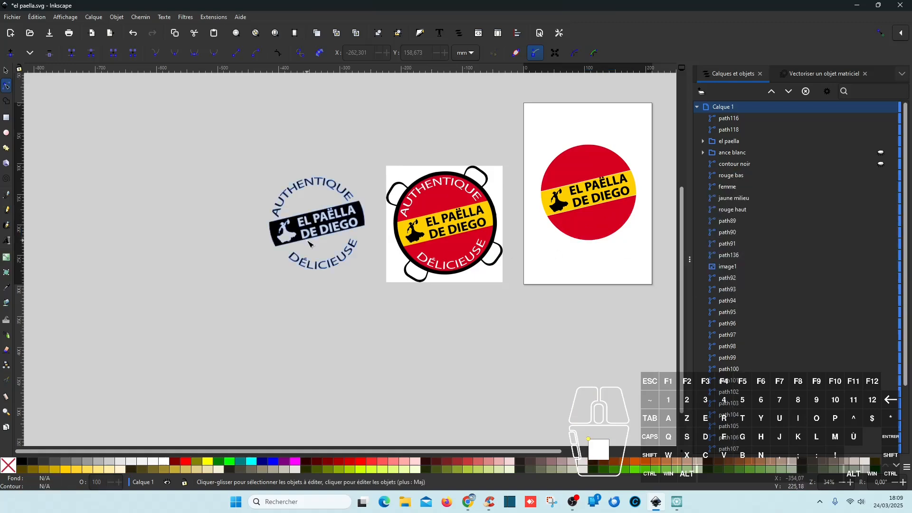
- Delete the nodes of the dancer end of the black band in the traced path
left_click(295, 234)
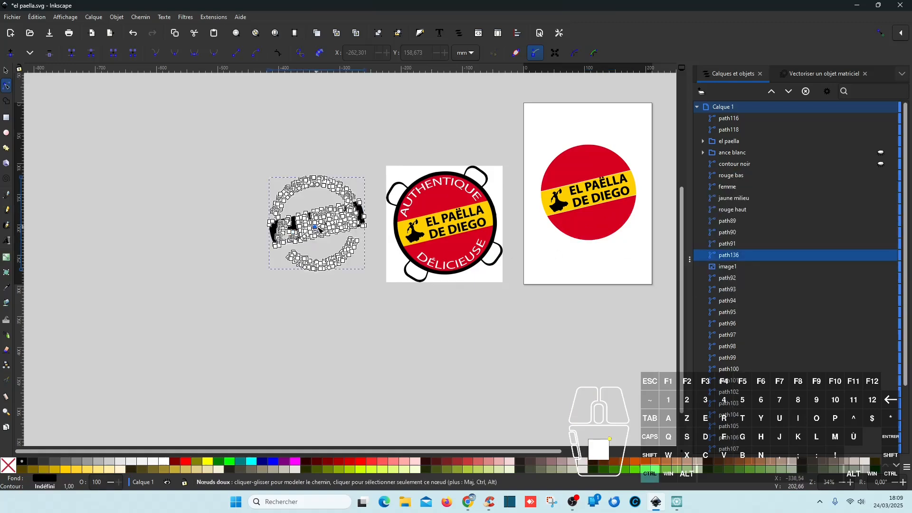
scroll(170, 238, "up", 3, "ctrl")
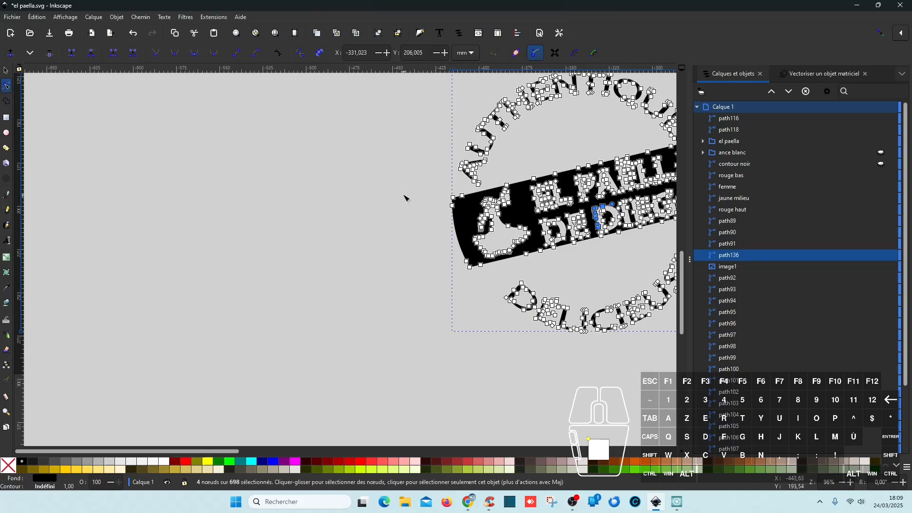
left_click_drag(407, 187, 485, 278)
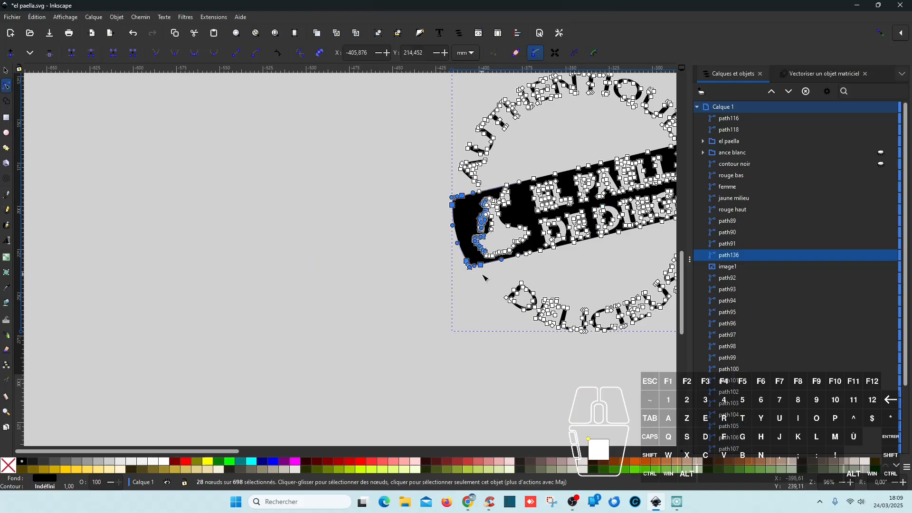
key("Delete")
left_click_drag(501, 172, 447, 193)
key("Delete")
key("Delete")
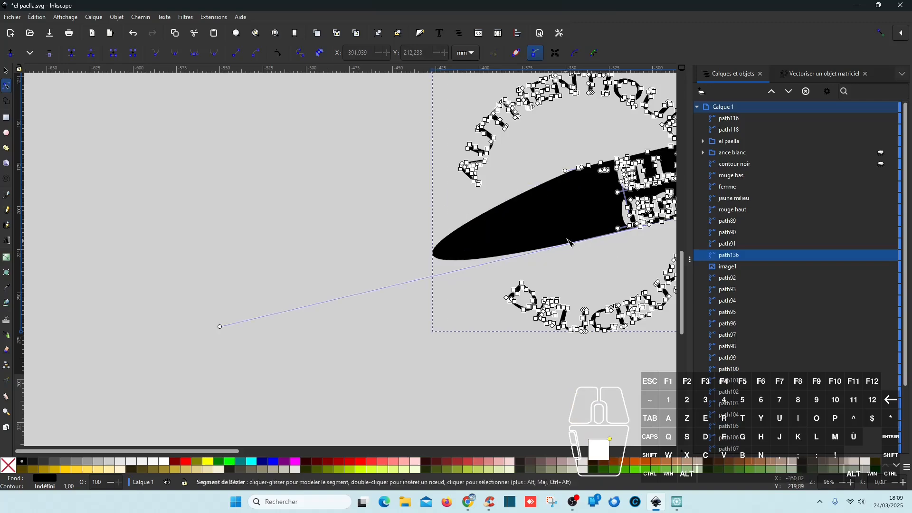
- Delete the rest of the traced black band with its EL PAËLLA DE DIEGO lettering, keeping only the two curved words
scroll(590, 269, "right", 15)
left_click_drag(298, 174, 487, 234)
key("Delete")
left_click_drag(308, 143, 414, 204)
key("Delete")
left_click_drag(502, 201, 410, 146)
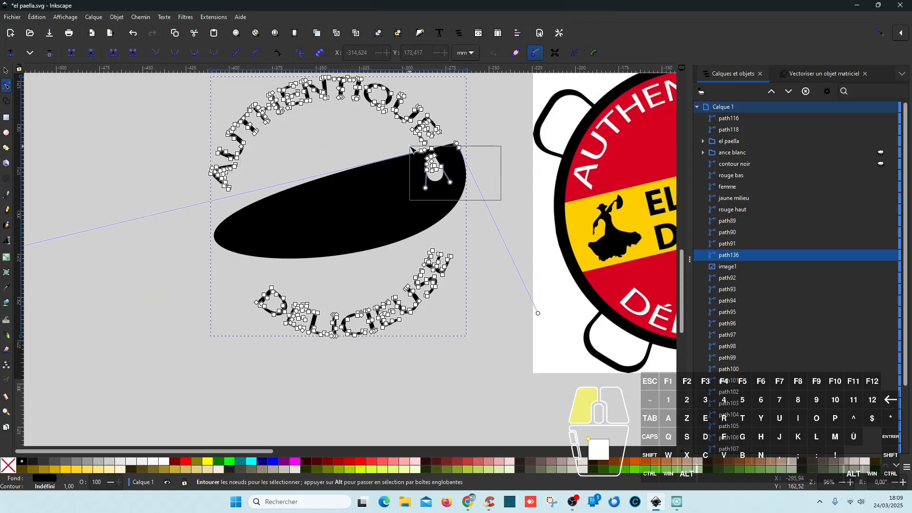
key("Delete")
left_click_drag(475, 155, 452, 139)
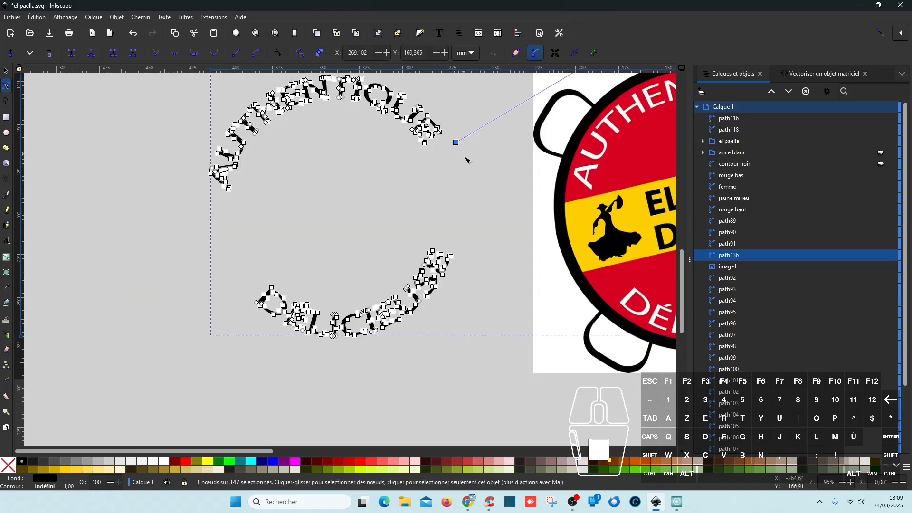
key("Delete")
left_click(465, 186)
- Move the traced AUTHENTIQUE and DÉLICIEUSE path onto the red circle on the page
scroll(427, 193, "down", 2)
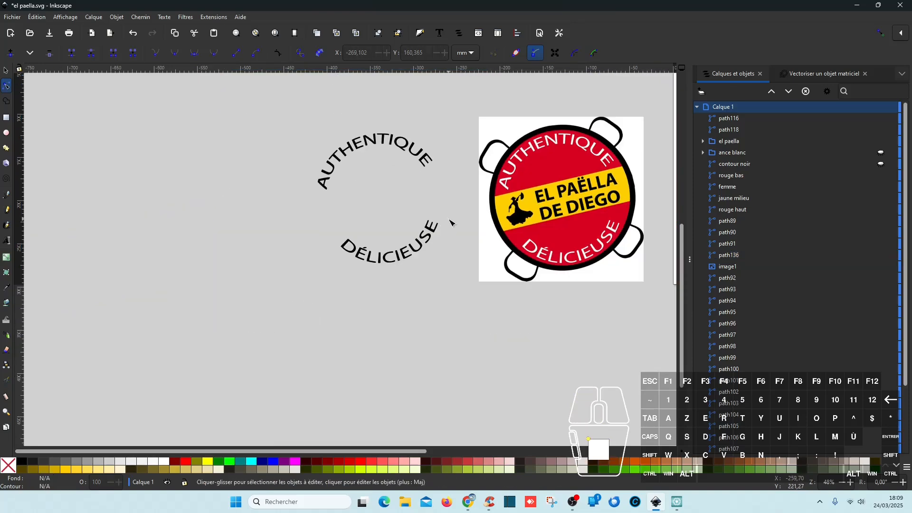
left_click(438, 224)
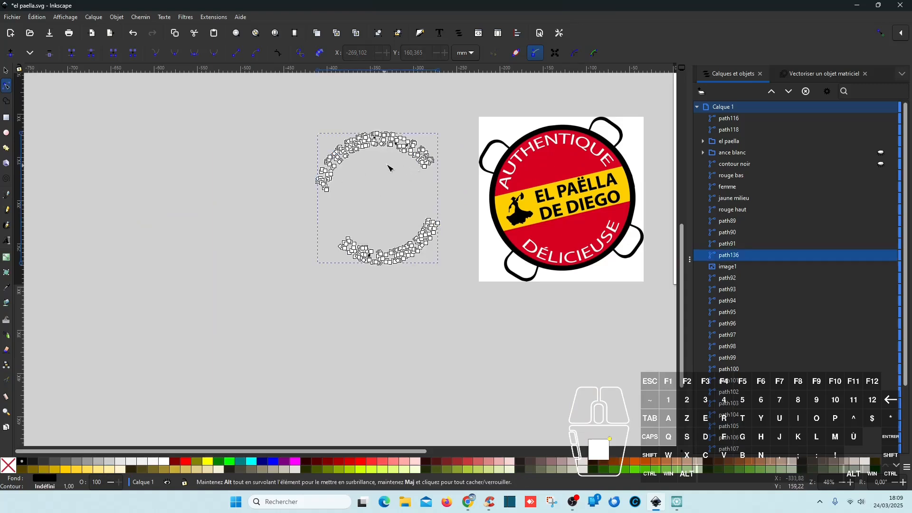
scroll(388, 189, "right", 5)
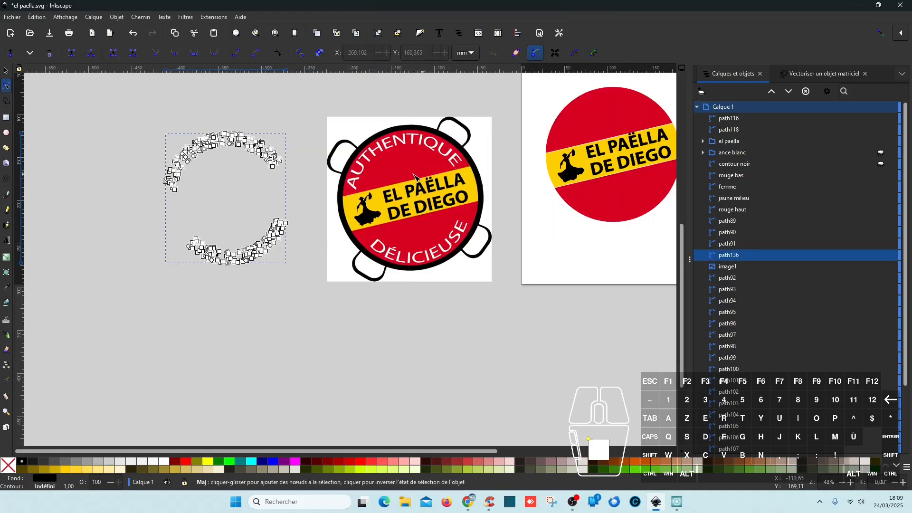
left_click(246, 189)
left_click(3, 70)
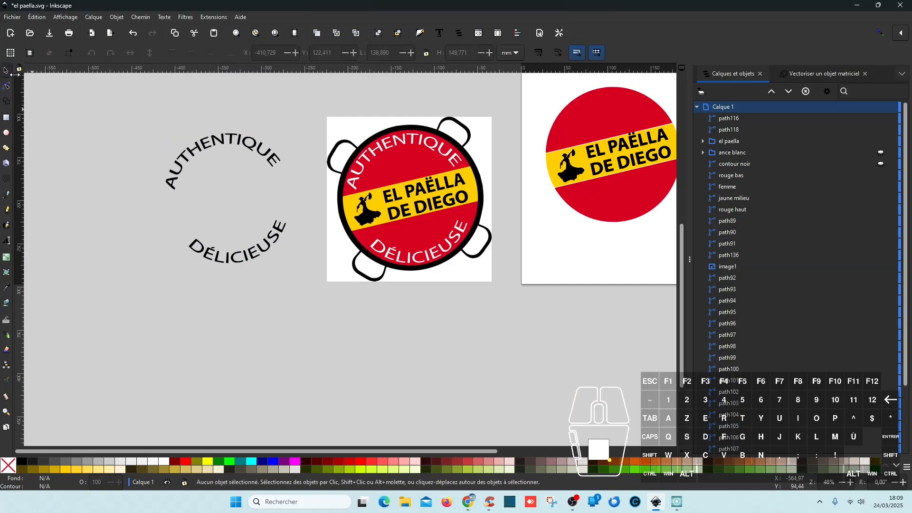
left_click(248, 147)
left_click_drag(248, 147, 637, 110)
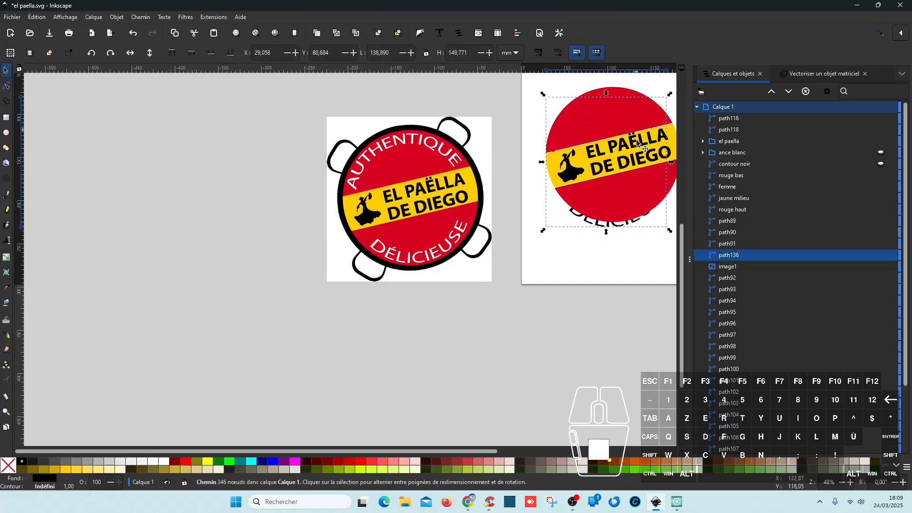
- Raise the curved lettering path to the top of Calque 1 and adjust its position so both words sit inside the red circle
left_click(774, 92)
left_click(774, 91)
left_click(773, 91)
left_click(773, 91)
left_click(774, 91)
left_click(773, 91)
left_click(773, 91)
left_click(774, 91)
left_click(773, 91)
left_click(774, 91)
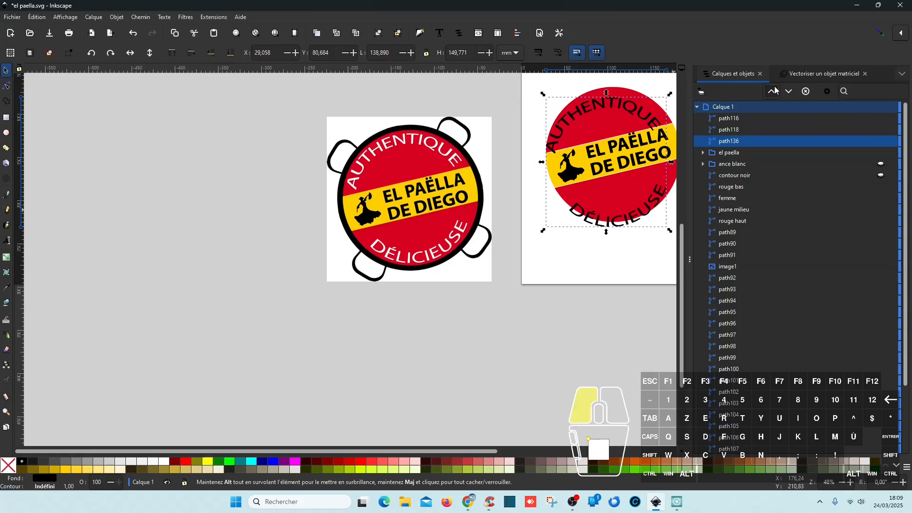
left_click(773, 91)
left_click(774, 91)
left_click_drag(616, 239, 481, 322)
left_click_drag(513, 205, 517, 193)
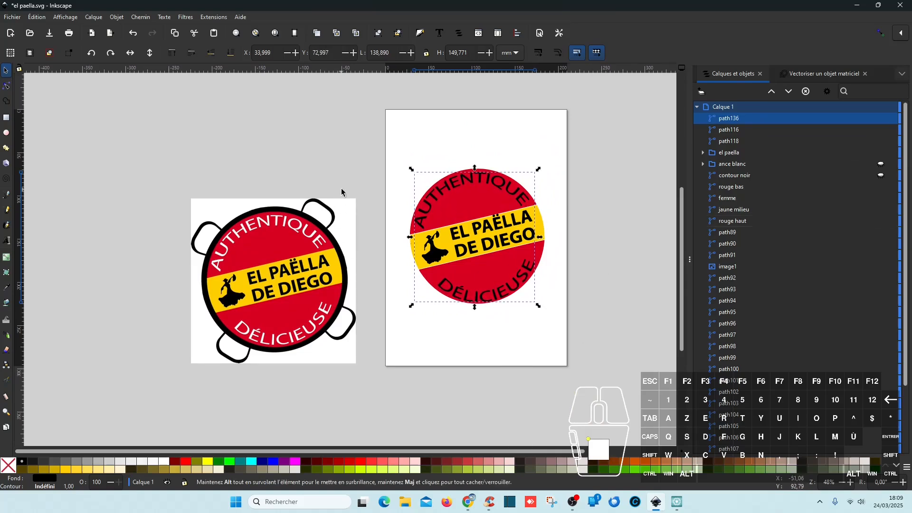
left_click(332, 216)
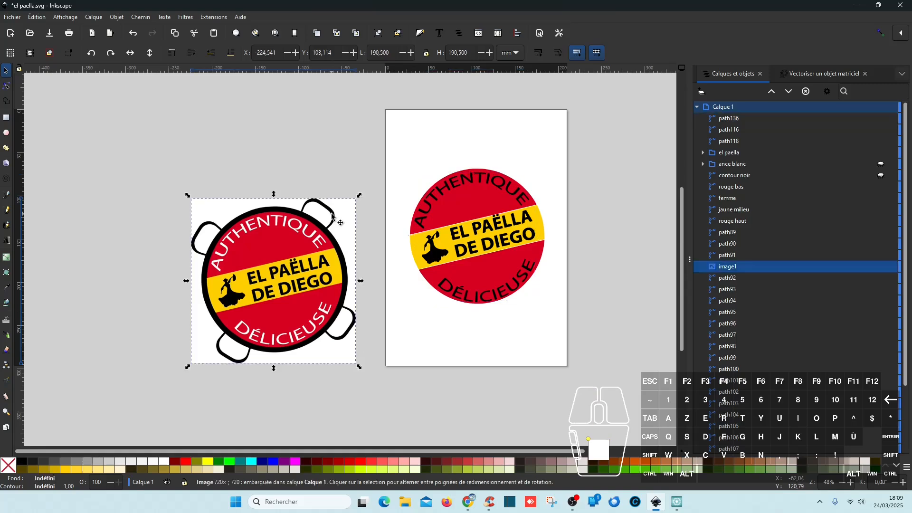
left_click(746, 279)
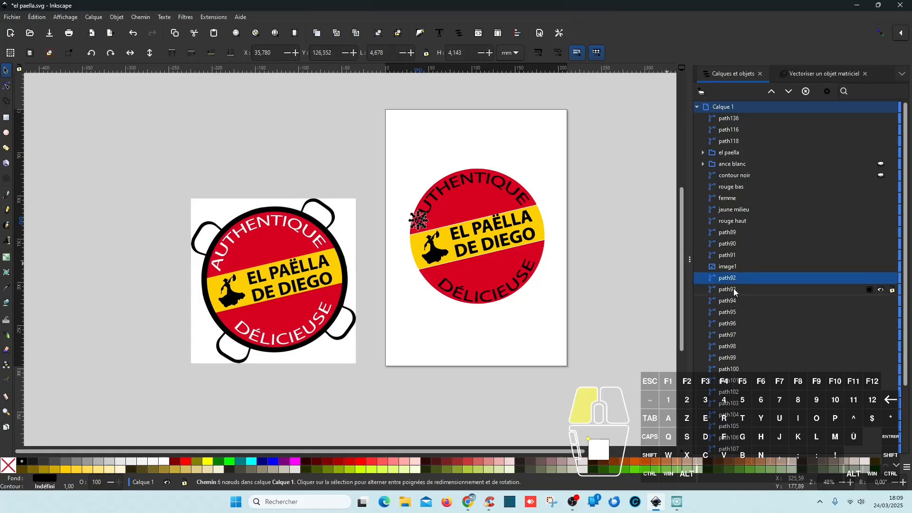
left_click(734, 289)
left_click(738, 279)
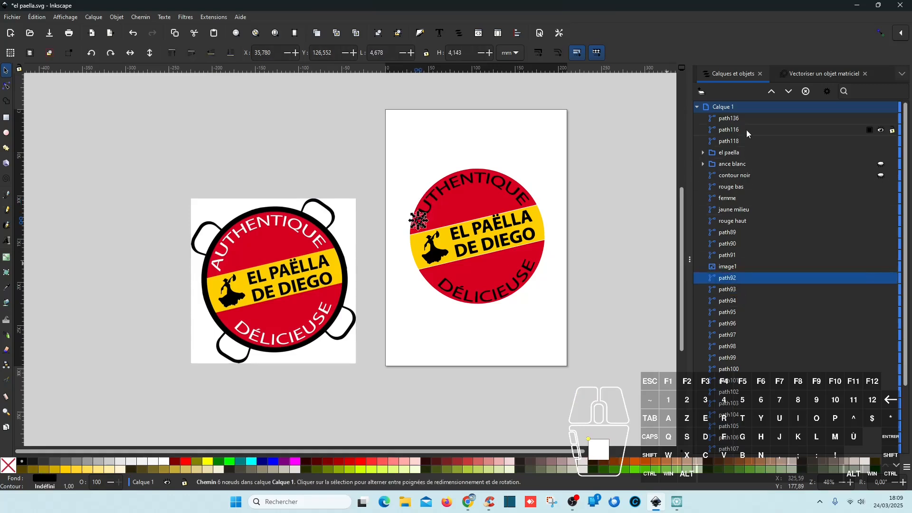
left_click(738, 119)
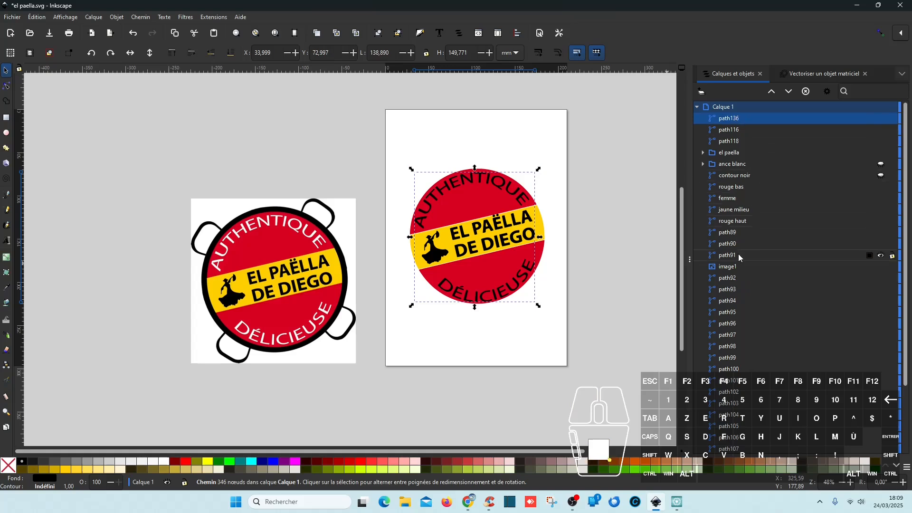
left_click(739, 271)
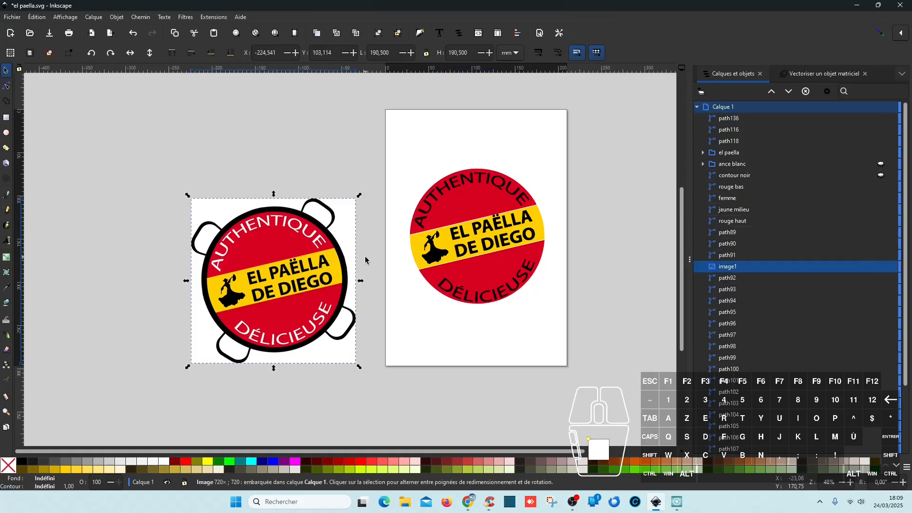
- Select all objects in Calque 1 and move them up about 40 mm
left_click(732, 108)
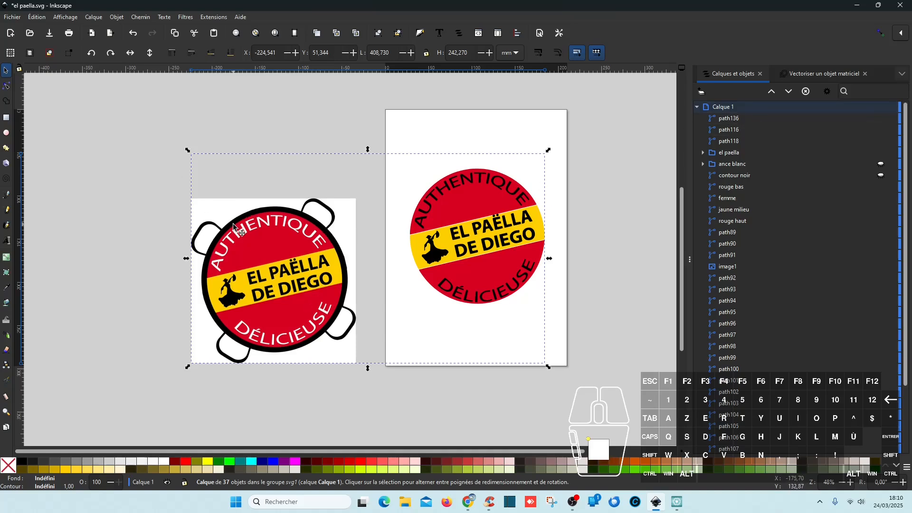
left_click_drag(234, 227, 239, 190)
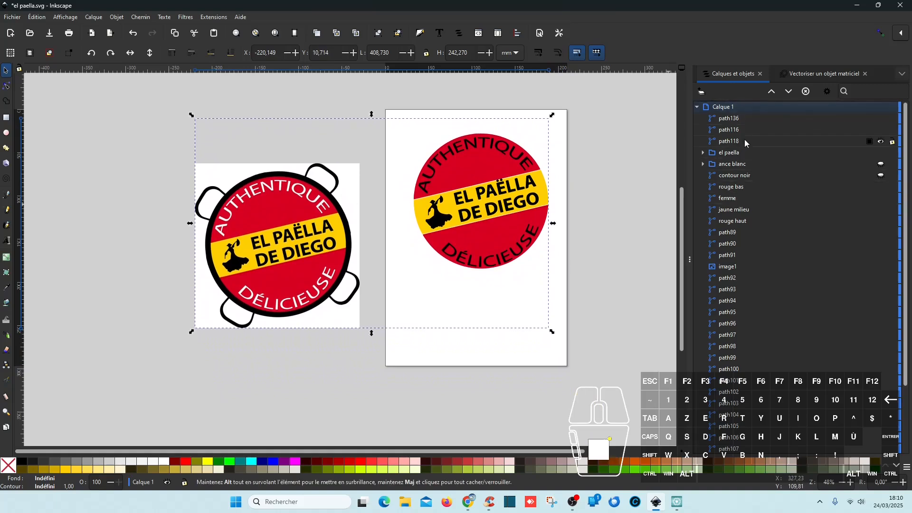
- Move the curved AUTHENTIQUE and DÉLICIEUSE lettering path up about 1 mm within the red circle
left_click(747, 120)
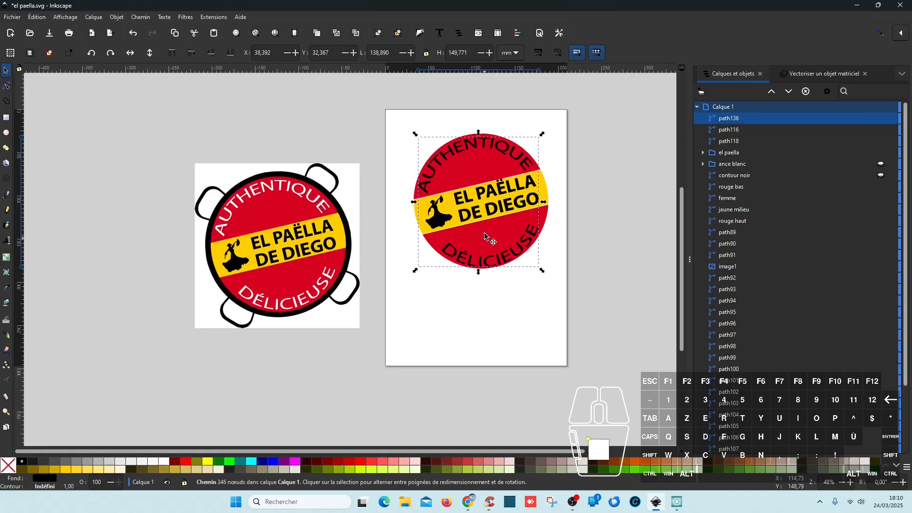
scroll(492, 186, "up", 3)
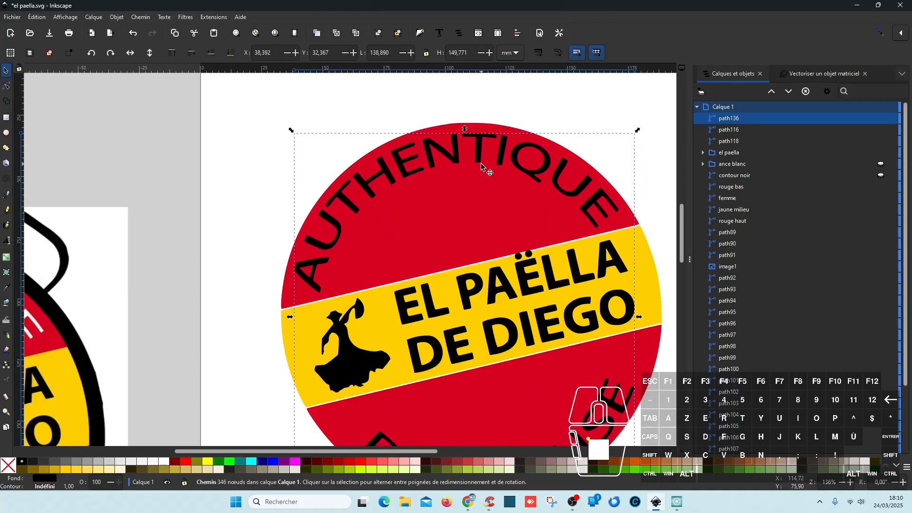
scroll(482, 165, "down", 2)
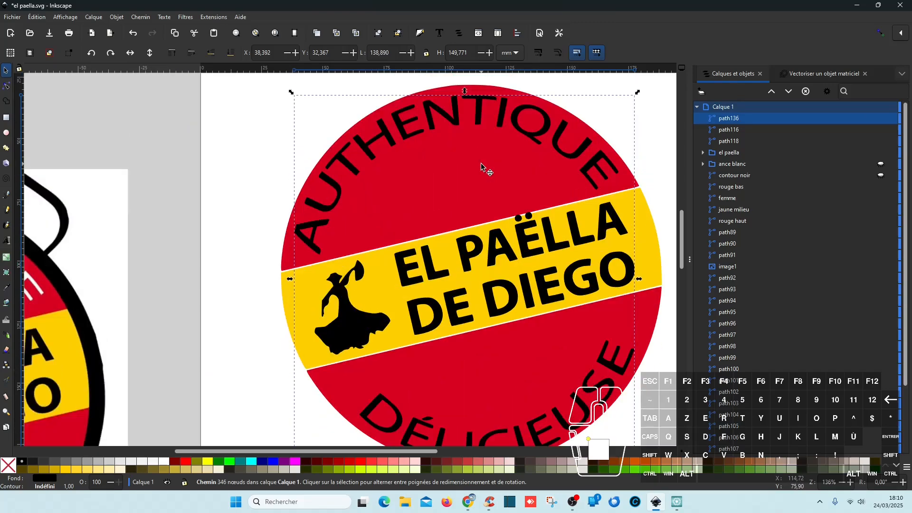
scroll(481, 166, "down", 2)
scroll(482, 166, "down", 1)
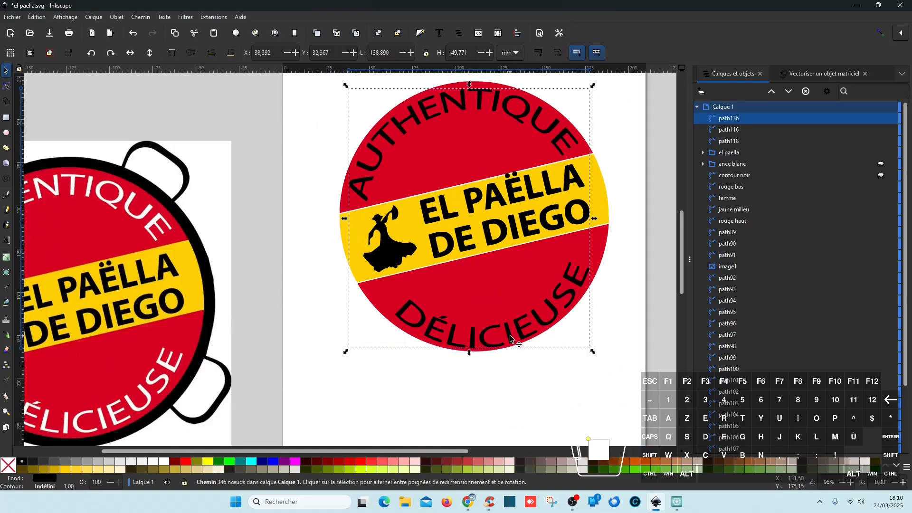
left_click_drag(511, 338, 512, 334)
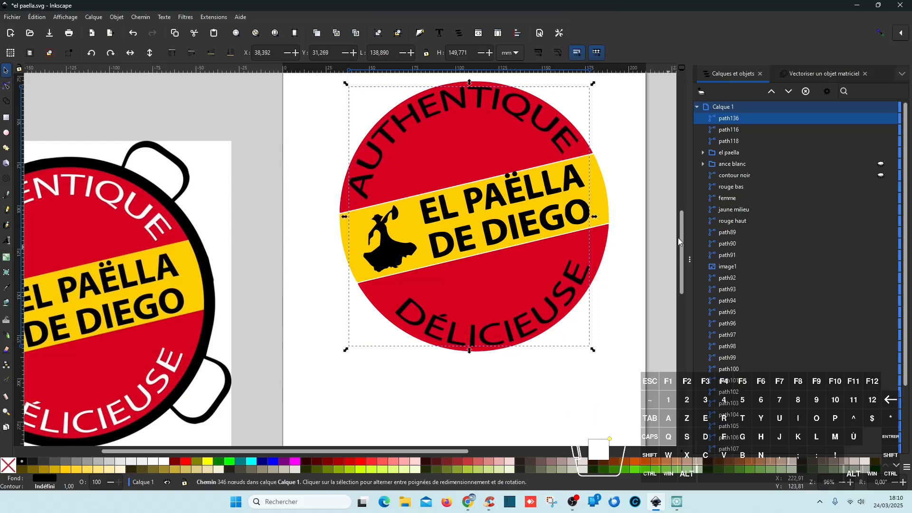
- Check the empty path116 by moving its node away from the artwork, and delete the path from Calque 1
left_click(744, 131)
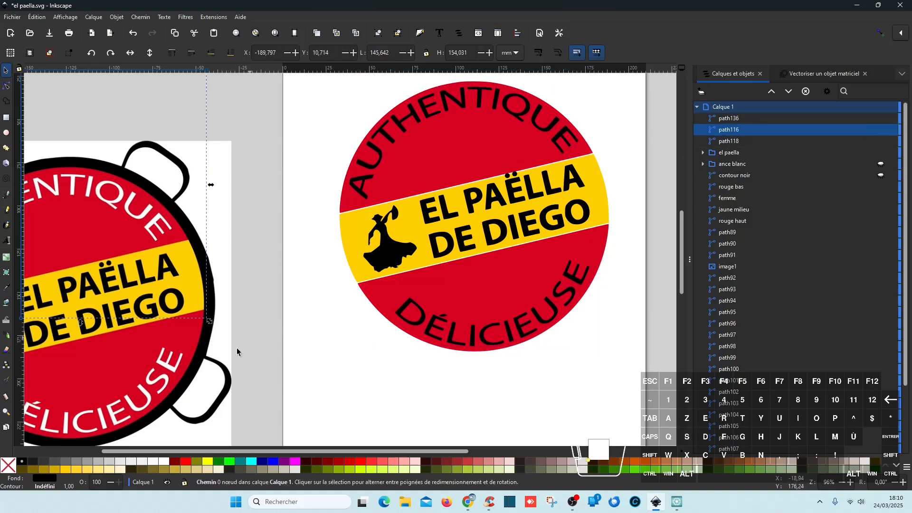
left_click_drag(198, 319, 206, 299)
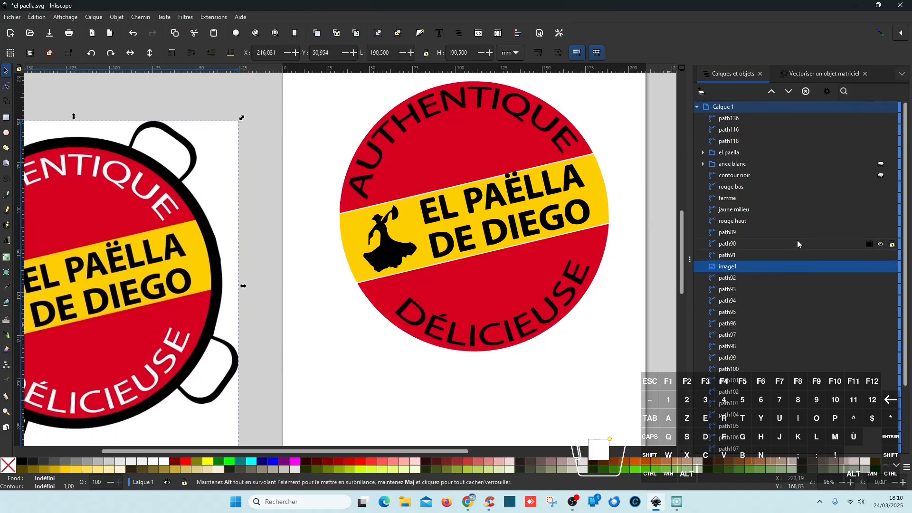
left_click(747, 132)
scroll(779, 244, "down", 3)
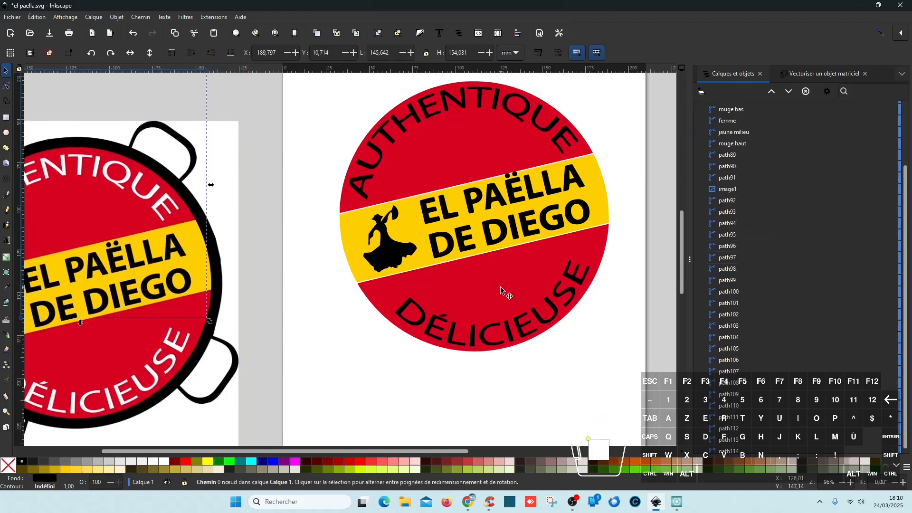
scroll(265, 288, "down", 2)
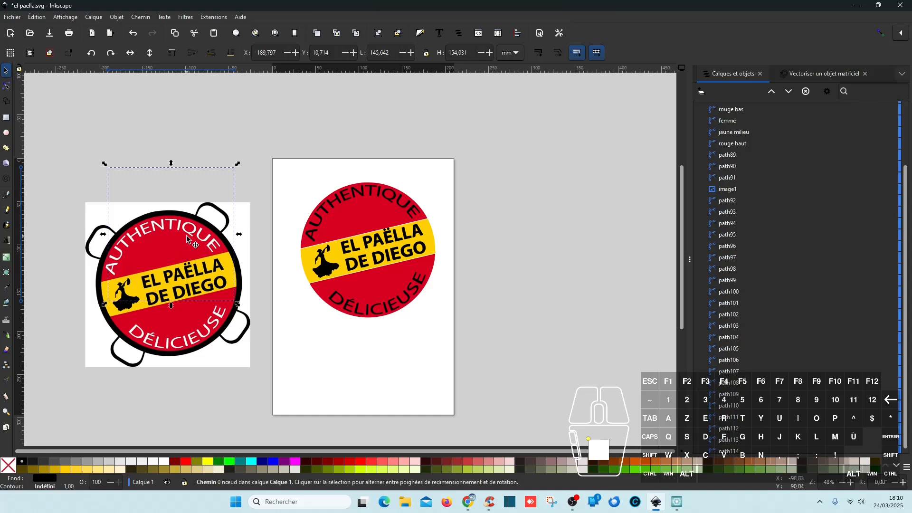
left_click(6, 86)
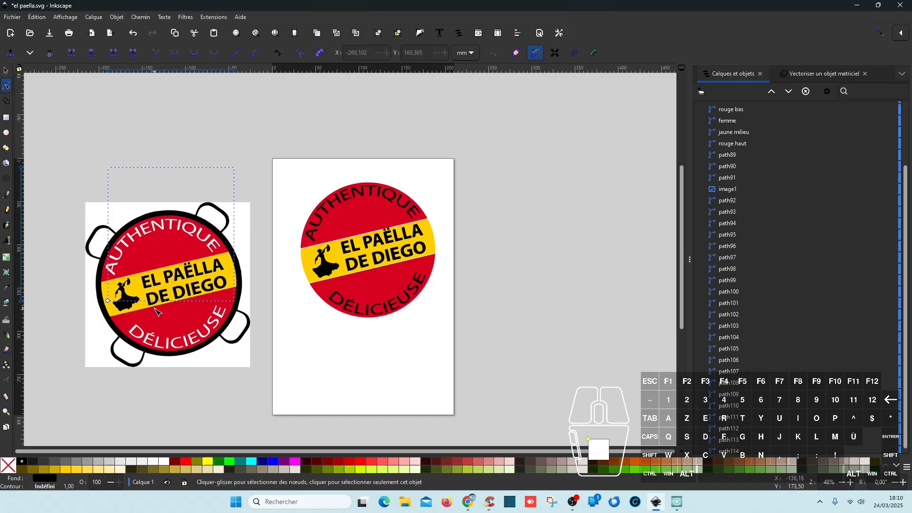
left_click_drag(108, 300, 205, 165)
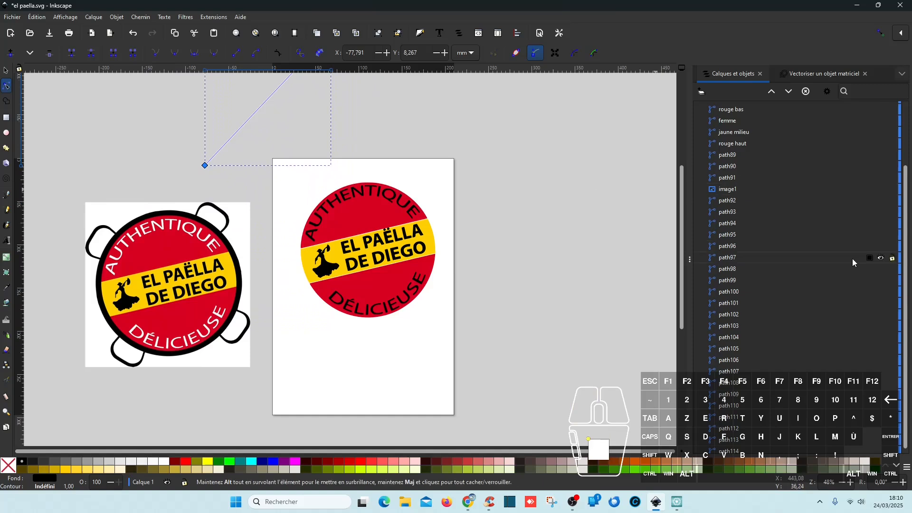
scroll(854, 256, "up", 3)
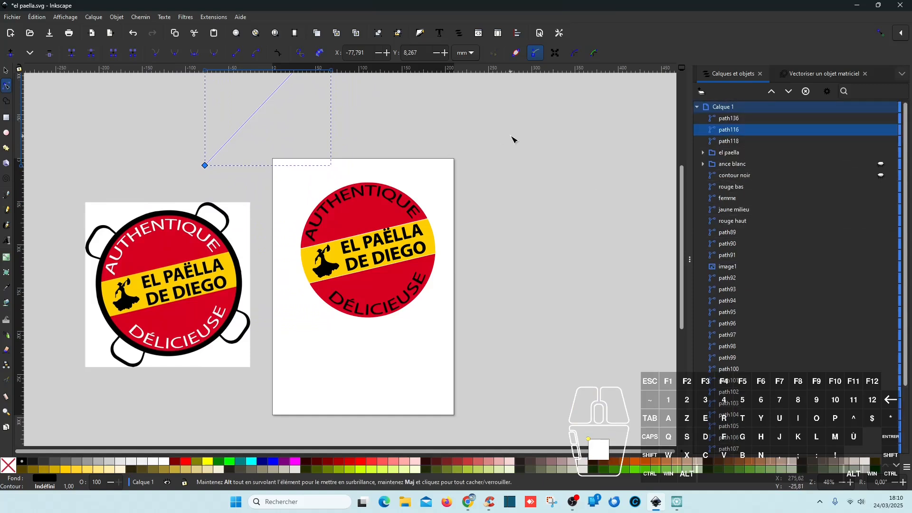
key("Delete")
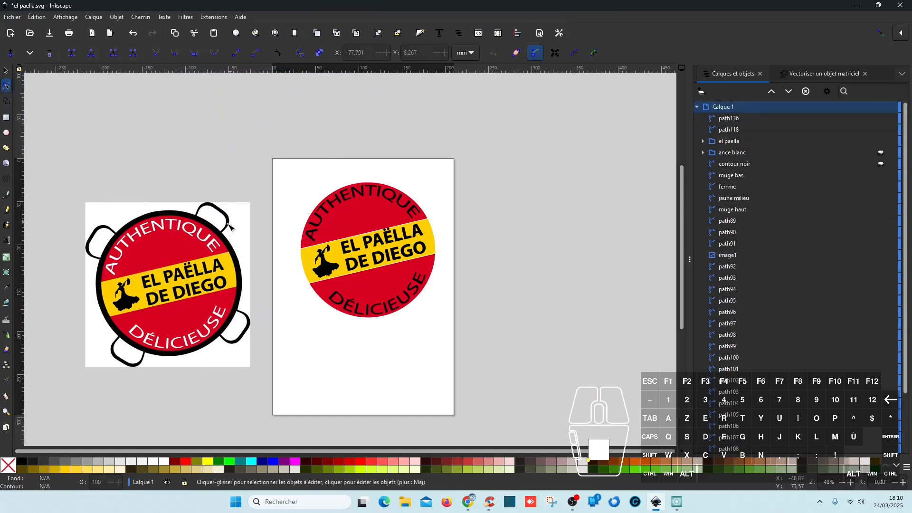
- Unhide the contour noir shape and lower it beneath all other objects in Calque 1
left_click(739, 164)
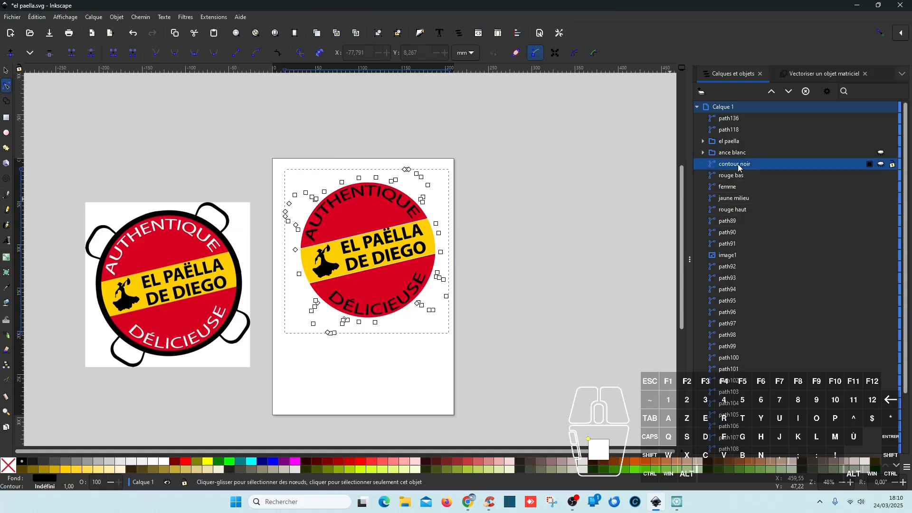
left_click(882, 165)
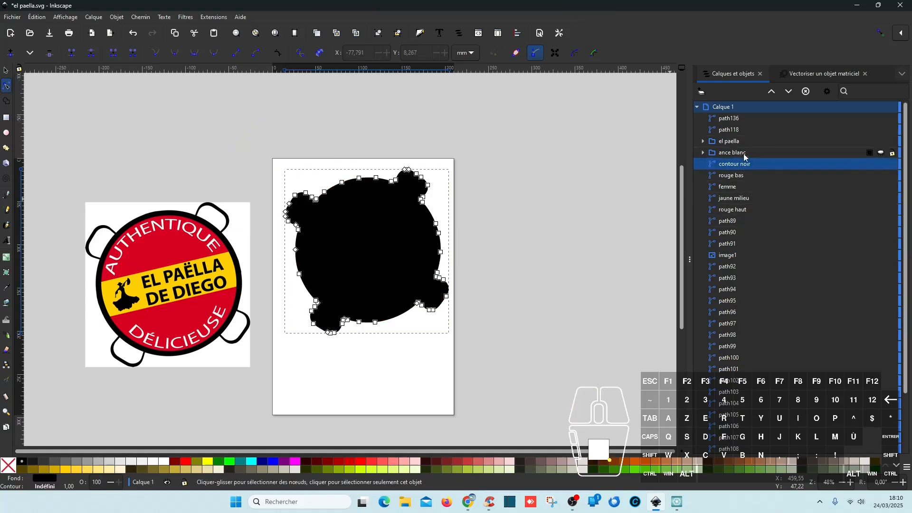
left_click(787, 93)
left_click(787, 92)
left_click(787, 92)
double_click(787, 92)
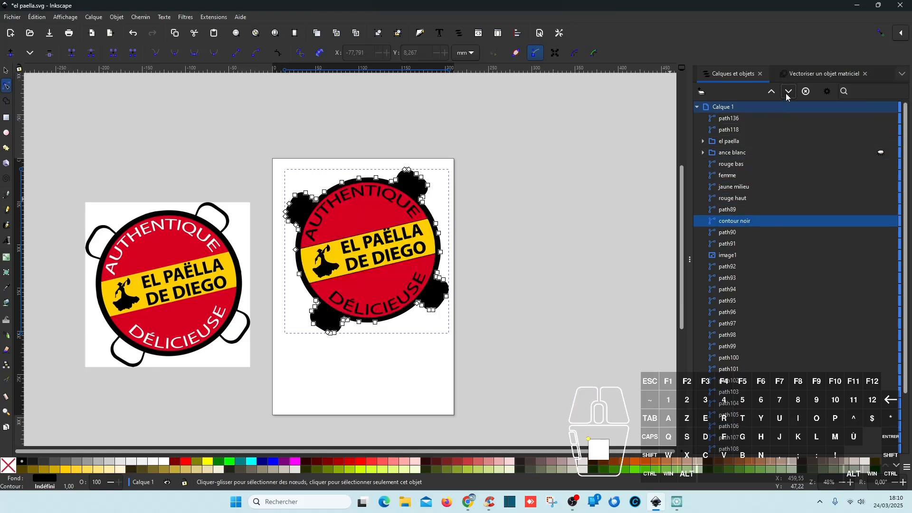
triple_click(787, 93)
double_click(787, 93)
triple_click(787, 92)
double_click(787, 93)
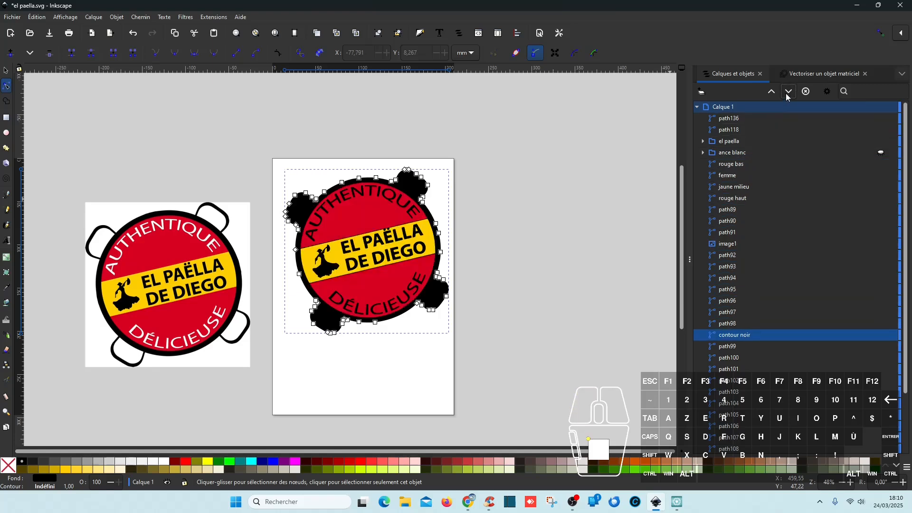
triple_click(787, 93)
double_click(787, 93)
double_click(787, 93)
triple_click(787, 94)
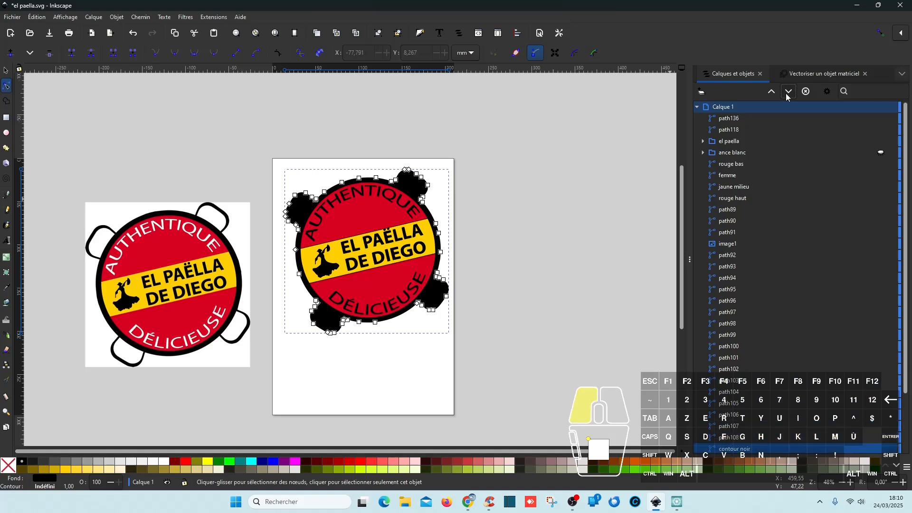
left_click(787, 93)
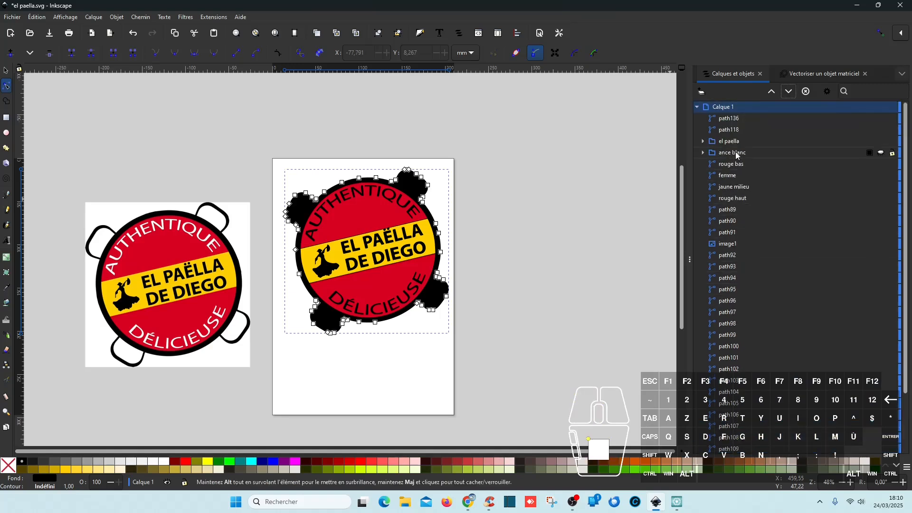
- Unhide the ance blanc group and fill the curved AUTHENTIQUE and DÉLICIEUSE lettering with white
left_click(881, 152)
left_click(571, 349)
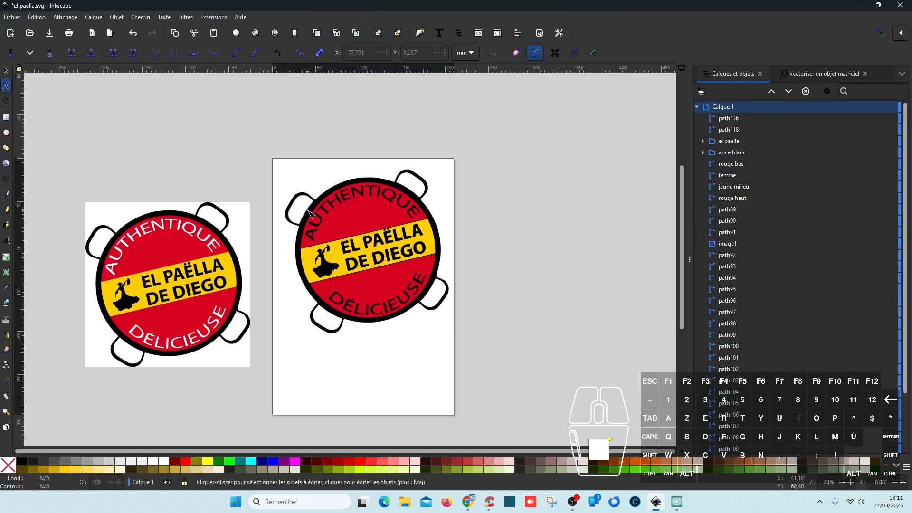
left_click(741, 119)
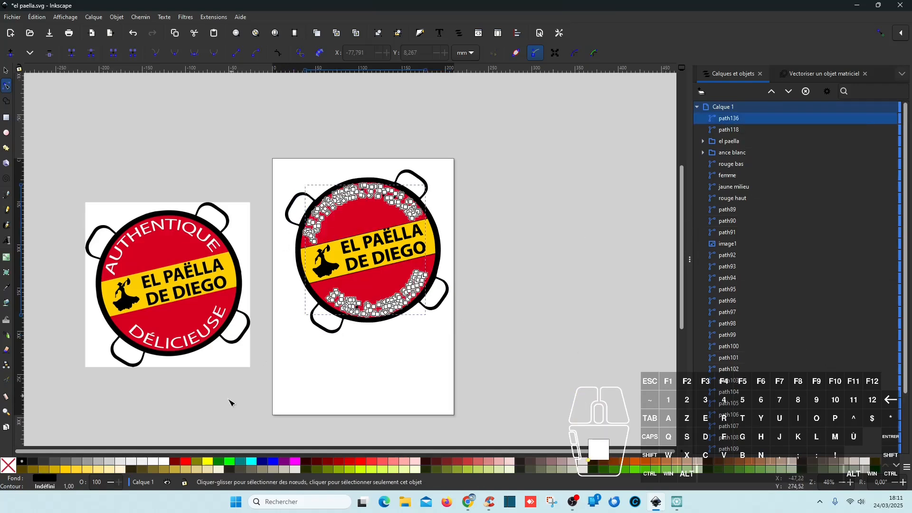
left_click(618, 297)
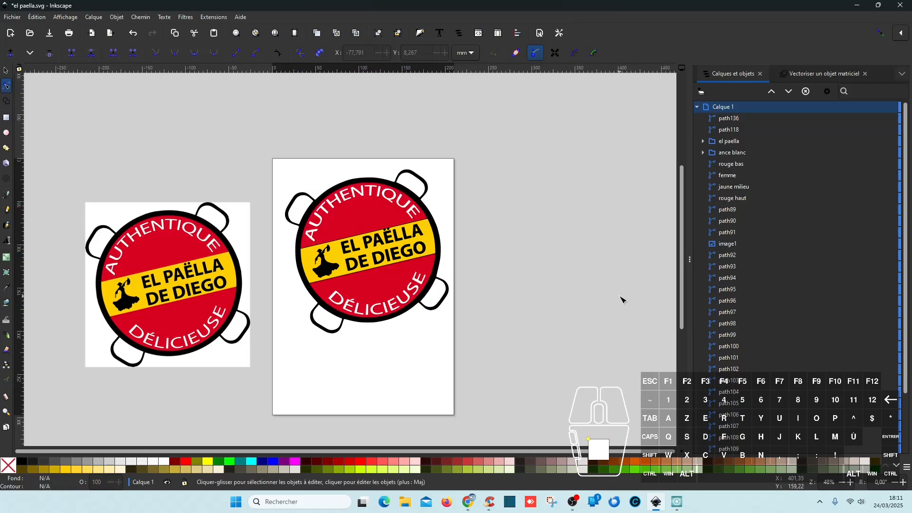
- Delete the empty path118 from Calque 1
left_click(744, 119)
left_click(739, 133)
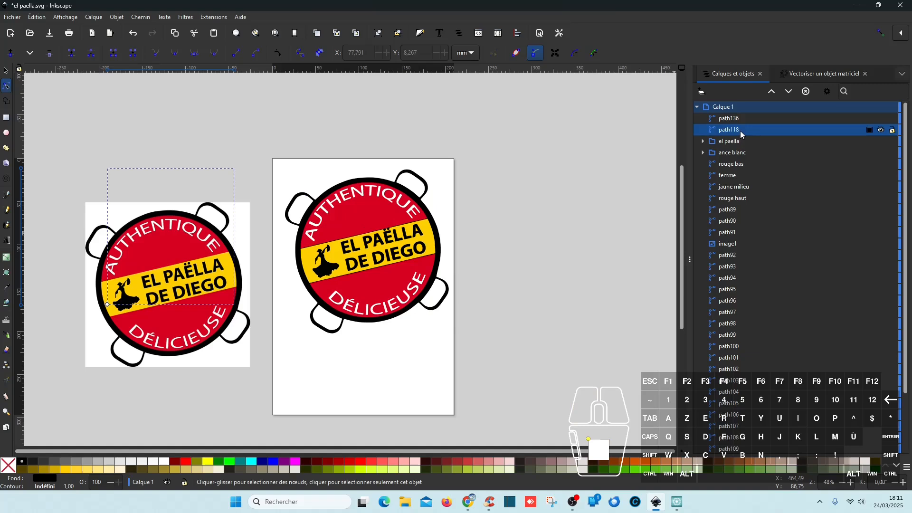
key("Delete")
- Try deleting everything from path89 through path114, including the reference image, and undo the deletion
left_click(733, 199)
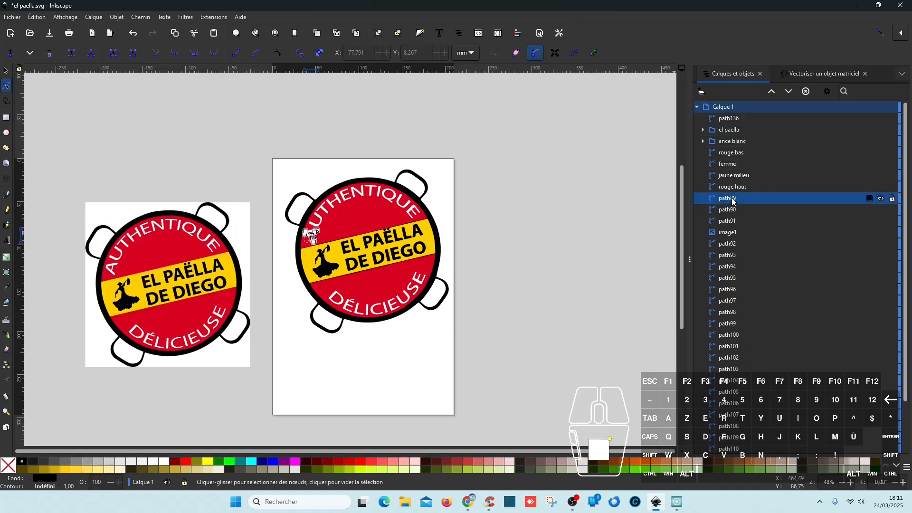
scroll(734, 201, "down", 3)
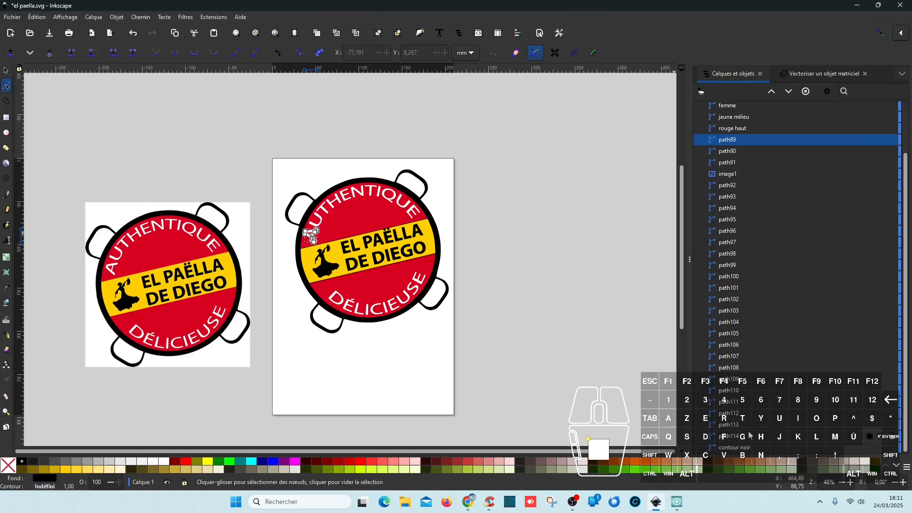
left_click(749, 437, "shift")
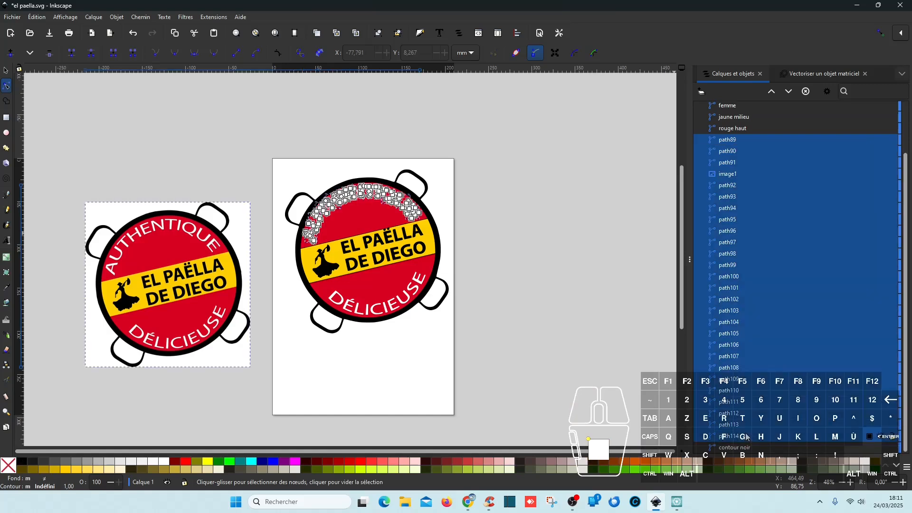
key("Delete")
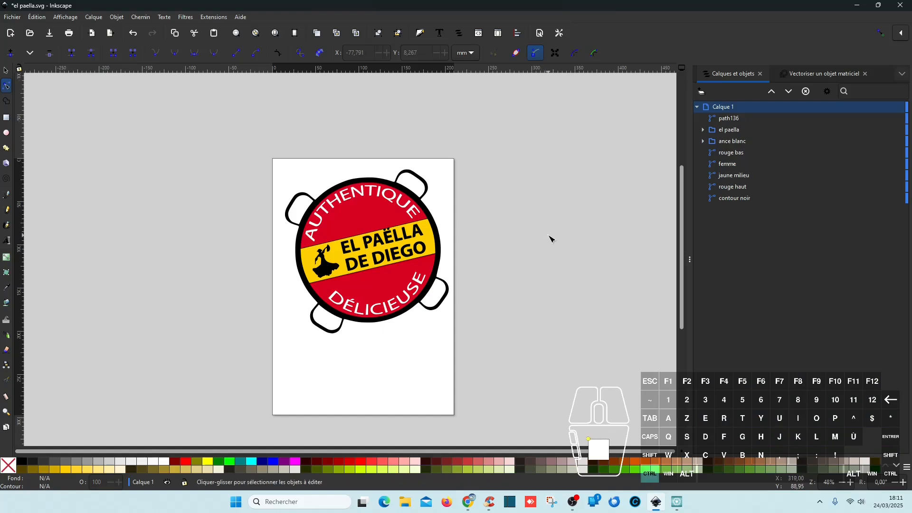
key("ctrl+z")
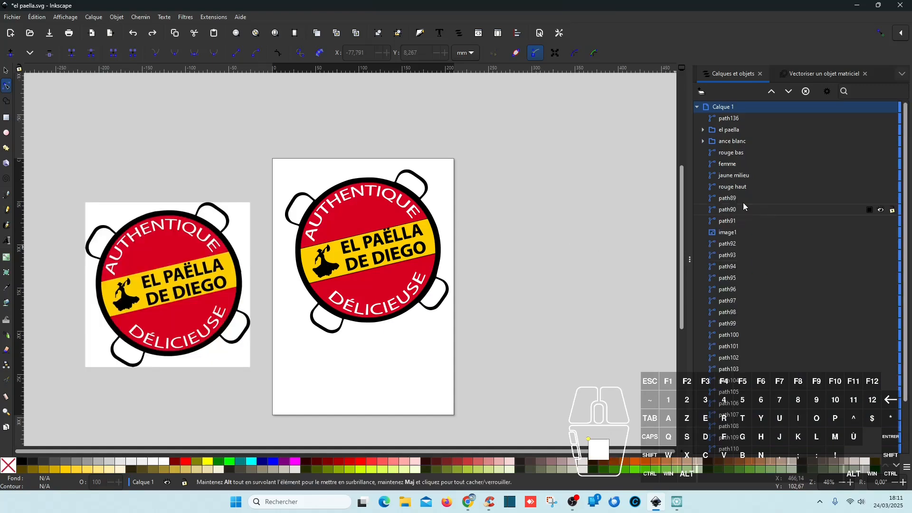
- Delete the leftover traced paths path89 to path91 listed above the reference image
left_click(739, 196)
left_click(733, 223, "shift")
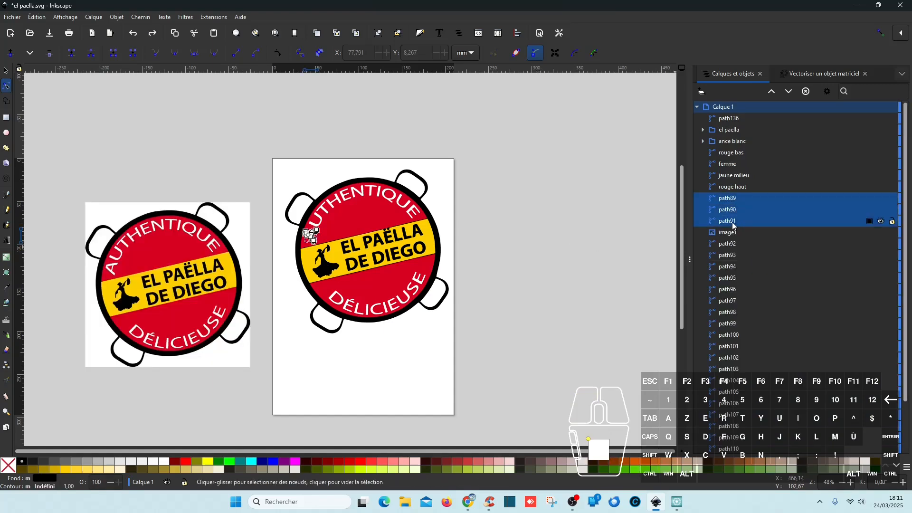
key("Delete")
- Delete the remaining traced paths from path92 through path114, keeping the reference image and contour noir
left_click(735, 212)
scroll(743, 260, "down", 2)
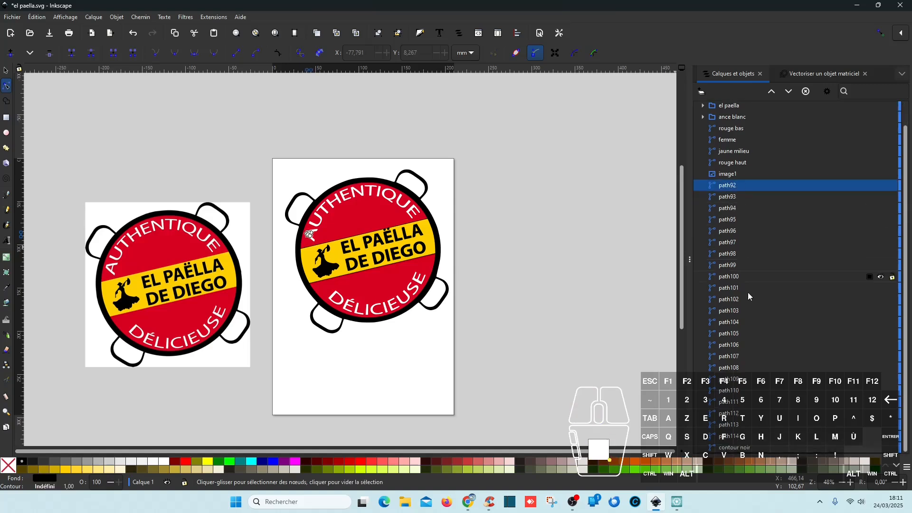
left_click(744, 439, "ctrl")
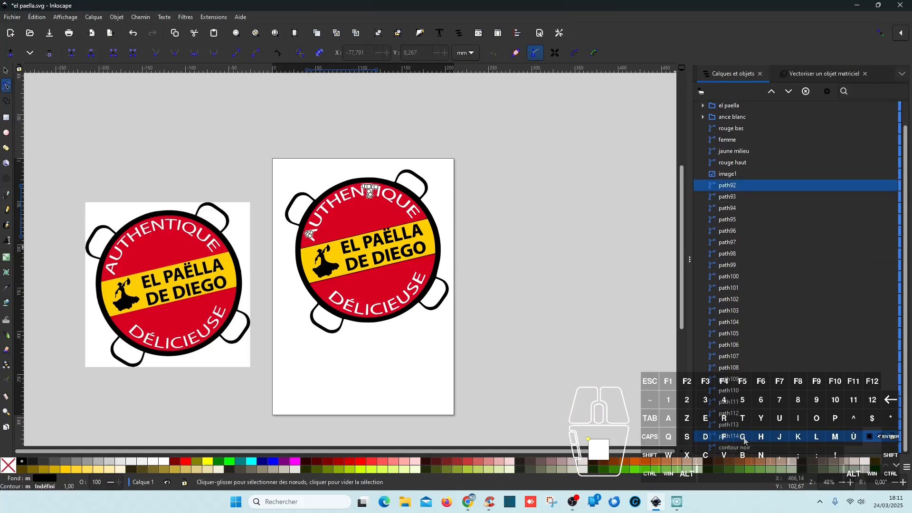
left_click(746, 184, "ctrl")
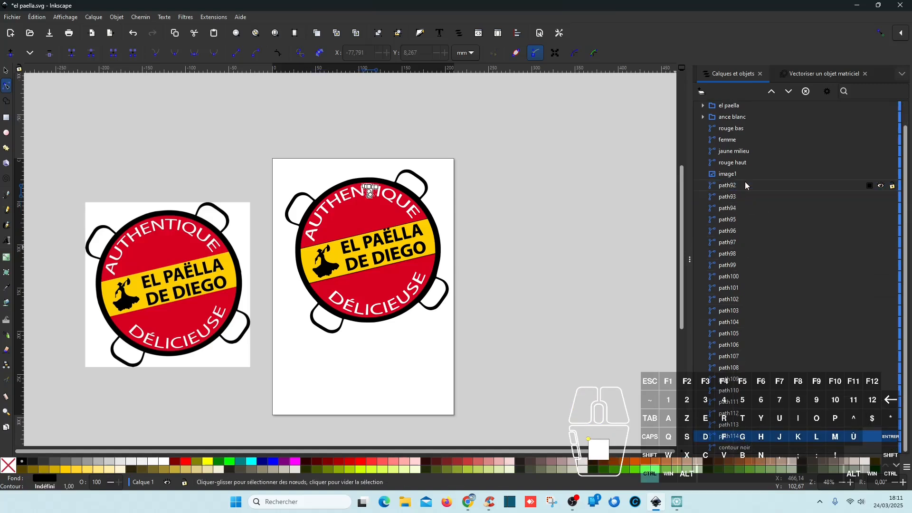
left_click(743, 185)
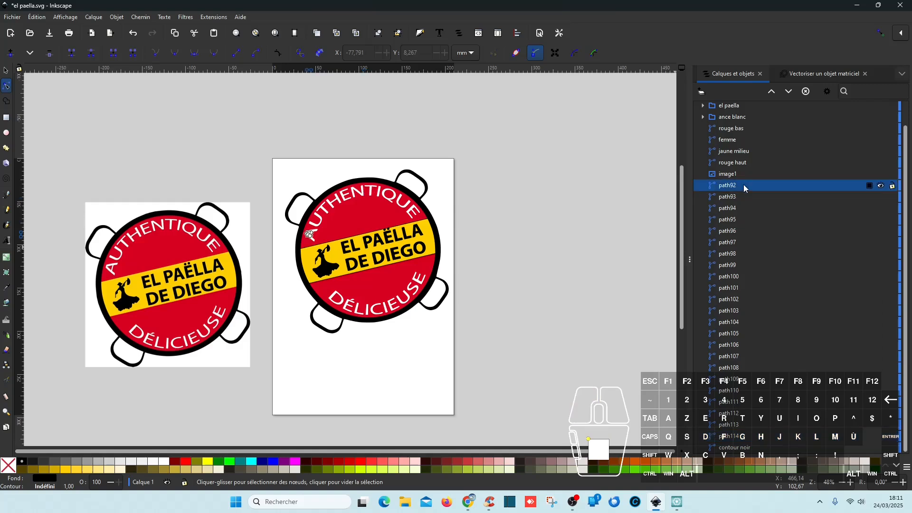
left_click(736, 439, "ctrl")
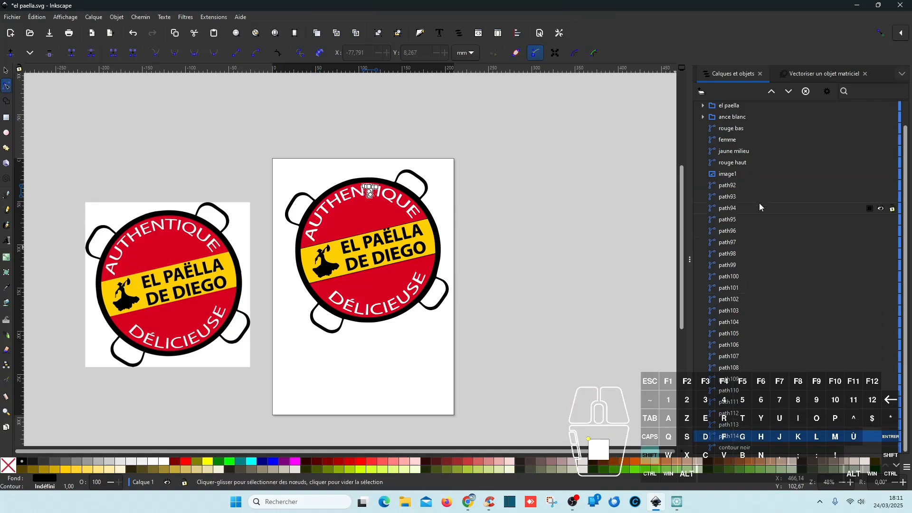
left_click(737, 187, "shift")
key("ctrl+k")
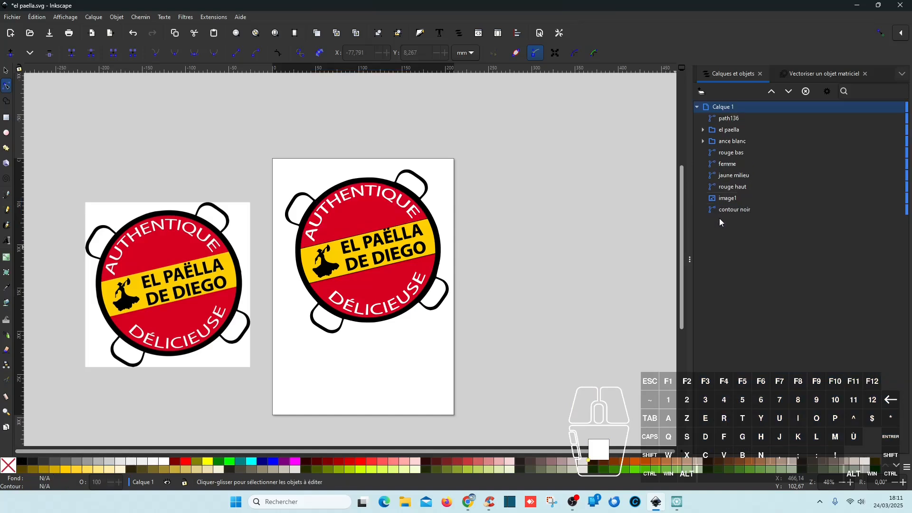
- Save the drawing and lower image1 beneath contour noir in the stacking order of Calque 1
key("ctrl+s")
left_click(728, 205)
left_click(732, 198)
left_click(789, 92)
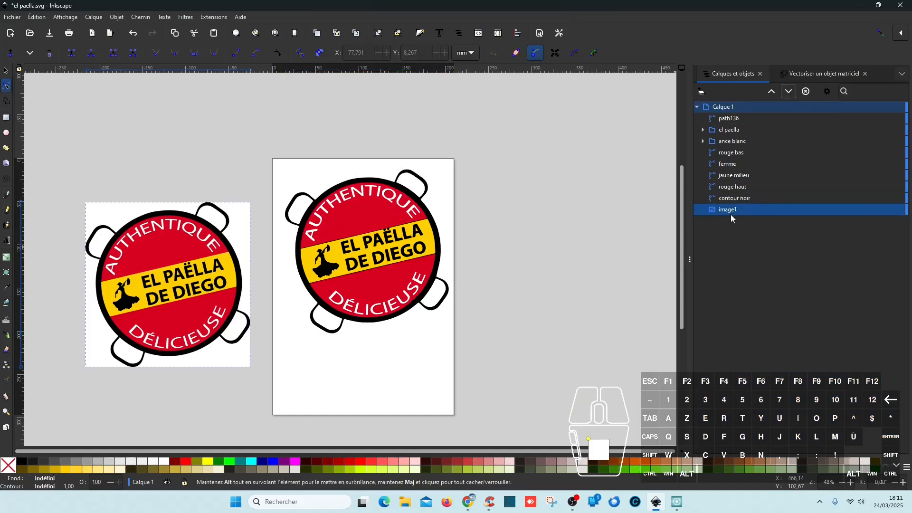
- Raise the femme path above rouge bas and ance blanc, directly beneath the el paella group
left_click(740, 197)
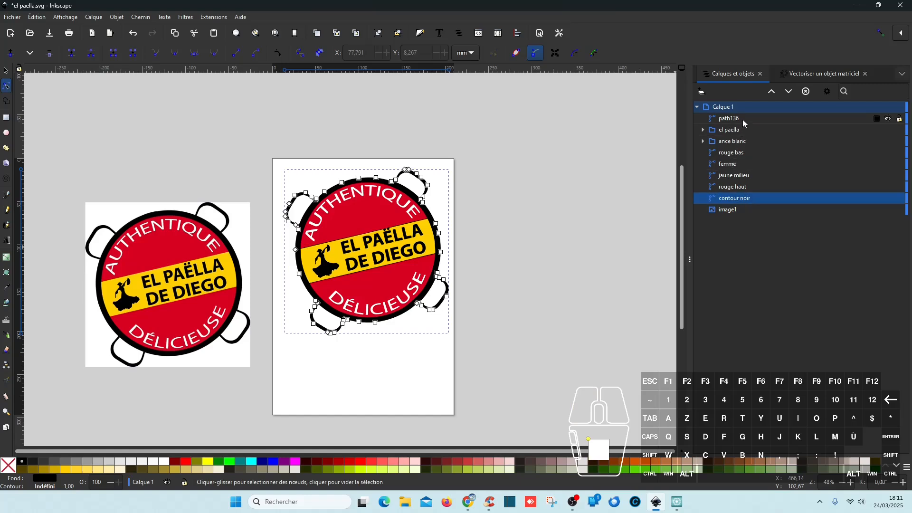
left_click(749, 141)
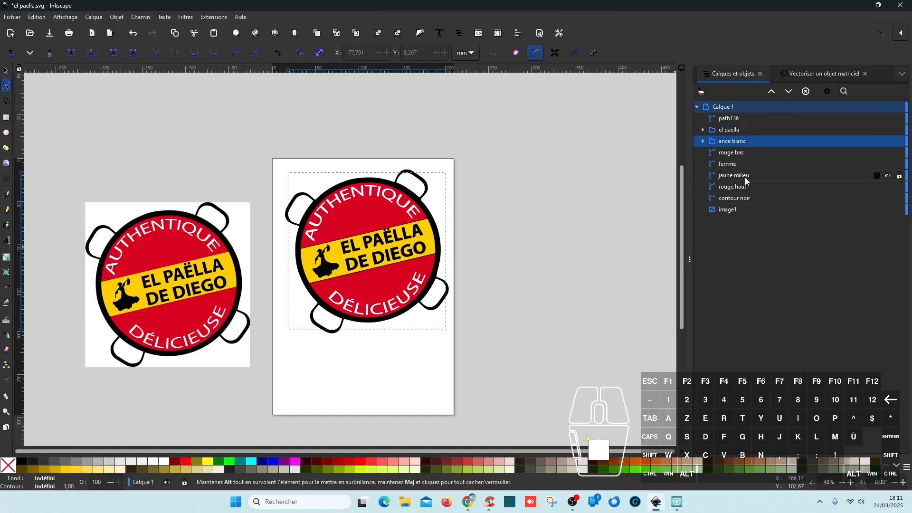
left_click(743, 164)
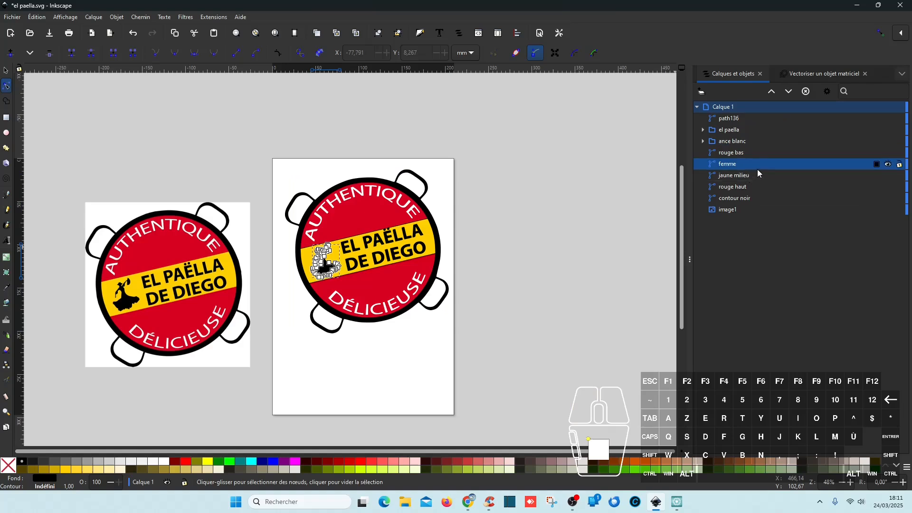
left_click(770, 91)
left_click(770, 92)
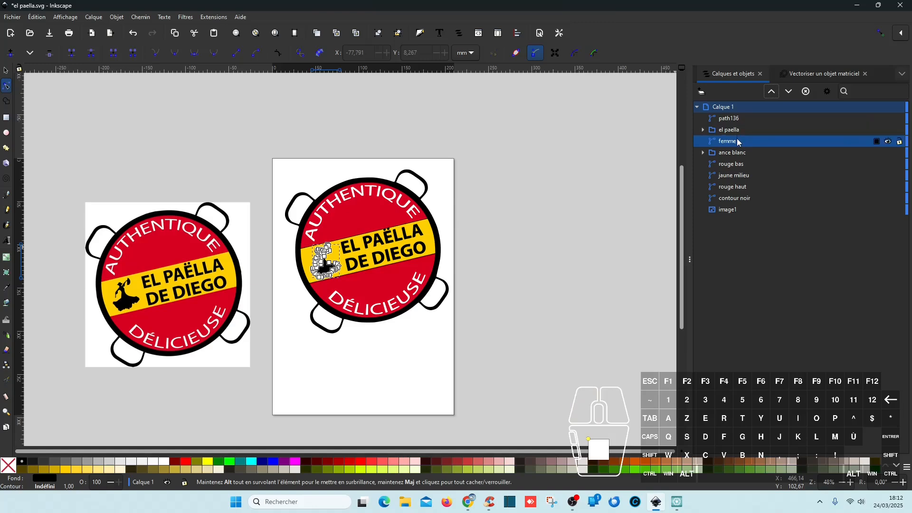
left_click(736, 163)
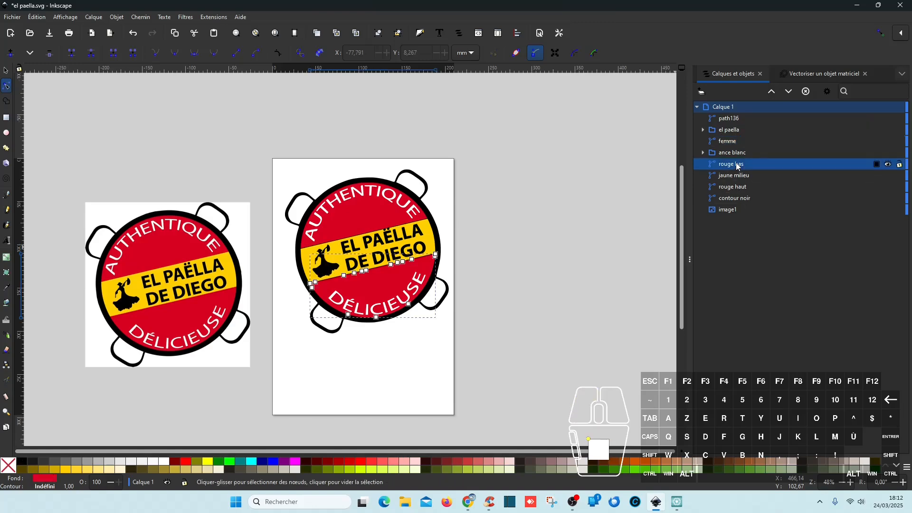
left_click(628, 248)
- Delete the surplus nodes along the right part of the lower edge of the yellow band (jaune milieu)
scroll(363, 282, "up", 3)
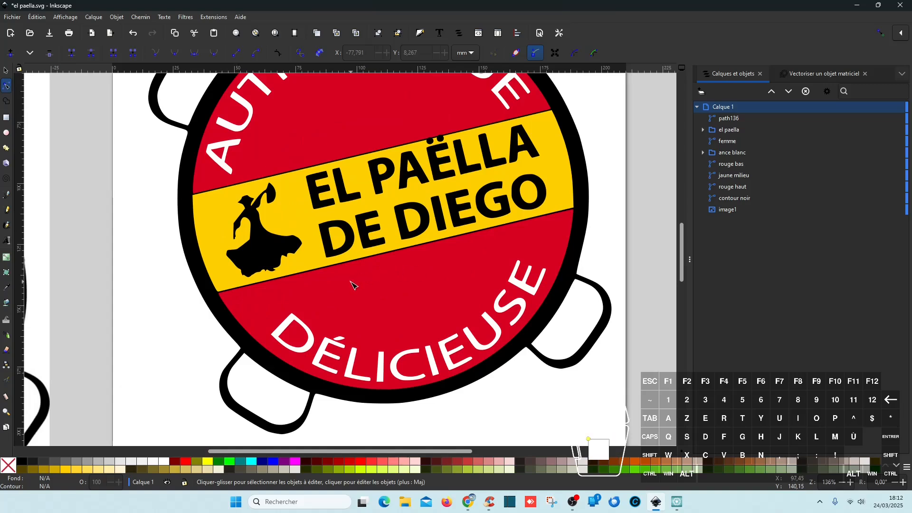
left_click(231, 283)
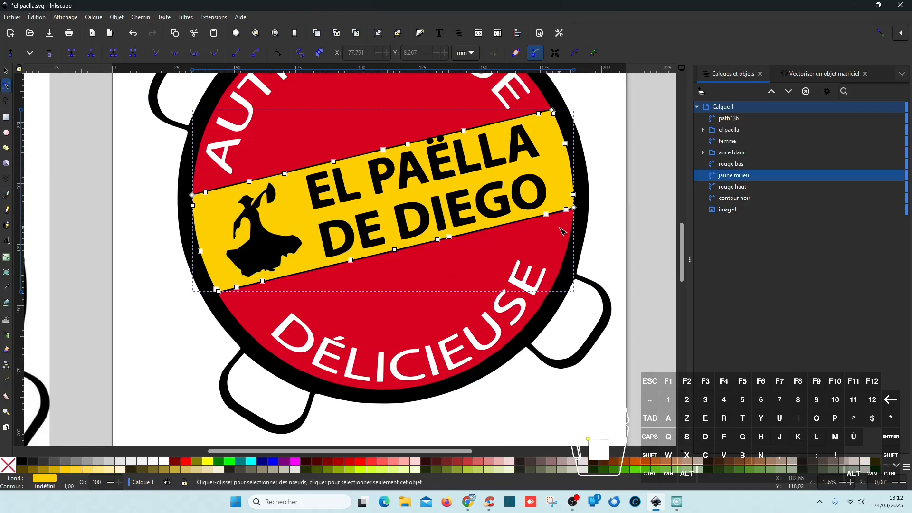
scroll(535, 240, "up", 3)
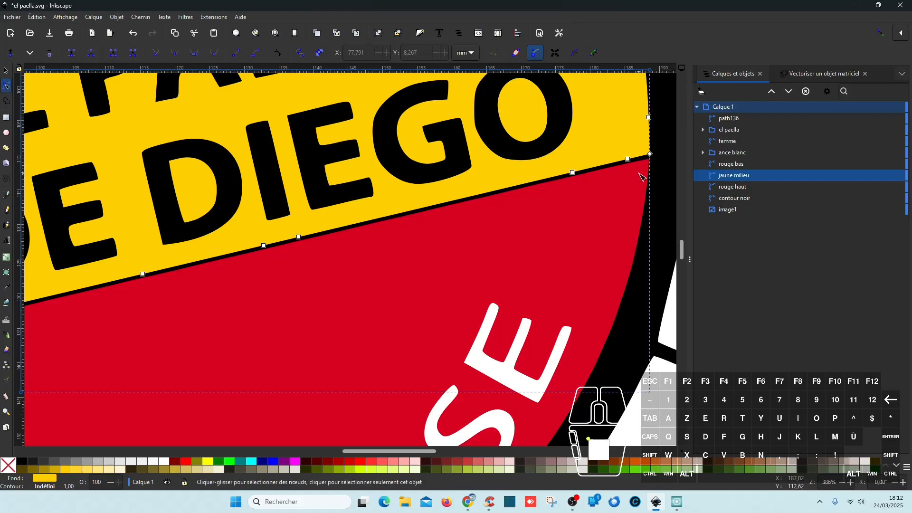
left_click_drag(639, 174, 515, 161)
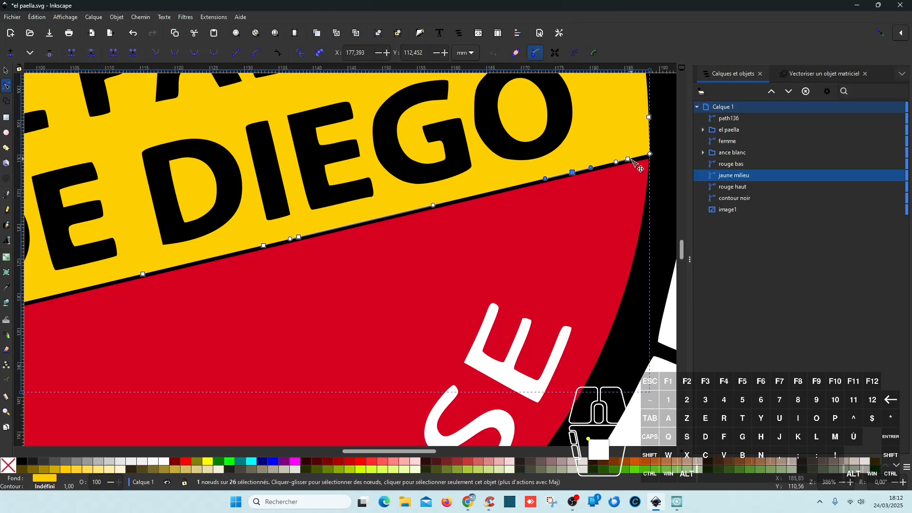
left_click(629, 160)
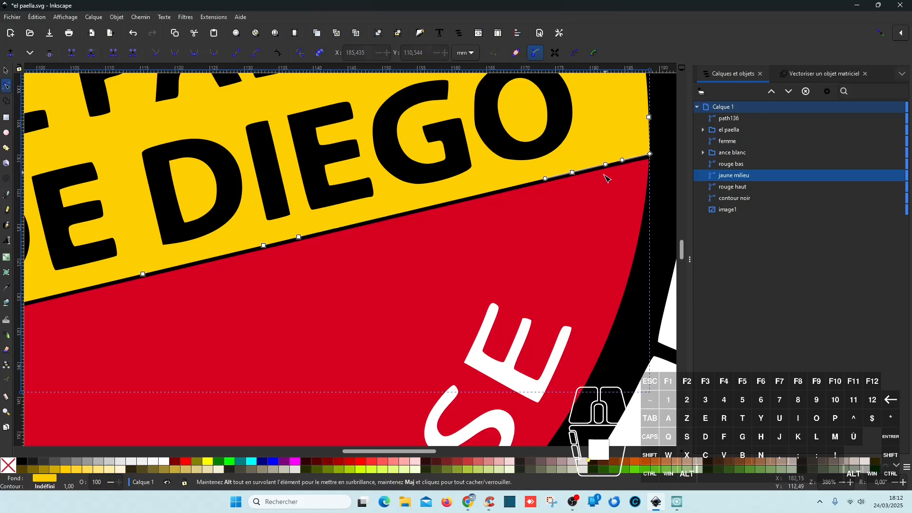
key("Delete")
left_click_drag(466, 257, 205, 228)
key("Delete")
left_click_drag(116, 249, 253, 322)
key("Delete")
- Delete the remaining surplus nodes between the corners on the yellow band's lower edge
scroll(271, 330, "down", 3)
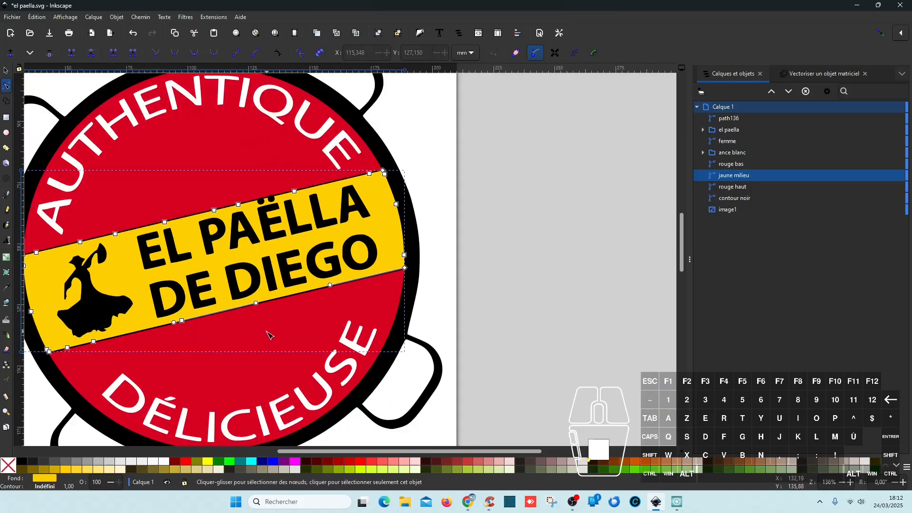
scroll(267, 331, "left", 4)
left_click(334, 321)
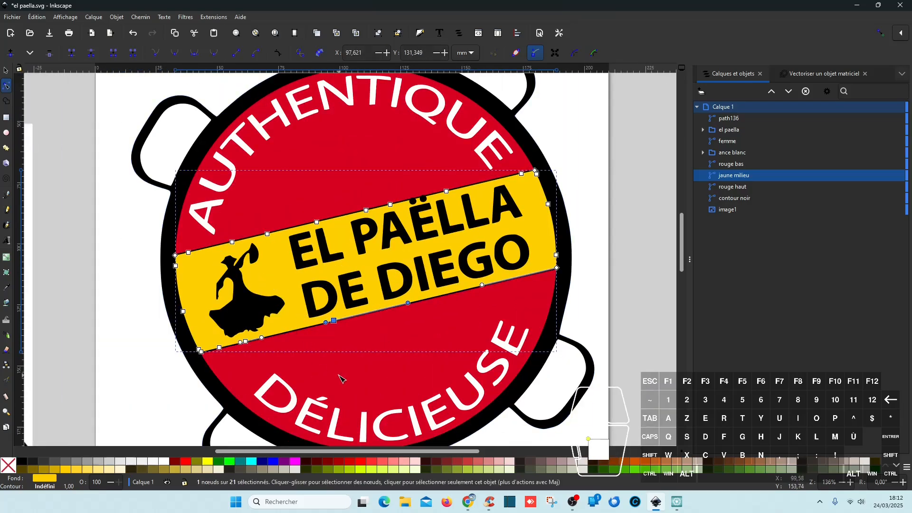
key("Delete")
left_click_drag(272, 362, 206, 332)
key("Delete")
- Delete the surplus nodes between the corners along the upper edge of the yellow band
left_click_drag(182, 237, 268, 259)
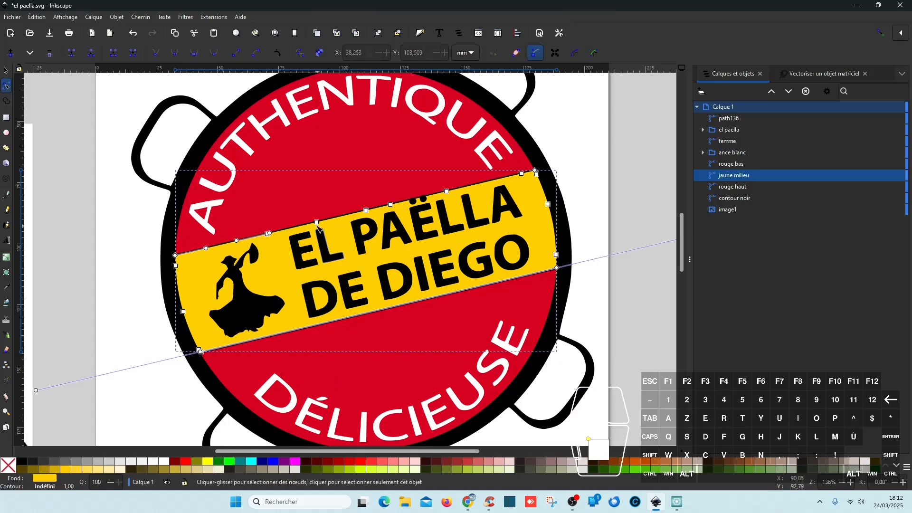
key("Delete")
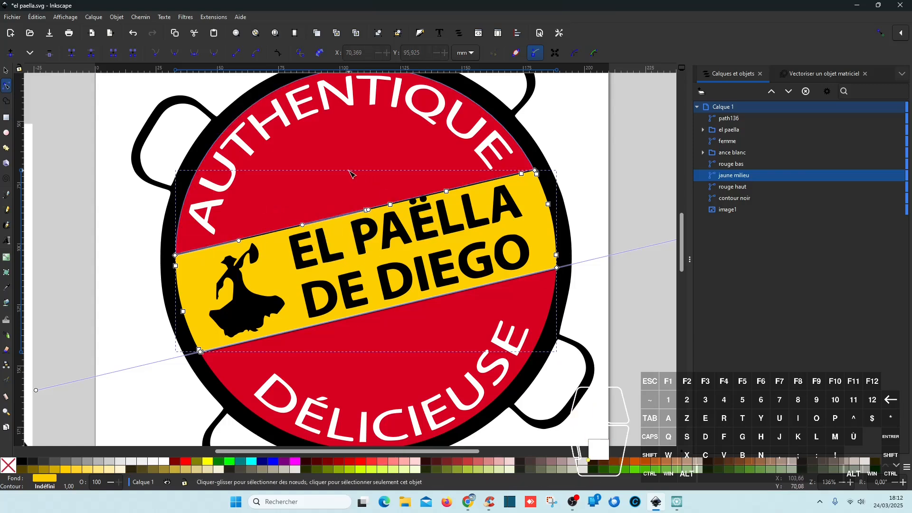
left_click_drag(350, 174, 419, 216)
key("Delete")
left_click_drag(424, 148, 531, 223)
key("Delete")
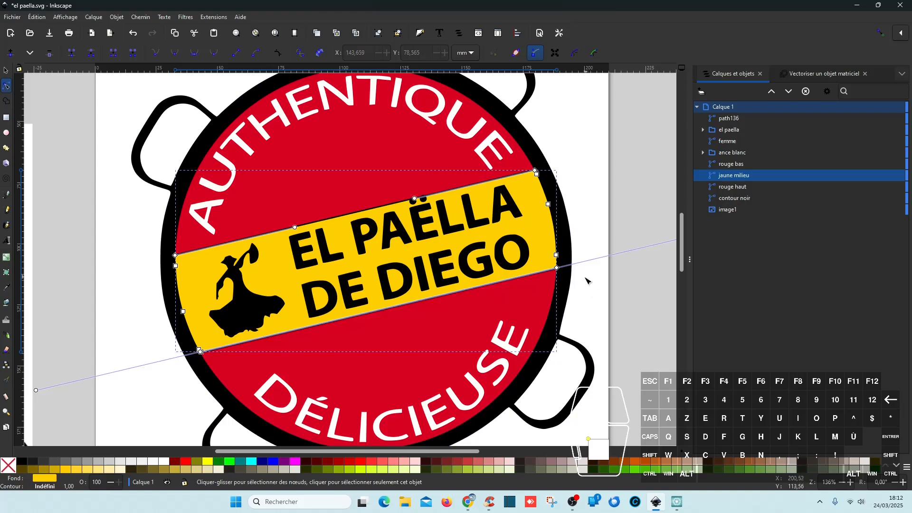
- Enable snapping and snap the yellow band's lower right corner node onto the corner of rouge bas
scroll(568, 267, "up", 5)
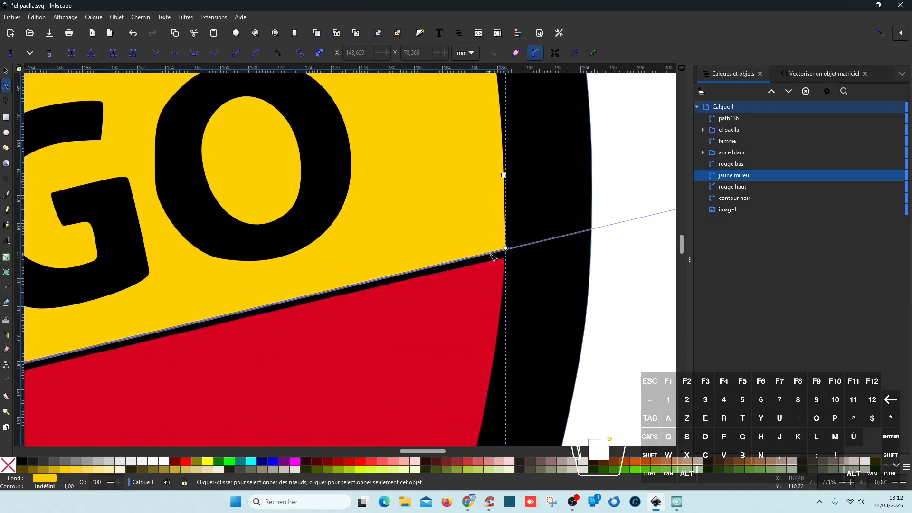
left_click(880, 34)
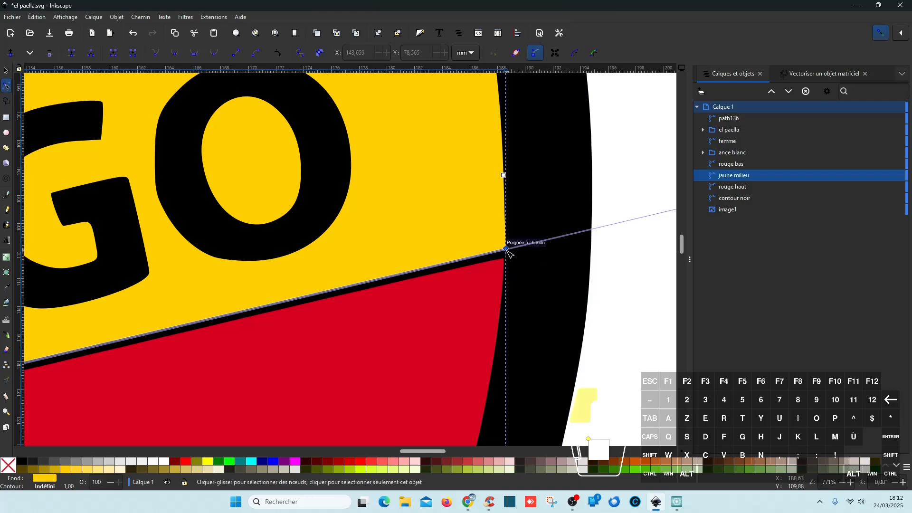
left_click_drag(506, 249, 503, 258)
- Snap the yellow band's lower left corner node onto the left corner of rouge bas
scroll(387, 310, "down", 1)
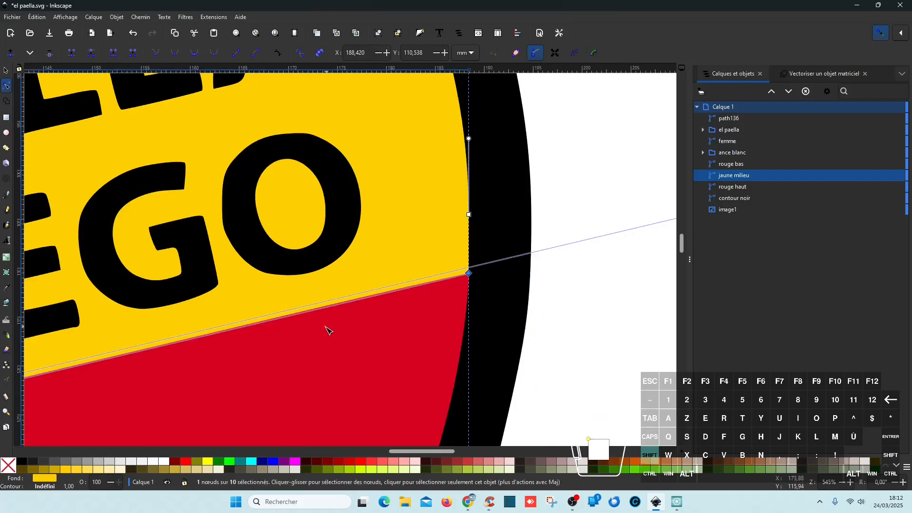
scroll(329, 337, "left", 15)
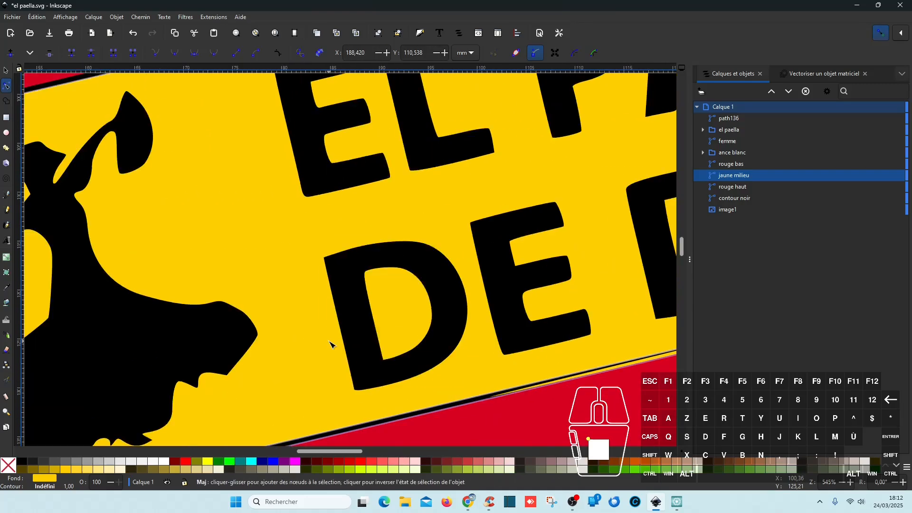
scroll(330, 342, "down", 10)
scroll(305, 342, "left", 14)
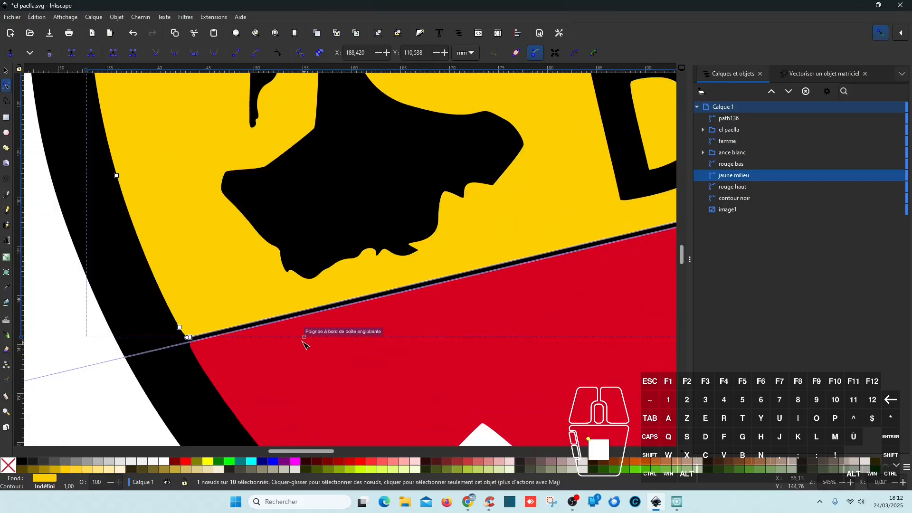
left_click_drag(188, 338, 190, 342)
- Delete the surplus nodes between the corners along the straight upper edge of rouge bas
left_click(483, 341)
scroll(489, 349, "down", 3, "ctrl")
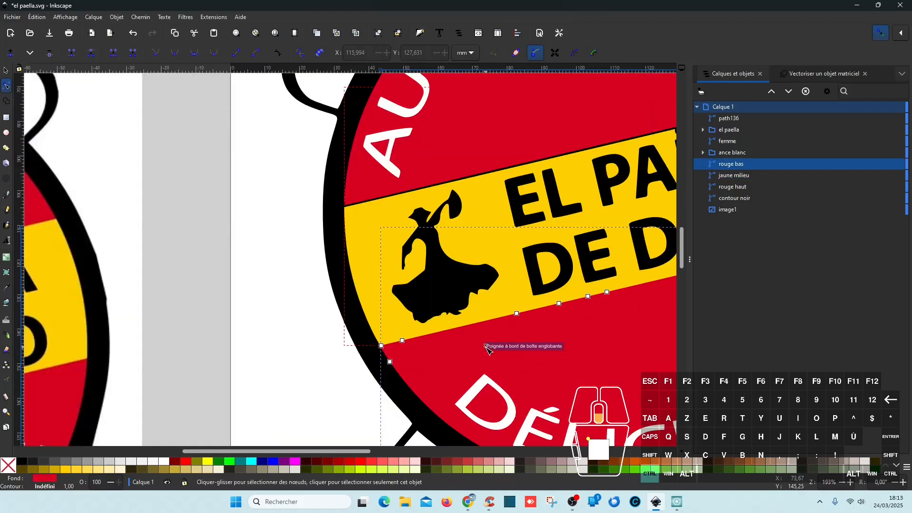
scroll(546, 337, "right", 6)
scroll(599, 309, "up", 3)
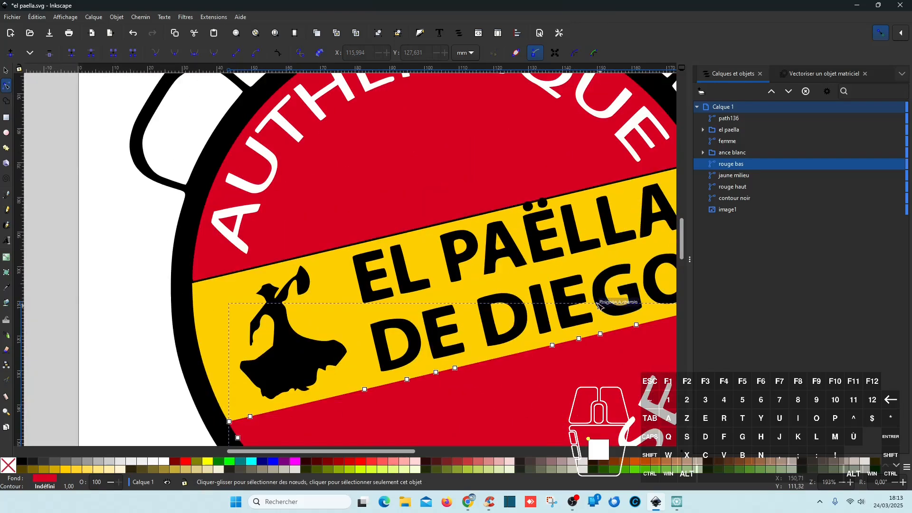
left_click(500, 403)
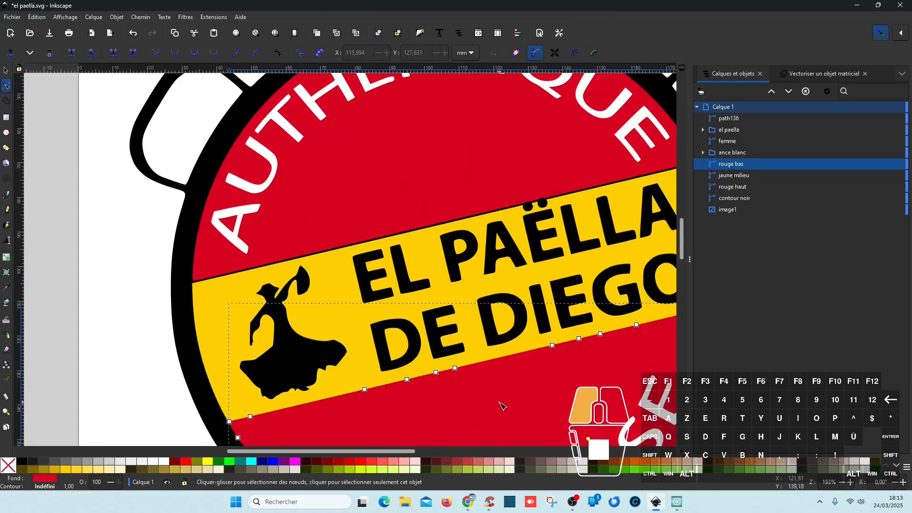
left_click_drag(500, 403, 342, 379)
key("Delete")
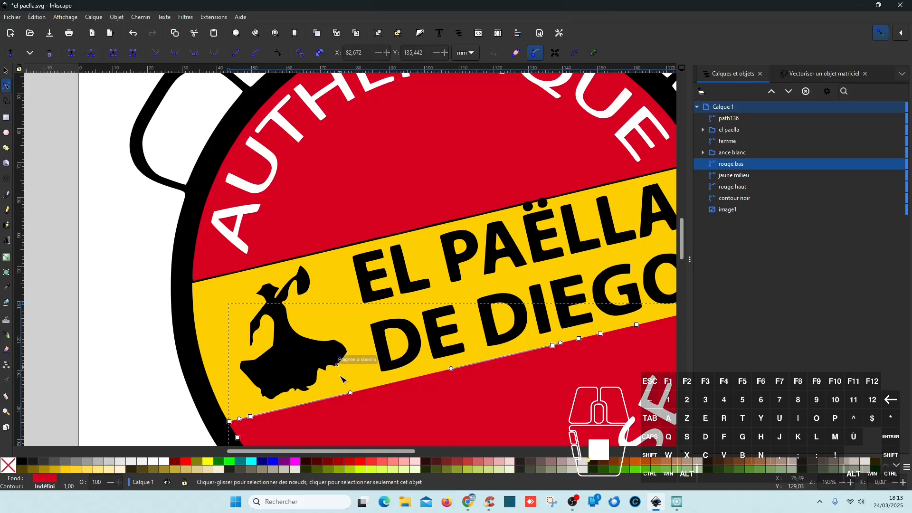
left_click_drag(293, 426, 239, 407)
key("Delete")
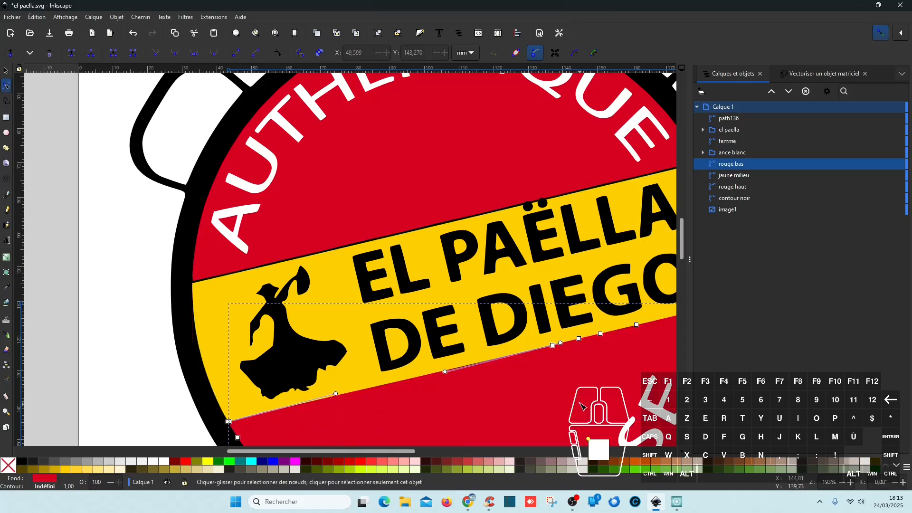
left_click_drag(572, 390, 367, 414)
left_click_drag(484, 370, 326, 334)
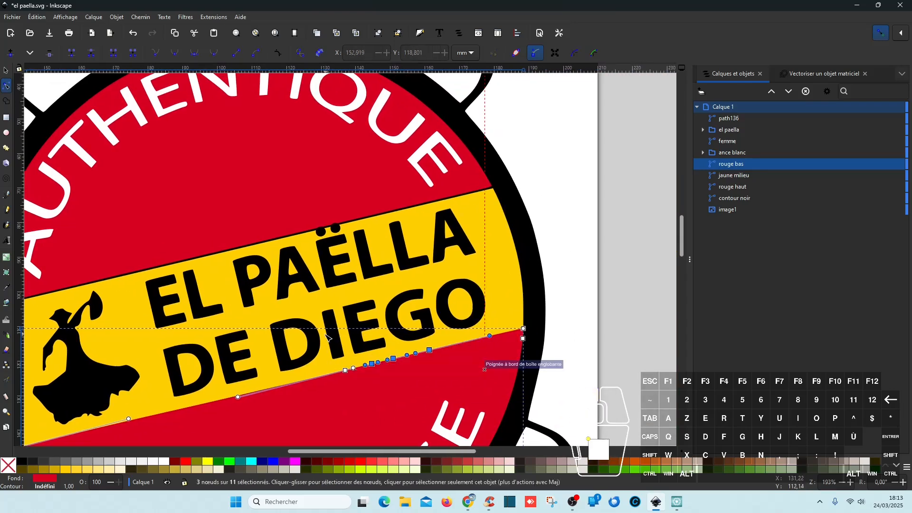
key("Delete")
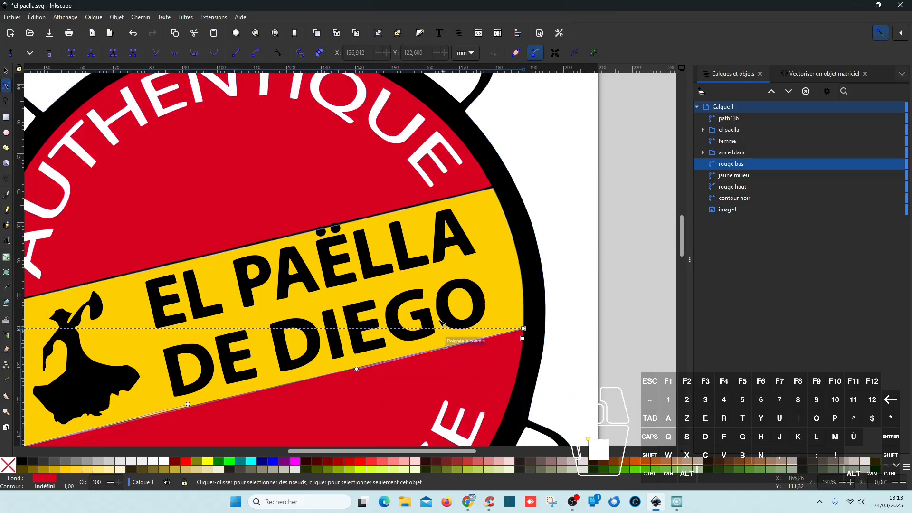
- Snap the yellow band's upper right corner node onto the right corner of rouge haut
left_click(312, 185)
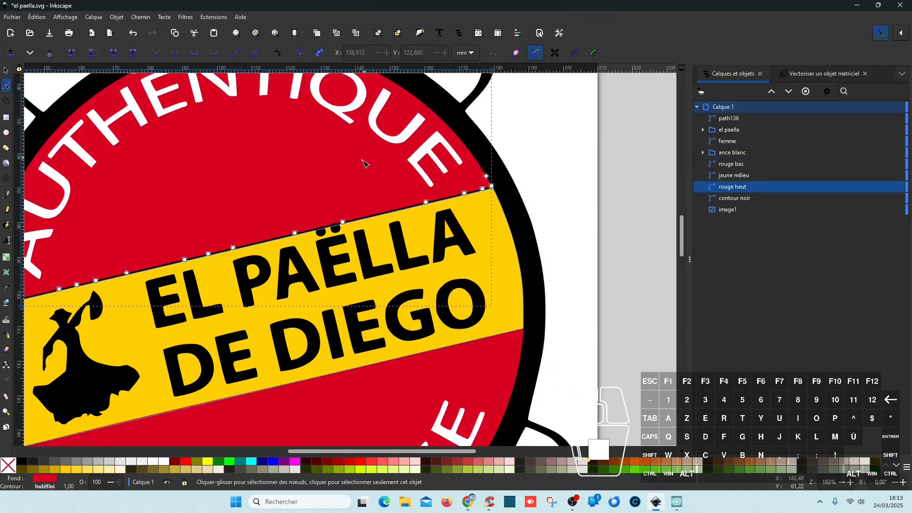
left_click(486, 226)
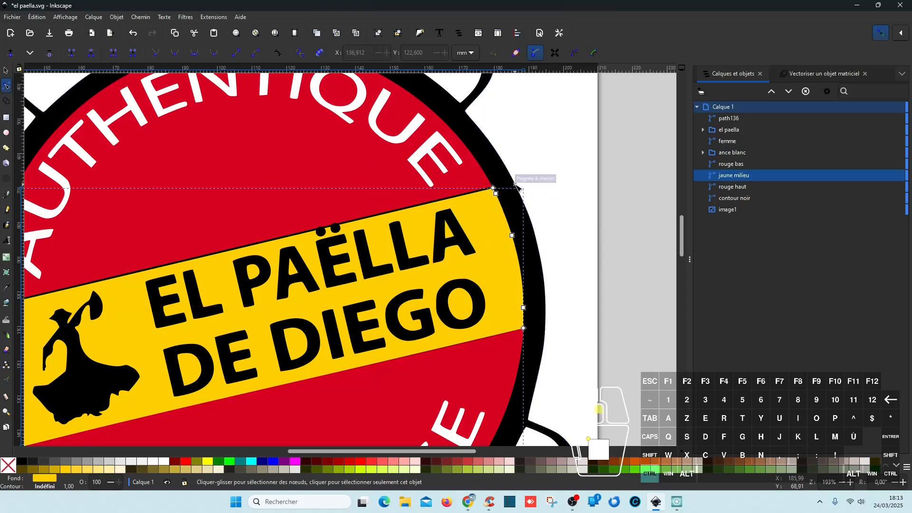
scroll(497, 195, "up", 4)
left_click_drag(430, 204, 425, 196)
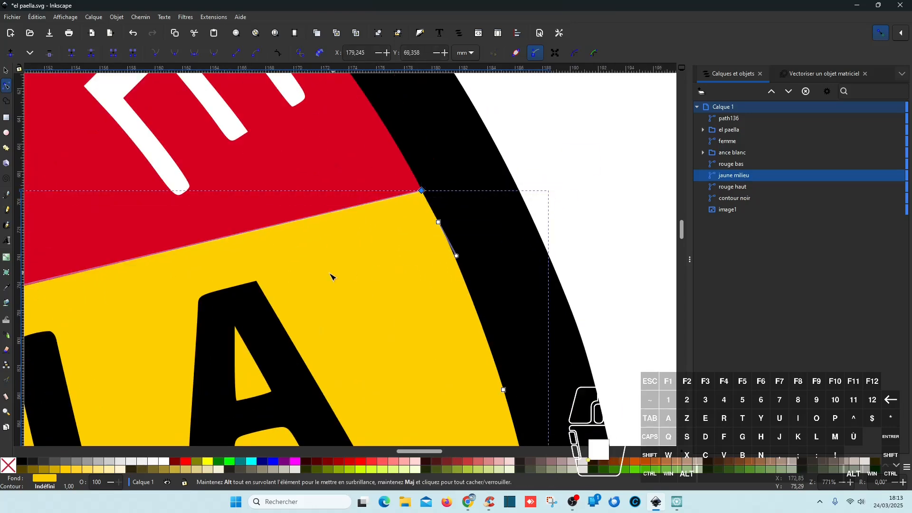
- Snap the yellow band's upper left corner node onto the left corner of rouge haut
scroll(320, 279, "right", 3)
scroll(223, 315, "left", 14)
scroll(224, 311, "left", 12)
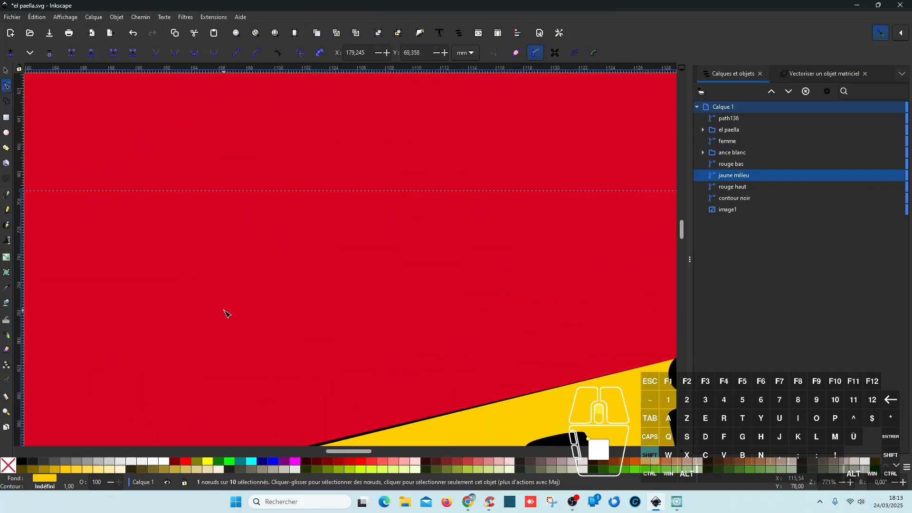
scroll(223, 311, "down", 5)
scroll(224, 310, "left", 12)
scroll(224, 313, "left", 8)
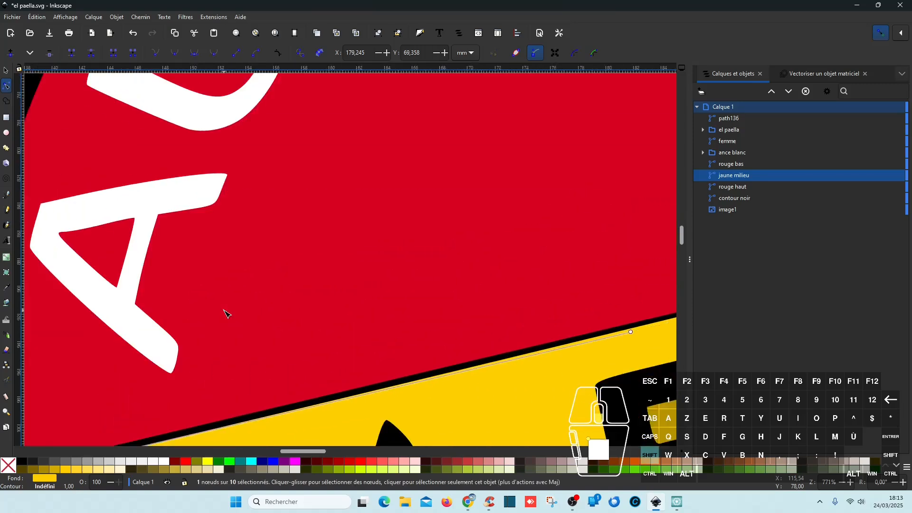
scroll(224, 314, "down", 3)
scroll(224, 314, "left", 4)
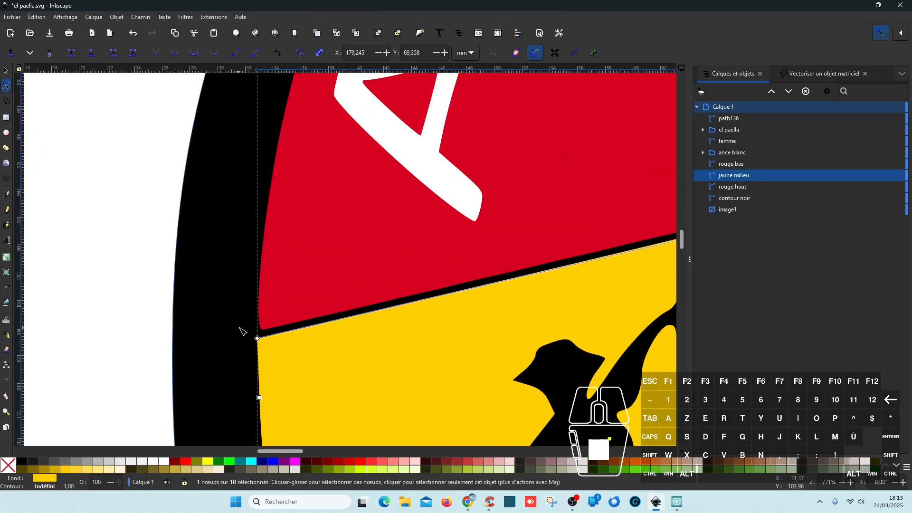
left_click(258, 339)
left_click_drag(257, 338, 263, 330)
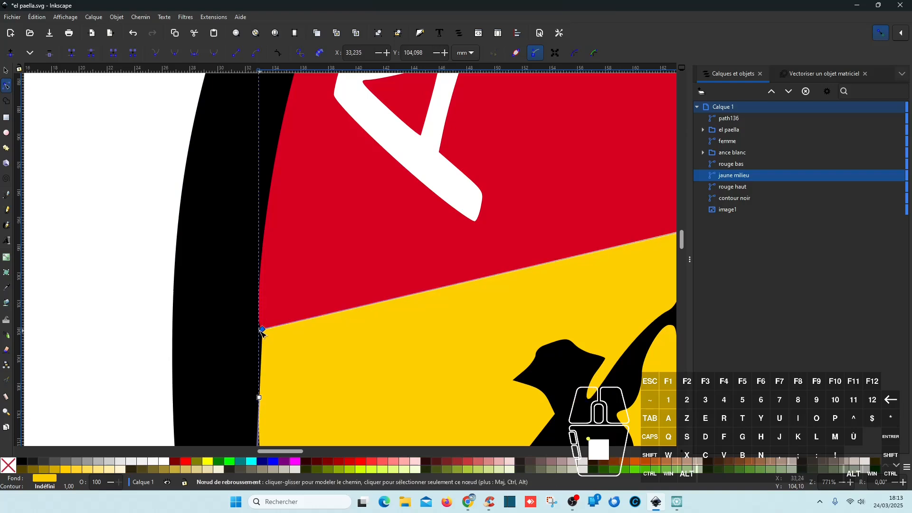
- Move rouge haut's lower left corner node slightly outward to about X 32.99, Y 104.09 mm and adjust its curve handle
left_click(292, 322)
scroll(282, 348, "up", 3)
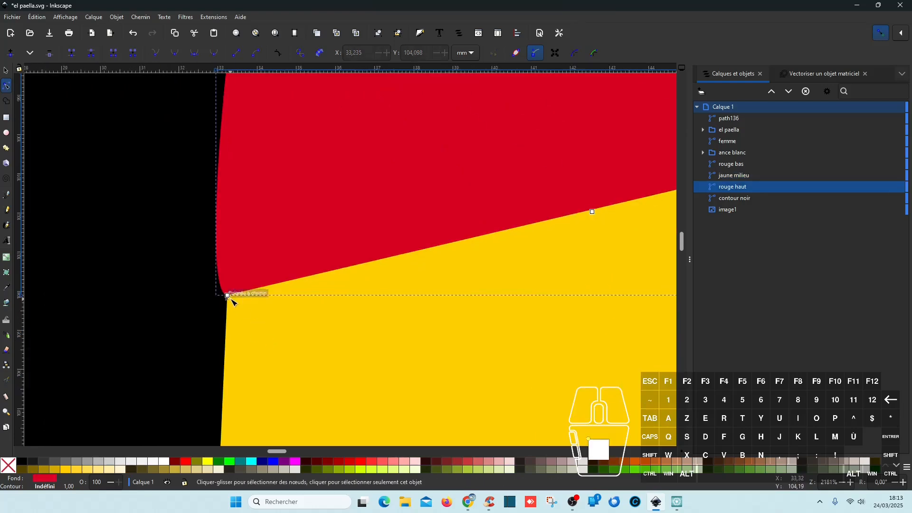
left_click(226, 296)
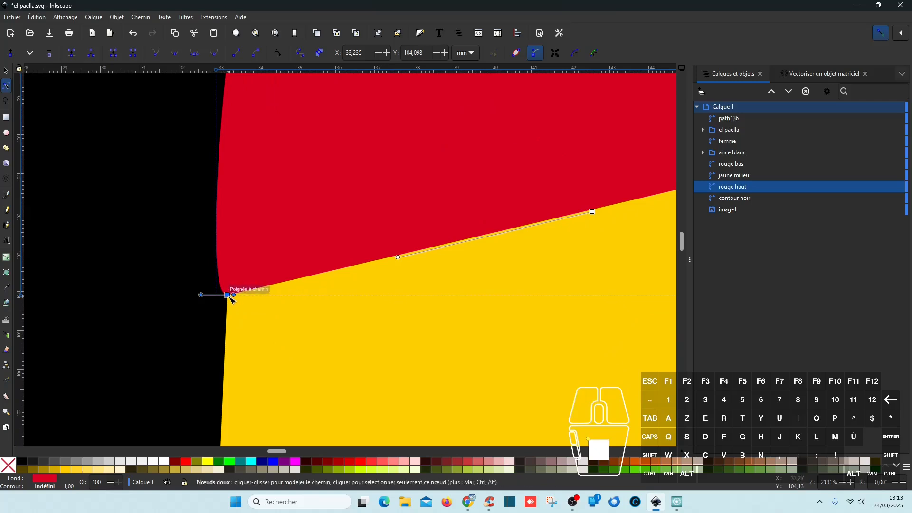
left_click_drag(226, 299, 206, 261)
scroll(281, 326, "down", 4)
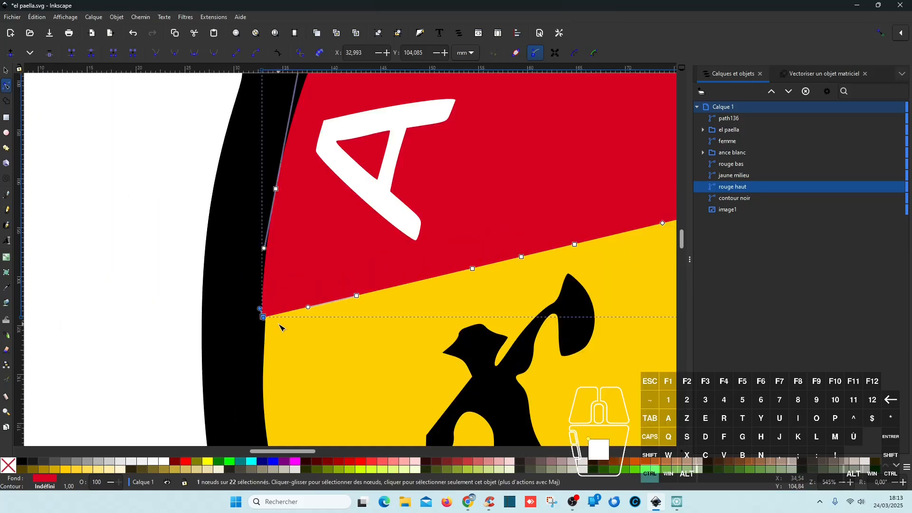
- Move the yellow band's upper left corner node to about X 32.85, Y 104.15 mm, and snap rouge haut's lower left corner node onto it
left_click(275, 332)
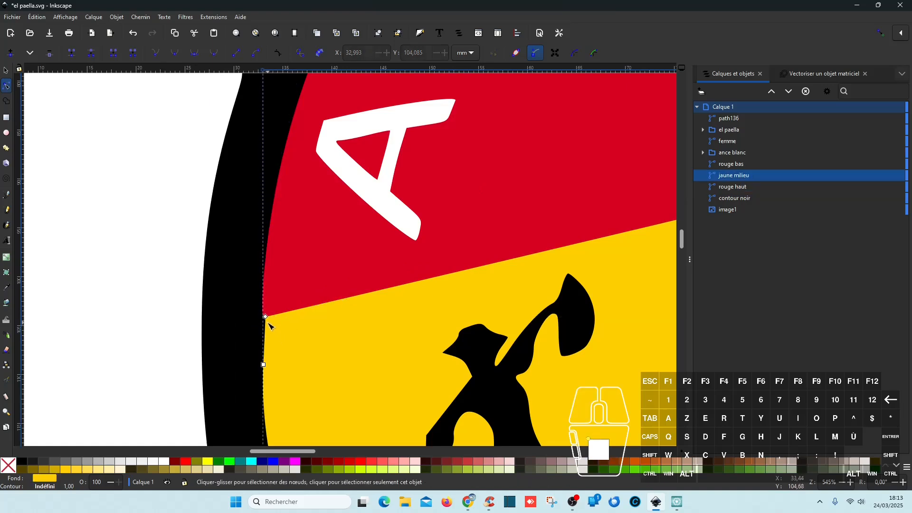
left_click_drag(265, 317, 262, 318)
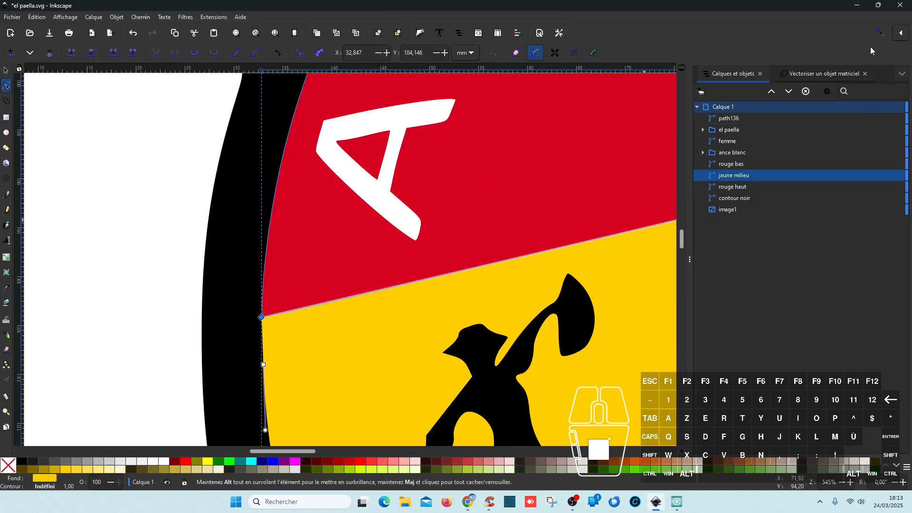
scroll(262, 342, "up", 5)
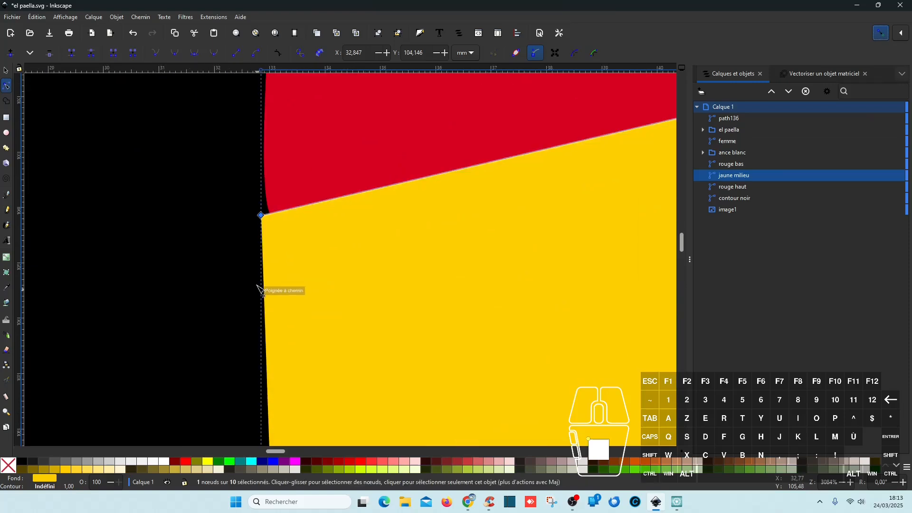
left_click(278, 203)
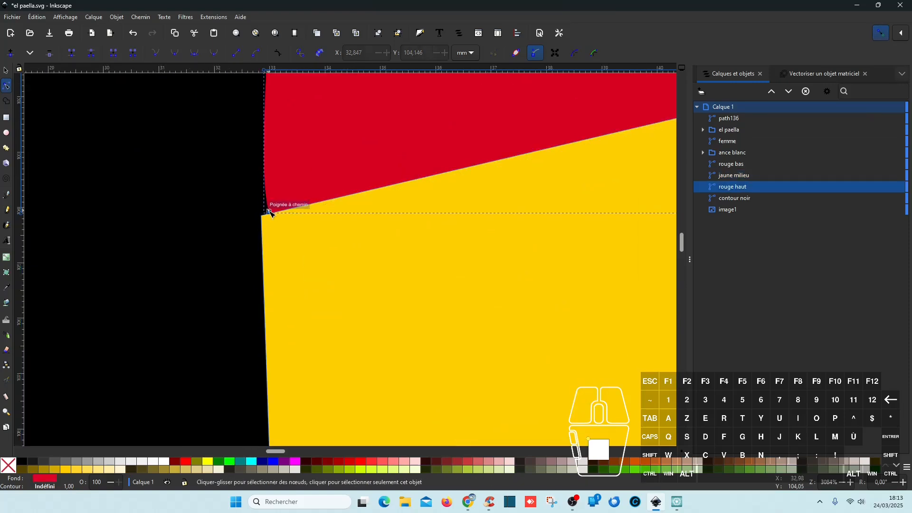
left_click_drag(270, 213, 261, 216)
left_click_drag(243, 170, 258, 167)
- Deselect the yellow band and save the document
left_click(314, 270)
scroll(316, 271, "down", 6)
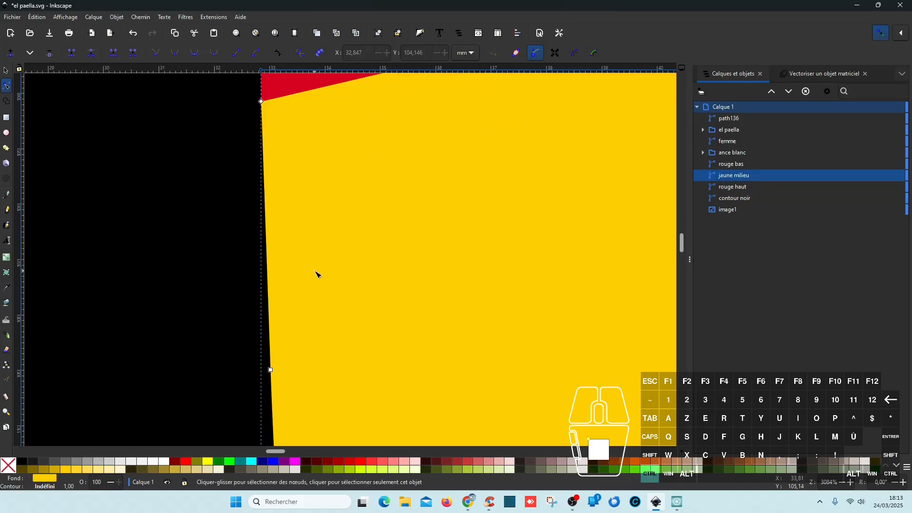
left_click(153, 287)
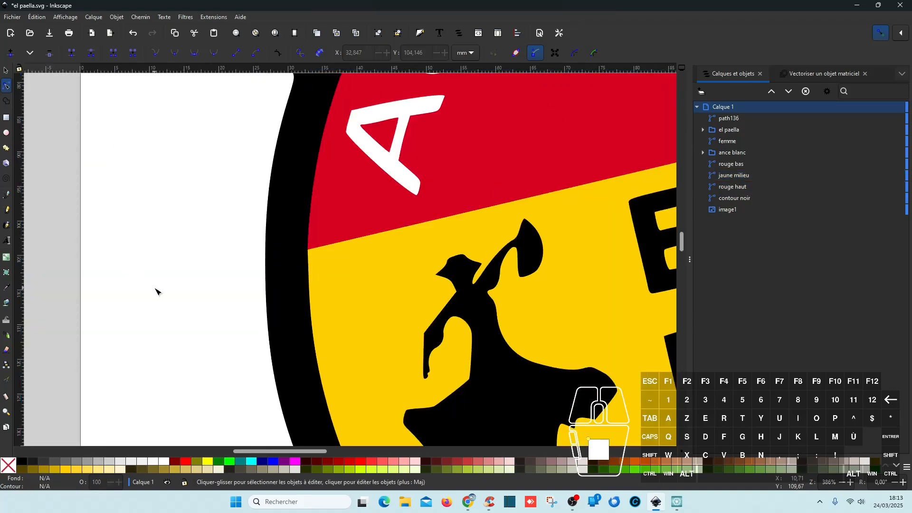
scroll(181, 292, "down", 2)
key("ctrl+s")
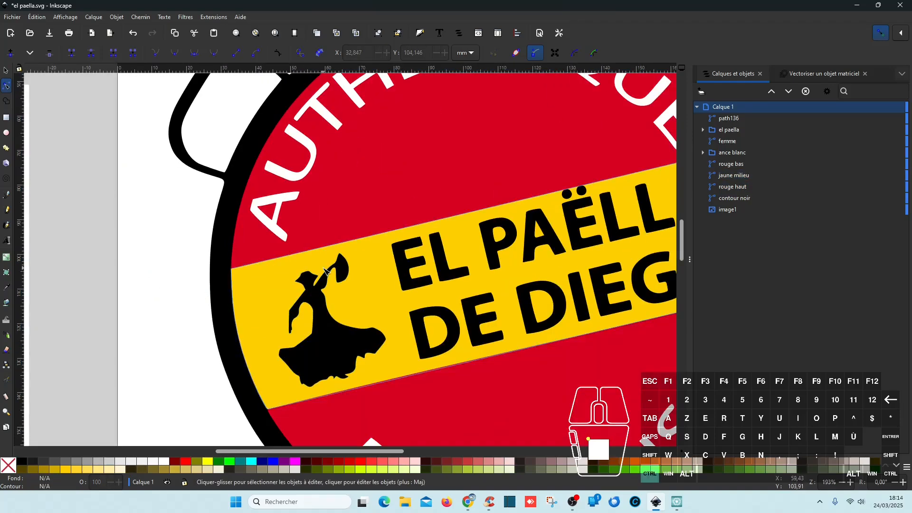
scroll(441, 268, "down", 3)
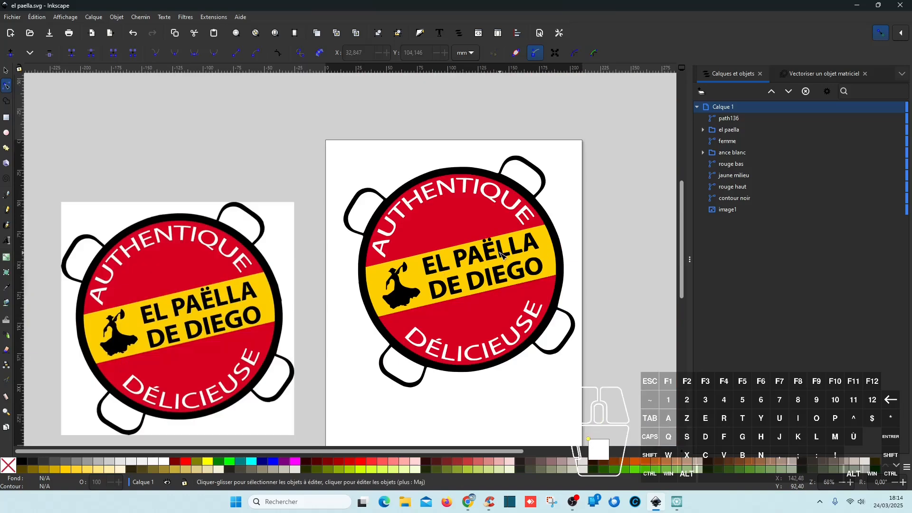
- Split path136, the white AUTHENTIQUE and DÉLICIEUSE lettering, into one separate path per letter
left_click(738, 119)
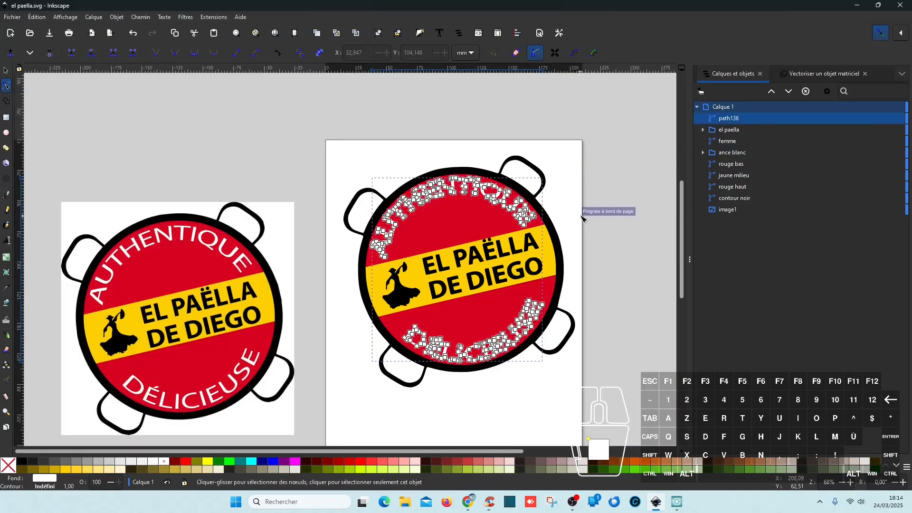
left_click(610, 231, "ctrl")
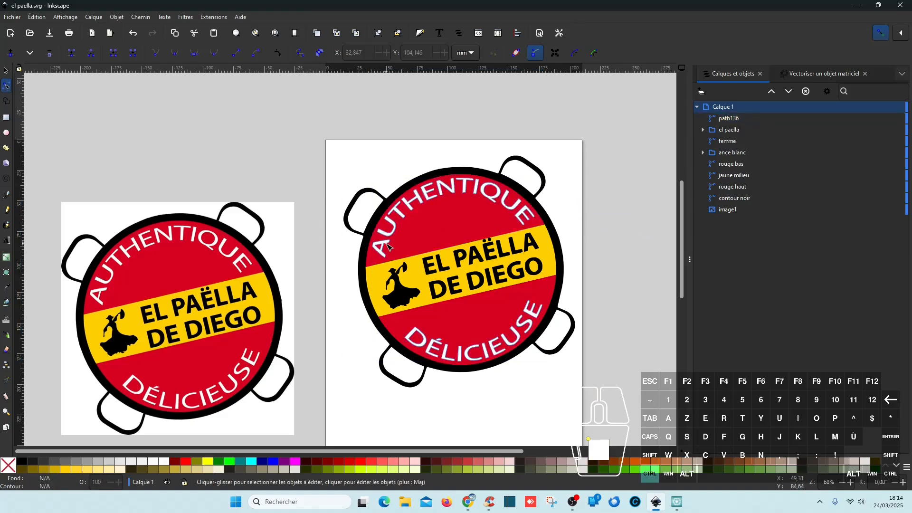
scroll(390, 238, "up", 6, "ctrl")
scroll(452, 244, "down", 4, "ctrl")
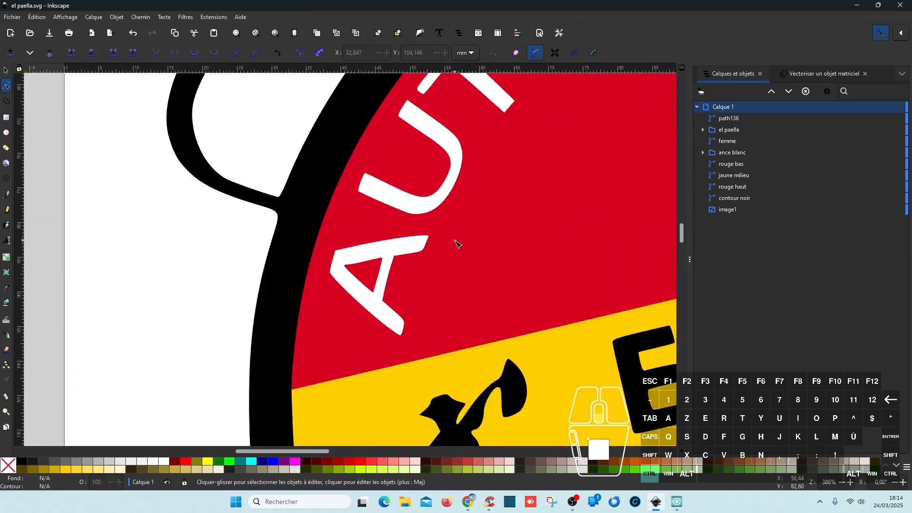
left_click(739, 119)
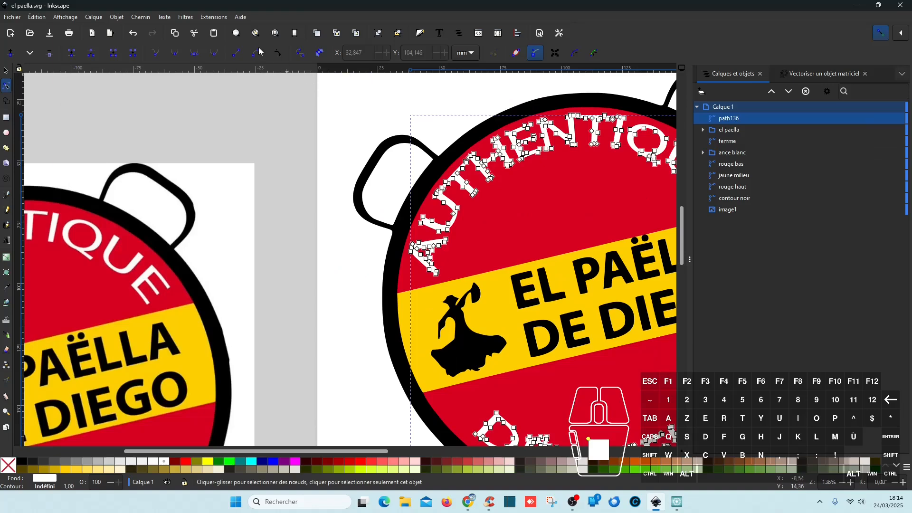
left_click(142, 19)
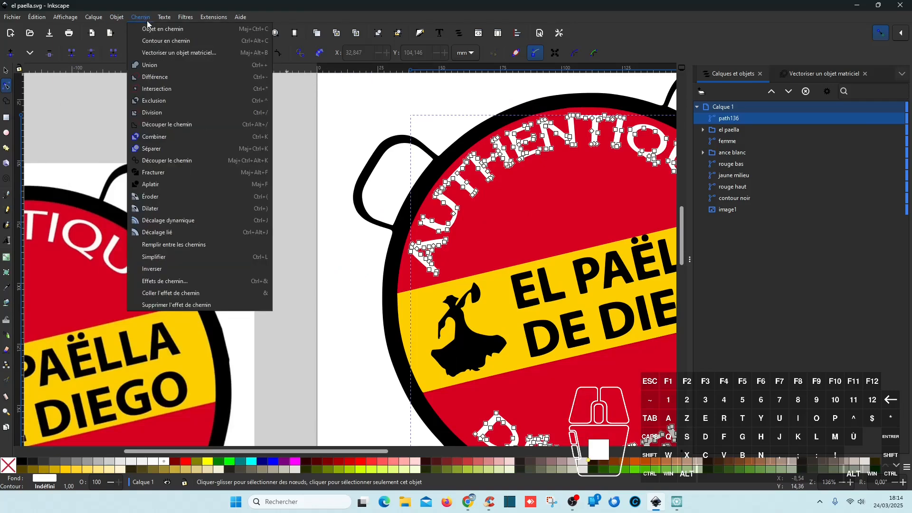
left_click(158, 162)
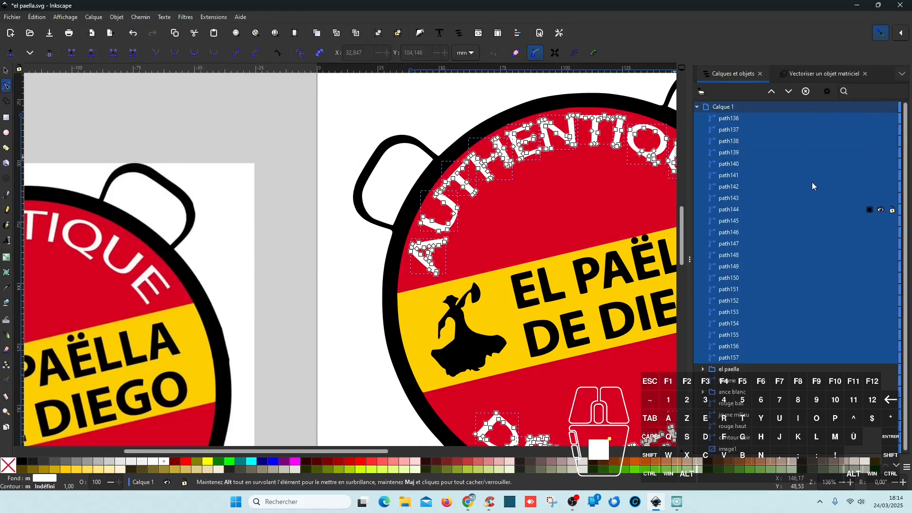
- Rename path157, the second T of AUTHENTIQUE, as t
left_click(740, 359)
scroll(520, 323, "down", 1)
left_click_drag(521, 322, 405, 321)
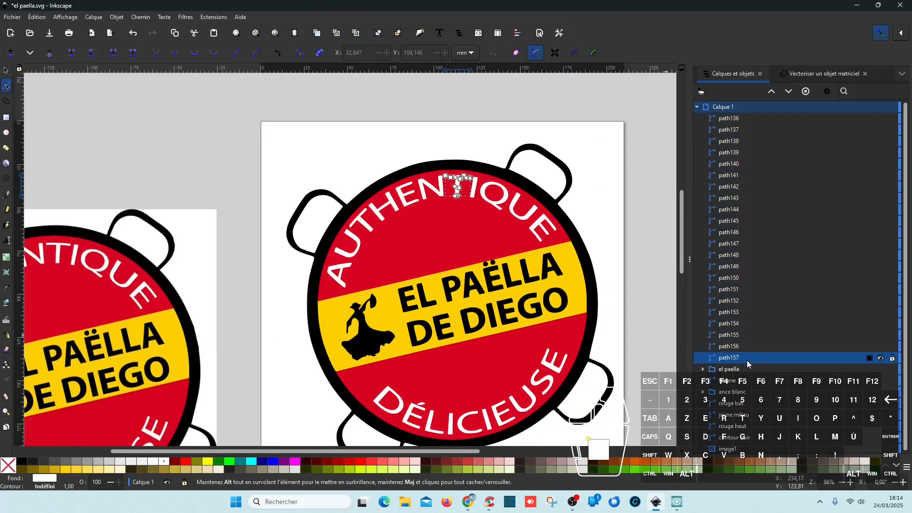
double_click(748, 358)
type("t")
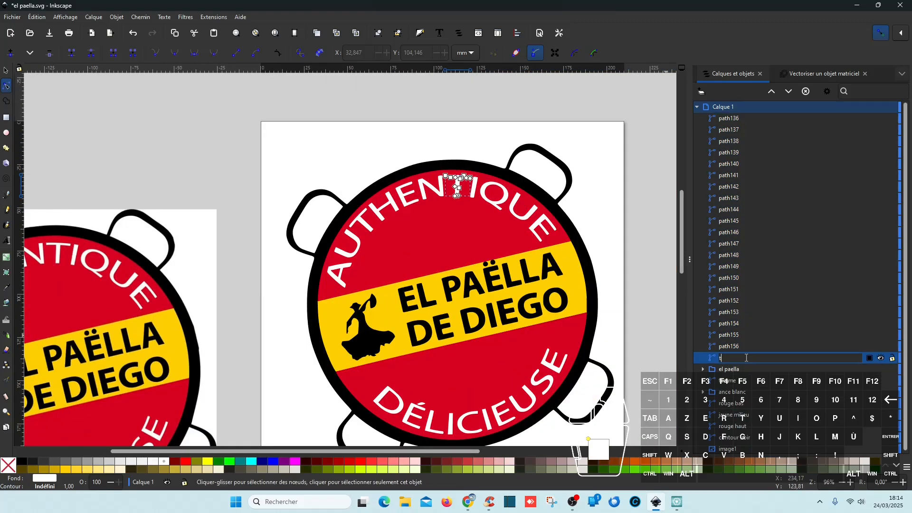
key("Return")
- Rename the I of AUTHENTIQUE (path156) as i and its N (path155) as n
left_click(732, 348)
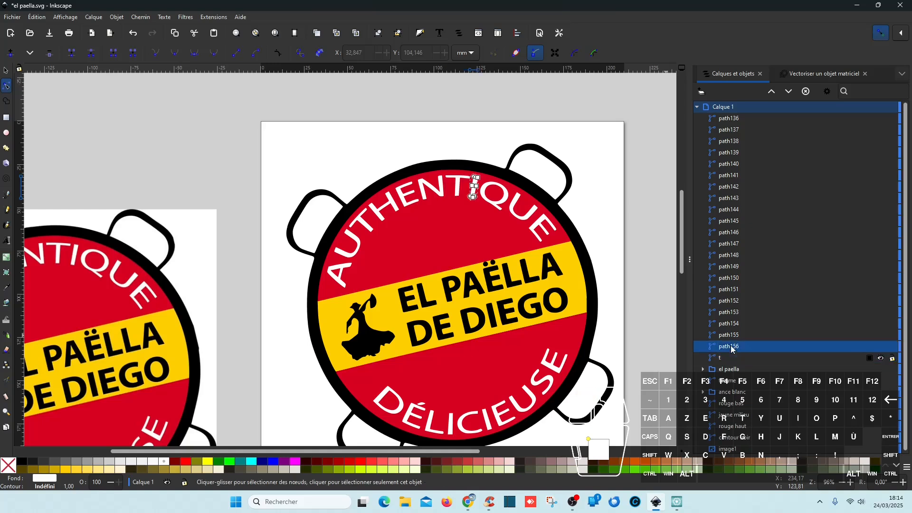
double_click(733, 348)
type("i")
key("Return")
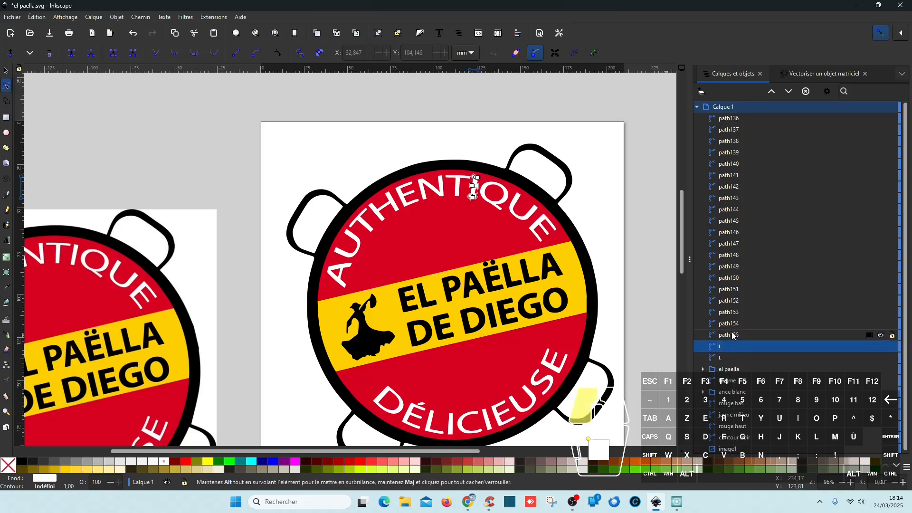
left_click(732, 336)
double_click(732, 335)
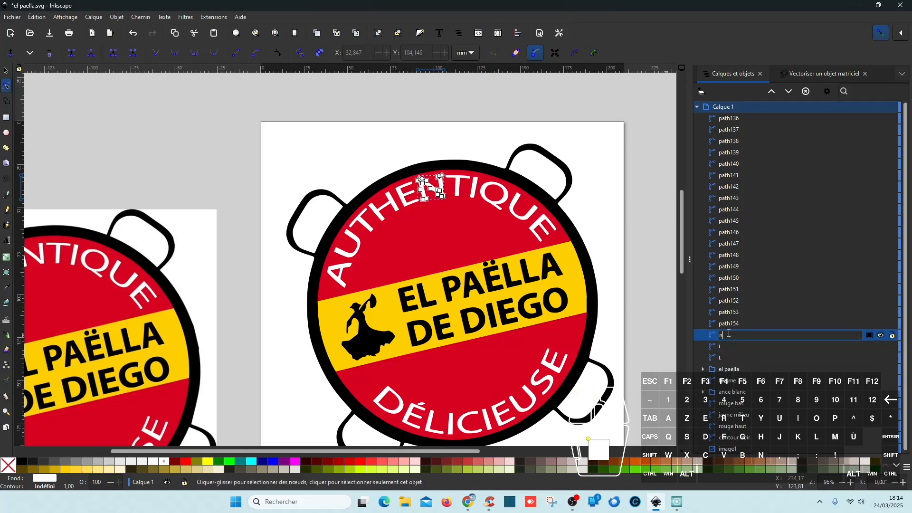
key("Return")
- Rename the first E of AUTHENTIQUE (path154) as e and its Q (path153) as q
double_click(732, 324)
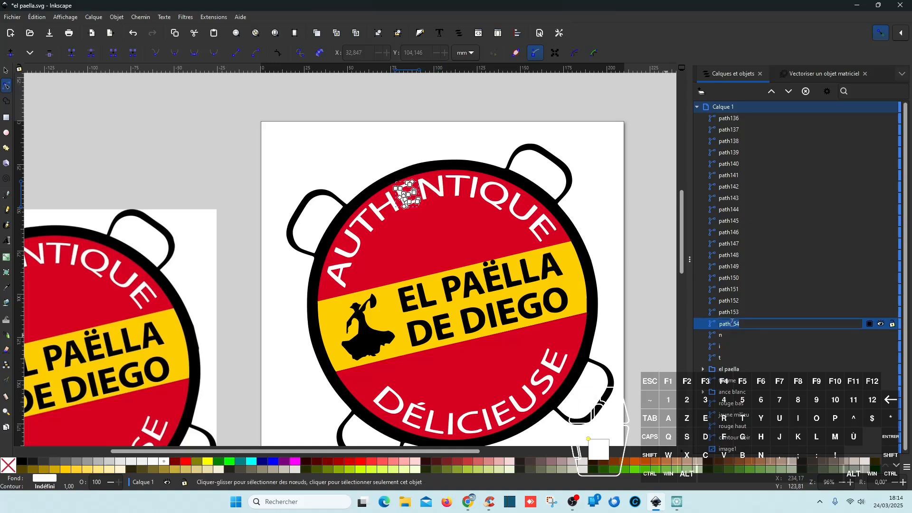
type("e")
key("Return")
left_click(731, 313)
double_click(731, 313)
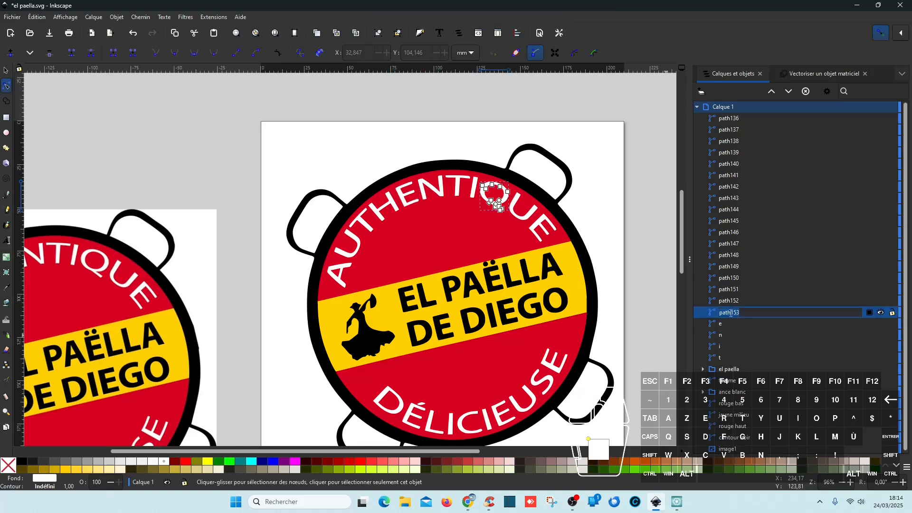
key("Return")
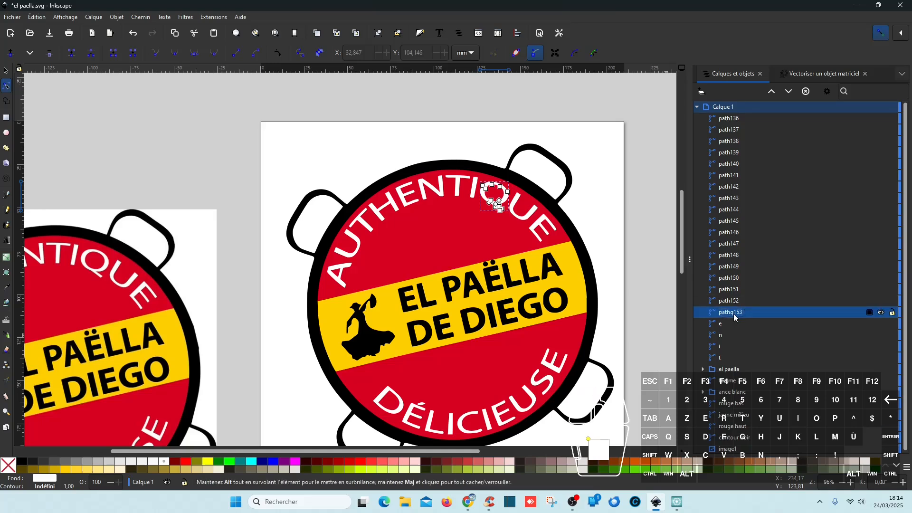
double_click(736, 314)
type("q")
key("Return")
- Rename the second U of AUTHENTIQUE (path152) as u and its H (path151) as h
double_click(738, 301)
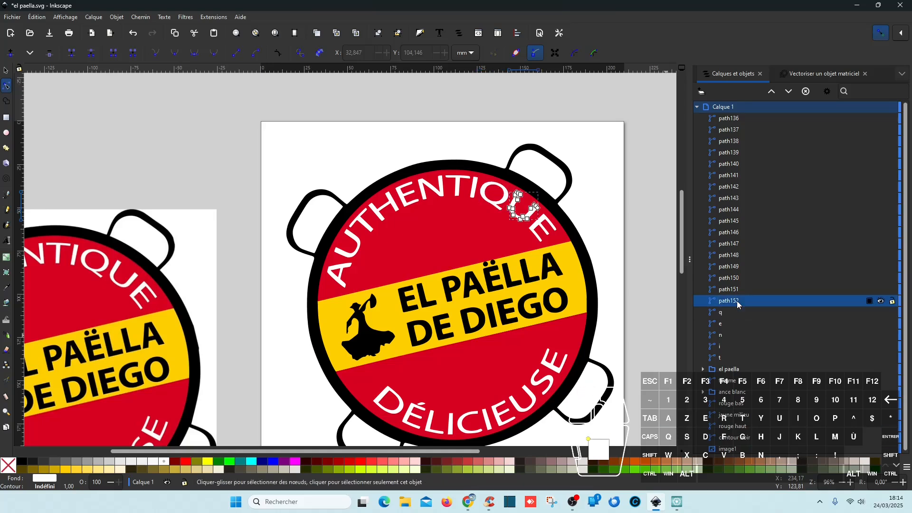
type("u")
key("Return")
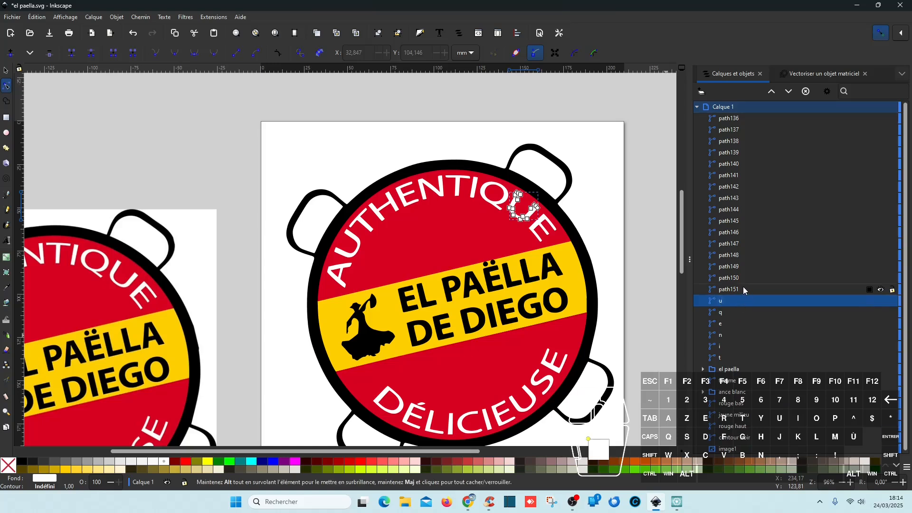
left_click(744, 290)
left_click(747, 288)
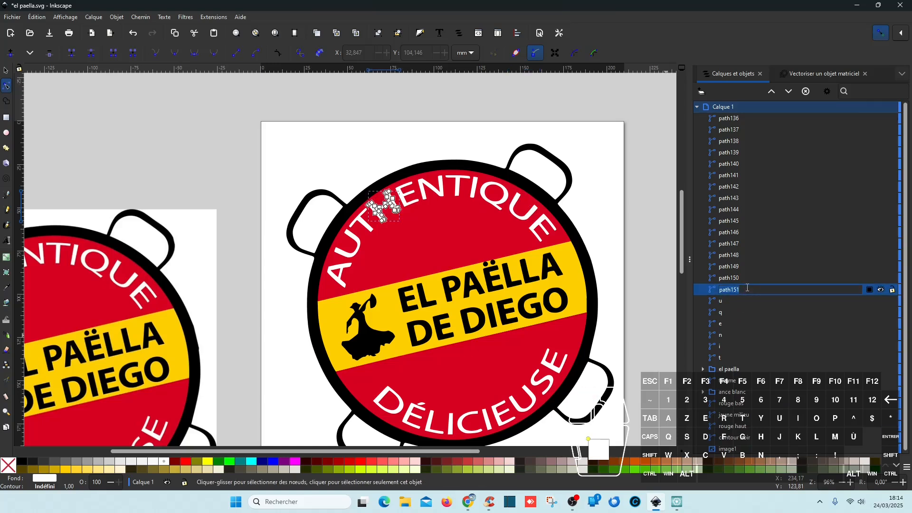
type("h")
key("Return")
- Rename the first T of AUTHENTIQUE (path150) as t and its final E (path149) as e
left_click(741, 279)
left_click(741, 279)
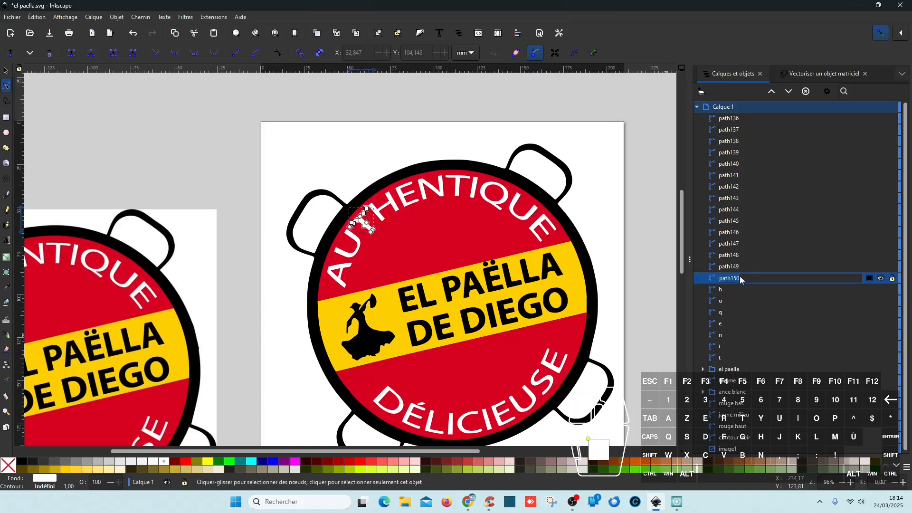
type("t")
key("Return")
left_click(738, 266)
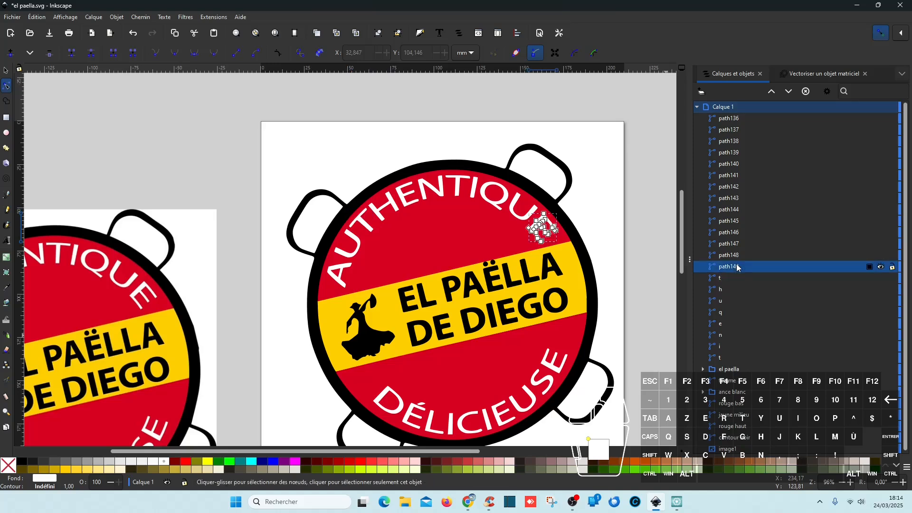
left_click(738, 265)
type("e")
key("Return")
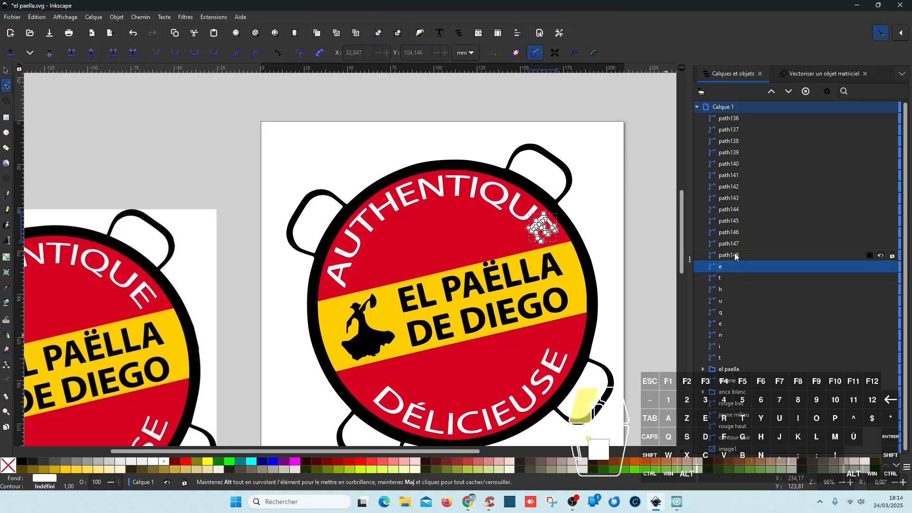
- Rename the first U of AUTHENTIQUE (path148) as u and its A (path147) as a, leaving the A selected
left_click(737, 256)
left_click(736, 256)
type("u")
key("Return")
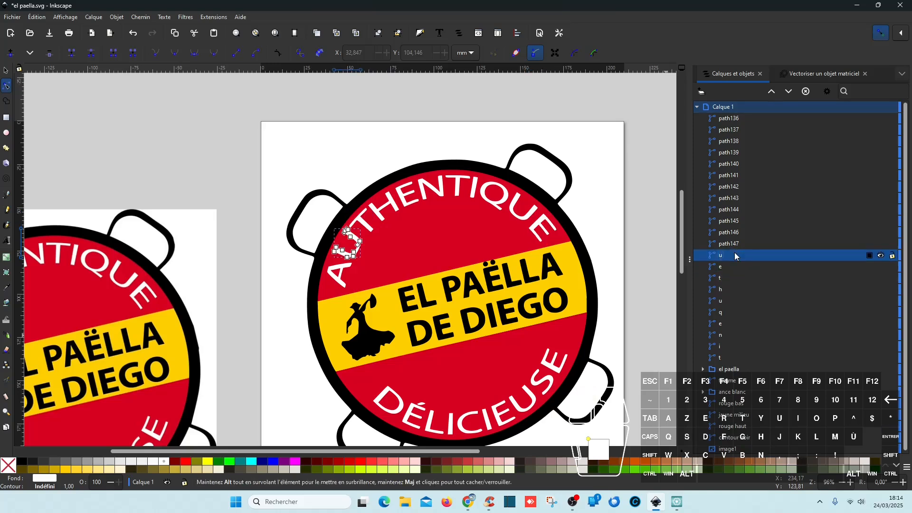
left_click(735, 244)
left_click(735, 243)
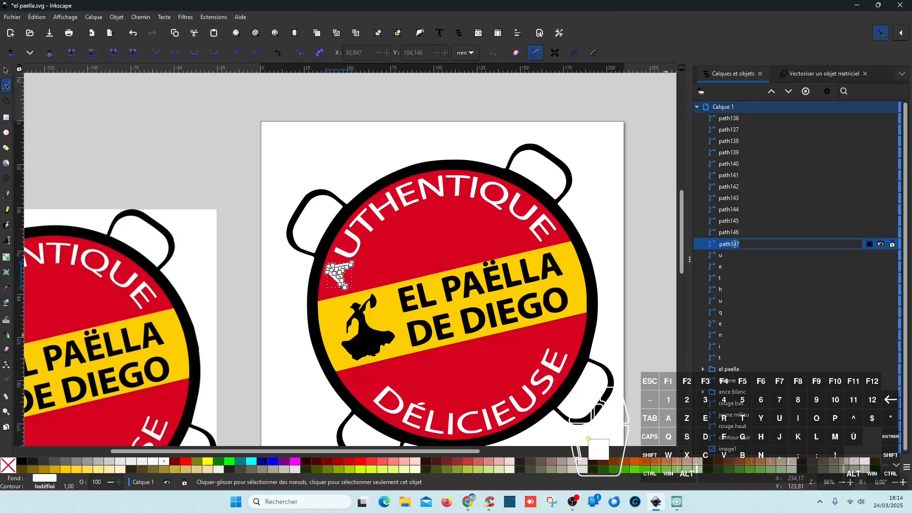
type("a")
key("Return")
left_click(733, 235)
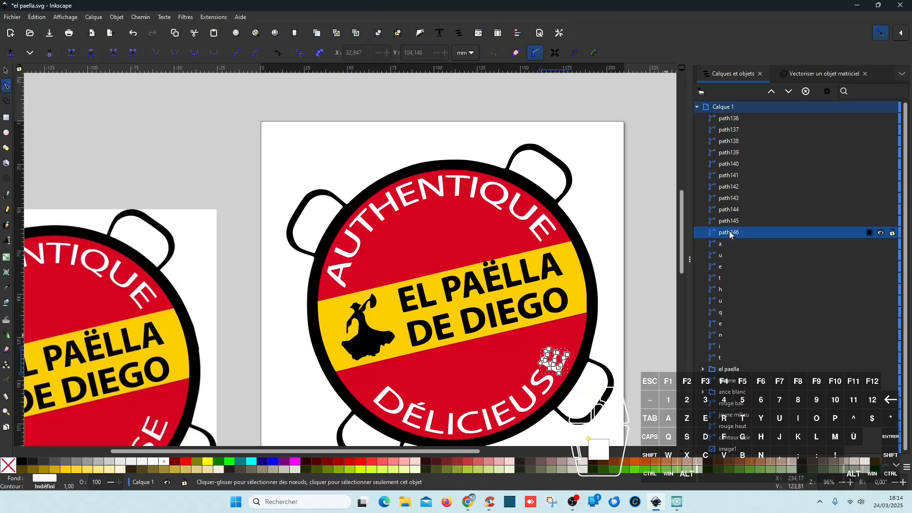
left_click(811, 241)
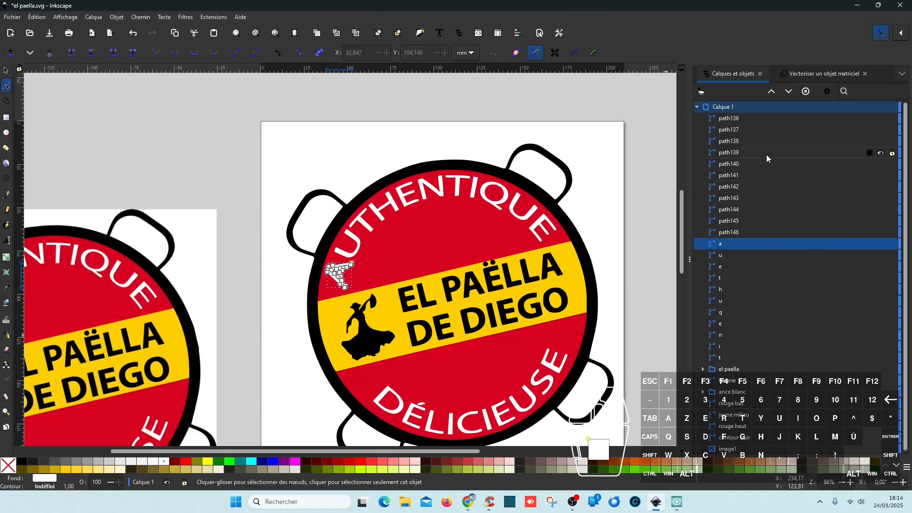
- Stack AUTHENTIQUE's first four letters in the object list as h, t, u, a from top down, directly beneath the second u
left_click(789, 91)
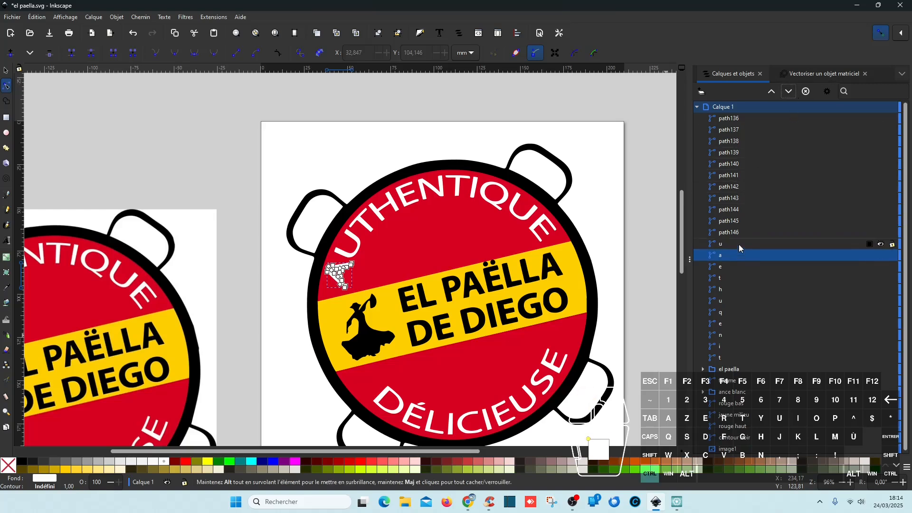
left_click(739, 244, "shift")
left_click(789, 92)
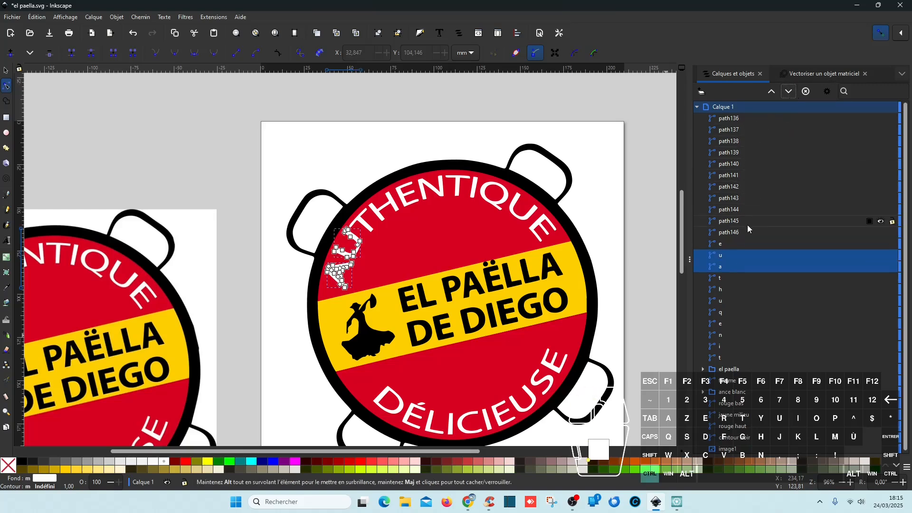
left_click(787, 95)
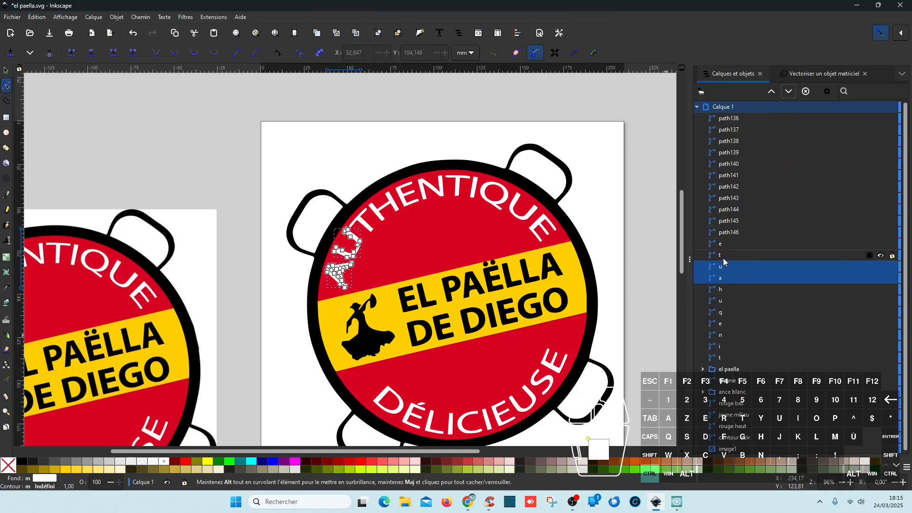
left_click(724, 257, "shift")
left_click(790, 93)
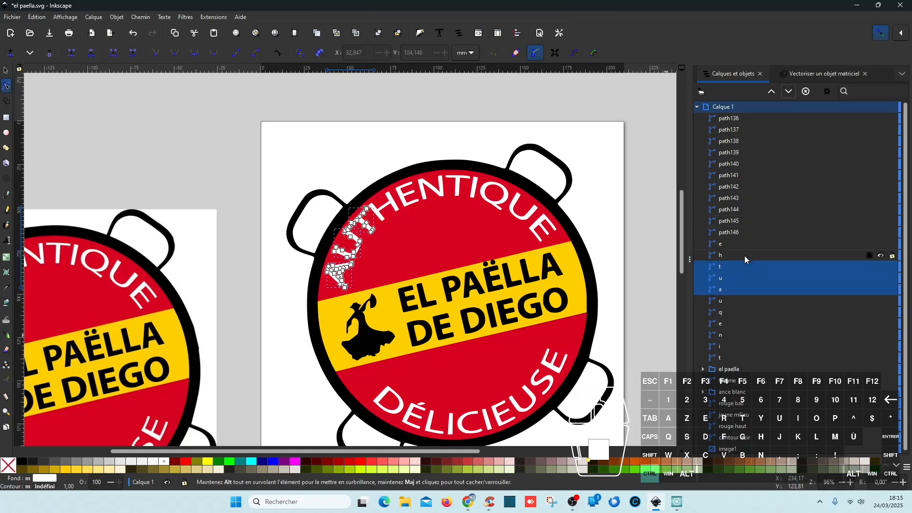
left_click(722, 256, "shift")
left_click(789, 93)
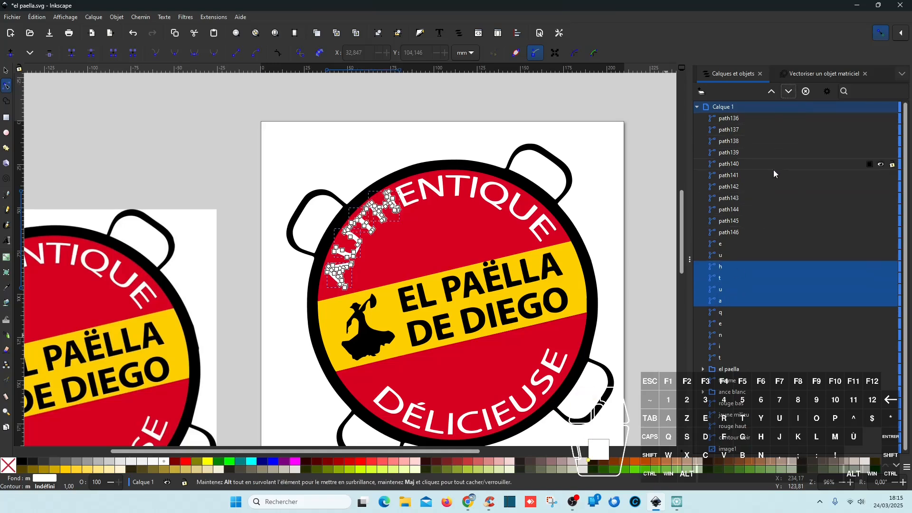
- Lower AUTHENTIQUE's h, t, u and a beneath q and the first e, then lower all five letters beneath n
left_click(731, 245)
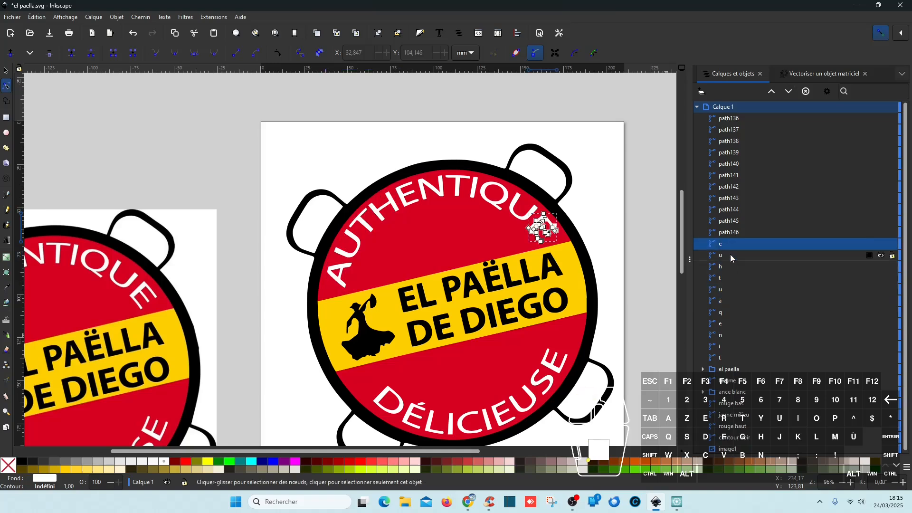
left_click(728, 268)
left_click(734, 302, "shift")
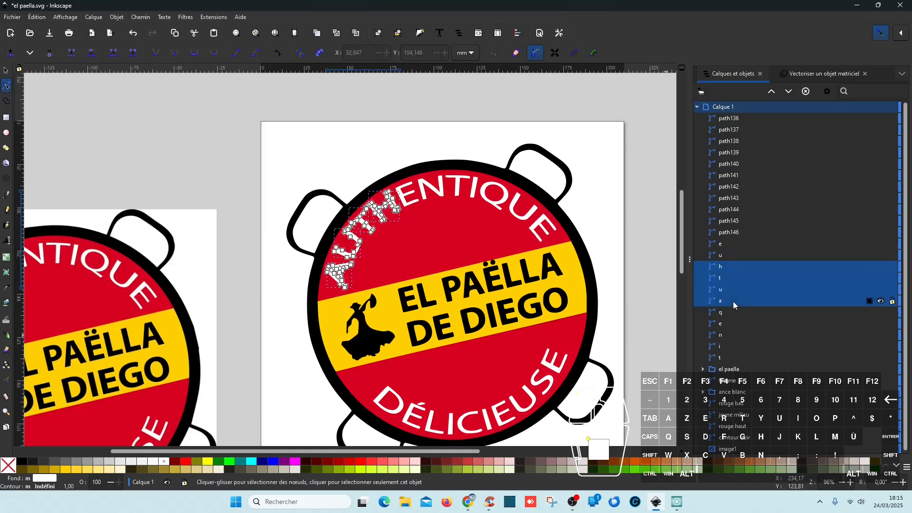
left_click(788, 94)
left_click(788, 93)
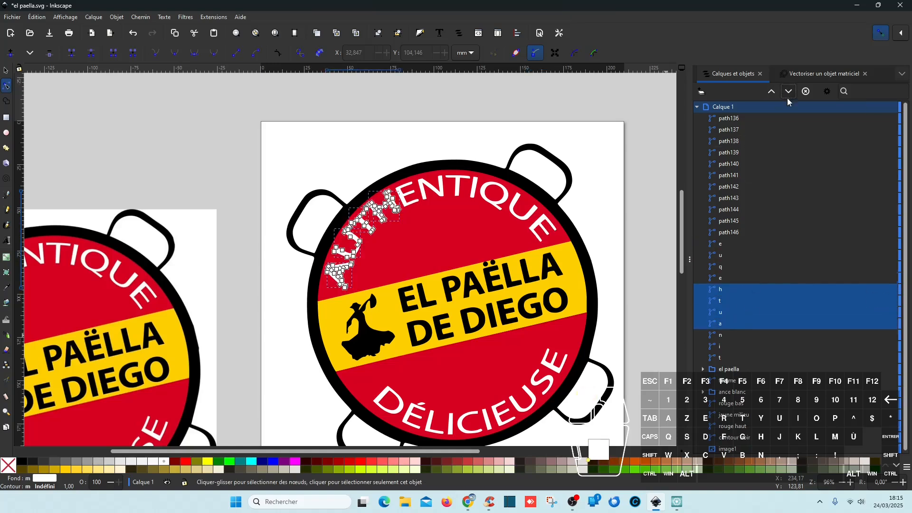
left_click(729, 279, "ctrl")
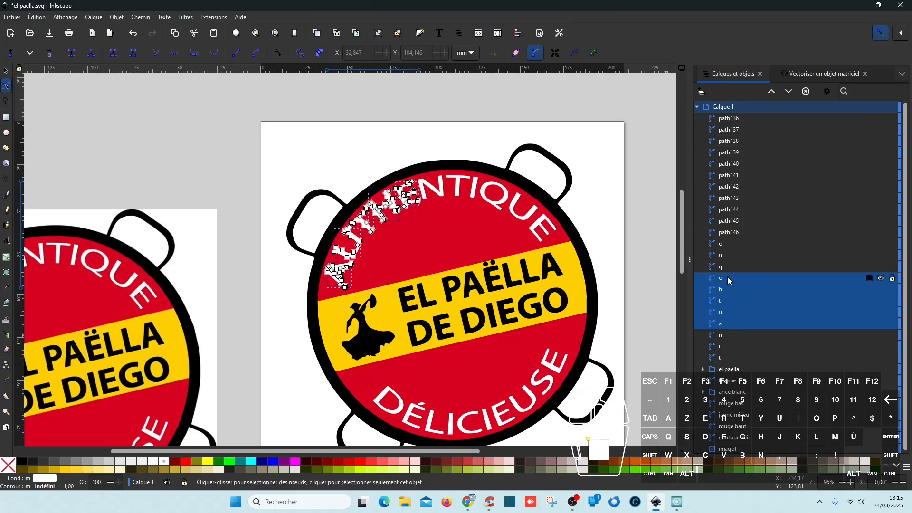
left_click(790, 94)
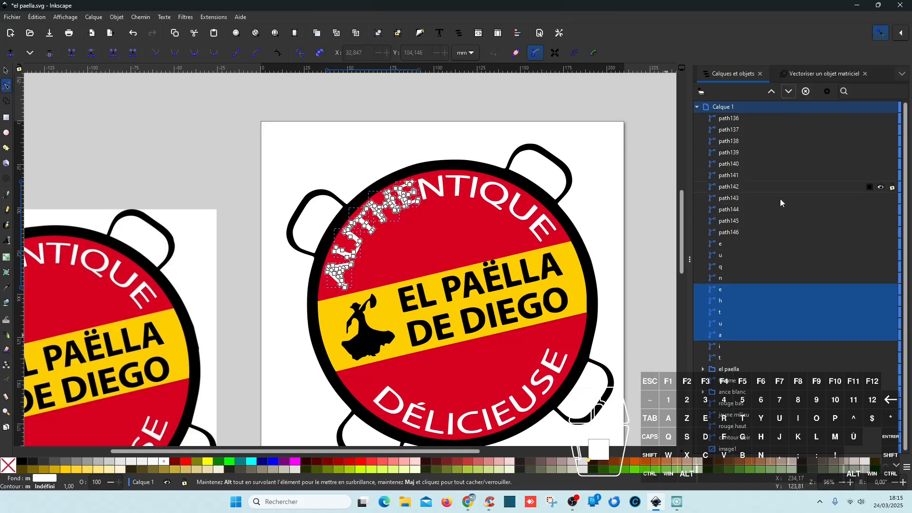
- Lower AUTHENTIQUE's n, e, h, t, u and a beneath i and t, extend the selection to t and i, and save the drawing
left_click(725, 283, "ctrl")
left_click(790, 91)
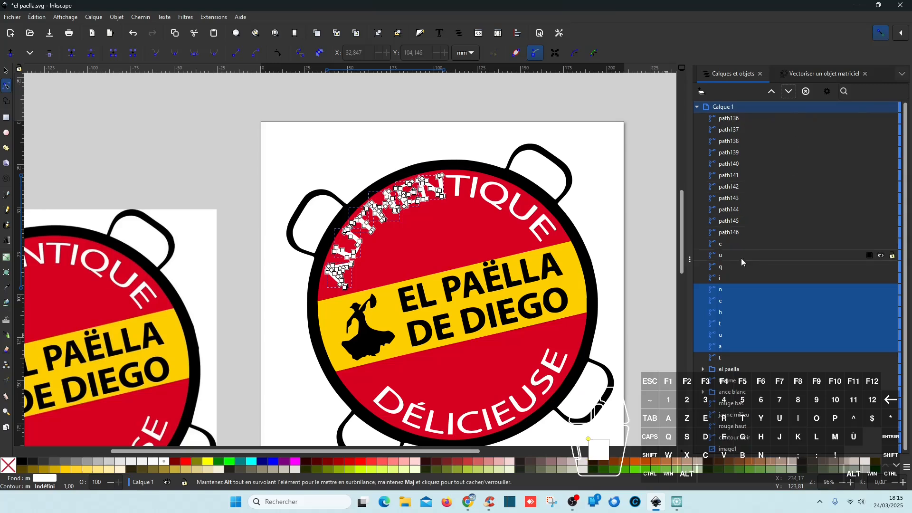
left_click(790, 94)
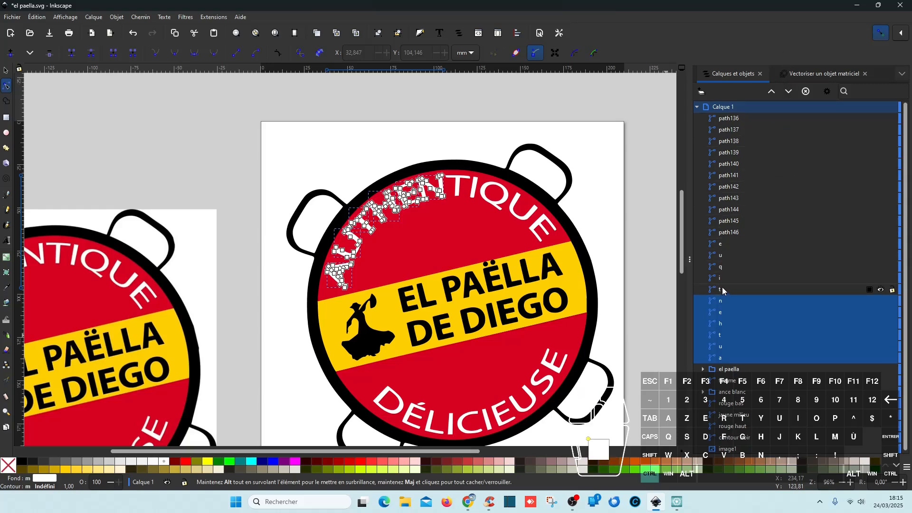
left_click(724, 289, "ctrl")
left_click(724, 278, "ctrl")
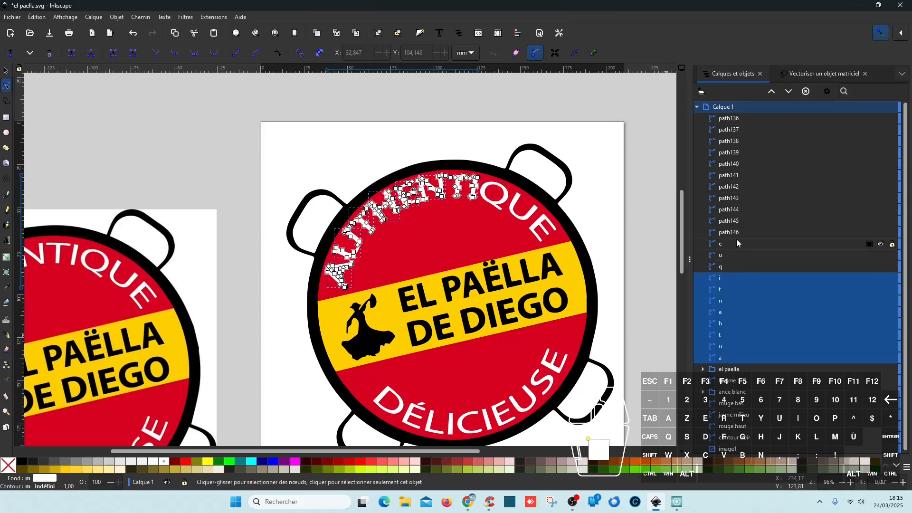
key("ctrl+s")
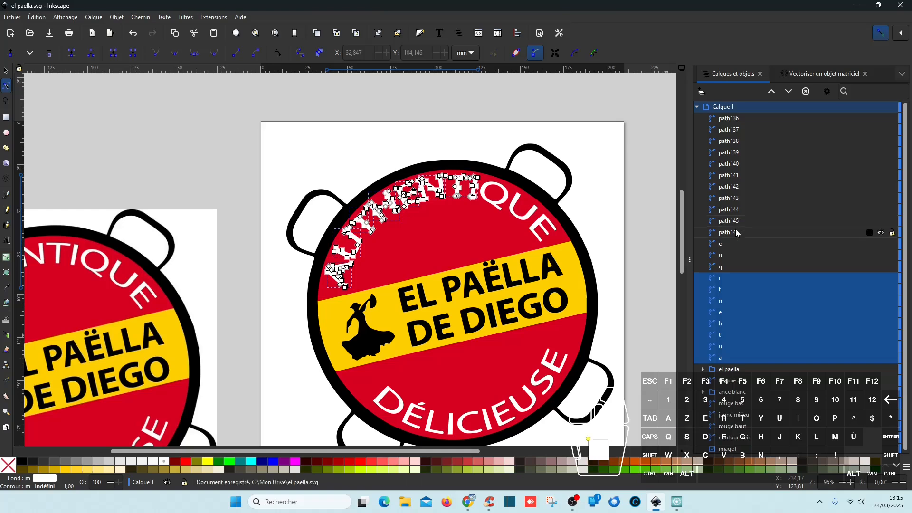
- Rename the final E of DÉLICIEUSE (path146) as e and its S (path145) as s
left_click(738, 233)
double_click(737, 233)
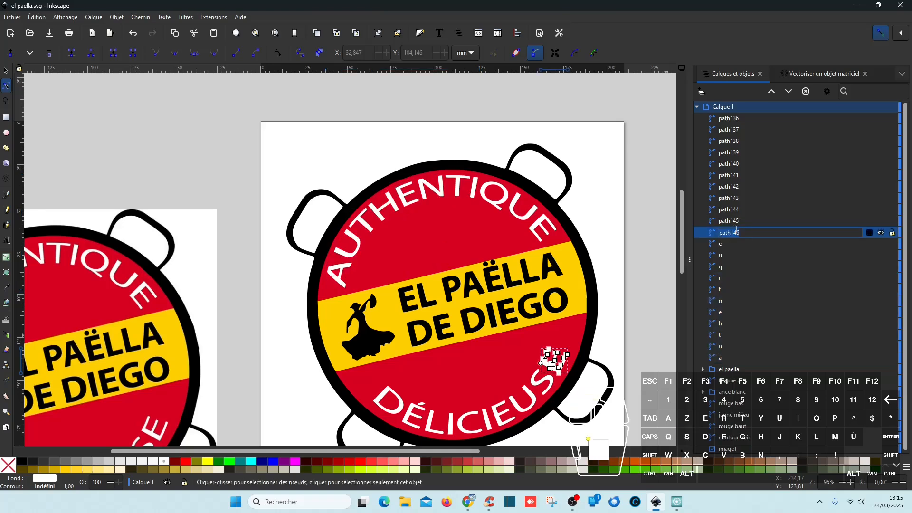
type("e")
key("Return")
left_click(738, 221)
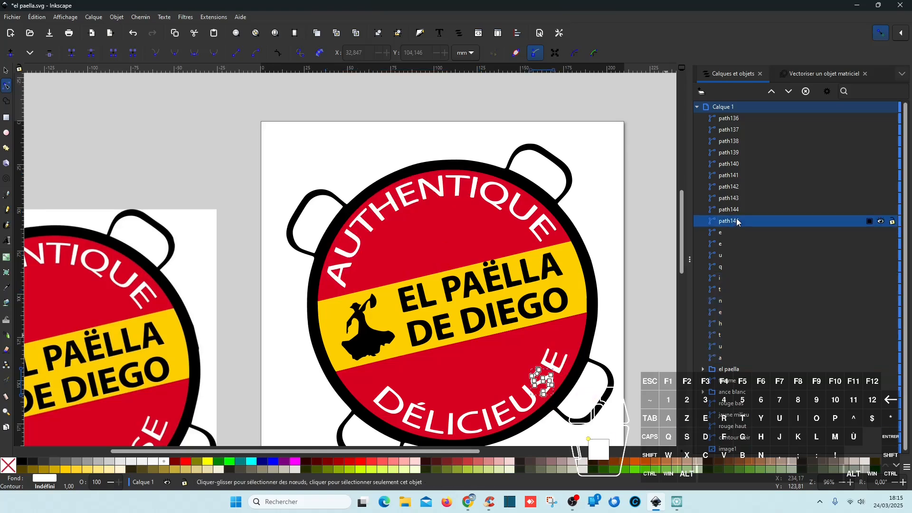
double_click(737, 222)
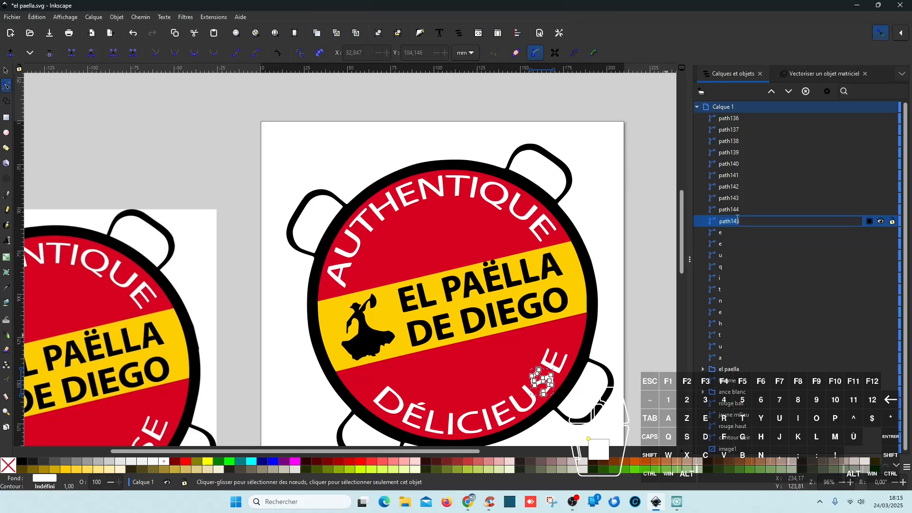
type("s")
key("Return")
- Rename the accent of DÉLICIEUSE (path144) as ' and its U (path143) as u
left_click(741, 210)
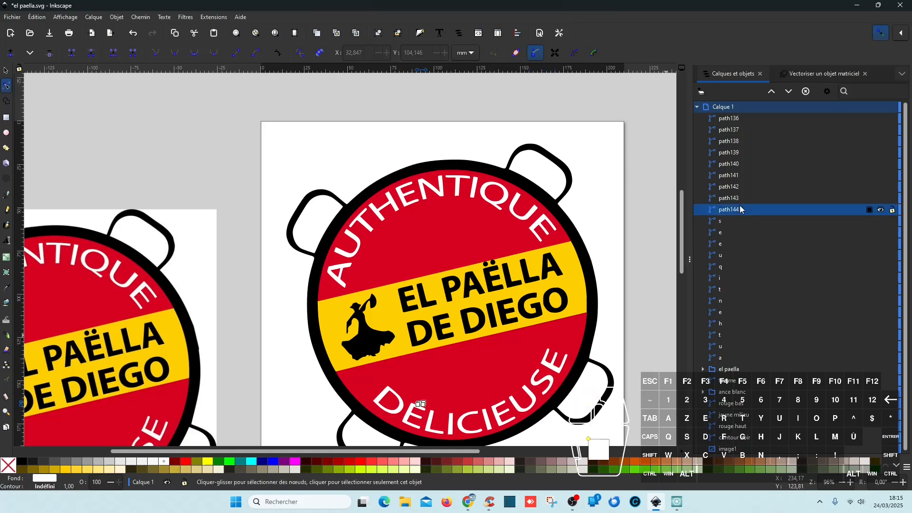
double_click(741, 210)
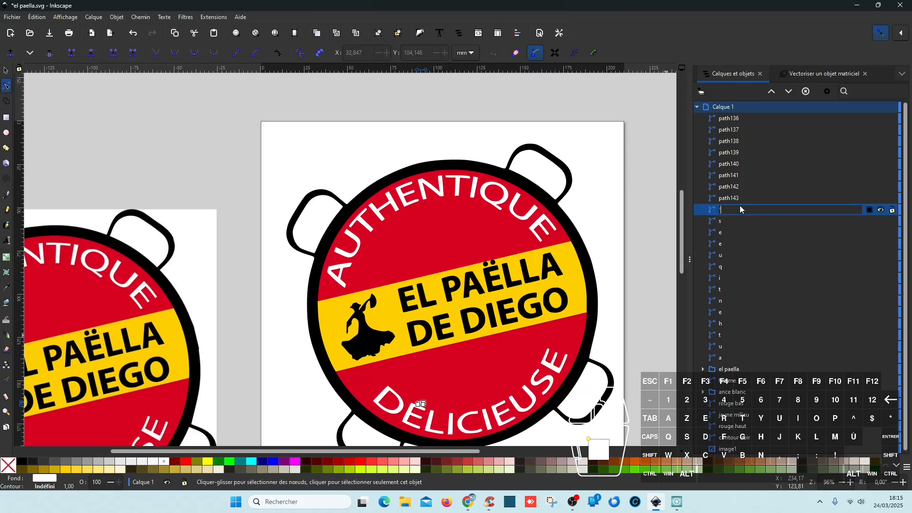
type("'")
key("Return")
left_click(738, 200)
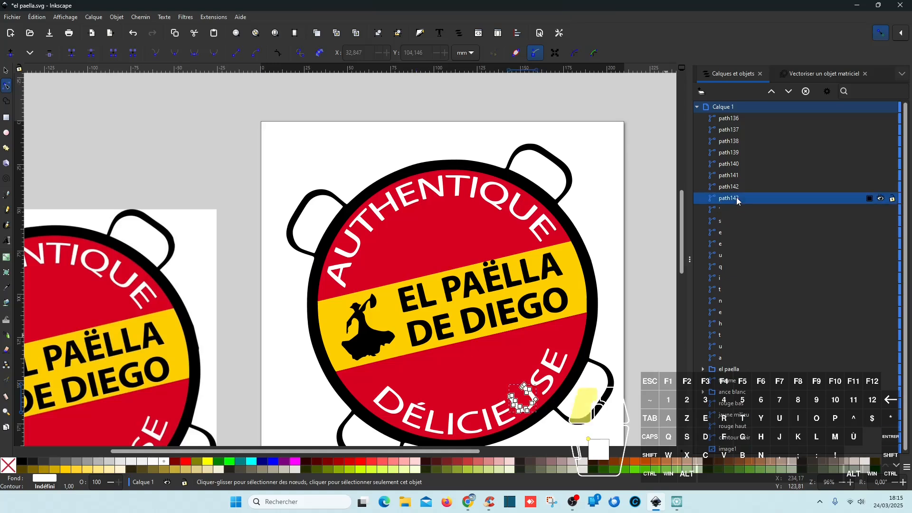
double_click(738, 199)
type("u")
key("Return")
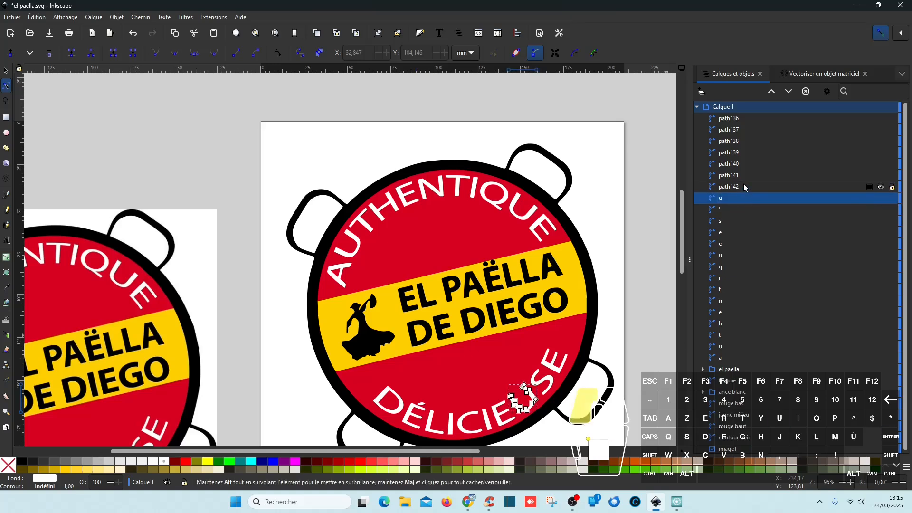
- Rename the middle E of DÉLICIEUSE (path141) as e and its D (path142) as d
left_click(745, 187)
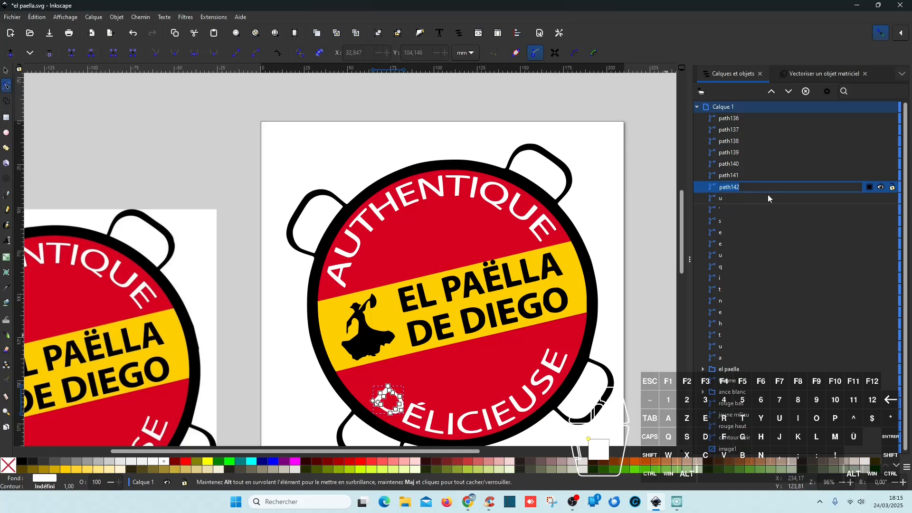
left_click(734, 176)
double_click(734, 176)
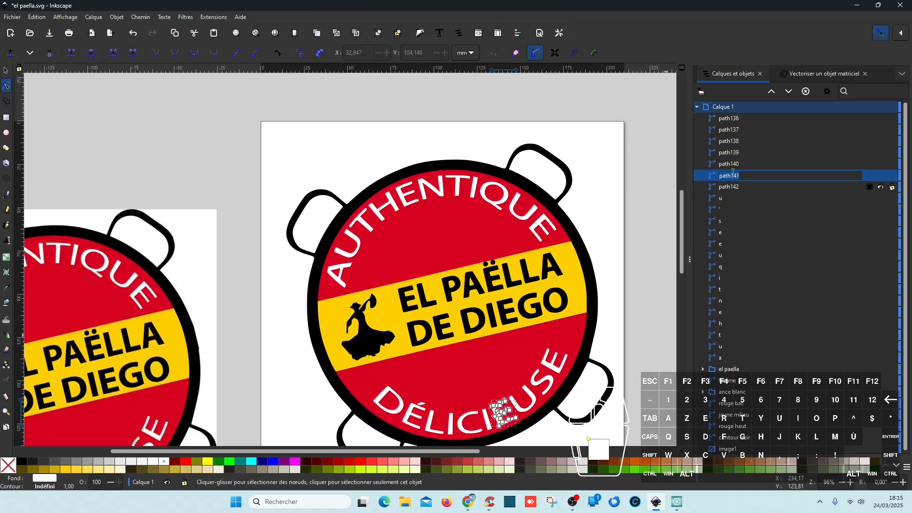
type("e")
key("Return")
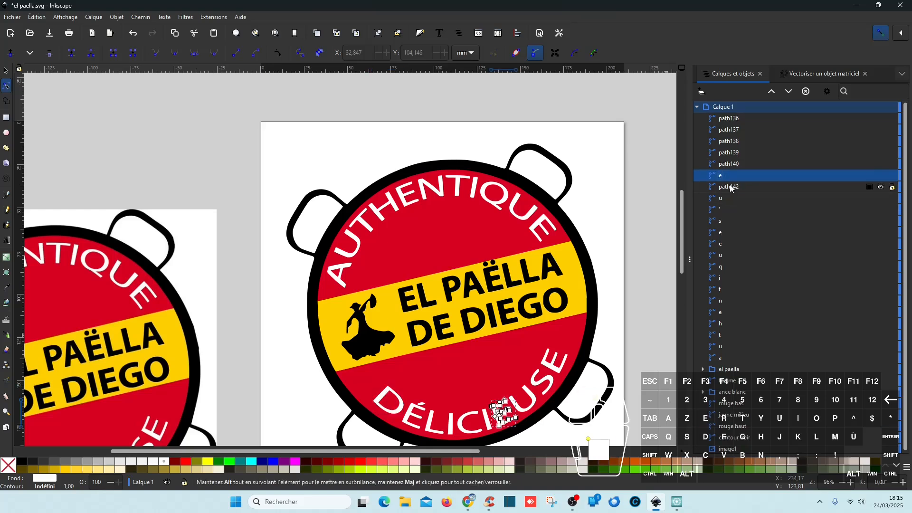
left_click(732, 188)
double_click(731, 188)
type("d")
key("Return")
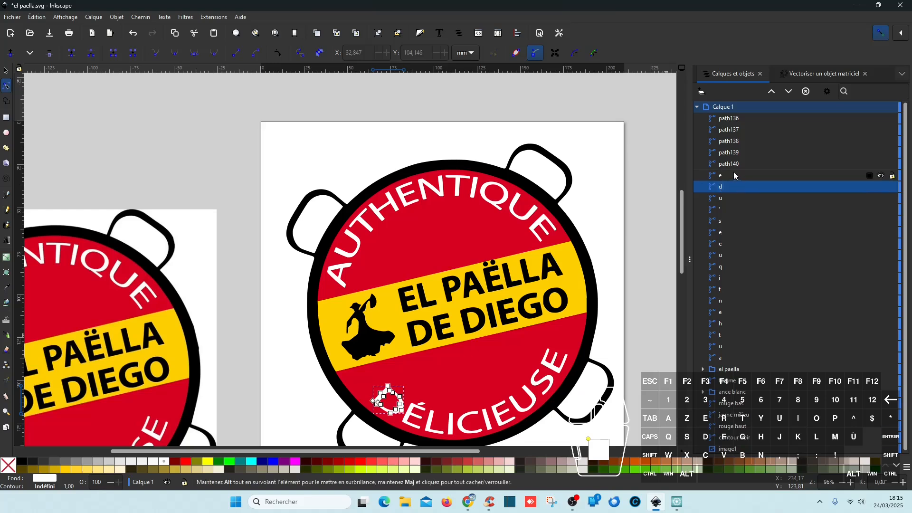
- Rename the body of the É of DÉLICIEUSE (path140) as e and its second I (path139) as i
double_click(732, 165)
type("e")
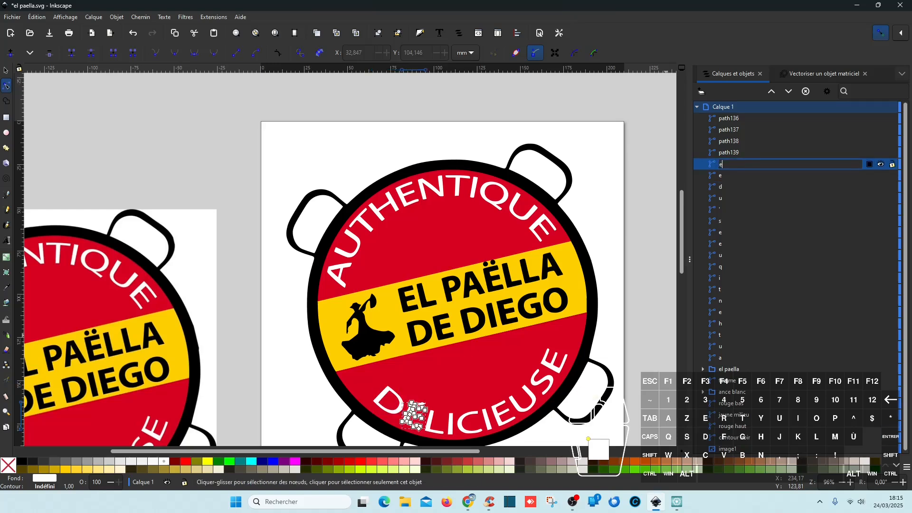
key("Return")
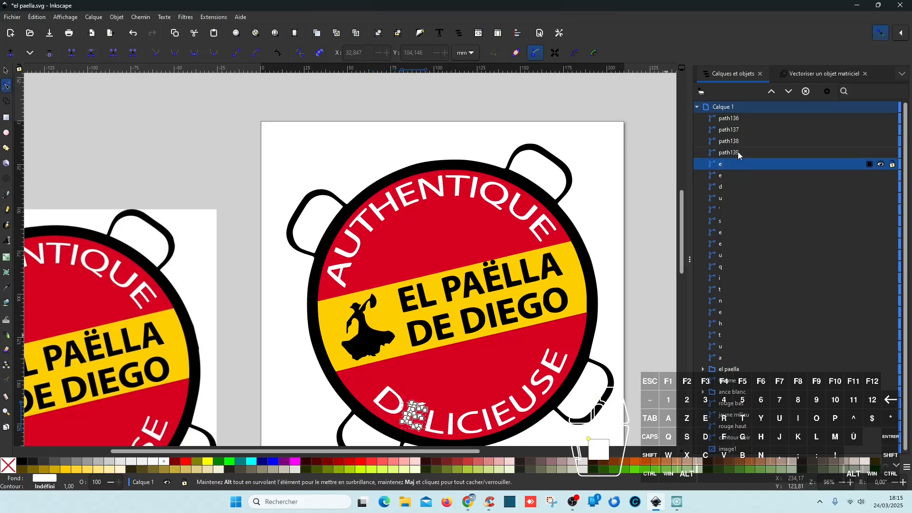
left_click(740, 153)
double_click(740, 153)
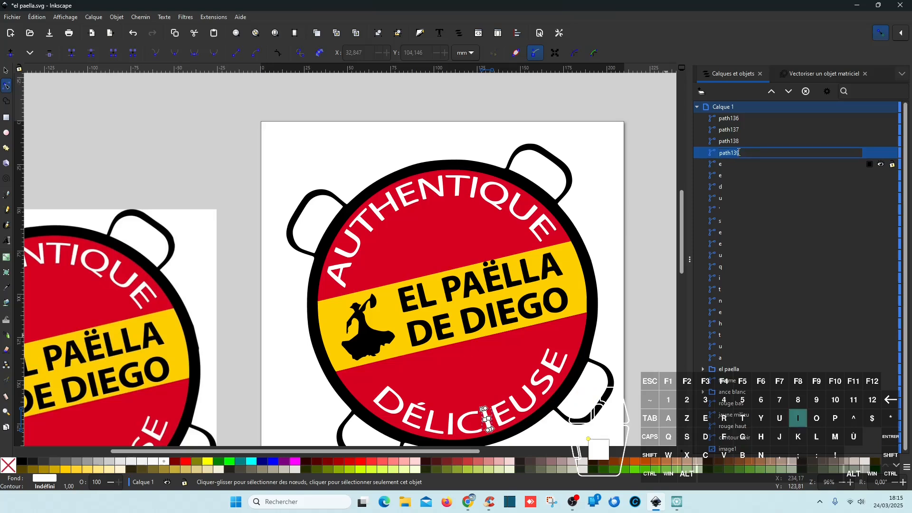
type("i")
key("Return")
- Rename the C of DÉLICIEUSE (path138) as c and its L (path137) as l
left_click(739, 141)
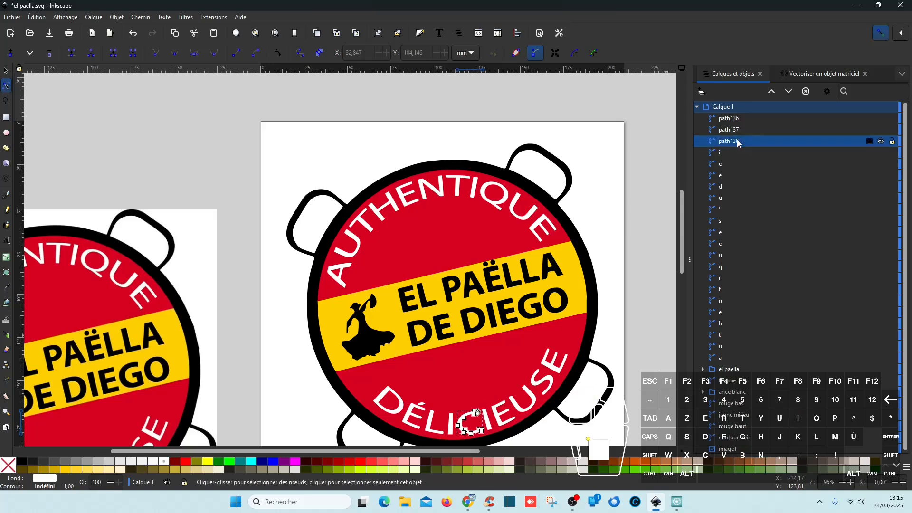
double_click(739, 142)
type("c")
key("Return")
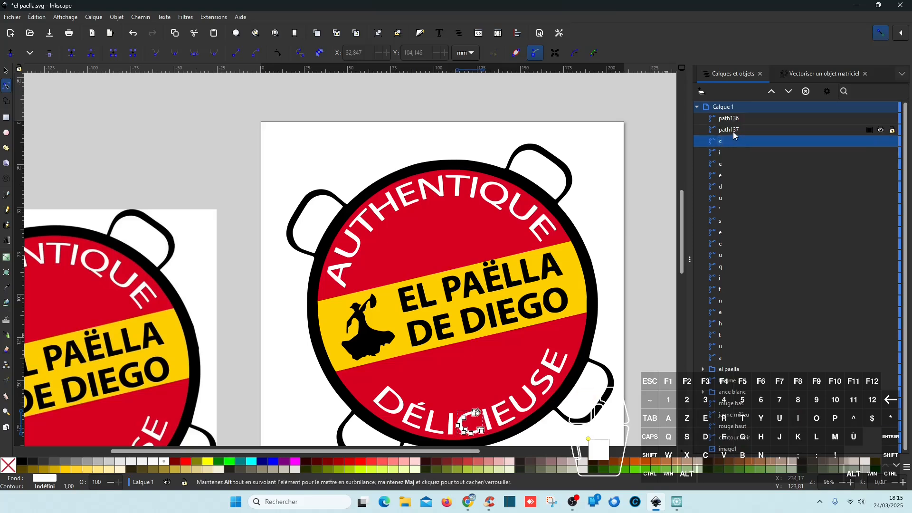
left_click(733, 131)
double_click(734, 131)
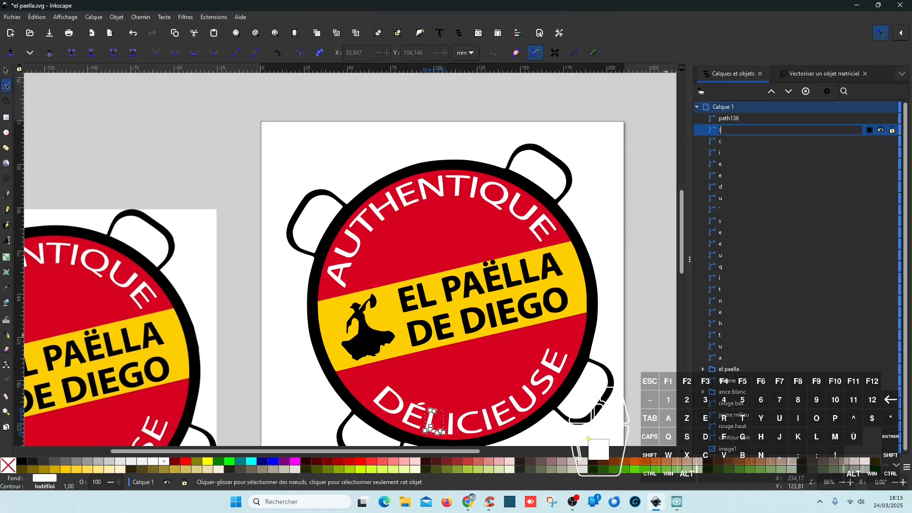
key("Return")
- Rename the first I of DÉLICIEUSE (path136) as i
left_click(736, 119)
double_click(736, 119)
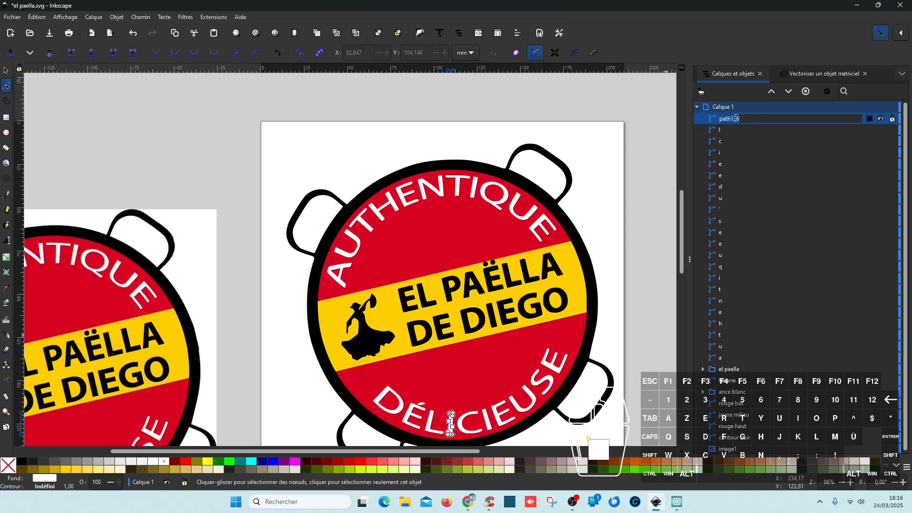
key("Return")
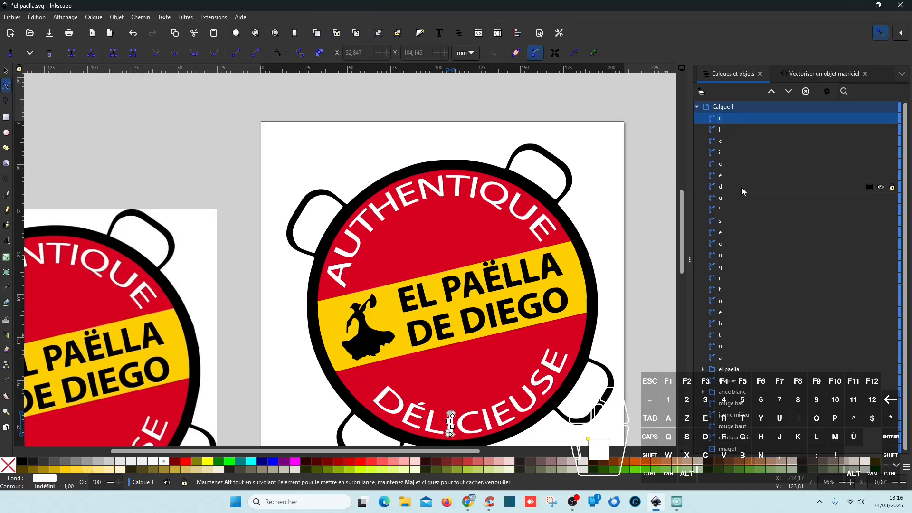
- Move the L of DÉLICIEUSE directly above the body of its É in the object list
left_click(734, 187)
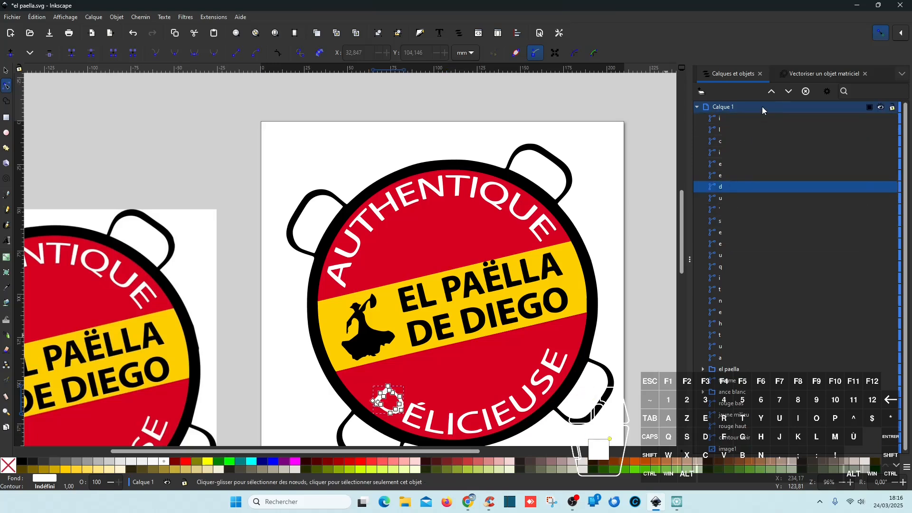
left_click(733, 177, "ctrl")
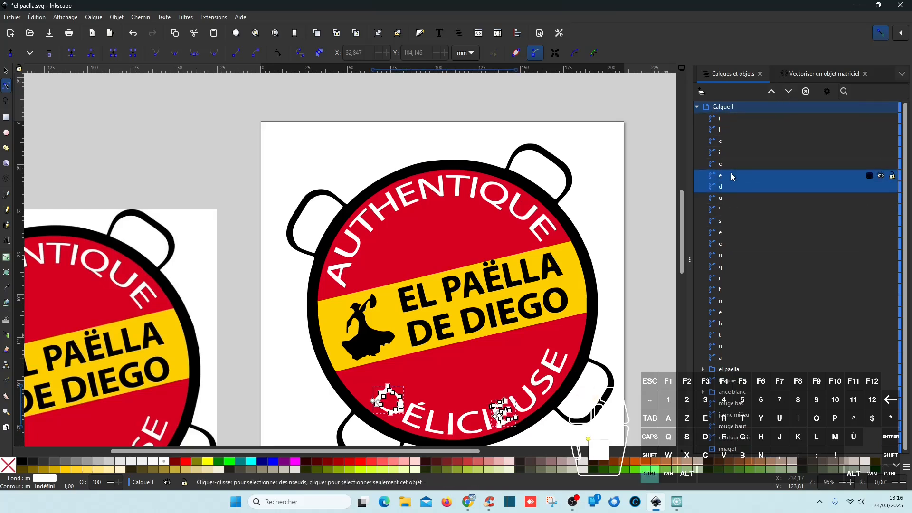
left_click(733, 176, "ctrl")
left_click(732, 165, "ctrl")
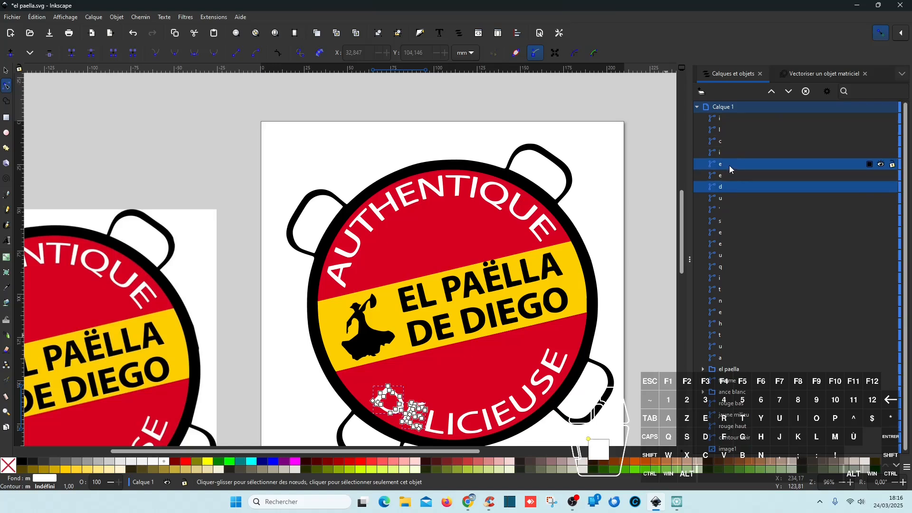
left_click(758, 177)
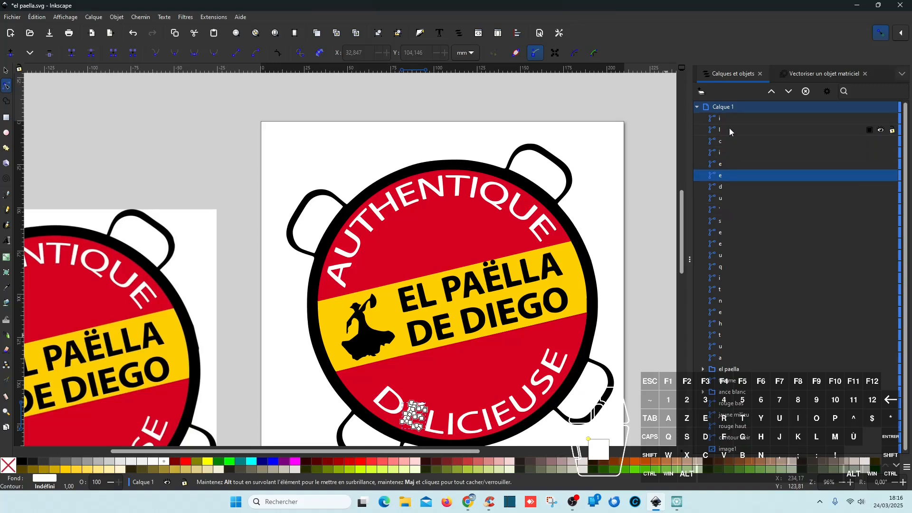
left_click_drag(731, 130, 790, 170)
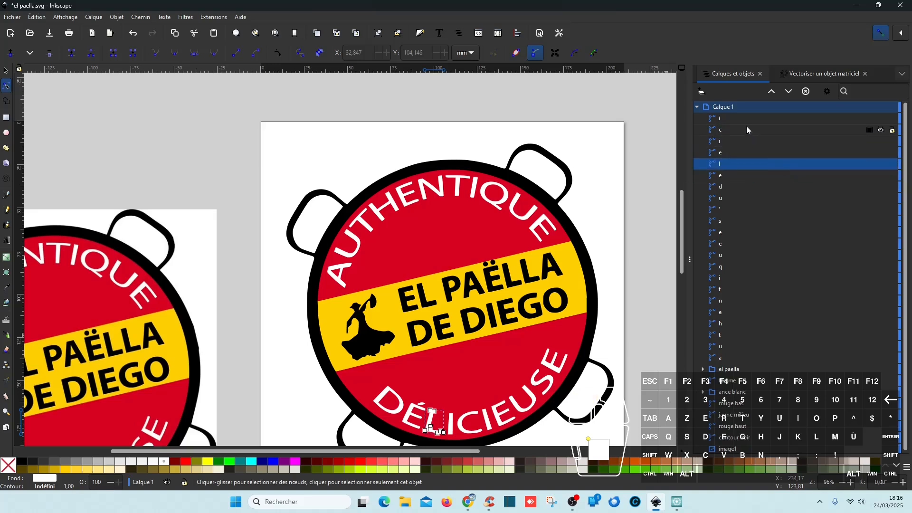
- Reorder the two I's and the C of DÉLICIEUSE so they stack i, c, i directly above the L in the object list
left_click(725, 142)
left_click(730, 132)
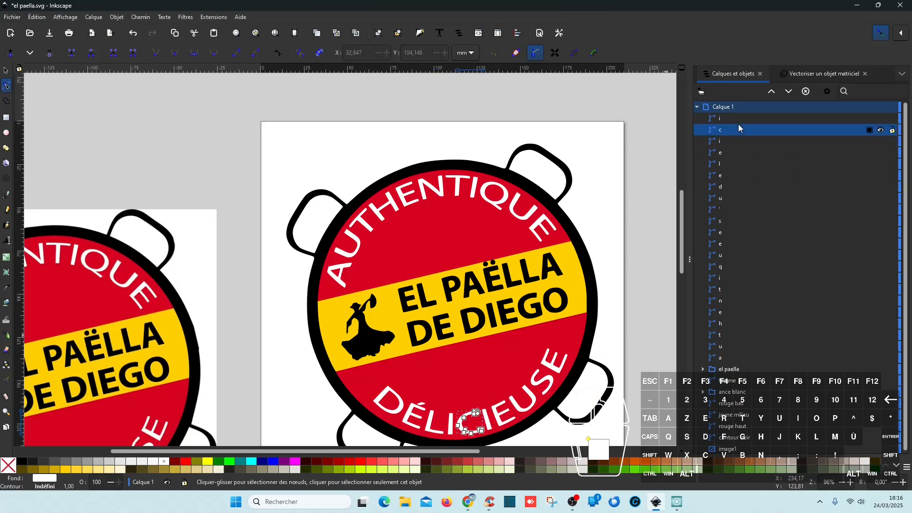
left_click_drag(739, 120, 789, 160)
left_click(750, 119)
left_click(789, 91)
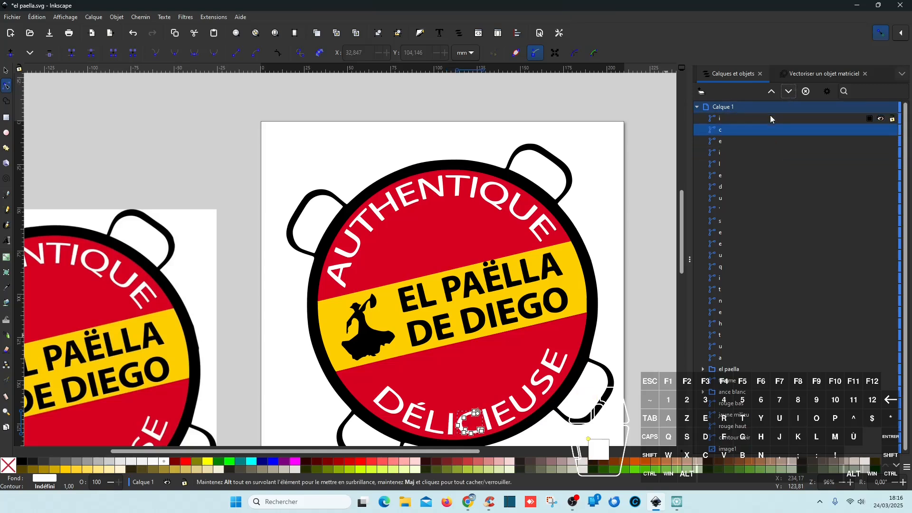
left_click(746, 122, "shift")
left_click(789, 93)
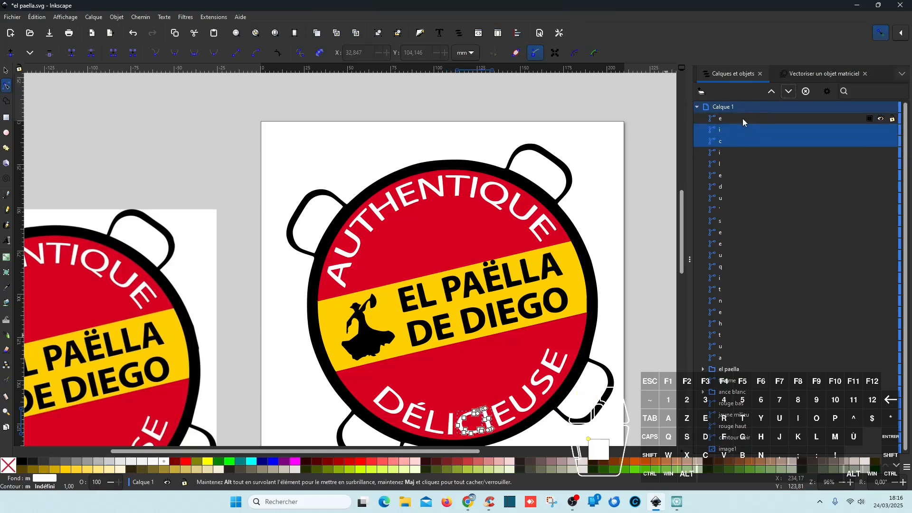
- Move the U of DÉLICIEUSE to the top of the object list and the accent directly above the body of its É
left_click(740, 120)
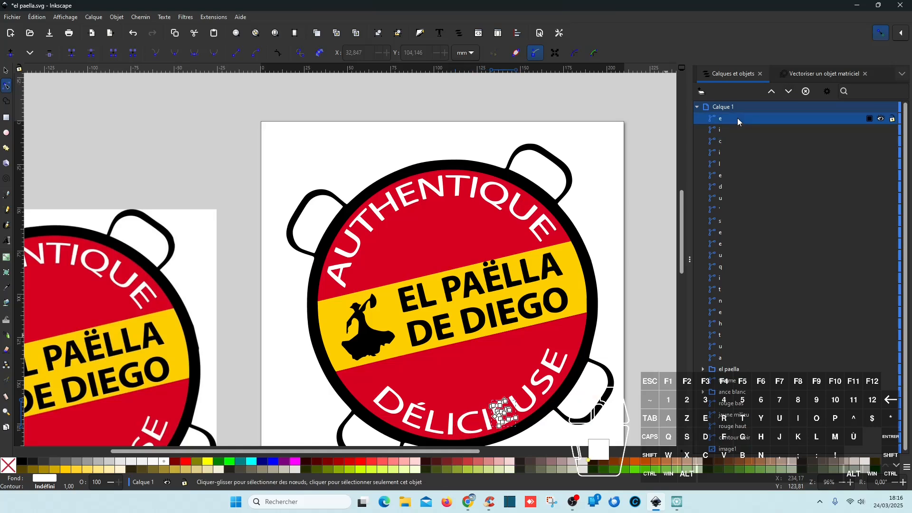
left_click(723, 199)
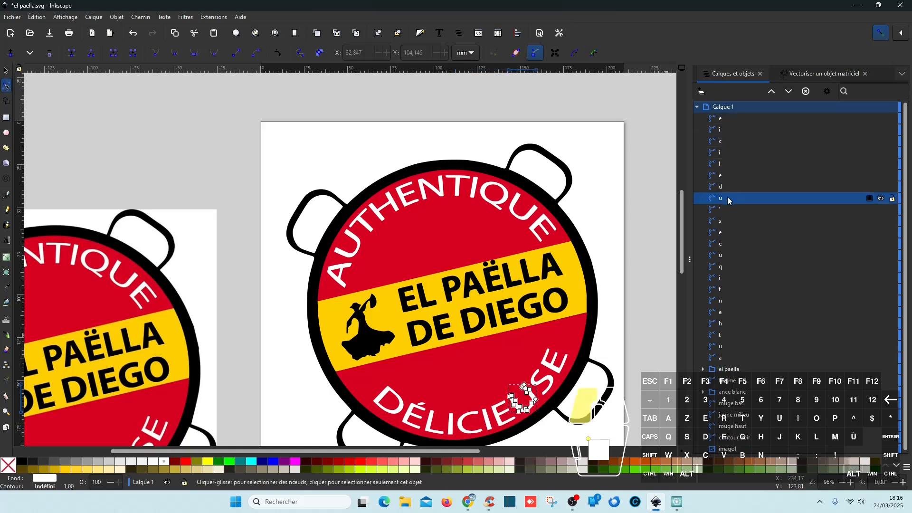
left_click_drag(723, 199, 762, 118)
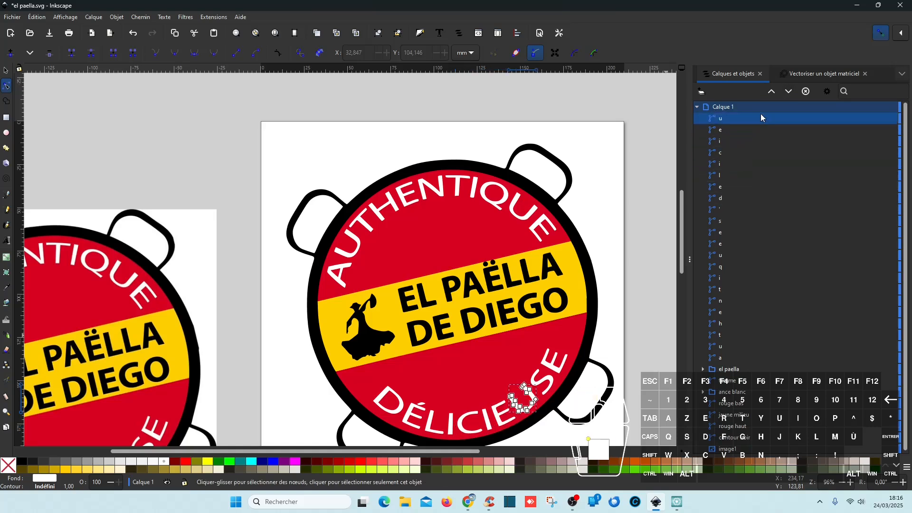
left_click(729, 211)
left_click_drag(727, 212, 751, 184)
- Move the S and the final E of DÉLICIEUSE so the object list starts with e, s, u
left_click(730, 222)
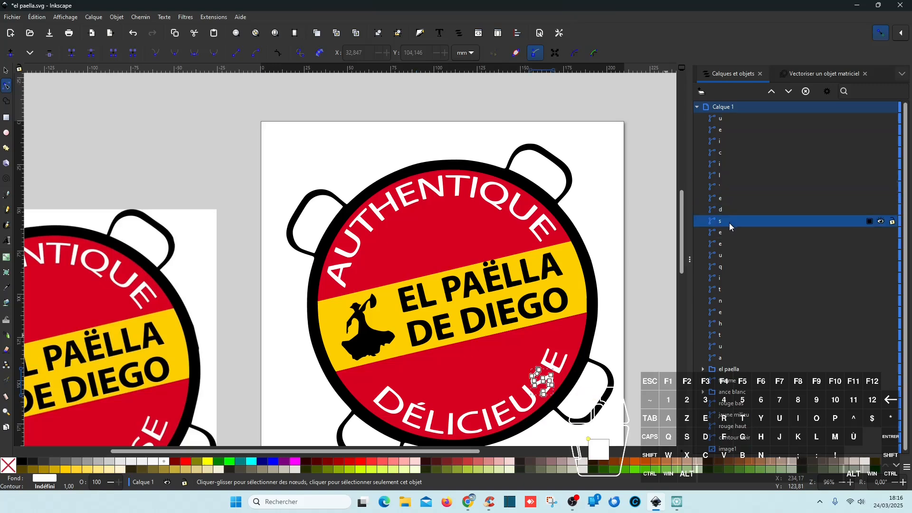
left_click_drag(730, 223, 779, 120)
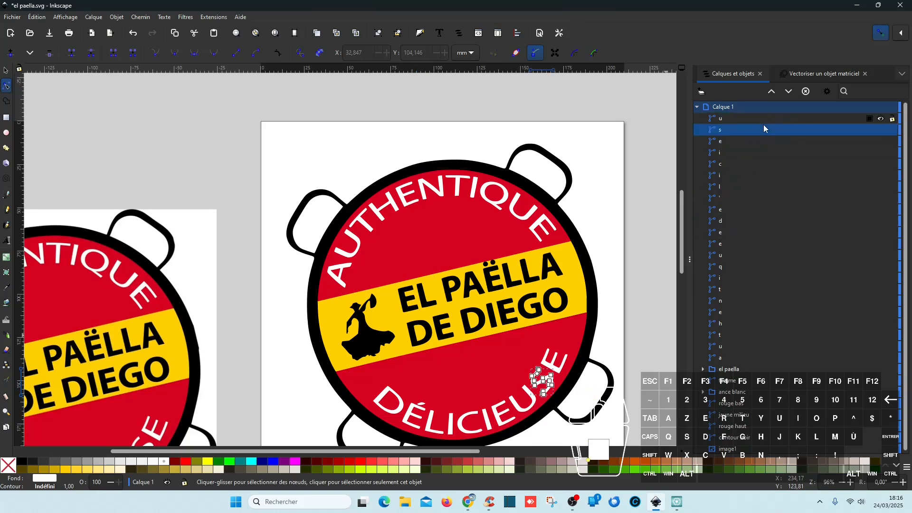
left_click(734, 214)
left_click_drag(727, 211, 732, 119)
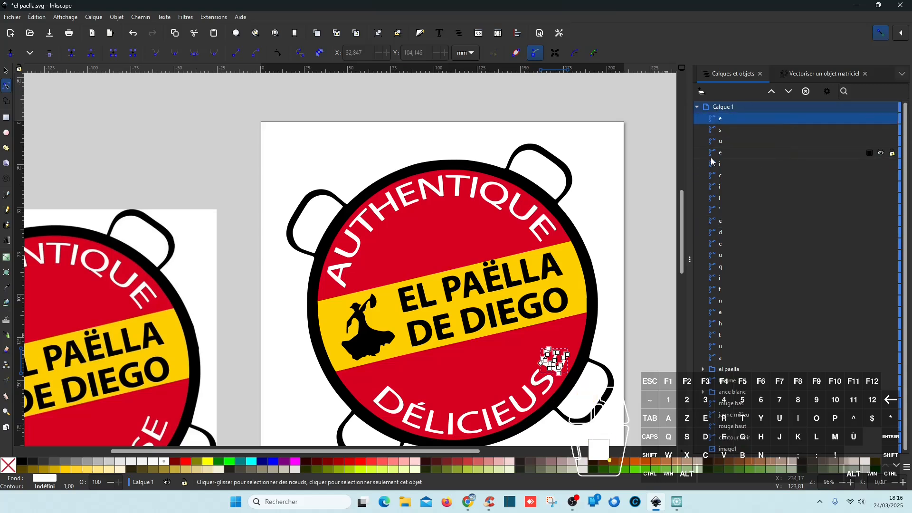
- Group all the letters of AUTHENTIQUE and name the group authentique
left_click(737, 358, "shift")
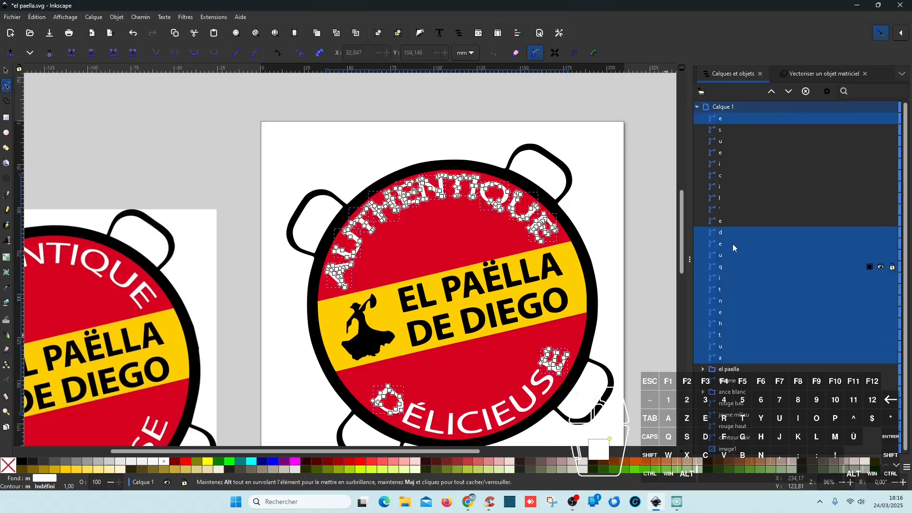
left_click(734, 118)
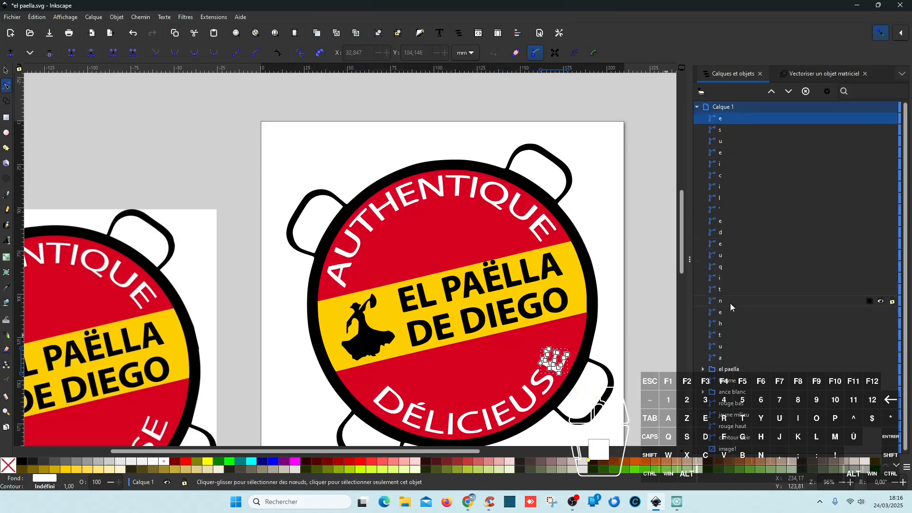
left_click(733, 361, "shift")
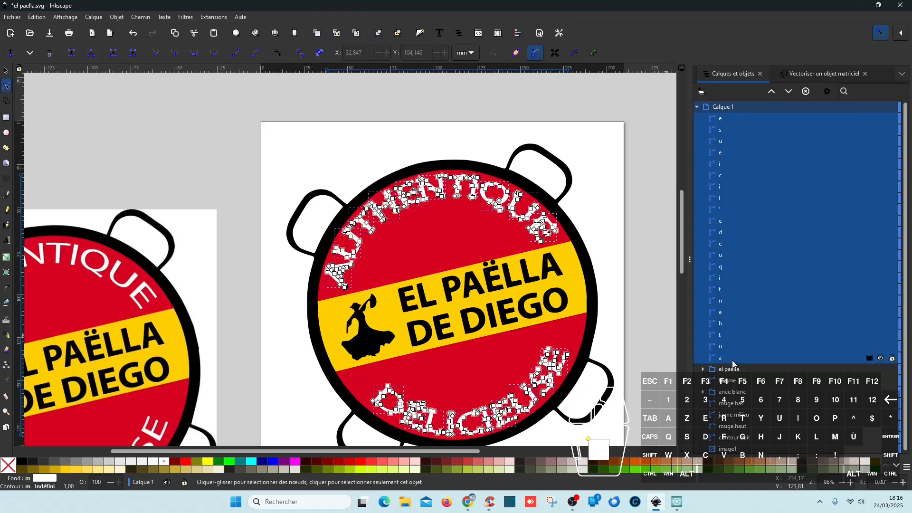
left_click(734, 358)
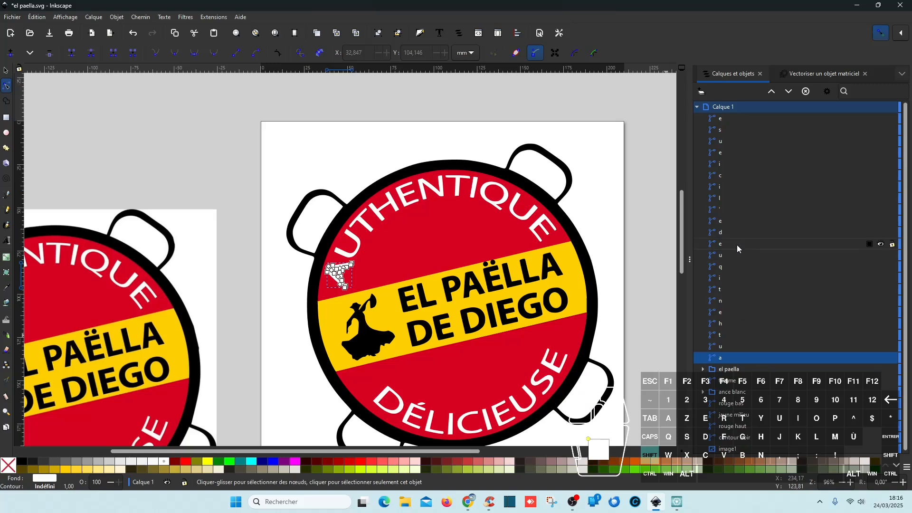
left_click(737, 244, "shift")
key("ctrl+g")
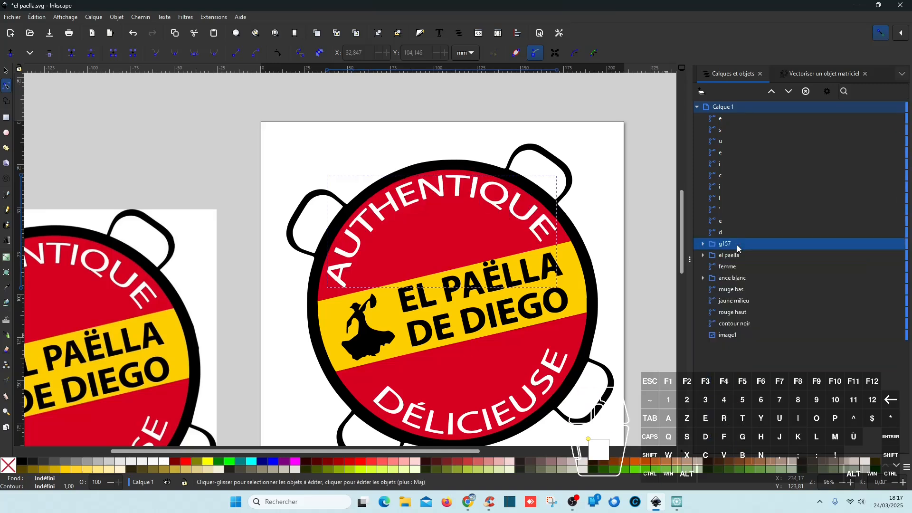
double_click(737, 244)
type("au")
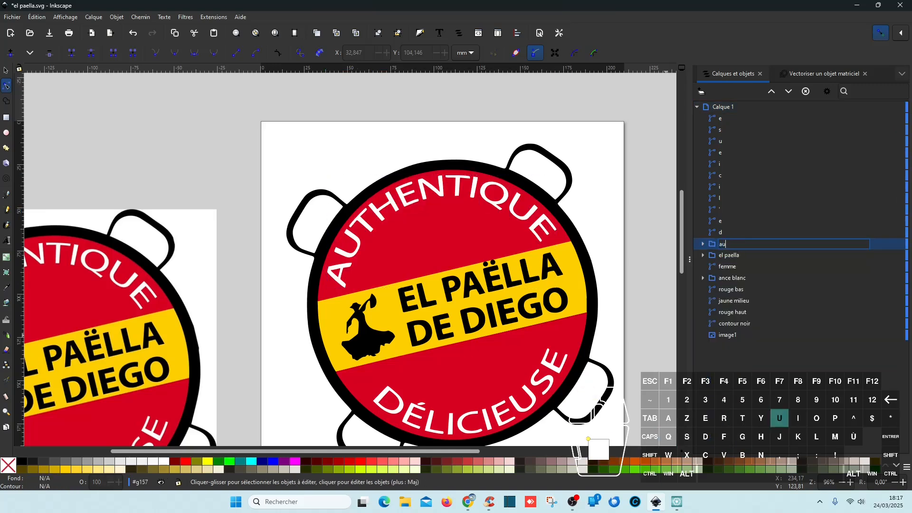
type("thentique")
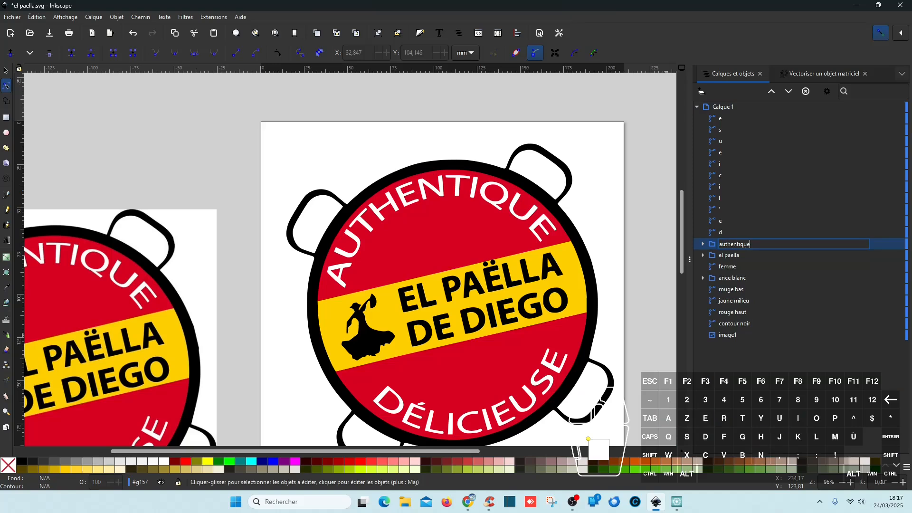
key("Return")
- Group all the letters of DÉLICIEUSE, including the accent, and name the group delicieuse
left_click(731, 232)
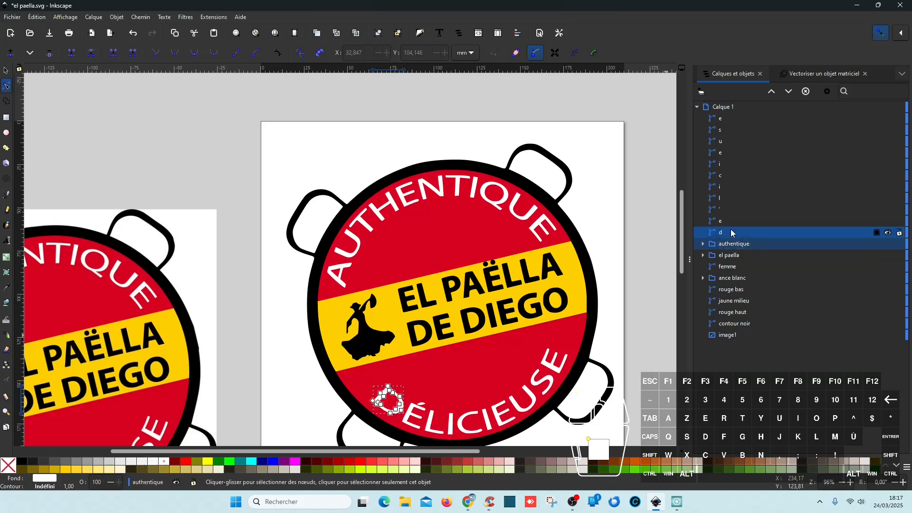
left_click(731, 119, "shift")
key("ctrl+g")
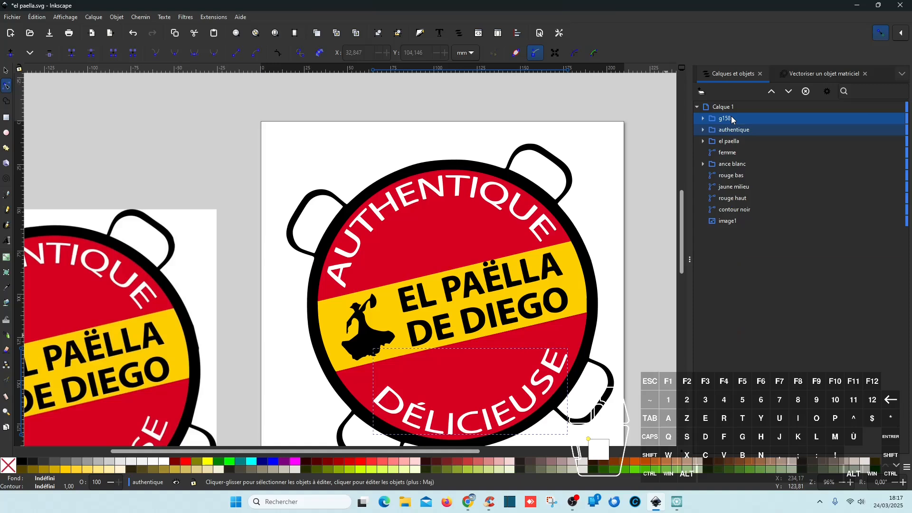
double_click(731, 119)
type("delicieuse")
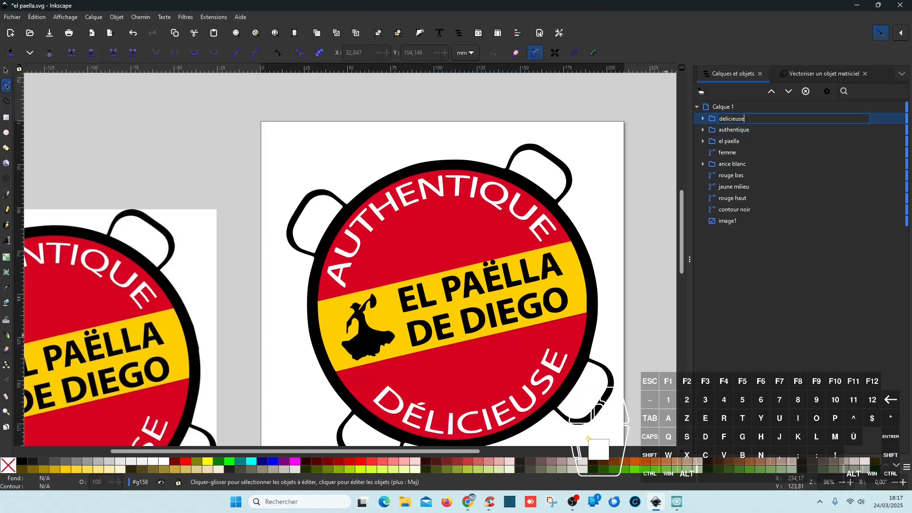
key("Return")
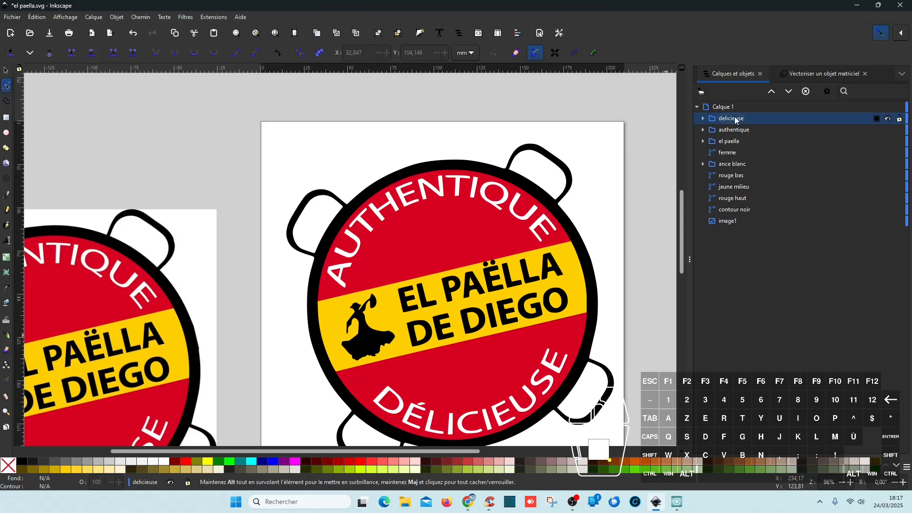
- Raise the ance blanc group two places, directly above the el paella group
left_click(743, 130)
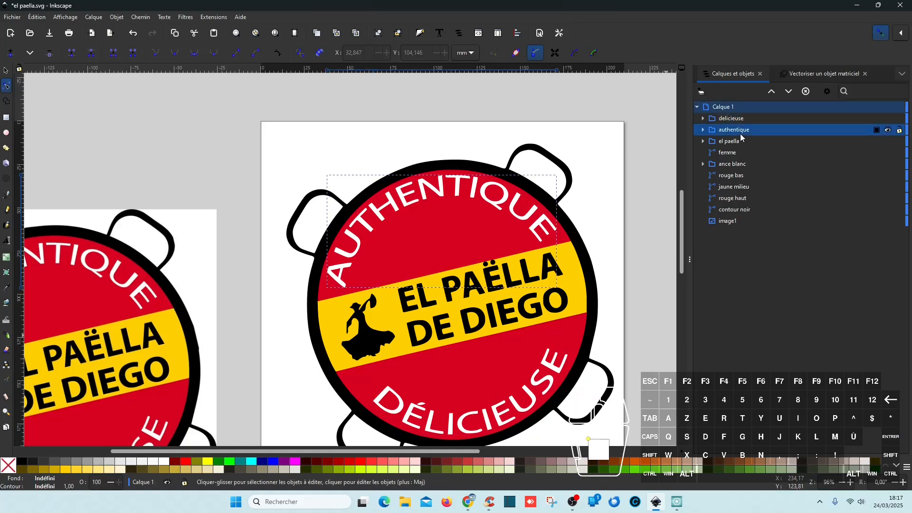
left_click(742, 165)
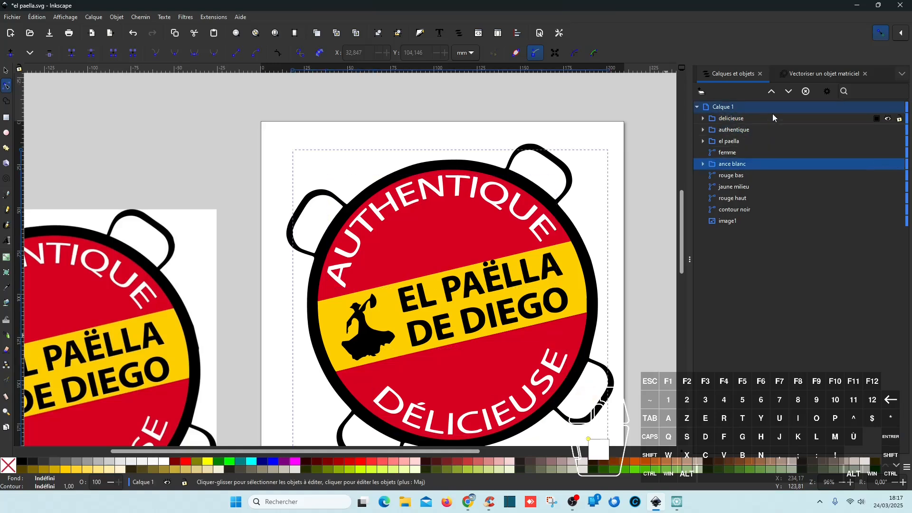
left_click(775, 94)
left_click(775, 95)
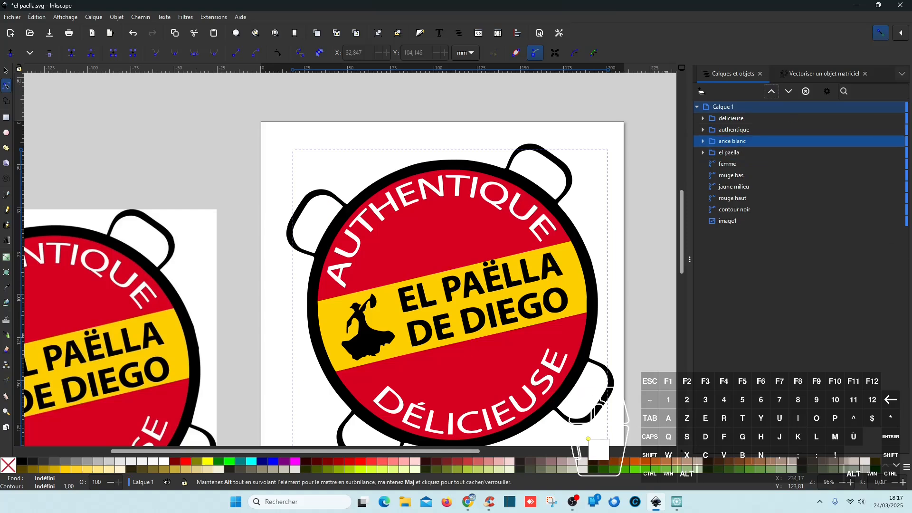
- Lower the rouge bas shape two places, directly above contour noir
left_click(748, 210)
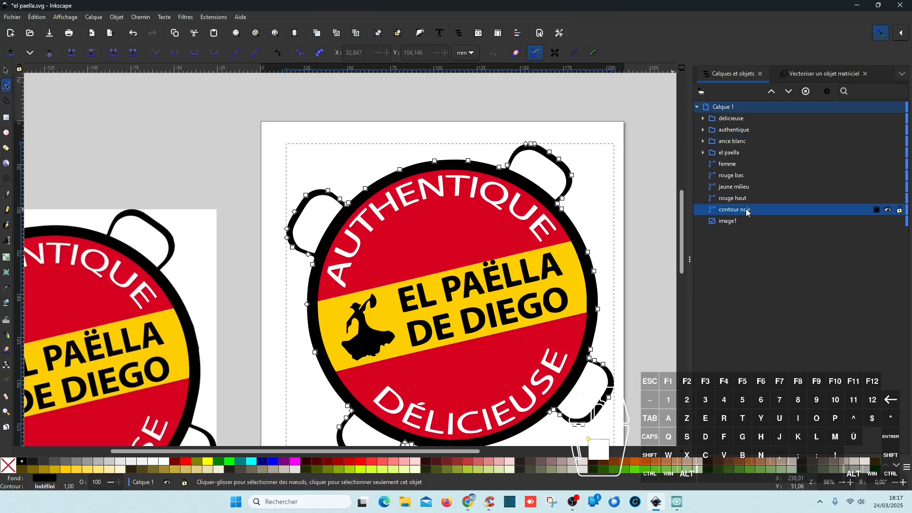
left_click(748, 177)
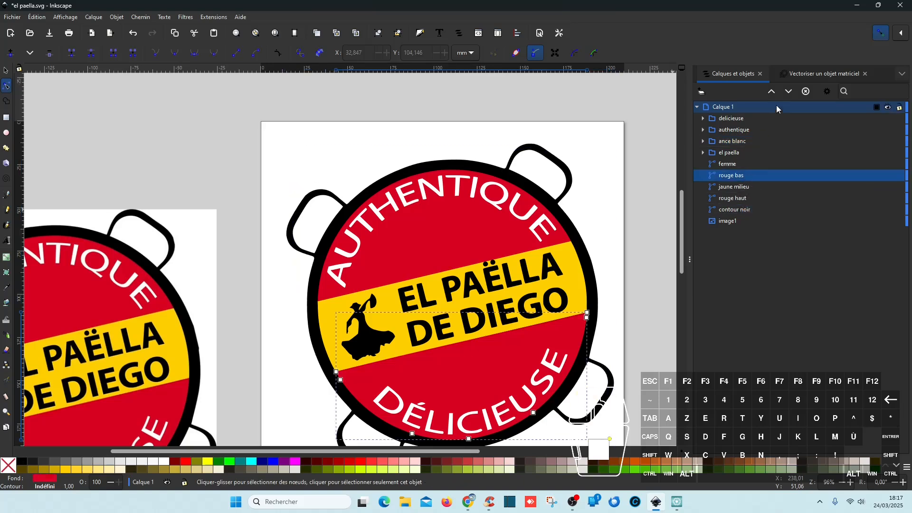
left_click(790, 92)
left_click(790, 92)
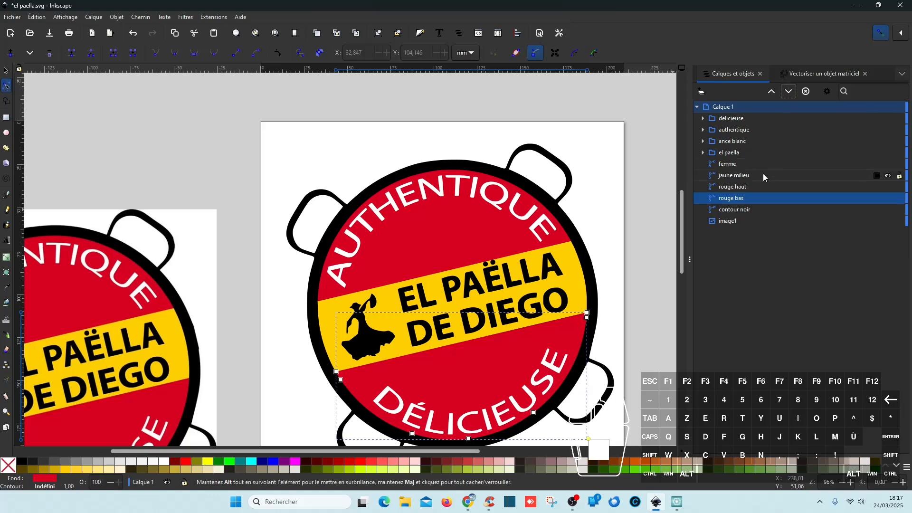
- Check the rouge haut, jaune milieu, femme and el paella objects one by one and save the drawing
left_click(740, 192)
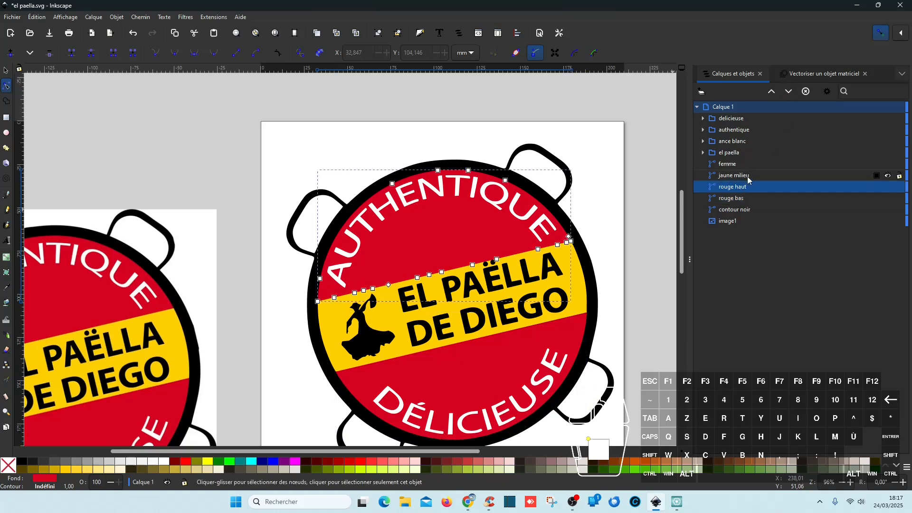
left_click(748, 177)
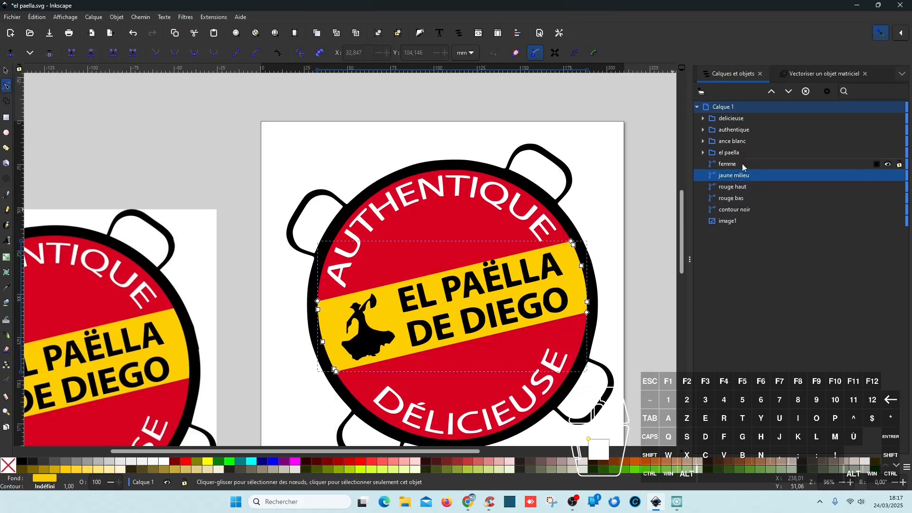
left_click(744, 165)
left_click(744, 156)
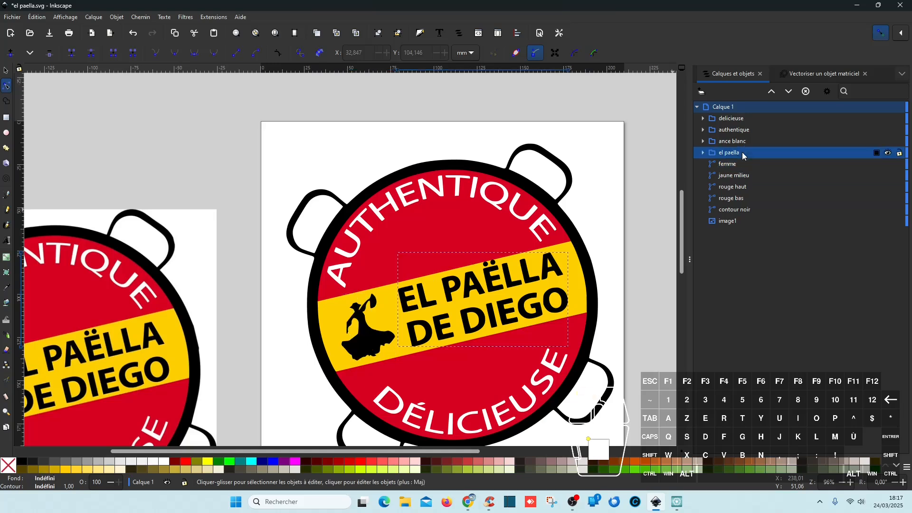
key("ctrl+s")
scroll(602, 288, "down", 2)
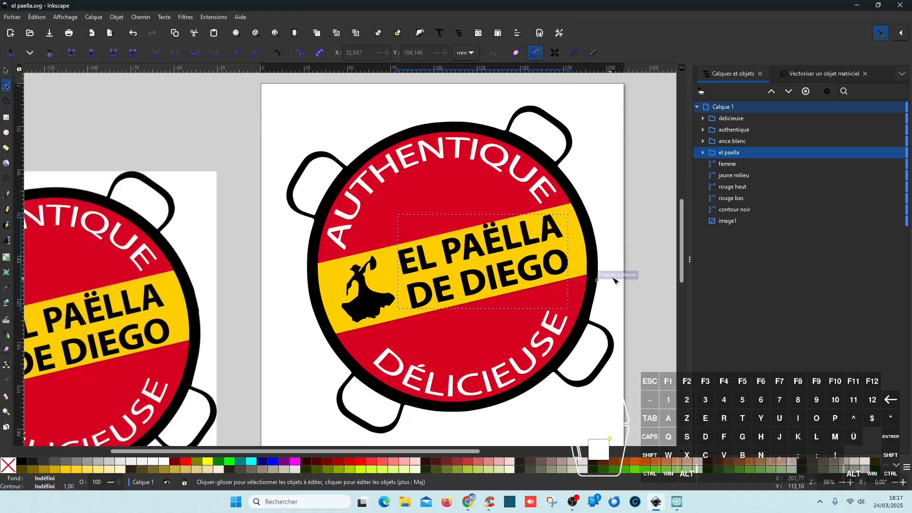
- Select the contour noir shape and compare its outer edge beside DE DIEGO with the same area of the original image
left_click(750, 214)
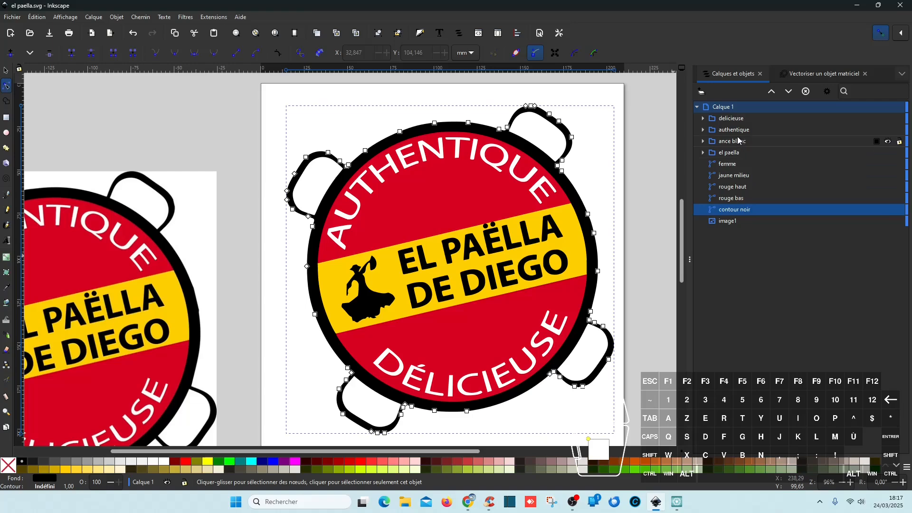
left_click(656, 310)
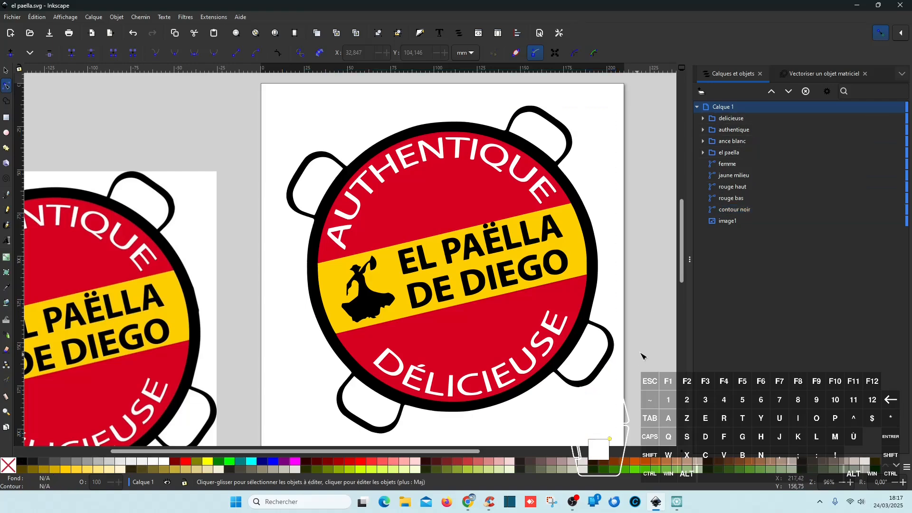
left_click(595, 271)
scroll(611, 259, "up", 5)
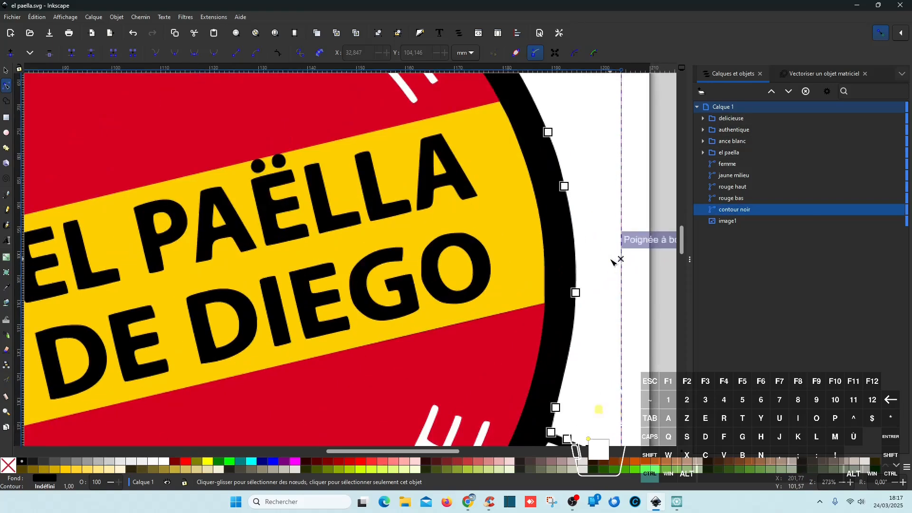
scroll(585, 220, "down", 6)
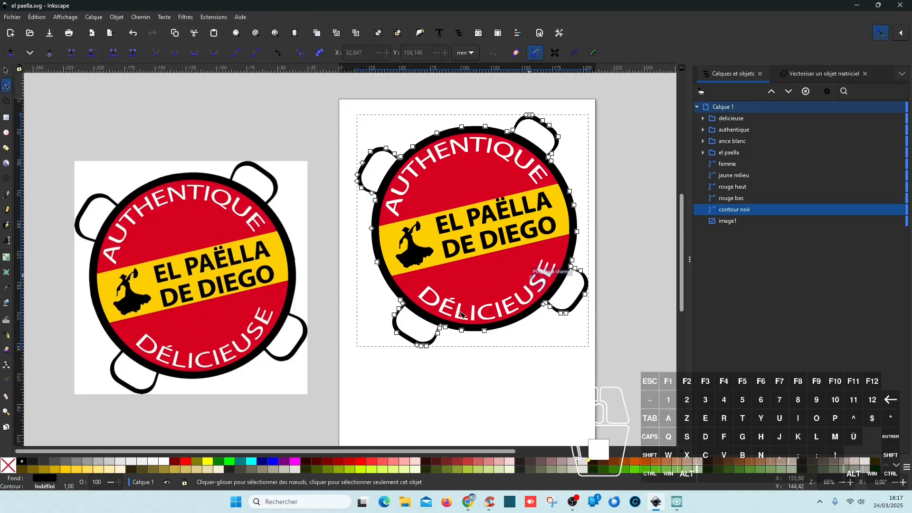
scroll(294, 263, "up", 7)
scroll(313, 283, "down", 5)
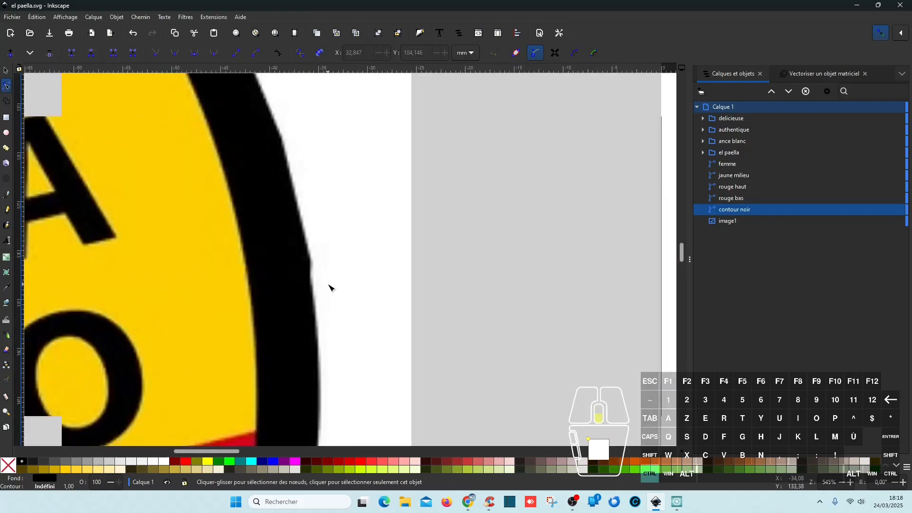
scroll(561, 285, "right", 2)
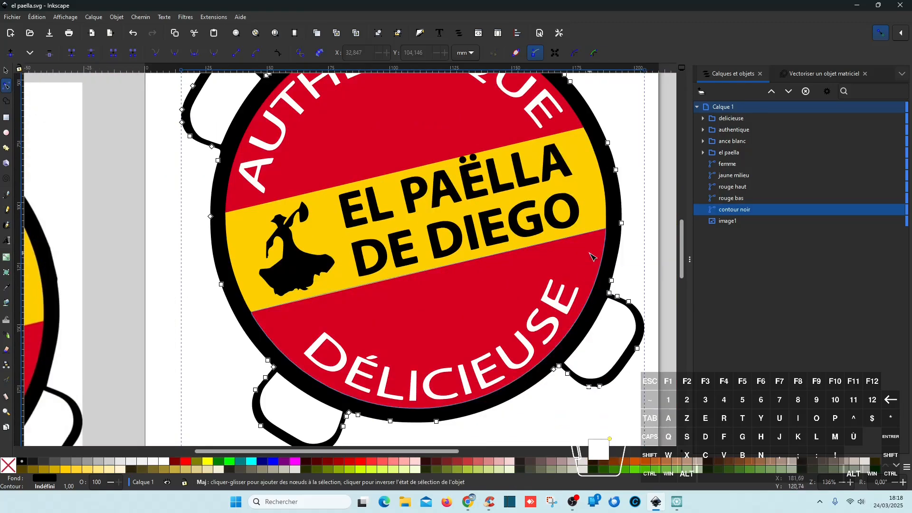
- Delete the contour noir node on the circle's outer edge beside the end of the yellow band and save the drawing
left_click(616, 170)
key("Delete")
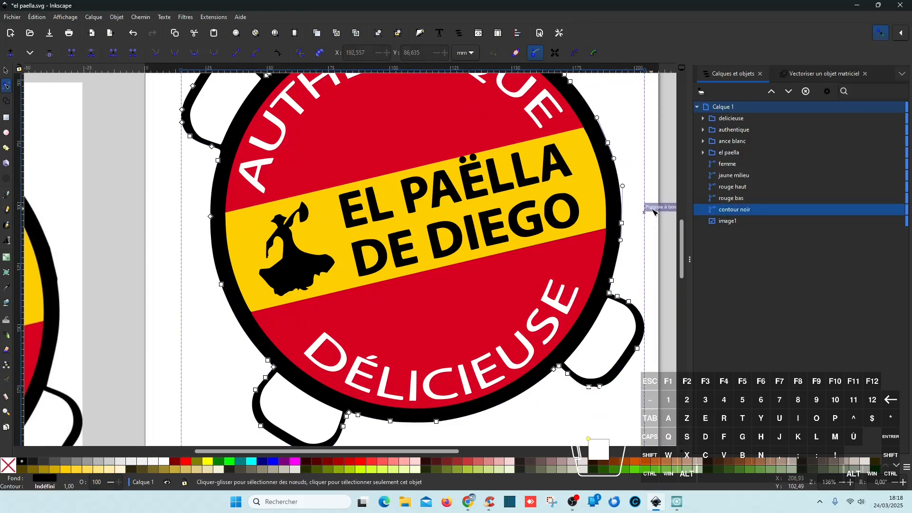
left_click(659, 196)
scroll(638, 213, "up", 6)
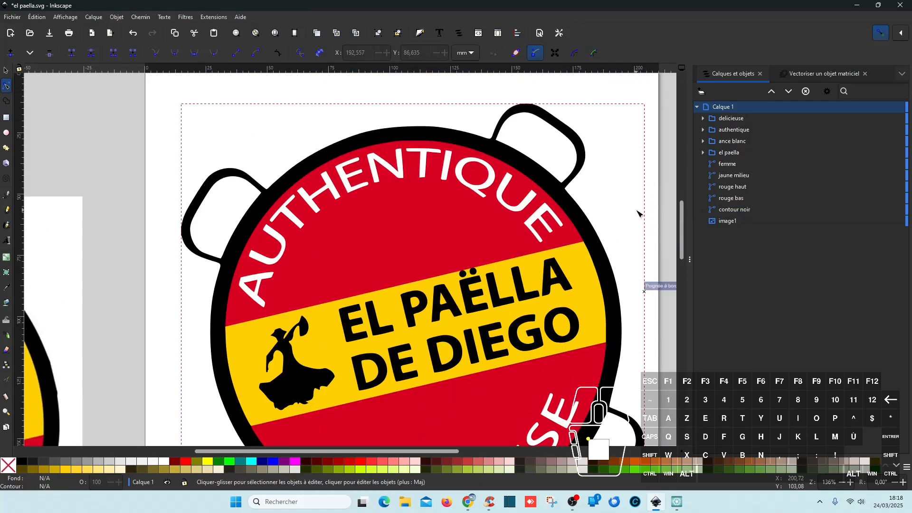
scroll(638, 212, "down", 4)
key("ctrl+s")
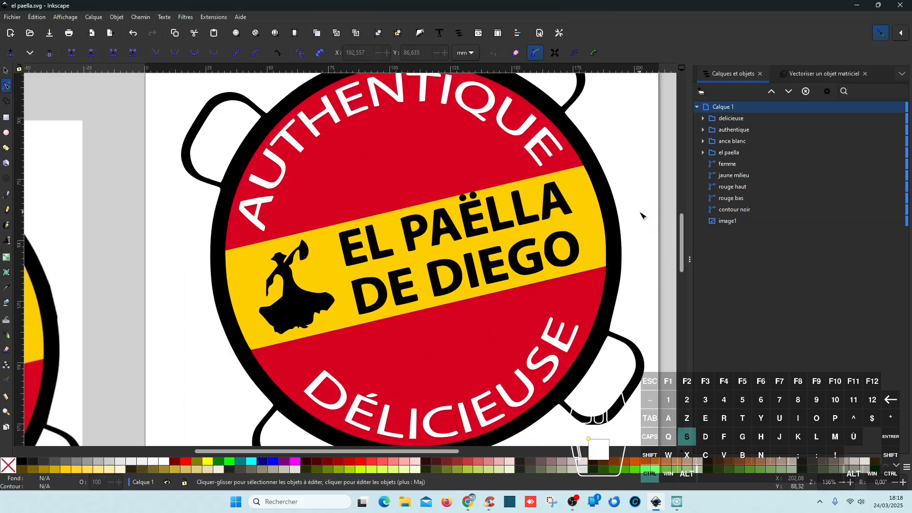
scroll(630, 245, "down", 2)
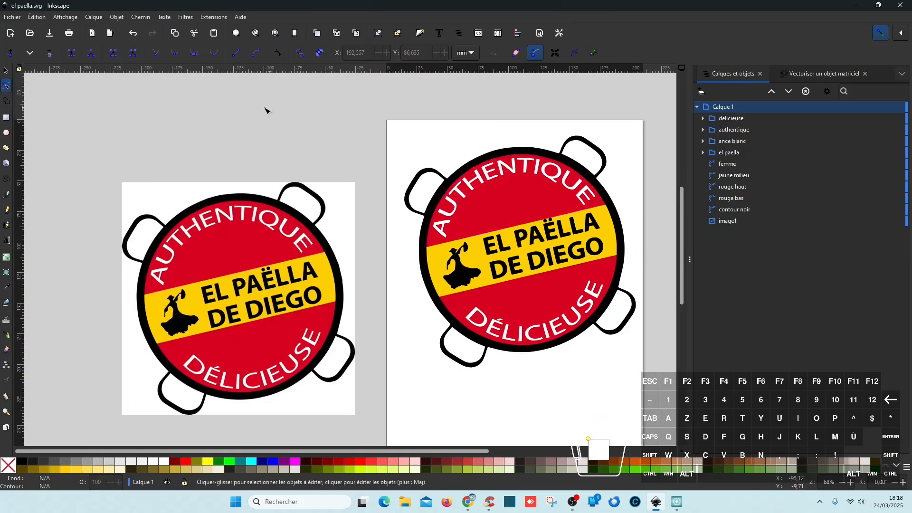
- Select all the logo's vector objects, scale them proportionally to a width of 100 mm and save the drawing
left_click_drag(396, 112, 652, 386)
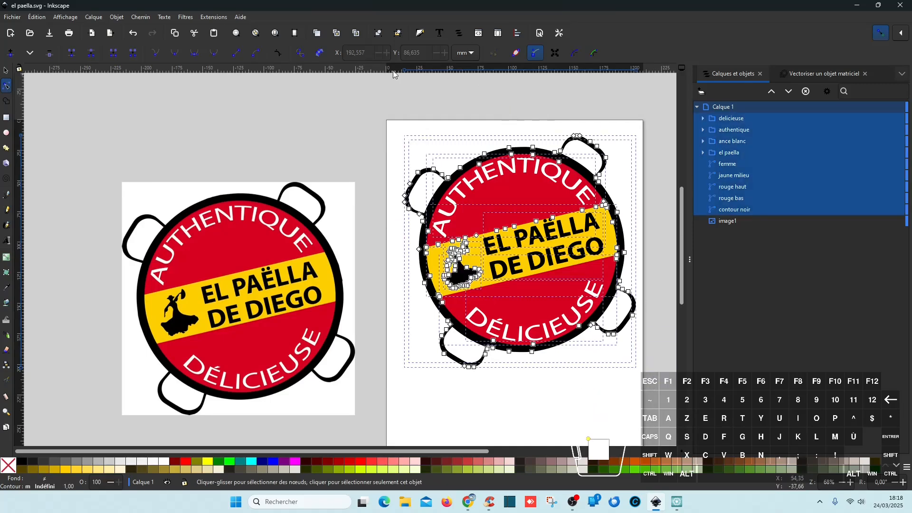
left_click(6, 71)
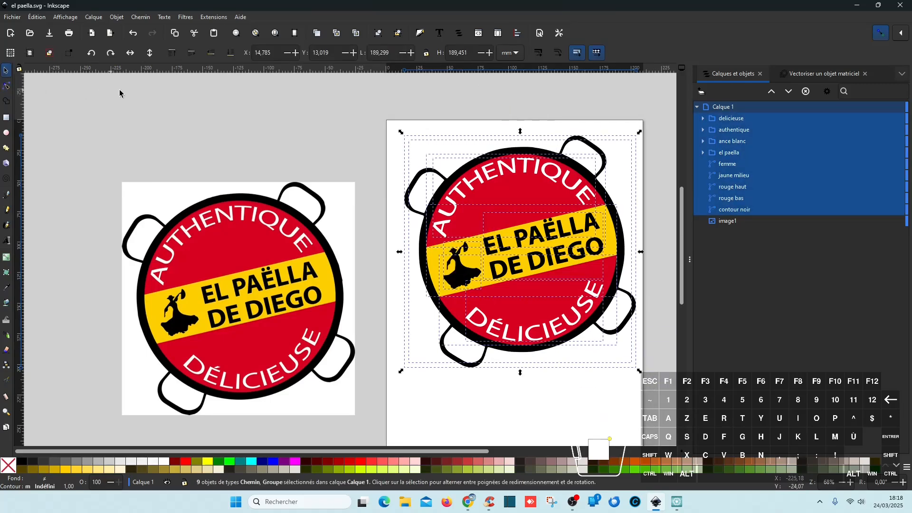
left_click(427, 53)
double_click(381, 52)
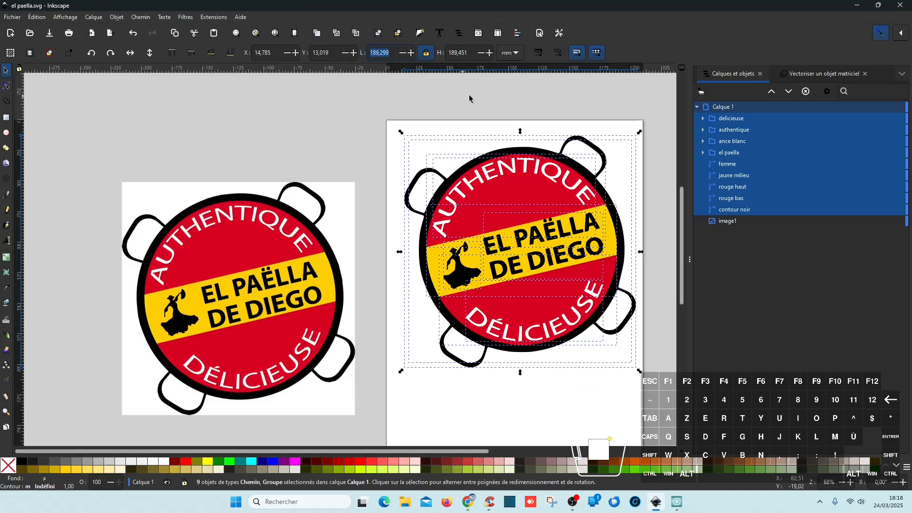
type("100")
key("Return")
key("ctrl+s")
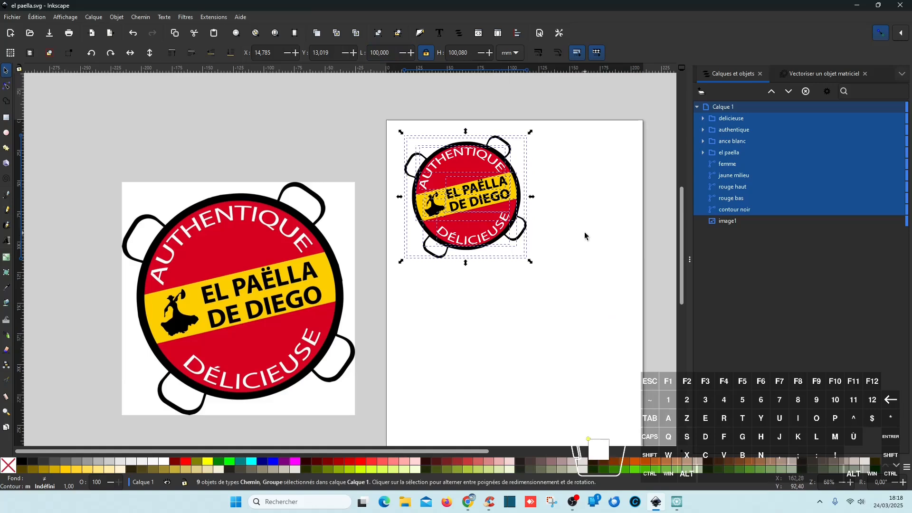
left_click(566, 244)
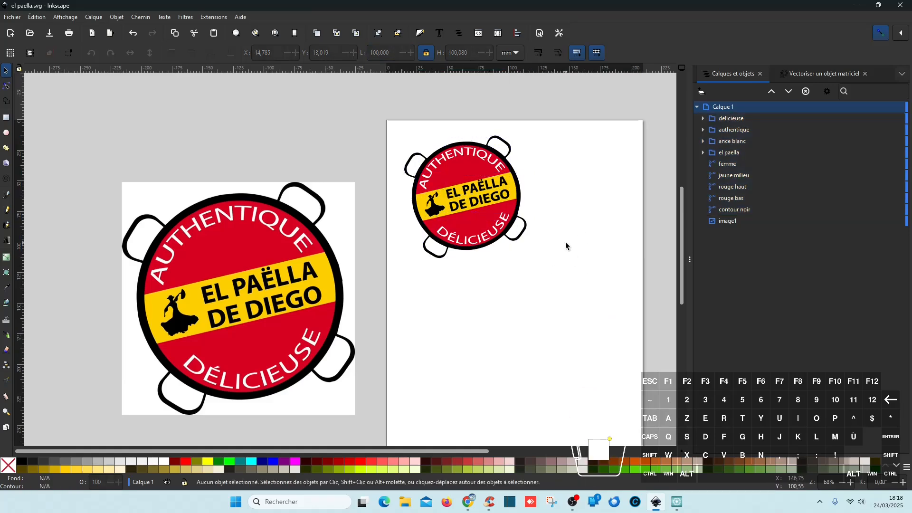
- Minimize the drawing, dismiss the CCleaner welcome notice and close CCleaner
left_click(858, 5)
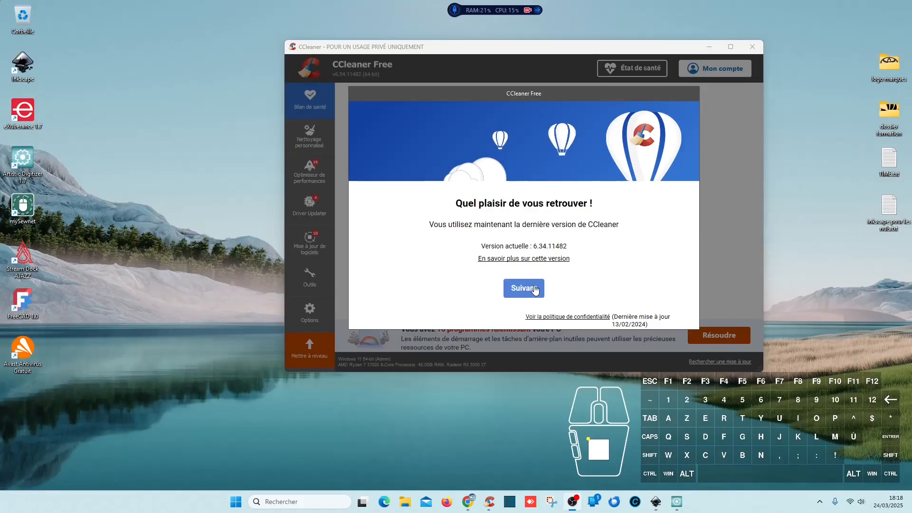
left_click(540, 291)
left_click(752, 61)
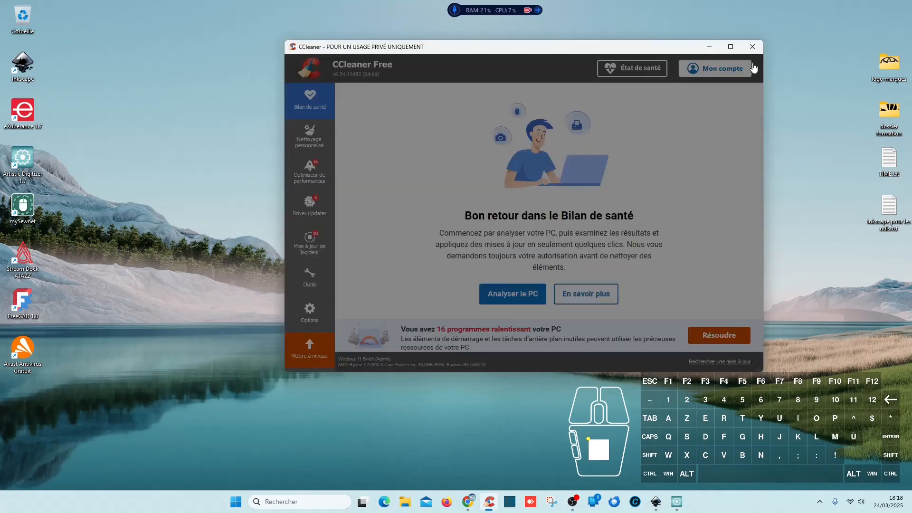
left_click(755, 46)
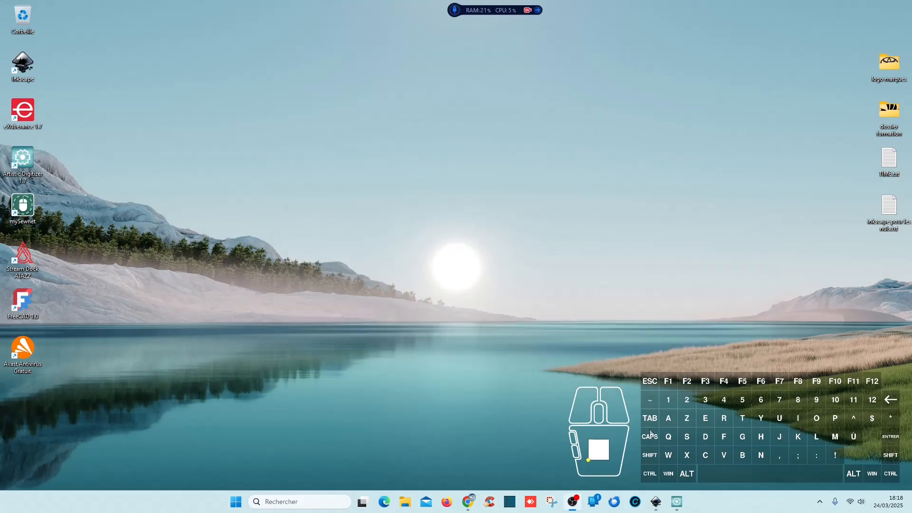
- Switch to Artistic Digitizer and look through the Motifs folder for the saved logo, then close the file browser
left_click(684, 497)
left_click(44, 213)
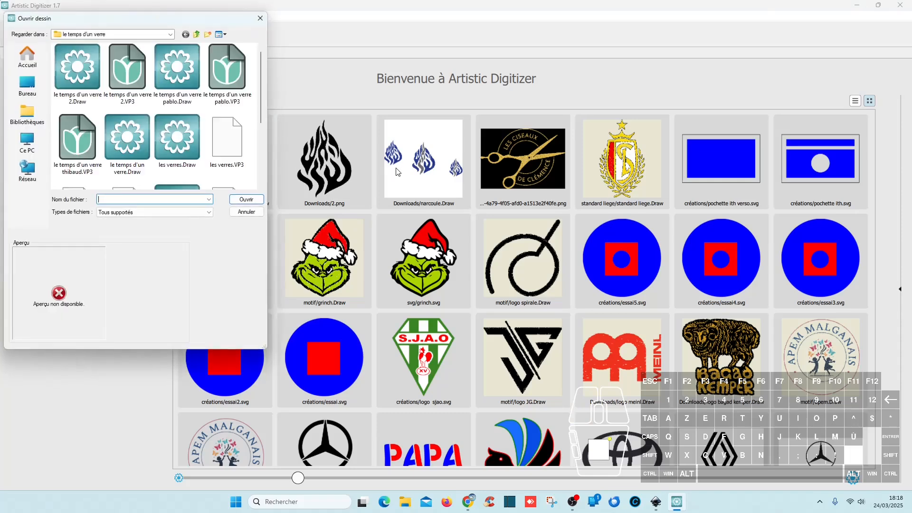
left_click(196, 36)
scroll(176, 143, "down", 10)
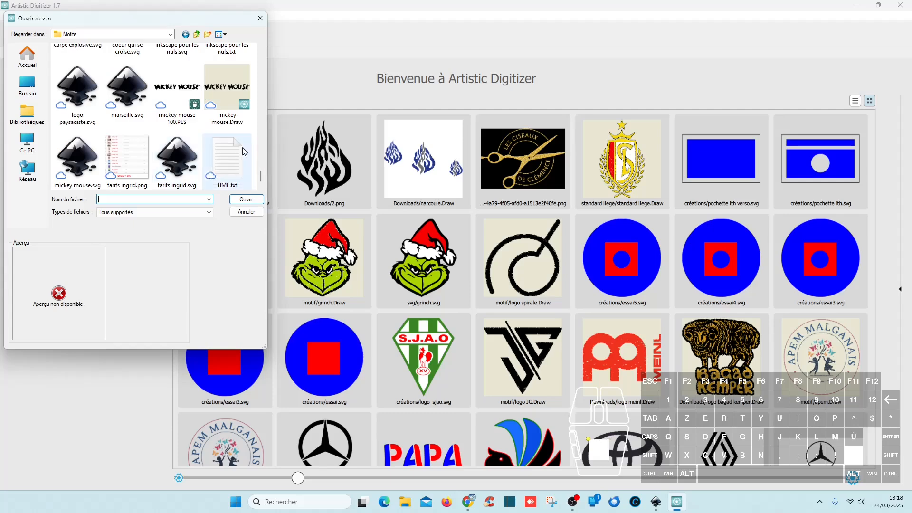
scroll(216, 145, "up", 1)
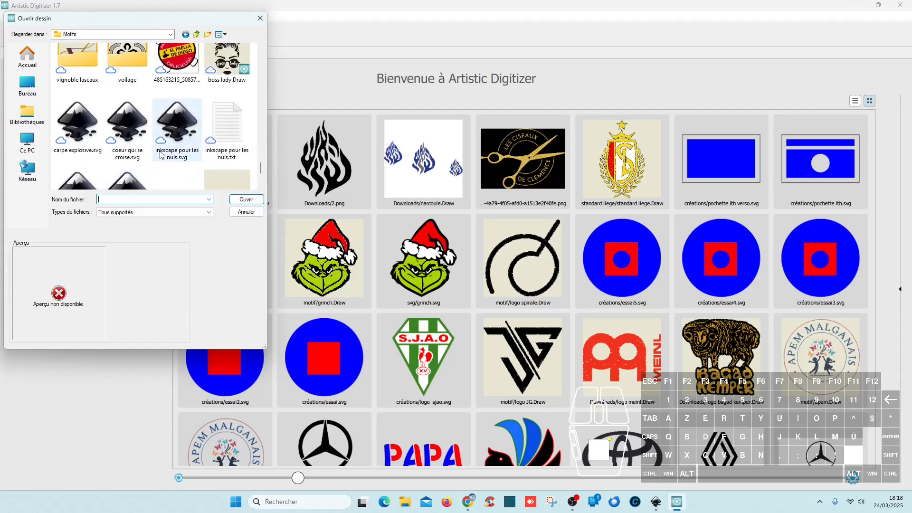
scroll(183, 145, "down", 3)
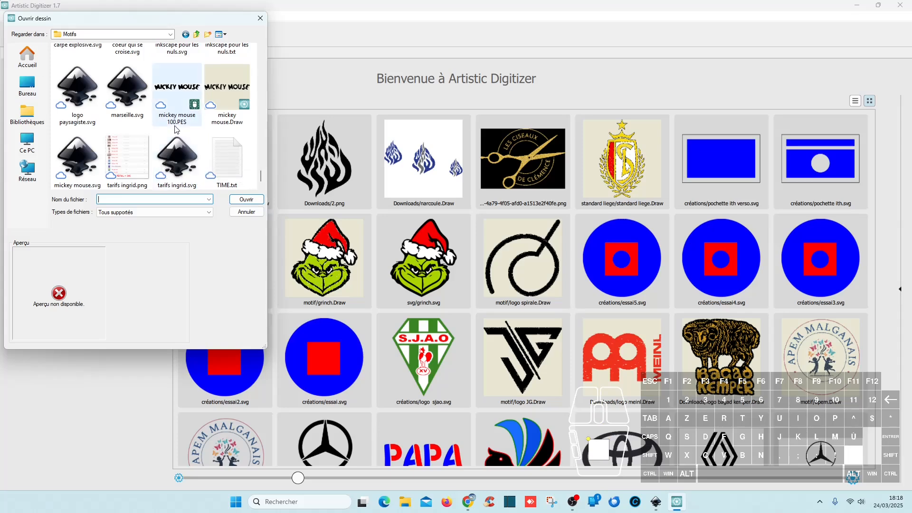
scroll(176, 126, "up", 5)
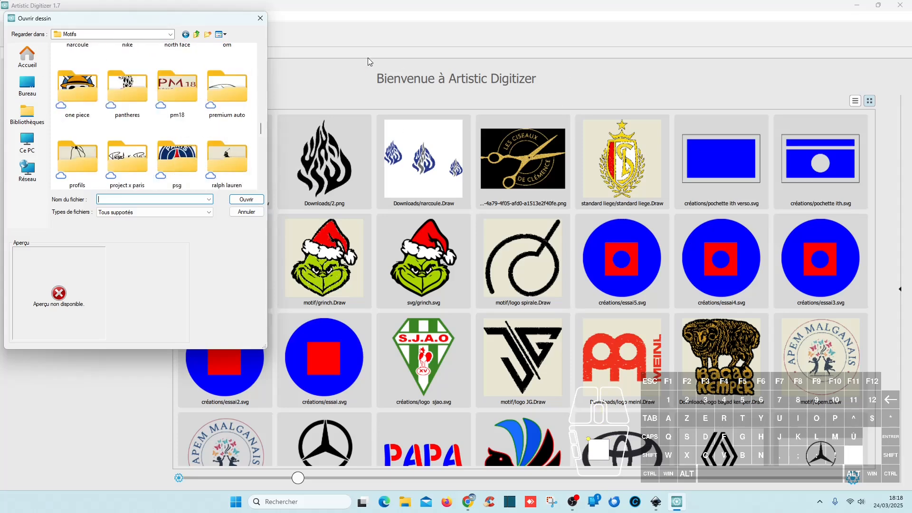
left_click(260, 18)
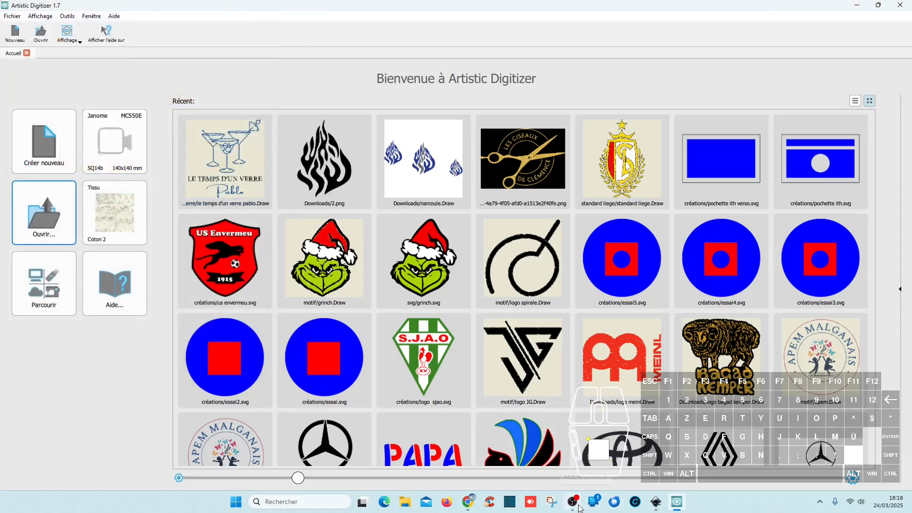
- Return to Inkscape, save the drawing and check which folder el paella.svg is stored in without saving a copy
left_click(656, 502)
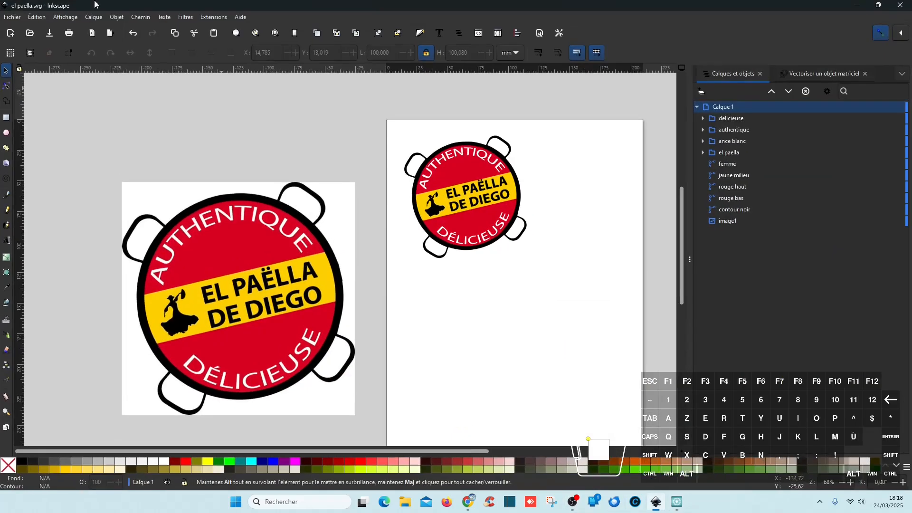
left_click(12, 17)
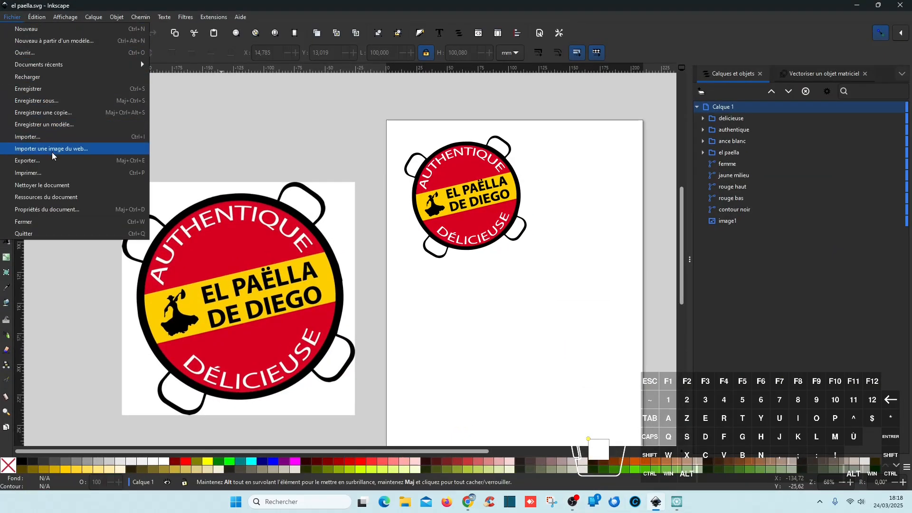
left_click(38, 88)
left_click(13, 18)
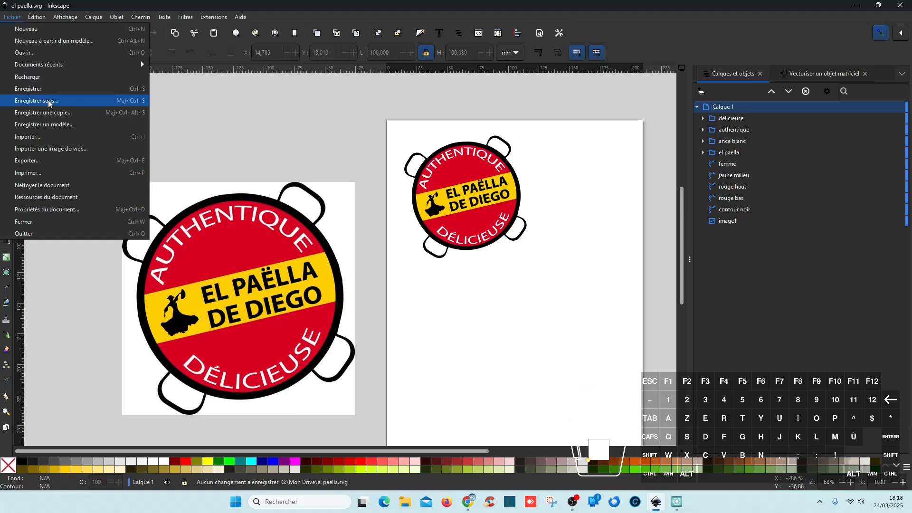
left_click(48, 100)
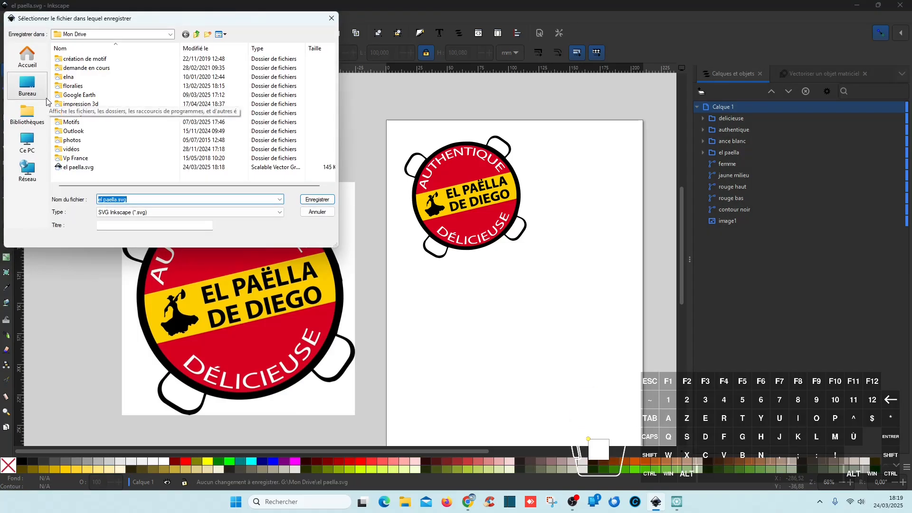
left_click(332, 18)
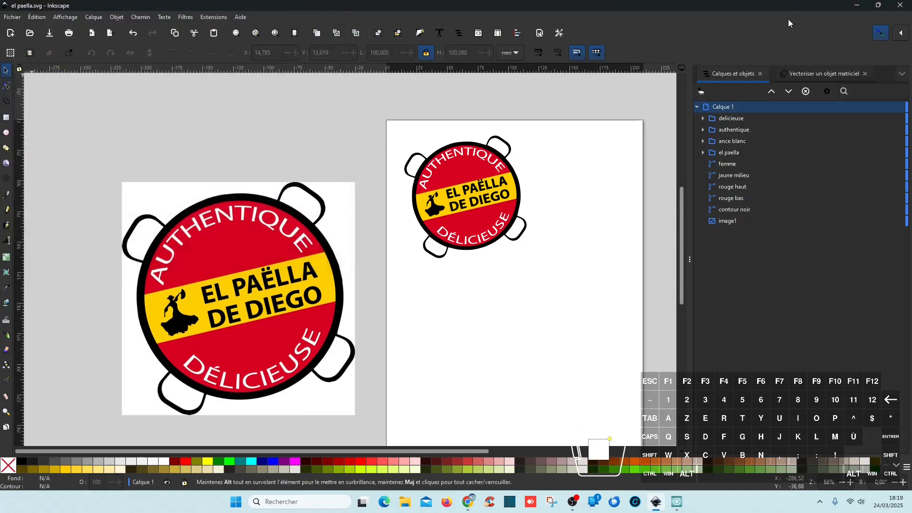
- Switch to Artistic Digitizer and open el paella.svg from the Mon Drive folder
left_click(858, 5)
left_click(64, 218)
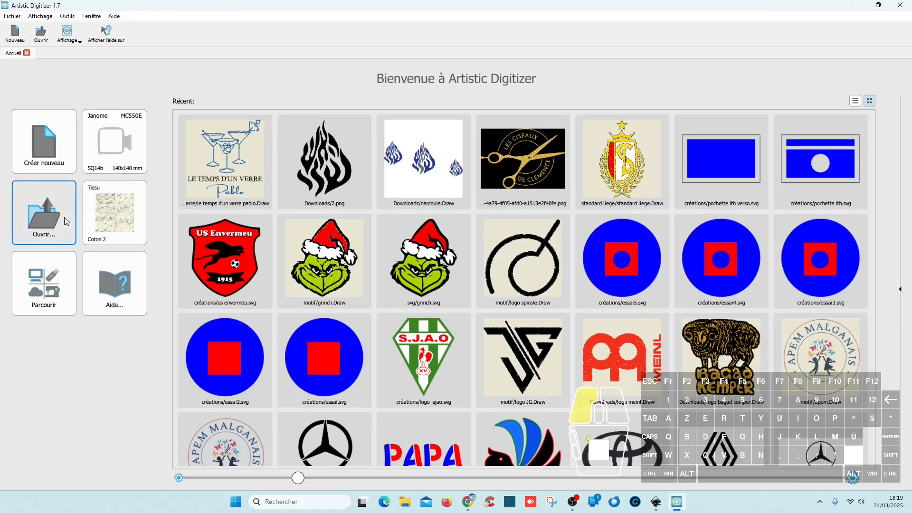
left_click(196, 34)
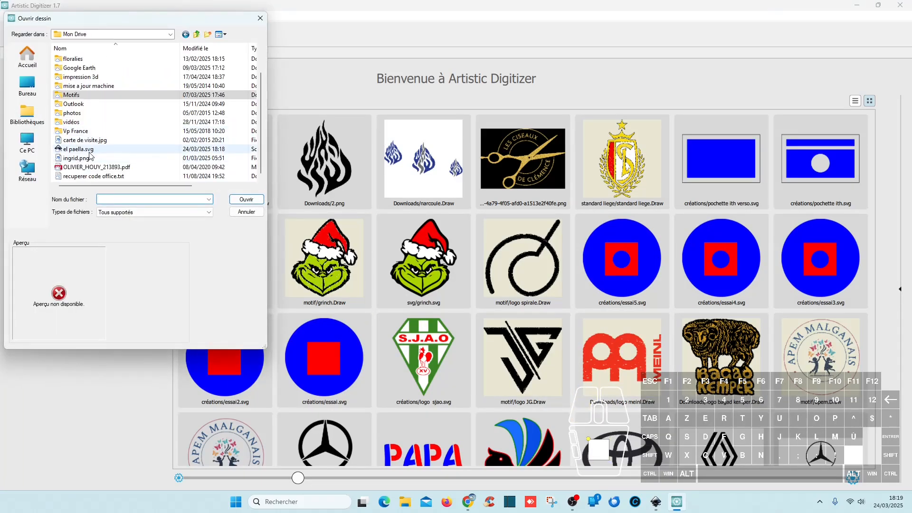
left_click(90, 150)
double_click(91, 149)
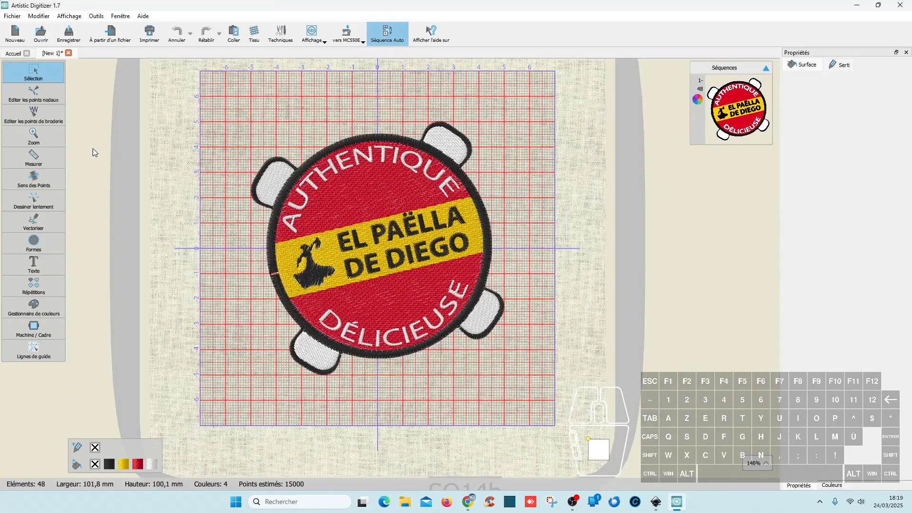
- Examine the stitches of the black outline beside the dancer at the end of the yellow band
scroll(270, 279, "up", 5)
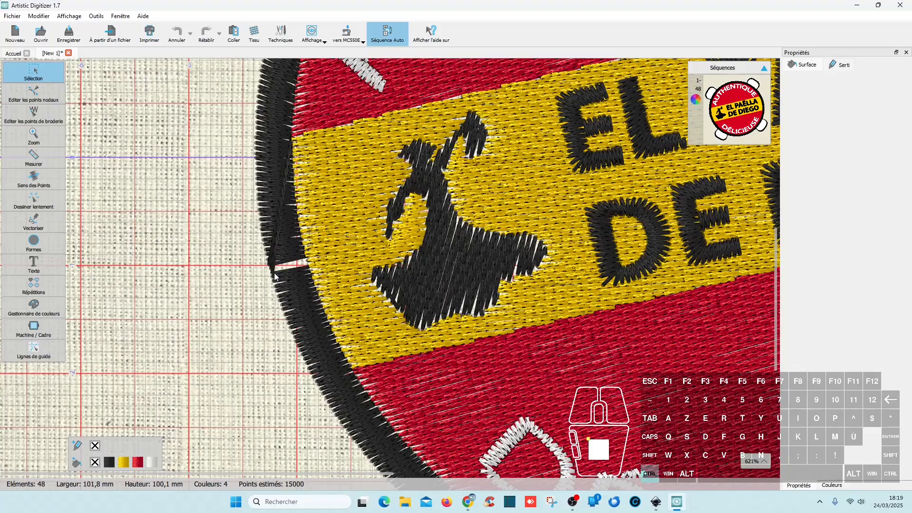
scroll(275, 274, "up", 4)
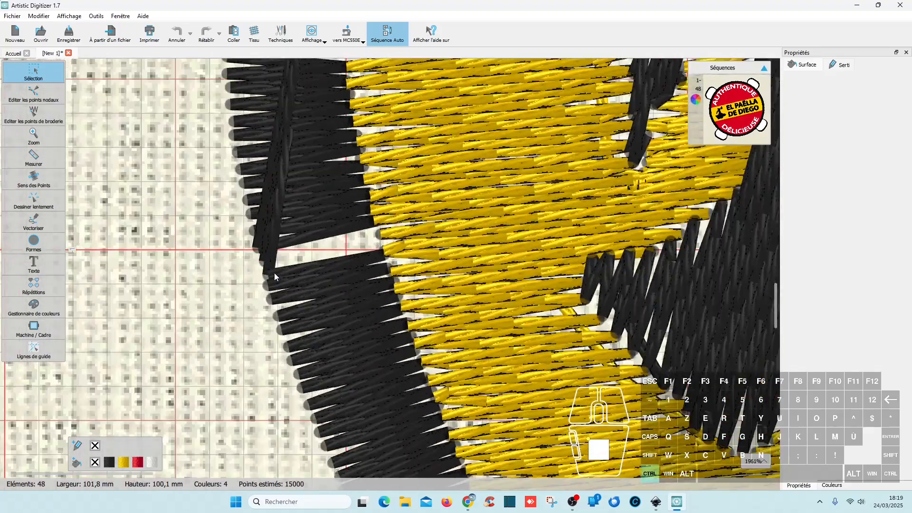
scroll(327, 258, "down", 5)
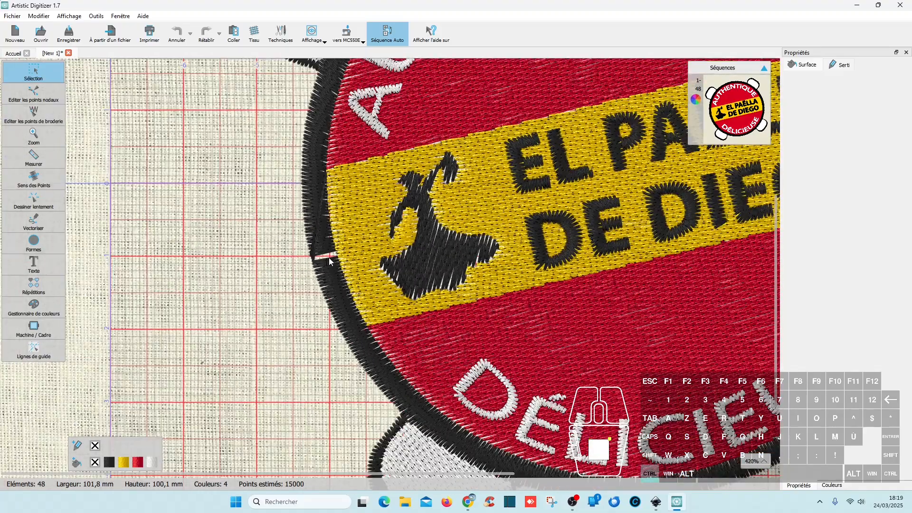
- Switch to Inkscape, expand the ance blanc group and move the whole vector logo off the page to the grey area above the reference image
scroll(329, 259, "down", 2)
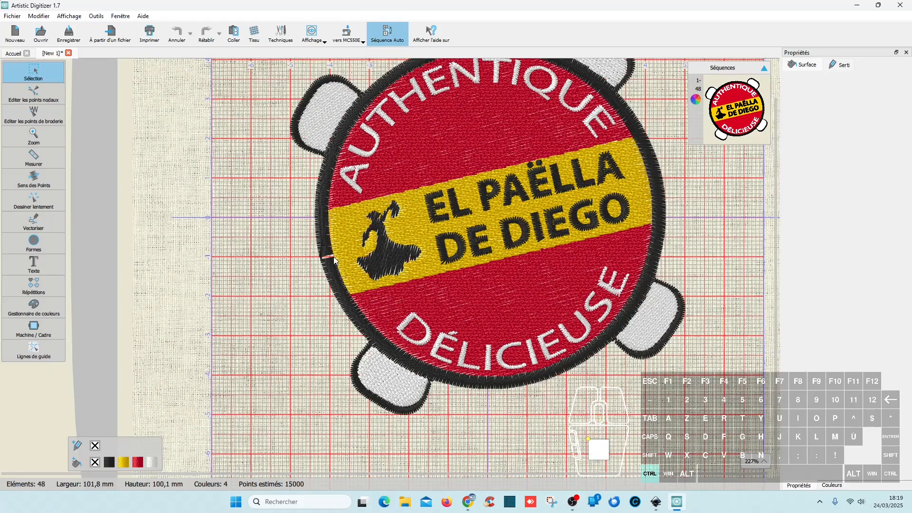
scroll(334, 260, "up", 1)
scroll(333, 252, "up", 3)
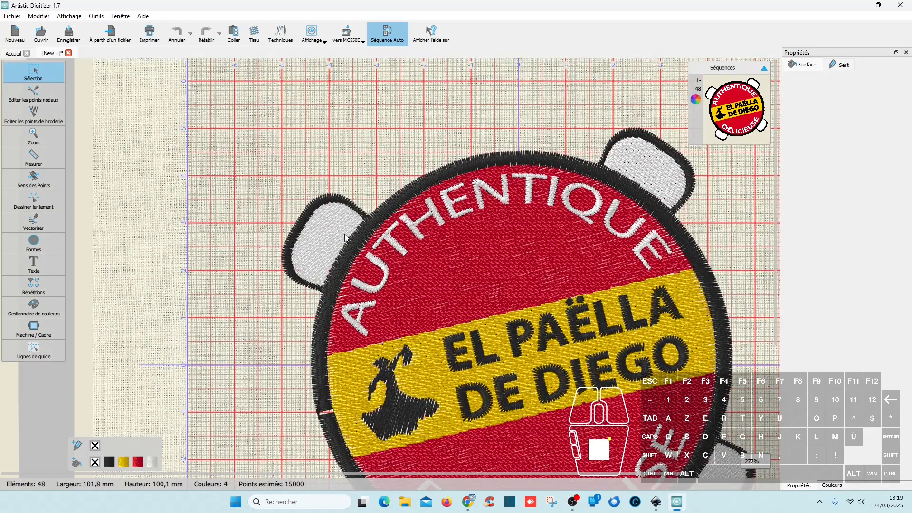
scroll(414, 226, "down", 3)
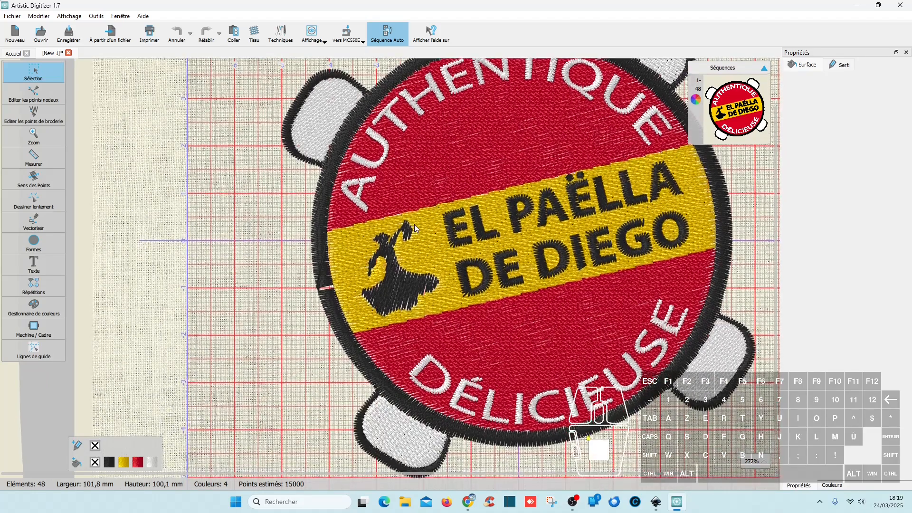
left_click(656, 500)
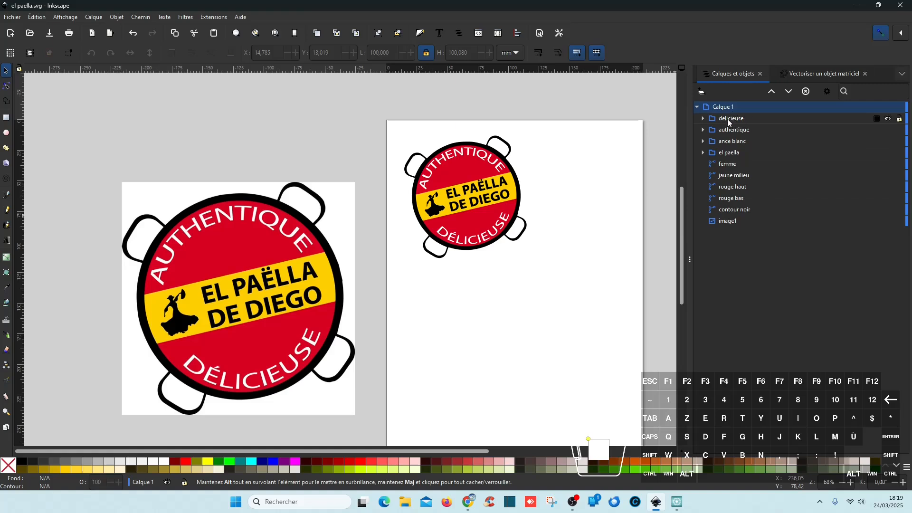
left_click(704, 141)
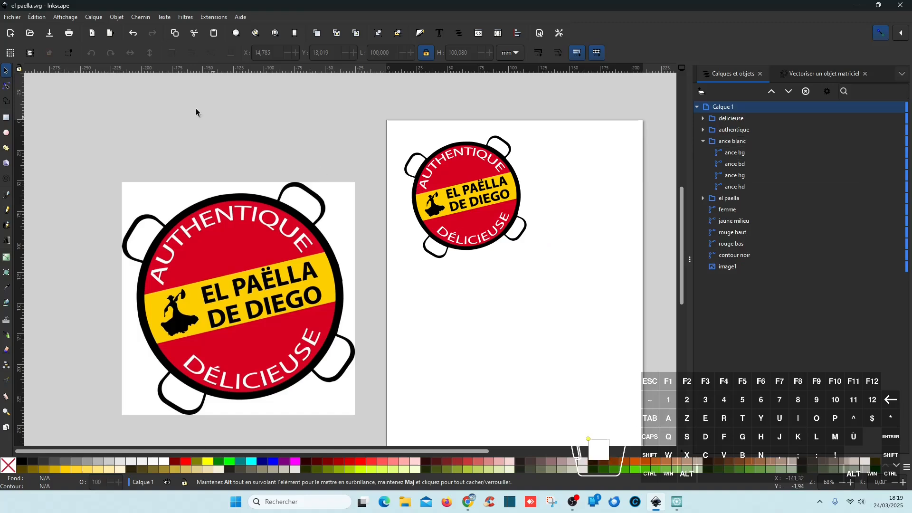
left_click_drag(558, 301, 368, 124)
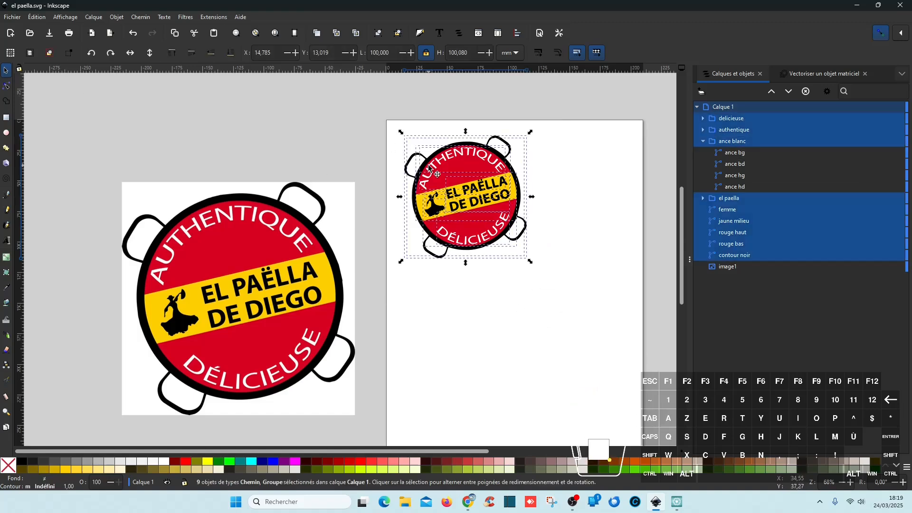
left_click_drag(457, 174, 268, 100)
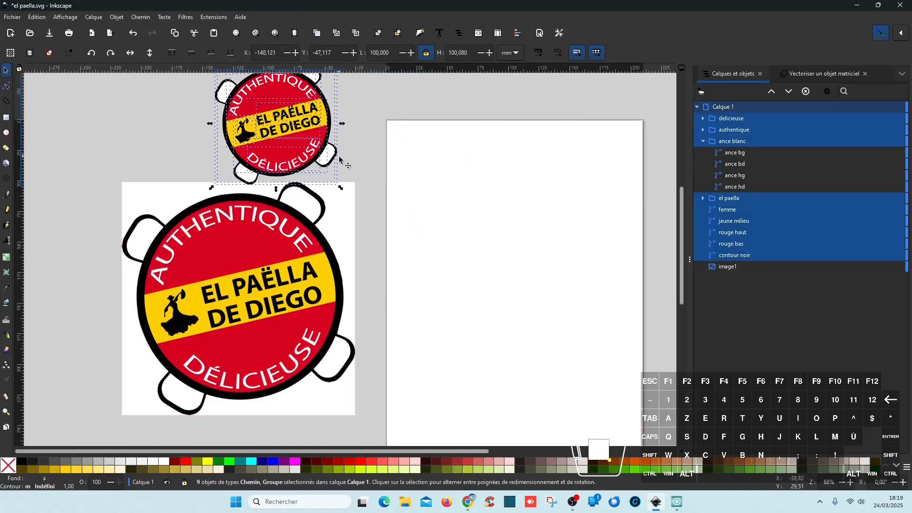
scroll(342, 163, "up", 3)
scroll(342, 159, "up", 2)
left_click_drag(278, 210, 284, 192)
left_click(389, 195)
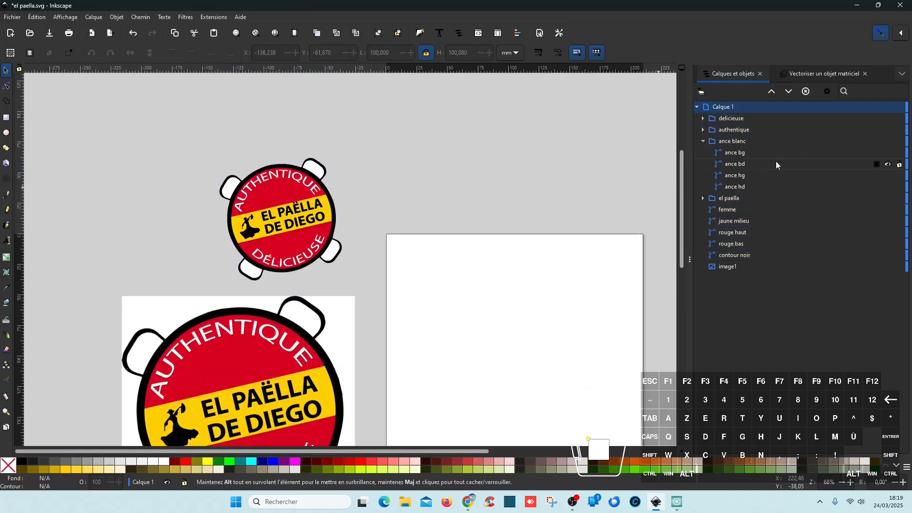
- Unite the four white handle paths in the ance blanc group and subtract the resulting path from contour noir with Difference
left_click(731, 153)
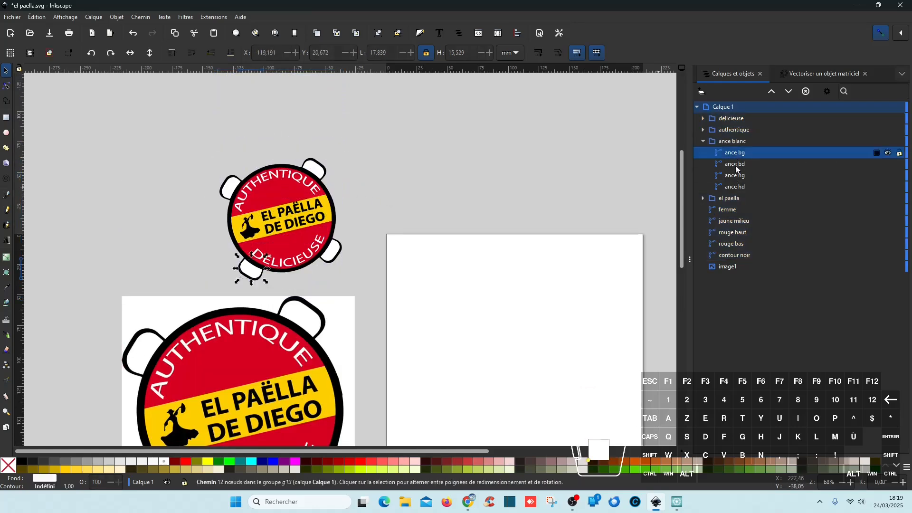
left_click(739, 189, "shift")
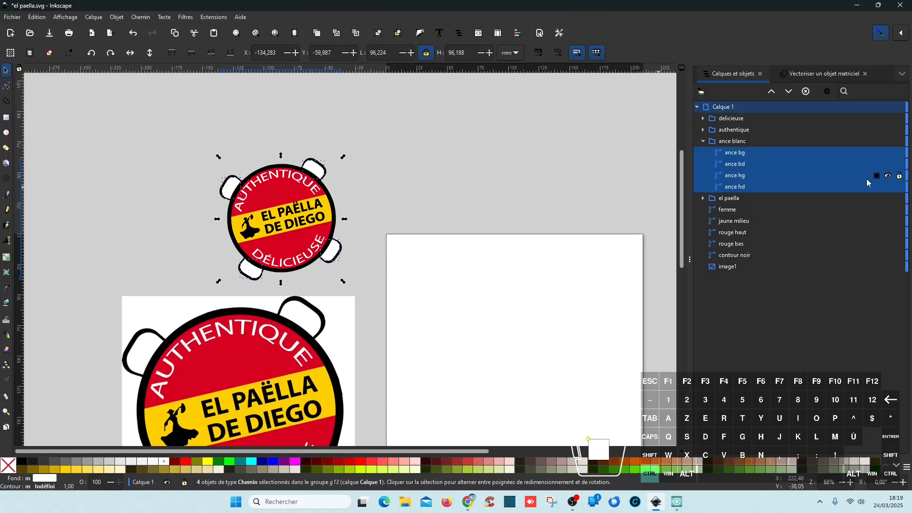
key("ctrl+plus")
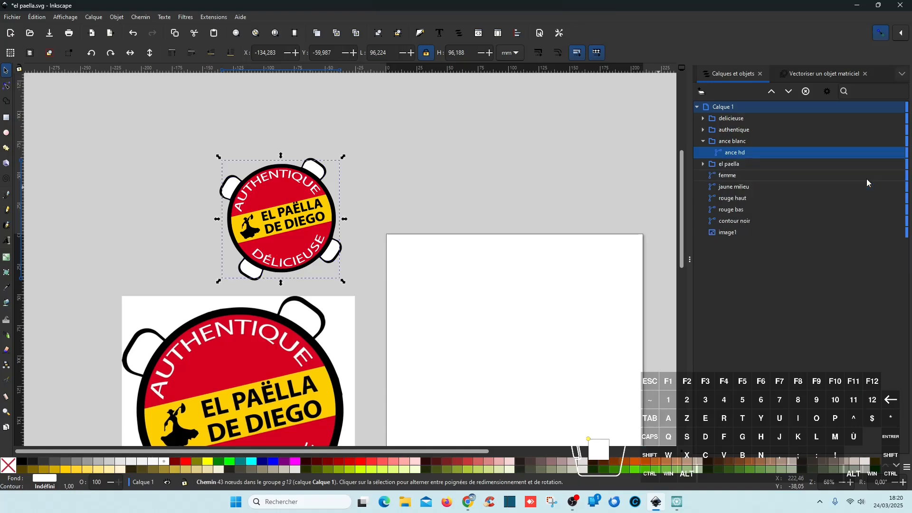
left_click(749, 222, "ctrl")
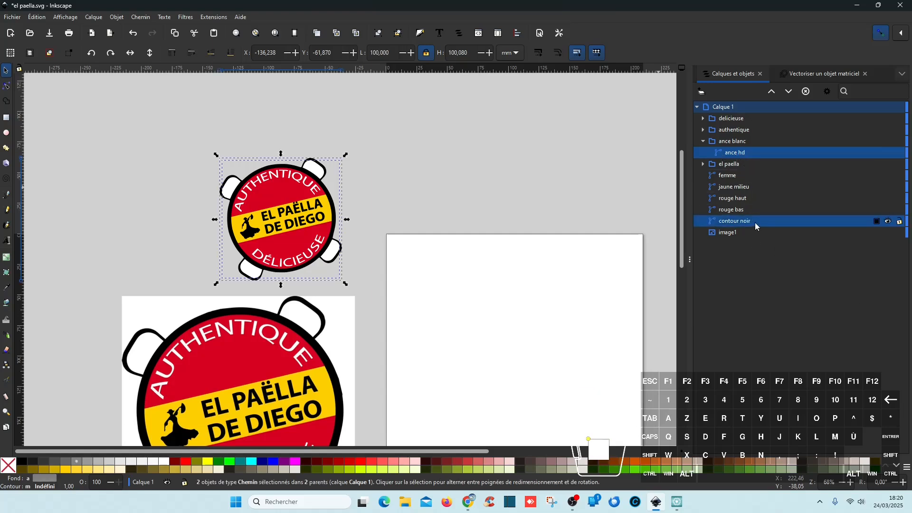
left_click(141, 18)
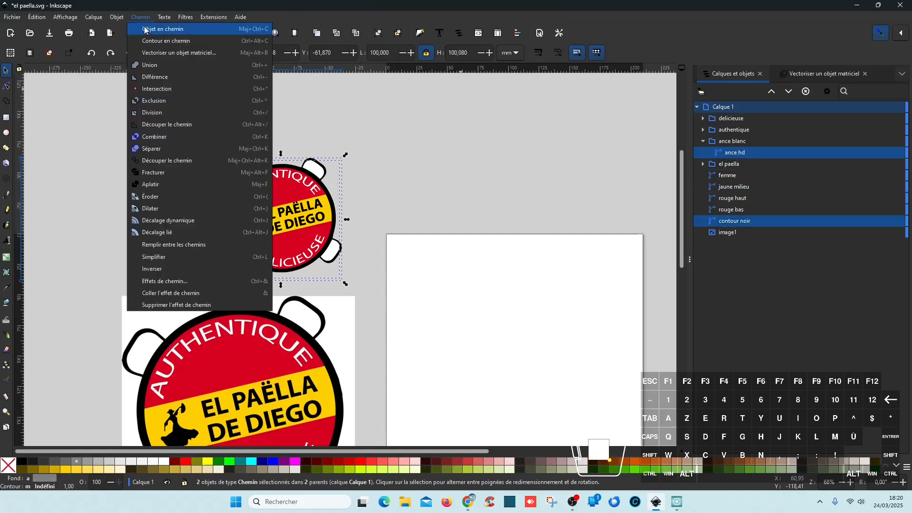
left_click(162, 77)
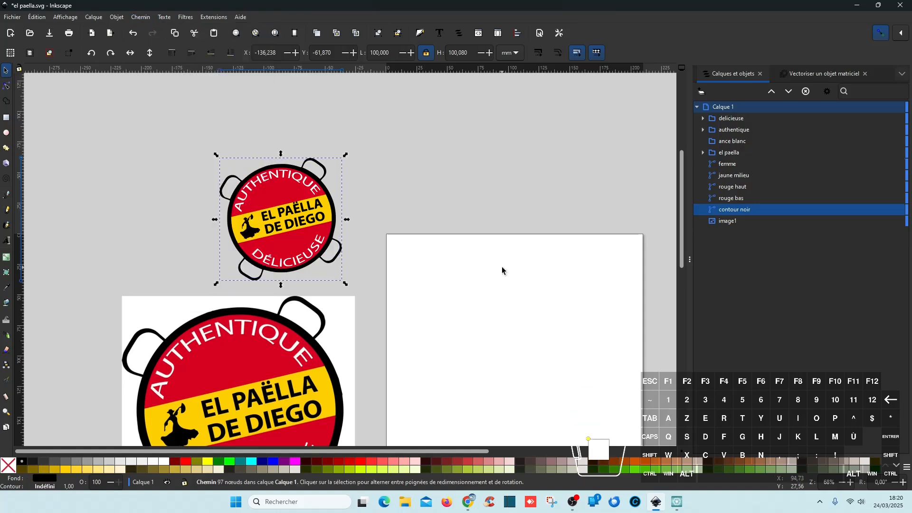
- Check the cut-out handles and the black outline beside the coloured bands, and save el paella.svg
scroll(313, 165, "up", 5, "ctrl")
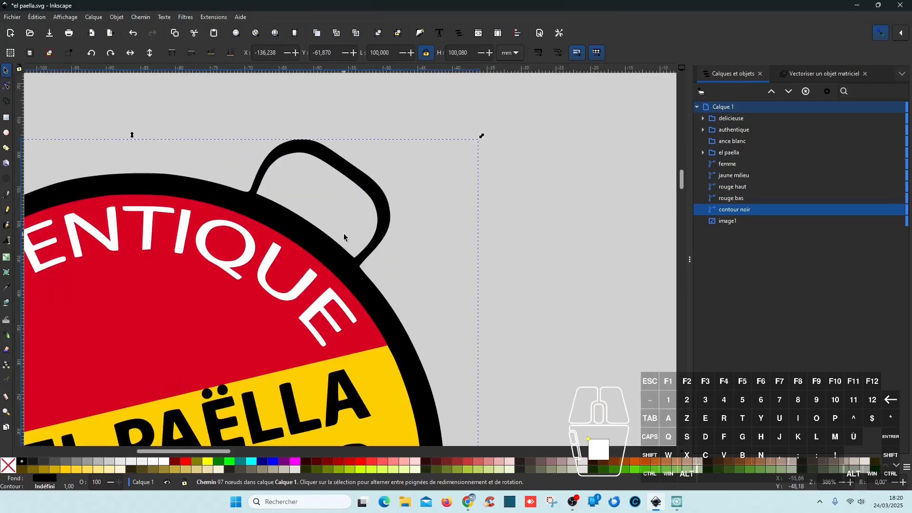
scroll(348, 238, "down", 8)
scroll(348, 226, "up", 4, "ctrl")
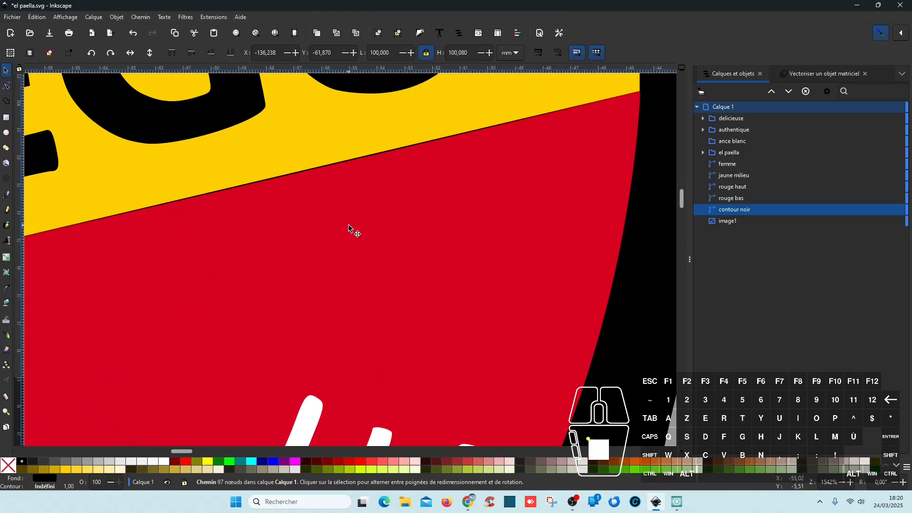
scroll(349, 224, "down", 3, "ctrl")
scroll(350, 222, "up", 10, "shift")
scroll(352, 220, "up", 5, "shift")
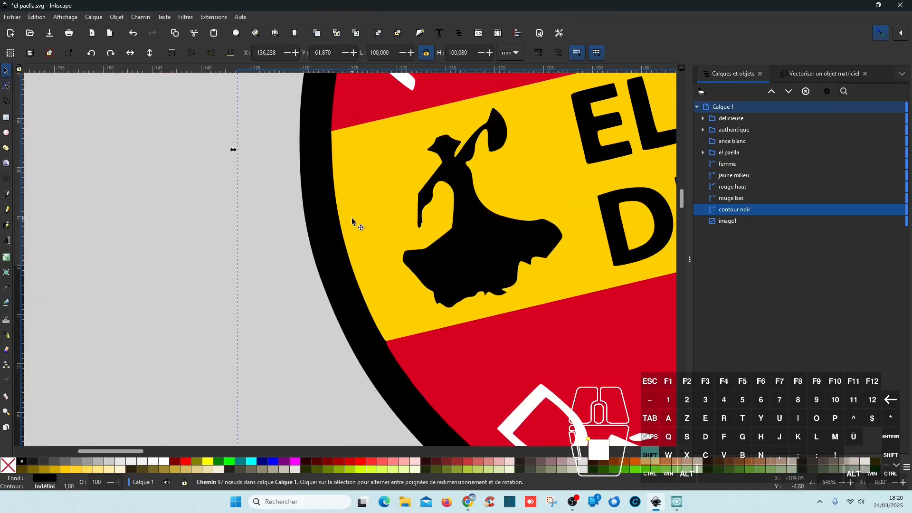
scroll(351, 219, "down", 5, "shift")
key("ctrl+s")
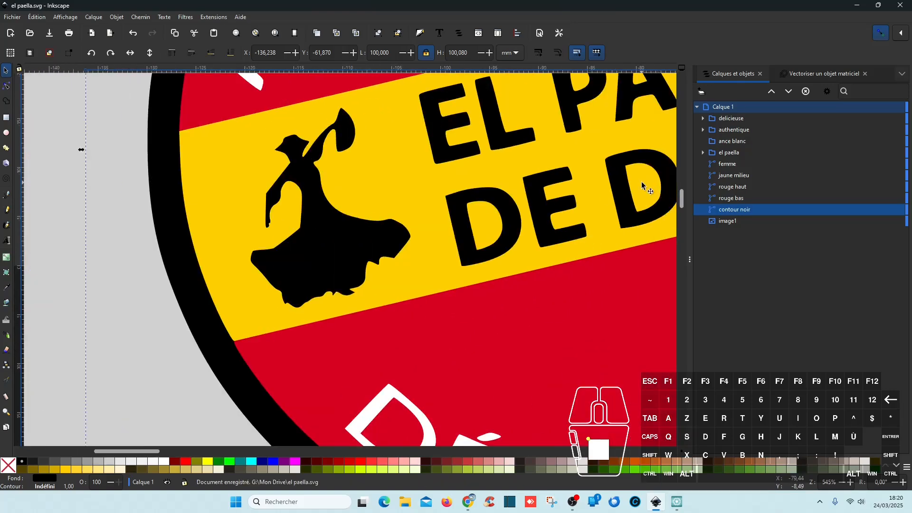
- Return to Artistic Digitizer and open the updated el paella.svg from the recent designs as a new design
left_click(858, 5)
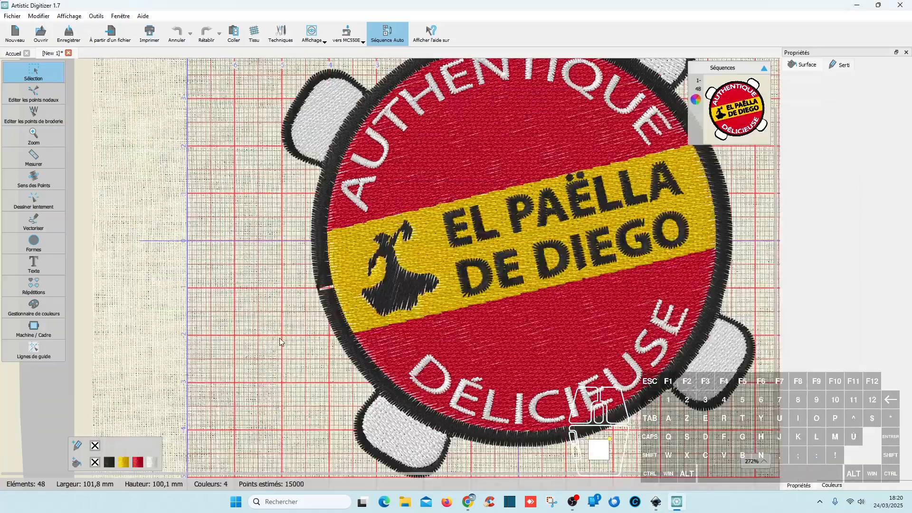
scroll(326, 274, "up", 5, "ctrl")
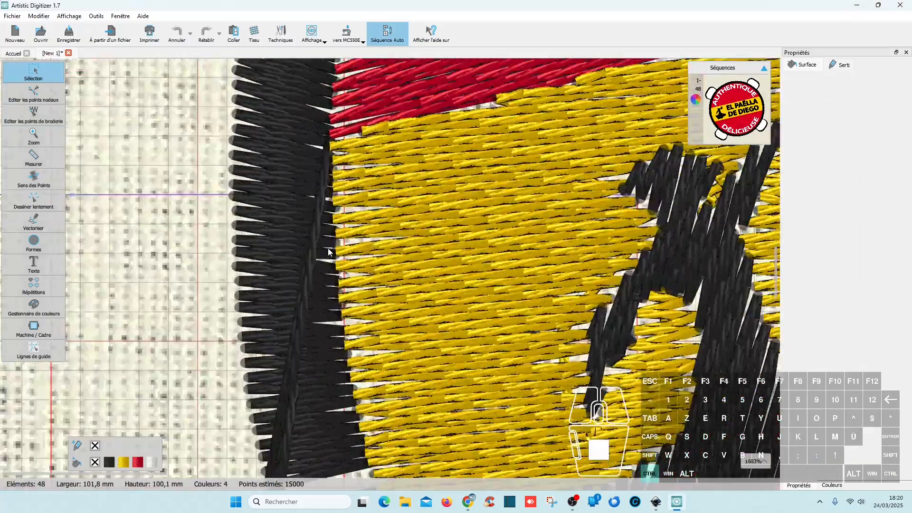
scroll(328, 249, "down", 6, "ctrl")
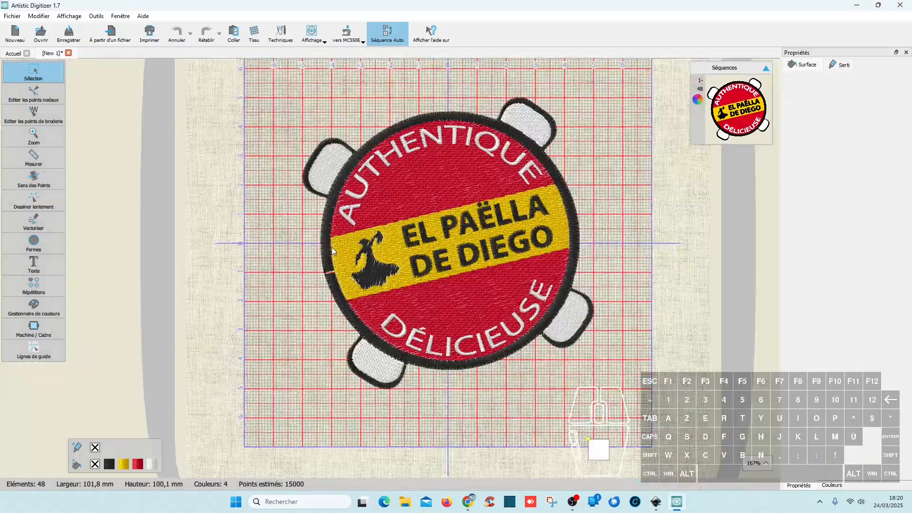
left_click(17, 54)
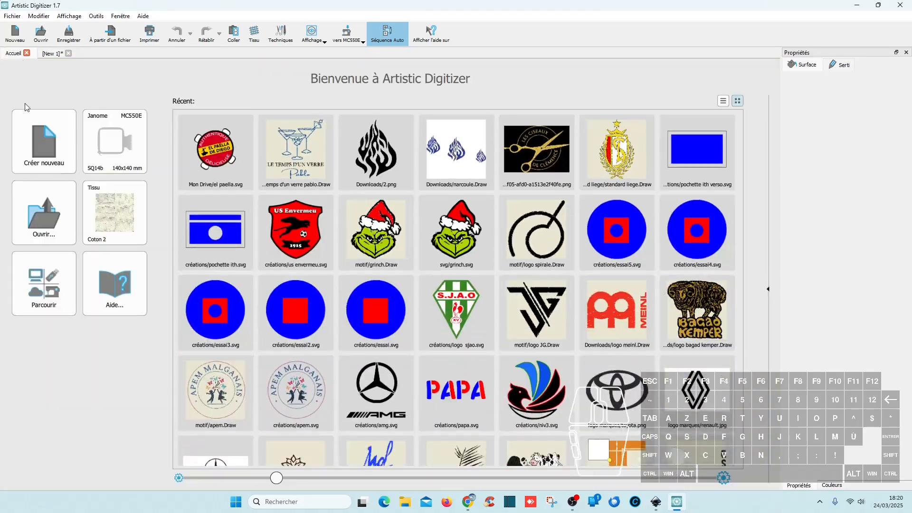
left_click(203, 166)
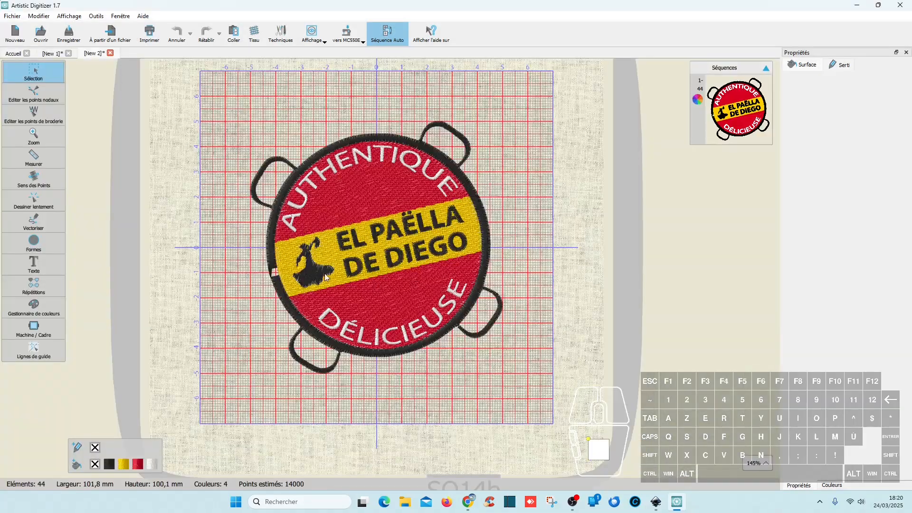
- Change the stitch type of the black outline with the handles from Bourdon to Remplissage, and deselect it
scroll(284, 266, "up", 4, "ctrl")
scroll(284, 262, "up", 2, "ctrl")
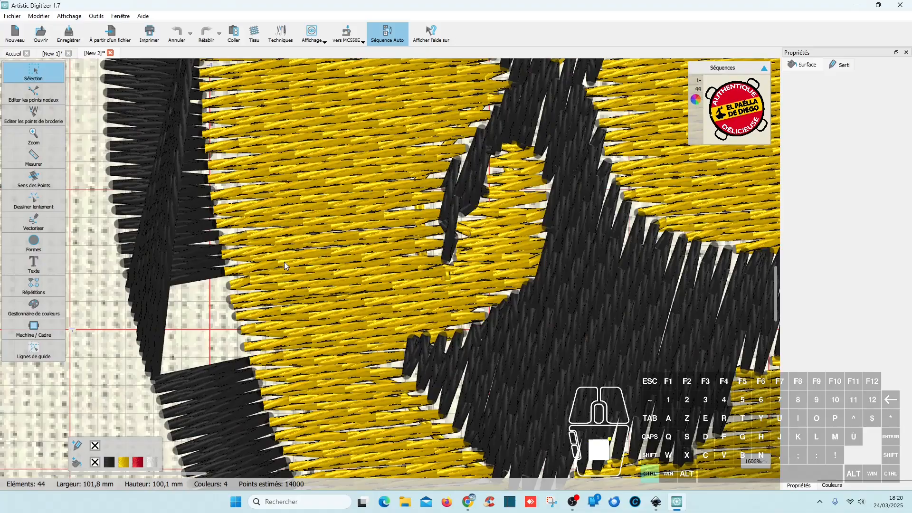
left_click(211, 279)
scroll(213, 276, "down", 4, "ctrl")
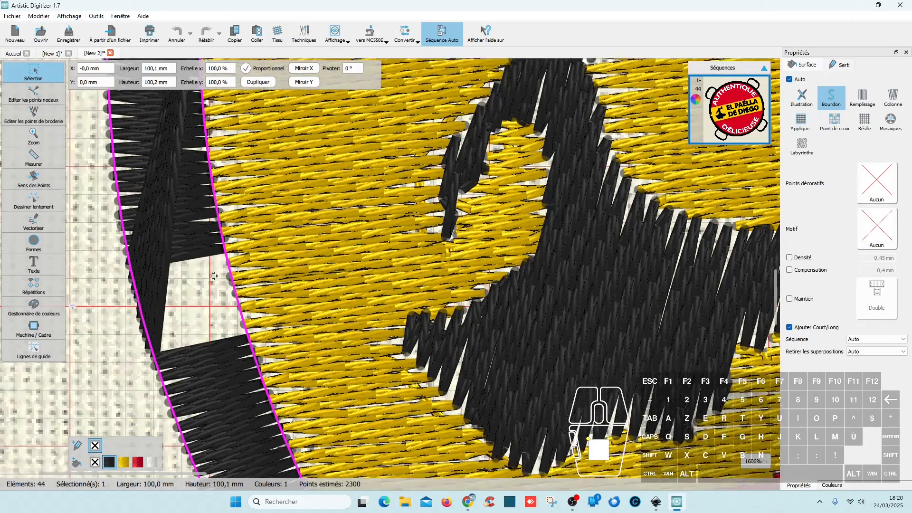
scroll(216, 273, "down", 3, "ctrl")
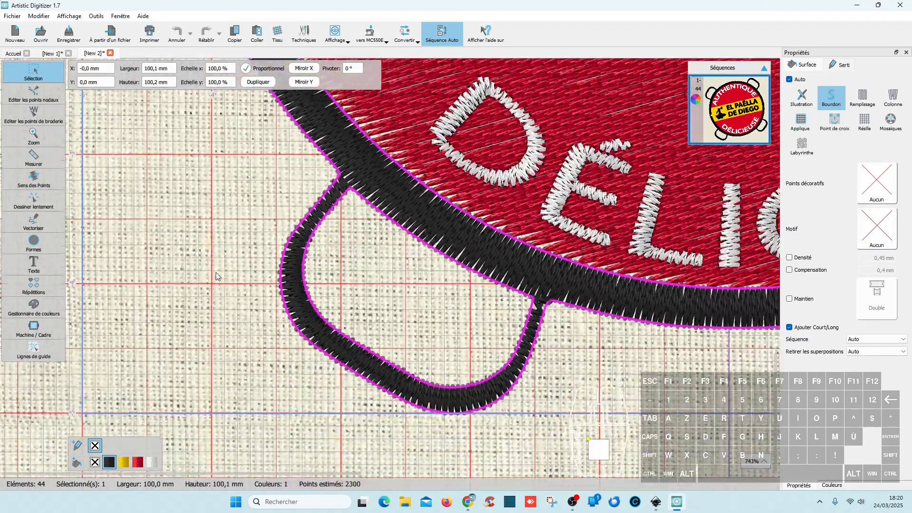
scroll(216, 273, "down", 1)
scroll(235, 248, "up", 3, "ctrl")
scroll(236, 247, "up", 5)
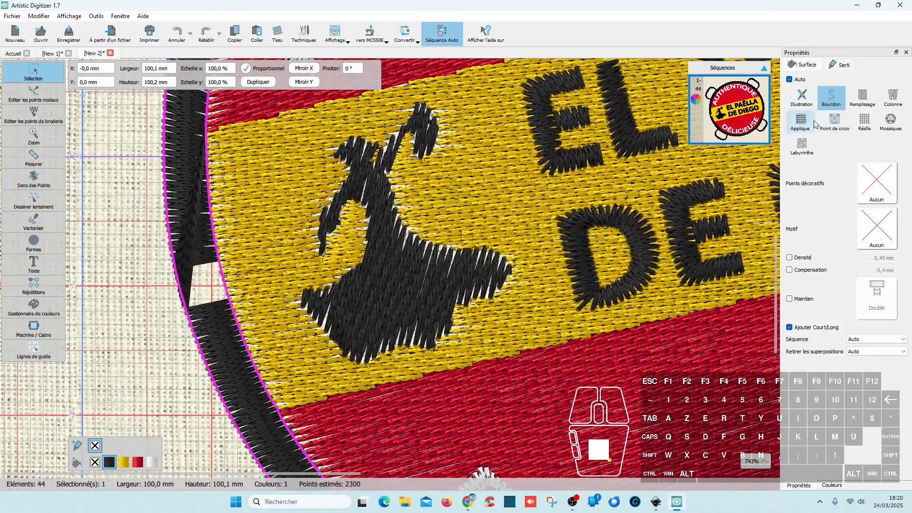
left_click(863, 97)
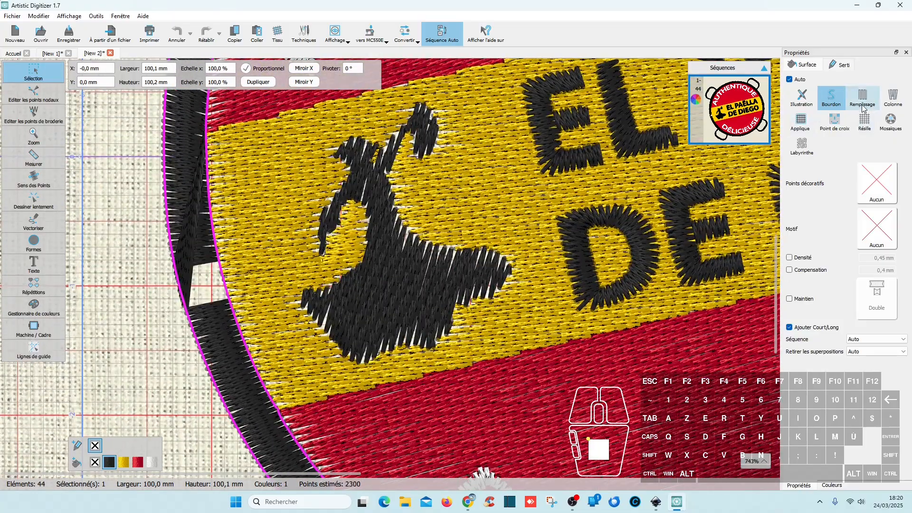
scroll(523, 333, "down", 5, "ctrl")
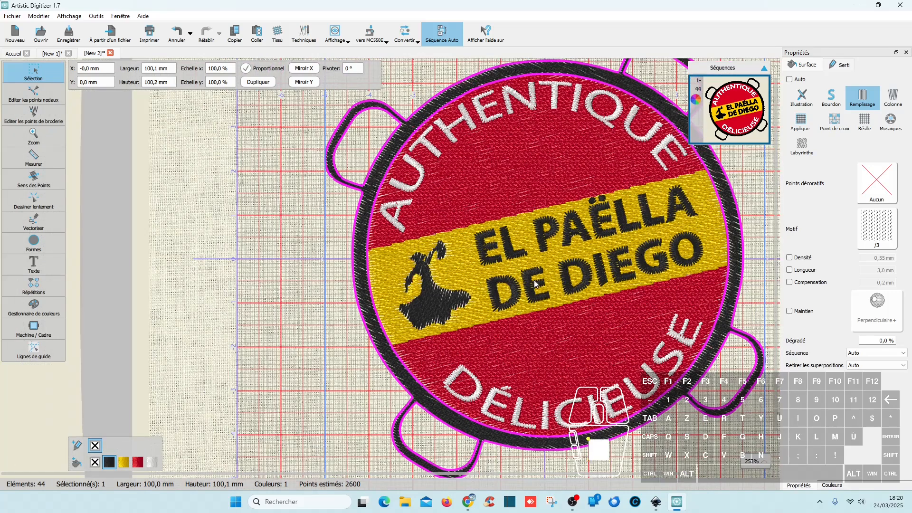
left_click(269, 287)
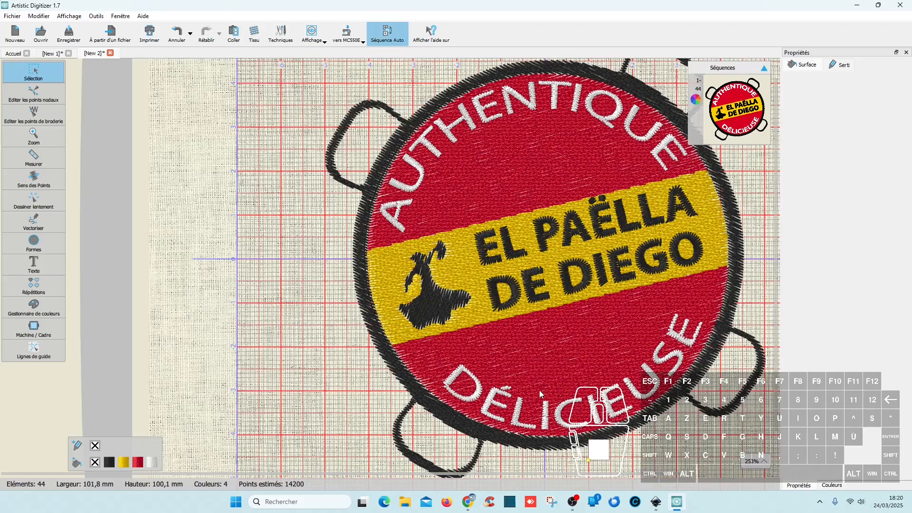
- Select the dancer to check its stitch settings, and close the first imported design, [New 1]
scroll(610, 424, "up", 3)
scroll(516, 386, "down", 1)
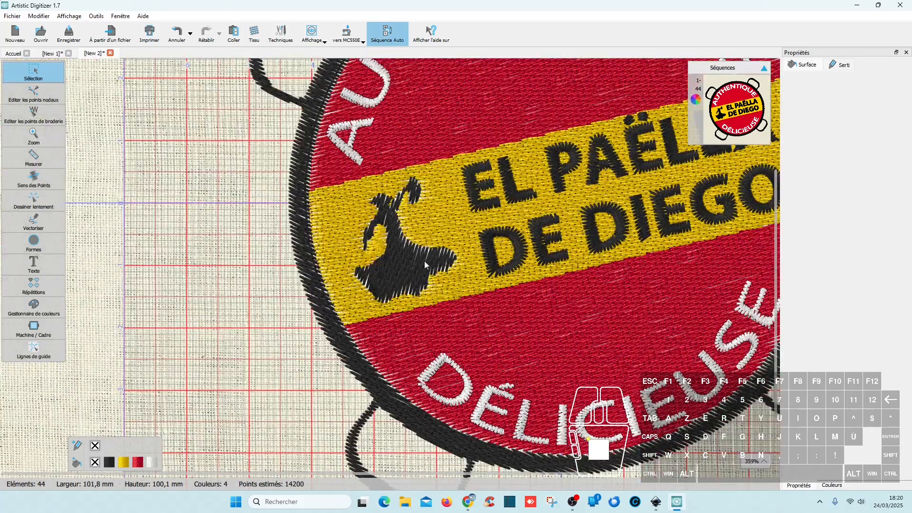
left_click(433, 271)
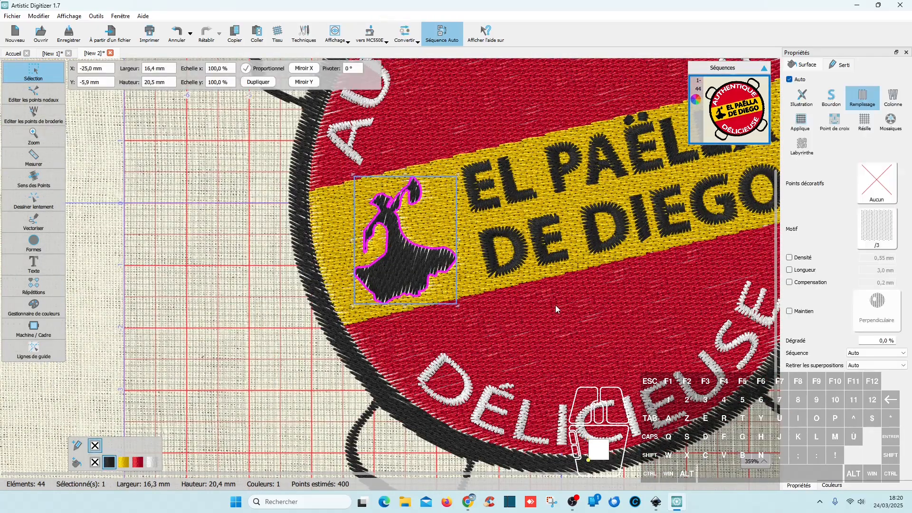
scroll(577, 336, "down", 3, "ctrl")
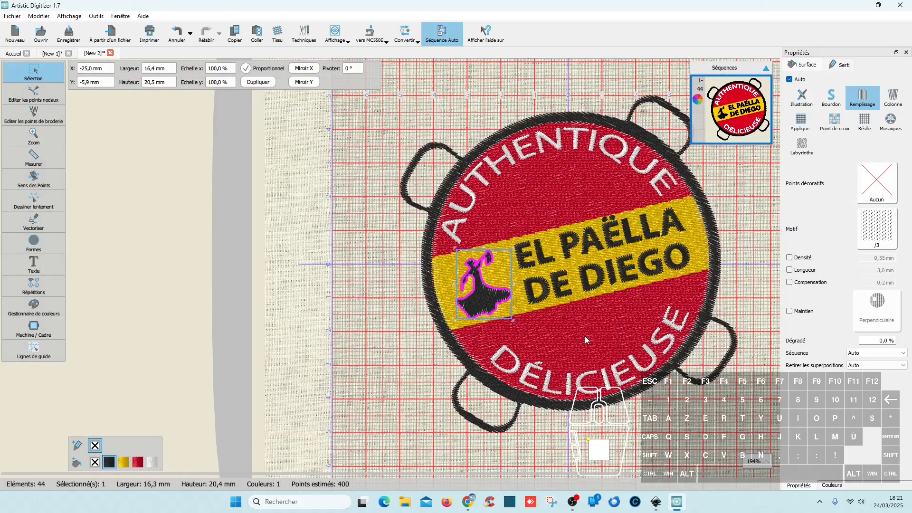
scroll(586, 335, "up", 1)
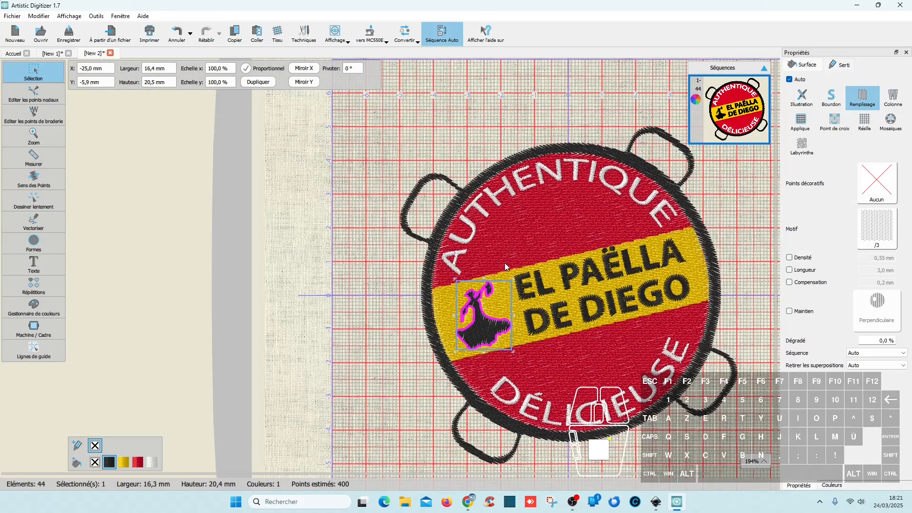
left_click(68, 53)
left_click(456, 264)
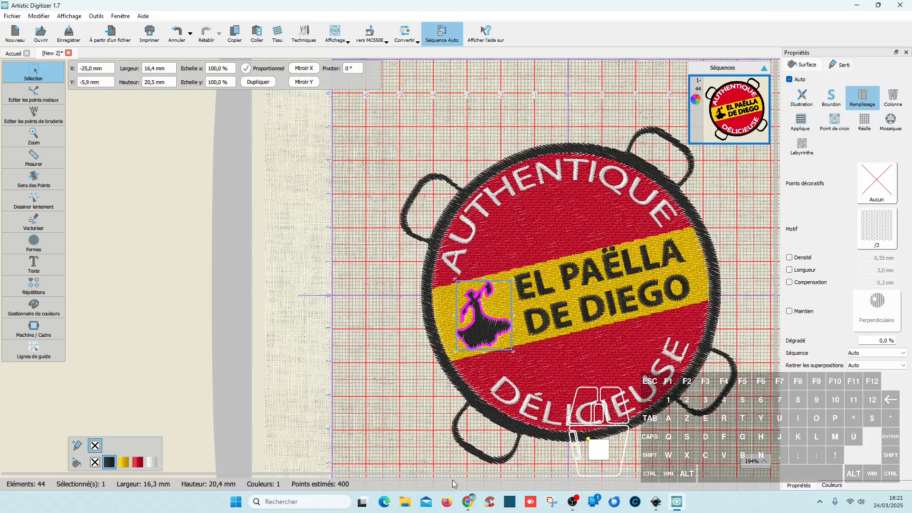
- Check the overall size of the whole design, and examine the stitches of the lettering, bands and outline
scroll(394, 352, "down", 1)
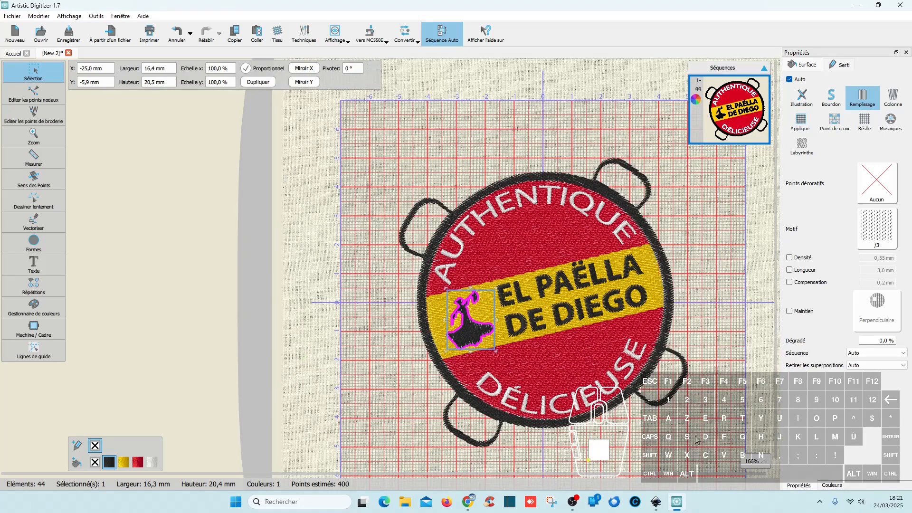
left_click_drag(708, 466, 328, 120)
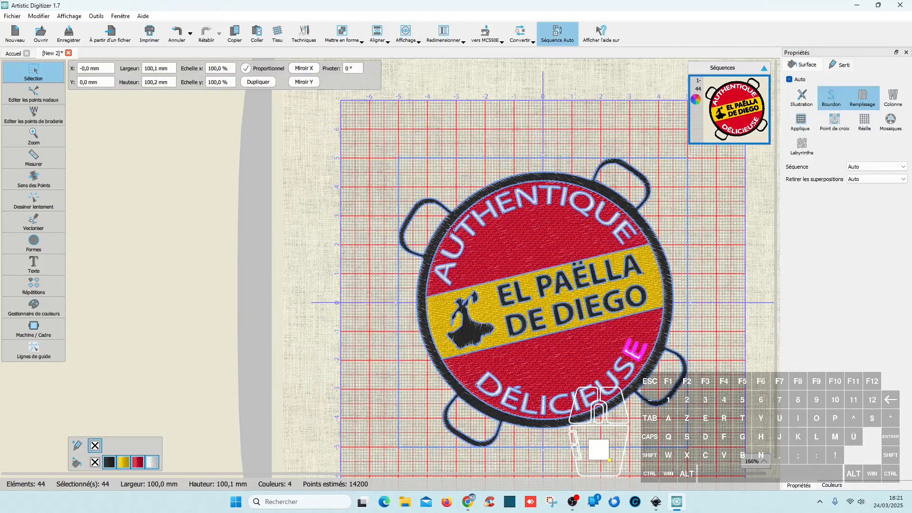
left_click(693, 347)
scroll(623, 269, "up", 6)
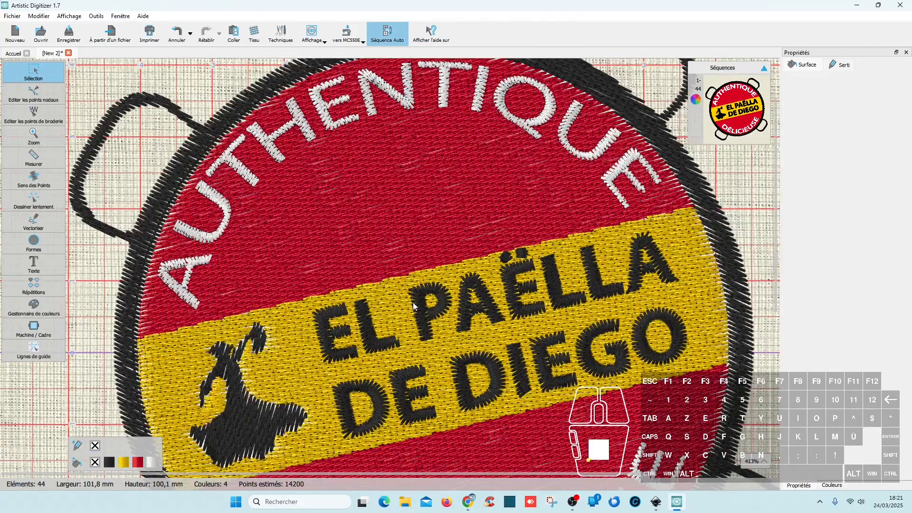
scroll(443, 360, "down", 5)
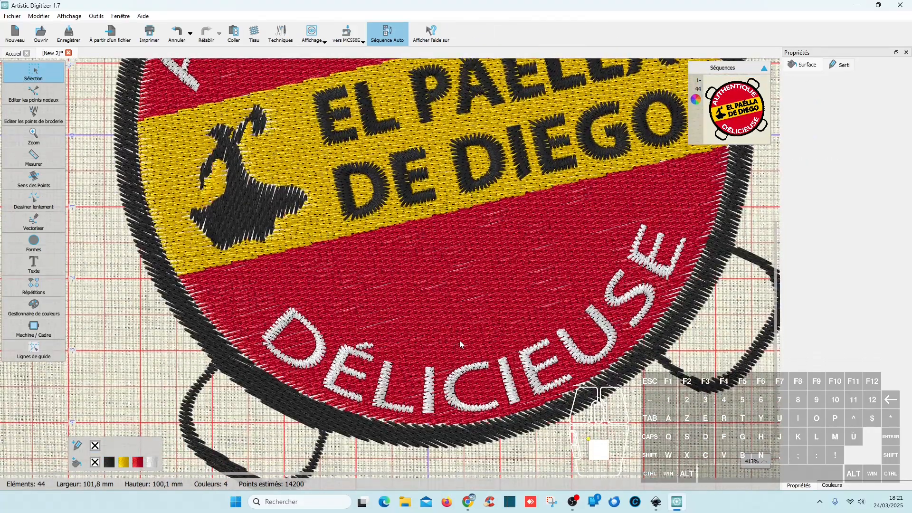
scroll(460, 341, "up", 5)
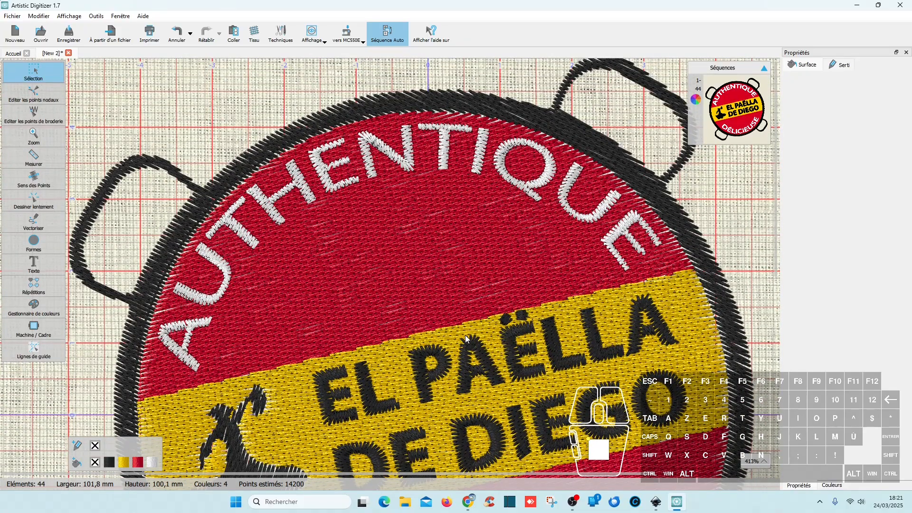
scroll(466, 335, "down", 8)
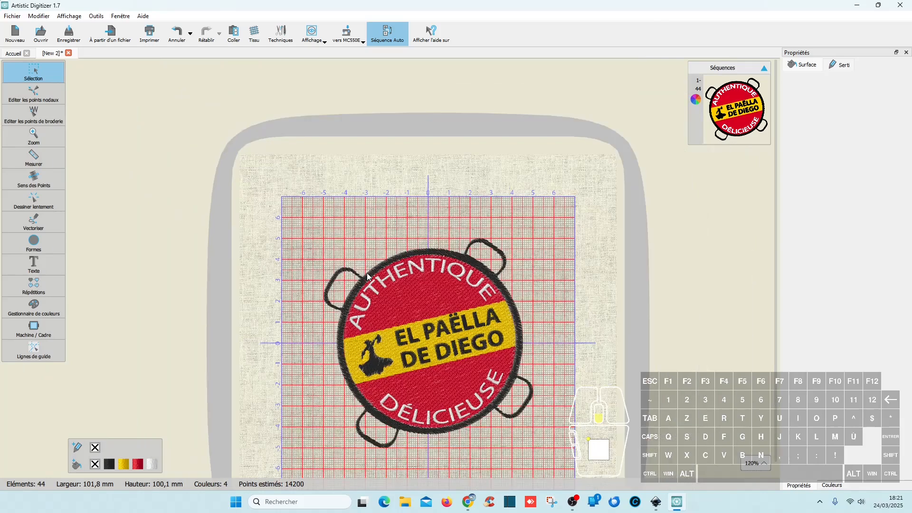
- Resize the whole design proportionally to a width of 90 mm and deselect it
left_click_drag(243, 200, 609, 477)
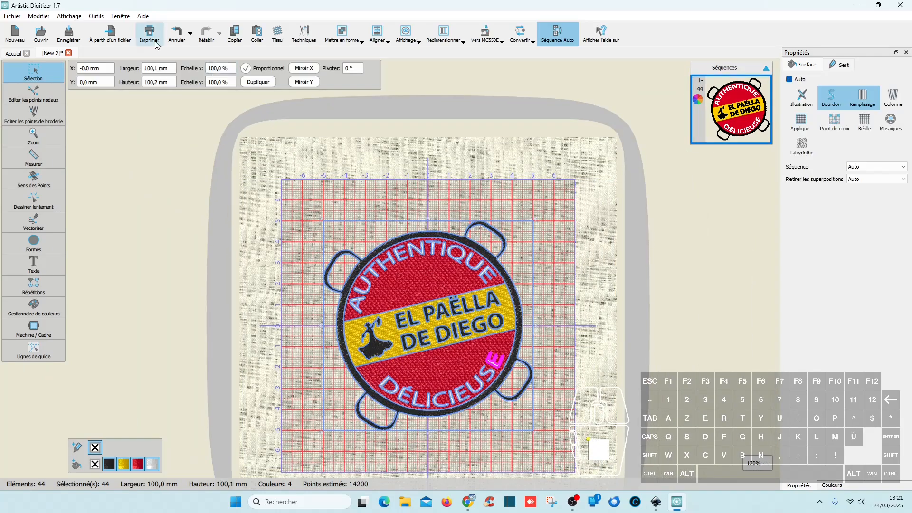
left_click_drag(159, 67, 120, 66)
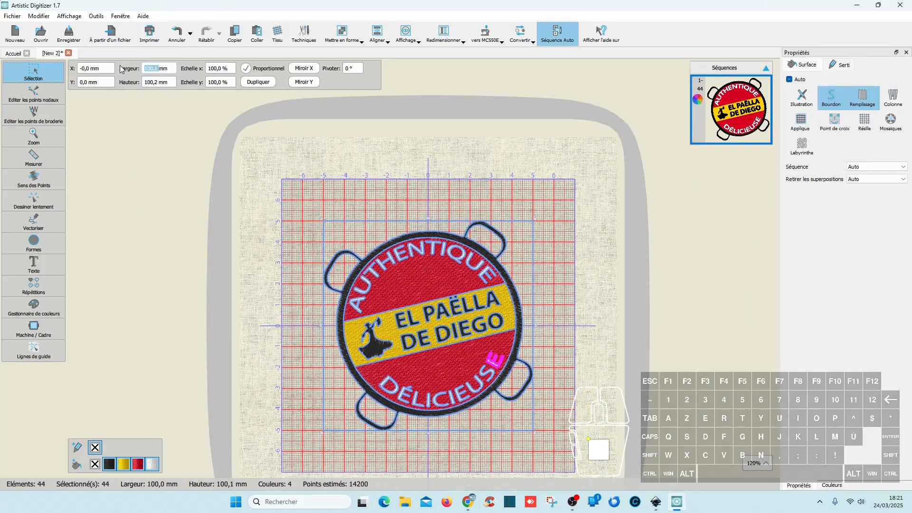
type("90mm")
key("Return")
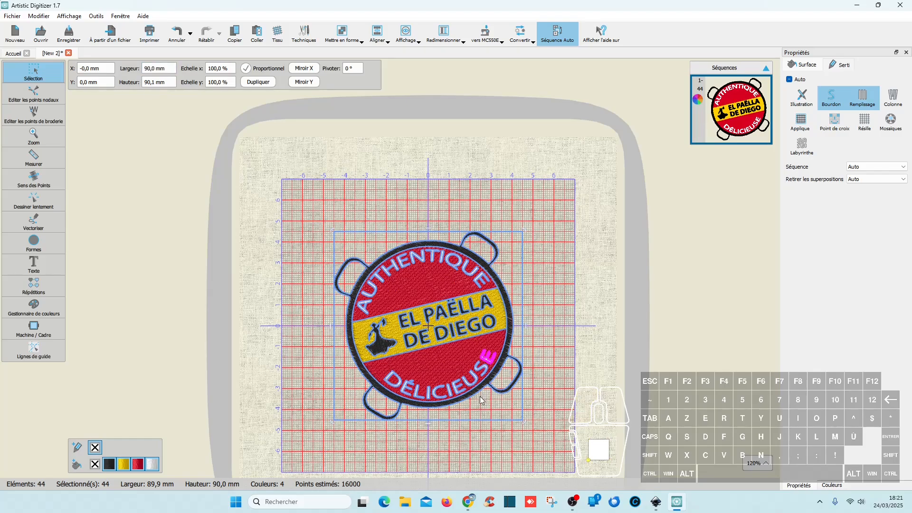
left_click(478, 449)
- Set the Bourdon density of the letter T in AUTHENTIQUE to 0,40 mm
scroll(475, 371, "up", 8)
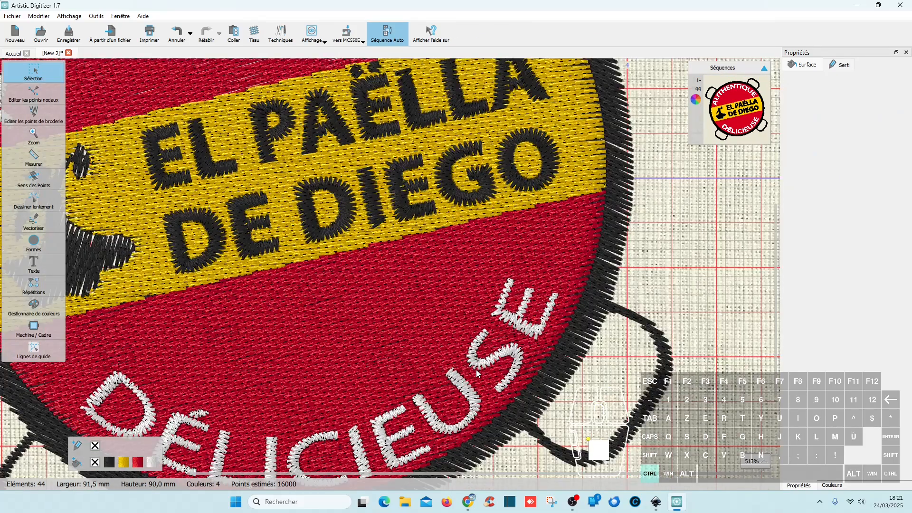
scroll(480, 366, "down", 5)
scroll(480, 366, "up", 8)
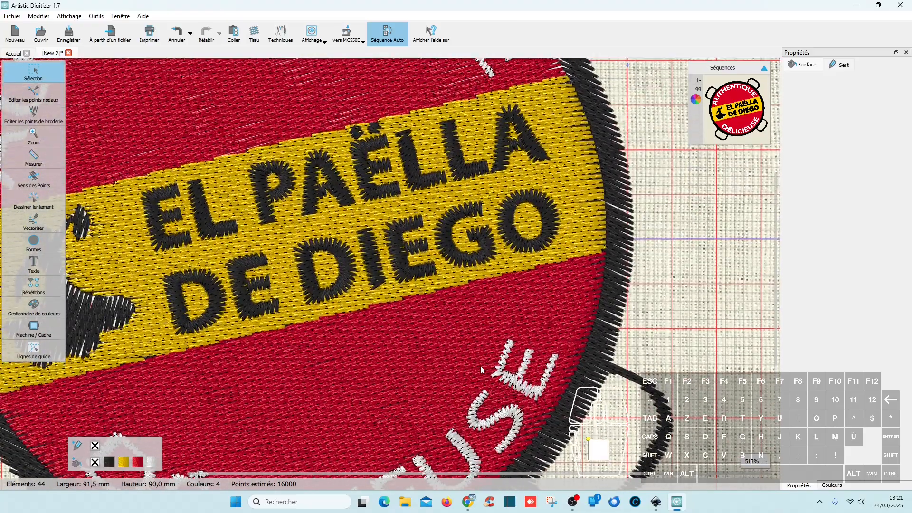
scroll(482, 369, "up", 6)
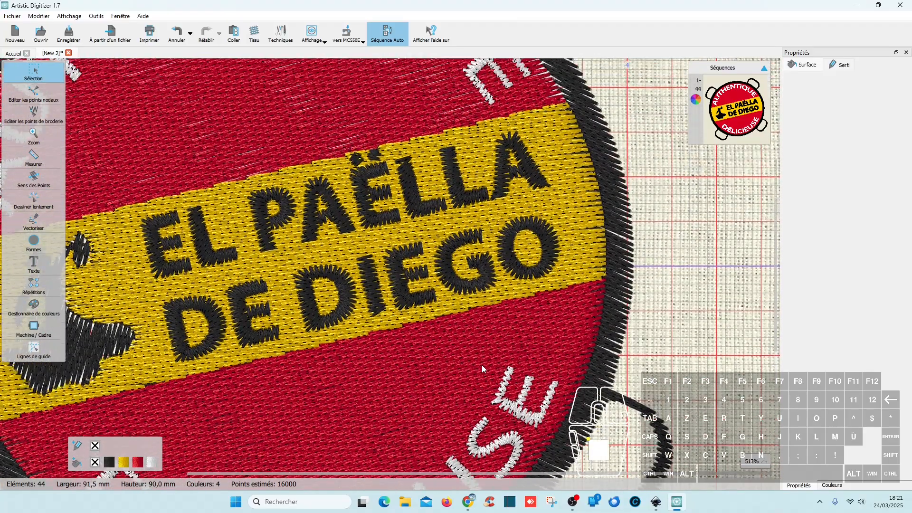
scroll(482, 366, "left", 6)
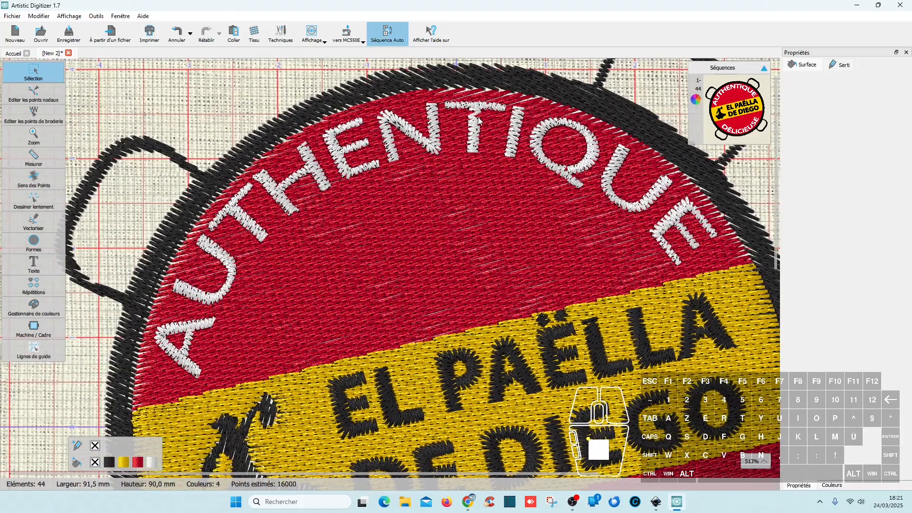
scroll(479, 120, "up", 6)
left_click(482, 257)
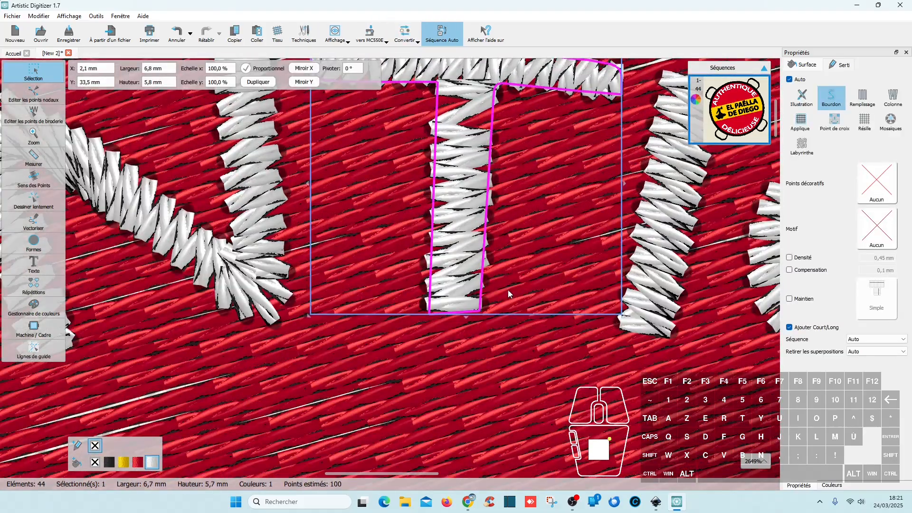
scroll(473, 228, "down", 3)
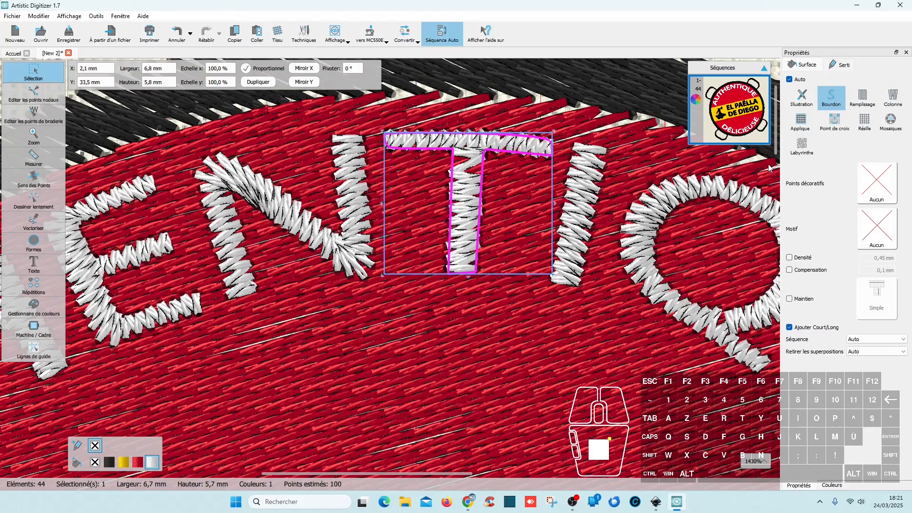
left_click(791, 258)
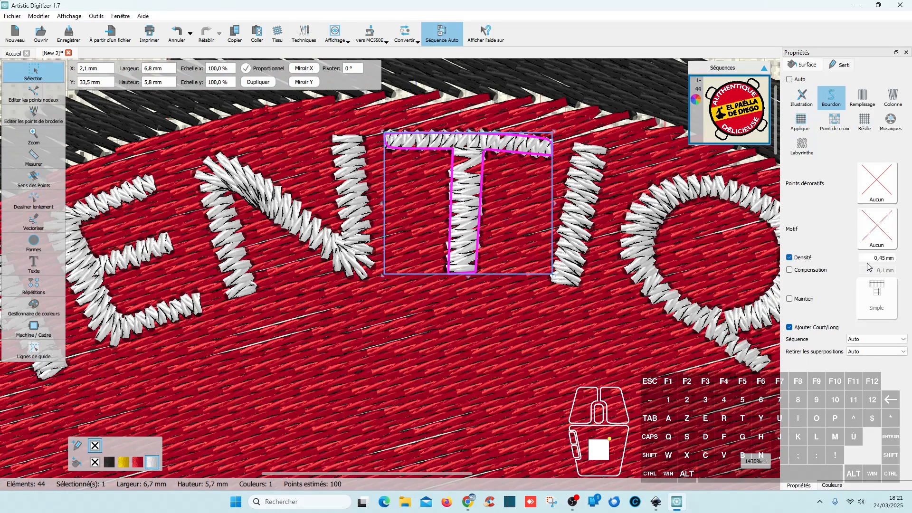
left_click(885, 258)
key("BackSpace")
key("Return")
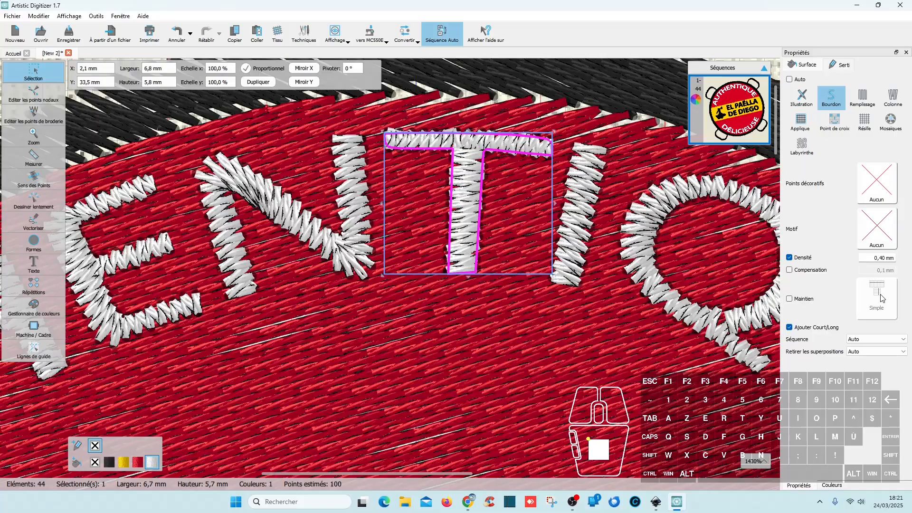
- Resize the whole design proportionally to a width of 80 mm and deselect it
scroll(592, 392, "down", 6)
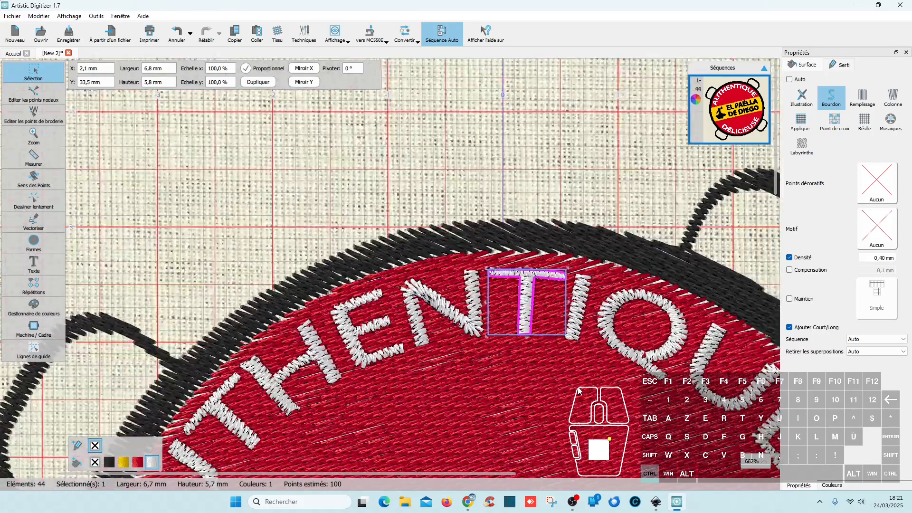
scroll(582, 387, "down", 4)
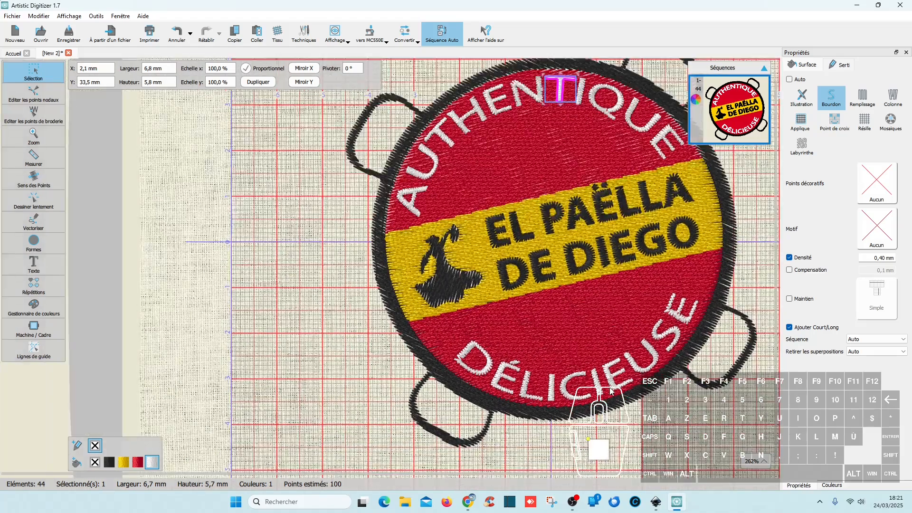
scroll(612, 391, "down", 1)
scroll(732, 439, "down", 1)
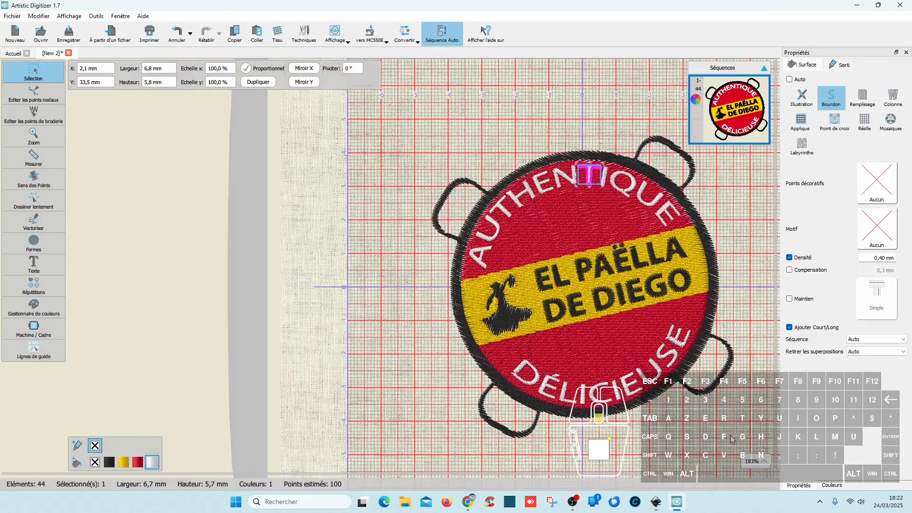
scroll(730, 438, "down", 3)
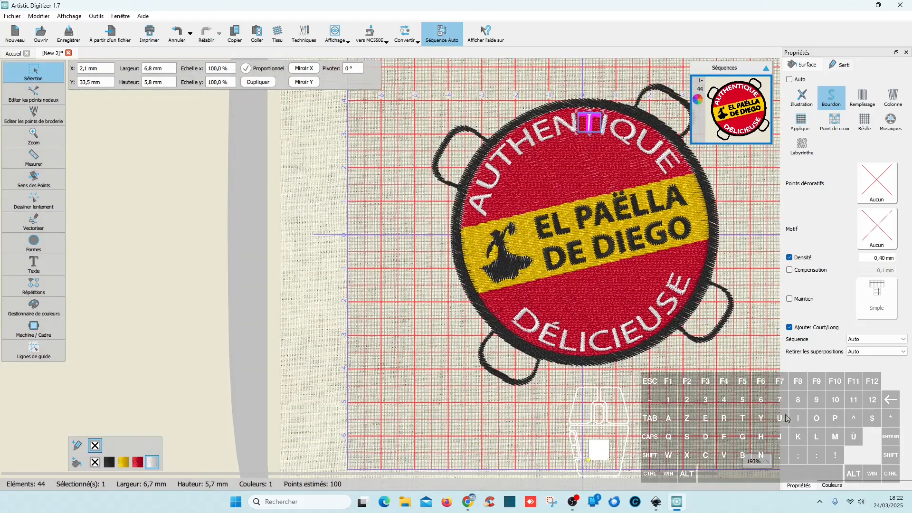
key("ctrl+a")
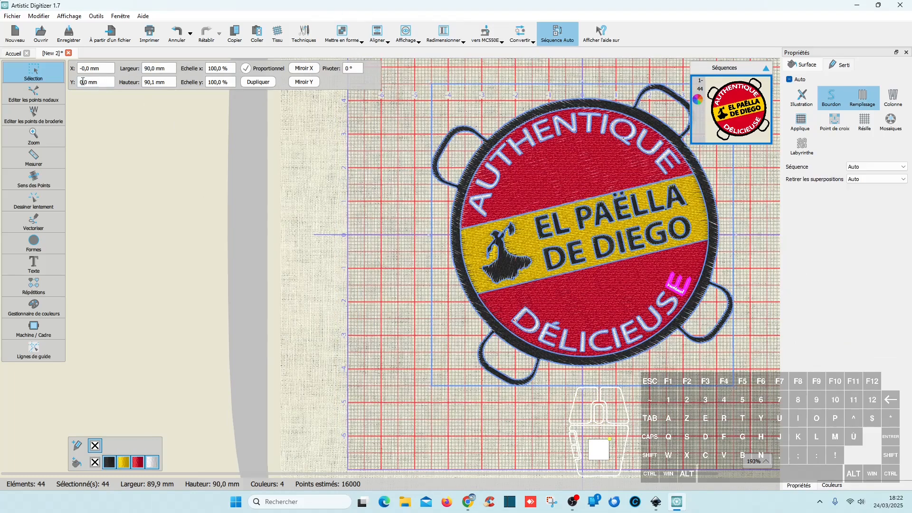
double_click(148, 67)
type("80")
key("Return")
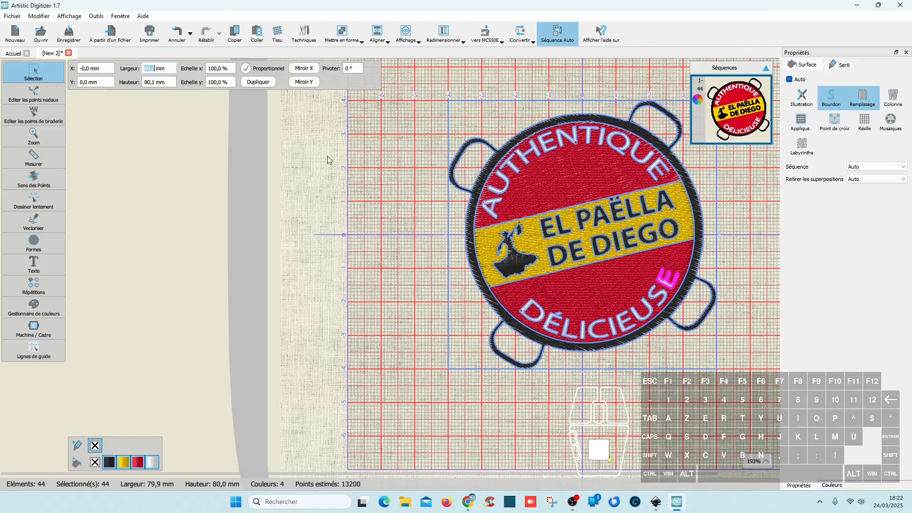
left_click(591, 402)
- Change the stitch type of the dancer from Bourdon to Remplissage
scroll(636, 323, "up", 5)
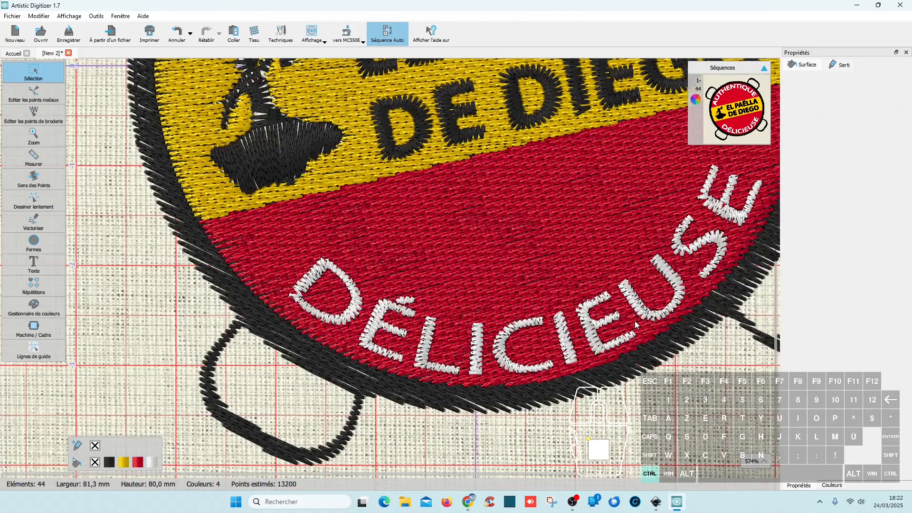
scroll(277, 169, "up", 1)
left_click(285, 172)
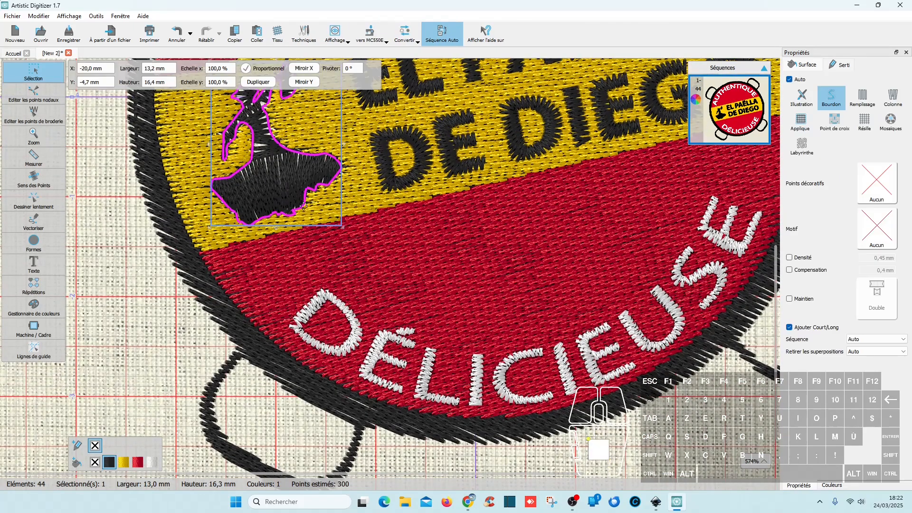
left_click(862, 97)
scroll(499, 244, "up", 8)
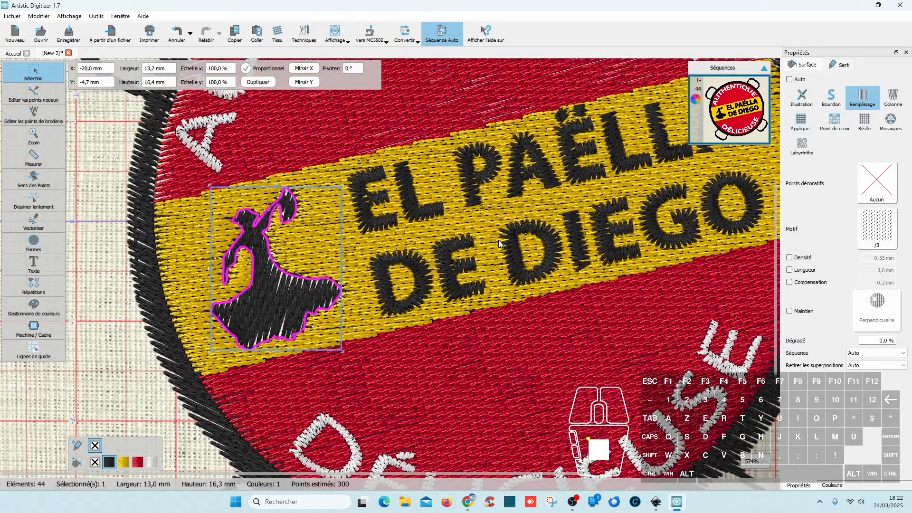
- Set the Bourdon density of the letter N in AUTHENTIQUE to 0,40 mm
scroll(499, 244, "up", 3)
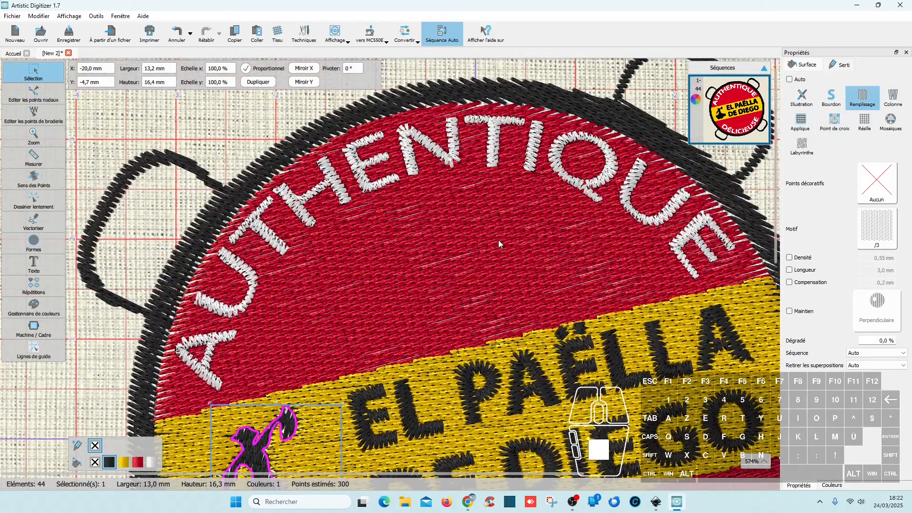
left_click(453, 159)
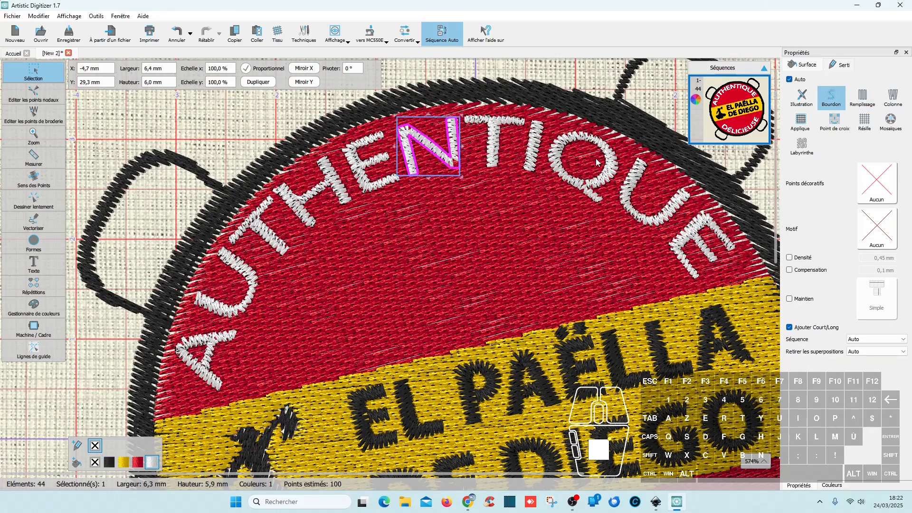
left_click(799, 258)
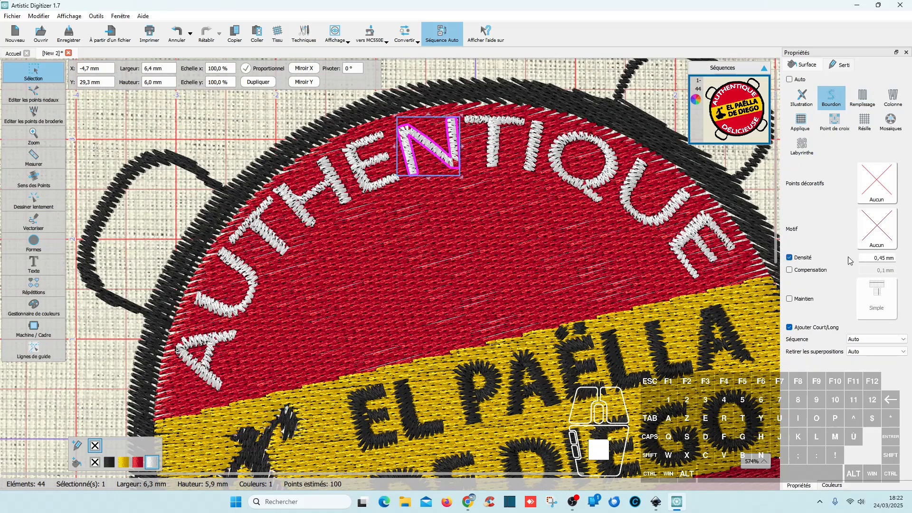
left_click(885, 259)
key("BackSpace")
type("0")
key("Return")
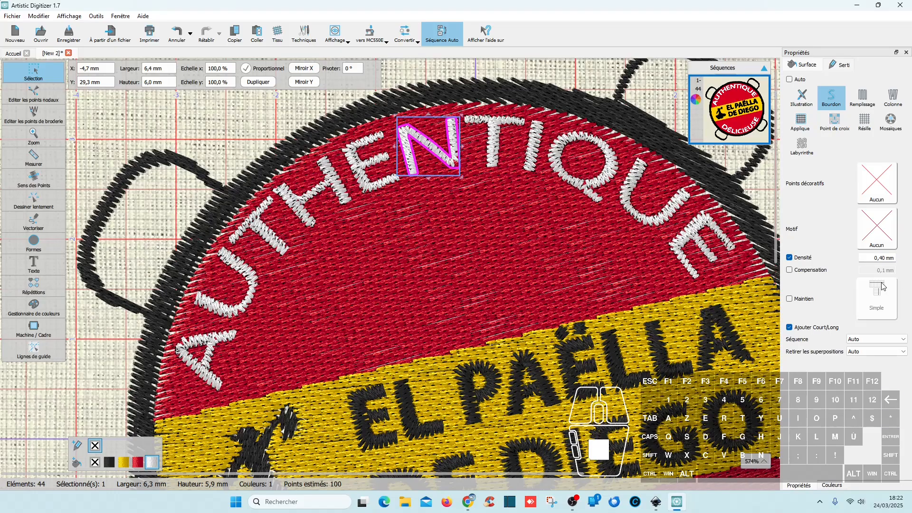
- Examine the stitches of the red and yellow bands, the dancer and the DÉLICIEUSE lettering, and select the whole design
left_click(485, 163)
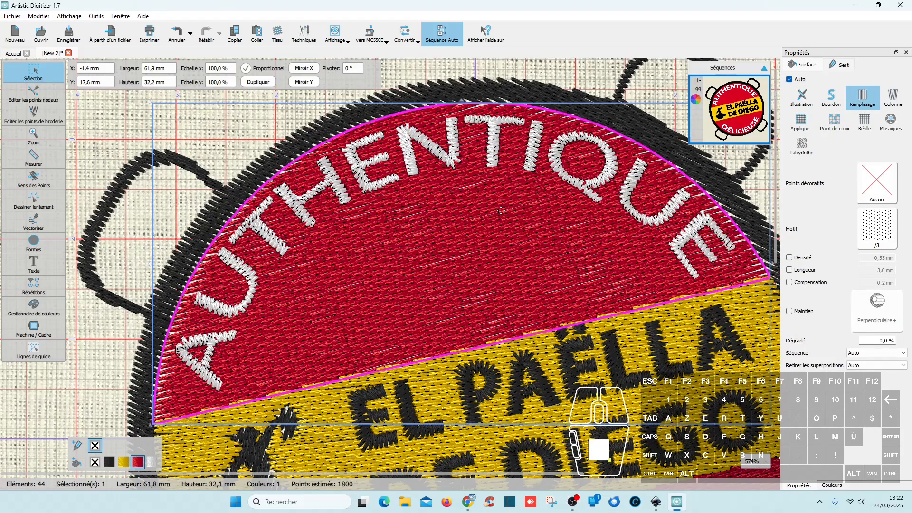
scroll(502, 211, "down", 8)
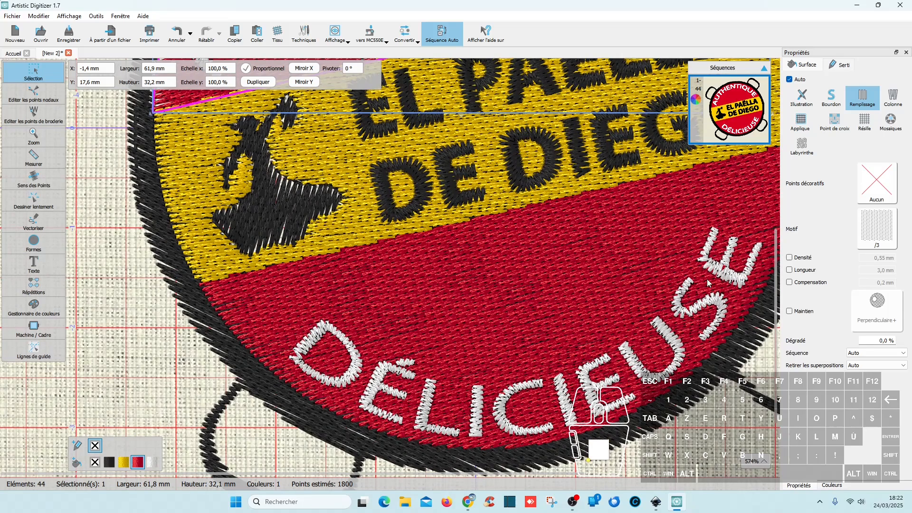
scroll(494, 300, "up", 5)
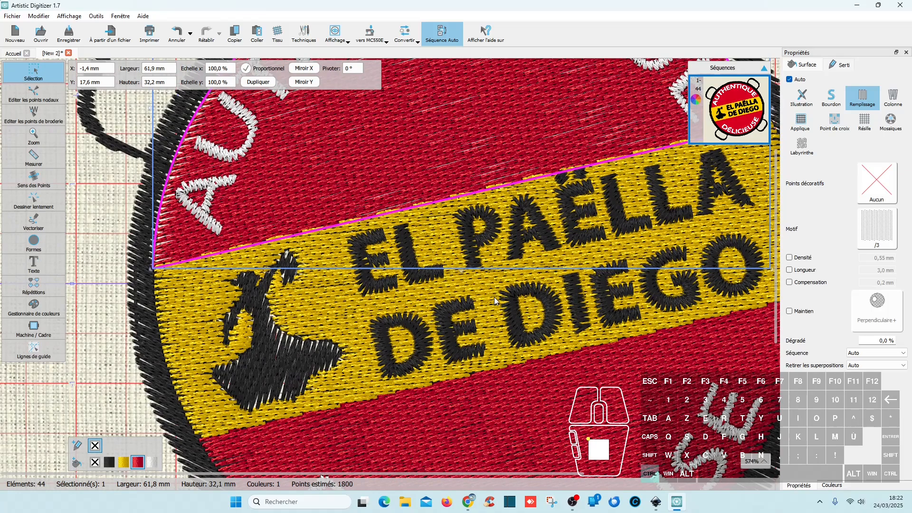
scroll(492, 297, "down", 2)
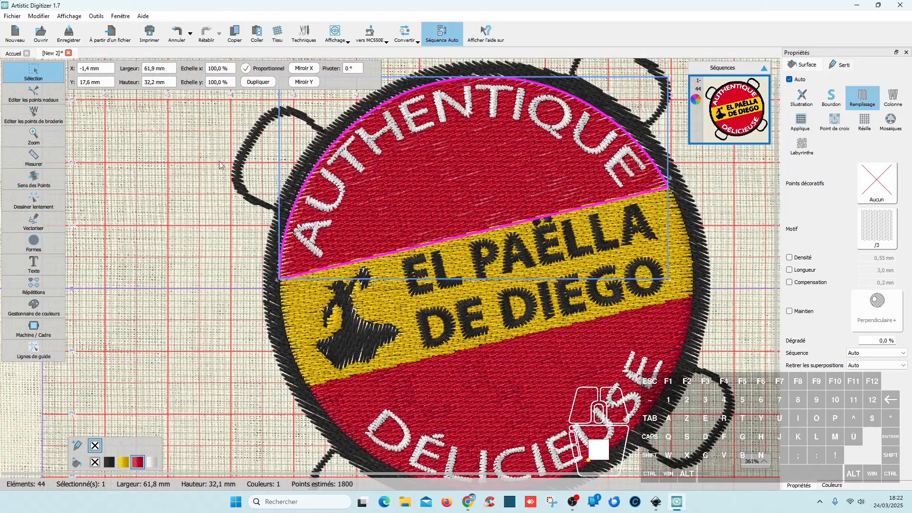
key("ctrl+a")
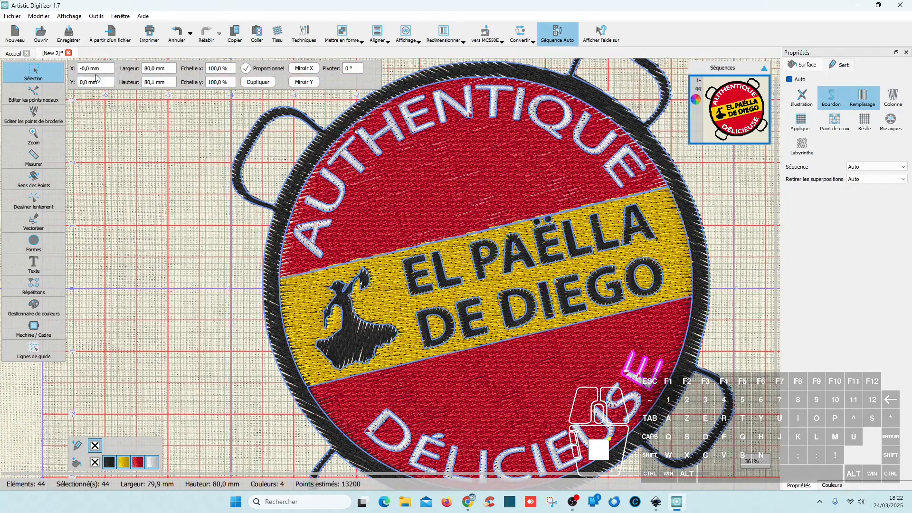
- Resize the whole design proportionally to a width of 70 mm and deselect it
double_click(153, 68)
type("70")
key("Return")
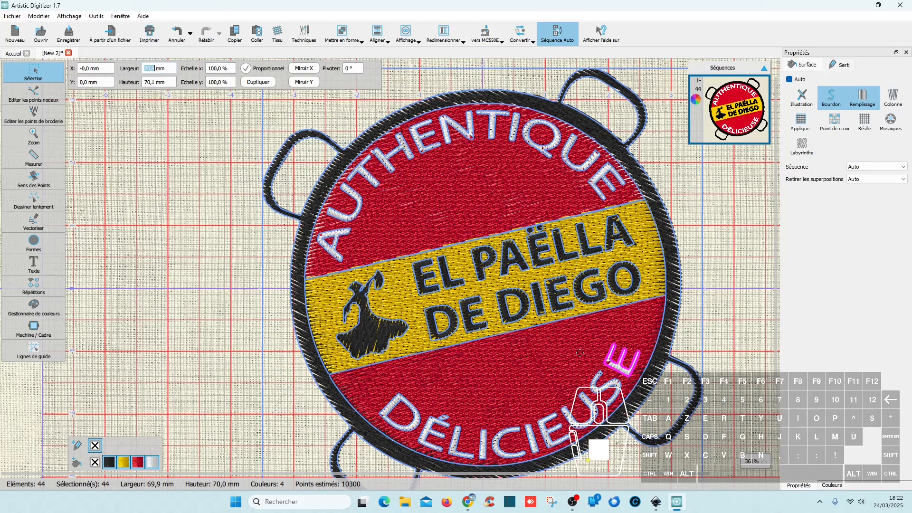
left_click(756, 308)
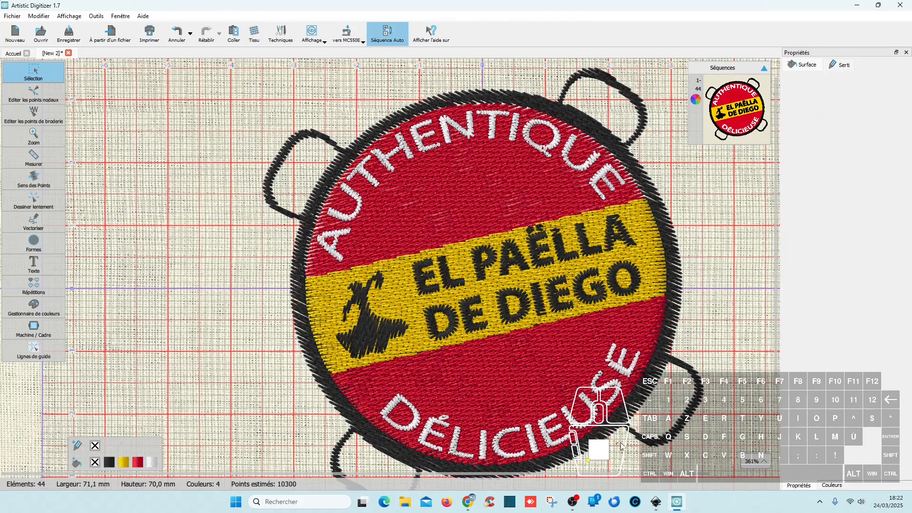
- Examine the stitches of the DÉLICIEUSE lettering, the accent on its É, the central text and the AUTHENTIQUE lettering
scroll(573, 434, "up", 2)
scroll(546, 419, "up", 2)
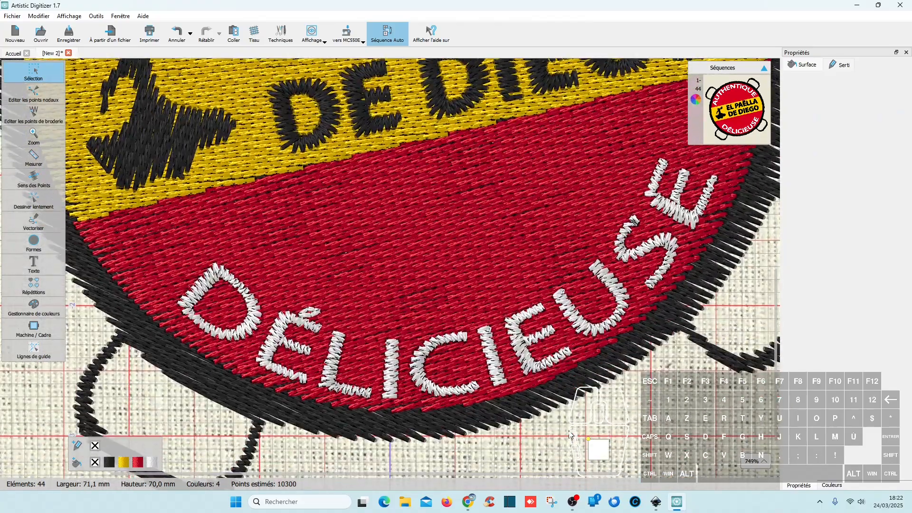
left_click(315, 323)
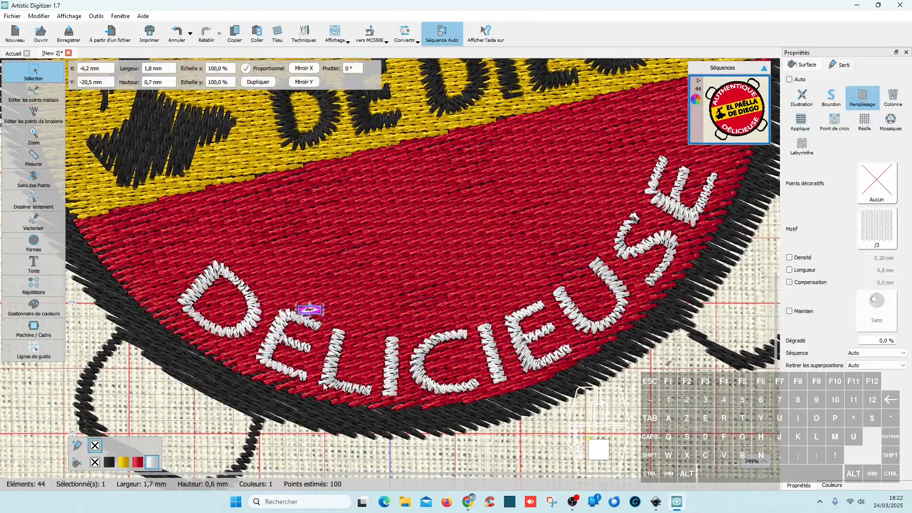
scroll(323, 323, "up", 8)
left_click(338, 266)
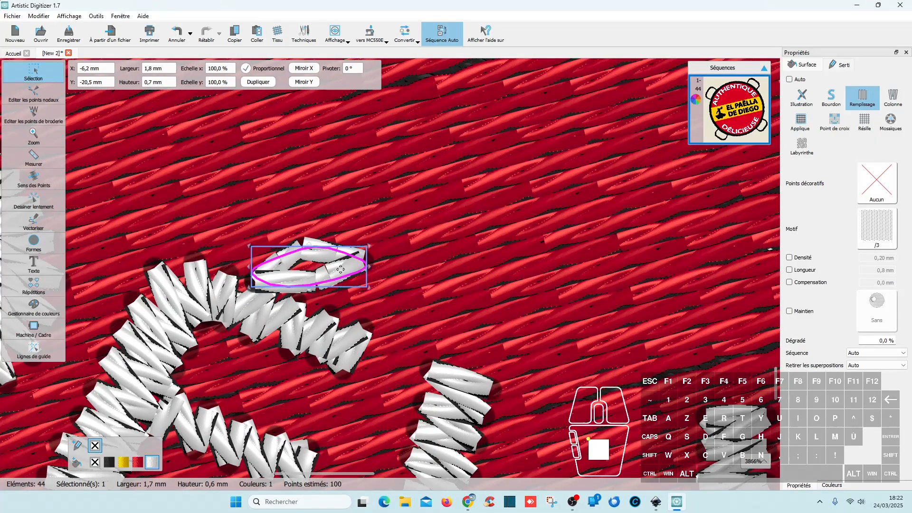
scroll(342, 272, "down", 8)
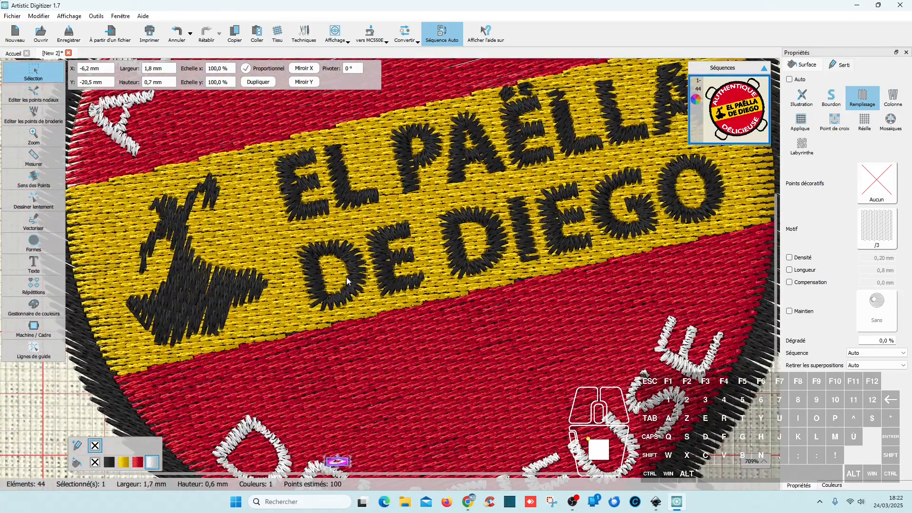
scroll(346, 277, "up", 5)
scroll(346, 278, "up", 8)
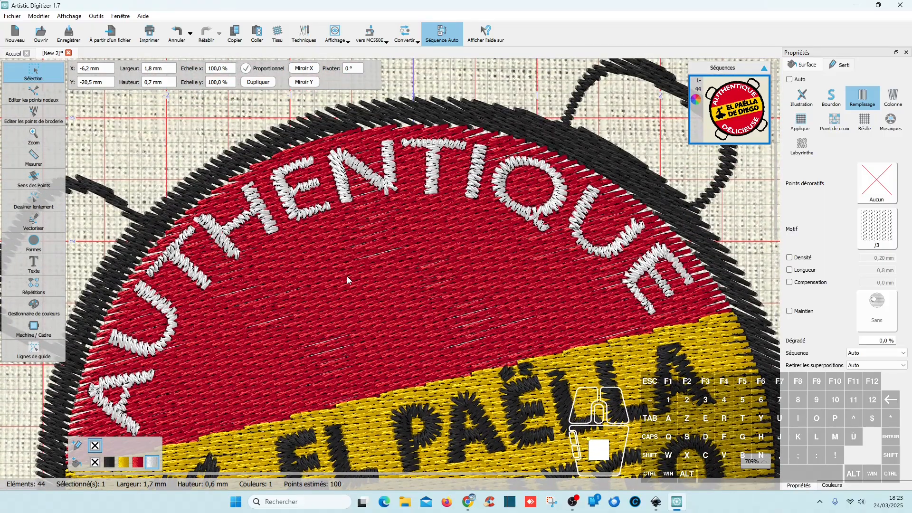
scroll(364, 293, "down", 3)
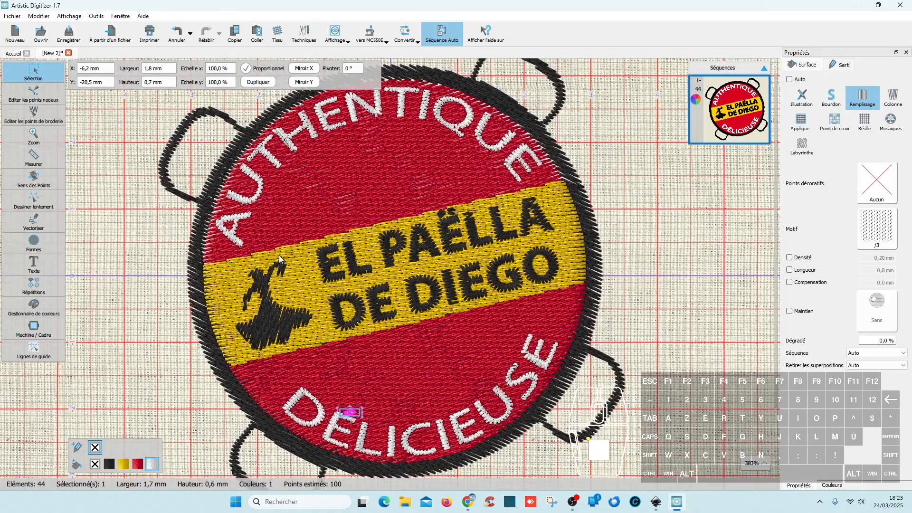
- Select the whole design, set its width back to 80 mm proportionally and deselect it
key("ctrl+a")
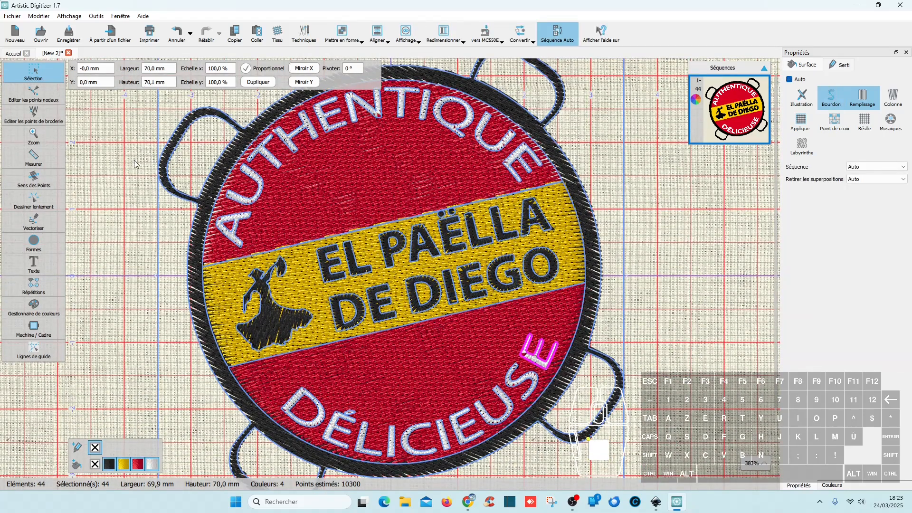
double_click(148, 67)
type("80")
key("Return")
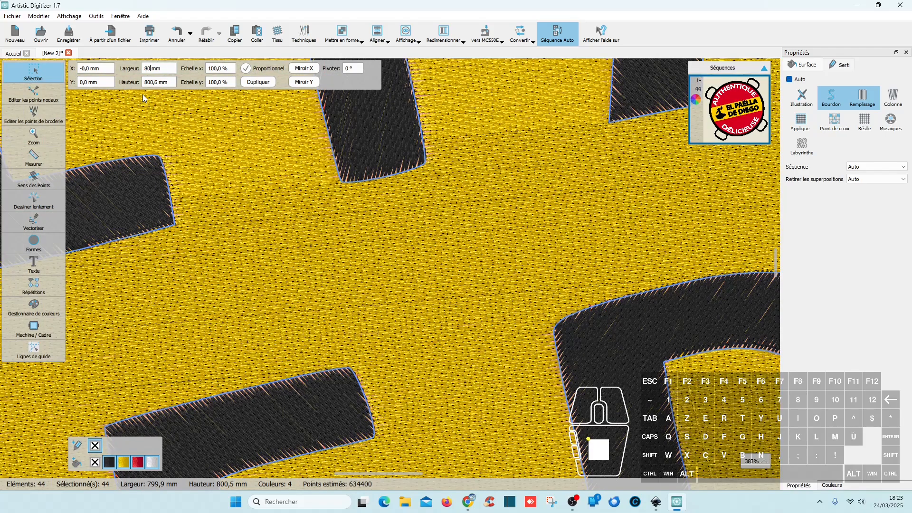
key("Return")
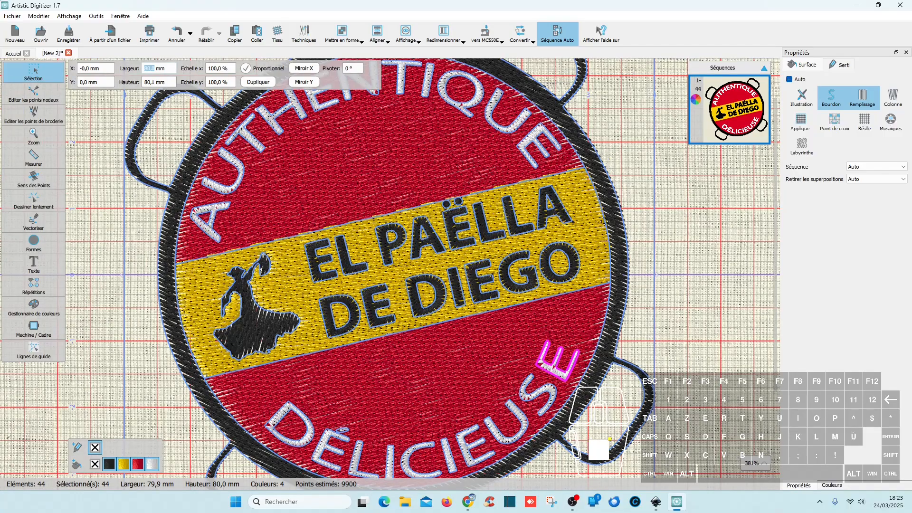
left_click(648, 332)
- Set the Remplissage density of the black pan outline, both red areas and the yellow band together to 0,45 mm
scroll(542, 396, "up", 8)
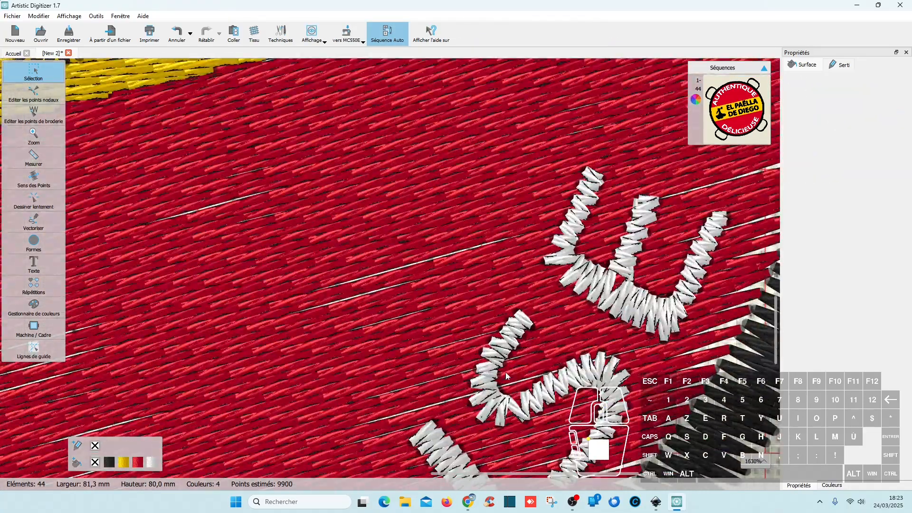
scroll(545, 386, "down", 9)
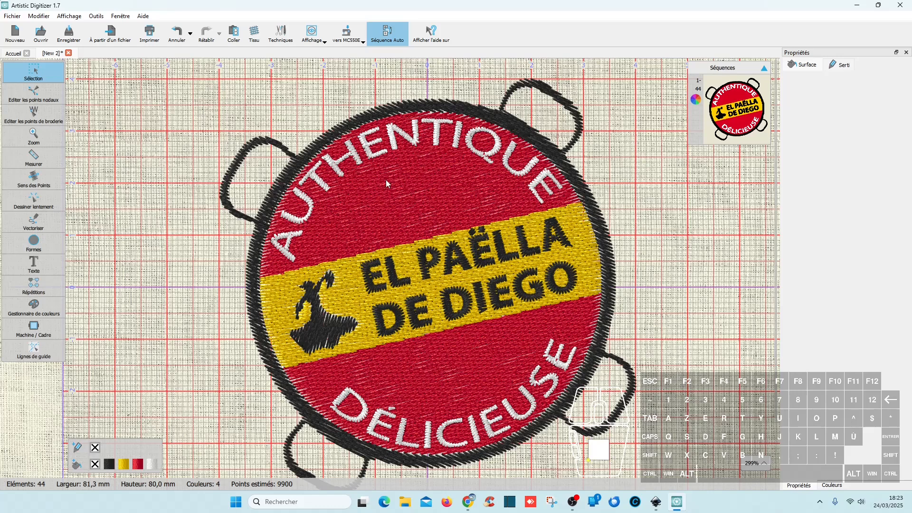
left_click(353, 126)
key("ctrl")
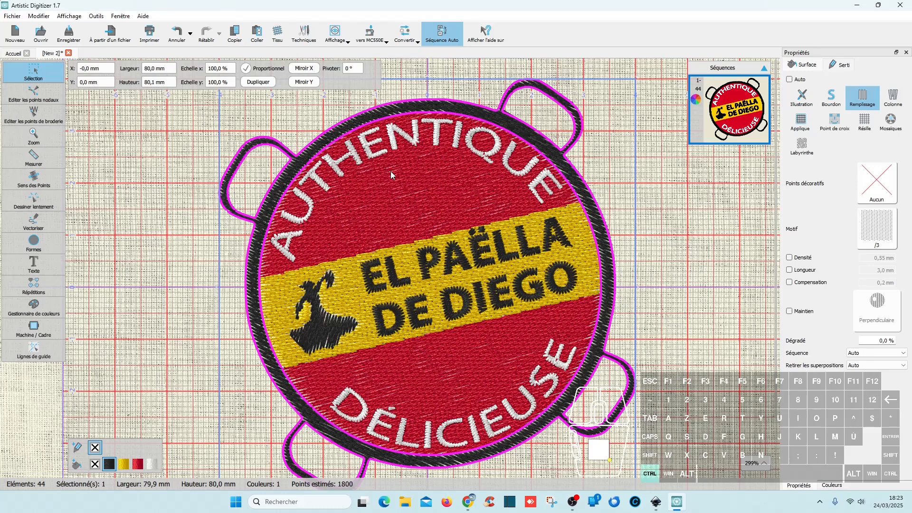
left_click(418, 196, "ctrl")
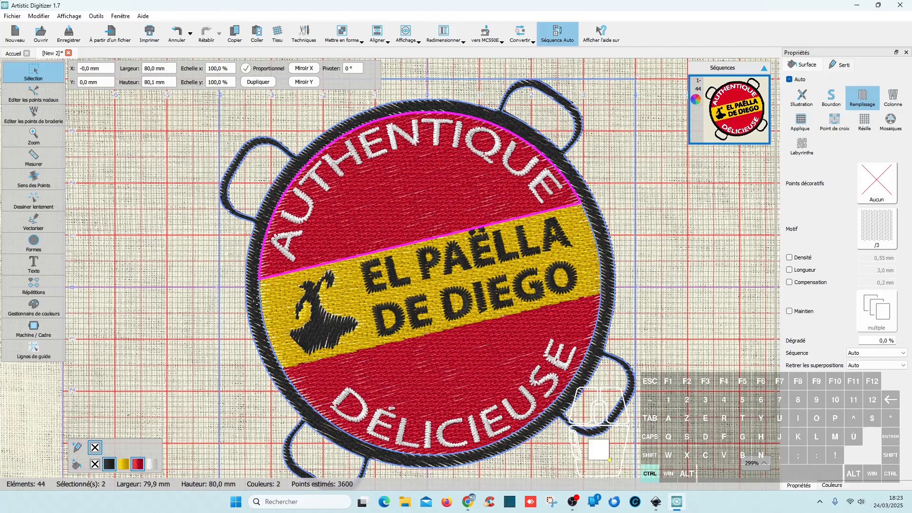
left_click(275, 293, "ctrl")
left_click(462, 380, "ctrl")
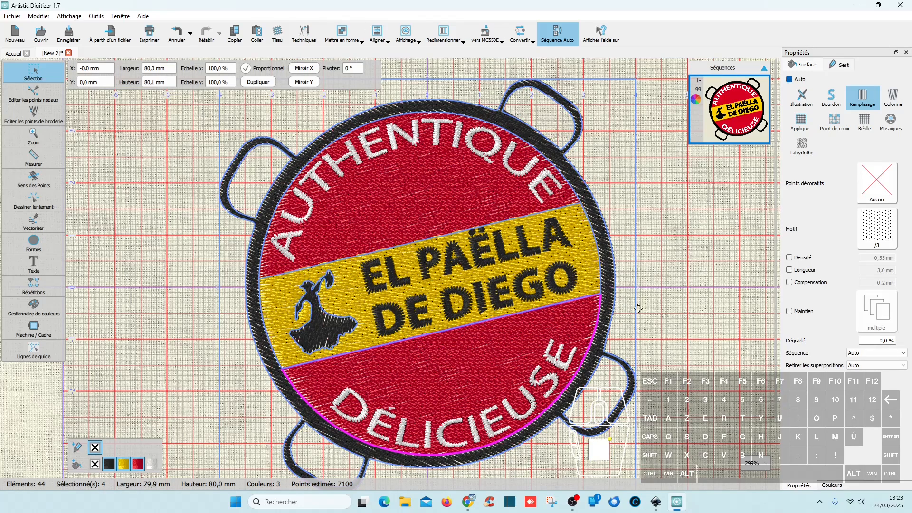
left_click(789, 257)
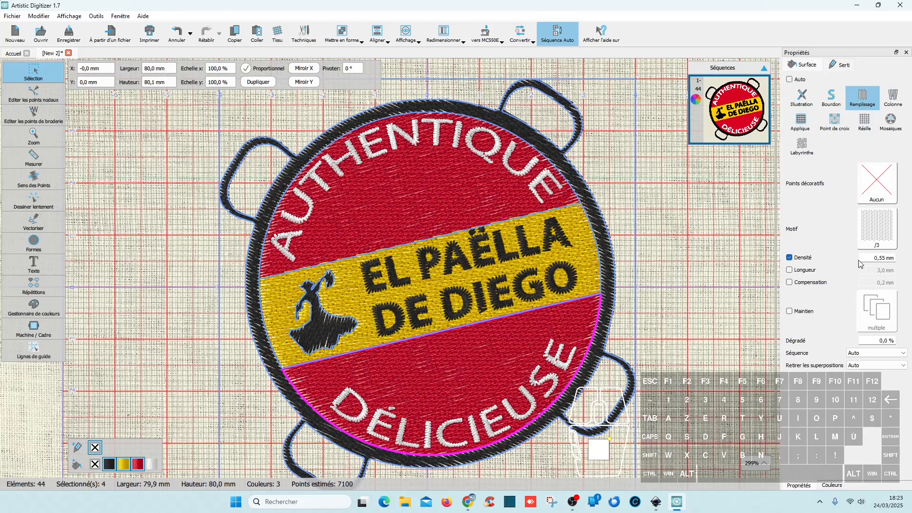
key("BackSpace")
type("4")
key("Return")
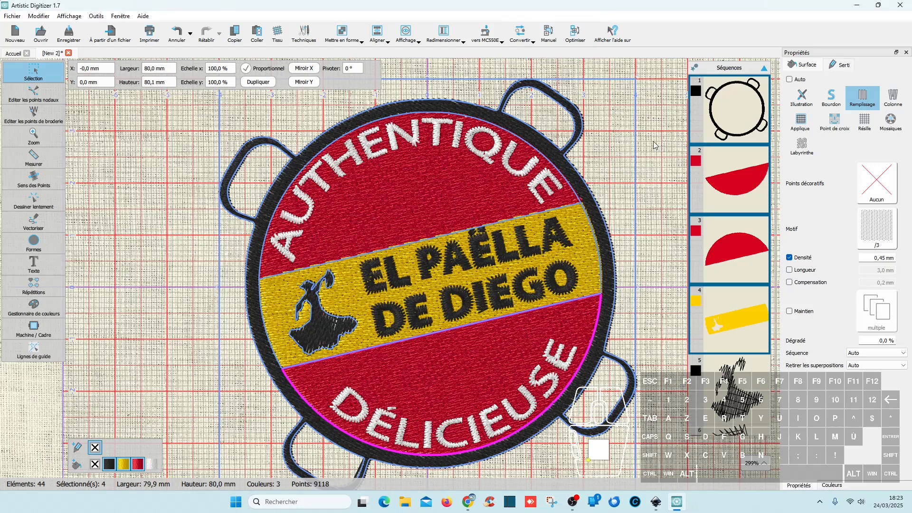
- Select all the lettering, sequences 6 to 44, set its stitch type to Bourdon with a density of 0,40 mm, and deselect it
scroll(718, 267, "down", 5)
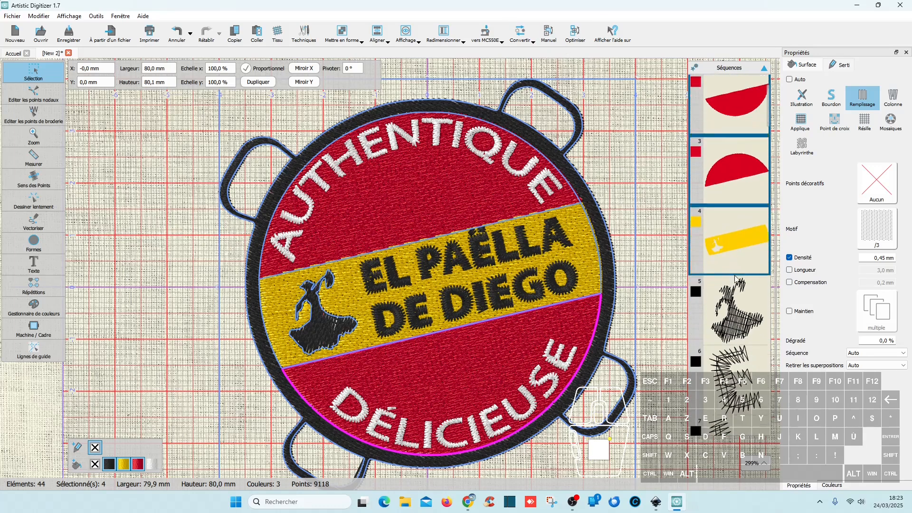
scroll(727, 281, "up", 3)
scroll(734, 288, "down", 2)
left_click(734, 288)
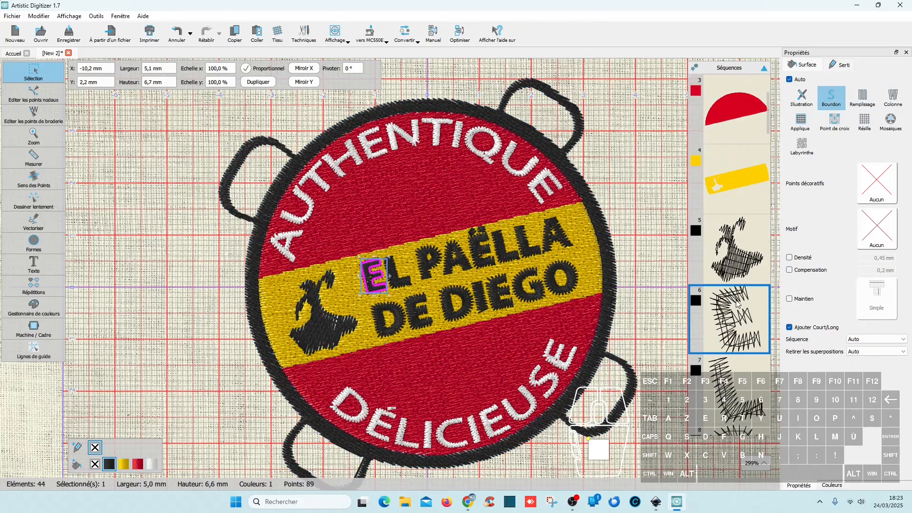
scroll(737, 292, "down", 5)
scroll(739, 297, "down", 13)
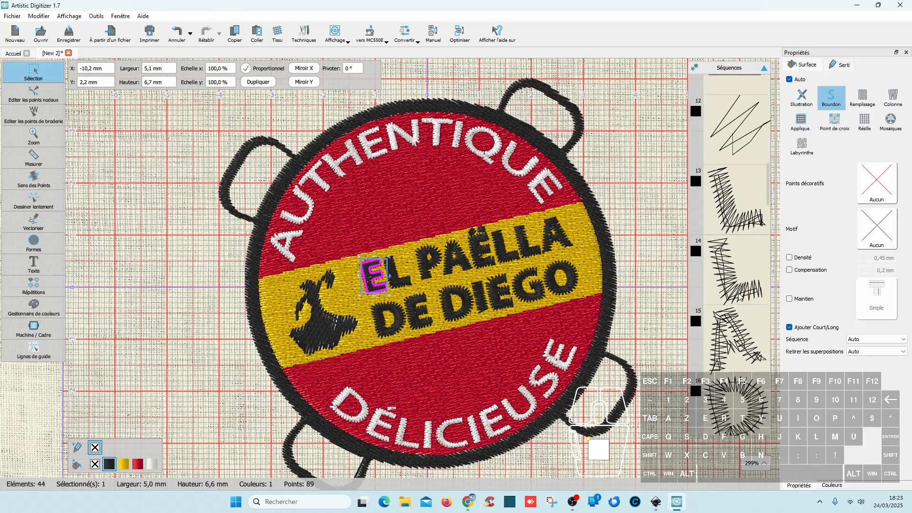
scroll(739, 291, "down", 18)
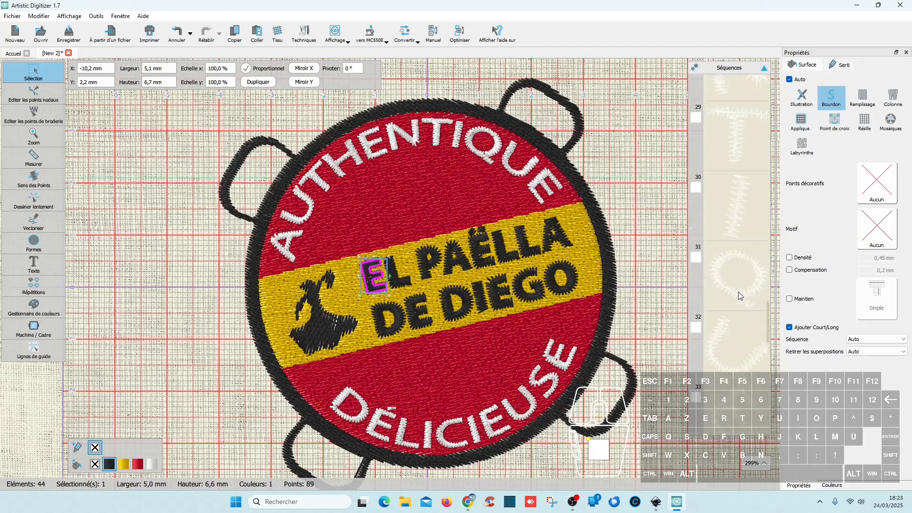
left_click(753, 399, "shift")
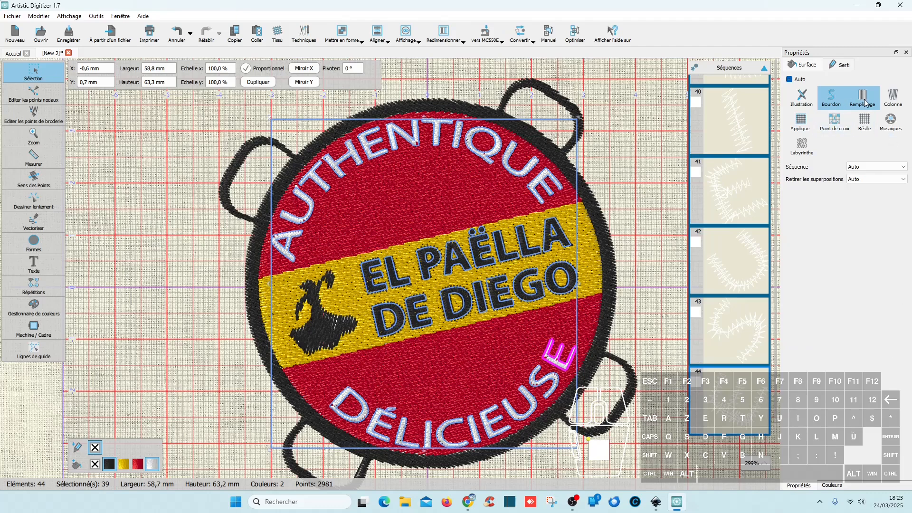
left_click(837, 102)
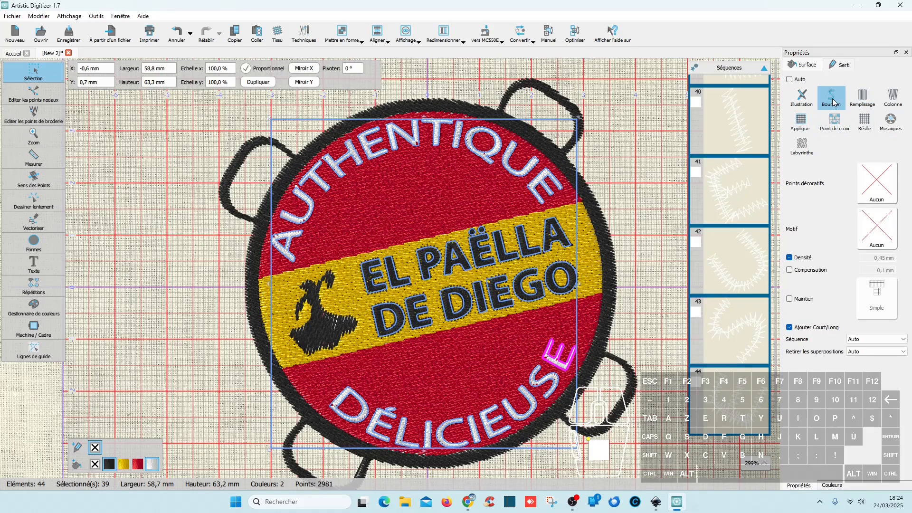
left_click(796, 260)
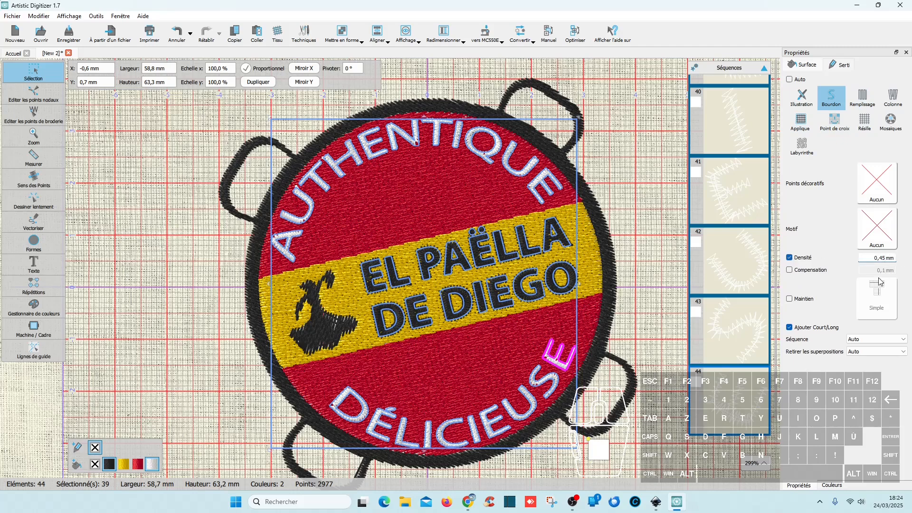
key("BackSpace")
key("Return")
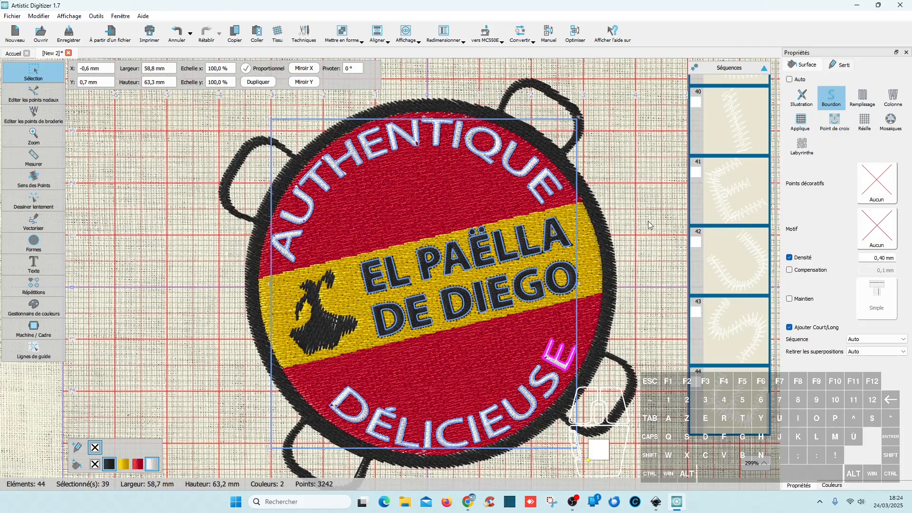
left_click(629, 260)
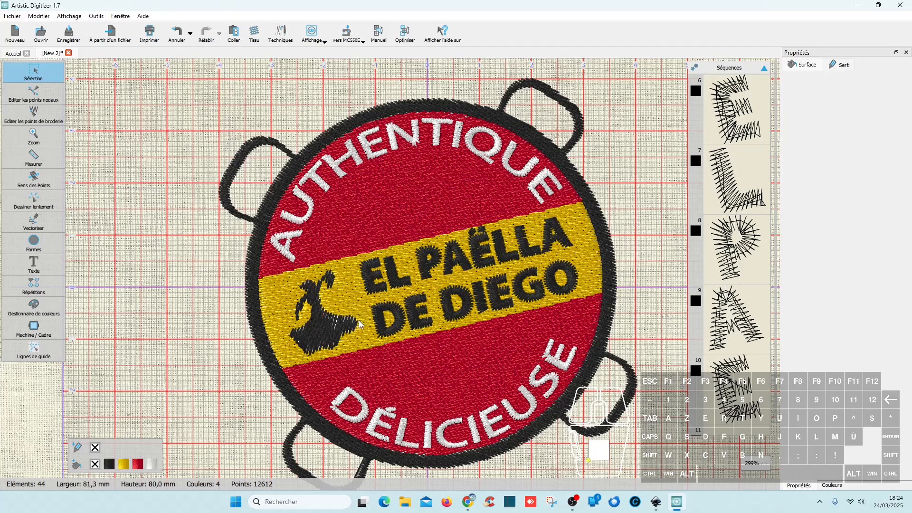
- Set the Remplissage density of the dancer to 0,45 mm and deselect it
left_click(331, 330)
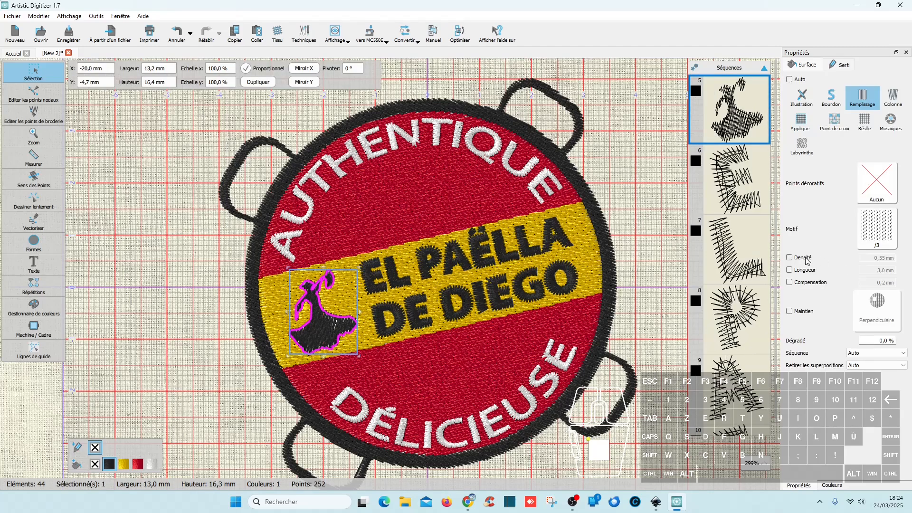
left_click(791, 258)
key("BackSpace")
key("Return")
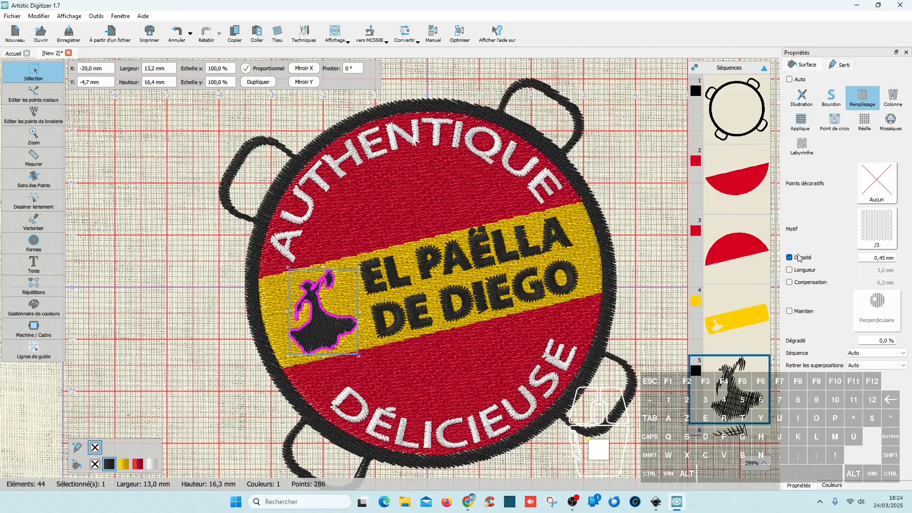
left_click(656, 304)
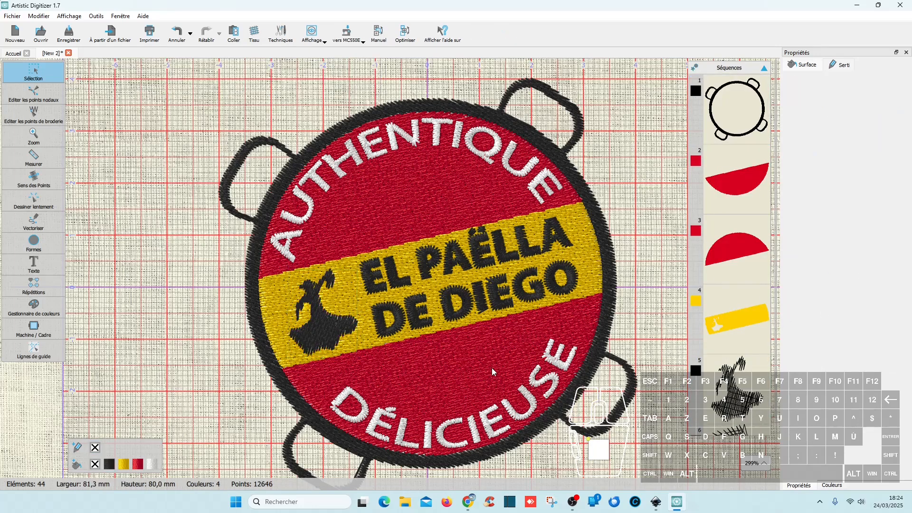
- Inspect the stitches of the red and yellow areas, the dancer and the lettering, including the letter I in DIEGO
scroll(477, 424, "up", 5)
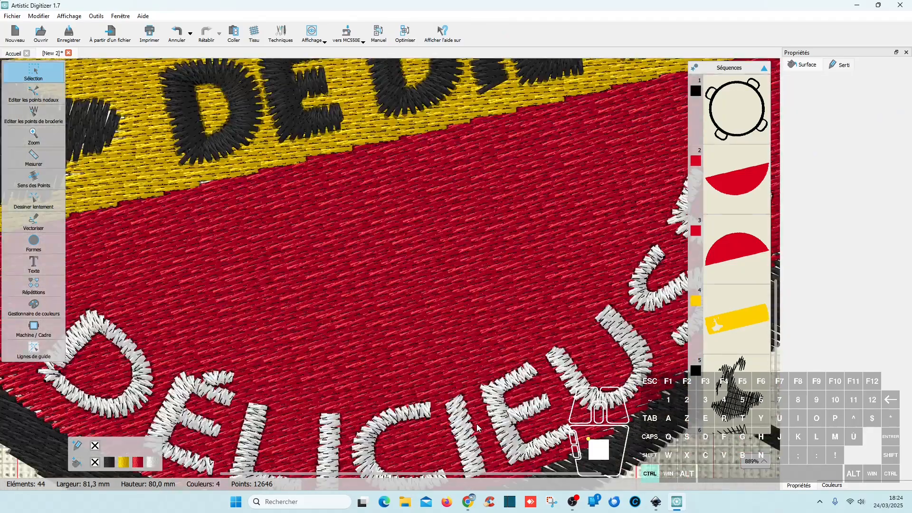
scroll(477, 424, "down", 2)
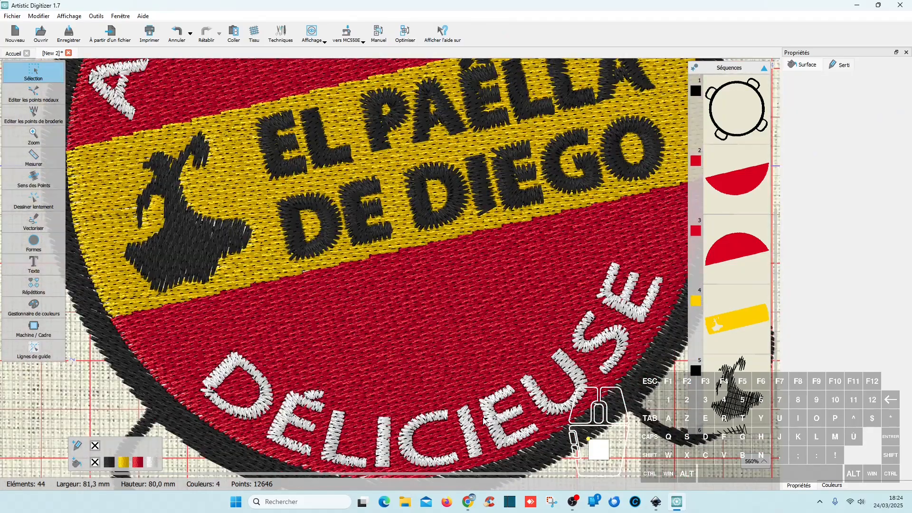
scroll(484, 420, "up", 3)
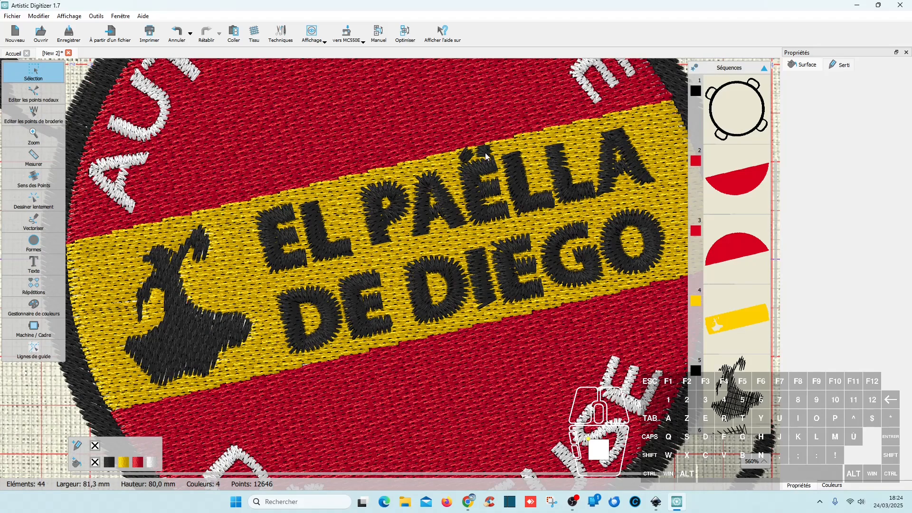
scroll(506, 248, "down", 3)
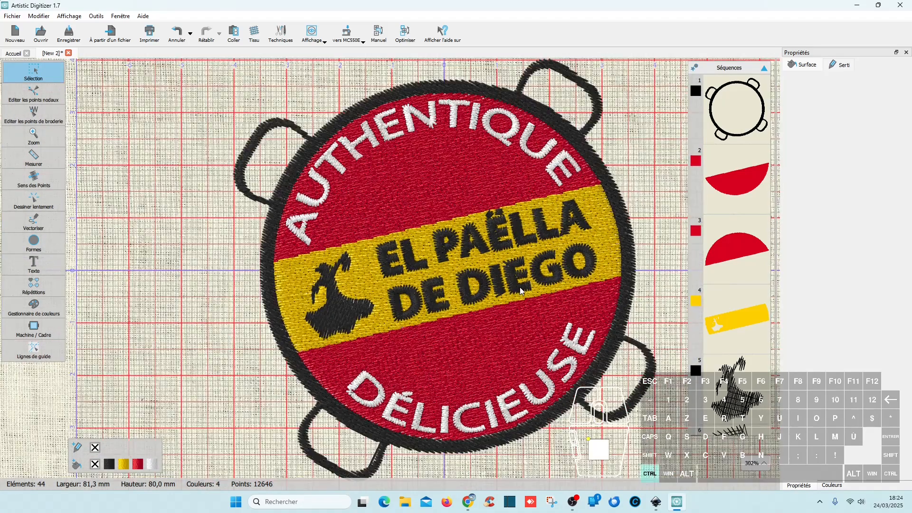
left_click(498, 287)
scroll(506, 306, "up", 7)
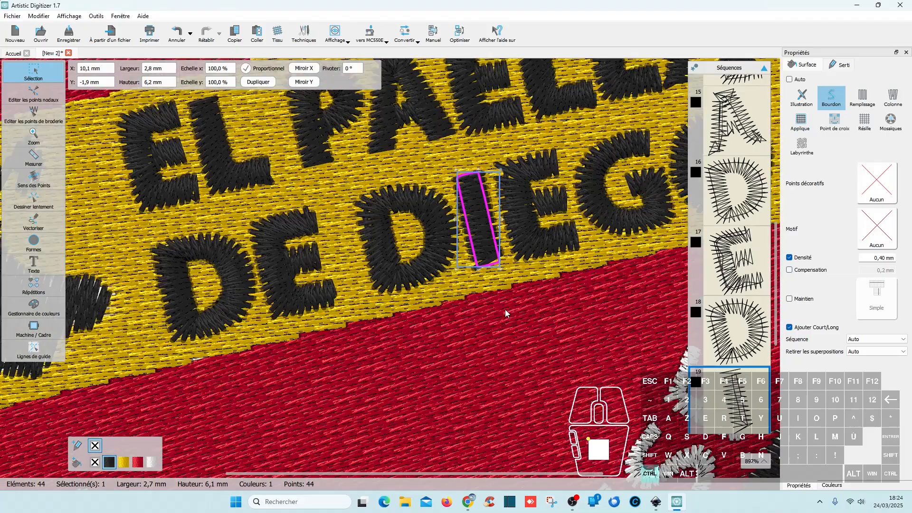
- Deselect the letter I of DIEGO in the embroidery design
scroll(512, 289, "down", 6)
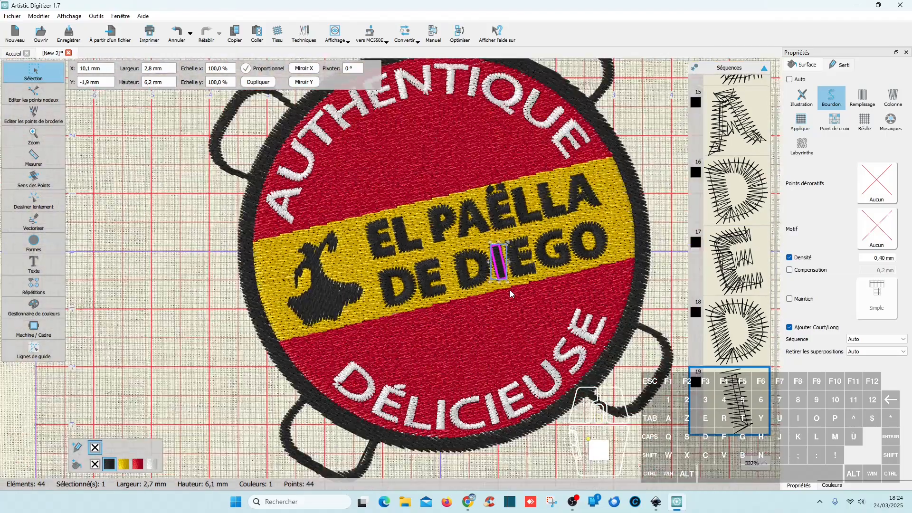
scroll(509, 290, "down", 1)
left_click(641, 250)
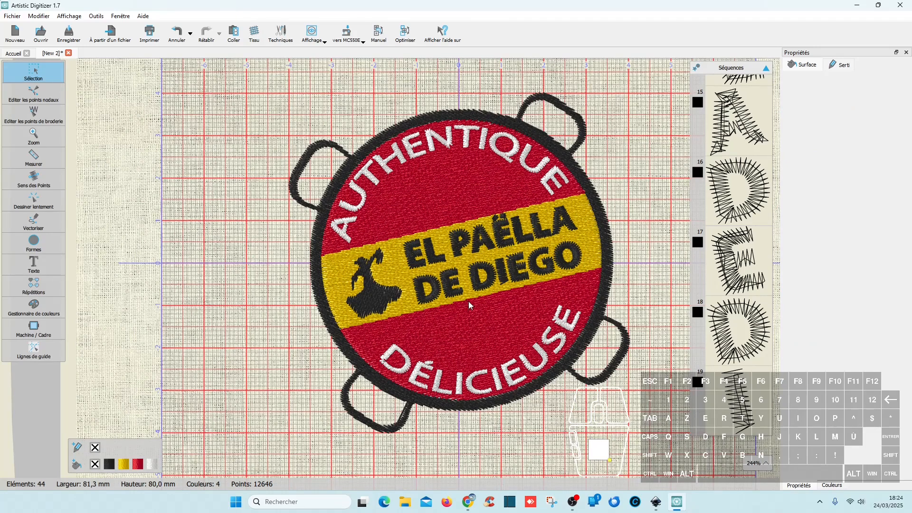
- Switch to Inkscape, select all eight objects of the vector logo and move them onto the page at about X 17,5 mm, Y 22,7 mm
left_click(657, 505)
scroll(476, 311, "down", 5)
scroll(477, 309, "down", 8)
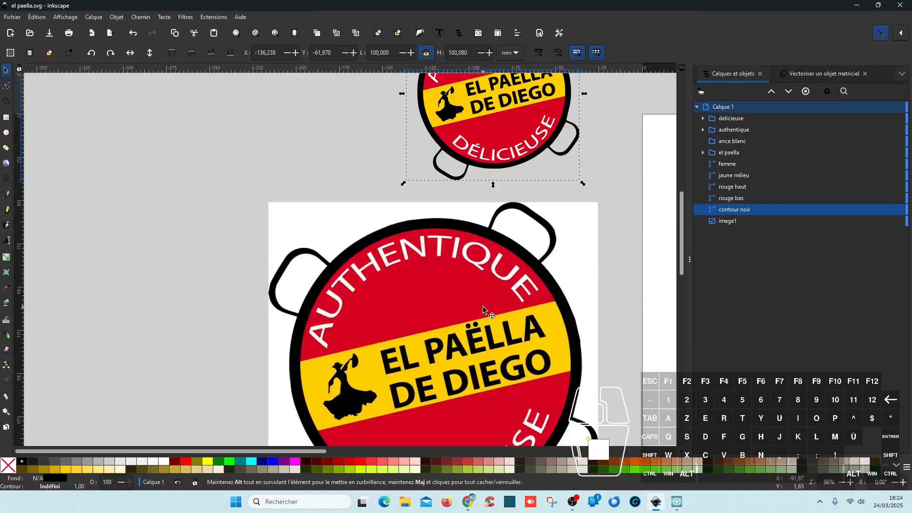
scroll(483, 306, "down", 2)
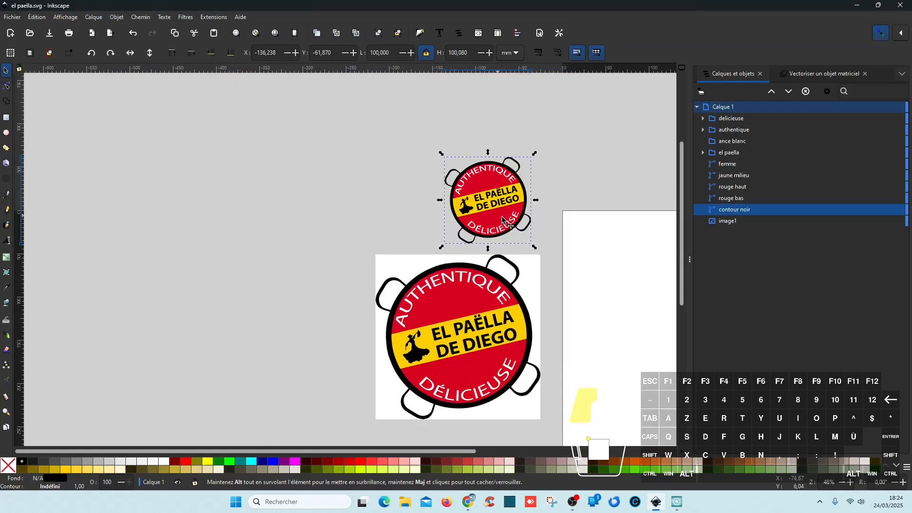
left_click_drag(503, 221, 573, 250)
key("ctrl+z")
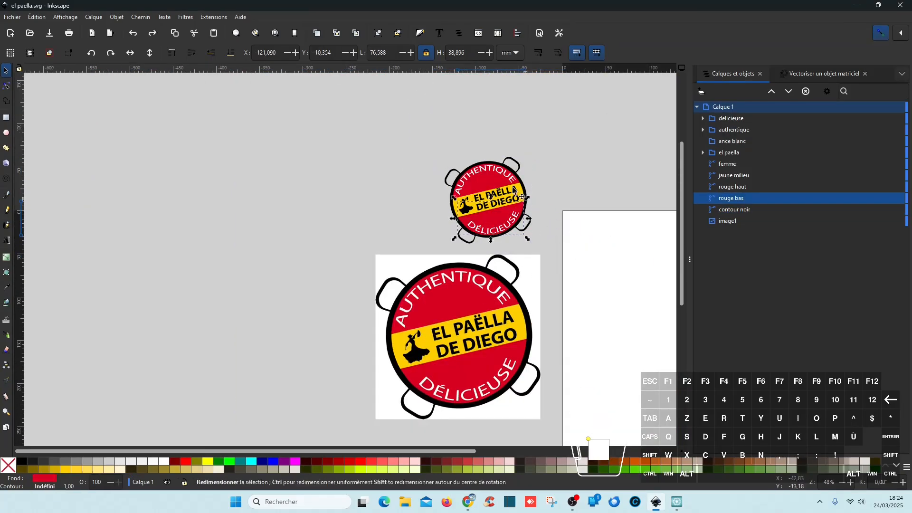
left_click(435, 131)
left_click_drag(429, 144, 549, 250)
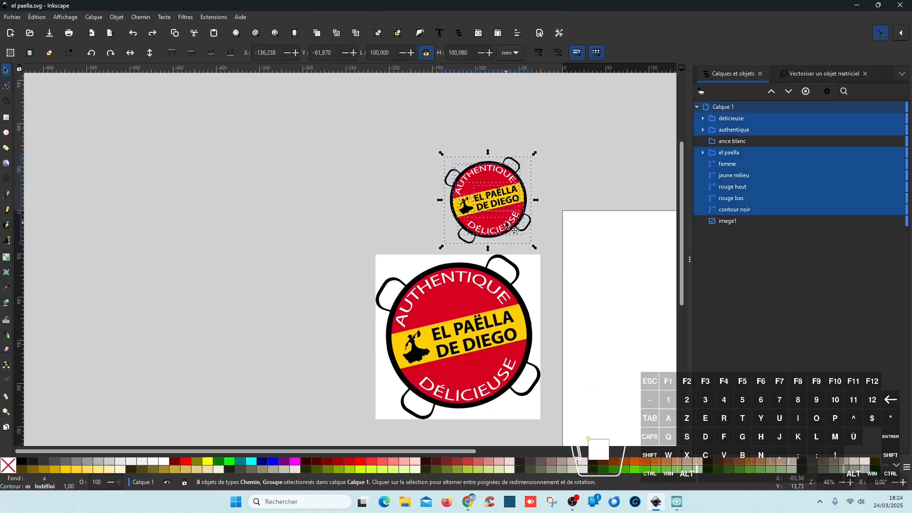
left_click_drag(506, 226, 627, 301)
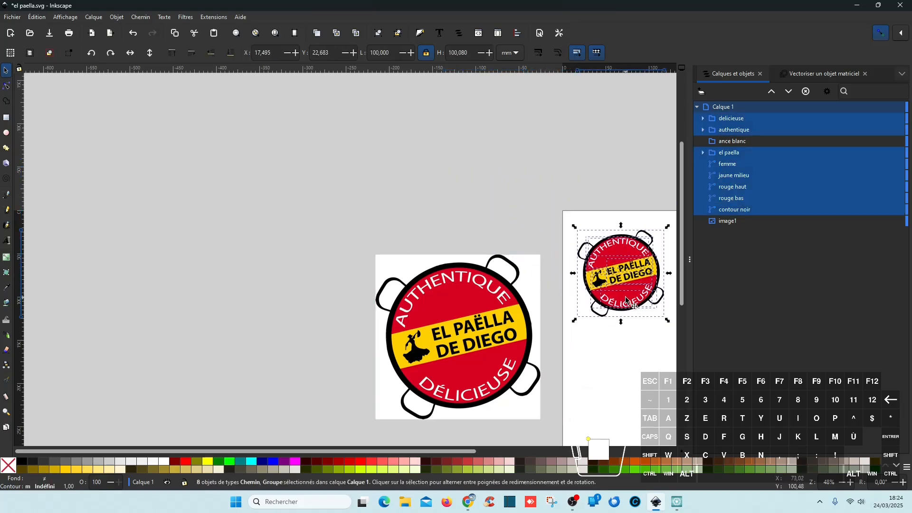
- Save the el paella.svg document with the logo placed on the page, and deselect the logo
scroll(524, 338, "down", 2)
scroll(527, 352, "right", 3)
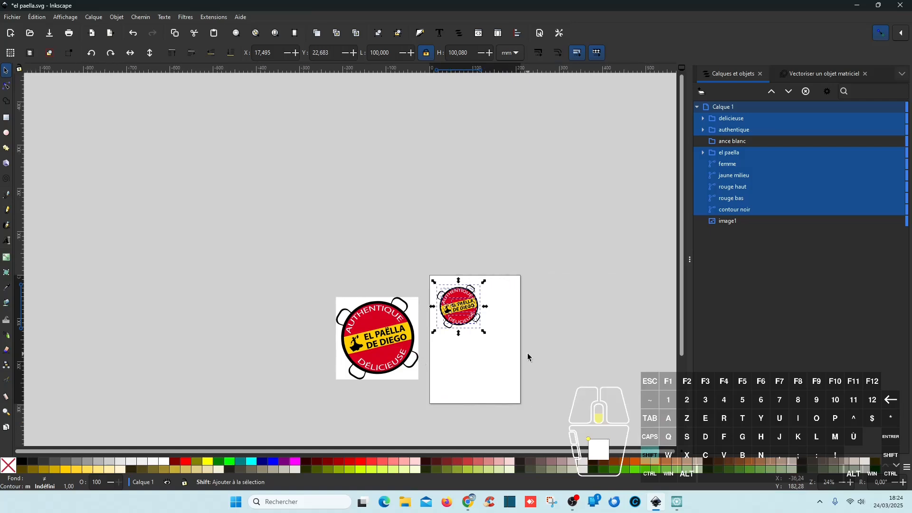
scroll(444, 355, "up", 3)
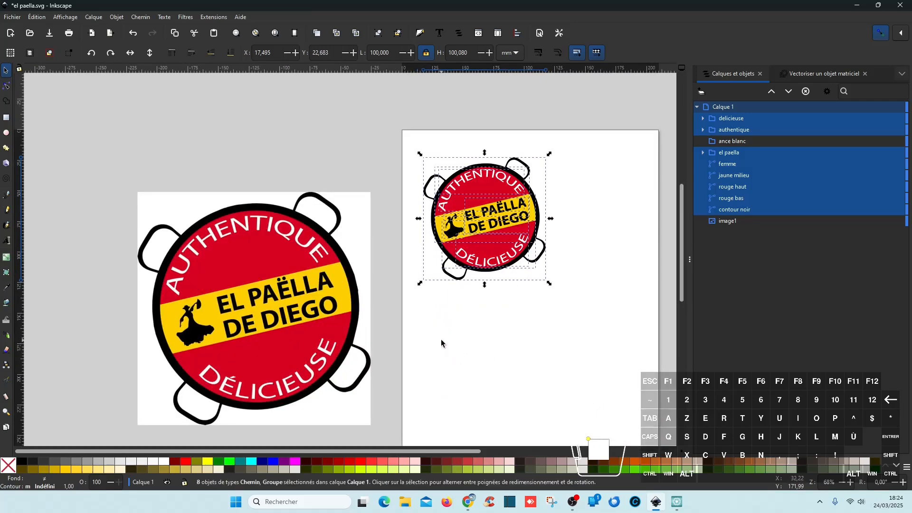
left_click(48, 34)
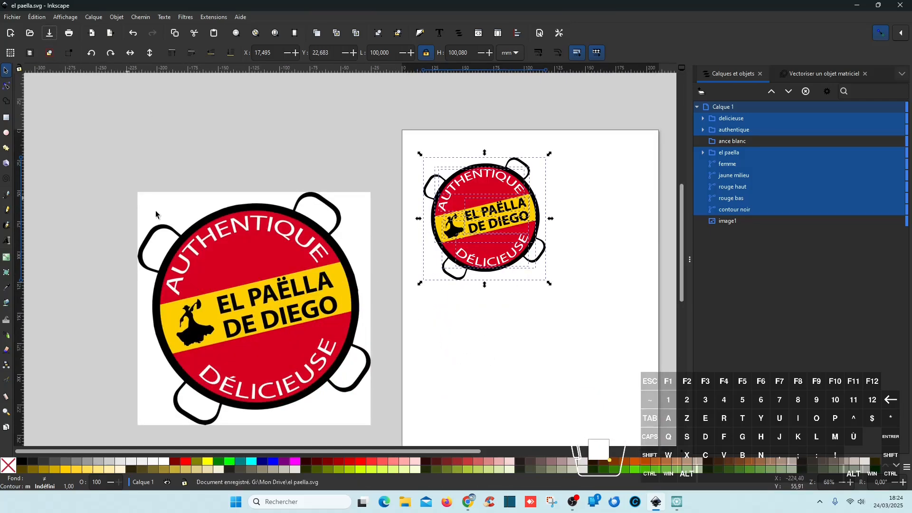
left_click(492, 328)
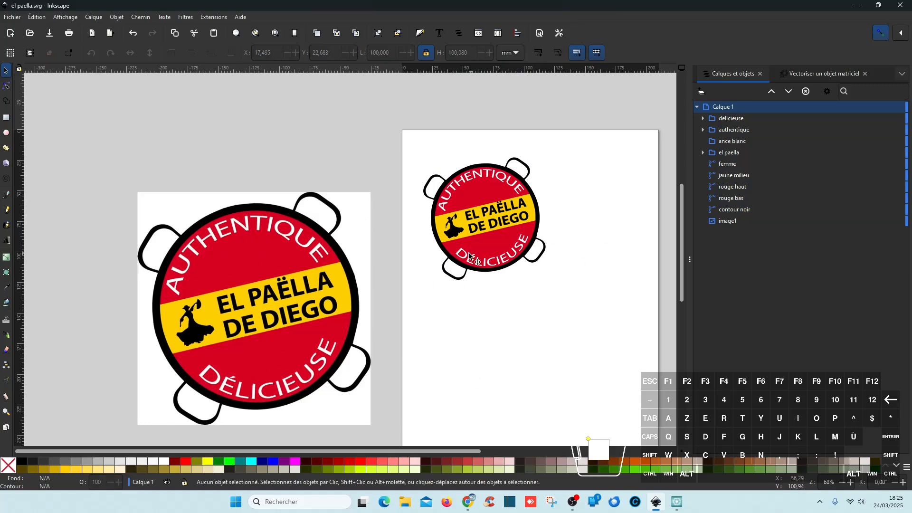
- Return to Artistic Digitizer and change the sewing order of the embroidery from Manual to Séquence Auto
left_click(857, 6)
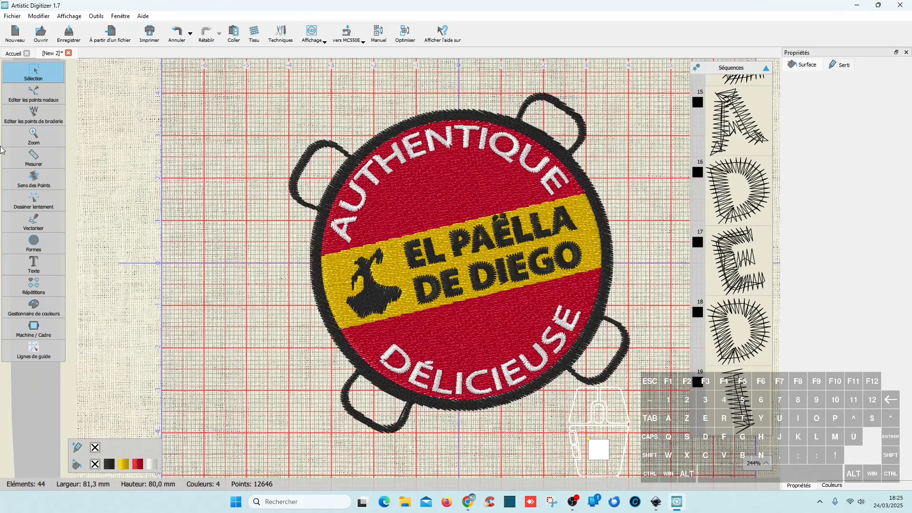
mouse_move(26, 70)
left_click(383, 36)
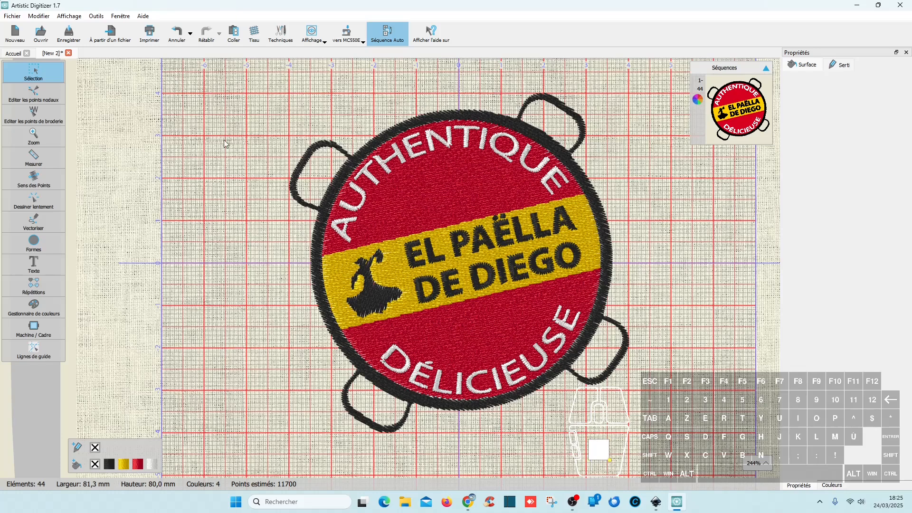
key("ctrl")
scroll(389, 371, "up", 3)
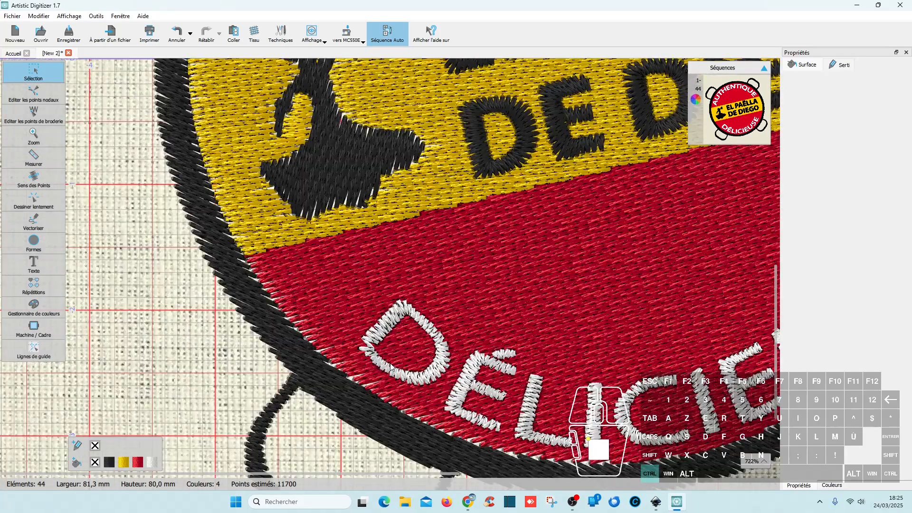
scroll(390, 368, "down", 4)
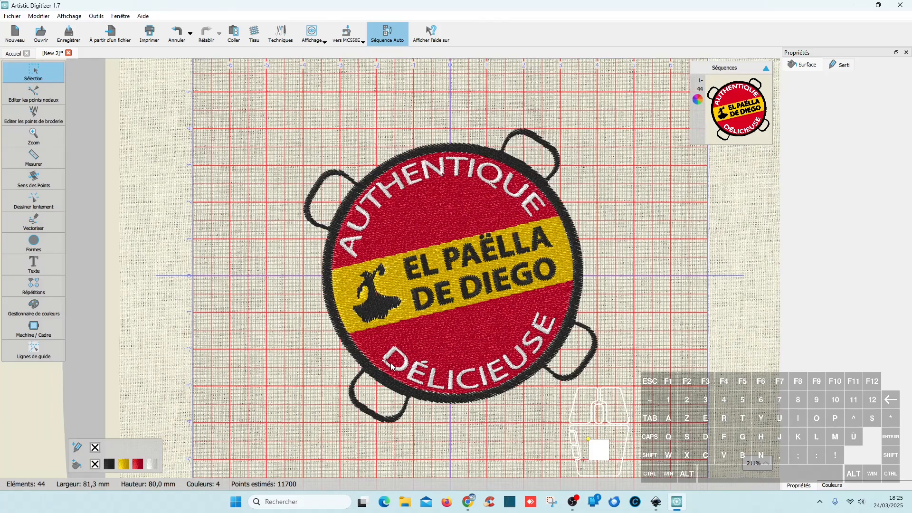